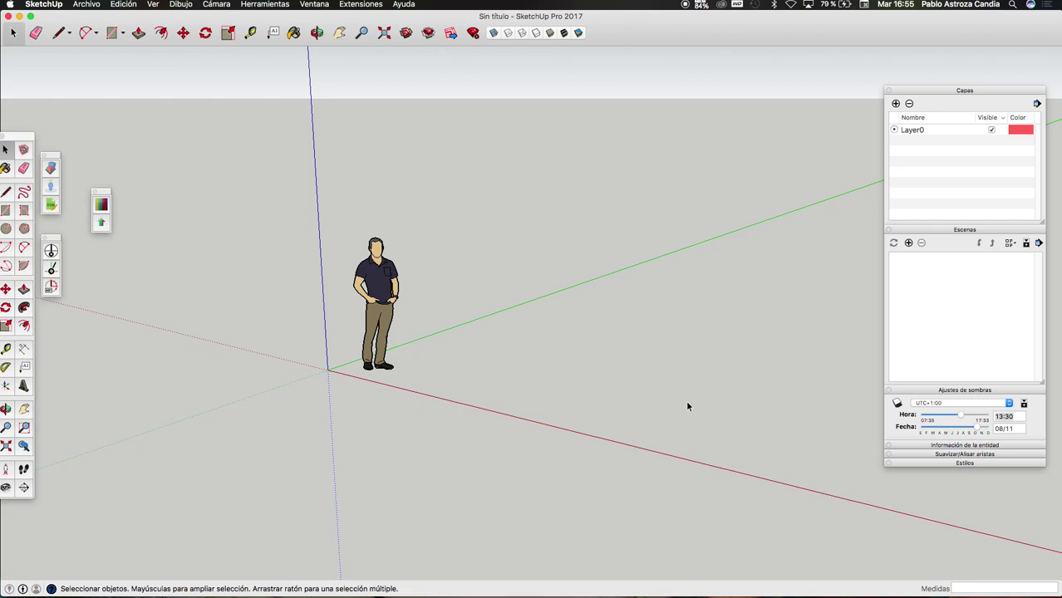
- Delete the default Chris human figure, leaving only the drawing axes
{"action": "left_click", "coordinate": [388, 268]}
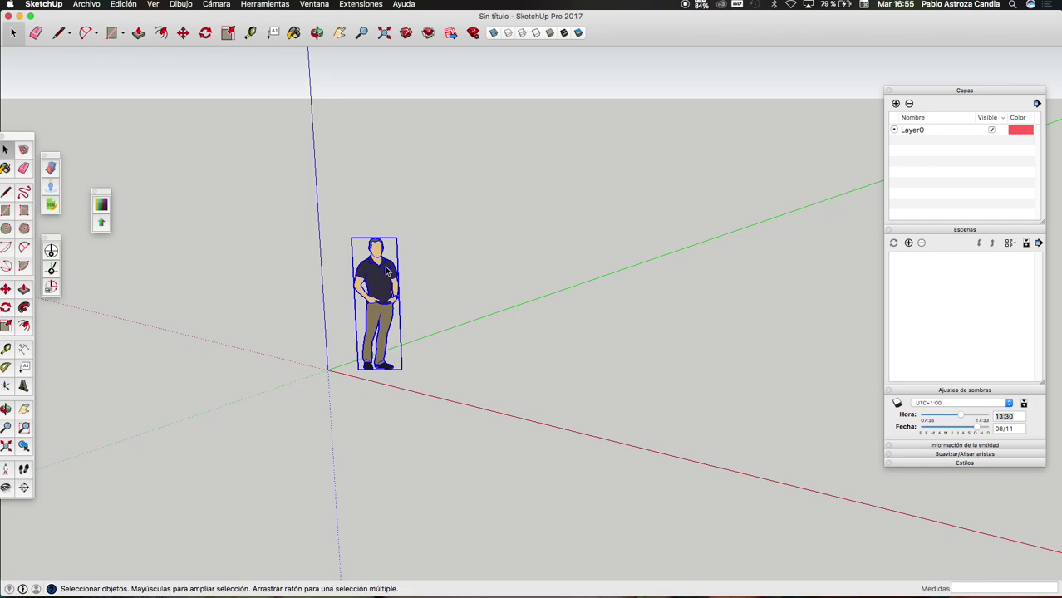
{"action": "key", "text": "Delete"}
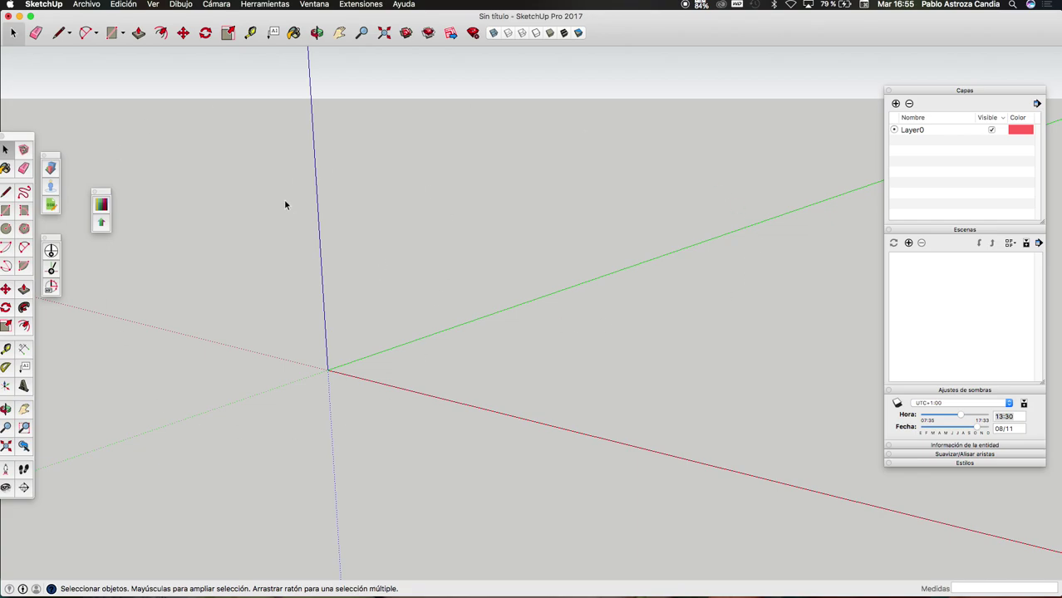
{"action": "left_click", "coordinate": [316, 33]}
{"action": "mouse_move", "coordinate": [399, 391]}
{"action": "left_mouse_down"}
{"action": "mouse_move", "coordinate": [429, 438]}
{"action": "mouse_move", "coordinate": [317, 420]}
{"action": "mouse_move", "coordinate": [380, 335]}
{"action": "mouse_move", "coordinate": [394, 396]}
{"action": "mouse_move", "coordinate": [411, 392]}
{"action": "mouse_move", "coordinate": [405, 381]}
{"action": "left_mouse_up"}
- Switch the camera to Proyección paralela and orbit around the origin axes
{"action": "left_click", "coordinate": [217, 5]}
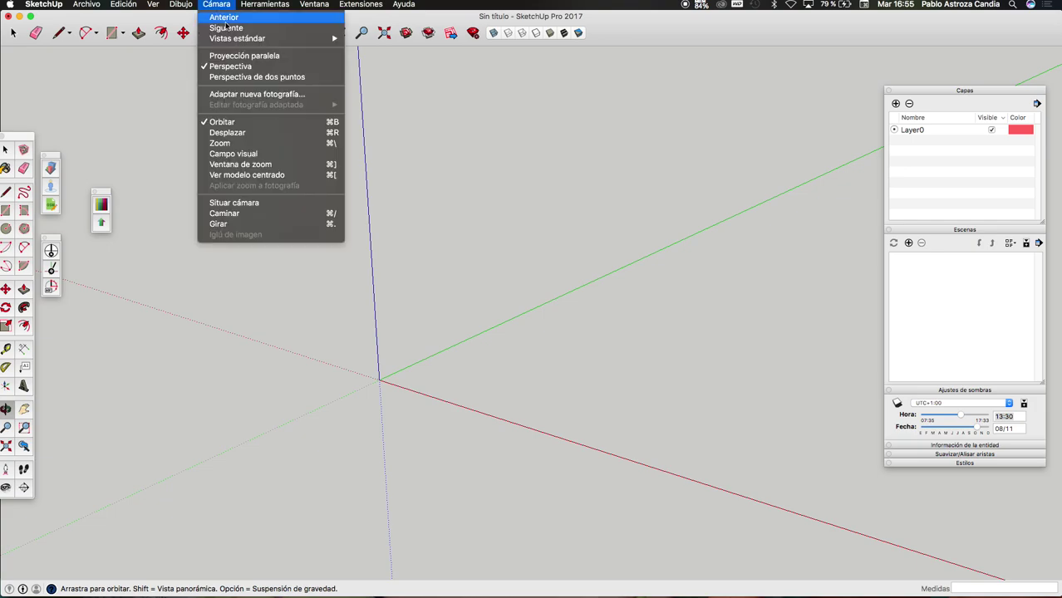
{"action": "left_click", "coordinate": [245, 56]}
{"action": "mouse_move", "coordinate": [392, 233]}
{"action": "left_mouse_down"}
{"action": "mouse_move", "coordinate": [311, 278]}
{"action": "mouse_move", "coordinate": [320, 291]}
{"action": "mouse_move", "coordinate": [394, 313]}
{"action": "mouse_move", "coordinate": [373, 356]}
{"action": "mouse_move", "coordinate": [339, 317]}
{"action": "mouse_move", "coordinate": [396, 71]}
{"action": "mouse_move", "coordinate": [406, 364]}
{"action": "mouse_move", "coordinate": [137, 239]}
{"action": "mouse_move", "coordinate": [451, 320]}
{"action": "mouse_move", "coordinate": [505, 458]}
{"action": "left_mouse_up"}
{"action": "mouse_move", "coordinate": [543, 321]}
{"action": "left_mouse_down"}
{"action": "mouse_move", "coordinate": [493, 439]}
{"action": "mouse_move", "coordinate": [284, 356]}
{"action": "mouse_move", "coordinate": [344, 325]}
{"action": "left_mouse_up"}
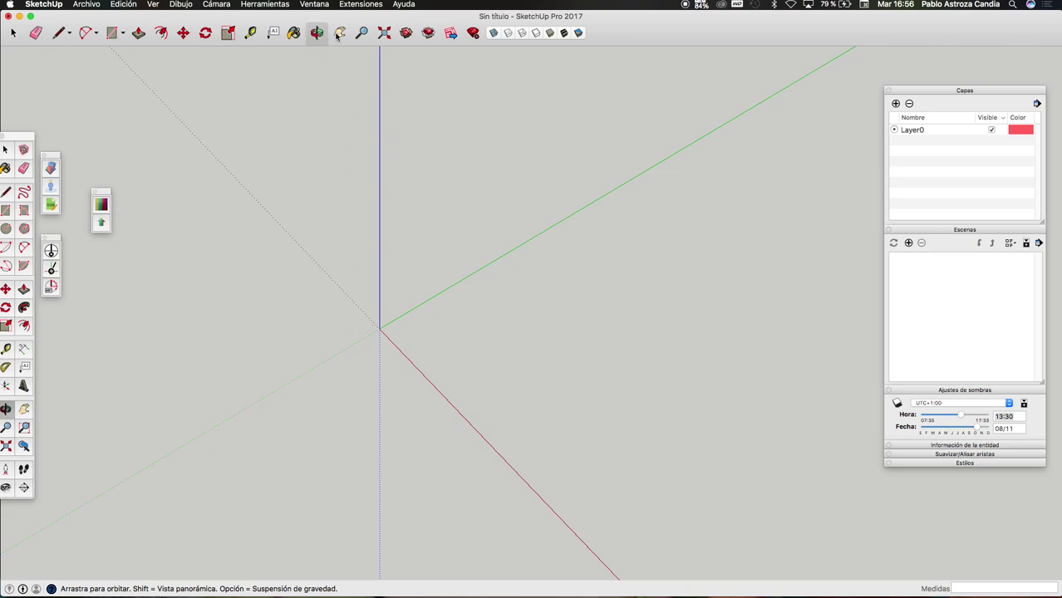
{"action": "mouse_move", "coordinate": [375, 183]}
{"action": "left_mouse_down"}
{"action": "mouse_move", "coordinate": [375, 197]}
{"action": "mouse_move", "coordinate": [386, 192]}
{"action": "left_mouse_up"}
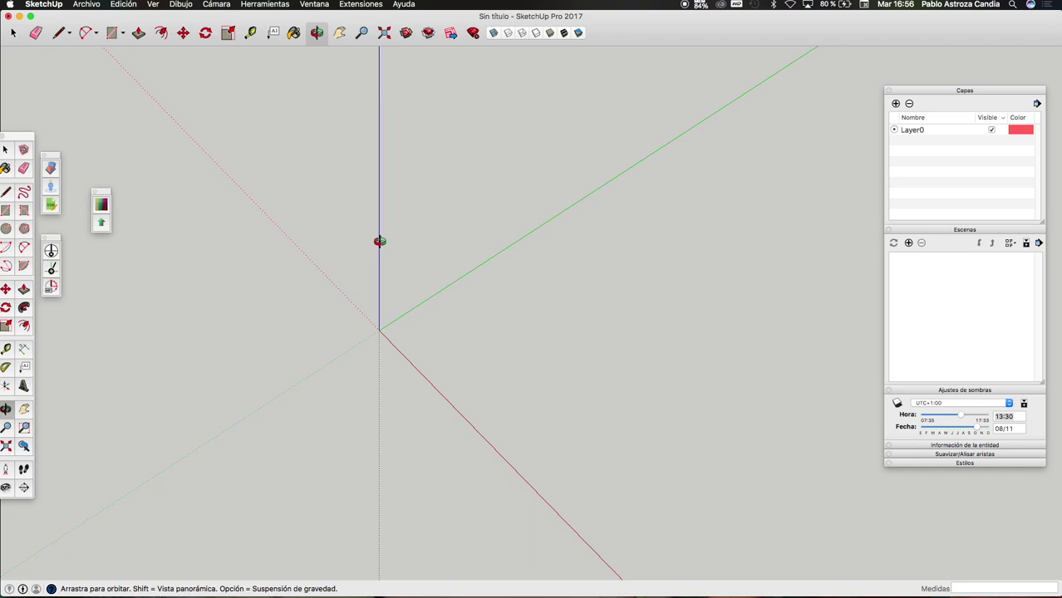
{"action": "left_click_drag", "start_coordinate": [309, 242], "coordinate": [363, 247]}
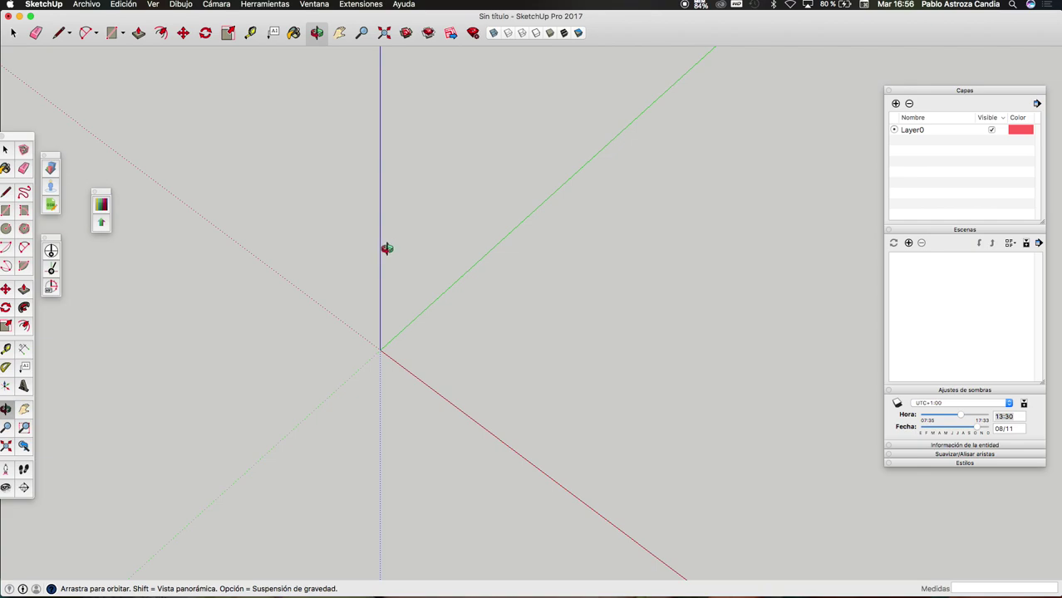
{"action": "left_click", "coordinate": [338, 4]}
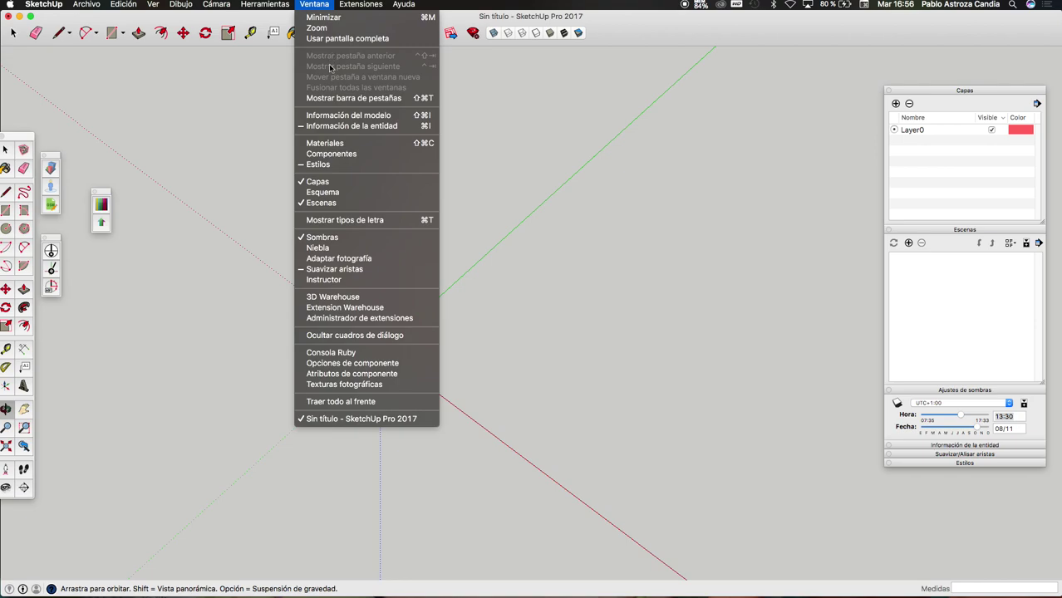
{"action": "mouse_move", "coordinate": [314, 4]}
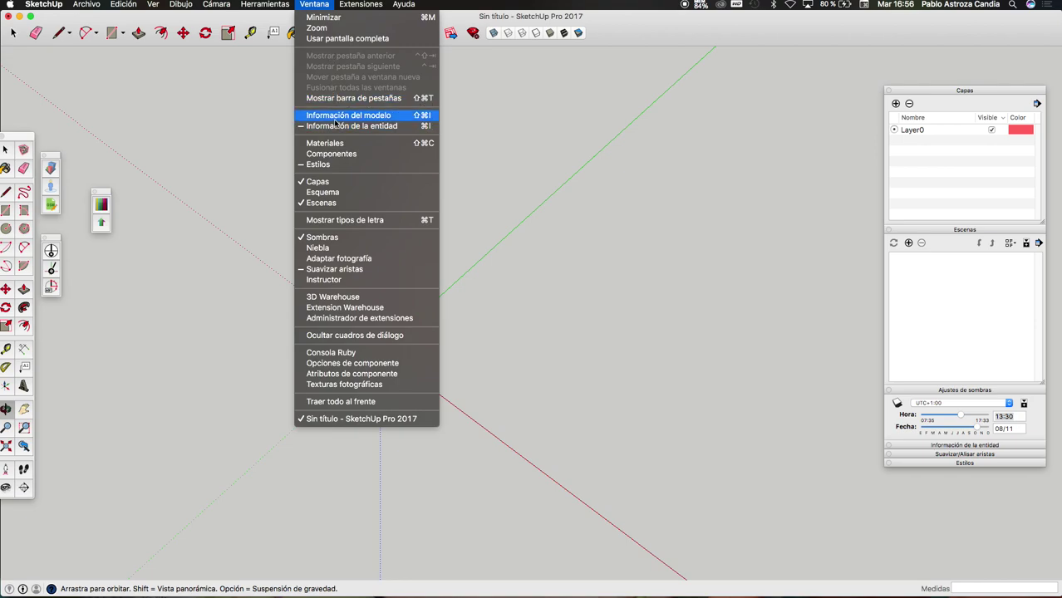
- Set Model Info units to Centímetros with 0cm precision and a 1cm length snapping interval
{"action": "left_click", "coordinate": [336, 116]}
{"action": "left_click_drag", "start_coordinate": [306, 190], "coordinate": [371, 129]}
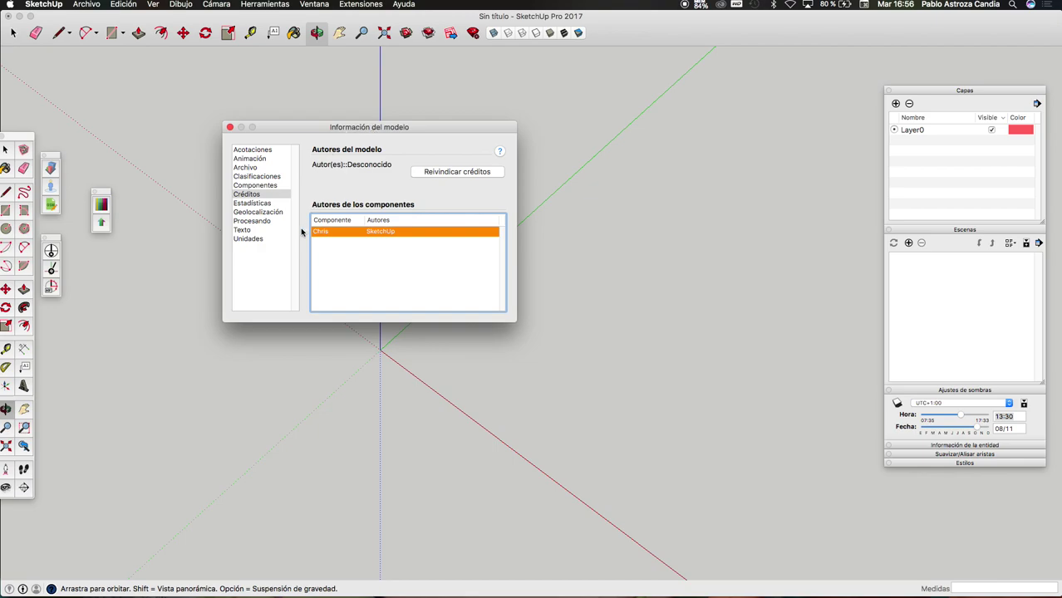
{"action": "left_click", "coordinate": [261, 240]}
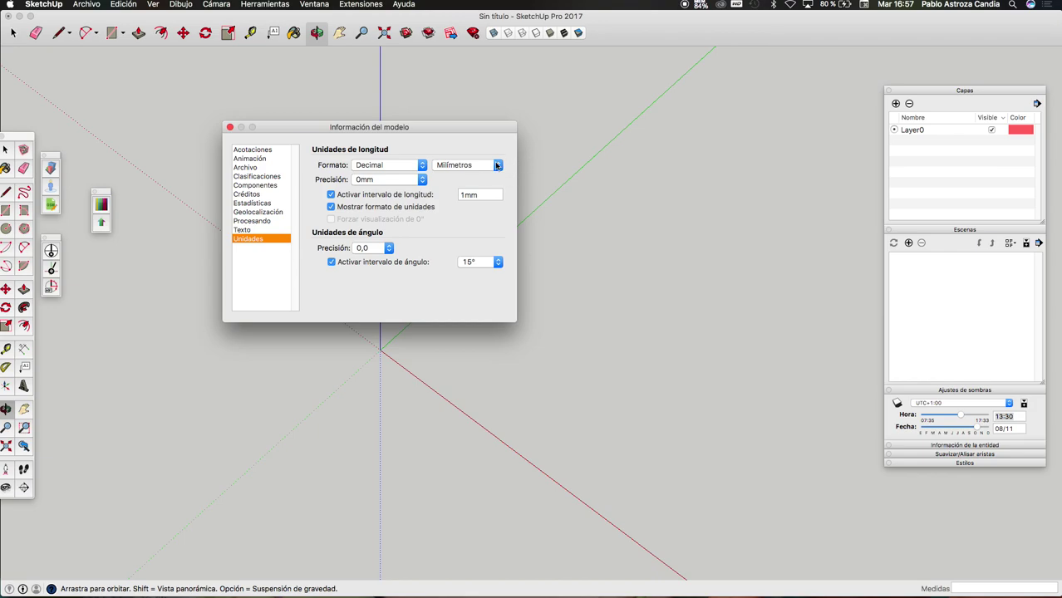
{"action": "left_click", "coordinate": [500, 166]}
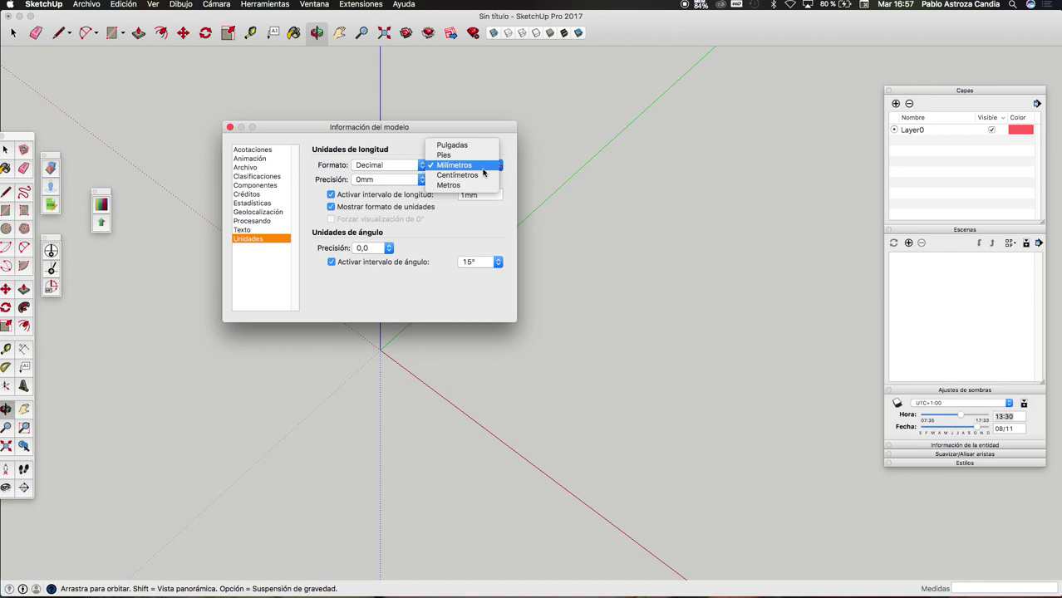
{"action": "left_click", "coordinate": [479, 176]}
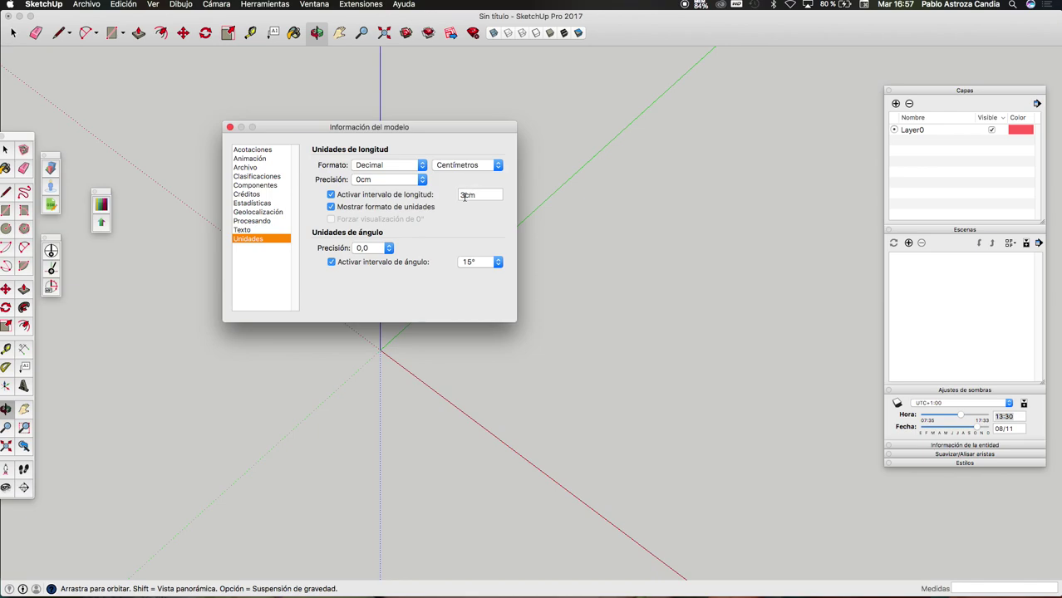
{"action": "left_click", "coordinate": [366, 181]}
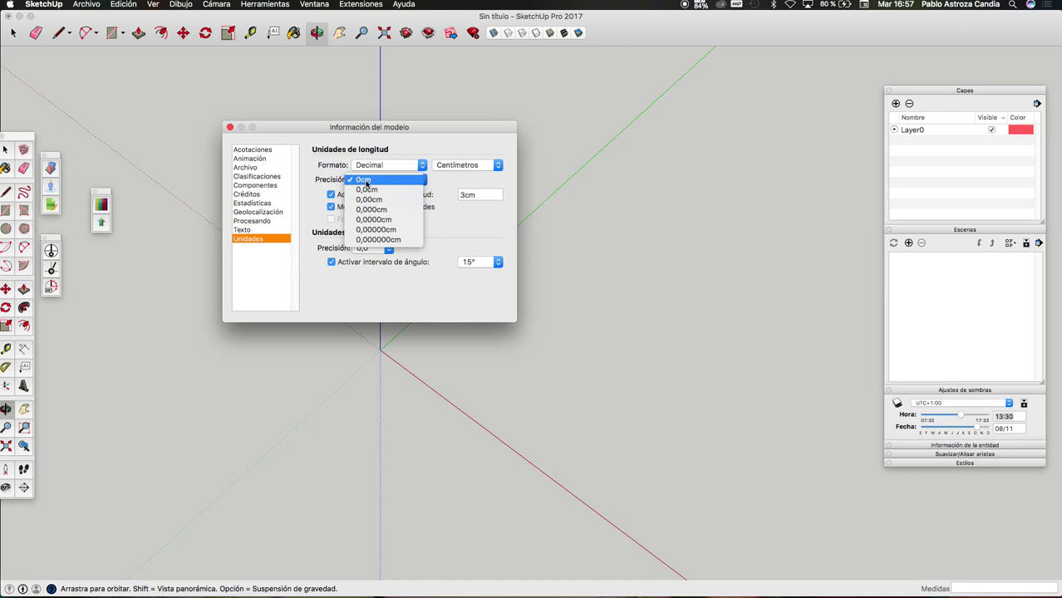
{"action": "left_click", "coordinate": [367, 182]}
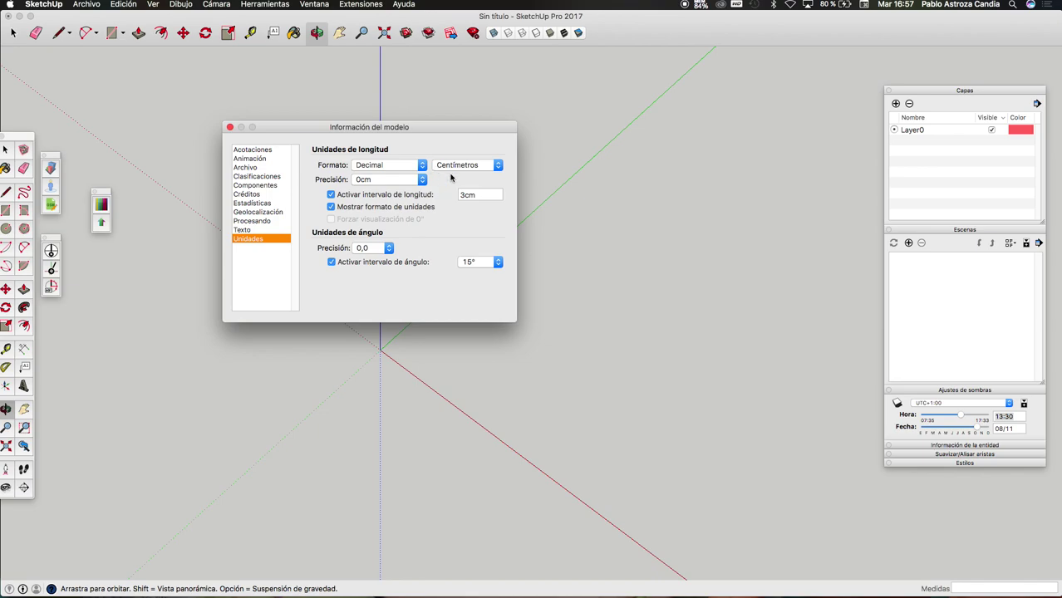
{"action": "left_click", "coordinate": [465, 196]}
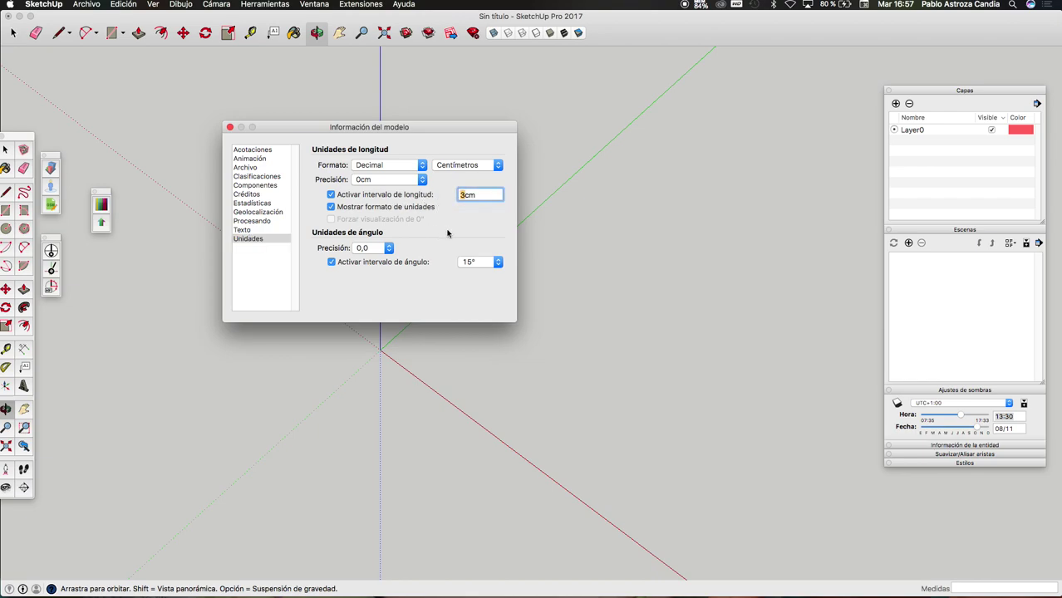
{"action": "type", "text": "1"}
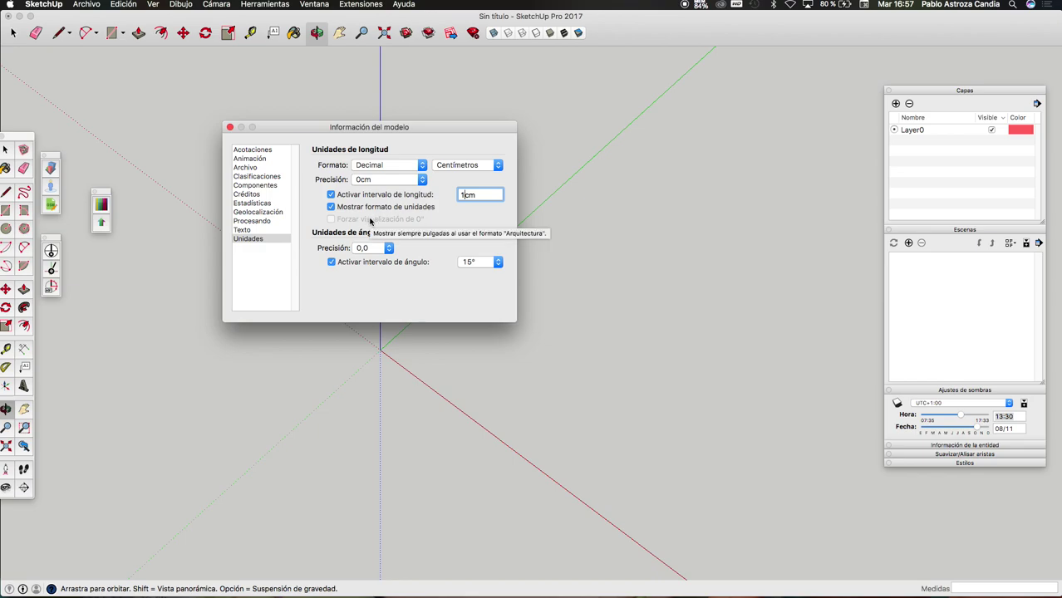
{"action": "left_click", "coordinate": [248, 230]}
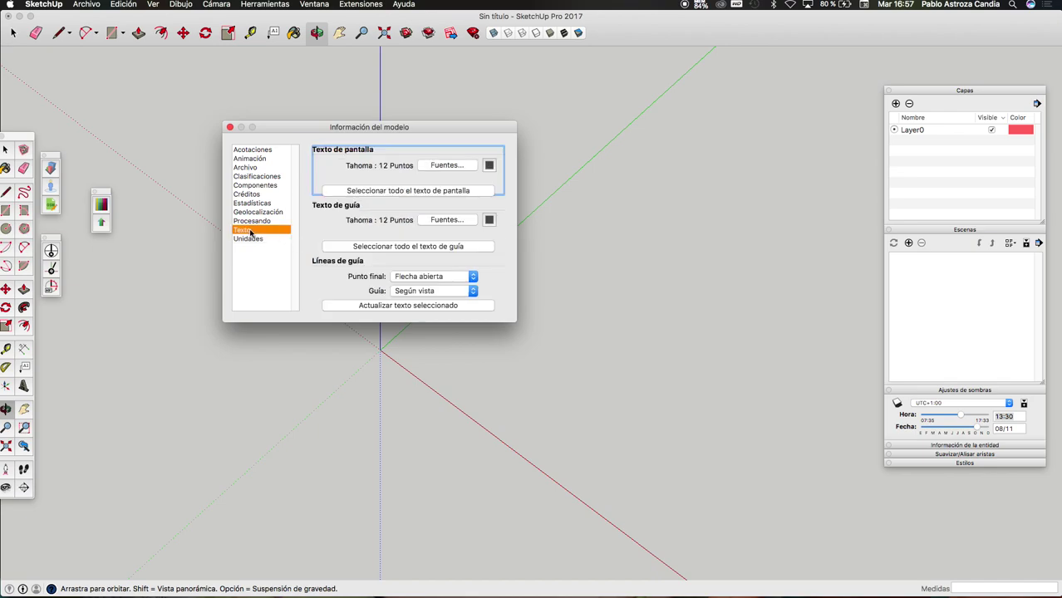
{"action": "left_click", "coordinate": [230, 128]}
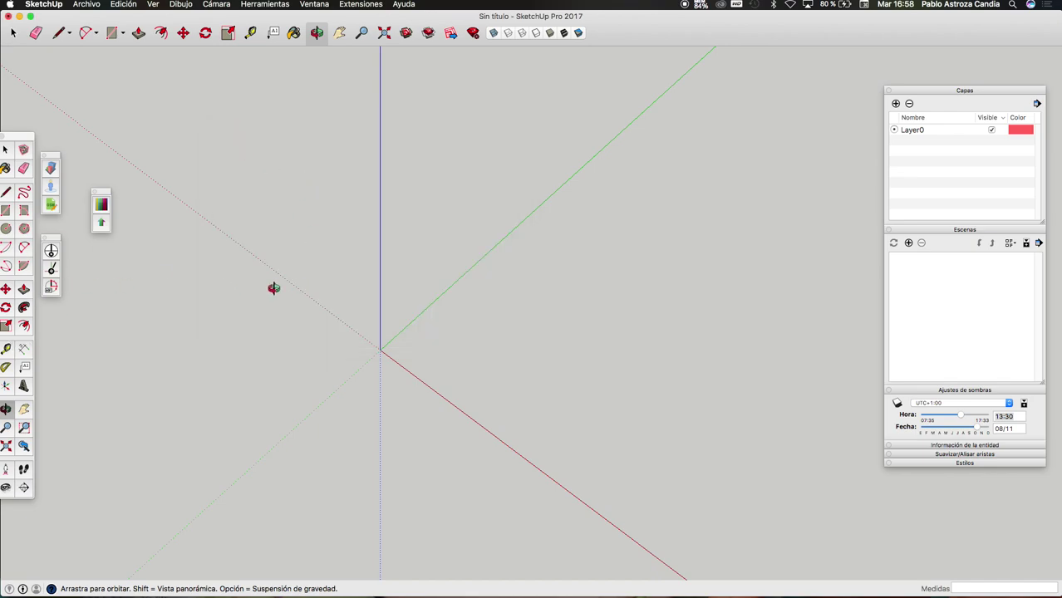
{"action": "key", "text": "l"}
{"action": "left_click", "coordinate": [379, 350]}
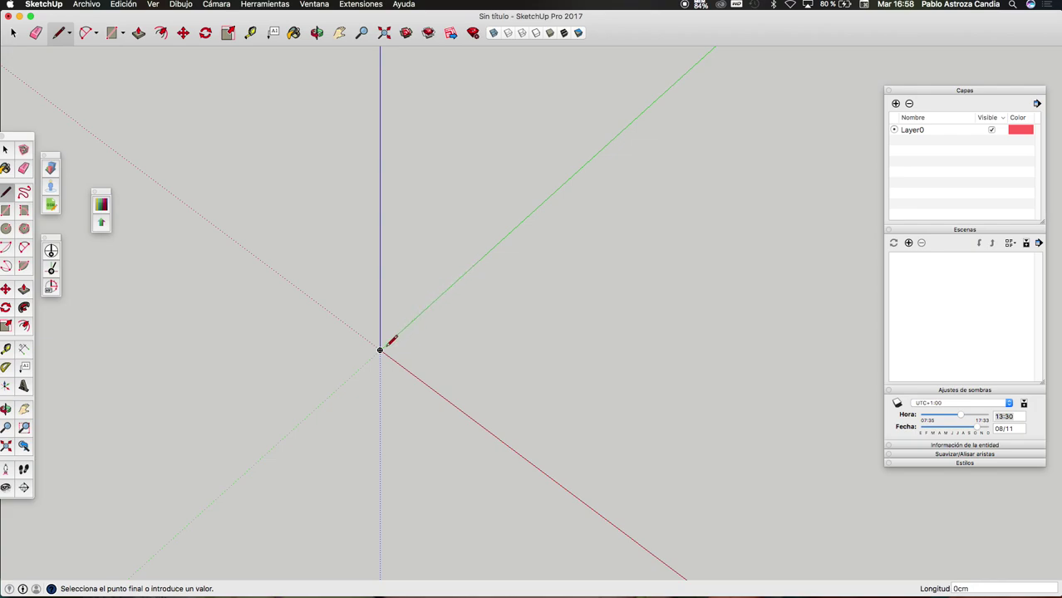
{"action": "left_click", "coordinate": [434, 301]}
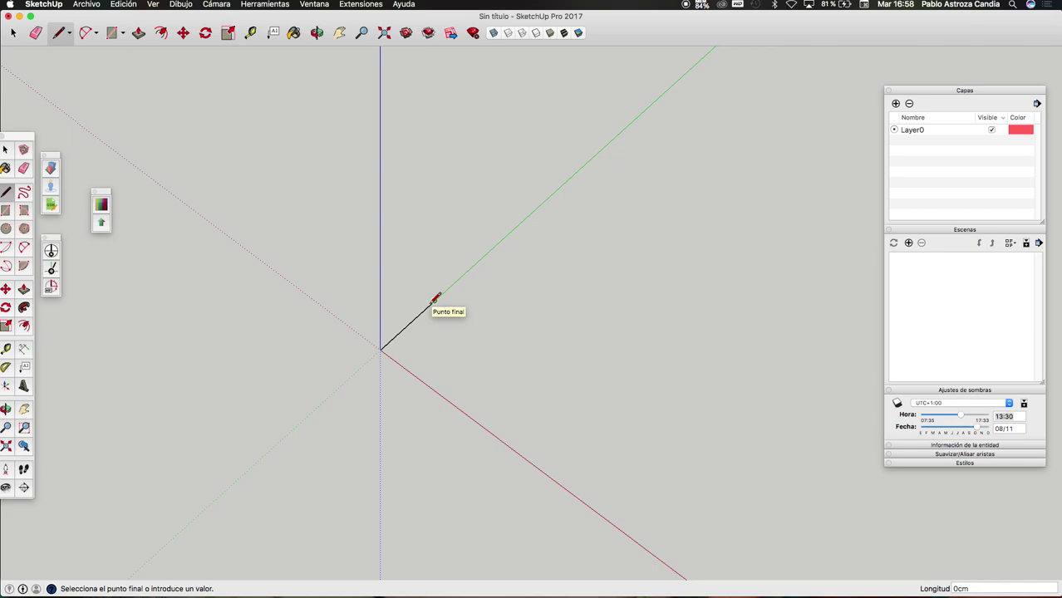
{"action": "left_click", "coordinate": [434, 298]}
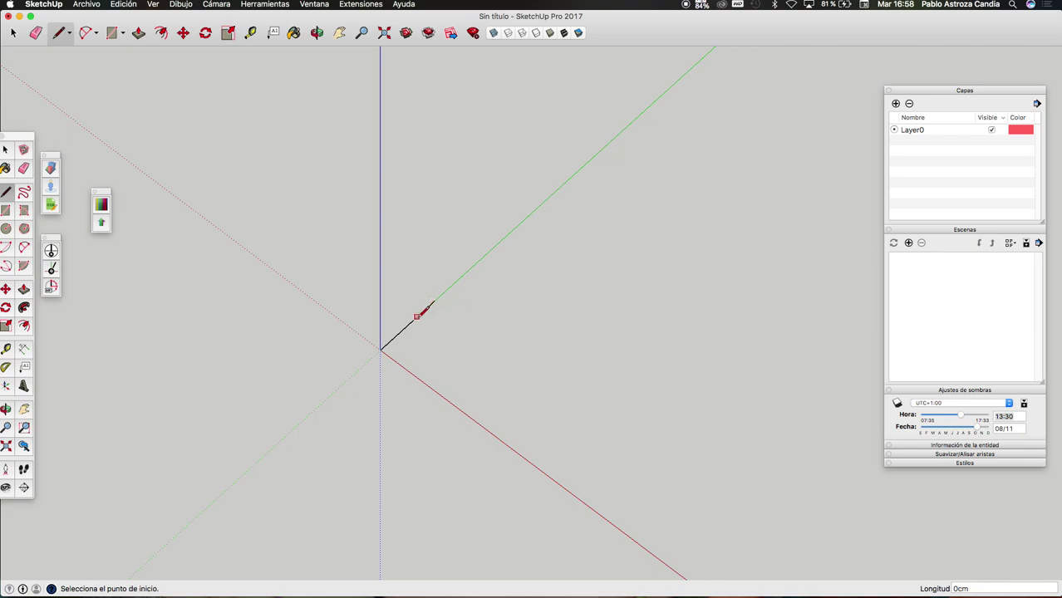
{"action": "key", "text": "space"}
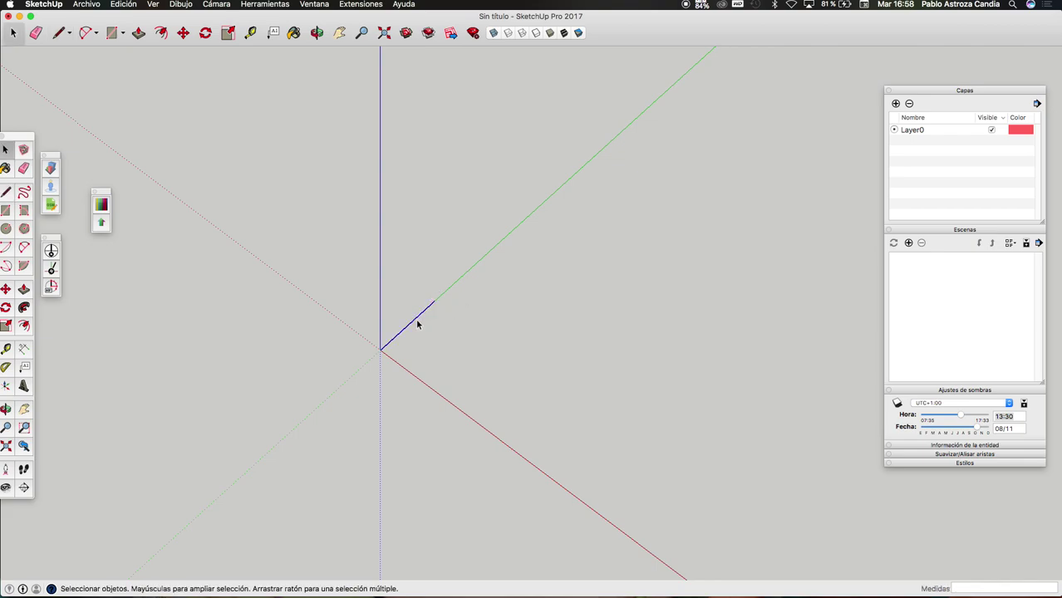
{"action": "key", "text": "Delete"}
- View the empty axes from the Arriba standard view, then orbit into an angled 3D view
{"action": "left_click", "coordinate": [317, 32]}
{"action": "mouse_move", "coordinate": [386, 280]}
{"action": "left_mouse_down"}
{"action": "mouse_move", "coordinate": [424, 485]}
{"action": "mouse_move", "coordinate": [373, 302]}
{"action": "mouse_move", "coordinate": [396, 292]}
{"action": "mouse_move", "coordinate": [405, 155]}
{"action": "mouse_move", "coordinate": [405, 207]}
{"action": "mouse_move", "coordinate": [414, 202]}
{"action": "left_mouse_up"}
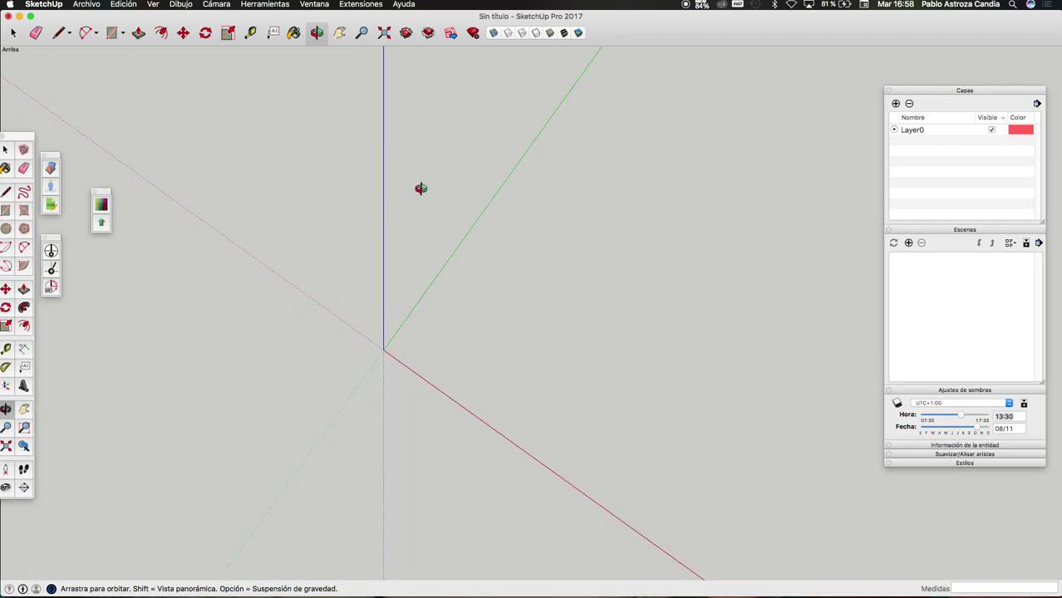
{"action": "left_click", "coordinate": [152, 5]}
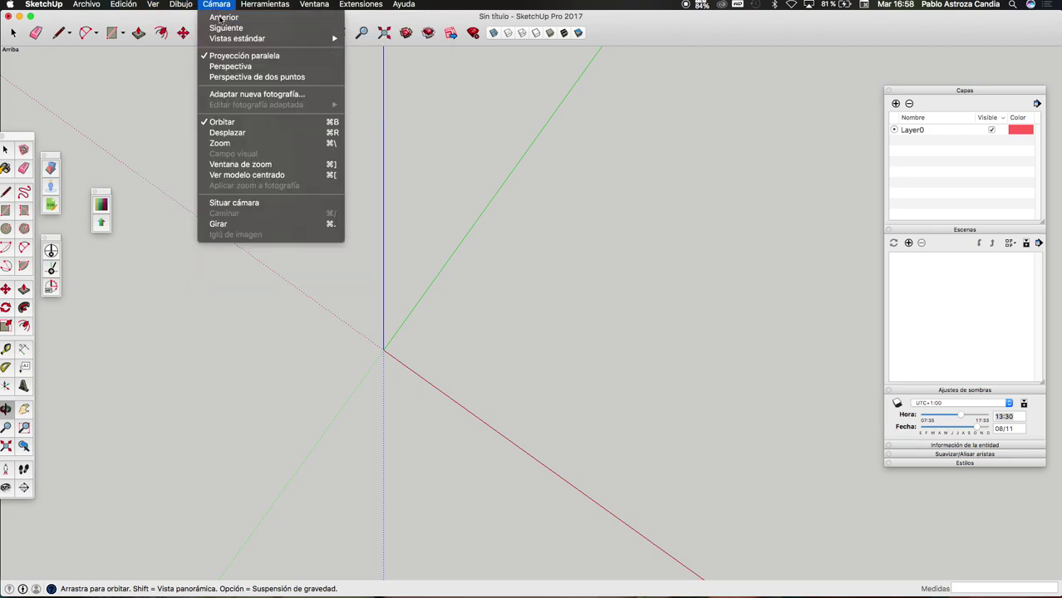
{"action": "mouse_move", "coordinate": [236, 39]}
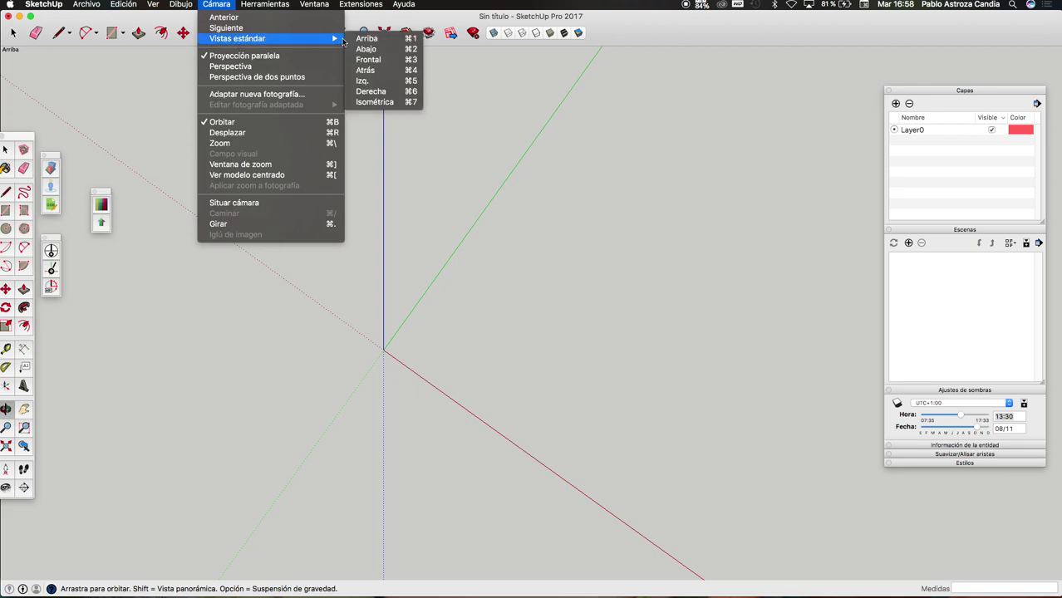
{"action": "left_click", "coordinate": [366, 38]}
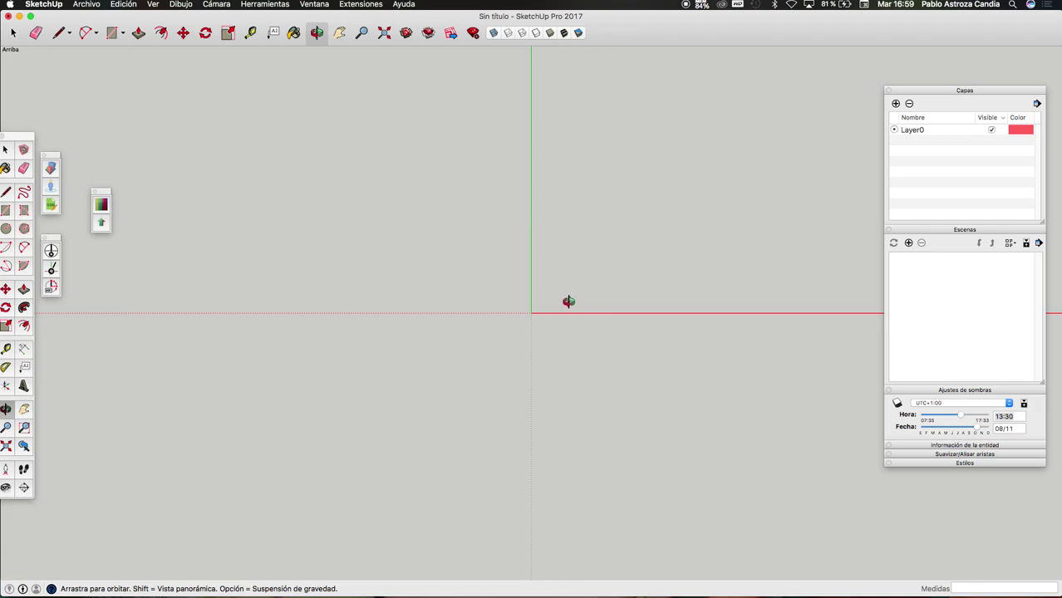
{"action": "mouse_move", "coordinate": [561, 304]}
{"action": "left_mouse_down"}
{"action": "mouse_move", "coordinate": [361, 136]}
{"action": "mouse_move", "coordinate": [327, 123]}
{"action": "left_mouse_up"}
{"action": "mouse_move", "coordinate": [534, 311]}
{"action": "left_mouse_down"}
{"action": "mouse_move", "coordinate": [605, 277]}
{"action": "mouse_move", "coordinate": [552, 284]}
{"action": "mouse_move", "coordinate": [564, 317]}
{"action": "left_mouse_up"}
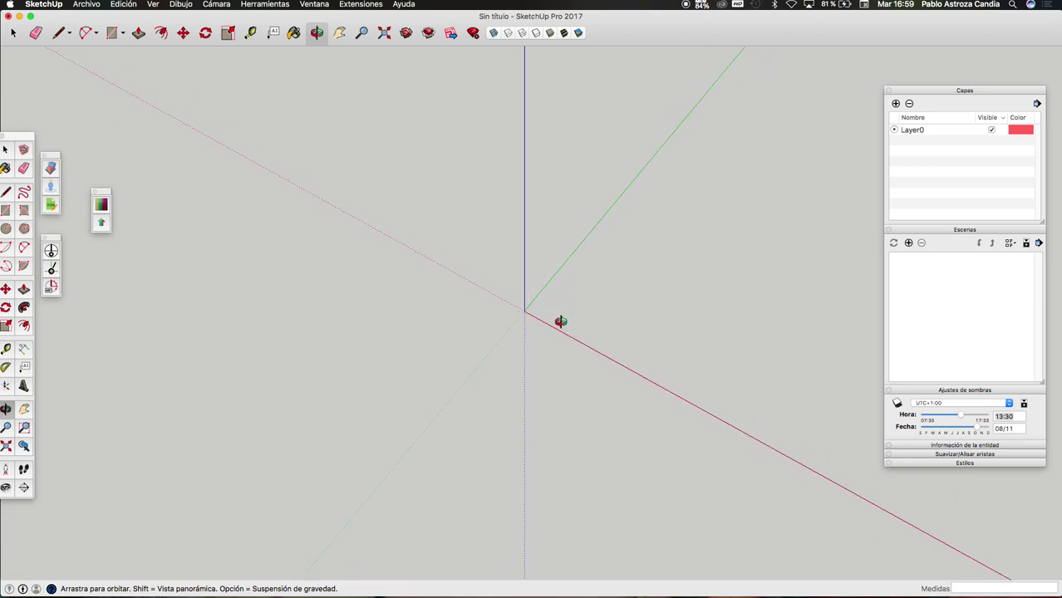
{"action": "left_click", "coordinate": [7, 191]}
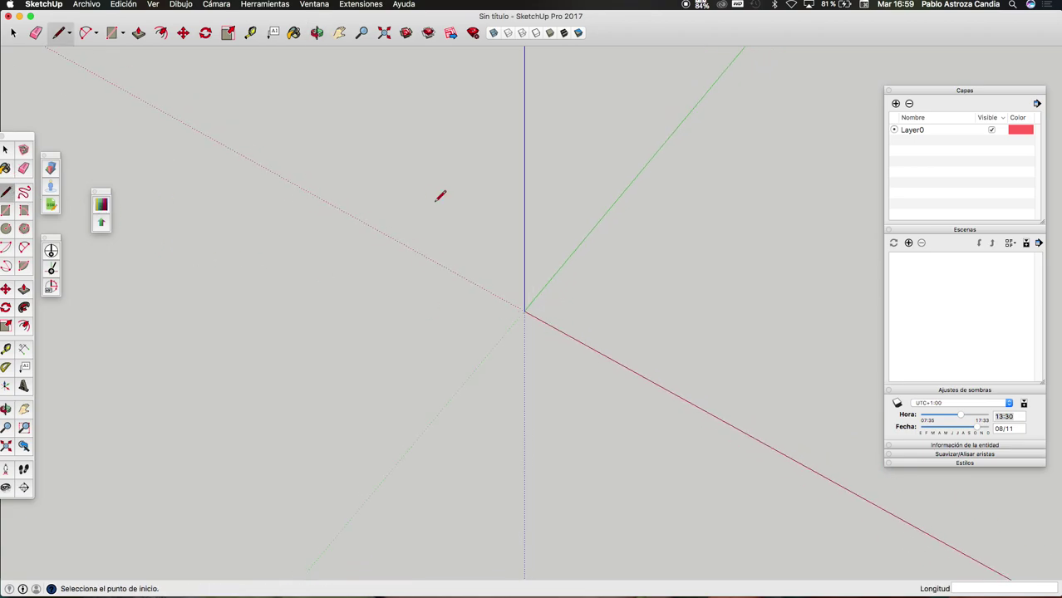
- Draw four 1000 cm edges from the origin along the green and red axes, closing a square face
{"action": "left_click", "coordinate": [525, 311]}
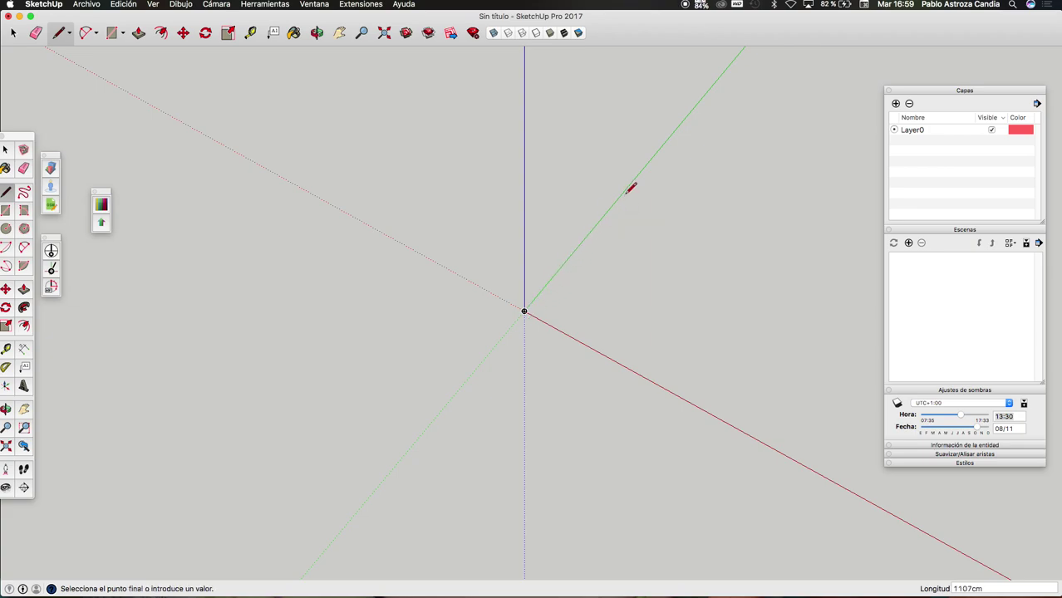
{"action": "type", "text": "1000"}
{"action": "key", "text": "Return"}
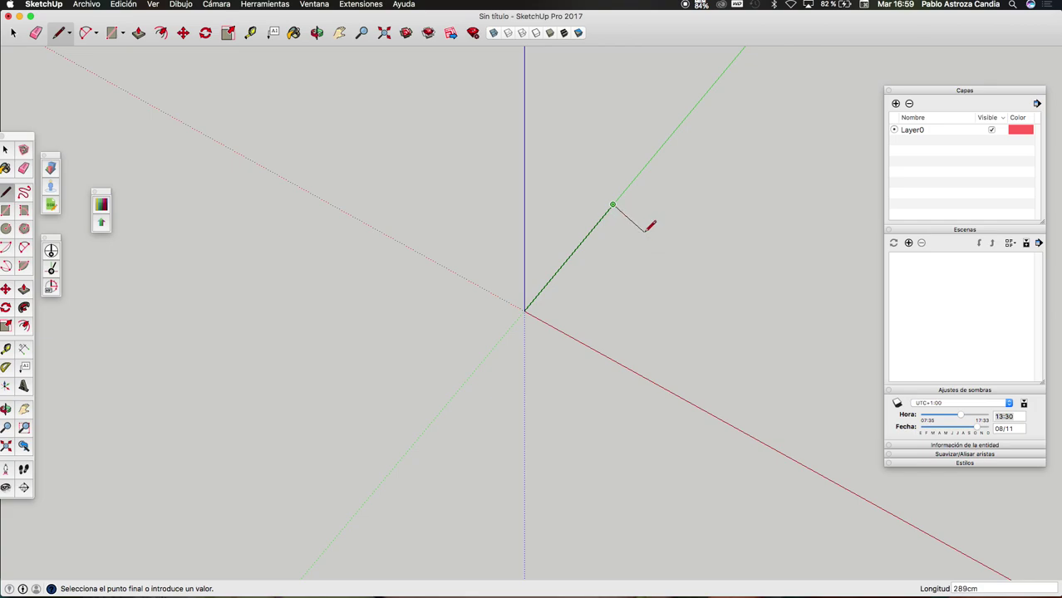
{"action": "type", "text": "1000"}
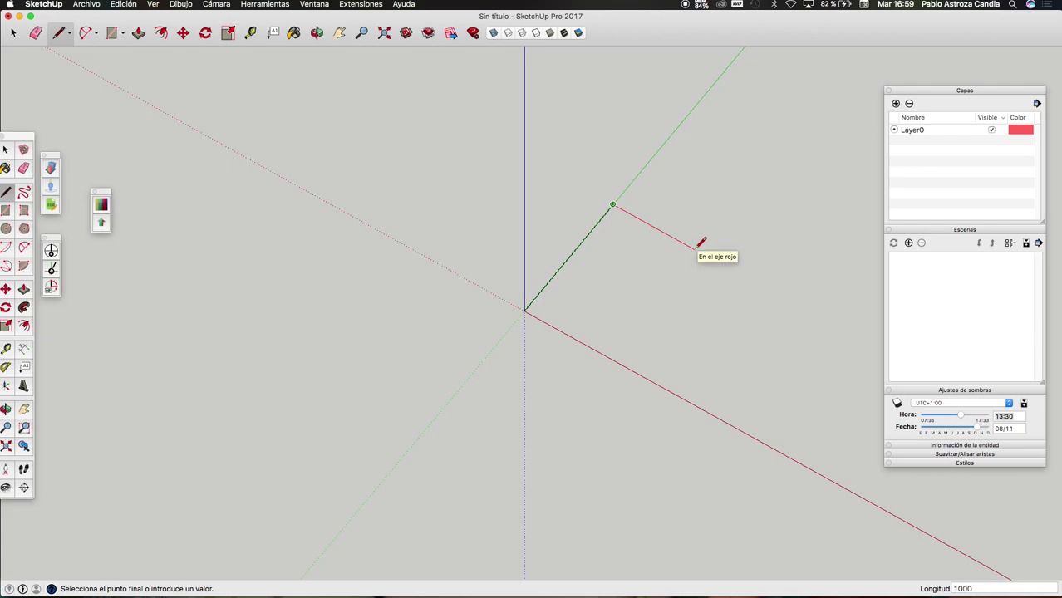
{"action": "key", "text": "Return"}
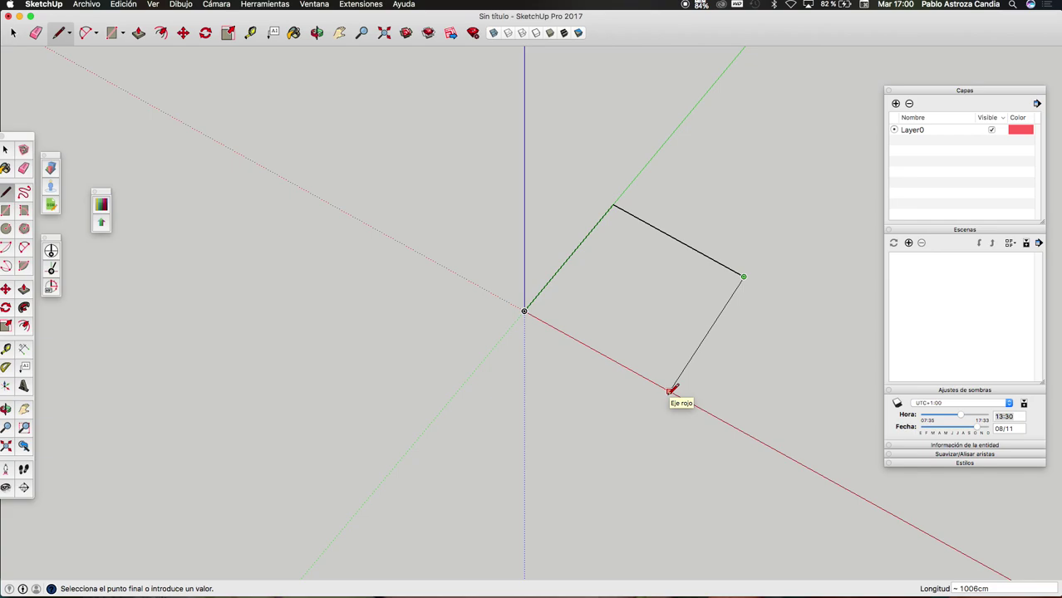
{"action": "left_click", "coordinate": [672, 390]}
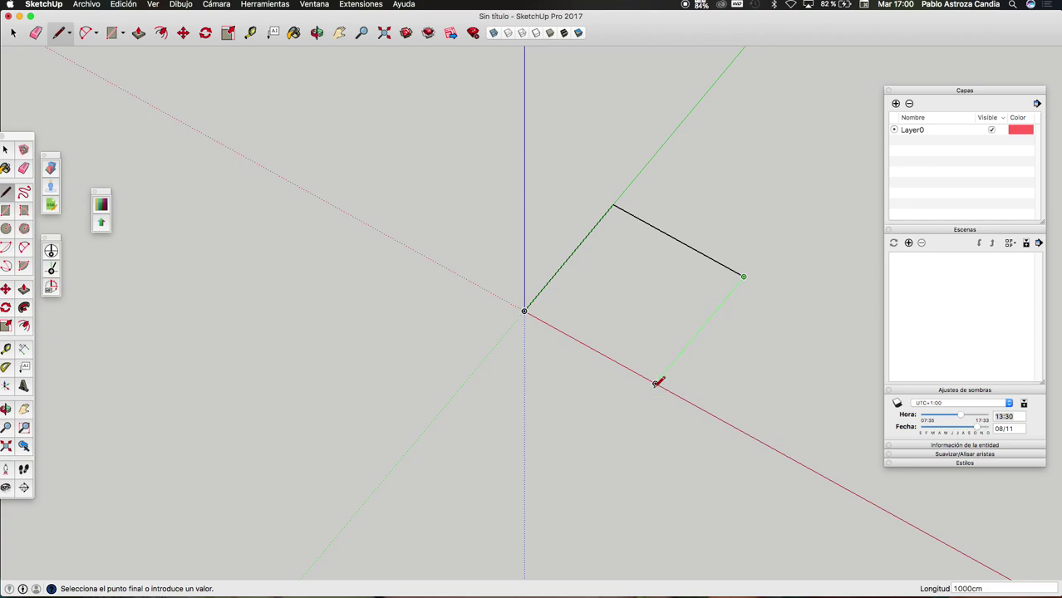
{"action": "left_click", "coordinate": [656, 383]}
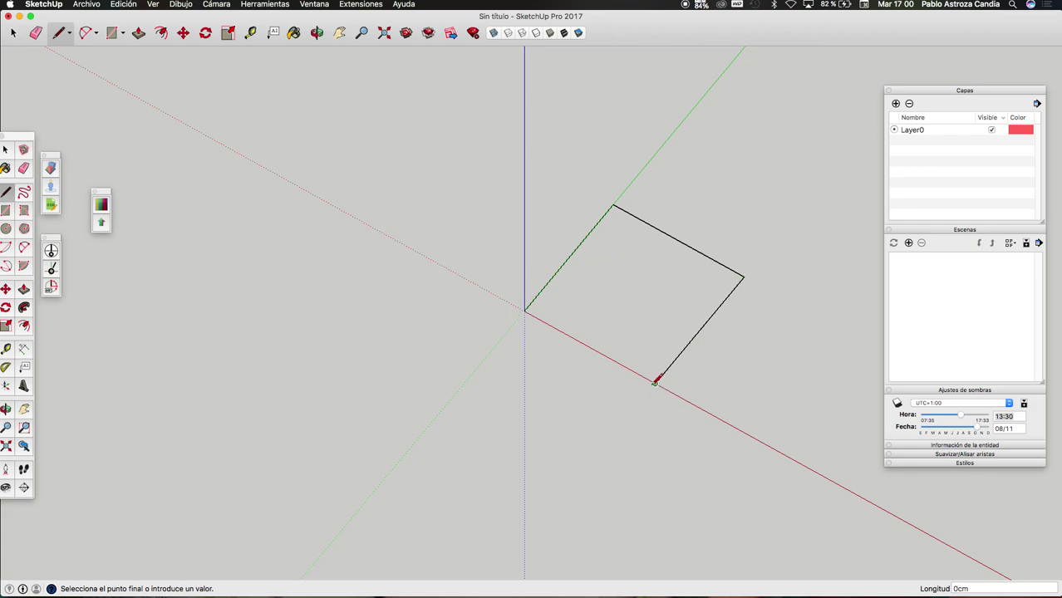
{"action": "left_click", "coordinate": [525, 311]}
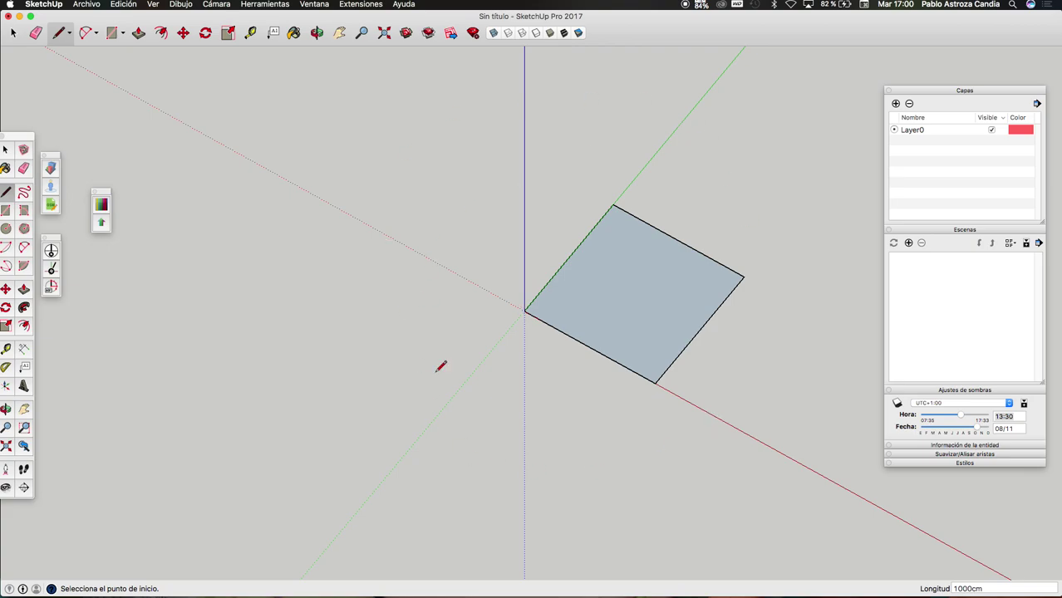
{"action": "key", "text": "space"}
- Select the new square face and orbit around it
{"action": "left_click", "coordinate": [615, 328]}
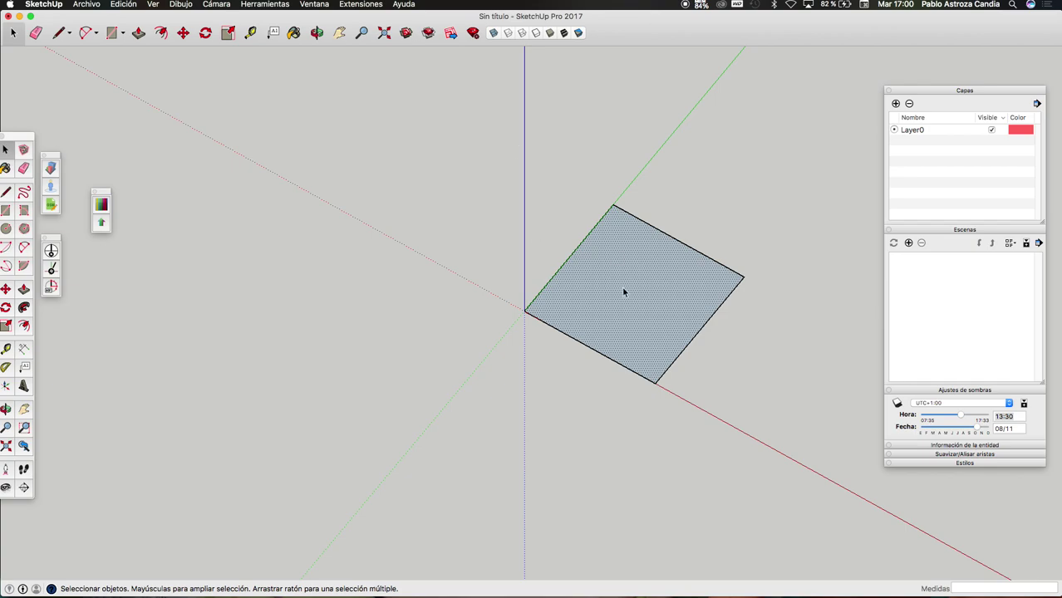
{"action": "left_click", "coordinate": [317, 34]}
{"action": "mouse_move", "coordinate": [623, 287]}
{"action": "left_mouse_down"}
{"action": "mouse_move", "coordinate": [464, 104]}
{"action": "mouse_move", "coordinate": [569, 214]}
{"action": "mouse_move", "coordinate": [671, 59]}
{"action": "mouse_move", "coordinate": [643, 264]}
{"action": "mouse_move", "coordinate": [659, 322]}
{"action": "left_mouse_up"}
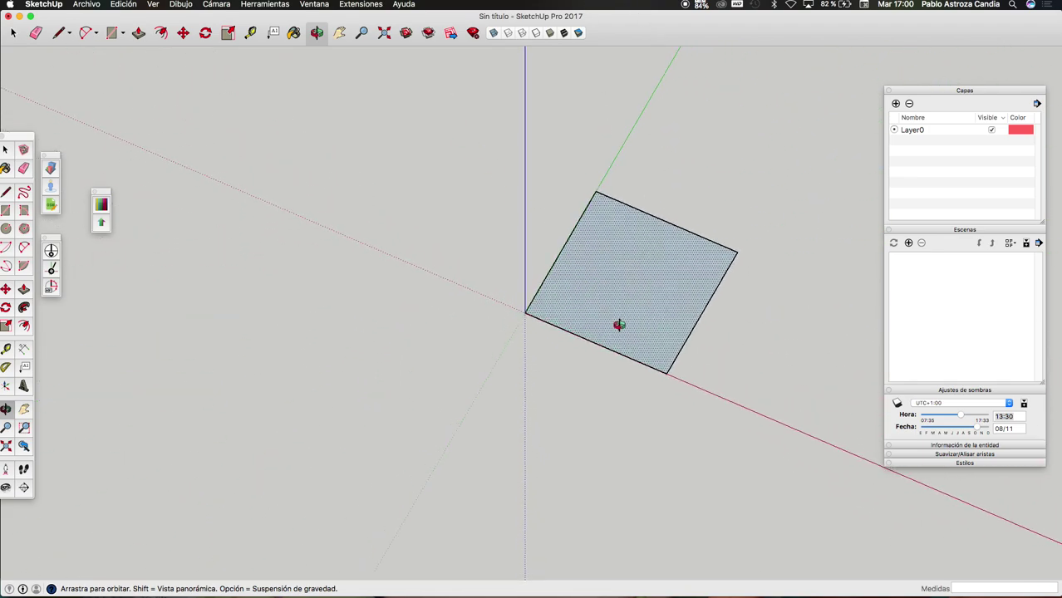
{"action": "key", "text": "space"}
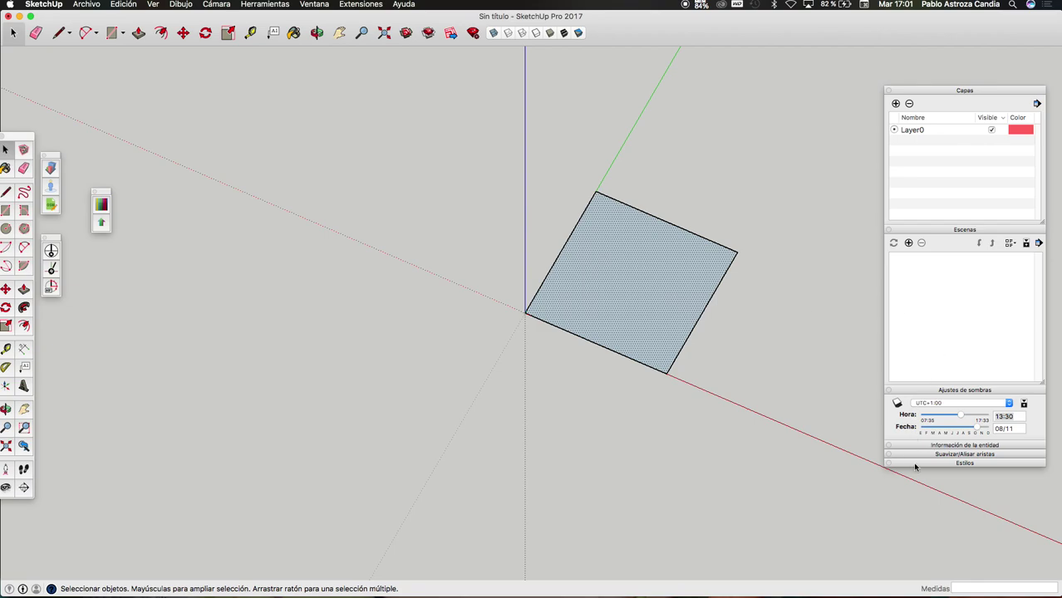
- Collapse the Escenas, Capas and Ajustes de sombras panels in the side tray
{"action": "left_click", "coordinate": [974, 230]}
{"action": "left_click", "coordinate": [965, 91]}
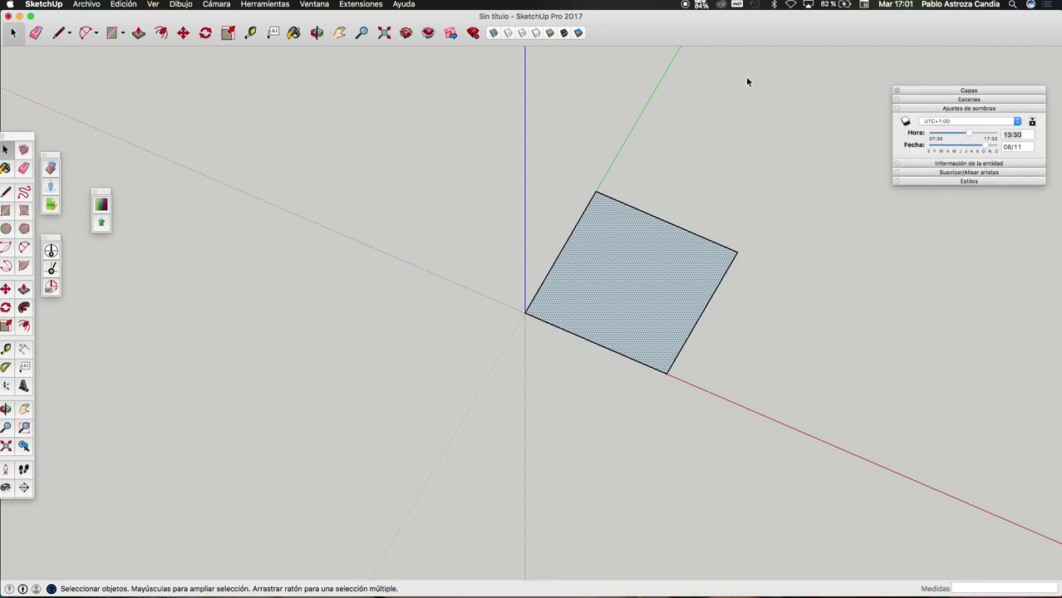
{"action": "left_click", "coordinate": [954, 109]}
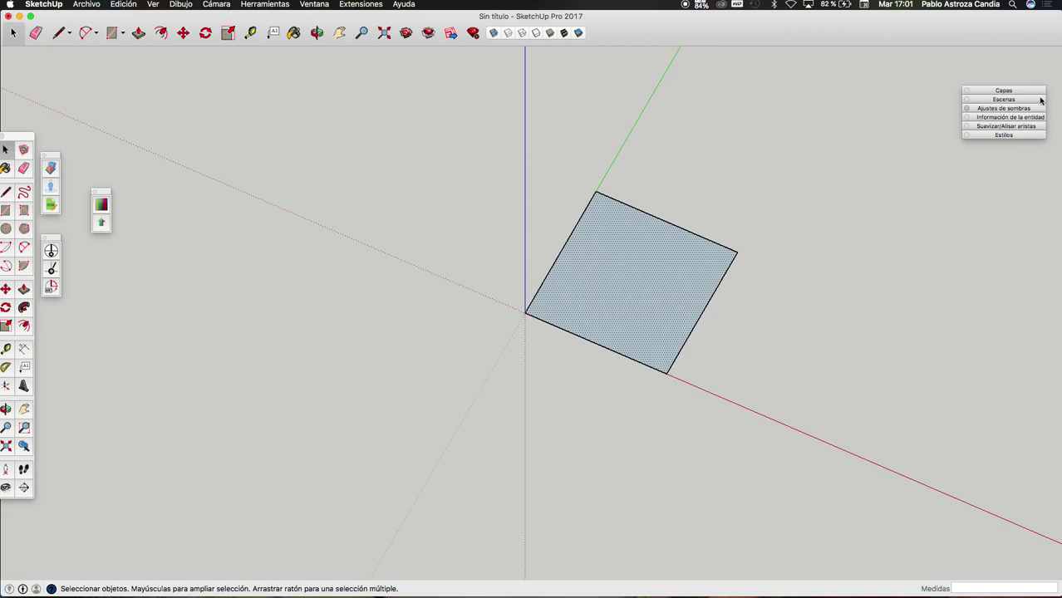
{"action": "left_click", "coordinate": [314, 4]}
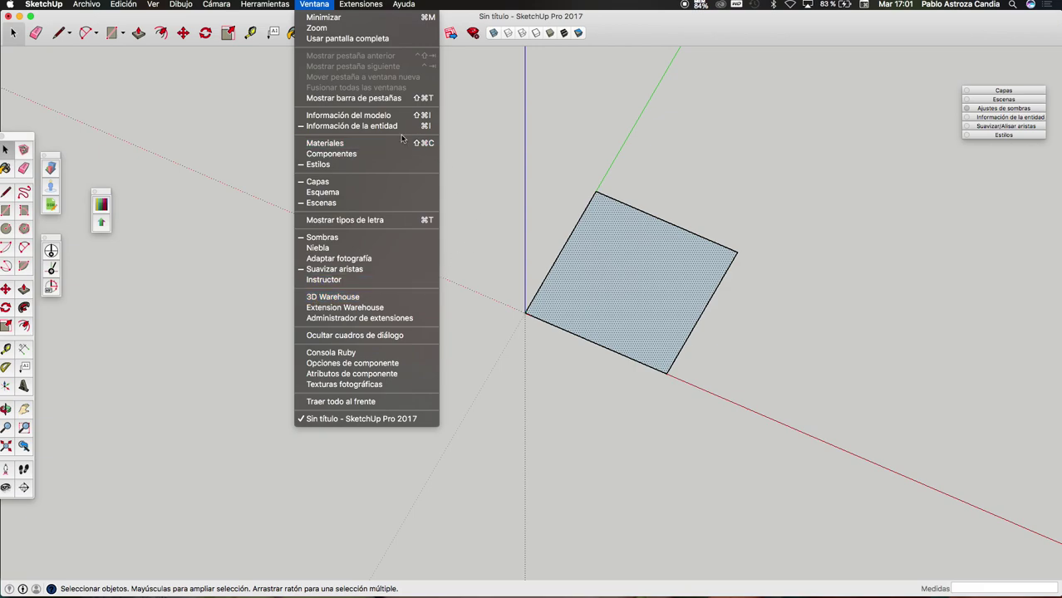
{"action": "left_click", "coordinate": [340, 127]}
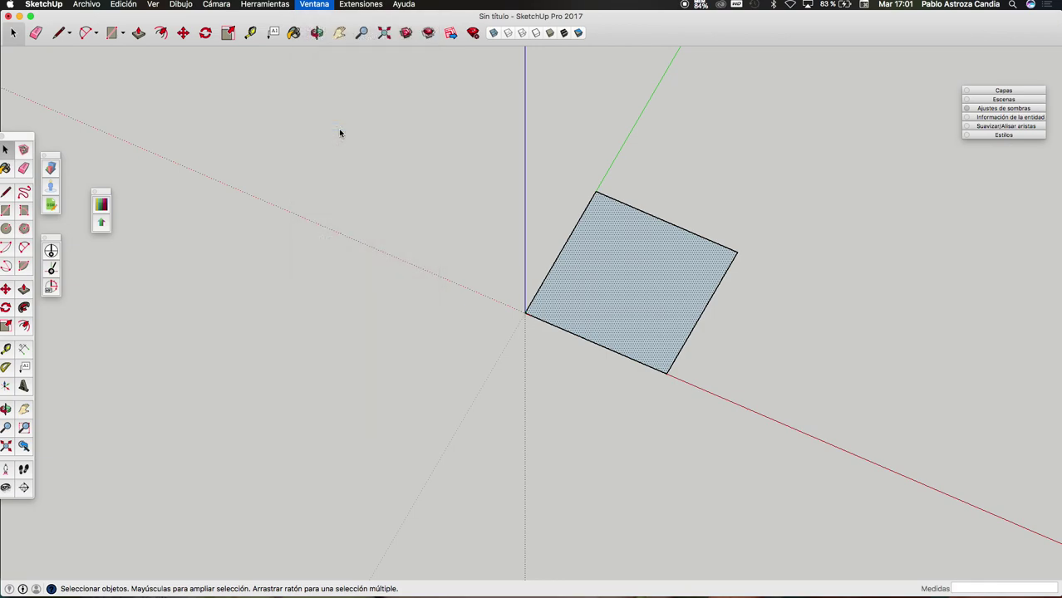
- Reselect the square face and read its 1000000 cm² area in Entity Info
{"action": "left_click", "coordinate": [790, 231]}
{"action": "left_click", "coordinate": [649, 264]}
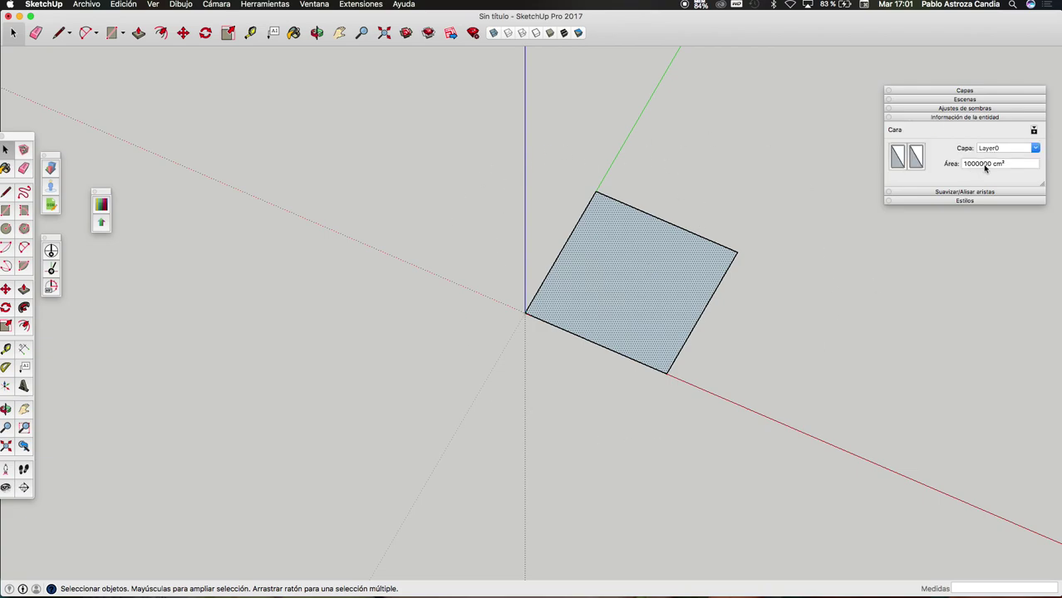
{"action": "left_click_drag", "start_coordinate": [990, 166], "coordinate": [980, 168]}
{"action": "key", "text": "l"}
{"action": "left_click", "coordinate": [596, 192]}
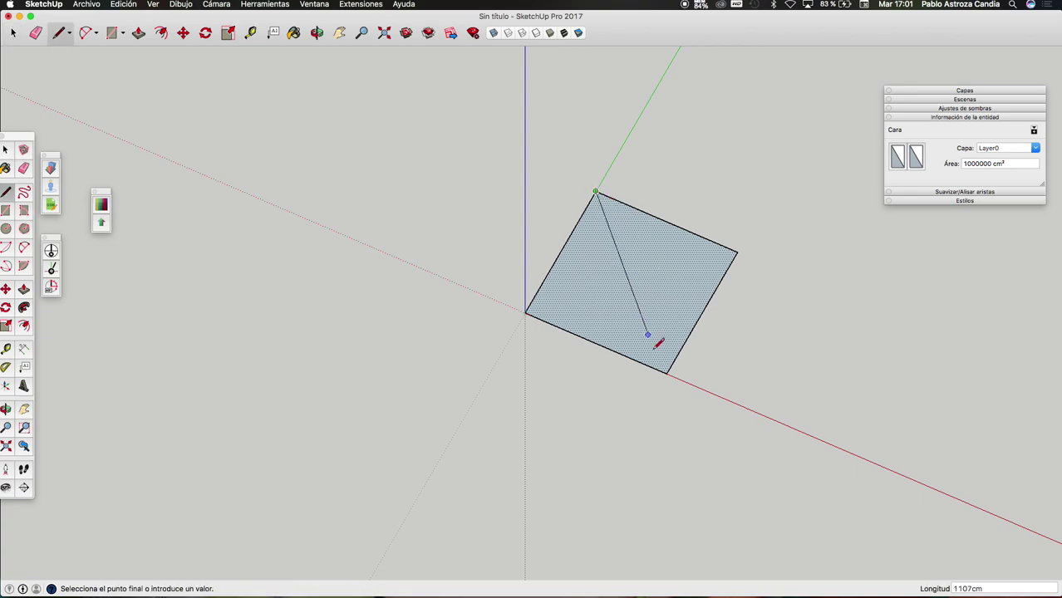
{"action": "left_click", "coordinate": [666, 374]}
{"action": "key", "text": "space"}
{"action": "left_click", "coordinate": [660, 292]}
{"action": "key", "text": "Delete"}
{"action": "left_click", "coordinate": [609, 296]}
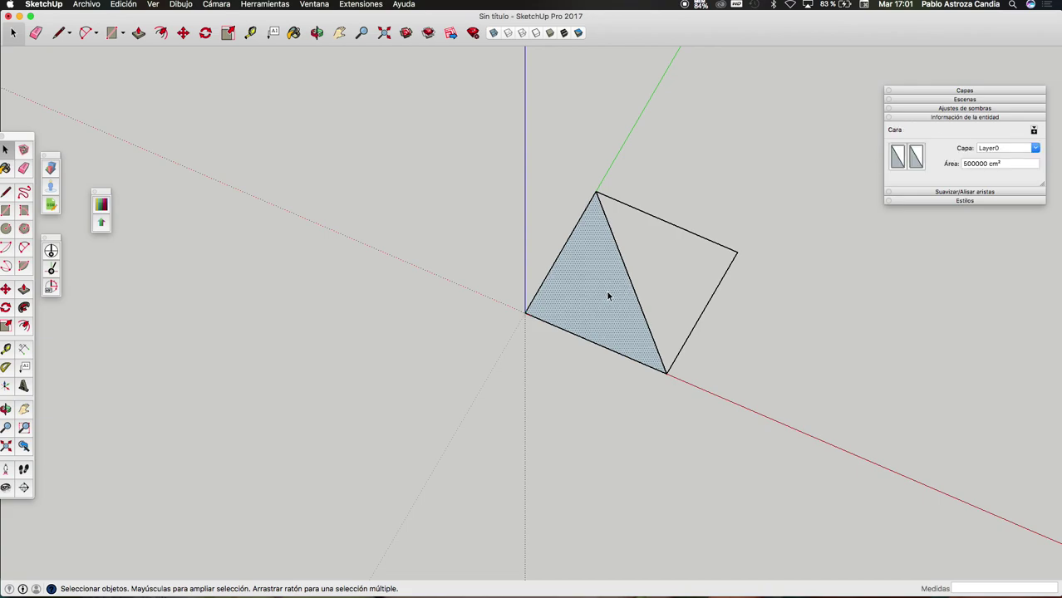
{"action": "left_click_drag", "start_coordinate": [987, 164], "coordinate": [973, 164]}
{"action": "left_click", "coordinate": [632, 288]}
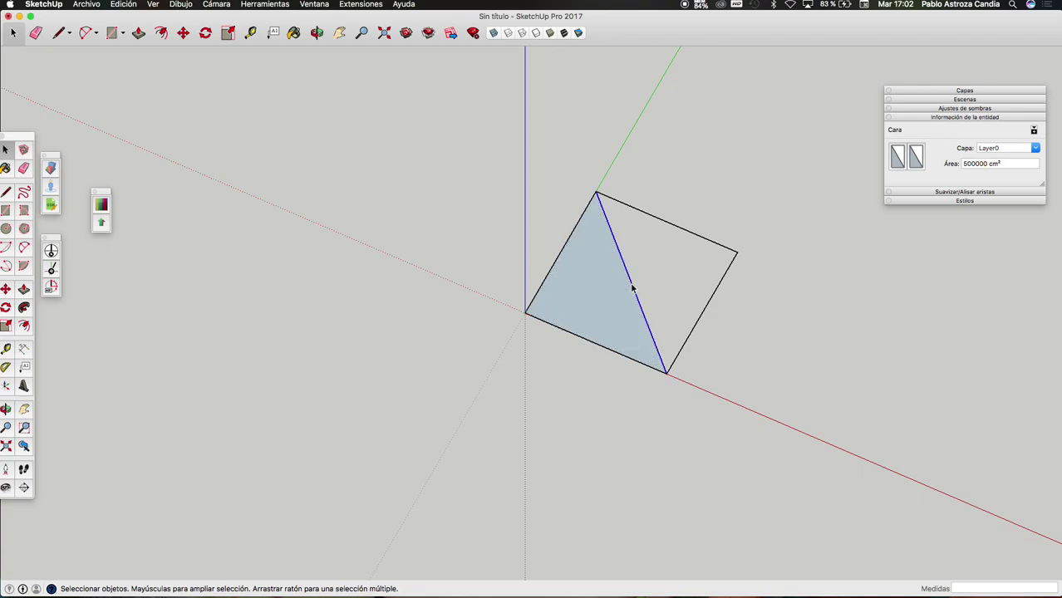
{"action": "key", "text": "Delete"}
{"action": "key", "text": "ctrl+z"}
{"action": "key", "text": "Delete"}
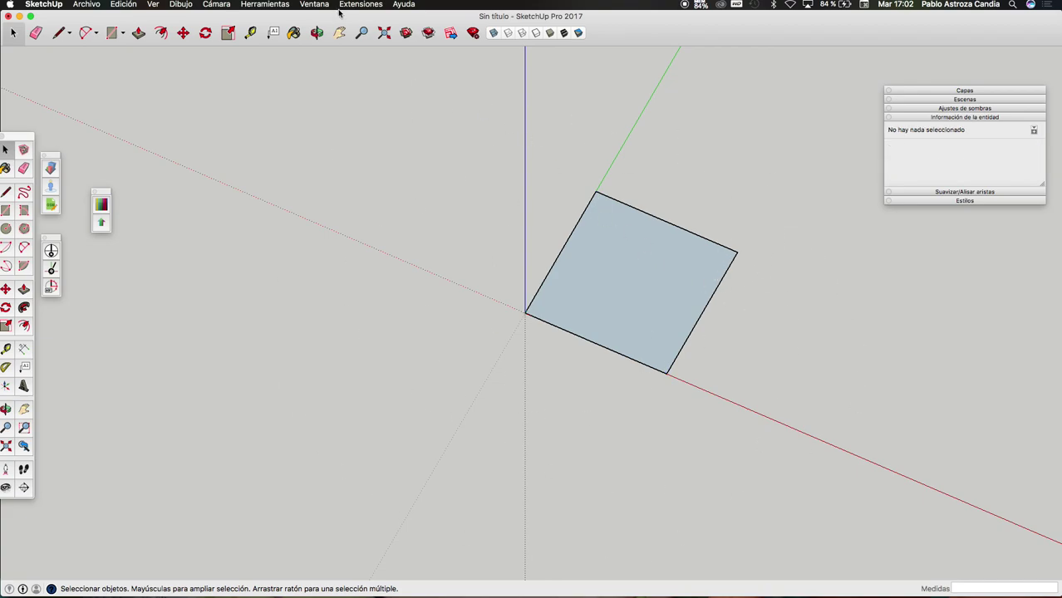
- Push/pull the square face upward 1000 cm to form a cube
{"action": "left_click", "coordinate": [613, 302]}
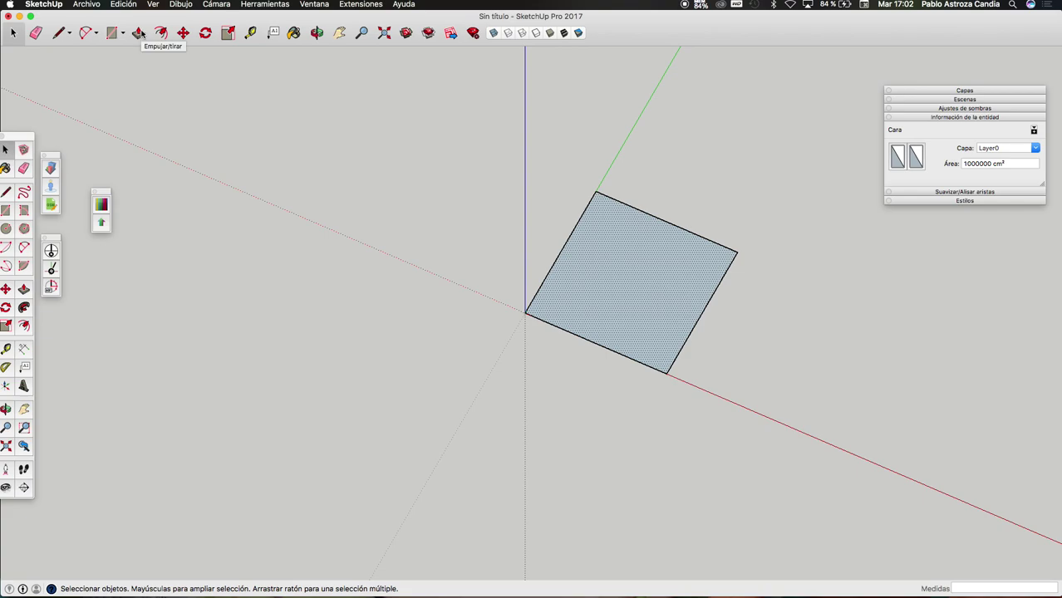
{"action": "left_click", "coordinate": [138, 33]}
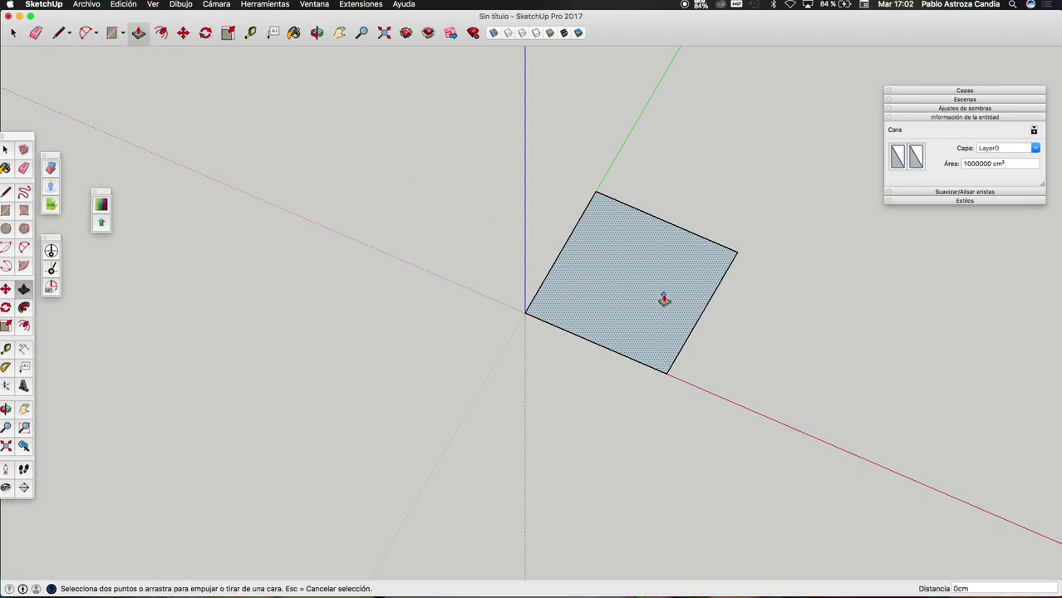
{"action": "left_click", "coordinate": [613, 286]}
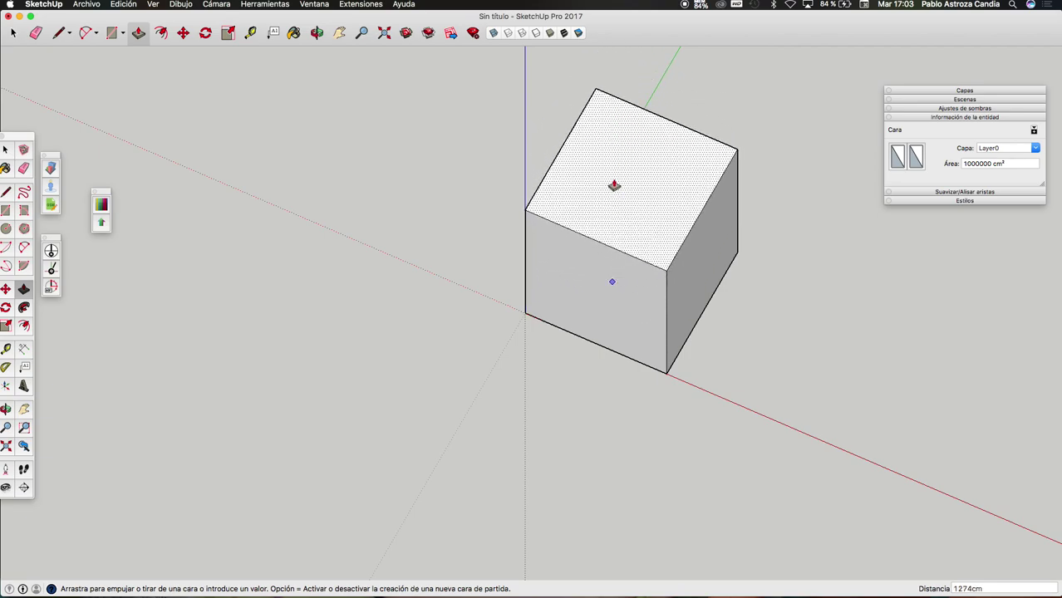
{"action": "type", "text": "1"}
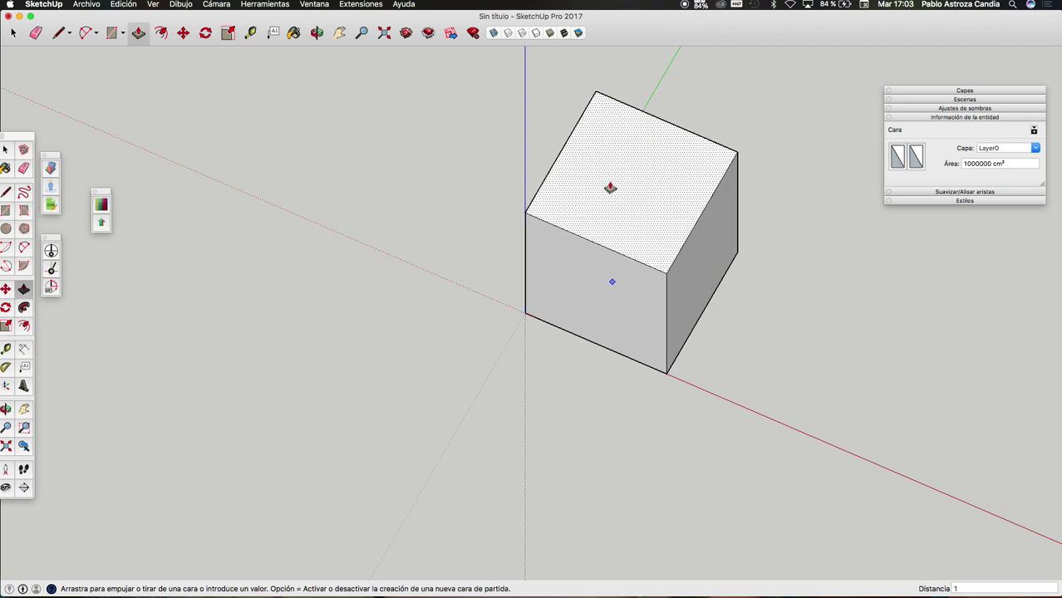
{"action": "type", "text": "000"}
{"action": "key", "text": "Return"}
{"action": "key", "text": "space"}
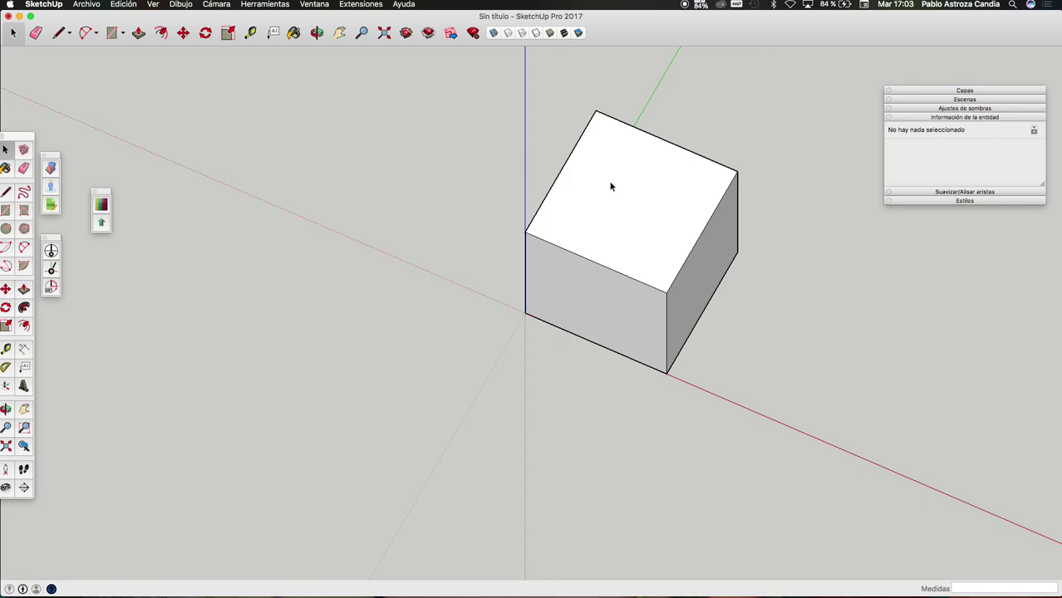
{"action": "left_click", "coordinate": [639, 189]}
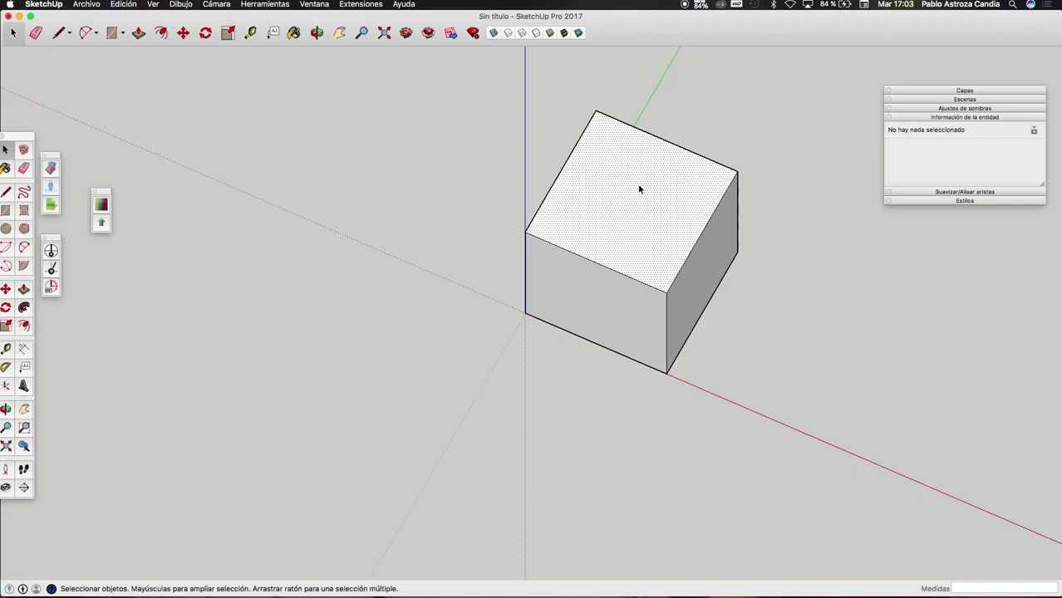
- Orbit to front and oblique views of the cube, then select all its geometry
{"action": "left_click", "coordinate": [316, 32]}
{"action": "left_click_drag", "start_coordinate": [632, 318], "coordinate": [765, 59]}
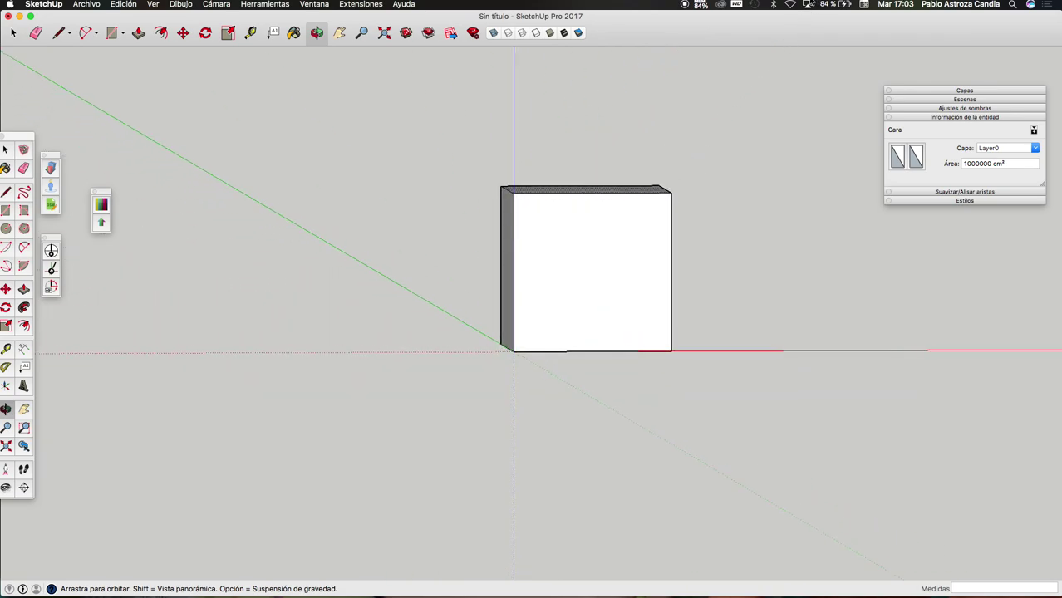
{"action": "mouse_move", "coordinate": [614, 112]}
{"action": "left_mouse_down"}
{"action": "mouse_move", "coordinate": [222, 143]}
{"action": "mouse_move", "coordinate": [765, 363]}
{"action": "left_mouse_up"}
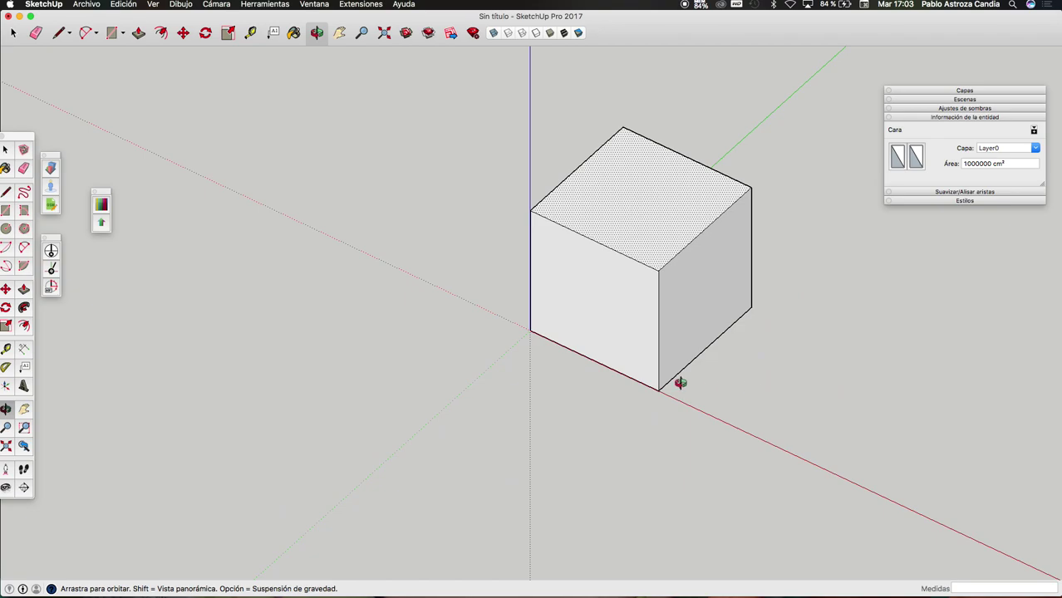
{"action": "key", "text": "space"}
{"action": "double_click", "coordinate": [607, 182]}
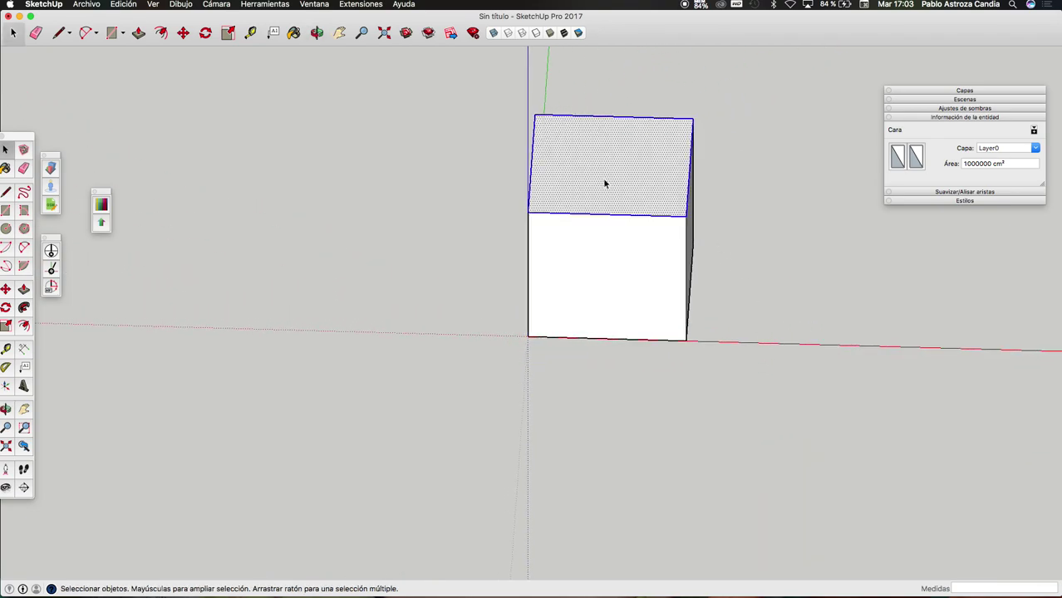
{"action": "triple_click", "coordinate": [582, 197]}
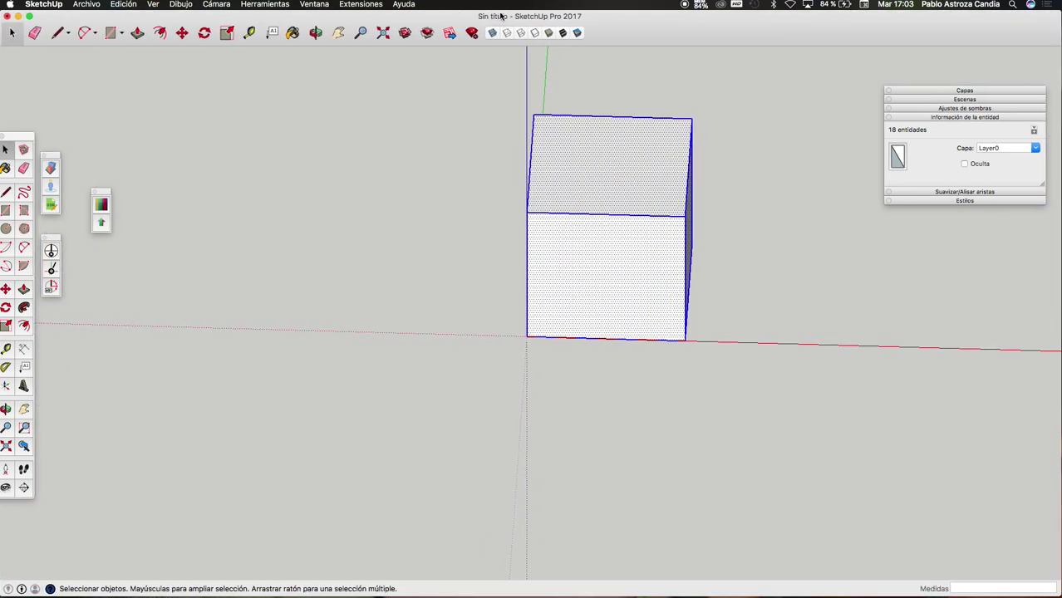
{"action": "left_click_drag", "start_coordinate": [489, 95], "coordinate": [746, 466]}
{"action": "left_click_drag", "start_coordinate": [462, 92], "coordinate": [754, 408]}
- Orbit the cube into perspective, zoom, and reselect all 18 of its entities
{"action": "left_click", "coordinate": [393, 164]}
{"action": "left_click", "coordinate": [315, 33]}
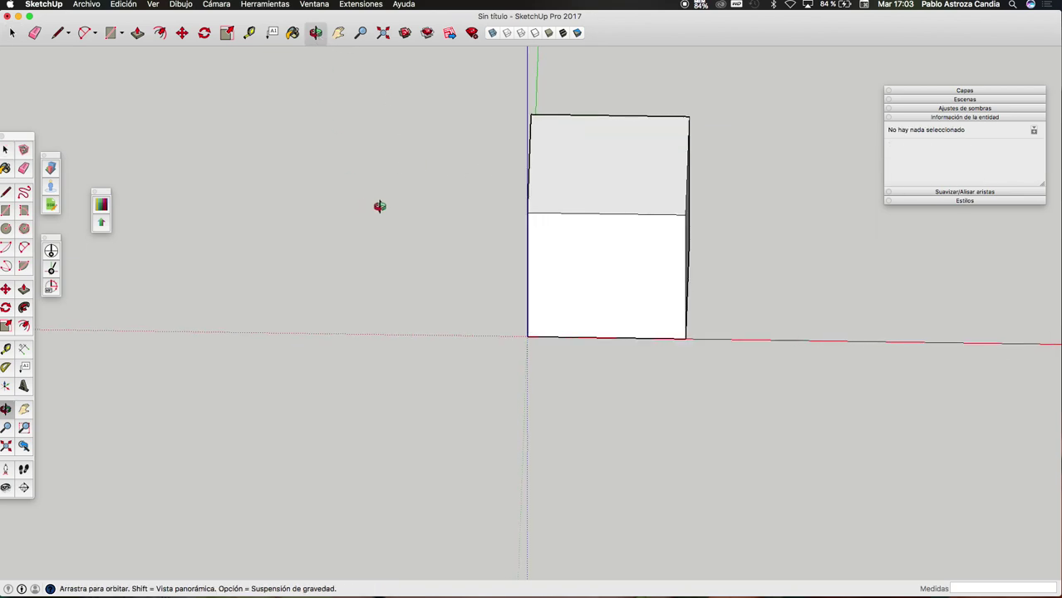
{"action": "left_click_drag", "start_coordinate": [367, 206], "coordinate": [472, 201]}
{"action": "scroll", "coordinate": [416, 406], "scroll_direction": "down", "scroll_amount": 5}
{"action": "key", "text": "space"}
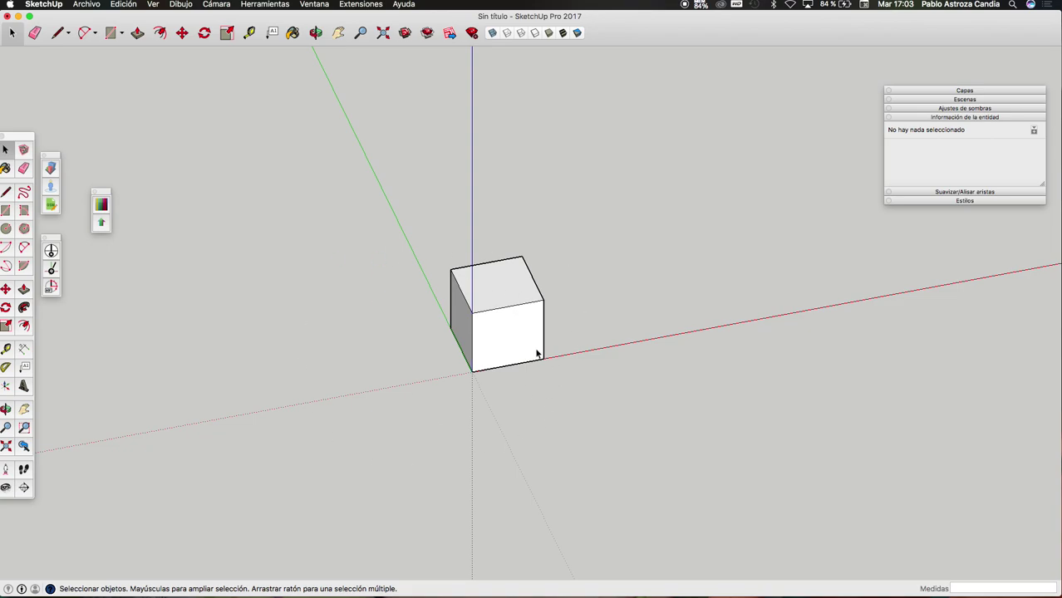
{"action": "scroll", "coordinate": [536, 354], "scroll_direction": "up", "scroll_amount": 2}
{"action": "triple_click", "coordinate": [482, 267]}
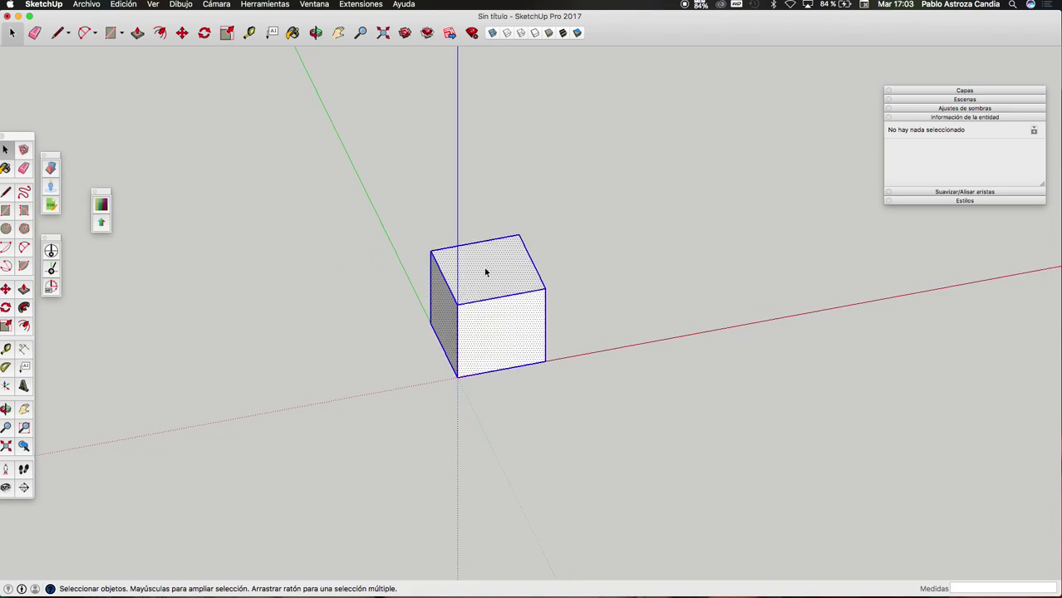
{"action": "left_click_drag", "start_coordinate": [378, 201], "coordinate": [629, 457]}
{"action": "right_click", "coordinate": [504, 269]}
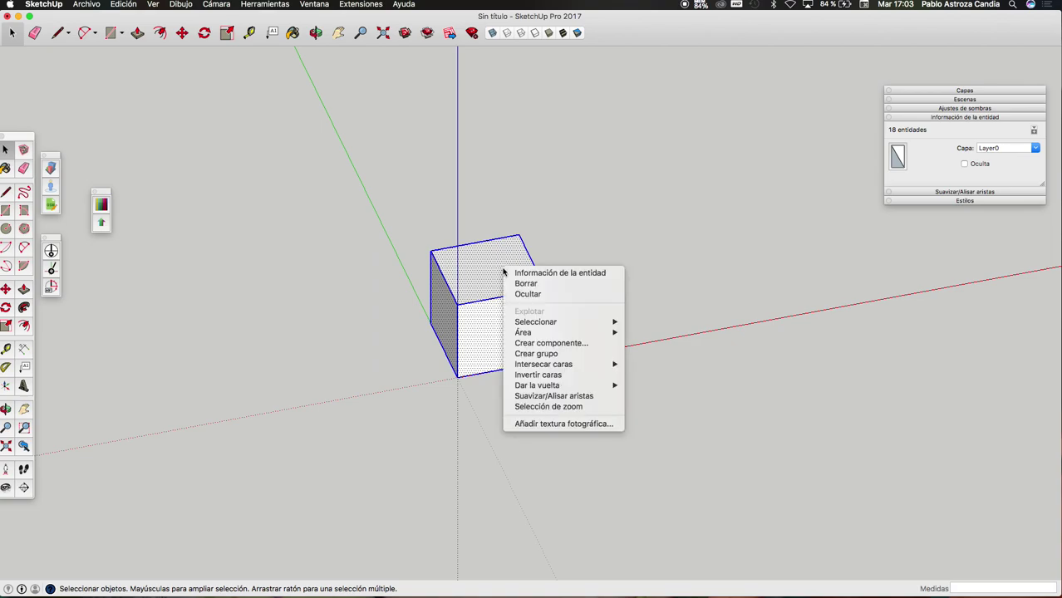
- Make the selected cube a component named Componente#1 and reposition the Entity Info panel
{"action": "left_click", "coordinate": [565, 343]}
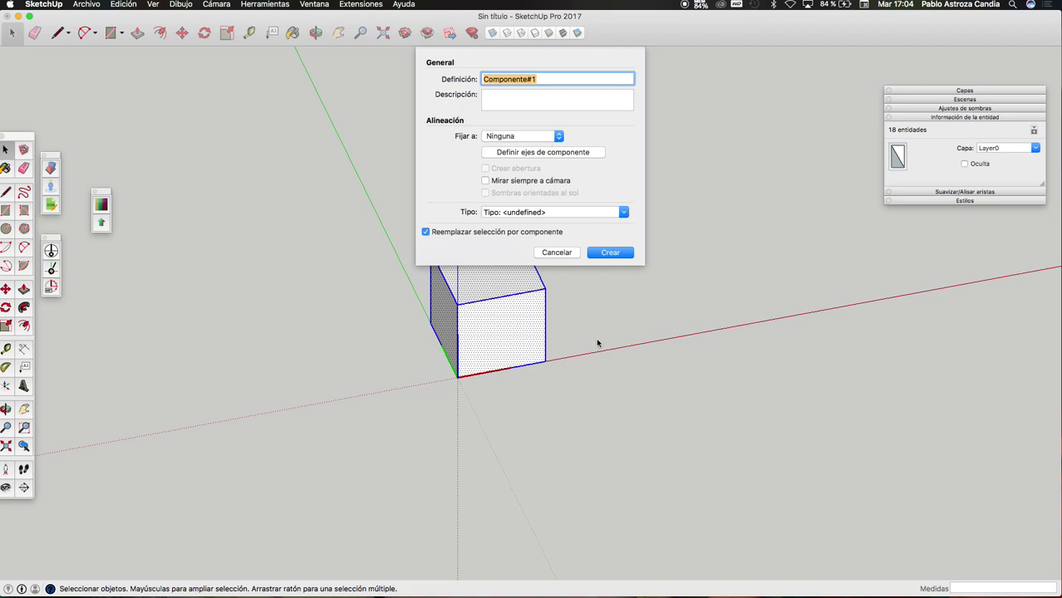
{"action": "left_click", "coordinate": [620, 253]}
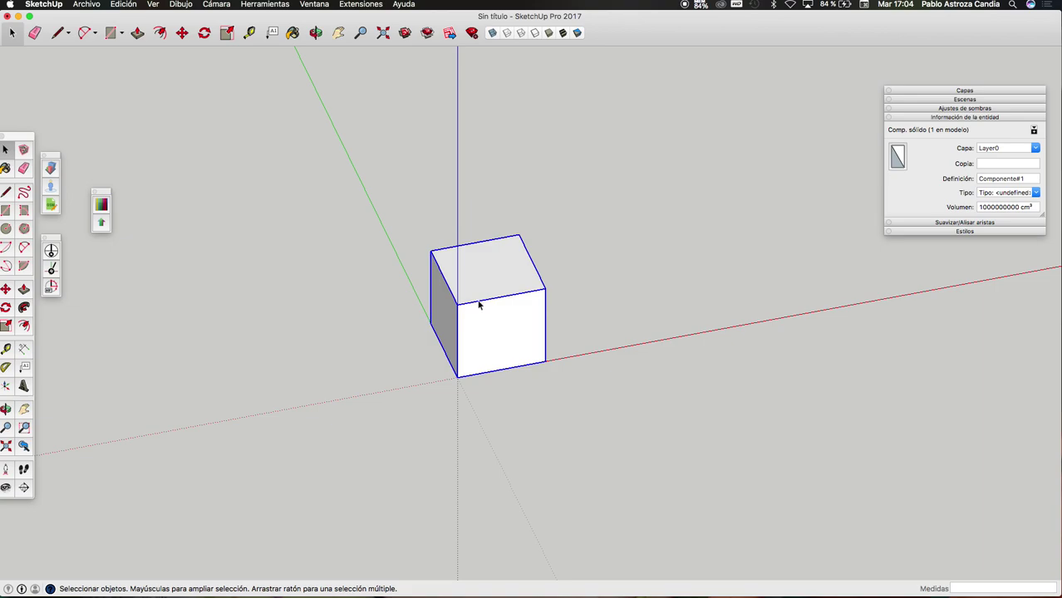
{"action": "scroll", "coordinate": [458, 303], "scroll_direction": "down", "scroll_amount": 2}
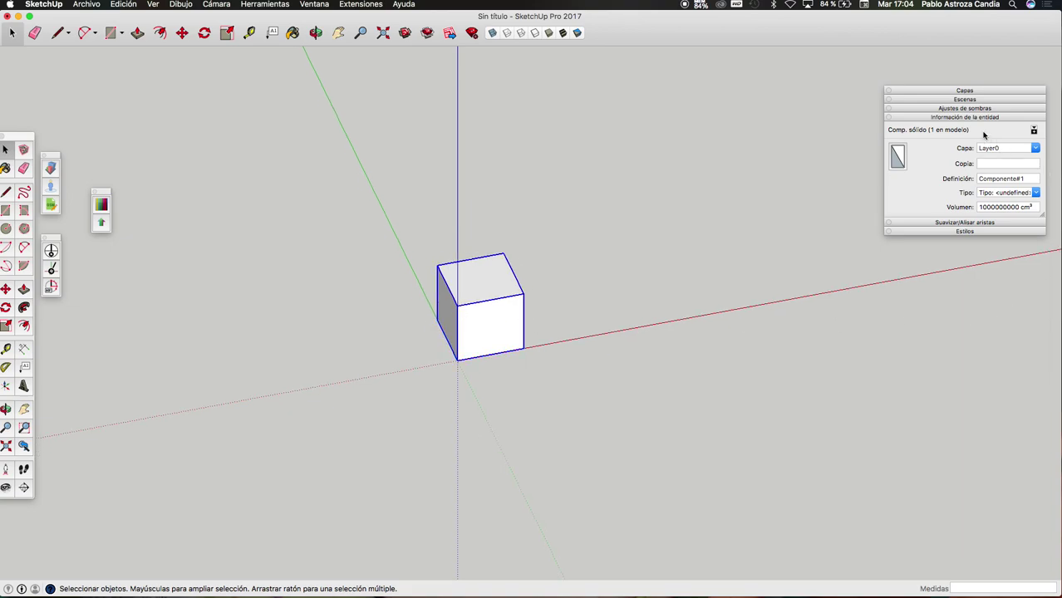
{"action": "mouse_move", "coordinate": [974, 95]}
{"action": "left_mouse_down"}
{"action": "mouse_move", "coordinate": [909, 114]}
{"action": "mouse_move", "coordinate": [908, 156]}
{"action": "left_mouse_up"}
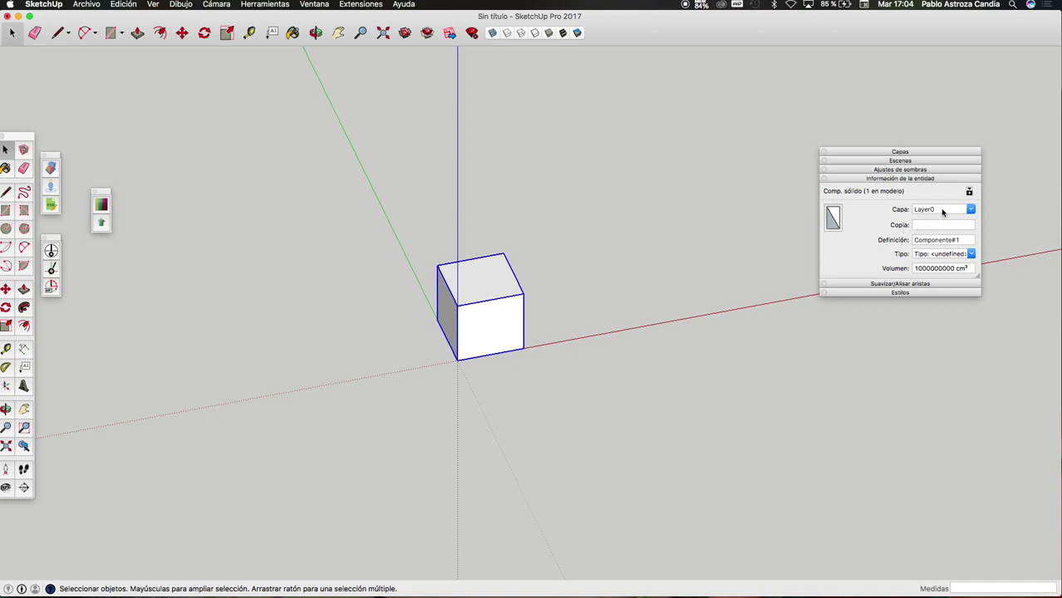
- Move the Entity Info panel toward the centre and reselect the 1000 cm cube, Componente#1
{"action": "left_click", "coordinate": [926, 227]}
{"action": "left_click", "coordinate": [665, 317]}
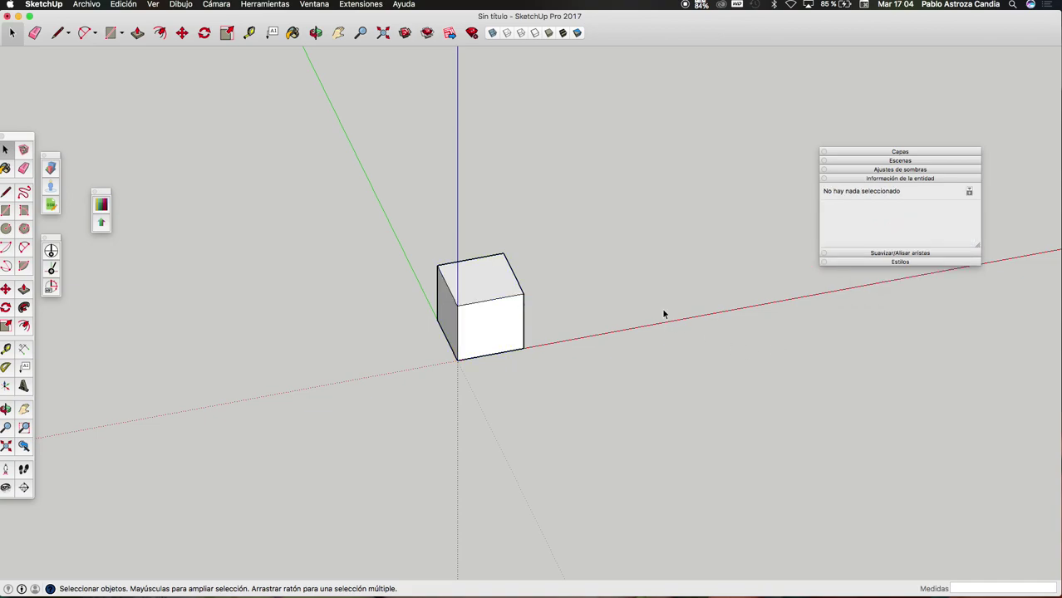
{"action": "left_click", "coordinate": [509, 307]}
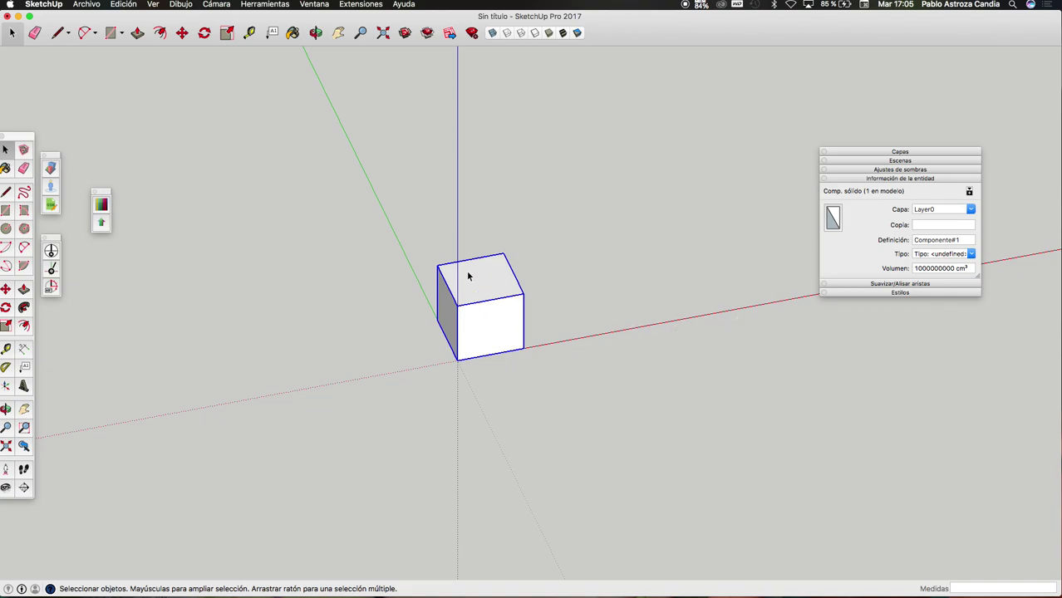
{"action": "scroll", "coordinate": [404, 263], "scroll_direction": "down", "scroll_amount": 3}
{"action": "scroll", "coordinate": [472, 291], "scroll_direction": "up", "scroll_amount": 3}
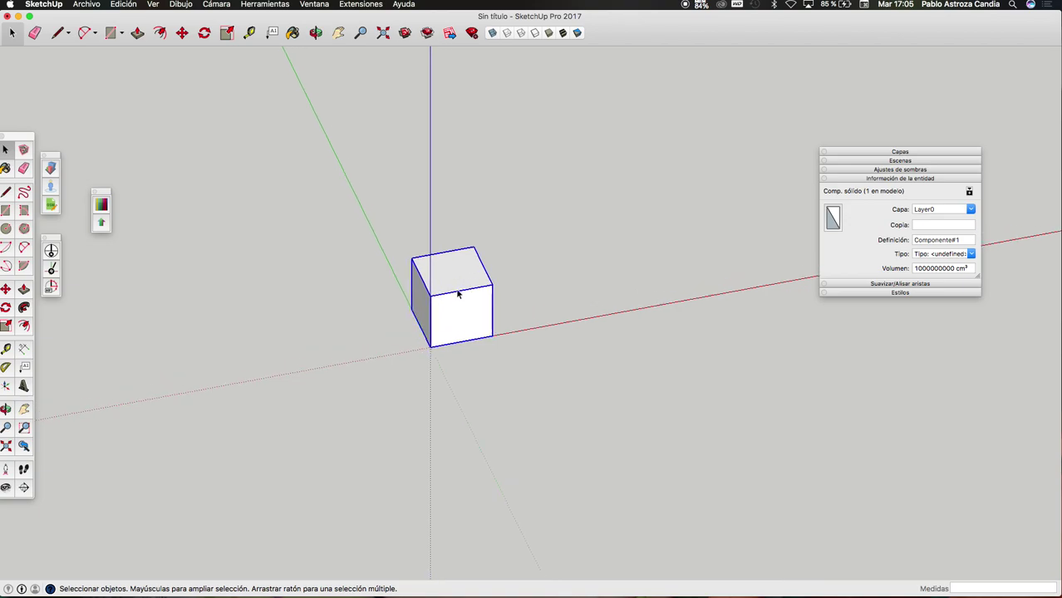
- Attempt a Move-copy of the cube, then cancel it so the cube returns to the origin
{"action": "key", "text": "m"}
{"action": "left_click", "coordinate": [431, 296]}
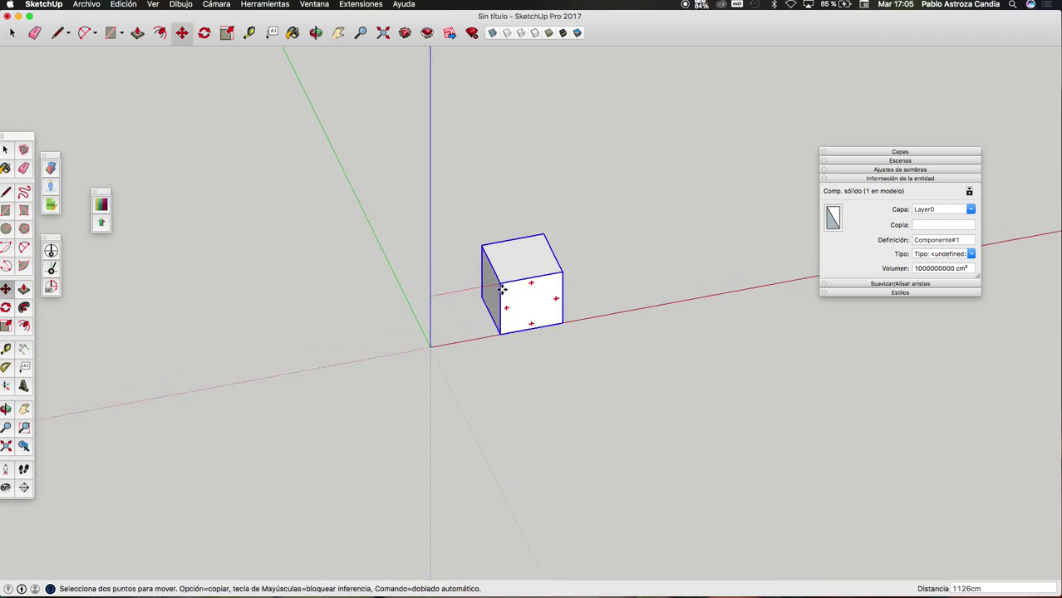
{"action": "key", "text": "alt"}
{"action": "left_click", "coordinate": [478, 289]}
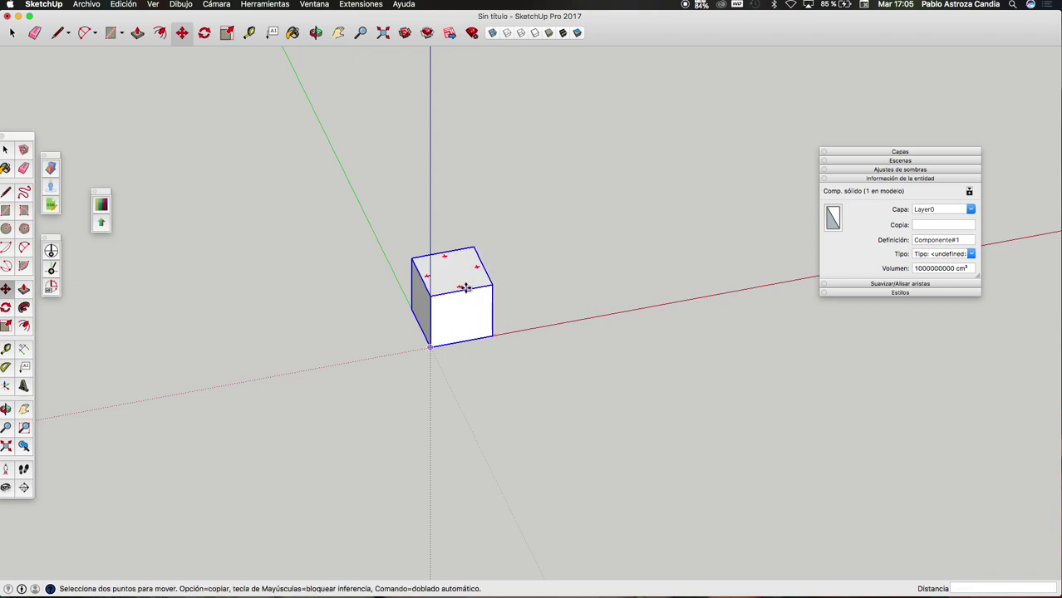
{"action": "left_click_drag", "start_coordinate": [430, 293], "coordinate": [447, 287]}
{"action": "key", "text": "Escape"}
{"action": "key", "text": "space"}
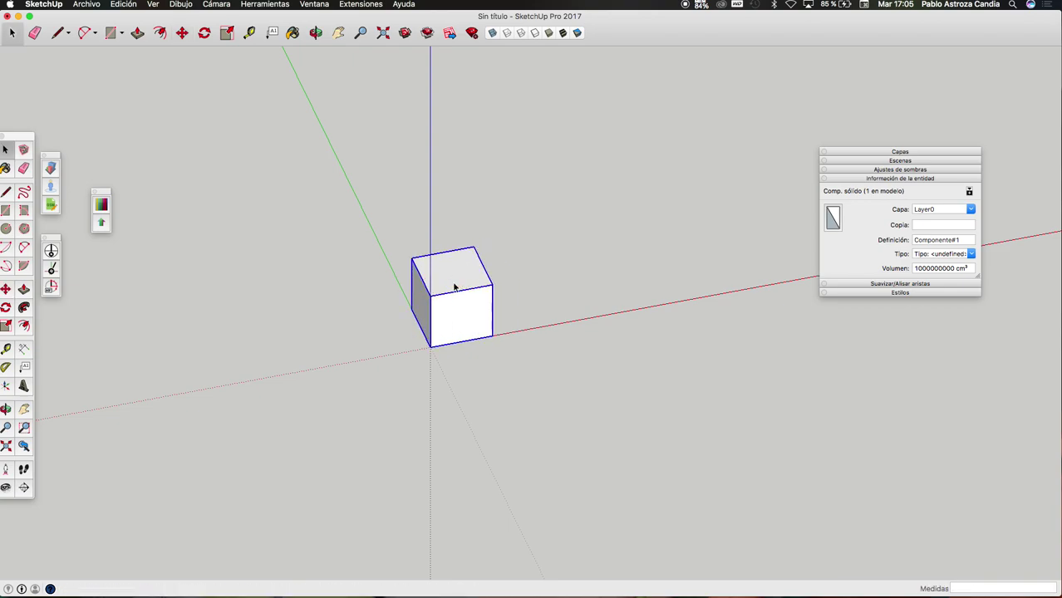
- Copy the cube 80 cm along the red axis
{"action": "key", "text": "m"}
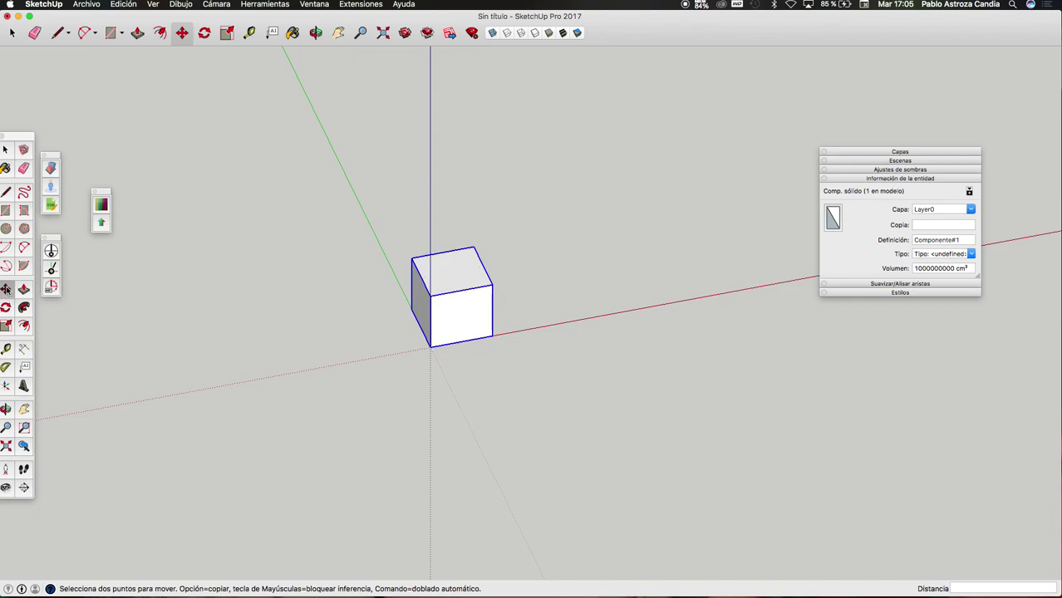
{"action": "left_click", "coordinate": [431, 299]}
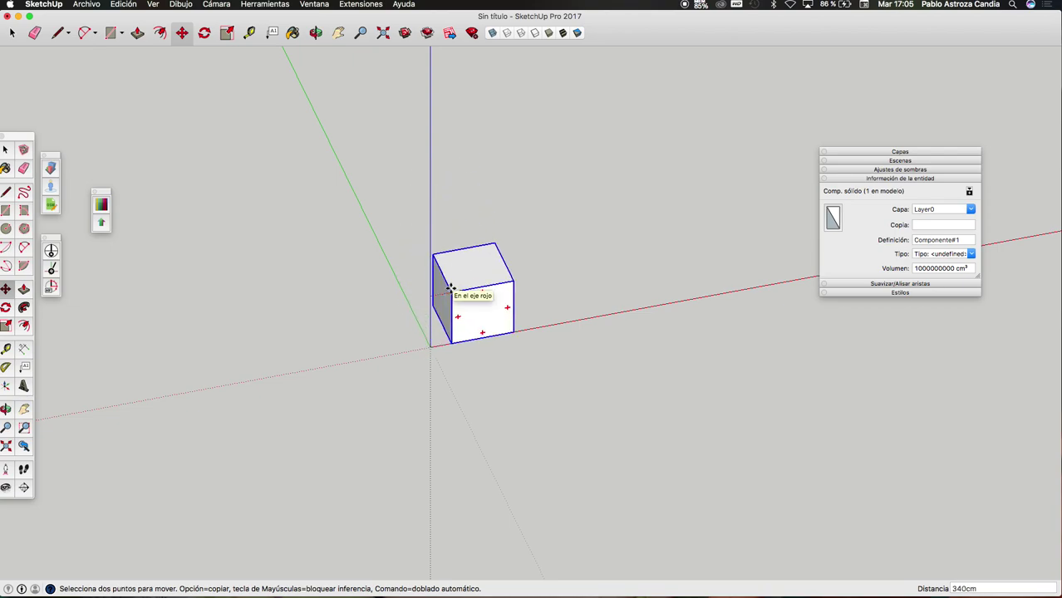
{"action": "key", "text": "alt"}
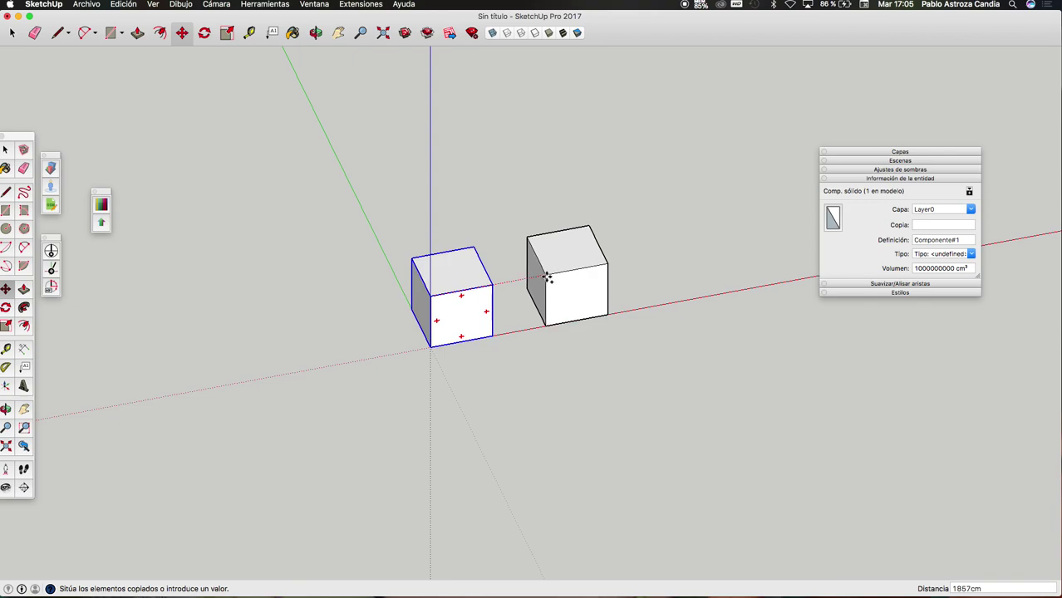
{"action": "left_click", "coordinate": [547, 278]}
{"action": "type", "text": "80"}
{"action": "key", "text": "Return"}
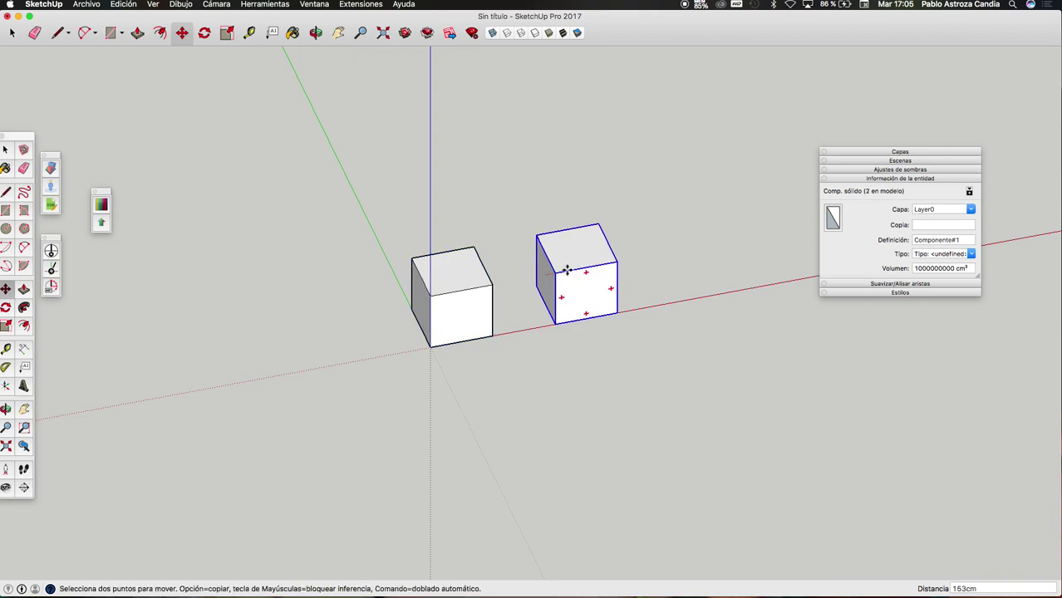
- Place a third cube copy further along the red axis and select it
{"action": "left_click", "coordinate": [560, 273]}
{"action": "key", "text": "alt"}
{"action": "left_click", "coordinate": [661, 258]}
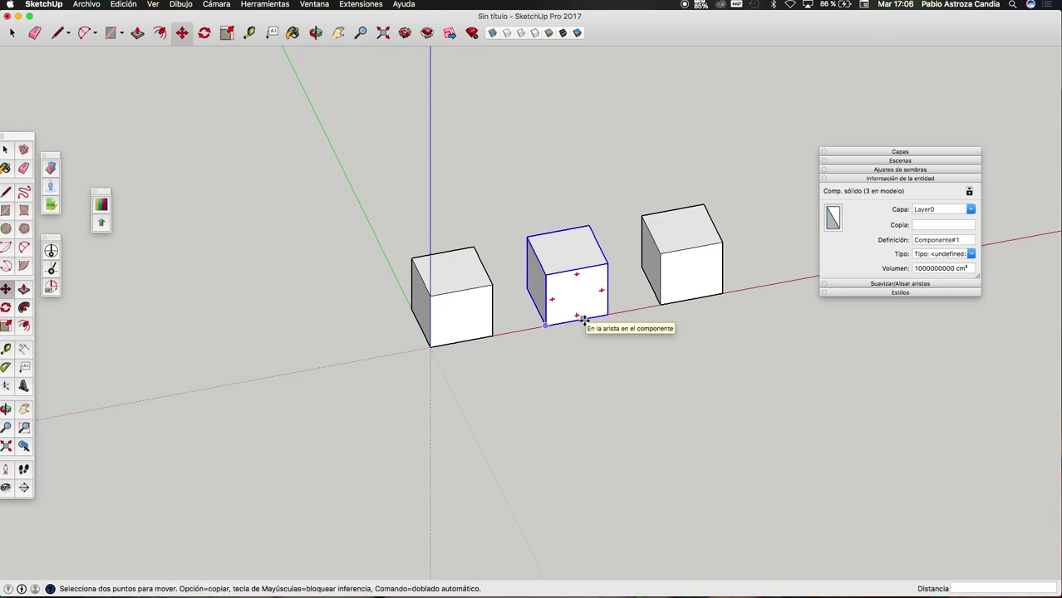
{"action": "key", "text": "space"}
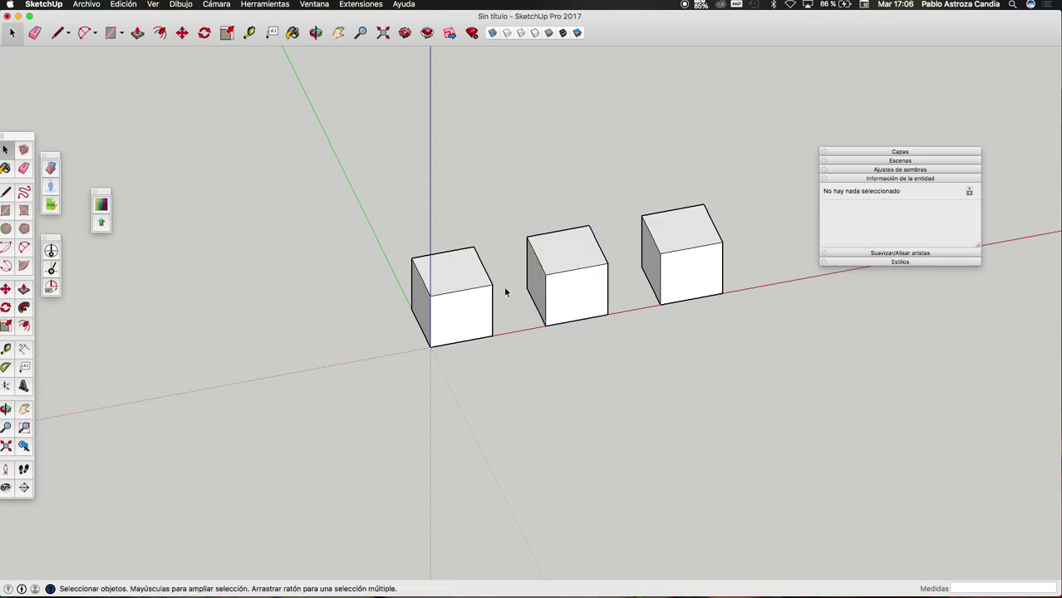
{"action": "left_click", "coordinate": [686, 226]}
- Open the third cube's Componente#1 definition for editing
{"action": "right_click", "coordinate": [684, 233]}
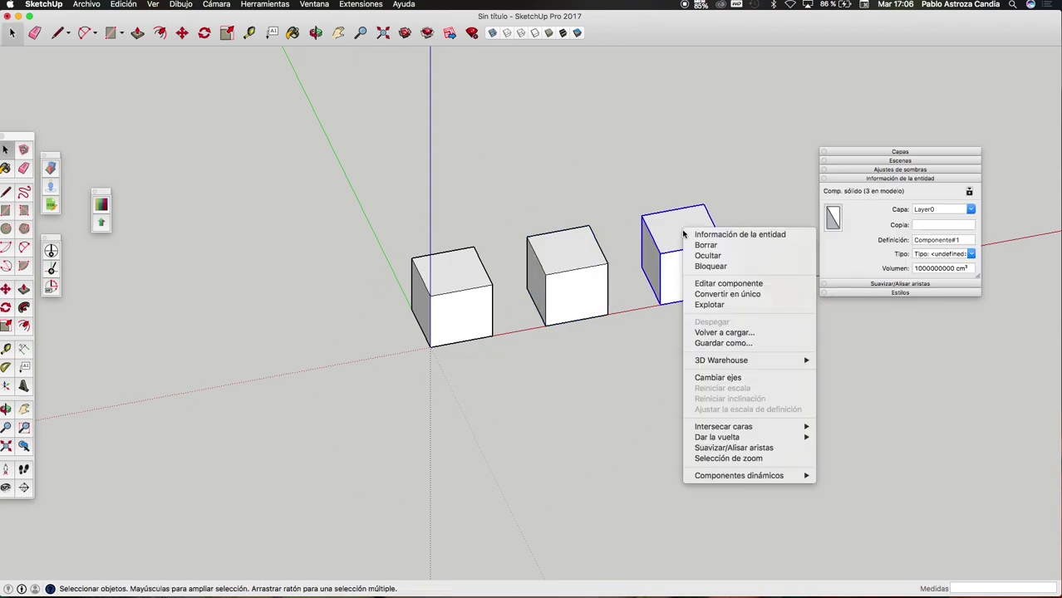
{"action": "left_click", "coordinate": [684, 234]}
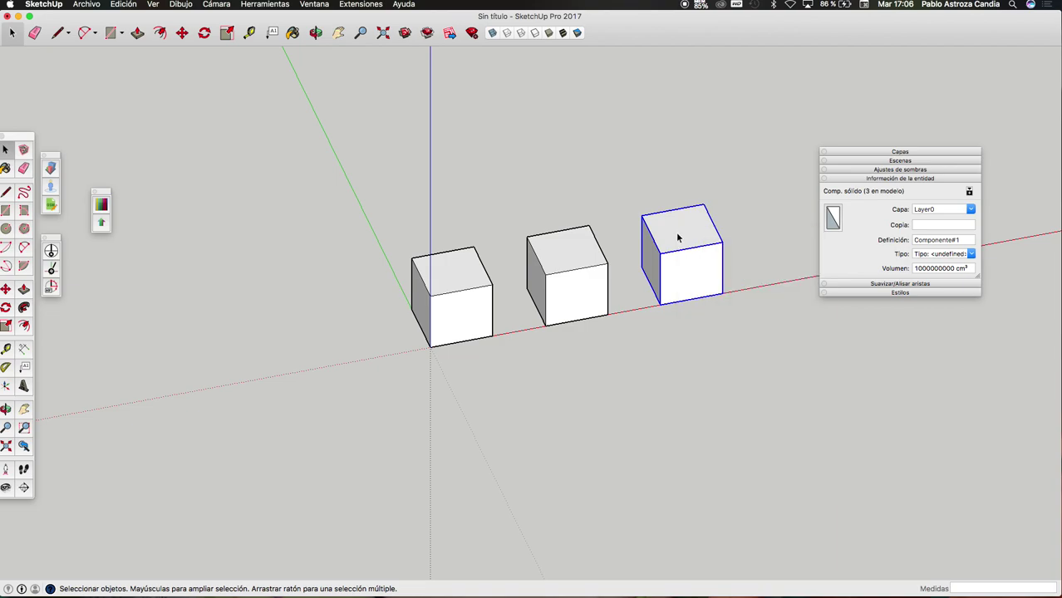
{"action": "double_click", "coordinate": [679, 238]}
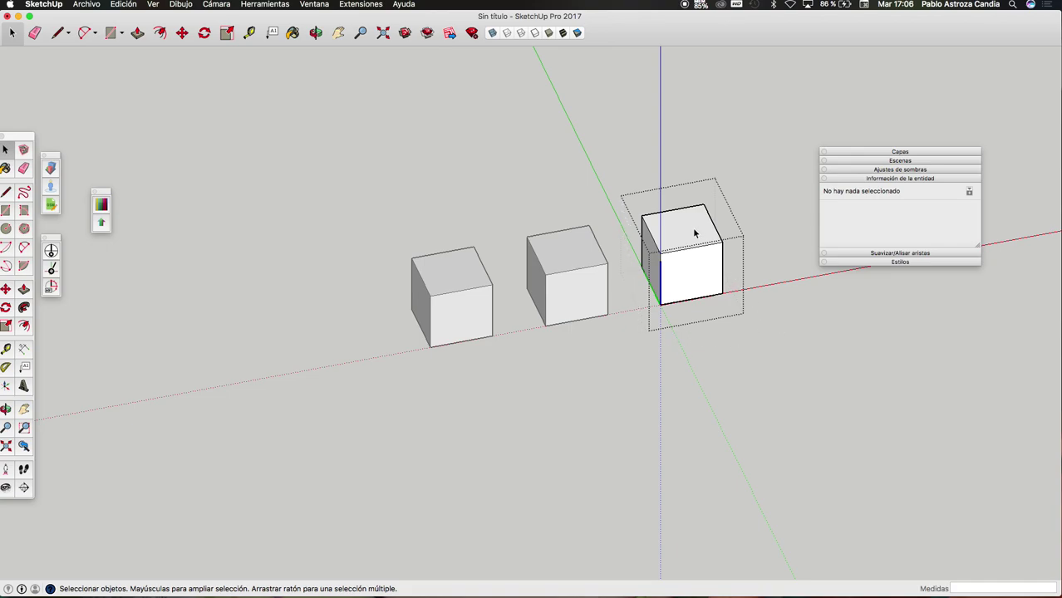
{"action": "left_click", "coordinate": [678, 267]}
{"action": "left_click", "coordinate": [653, 272]}
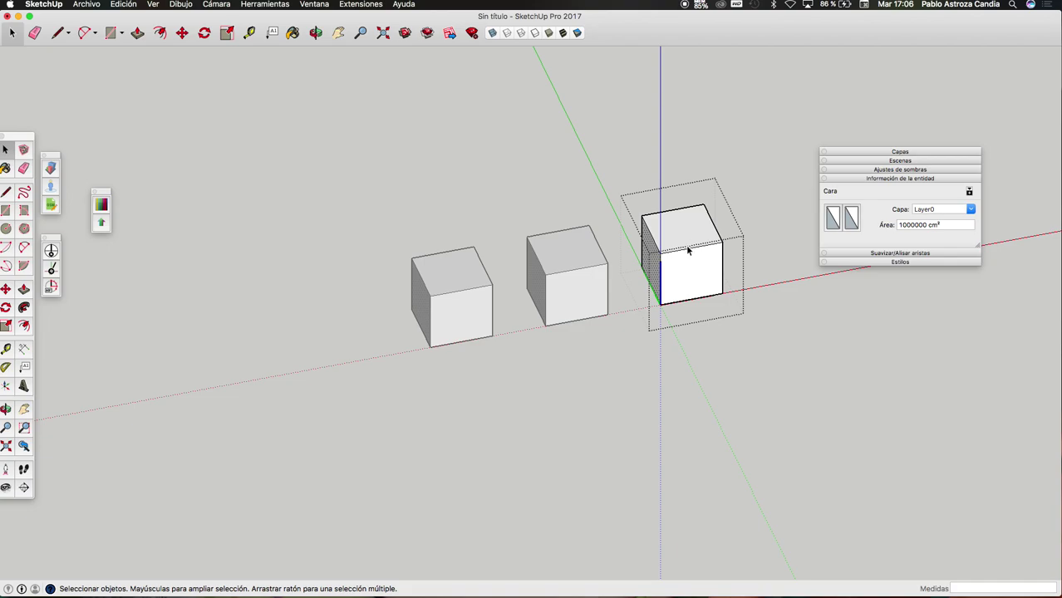
{"action": "left_click", "coordinate": [666, 227]}
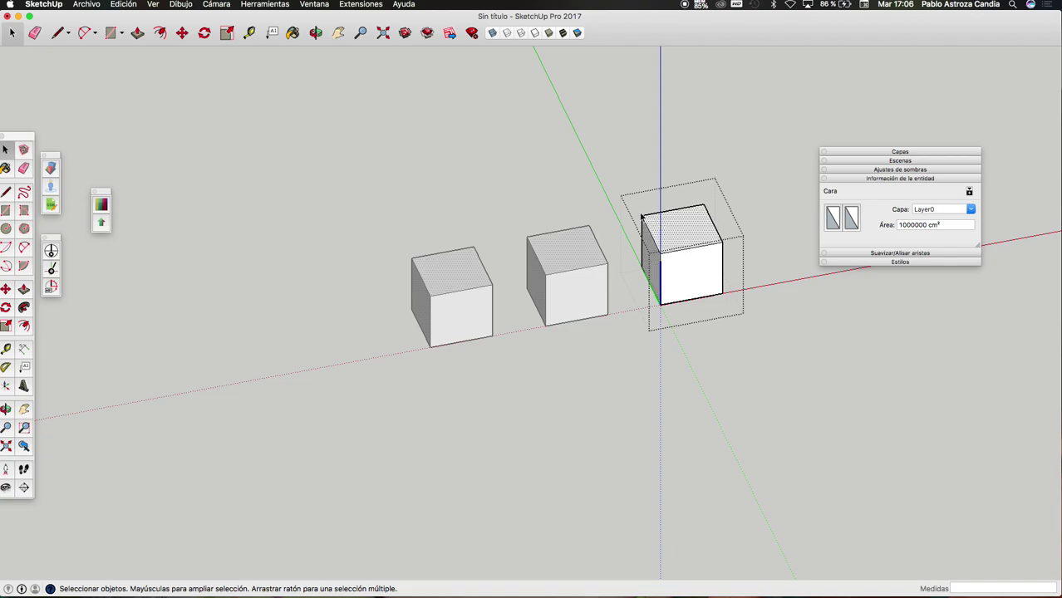
{"action": "left_click", "coordinate": [645, 213]}
- Raise a top corner vertex along the blue axis, giving all three cubes a spire
{"action": "key", "text": "m"}
{"action": "left_click_drag", "start_coordinate": [644, 214], "coordinate": [645, 155]}
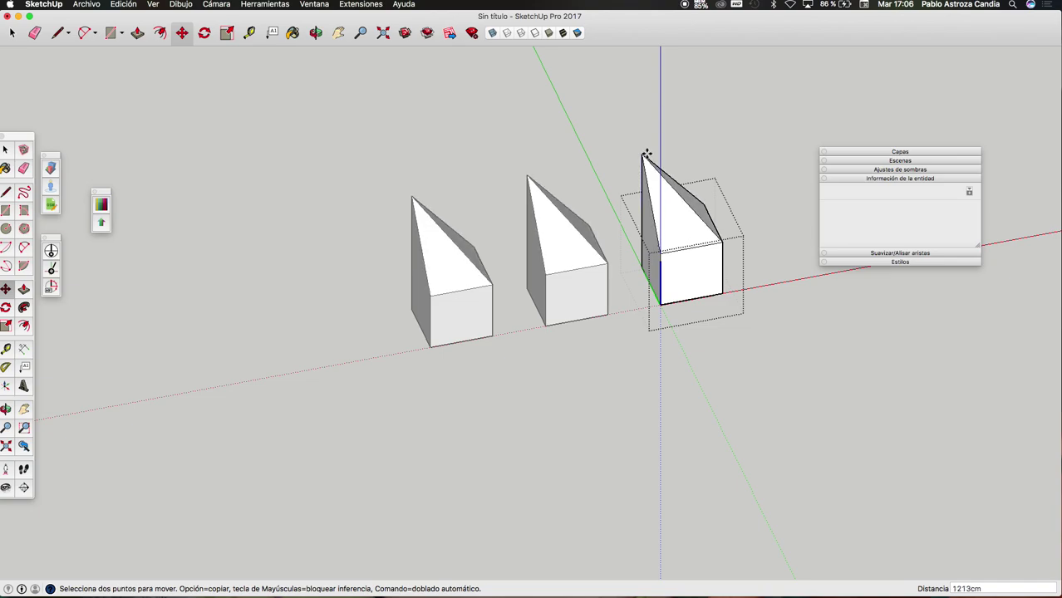
{"action": "key", "text": "space"}
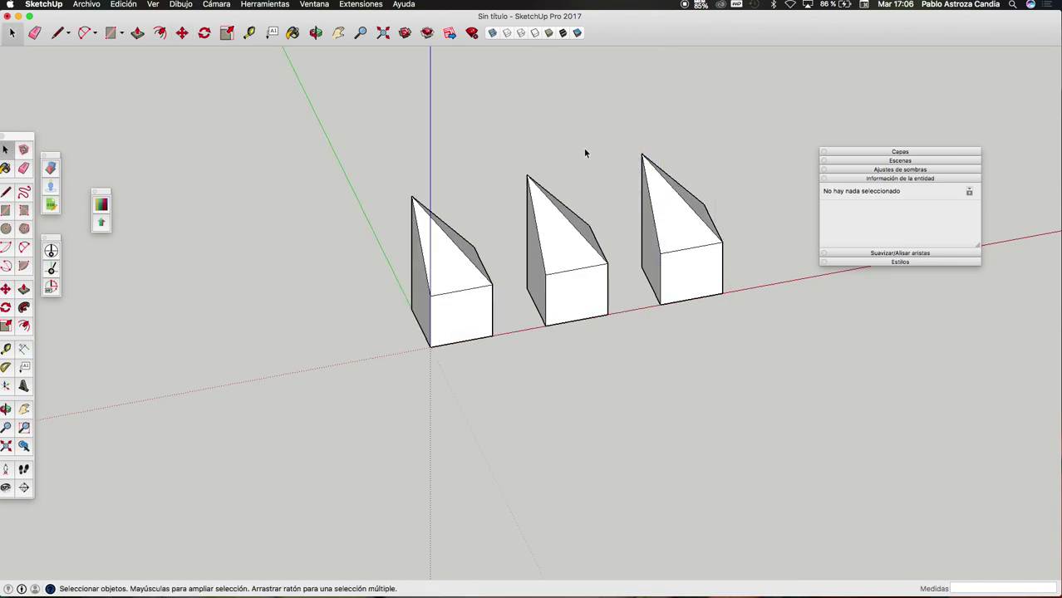
{"action": "middle_click_drag", "start_coordinate": [592, 153], "coordinate": [395, 66]}
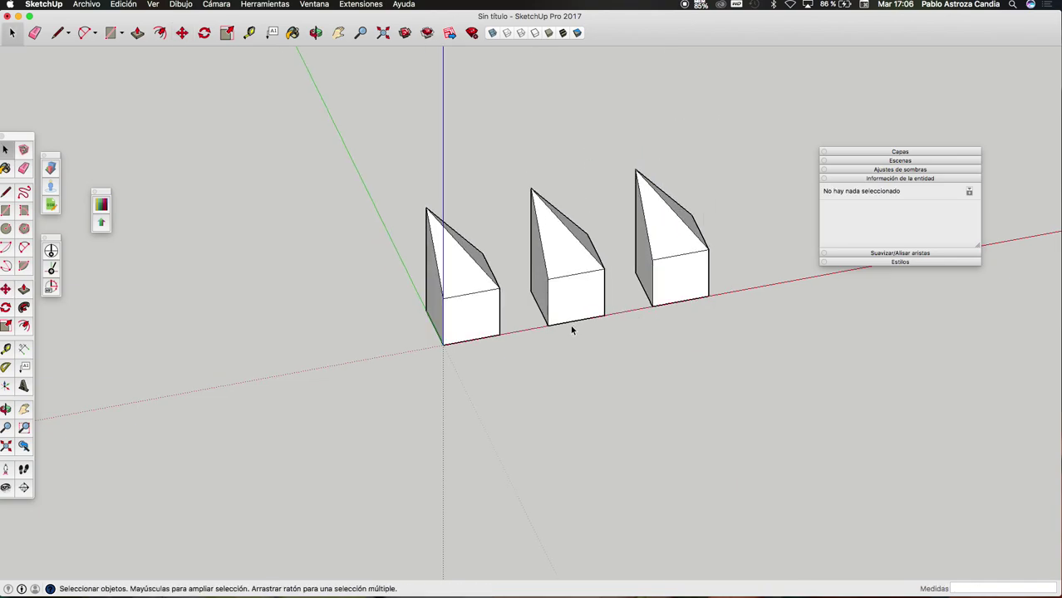
{"action": "left_click", "coordinate": [338, 32]}
{"action": "left_click_drag", "start_coordinate": [414, 246], "coordinate": [422, 248]}
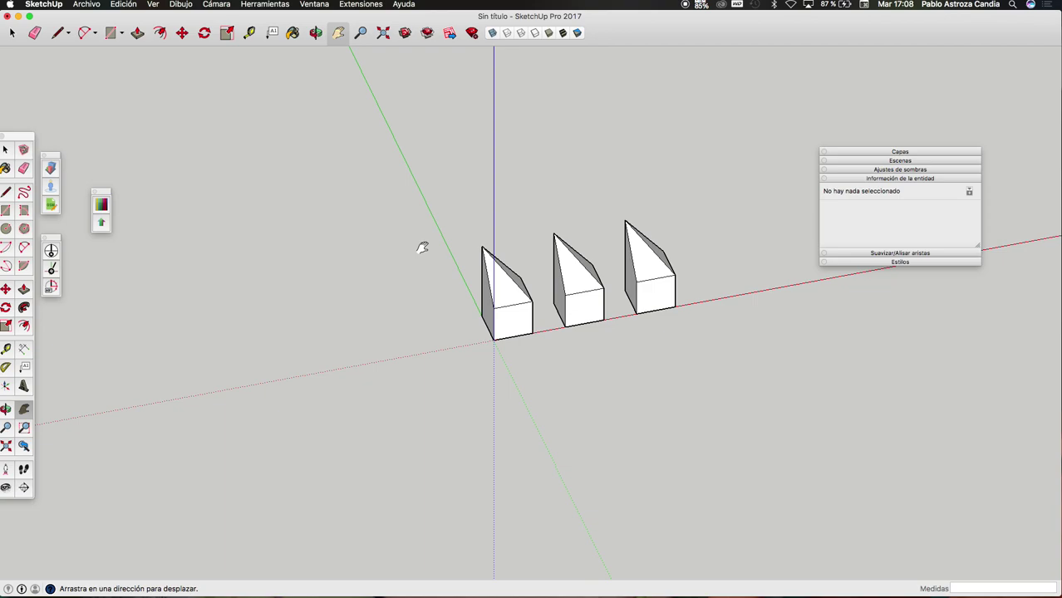
- Select all three spired buildings in the row
{"action": "key", "text": "space"}
{"action": "left_click_drag", "start_coordinate": [538, 310], "coordinate": [639, 225]}
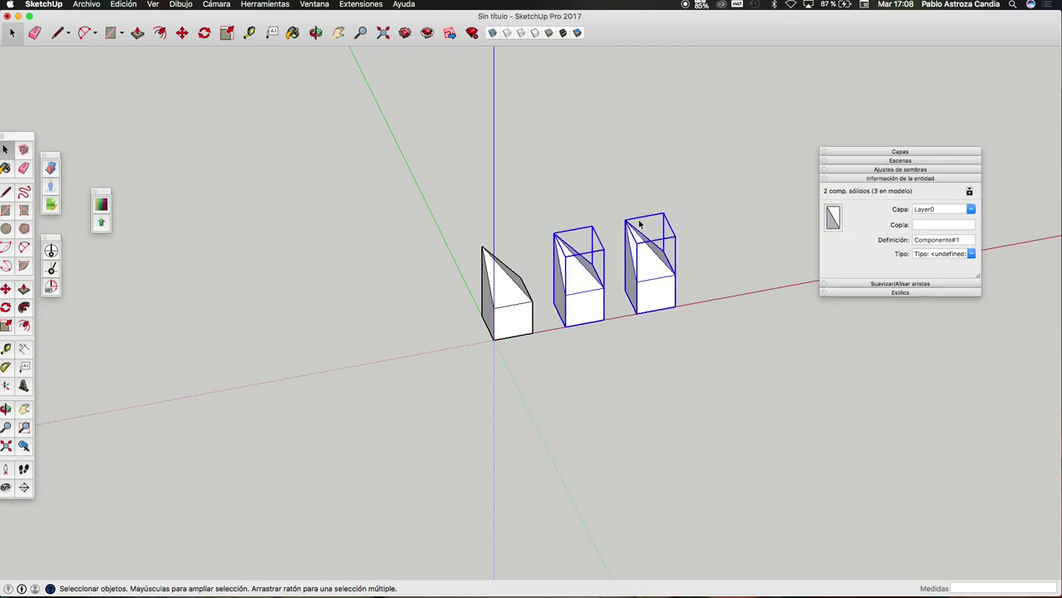
{"action": "left_click_drag", "start_coordinate": [471, 351], "coordinate": [466, 353]}
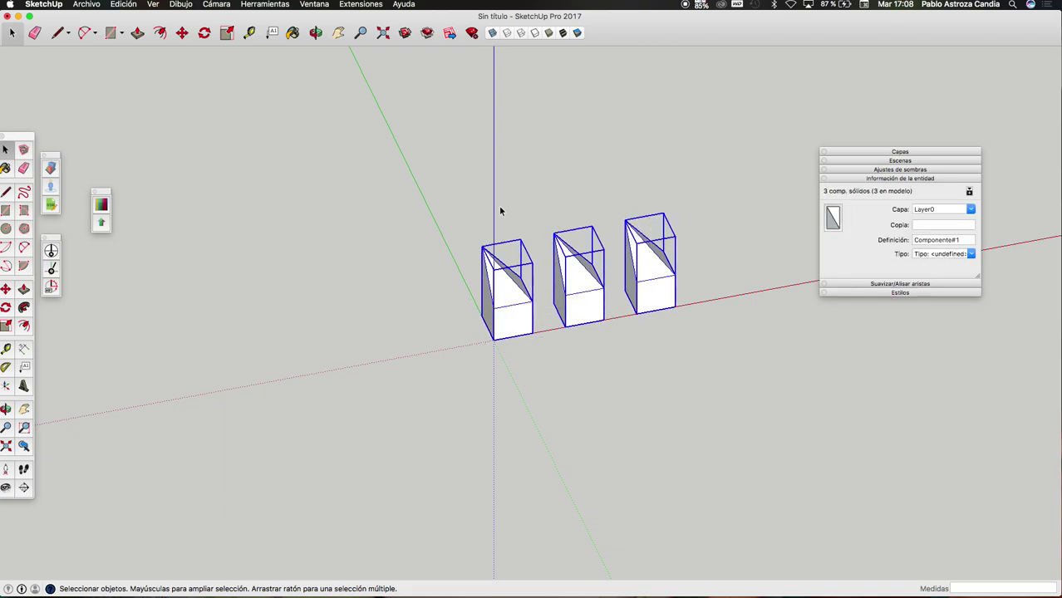
{"action": "left_click_drag", "start_coordinate": [480, 146], "coordinate": [713, 374]}
{"action": "left_click", "coordinate": [691, 373]}
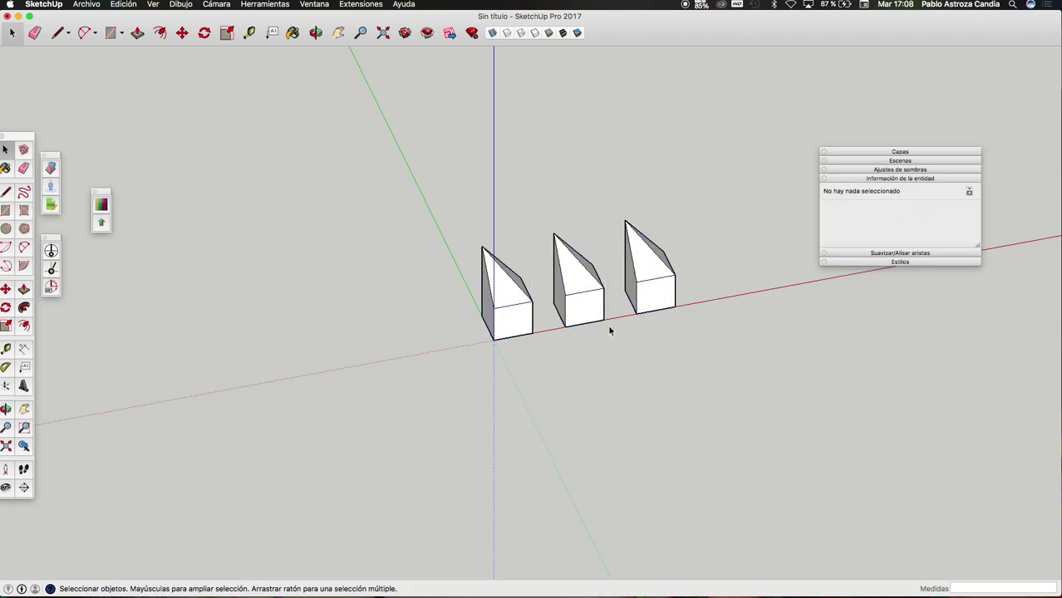
{"action": "left_click_drag", "start_coordinate": [481, 381], "coordinate": [467, 378]}
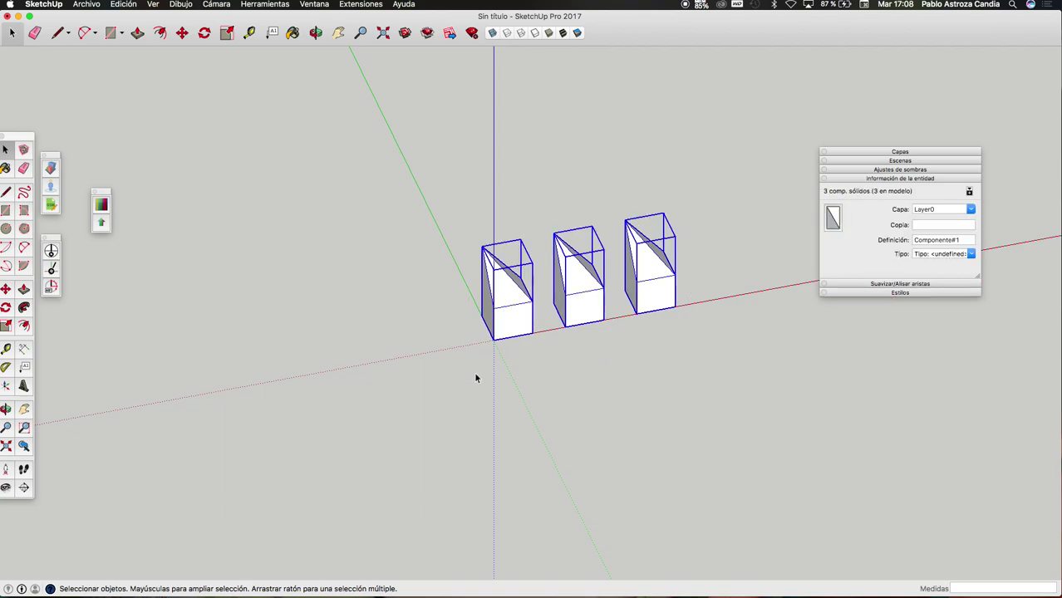
- Copy the row twice back along the green axis, forming the 3×3 grid
{"action": "key", "text": "m"}
{"action": "left_click", "coordinate": [494, 338]}
{"action": "key", "text": "alt"}
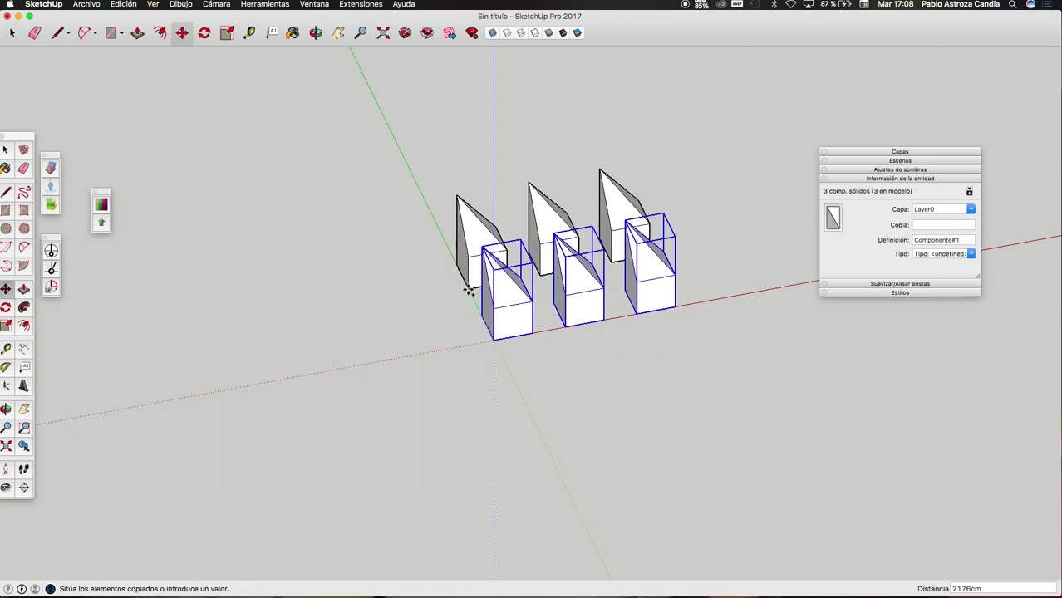
{"action": "left_click", "coordinate": [467, 289]}
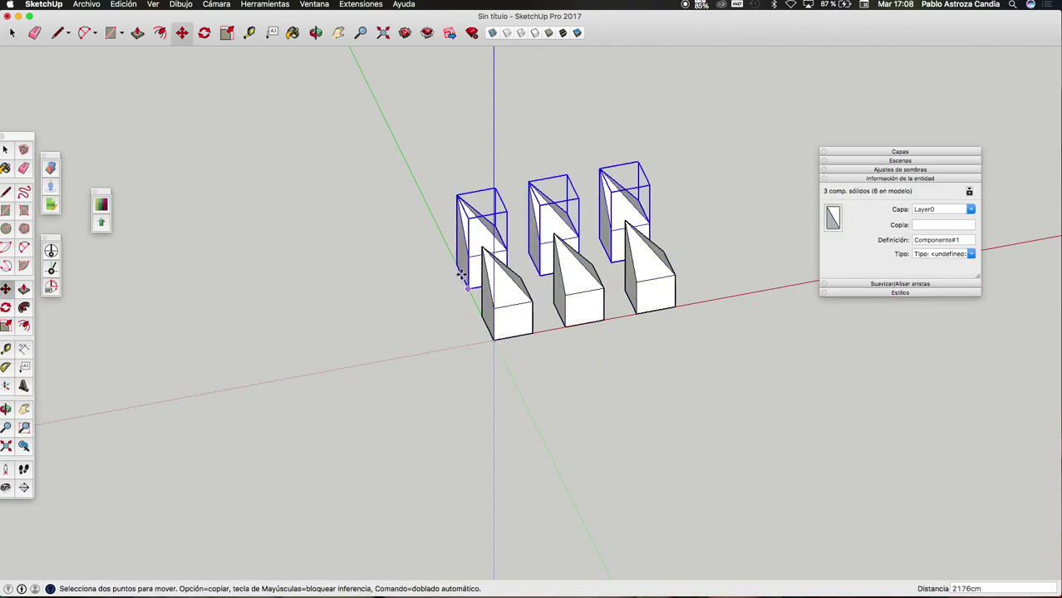
{"action": "left_click", "coordinate": [481, 314]}
{"action": "key", "text": "alt"}
{"action": "left_click", "coordinate": [456, 266]}
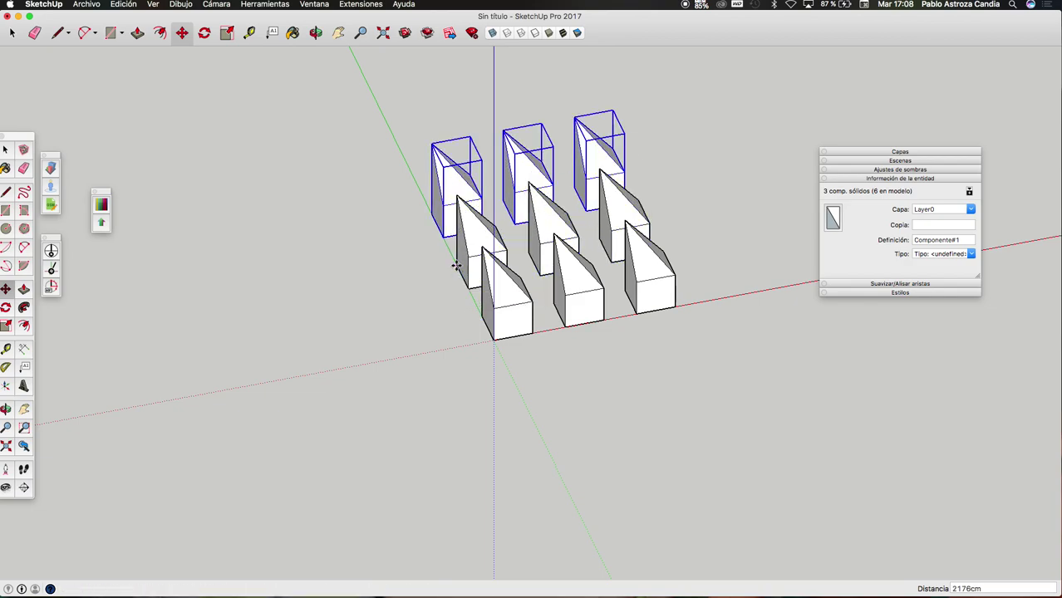
- Clear the selection and orbit around the nine-building grid
{"action": "key", "text": "space"}
{"action": "scroll", "coordinate": [400, 314], "scroll_direction": "down", "scroll_amount": 3}
{"action": "left_click", "coordinate": [625, 231]}
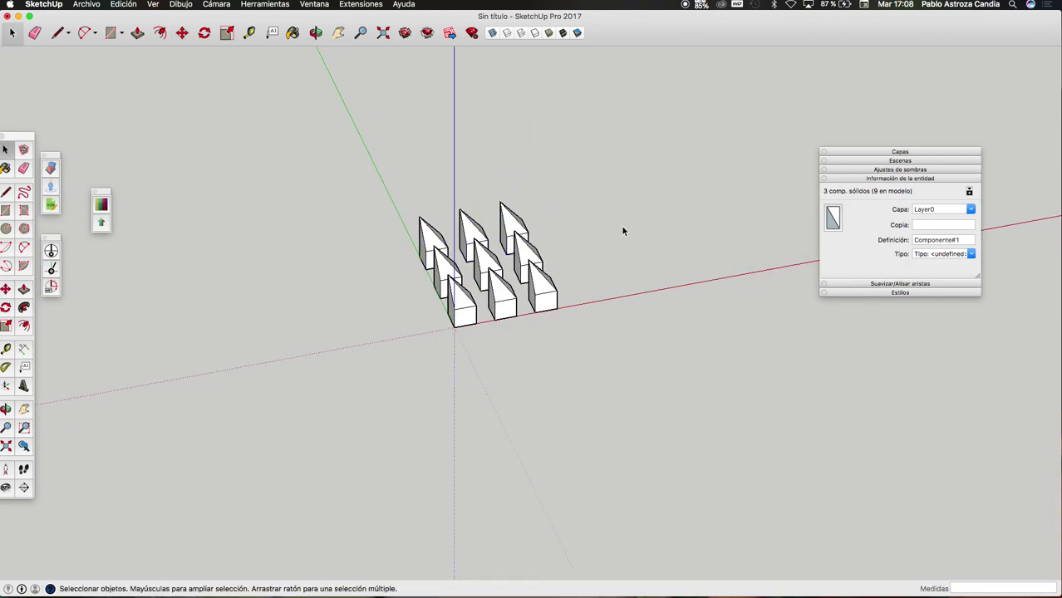
{"action": "scroll", "coordinate": [556, 265], "scroll_direction": "up", "scroll_amount": 2}
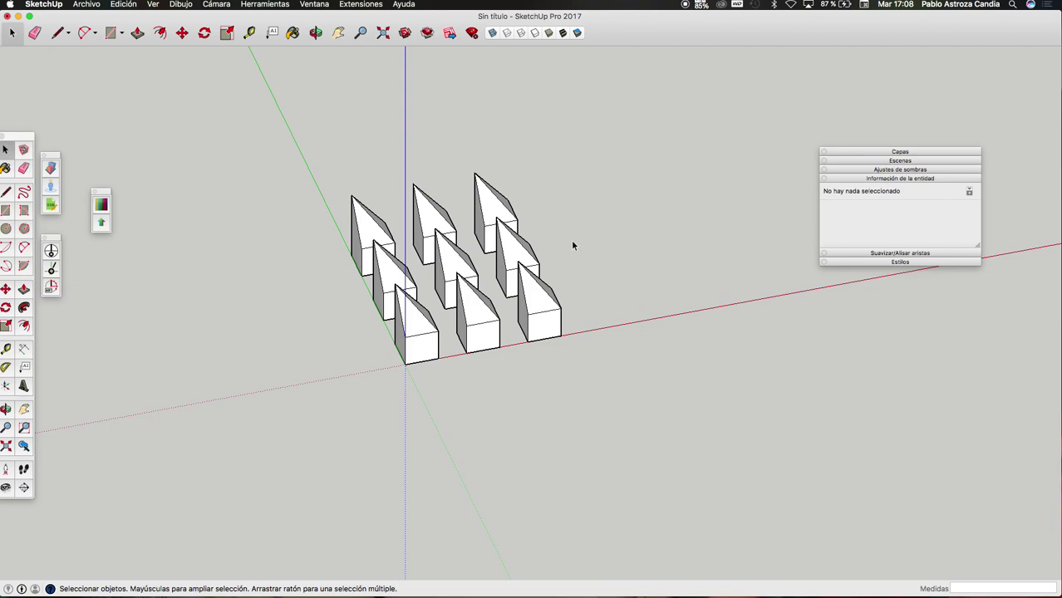
{"action": "left_click", "coordinate": [320, 32]}
{"action": "mouse_move", "coordinate": [511, 254]}
{"action": "left_mouse_down"}
{"action": "mouse_move", "coordinate": [457, 244]}
{"action": "mouse_move", "coordinate": [484, 305]}
{"action": "mouse_move", "coordinate": [474, 304]}
{"action": "mouse_move", "coordinate": [758, 302]}
{"action": "mouse_move", "coordinate": [675, 280]}
{"action": "mouse_move", "coordinate": [652, 290]}
{"action": "mouse_move", "coordinate": [597, 355]}
{"action": "mouse_move", "coordinate": [696, 312]}
{"action": "mouse_move", "coordinate": [442, 301]}
{"action": "mouse_move", "coordinate": [543, 299]}
{"action": "mouse_move", "coordinate": [495, 268]}
{"action": "mouse_move", "coordinate": [609, 219]}
{"action": "left_mouse_up"}
- Try selecting the centre and neighbouring buildings, ending with nothing selected
{"action": "key", "text": "space"}
{"action": "triple_click", "coordinate": [575, 203]}
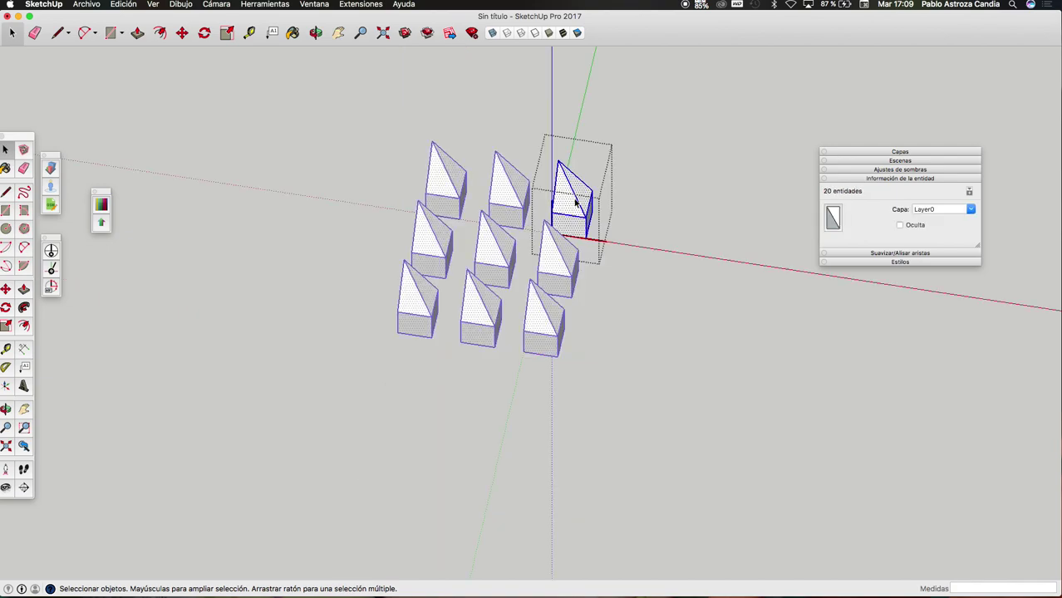
{"action": "left_click", "coordinate": [632, 152]}
{"action": "left_click", "coordinate": [497, 249]}
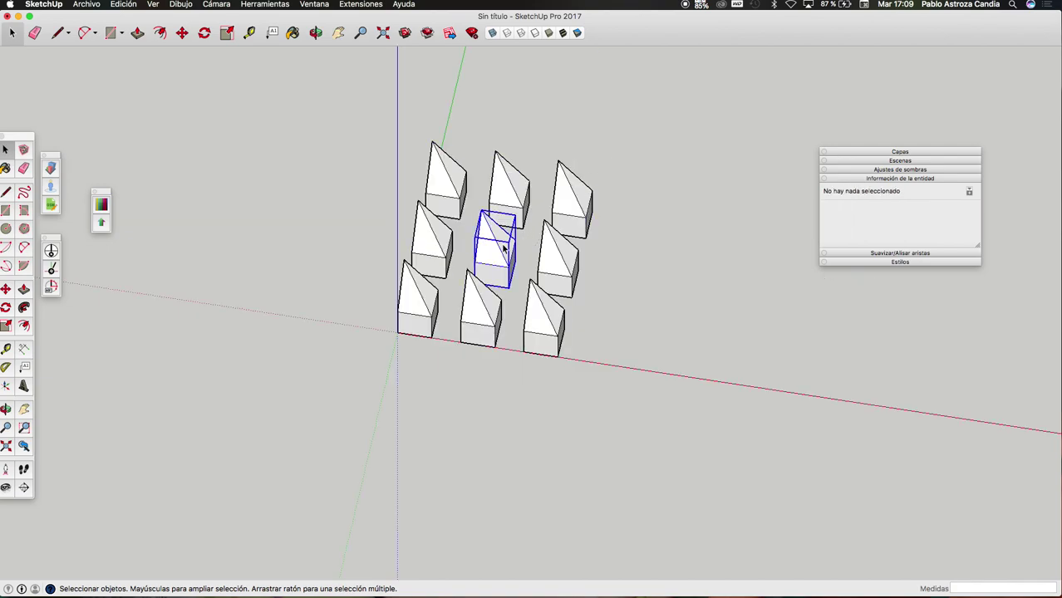
{"action": "left_click", "coordinate": [548, 264]}
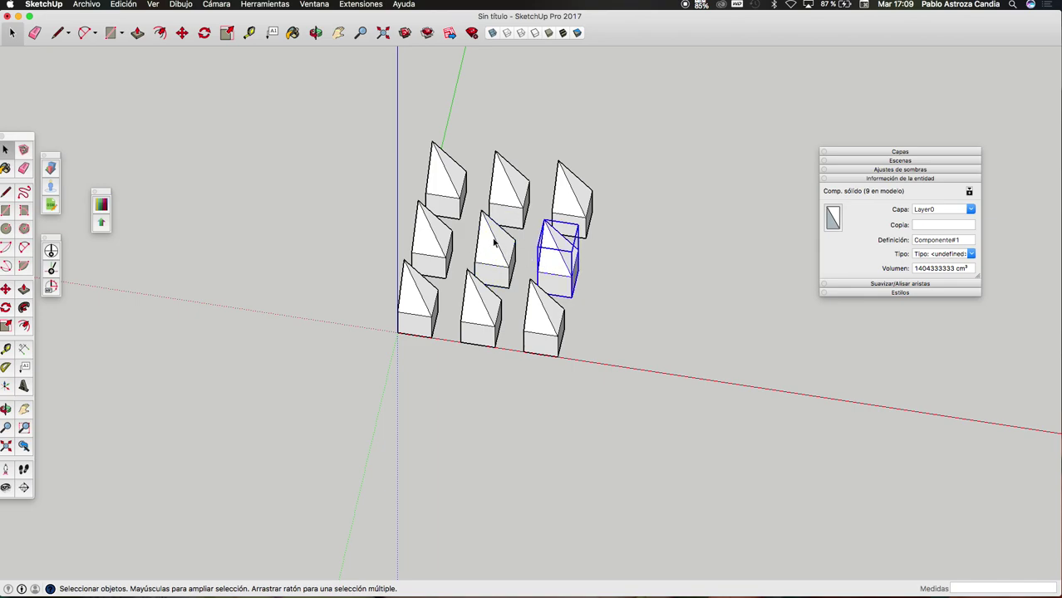
{"action": "right_click", "coordinate": [495, 241]}
{"action": "left_click", "coordinate": [470, 199]}
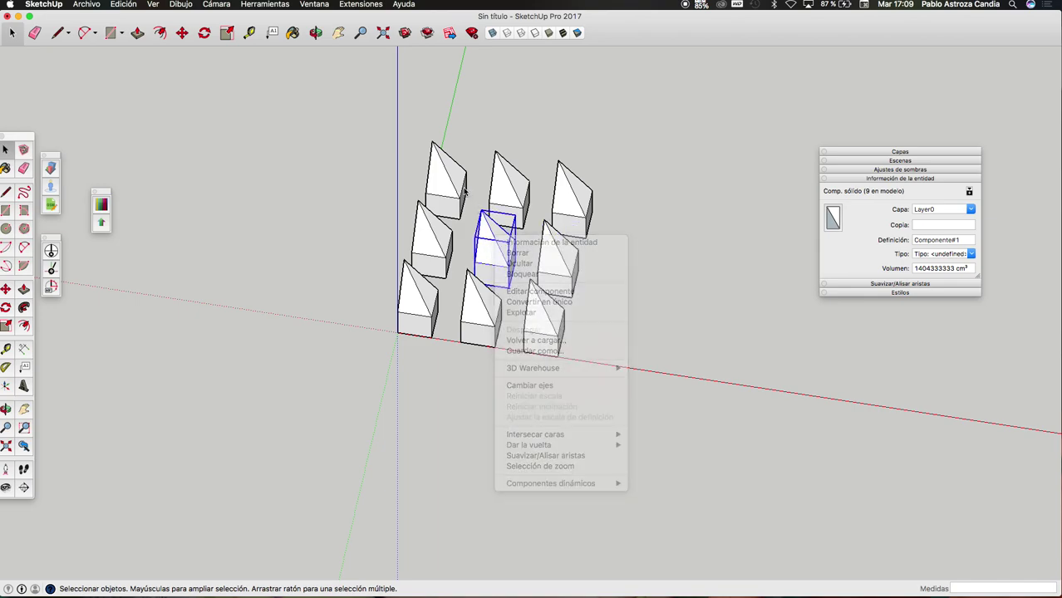
{"action": "left_click", "coordinate": [457, 197], "text": "shift"}
{"action": "left_click", "coordinate": [538, 296], "text": "shift"}
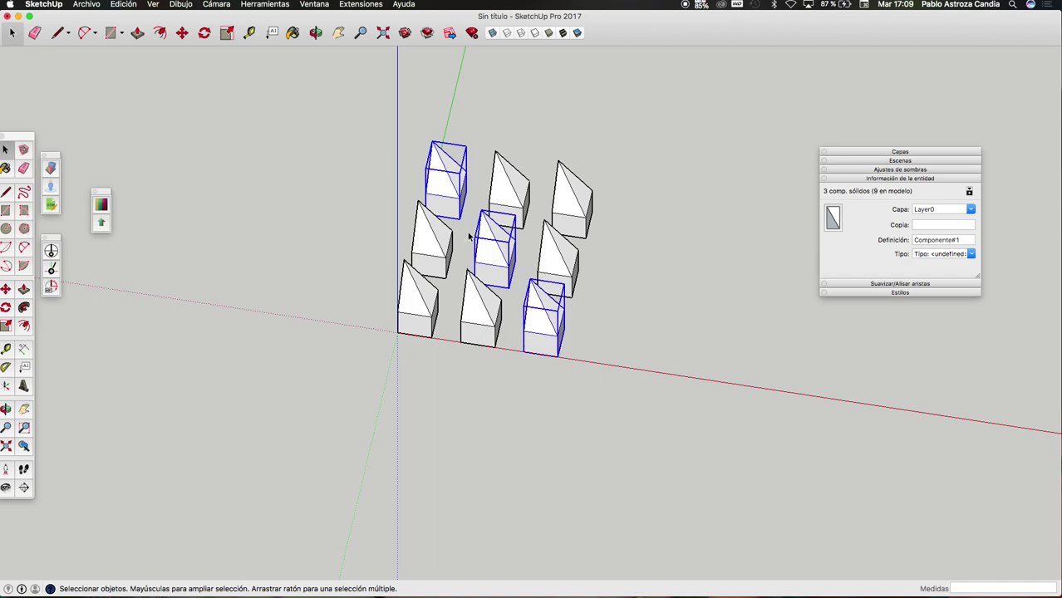
{"action": "left_click", "coordinate": [535, 273]}
- Make the back-right, centre and middle-left buildings unique as Componente#2
{"action": "left_click", "coordinate": [577, 196]}
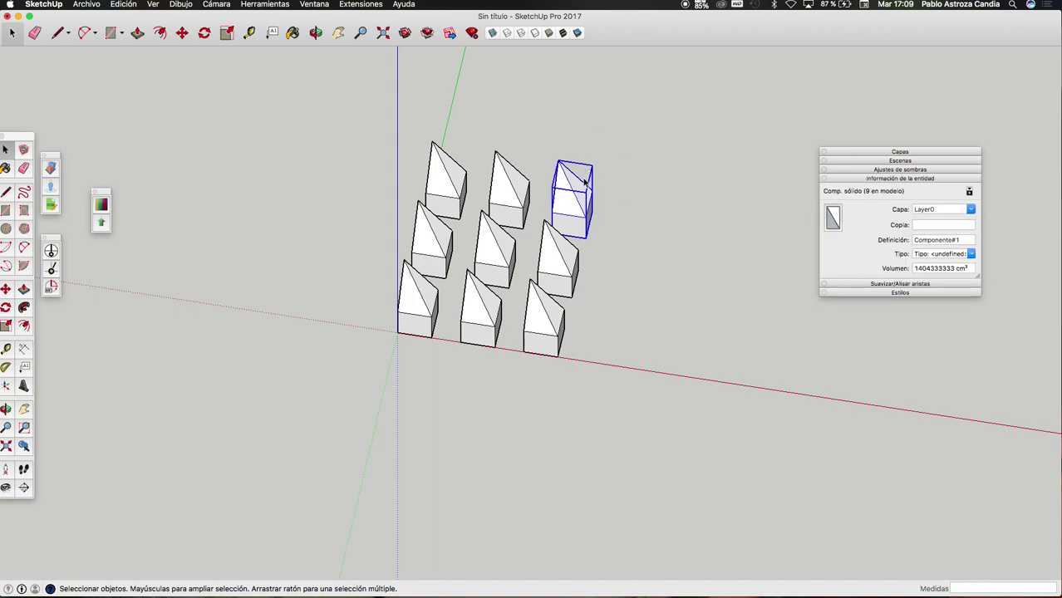
{"action": "left_click", "coordinate": [502, 241], "text": "shift"}
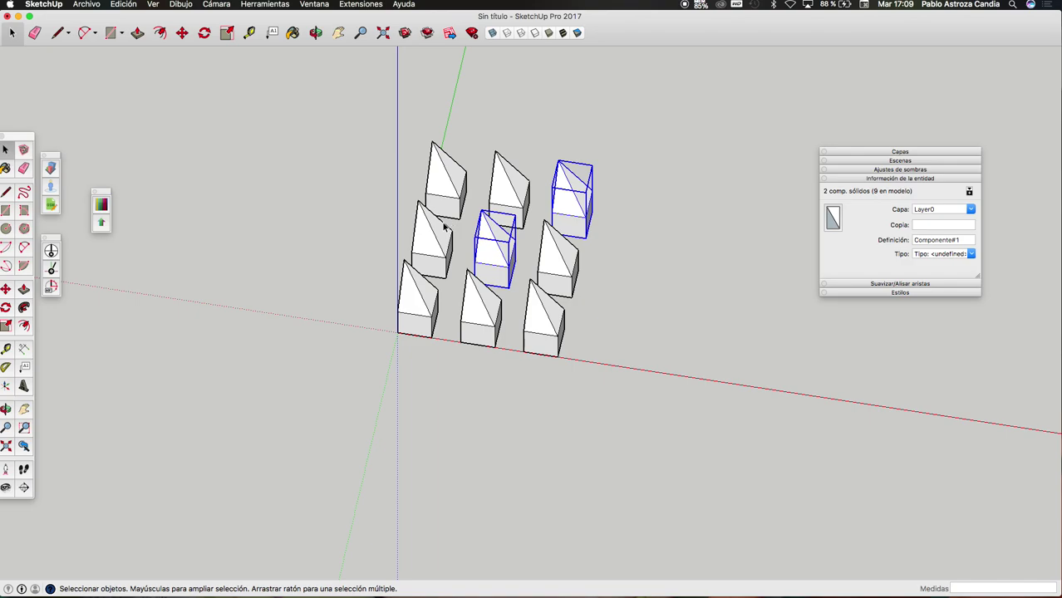
{"action": "left_click", "coordinate": [443, 233], "text": "shift"}
{"action": "left_click", "coordinate": [436, 235], "text": "shift"}
{"action": "left_click", "coordinate": [488, 242], "text": "shift"}
{"action": "left_click", "coordinate": [424, 236], "text": "shift"}
{"action": "left_click", "coordinate": [495, 241], "text": "shift"}
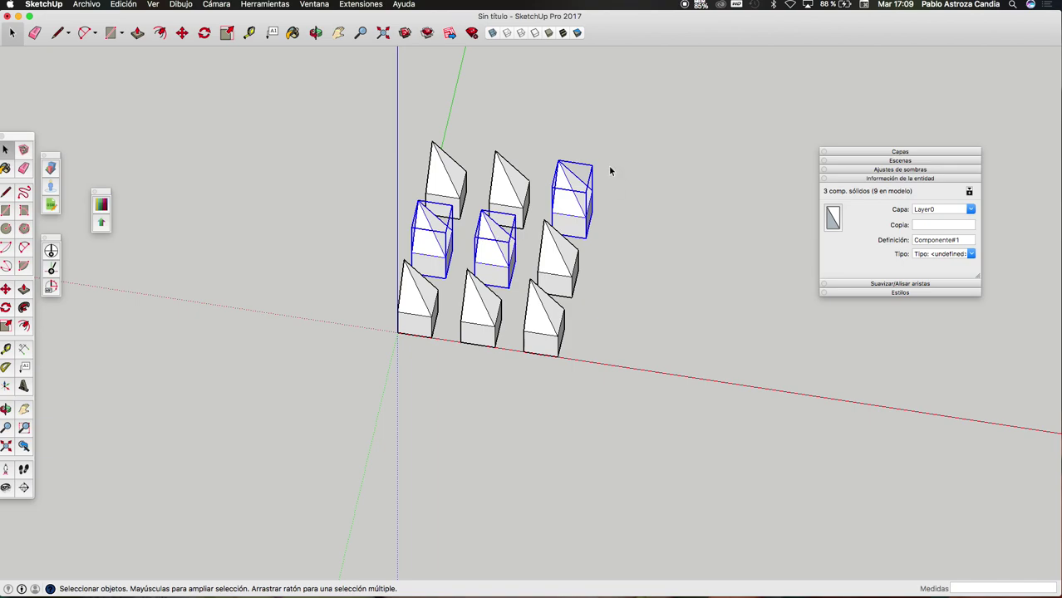
{"action": "right_click", "coordinate": [496, 238]}
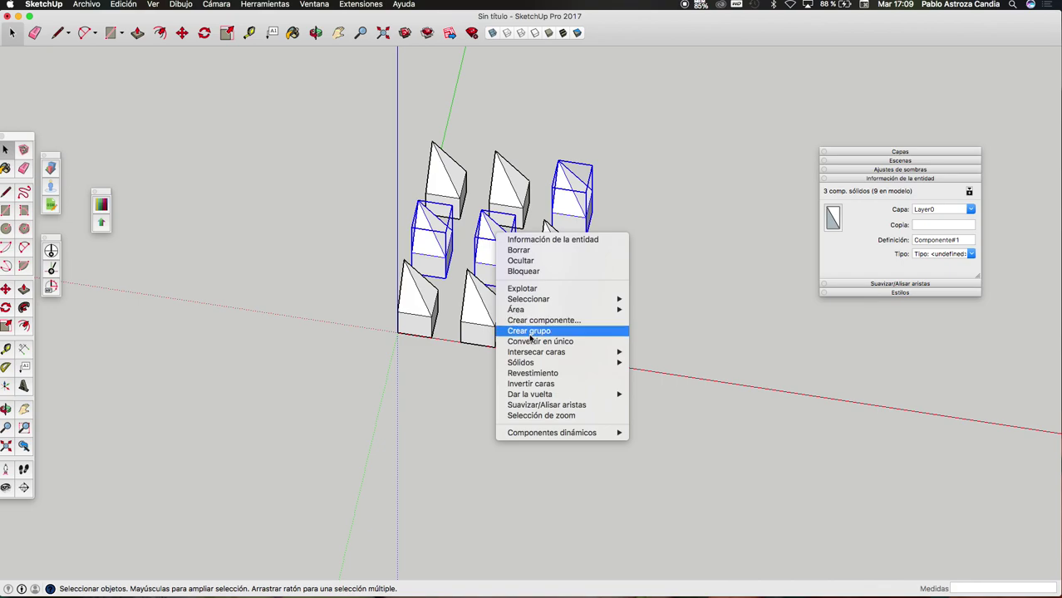
{"action": "left_click", "coordinate": [533, 341]}
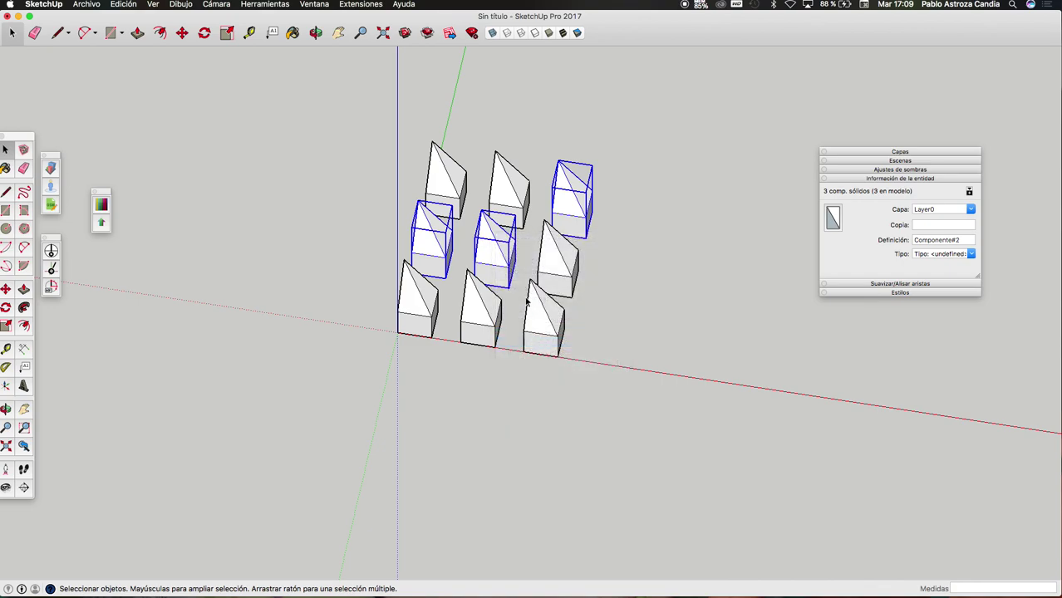
- Open the centre building's component for editing and orbit in closer
{"action": "double_click", "coordinate": [501, 245]}
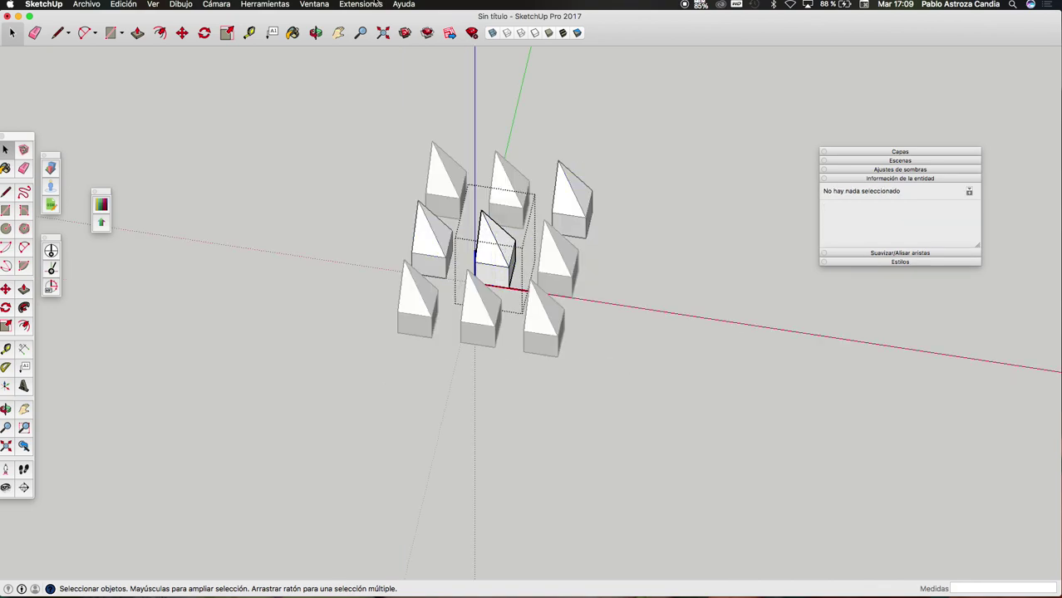
{"action": "left_click", "coordinate": [316, 33]}
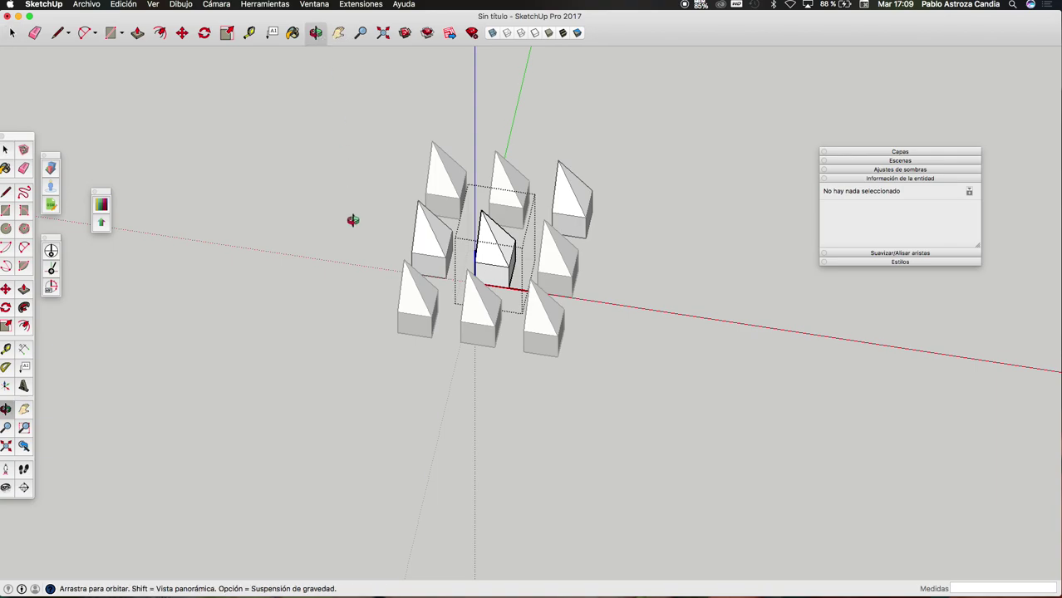
{"action": "left_click_drag", "start_coordinate": [350, 216], "coordinate": [566, 245]}
{"action": "scroll", "coordinate": [468, 284], "scroll_direction": "up", "scroll_amount": 5}
{"action": "left_click_drag", "start_coordinate": [468, 284], "coordinate": [604, 218]}
- Drag the spire tip higher so all three Componente#2 buildings become taller spires
{"action": "key", "text": "m"}
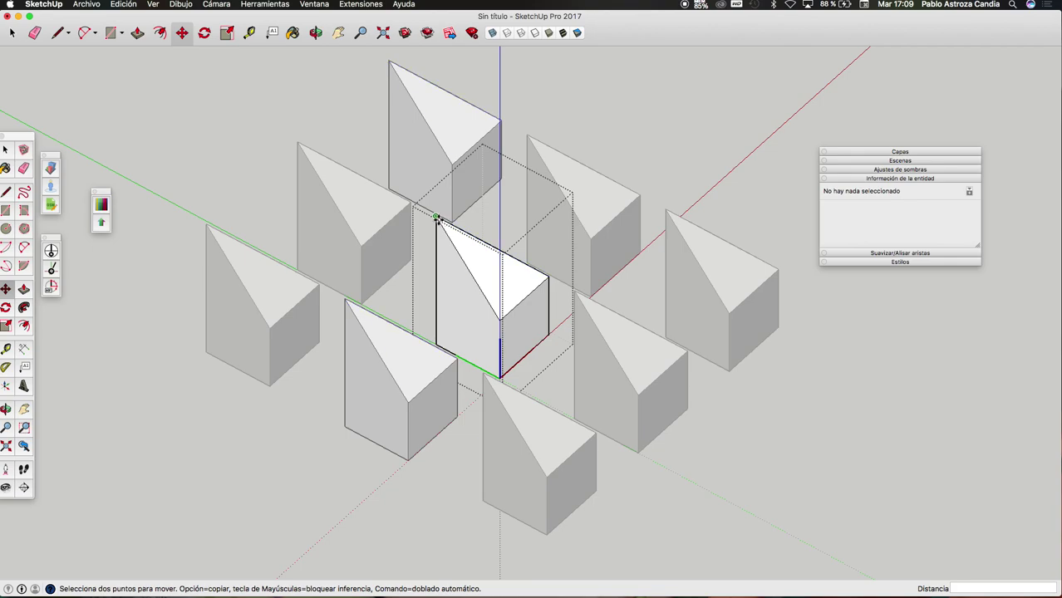
{"action": "left_click", "coordinate": [437, 218]}
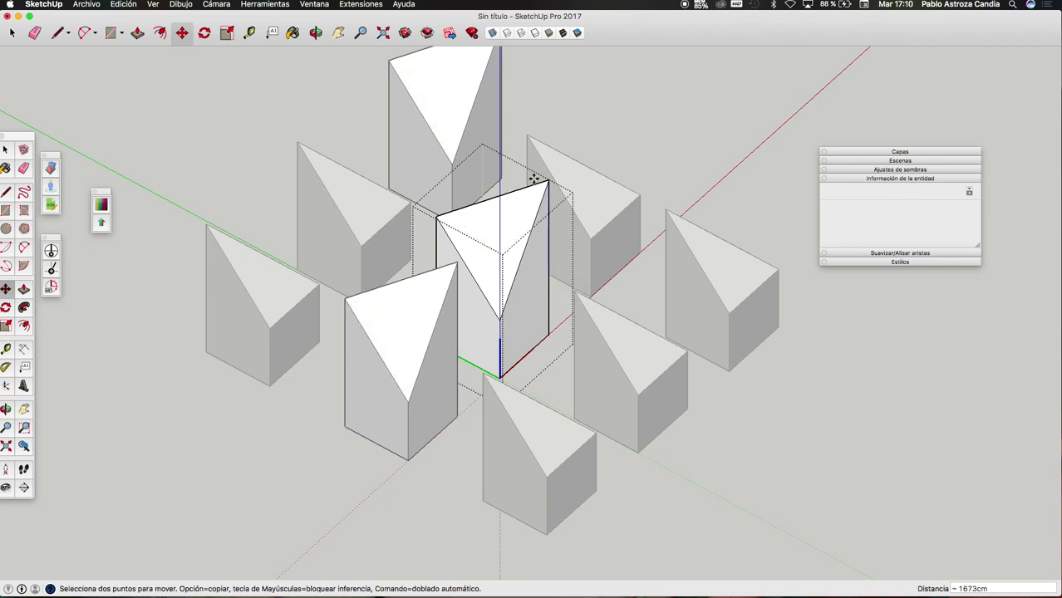
{"action": "left_click", "coordinate": [541, 123]}
{"action": "key", "text": "space"}
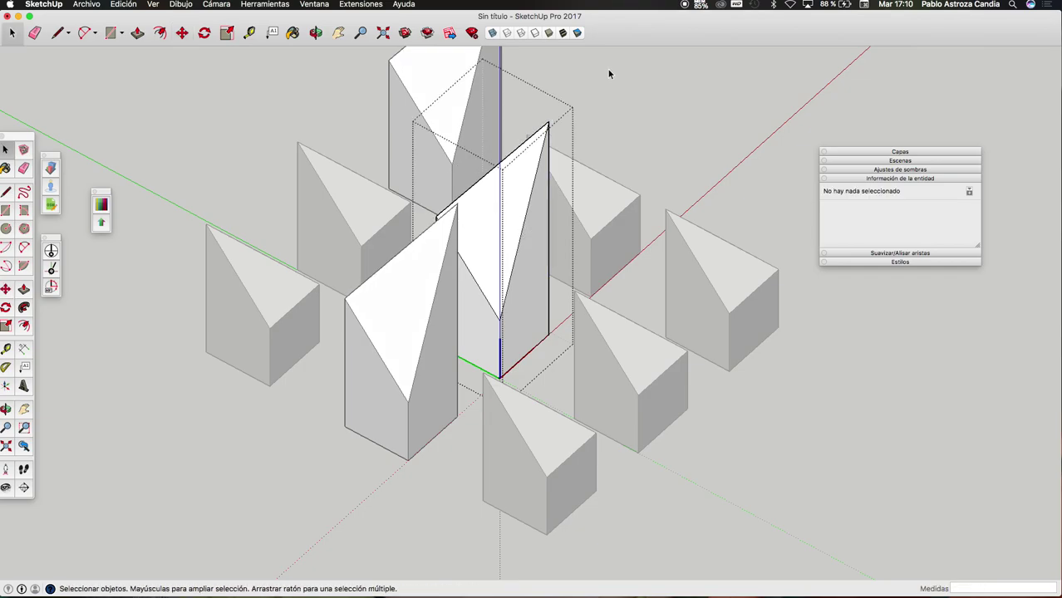
{"action": "left_click", "coordinate": [609, 72]}
{"action": "left_click", "coordinate": [316, 32]}
{"action": "mouse_move", "coordinate": [581, 250]}
{"action": "left_mouse_down"}
{"action": "mouse_move", "coordinate": [314, 268]}
{"action": "mouse_move", "coordinate": [474, 360]}
{"action": "mouse_move", "coordinate": [138, 283]}
{"action": "mouse_move", "coordinate": [90, 351]}
{"action": "mouse_move", "coordinate": [396, 503]}
{"action": "mouse_move", "coordinate": [623, 304]}
{"action": "mouse_move", "coordinate": [486, 311]}
{"action": "mouse_move", "coordinate": [536, 294]}
{"action": "mouse_move", "coordinate": [415, 408]}
{"action": "mouse_move", "coordinate": [475, 434]}
{"action": "mouse_move", "coordinate": [576, 444]}
{"action": "mouse_move", "coordinate": [560, 486]}
{"action": "mouse_move", "coordinate": [450, 340]}
{"action": "mouse_move", "coordinate": [405, 439]}
{"action": "mouse_move", "coordinate": [517, 433]}
{"action": "mouse_move", "coordinate": [716, 384]}
{"action": "mouse_move", "coordinate": [363, 369]}
{"action": "mouse_move", "coordinate": [423, 297]}
{"action": "mouse_move", "coordinate": [564, 370]}
{"action": "mouse_move", "coordinate": [545, 406]}
{"action": "left_mouse_up"}
{"action": "key", "text": "space"}
- Select the centre building and open it for editing
{"action": "left_click", "coordinate": [517, 301]}
{"action": "right_click", "coordinate": [517, 301]}
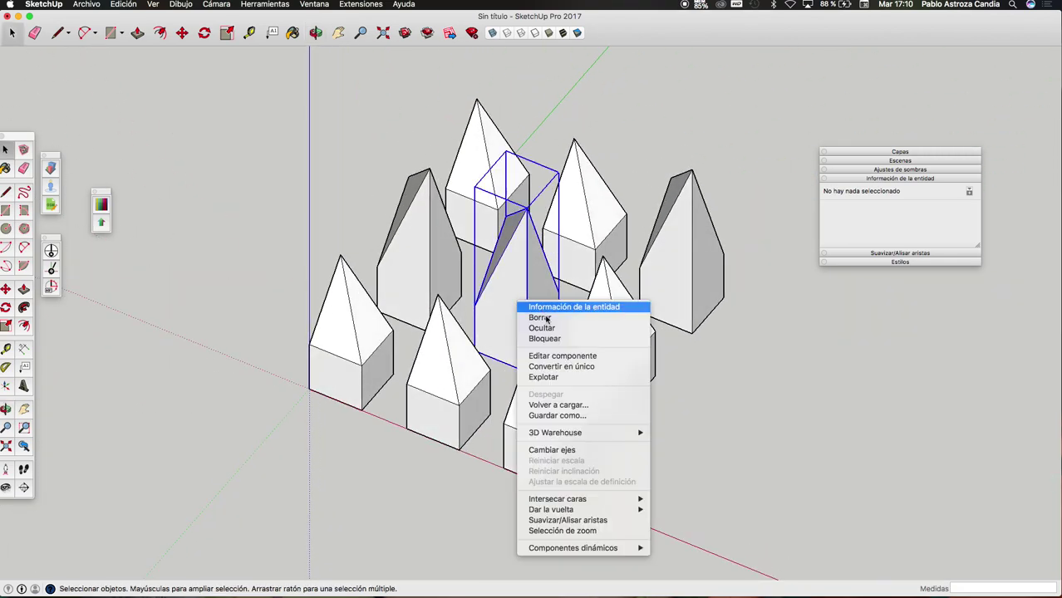
{"action": "left_click", "coordinate": [565, 307]}
{"action": "double_click", "coordinate": [528, 249]}
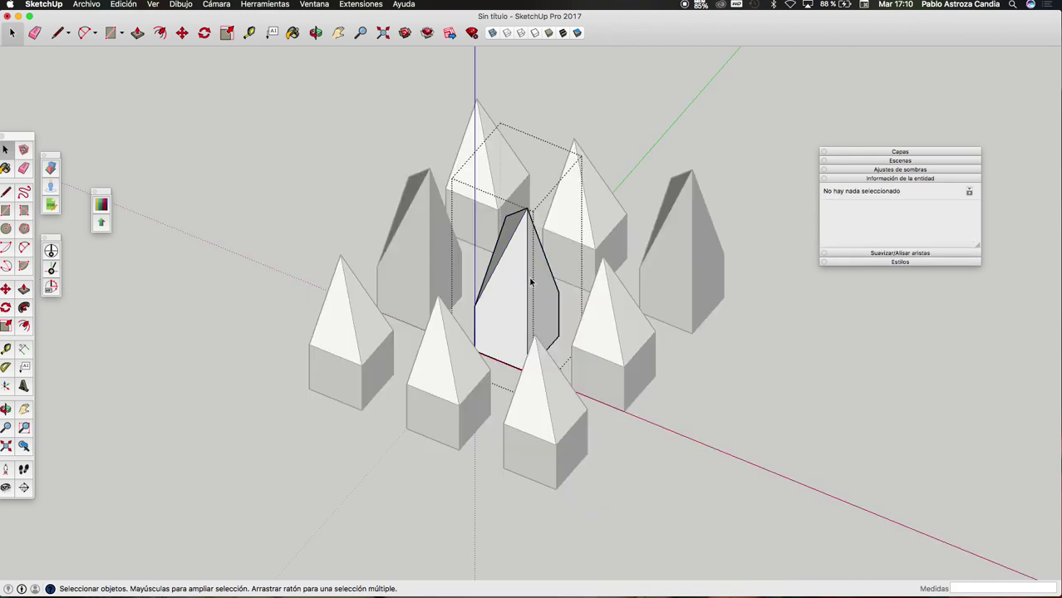
{"action": "scroll", "coordinate": [529, 241], "scroll_direction": "up", "scroll_amount": 3}
{"action": "scroll", "coordinate": [528, 239], "scroll_direction": "up", "scroll_amount": 3}
- Move the centre spire's apex down to a new position
{"action": "key", "text": "m"}
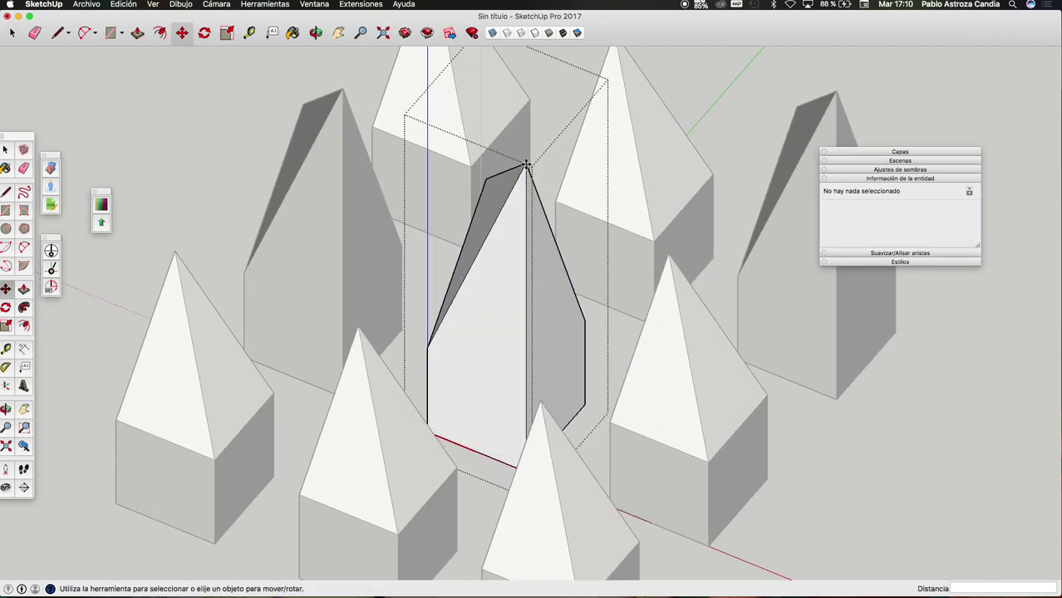
{"action": "left_click", "coordinate": [526, 166]}
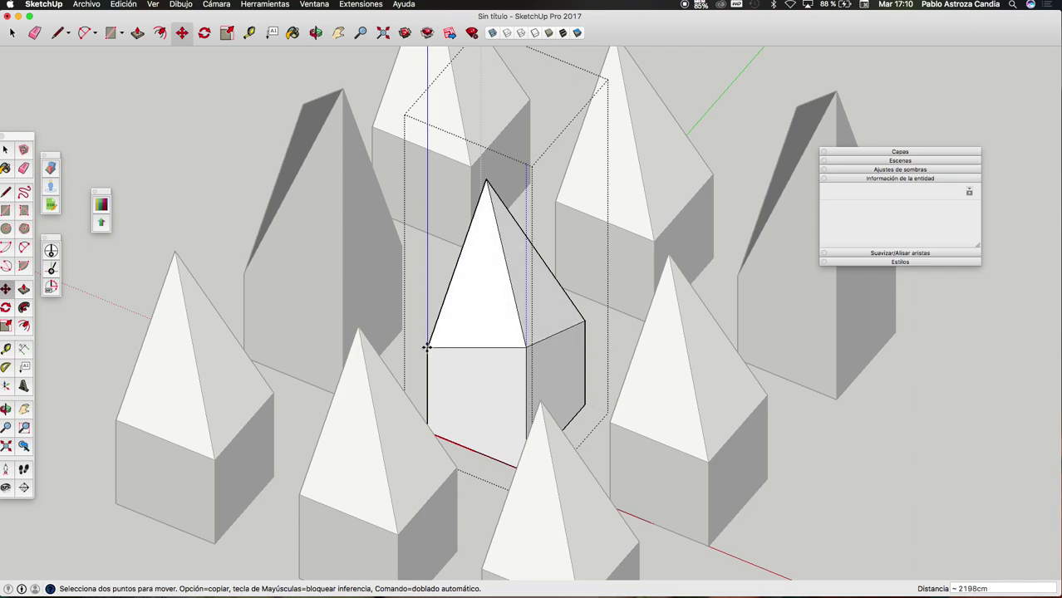
{"action": "left_click", "coordinate": [525, 387]}
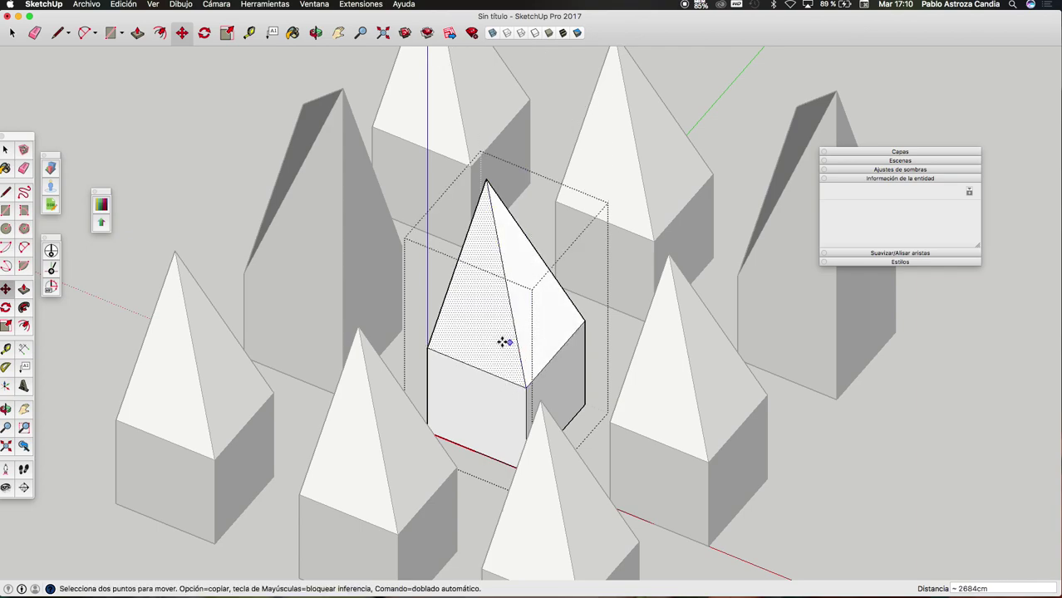
{"action": "left_click", "coordinate": [316, 34]}
{"action": "mouse_move", "coordinate": [368, 189]}
{"action": "left_mouse_down"}
{"action": "mouse_move", "coordinate": [743, 294]}
{"action": "mouse_move", "coordinate": [766, 403]}
{"action": "mouse_move", "coordinate": [692, 337]}
{"action": "mouse_move", "coordinate": [618, 373]}
{"action": "left_mouse_up"}
- Pull the apex down onto the cube's top corner, lowering the roof peak
{"action": "key", "text": "m"}
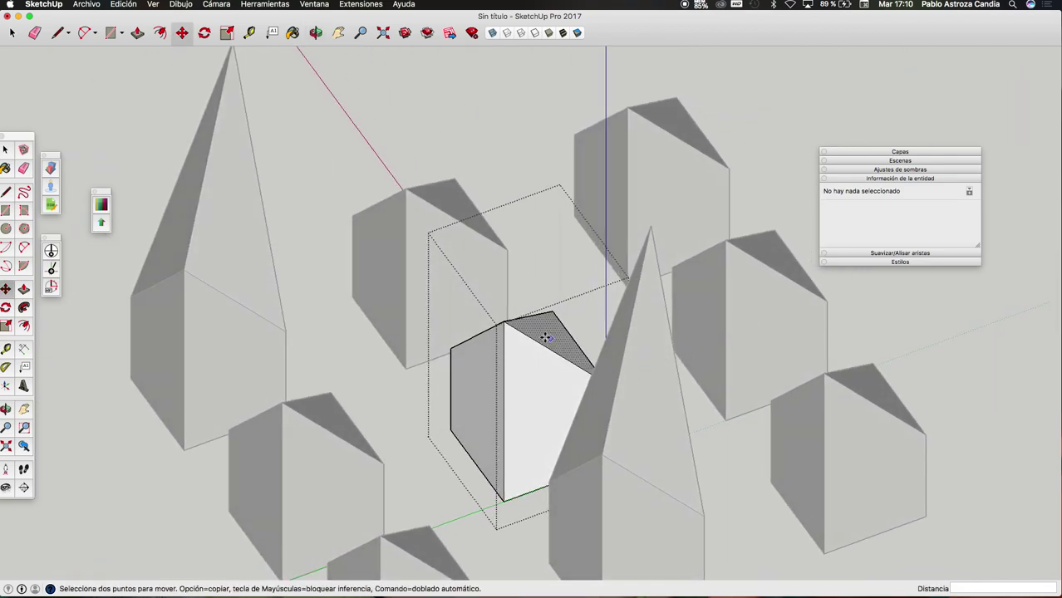
{"action": "left_click", "coordinate": [509, 325]}
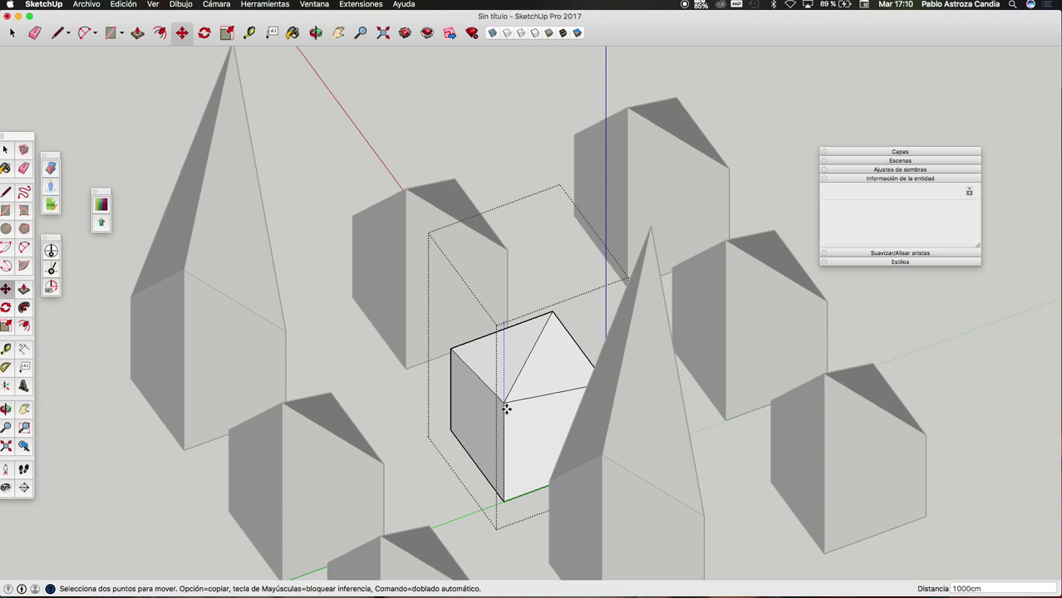
{"action": "left_click", "coordinate": [316, 33]}
{"action": "left_click_drag", "start_coordinate": [332, 123], "coordinate": [531, 322]}
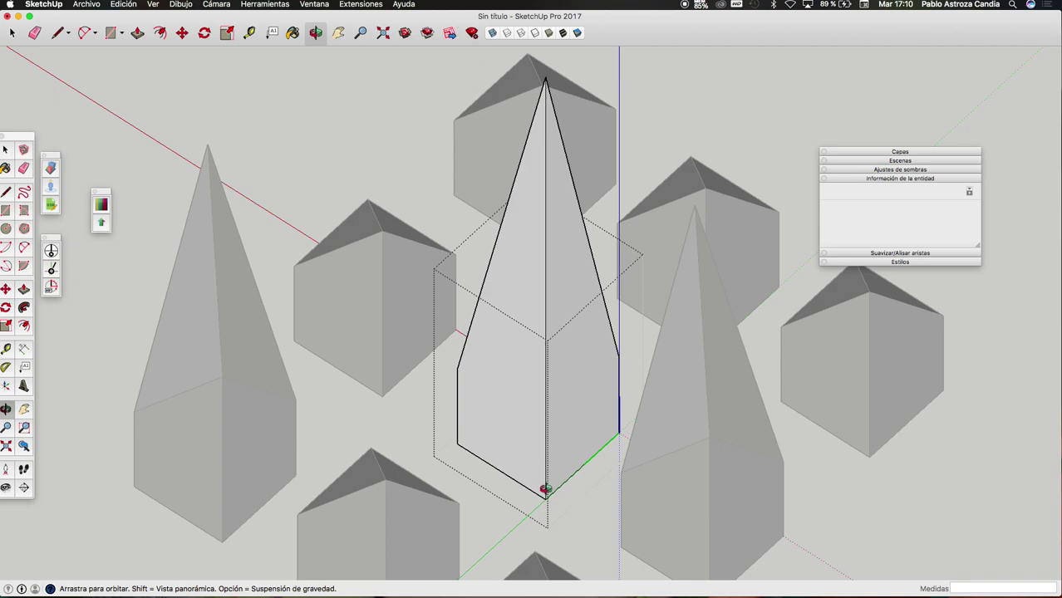
{"action": "key", "text": "m"}
{"action": "left_click_drag", "start_coordinate": [550, 206], "coordinate": [549, 411]}
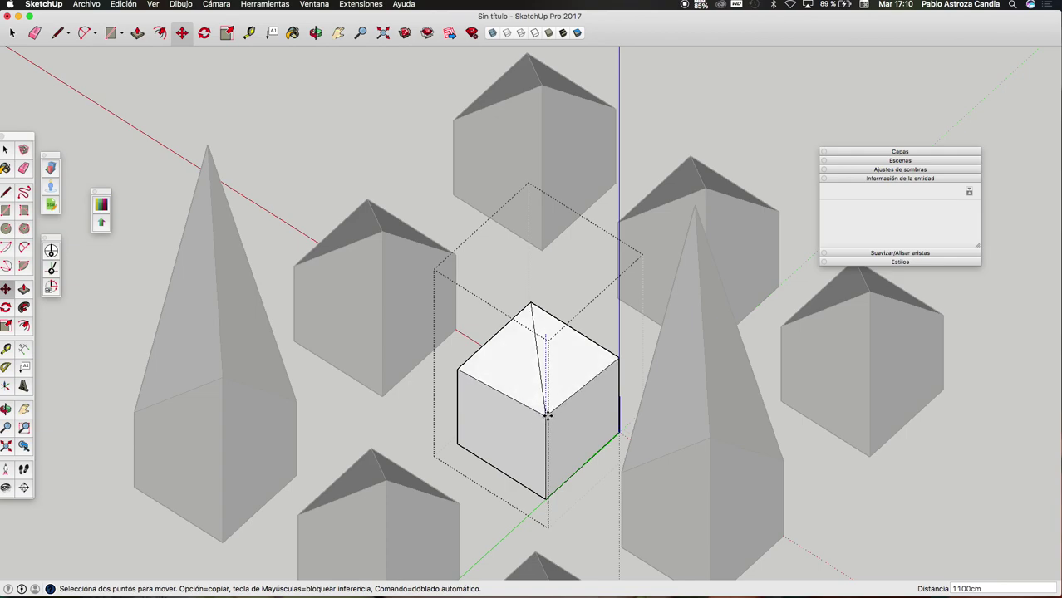
{"action": "left_click", "coordinate": [548, 409]}
{"action": "key", "text": "space"}
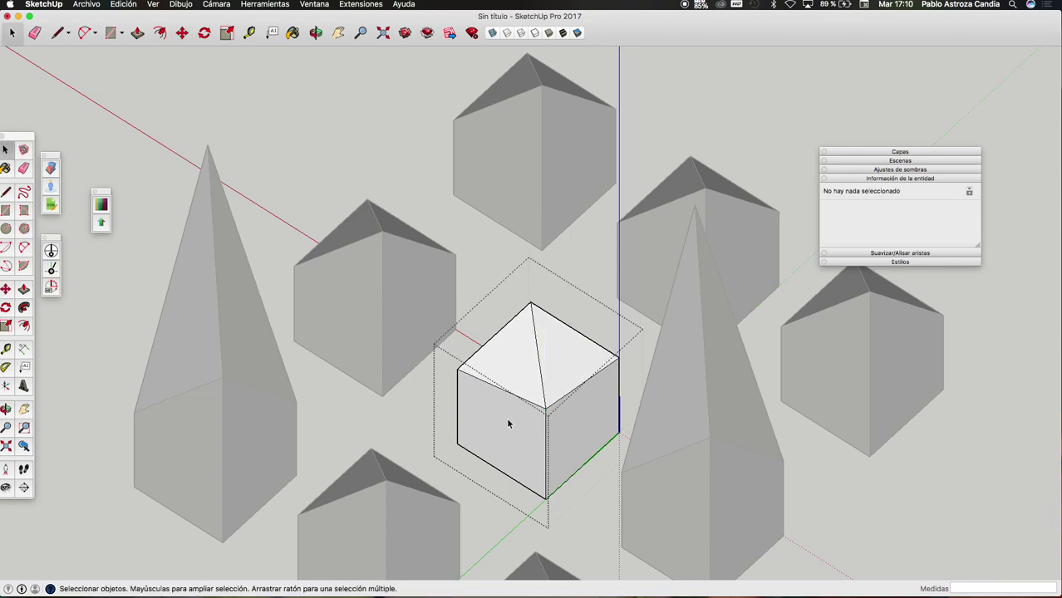
- Exit the cube group and draw a line across the cube's face
{"action": "left_click", "coordinate": [425, 379]}
{"action": "key", "text": "l"}
{"action": "left_click", "coordinate": [458, 372]}
{"action": "left_click", "coordinate": [583, 446]}
{"action": "key", "text": "space"}
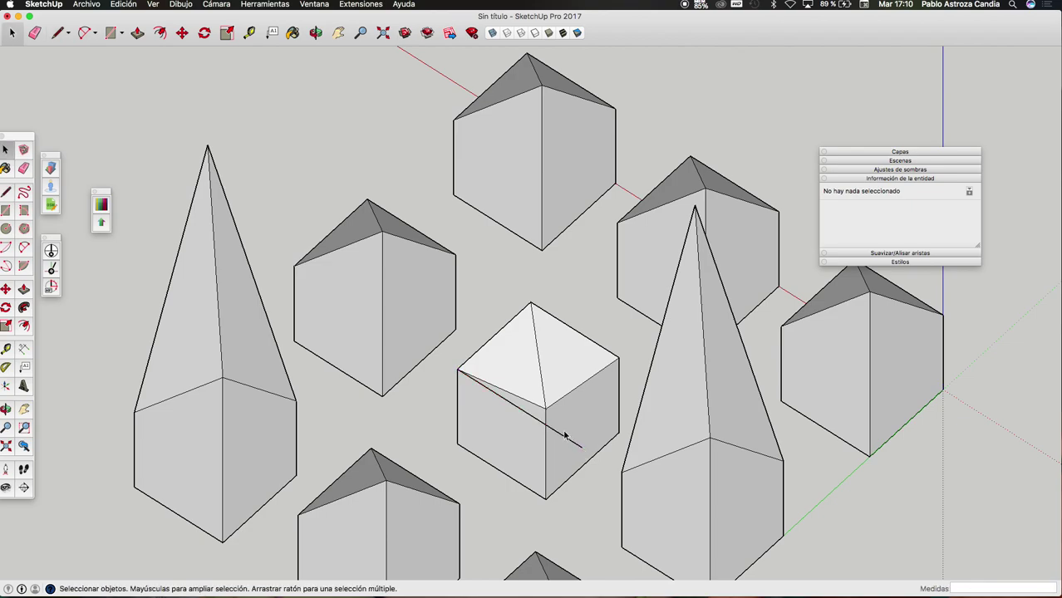
- Flatten the cube's remaining top vertex and remove the diagonal edge across the top
{"action": "double_click", "coordinate": [548, 422]}
{"action": "key", "text": "m"}
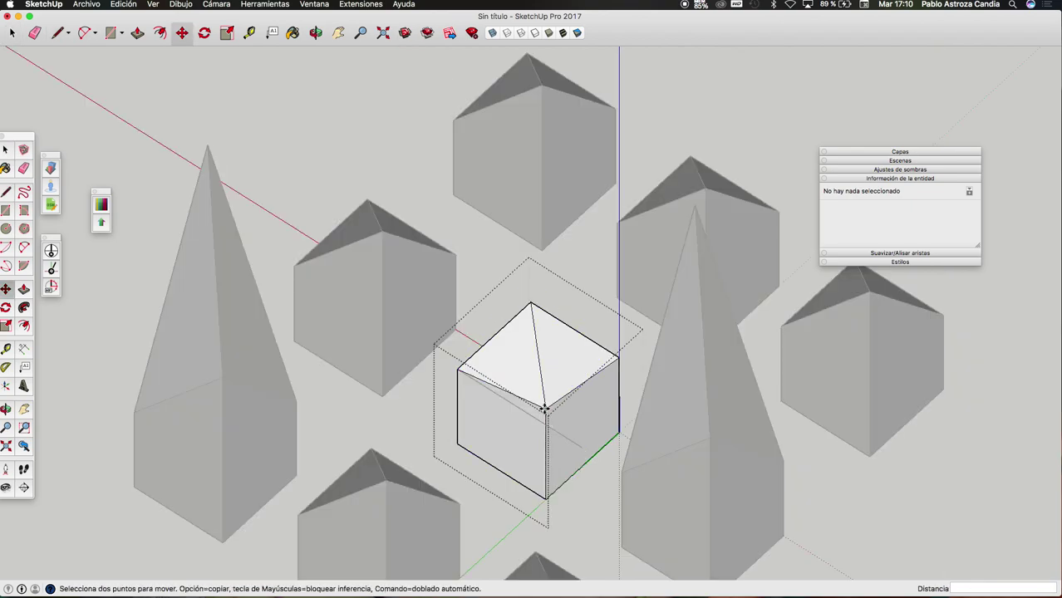
{"action": "left_click", "coordinate": [543, 407]}
{"action": "left_click", "coordinate": [545, 416]}
{"action": "key", "text": "space"}
{"action": "left_click", "coordinate": [545, 416]}
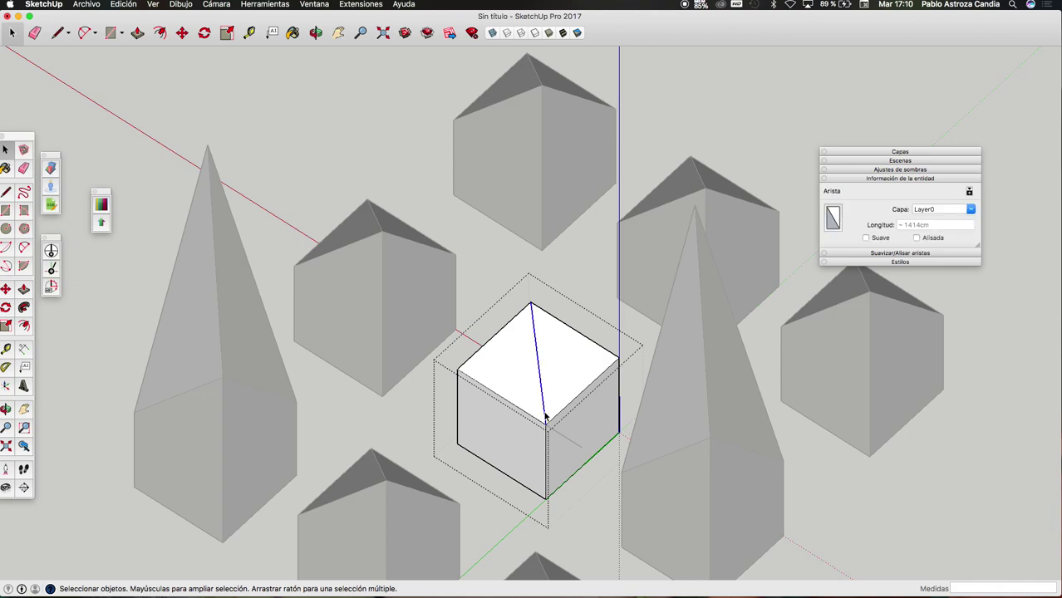
{"action": "key", "text": "Escape"}
- Exit the group and orbit to see the buildings from another side
{"action": "left_click", "coordinate": [429, 182]}
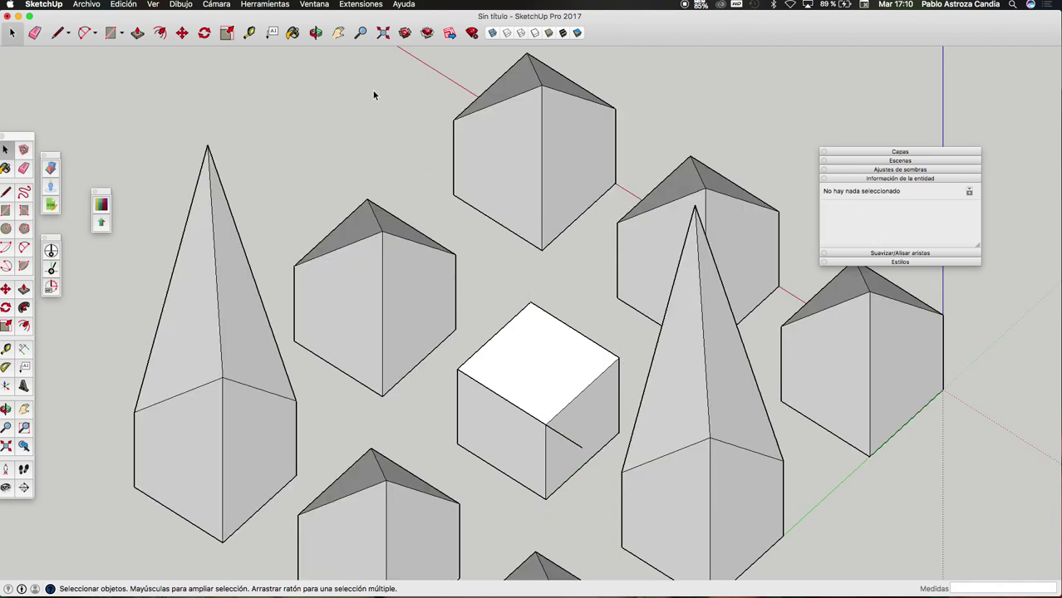
{"action": "left_click", "coordinate": [316, 34]}
{"action": "left_click_drag", "start_coordinate": [339, 195], "coordinate": [407, 178]}
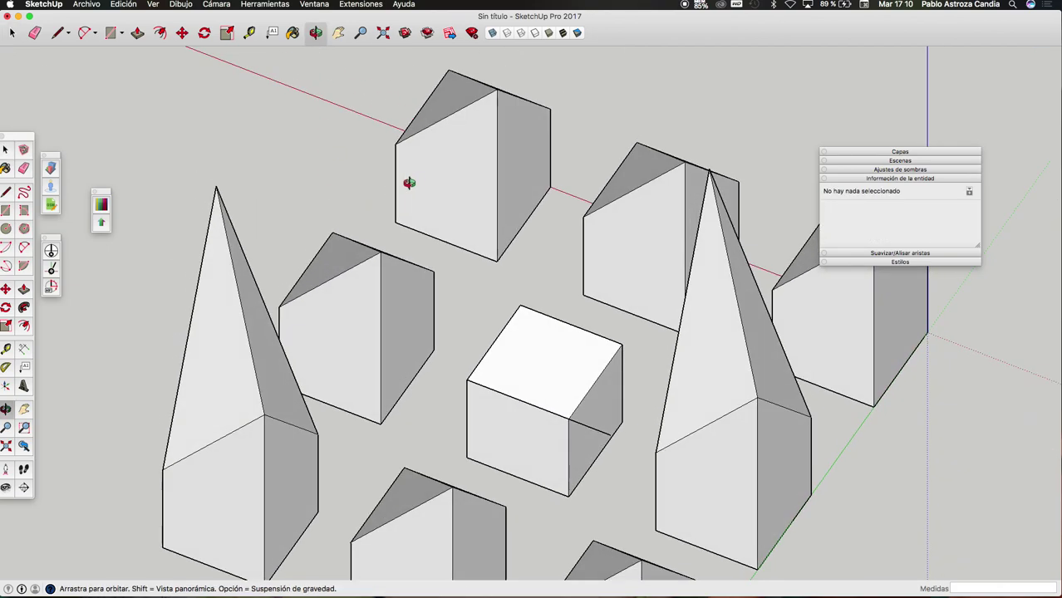
{"action": "key", "text": "space"}
{"action": "left_click", "coordinate": [604, 442]}
{"action": "left_click", "coordinate": [611, 439]}
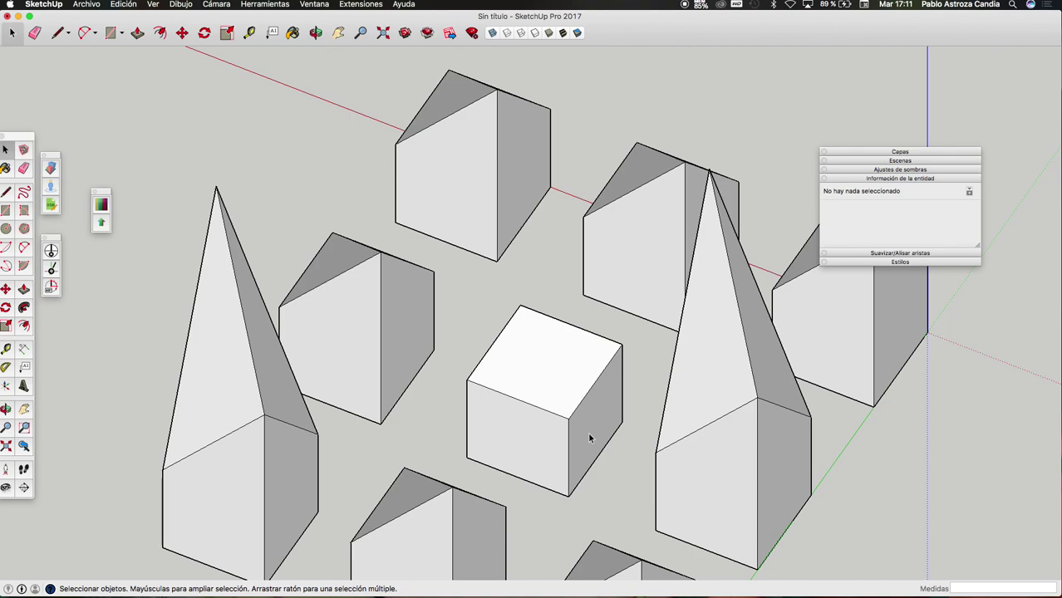
{"action": "scroll", "coordinate": [778, 439], "scroll_direction": "down", "scroll_amount": 2}
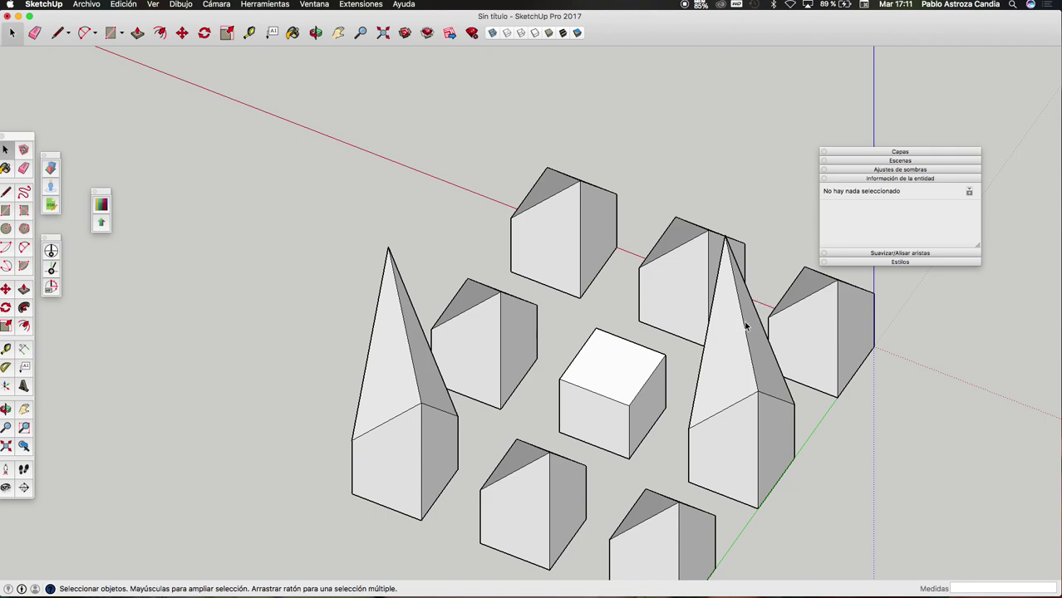
{"action": "scroll", "coordinate": [230, 207], "scroll_direction": "down", "scroll_amount": 3}
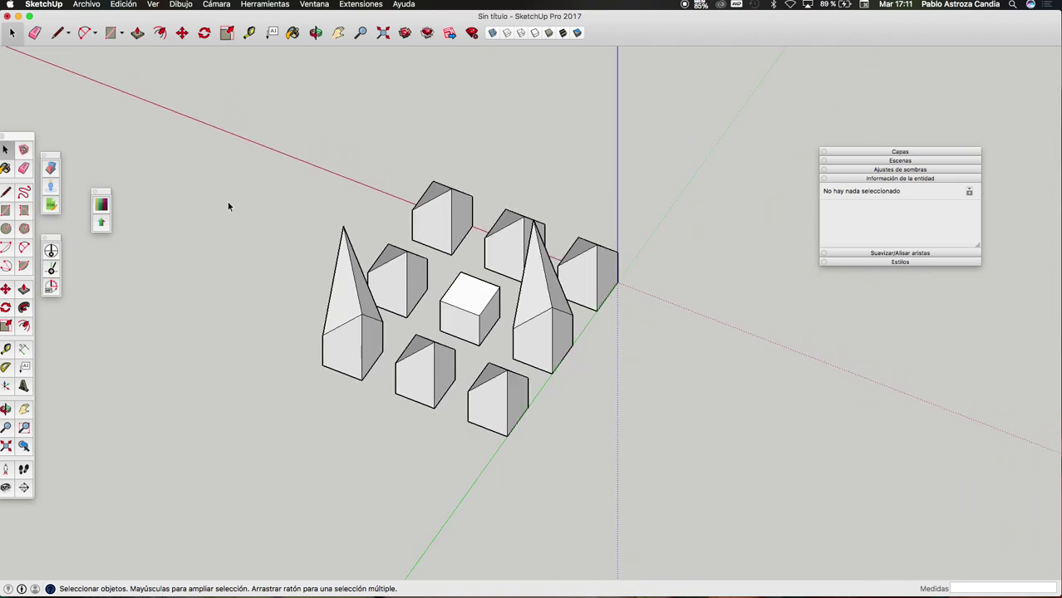
{"action": "scroll", "coordinate": [612, 284], "scroll_direction": "up", "scroll_amount": 3}
{"action": "scroll", "coordinate": [625, 291], "scroll_direction": "up", "scroll_amount": 1}
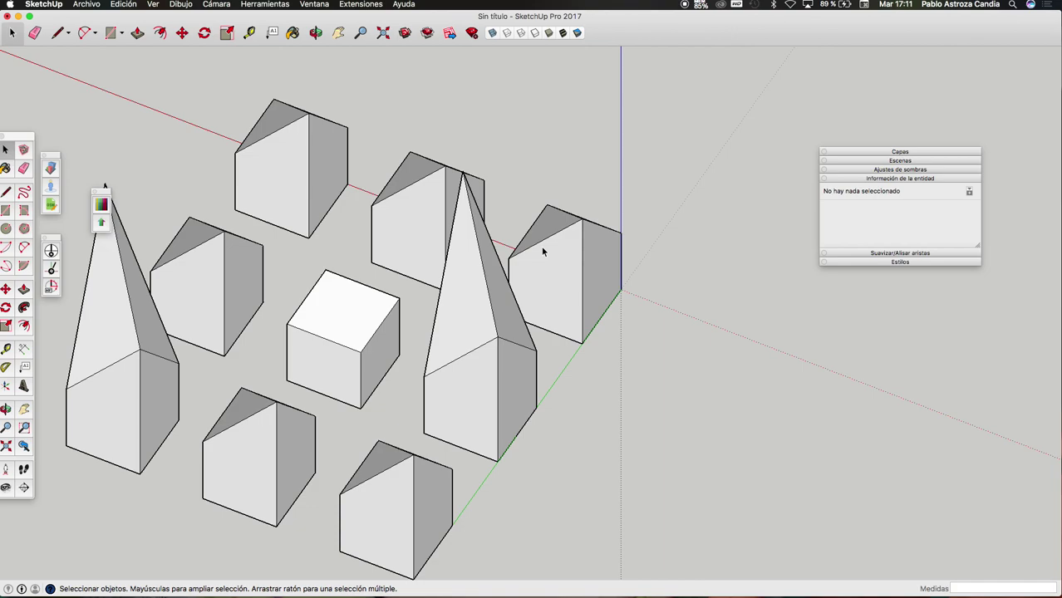
{"action": "left_click", "coordinate": [564, 241]}
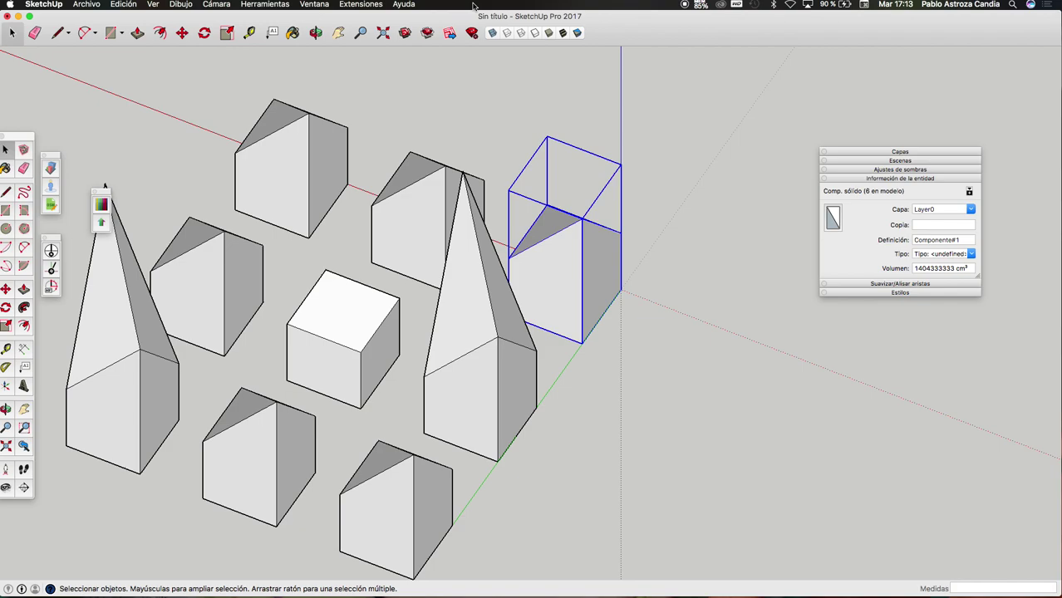
- Inspect the house component's front face in edit mode, then orbit to the grid's opposite side
{"action": "double_click", "coordinate": [573, 244]}
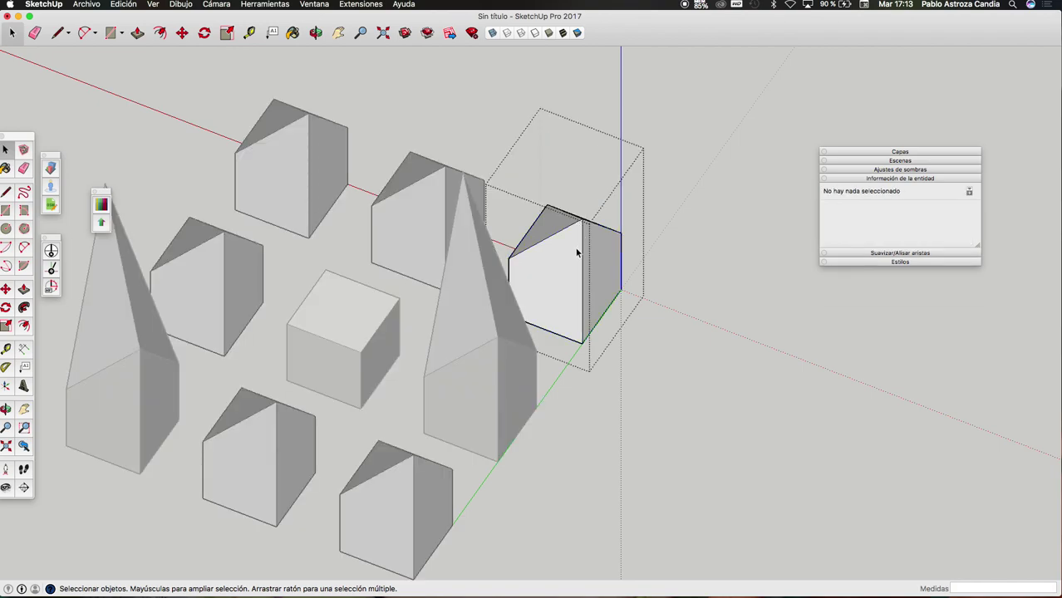
{"action": "double_click", "coordinate": [576, 251]}
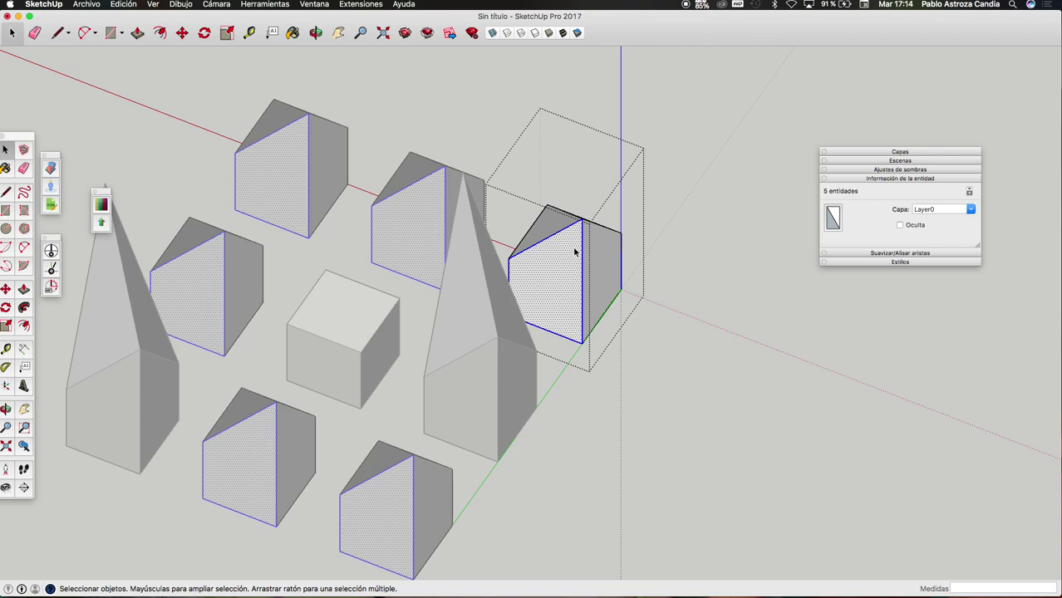
{"action": "left_click", "coordinate": [665, 224]}
{"action": "left_click", "coordinate": [315, 32]}
{"action": "mouse_move", "coordinate": [723, 214]}
{"action": "left_mouse_down"}
{"action": "mouse_move", "coordinate": [597, 225]}
{"action": "mouse_move", "coordinate": [648, 371]}
{"action": "mouse_move", "coordinate": [270, 85]}
{"action": "mouse_move", "coordinate": [272, 346]}
{"action": "mouse_move", "coordinate": [500, 393]}
{"action": "mouse_move", "coordinate": [496, 401]}
{"action": "mouse_move", "coordinate": [536, 320]}
{"action": "mouse_move", "coordinate": [476, 351]}
{"action": "mouse_move", "coordinate": [611, 345]}
{"action": "mouse_move", "coordinate": [557, 380]}
{"action": "mouse_move", "coordinate": [554, 365]}
{"action": "left_mouse_up"}
- Select the nearest corner house, orbit in close around it, and start the Section Plane tool
{"action": "key", "text": "space"}
{"action": "left_click", "coordinate": [555, 365]}
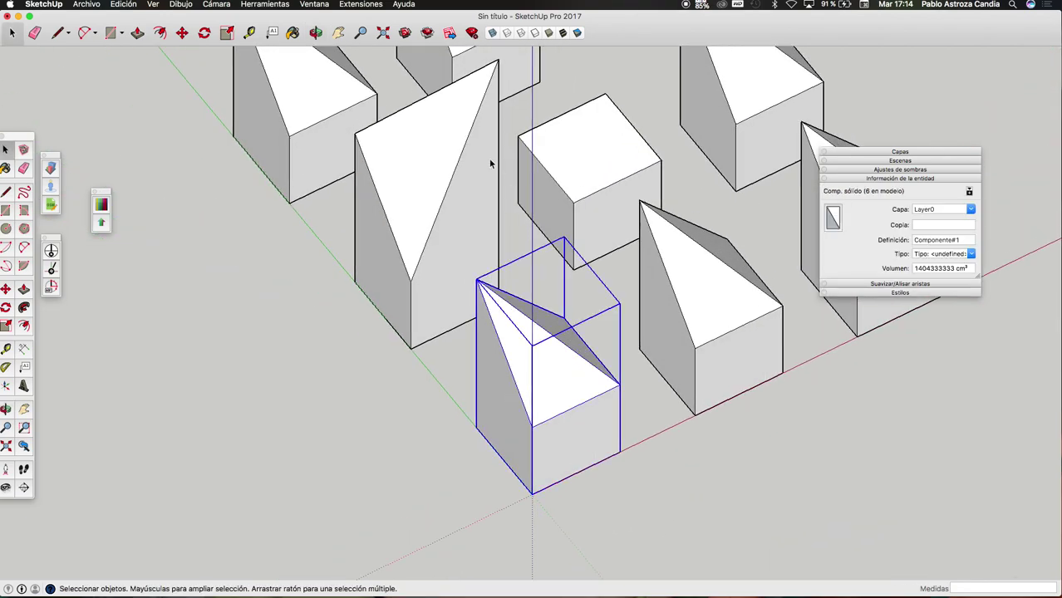
{"action": "left_click", "coordinate": [316, 33]}
{"action": "mouse_move", "coordinate": [634, 304]}
{"action": "left_mouse_down"}
{"action": "mouse_move", "coordinate": [550, 294]}
{"action": "mouse_move", "coordinate": [142, 297]}
{"action": "mouse_move", "coordinate": [695, 294]}
{"action": "mouse_move", "coordinate": [577, 370]}
{"action": "left_mouse_up"}
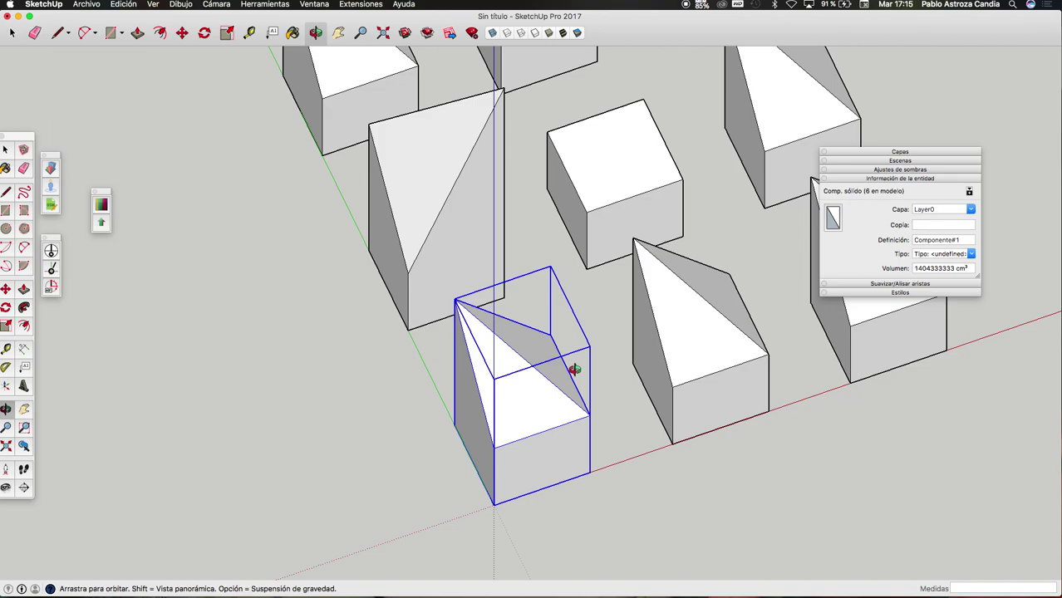
{"action": "mouse_move", "coordinate": [574, 369]}
{"action": "left_mouse_down"}
{"action": "mouse_move", "coordinate": [534, 451]}
{"action": "mouse_move", "coordinate": [620, 325]}
{"action": "mouse_move", "coordinate": [610, 423]}
{"action": "mouse_move", "coordinate": [574, 400]}
{"action": "mouse_move", "coordinate": [458, 379]}
{"action": "left_mouse_up"}
{"action": "key", "text": "space"}
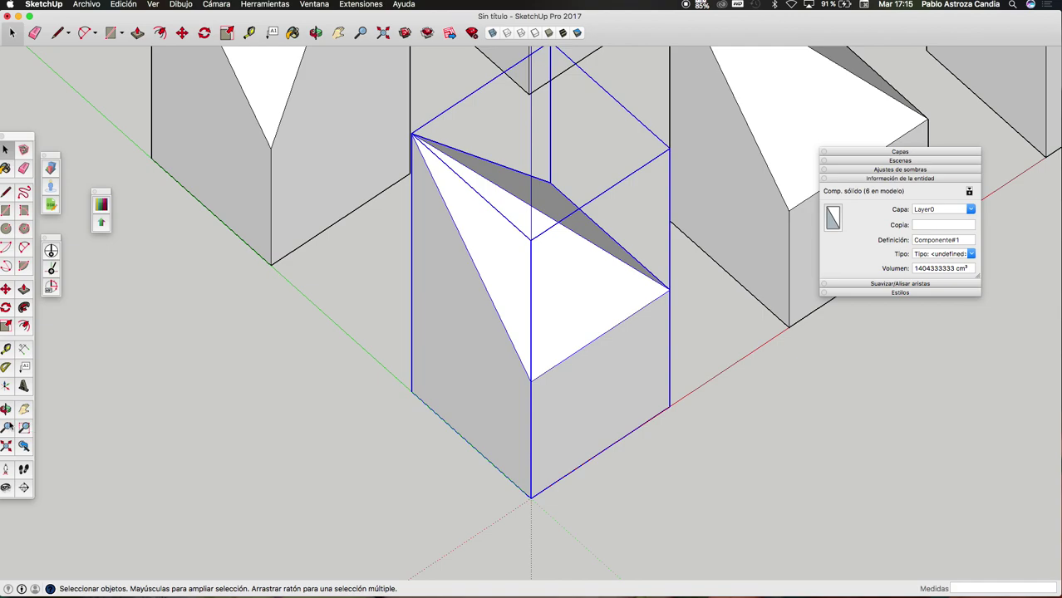
{"action": "left_click", "coordinate": [23, 487]}
{"action": "scroll", "coordinate": [266, 440], "scroll_direction": "down", "scroll_amount": 2}
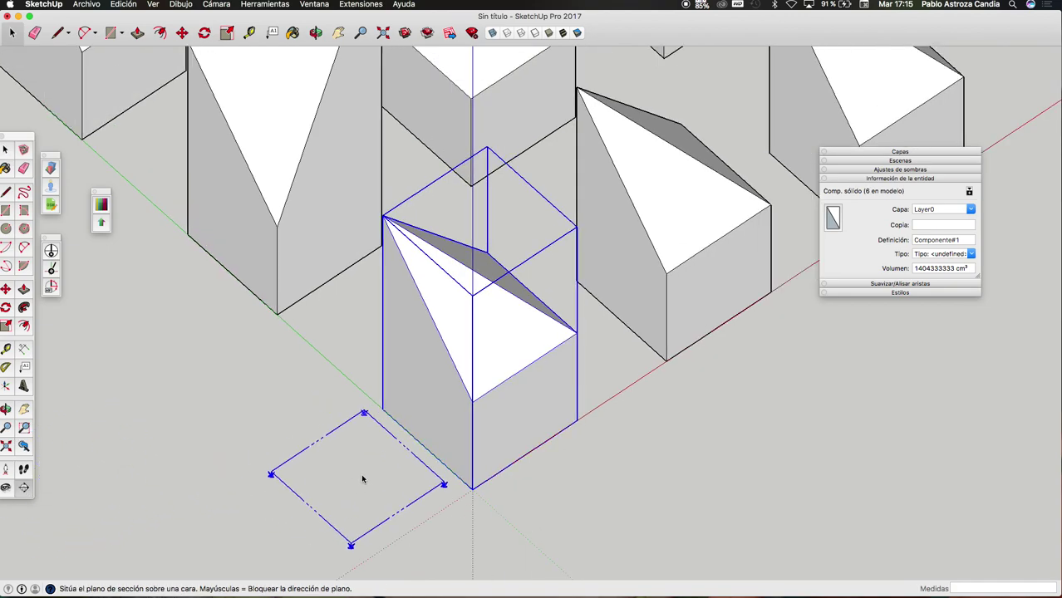
- Place a vertical section plane cutting through the nearest corner house
{"action": "left_click", "coordinate": [448, 389]}
{"action": "scroll", "coordinate": [448, 389], "scroll_direction": "down", "scroll_amount": 3}
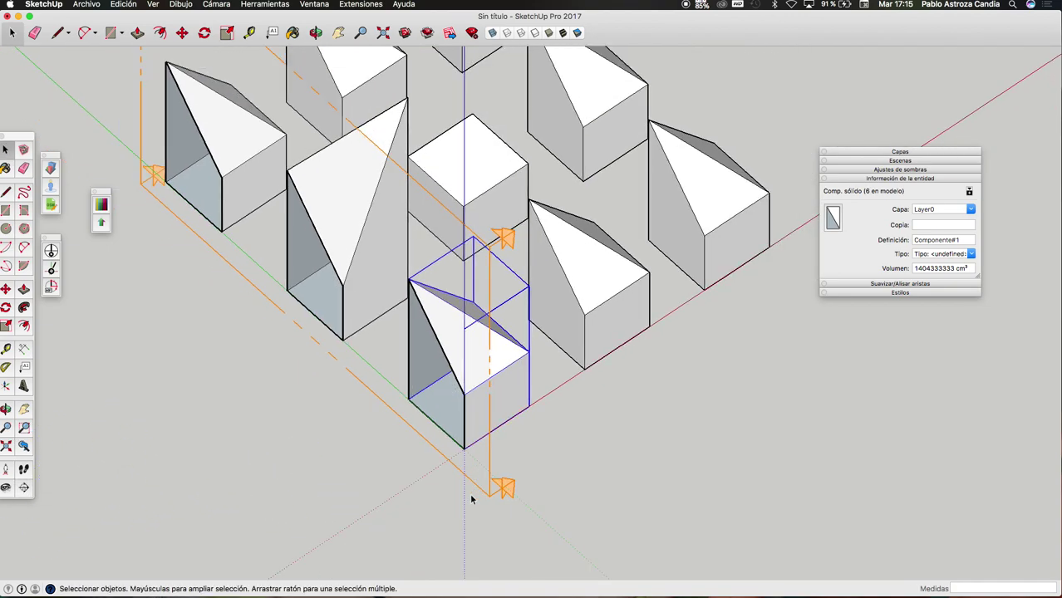
{"action": "left_click", "coordinate": [482, 497]}
{"action": "scroll", "coordinate": [476, 488], "scroll_direction": "up", "scroll_amount": 3}
- Move the section plane further right and orbit low to see the buildings' hollow interiors
{"action": "left_click", "coordinate": [477, 488]}
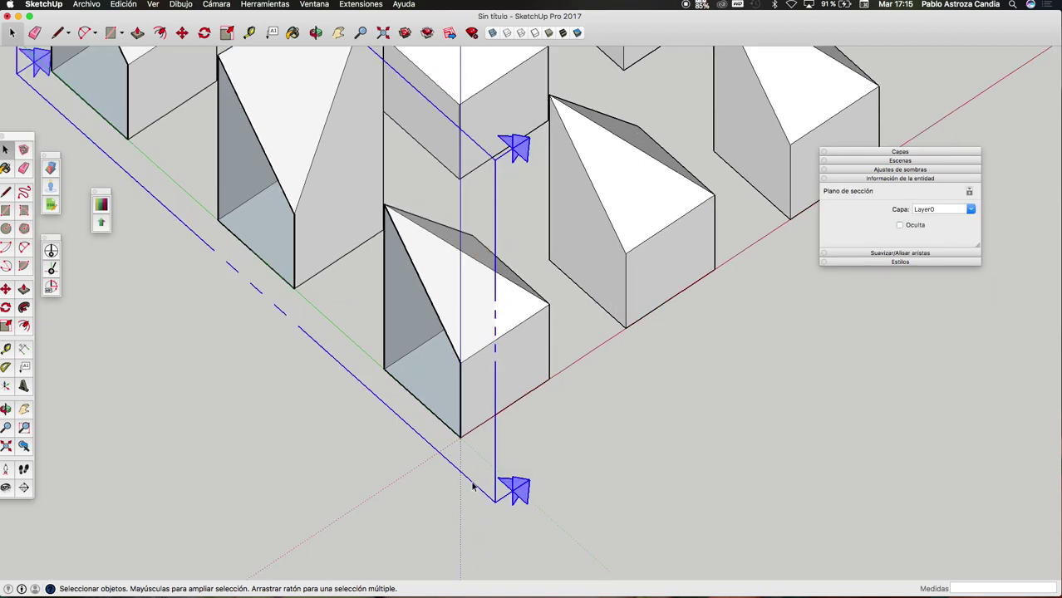
{"action": "key", "text": "m"}
{"action": "left_click", "coordinate": [587, 457]}
{"action": "left_click", "coordinate": [611, 450]}
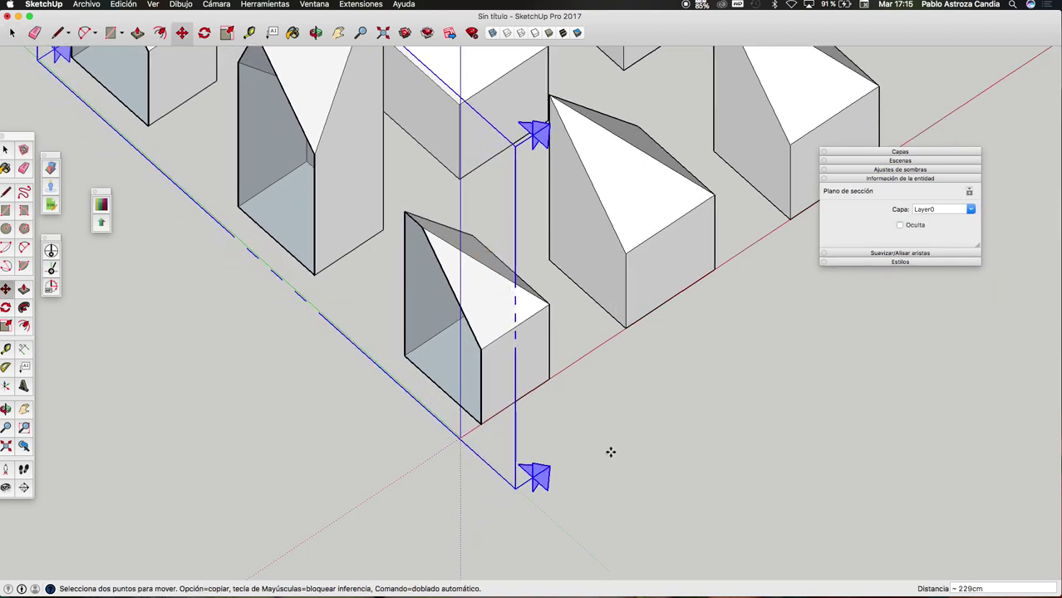
{"action": "left_click", "coordinate": [316, 33]}
{"action": "mouse_move", "coordinate": [399, 278]}
{"action": "left_mouse_down"}
{"action": "mouse_move", "coordinate": [640, 324]}
{"action": "mouse_move", "coordinate": [481, 308]}
{"action": "left_mouse_up"}
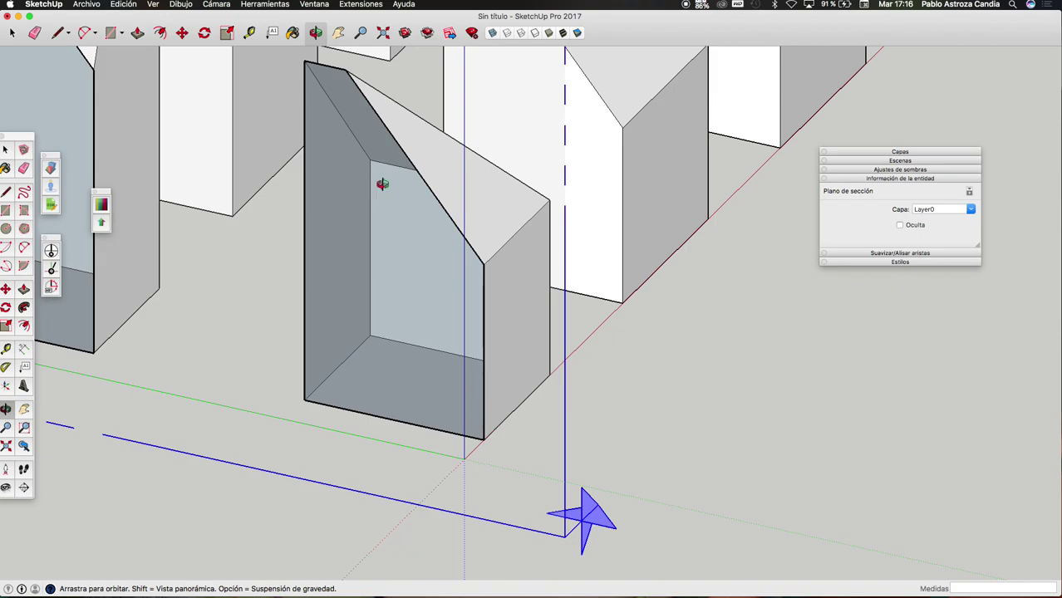
{"action": "mouse_move", "coordinate": [446, 232]}
{"action": "left_mouse_down"}
{"action": "mouse_move", "coordinate": [384, 237]}
{"action": "mouse_move", "coordinate": [298, 329]}
{"action": "mouse_move", "coordinate": [531, 372]}
{"action": "mouse_move", "coordinate": [509, 223]}
{"action": "mouse_move", "coordinate": [405, 275]}
{"action": "left_mouse_up"}
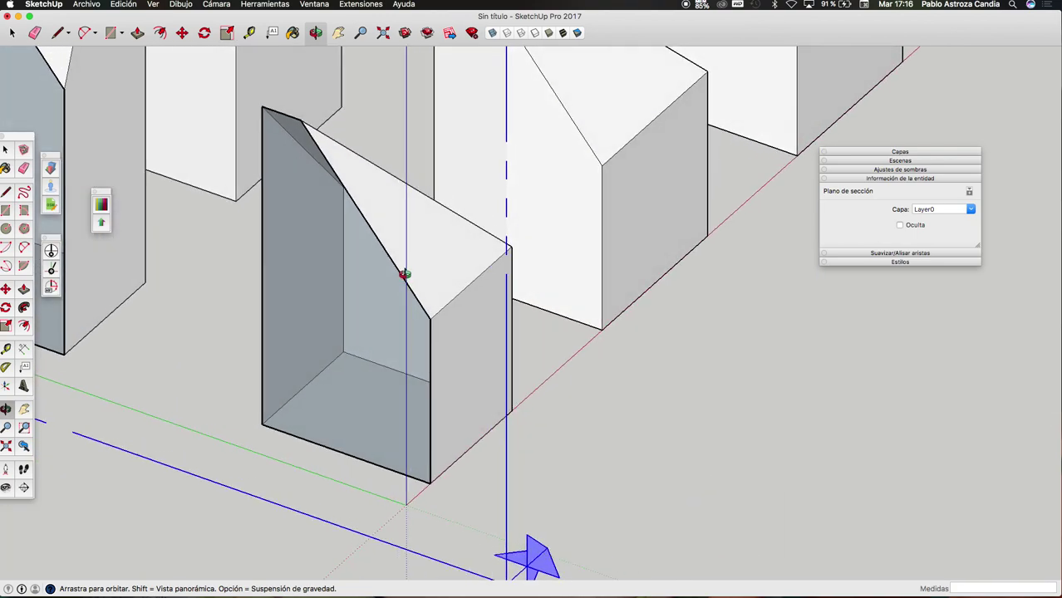
{"action": "key", "text": "space"}
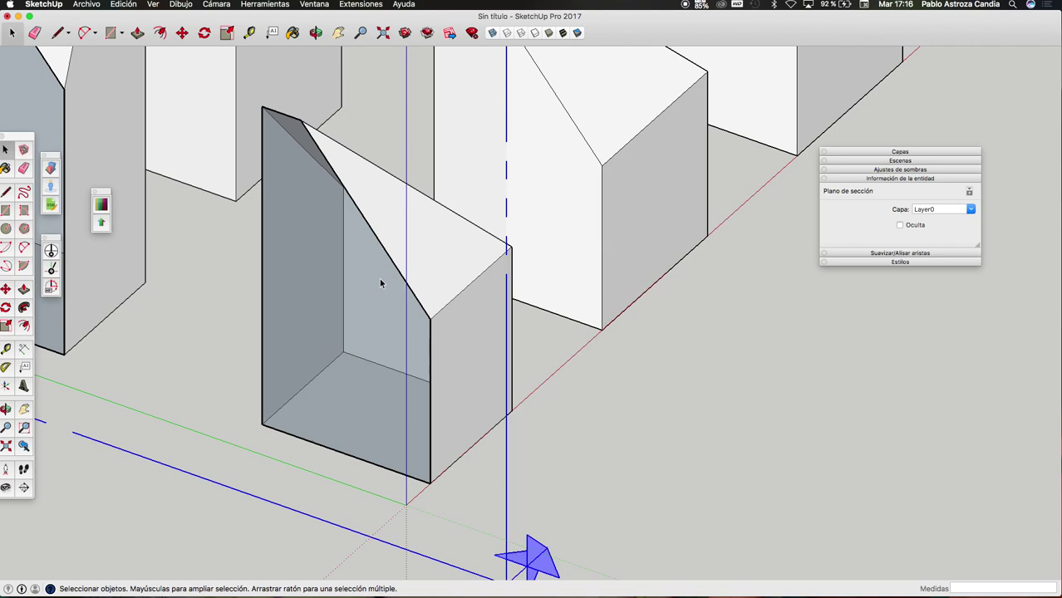
- Select the sectioned sloped-roof corner house and open it for component editing
{"action": "left_click", "coordinate": [295, 276]}
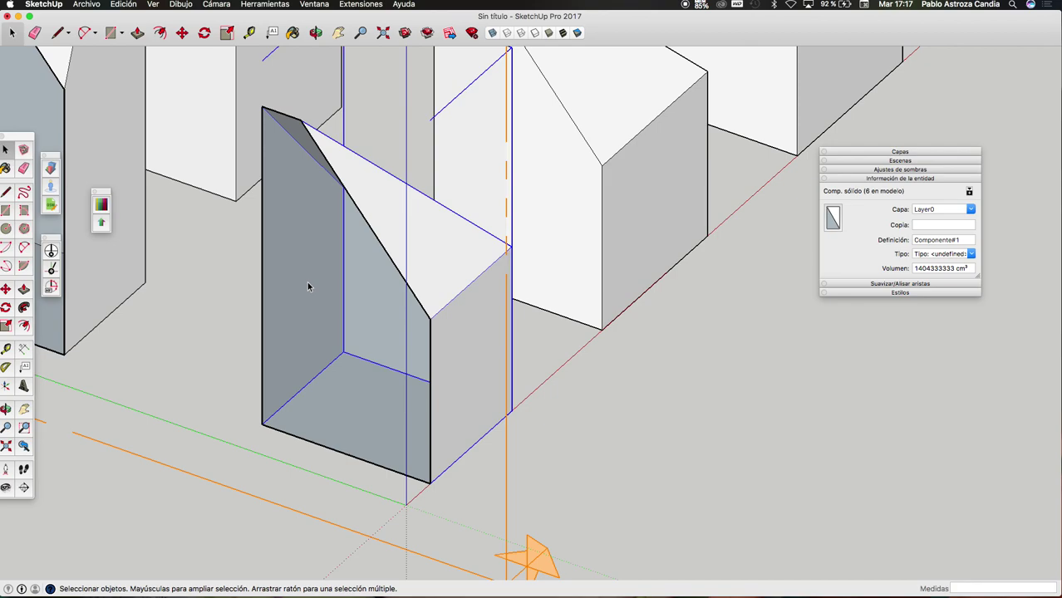
{"action": "double_click", "coordinate": [308, 287]}
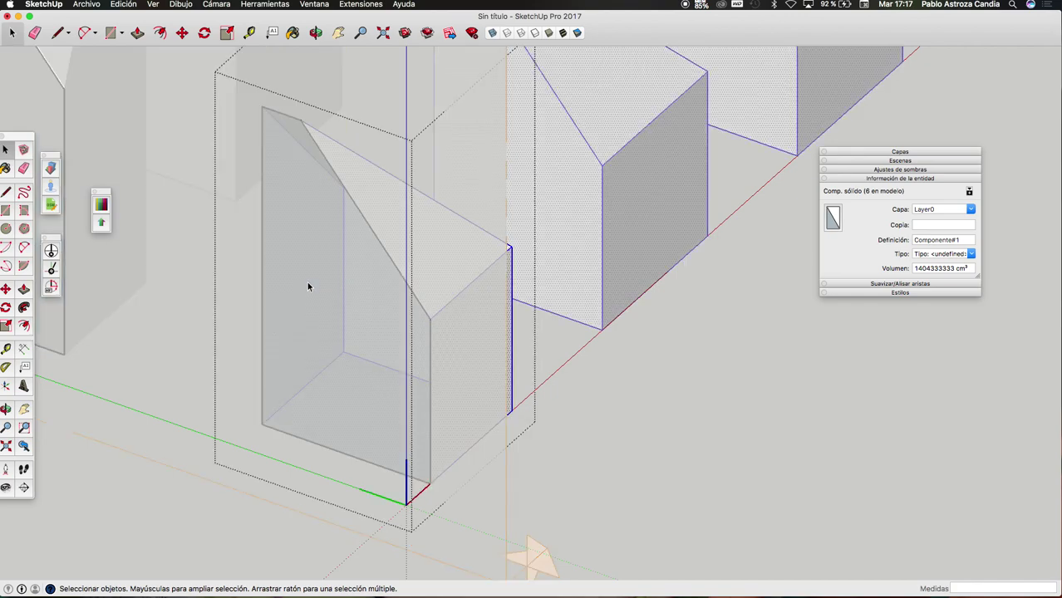
- Exit and reopen the sloped-roof house component for editing
{"action": "left_click", "coordinate": [311, 264]}
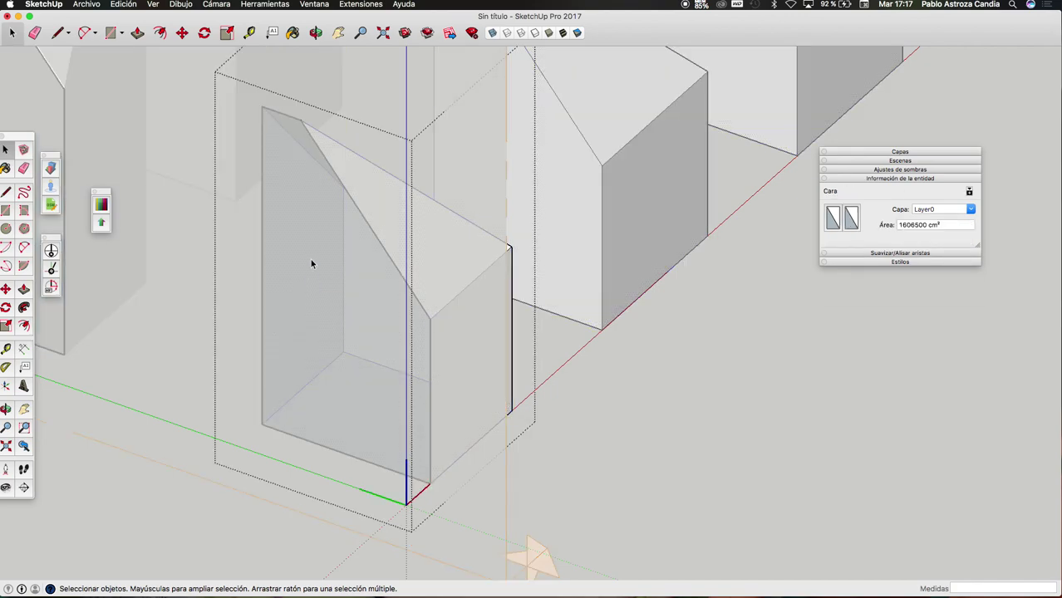
{"action": "left_click", "coordinate": [657, 501]}
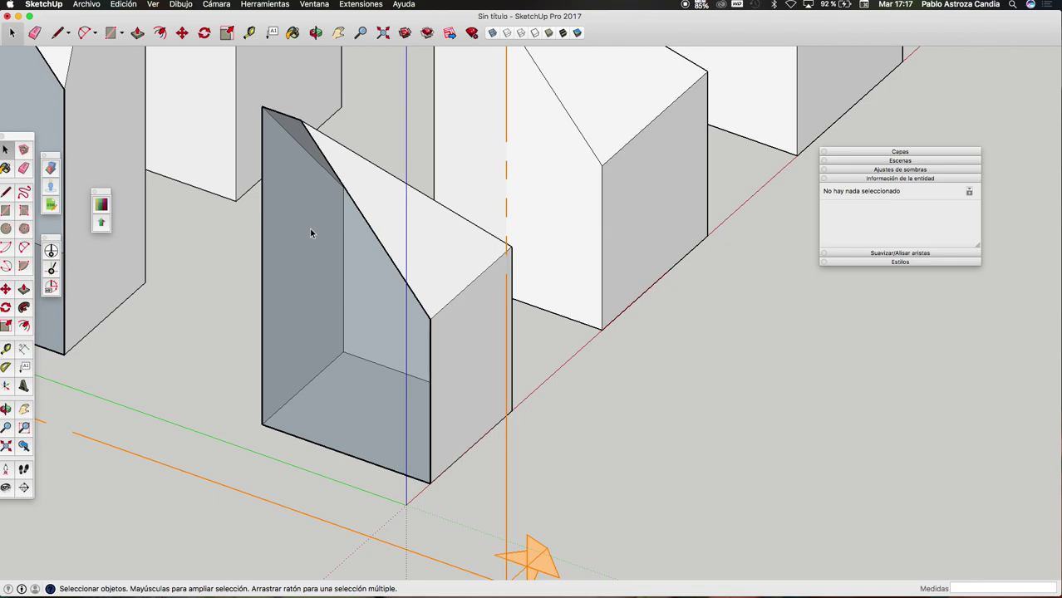
{"action": "left_click", "coordinate": [415, 255]}
{"action": "double_click", "coordinate": [426, 251]}
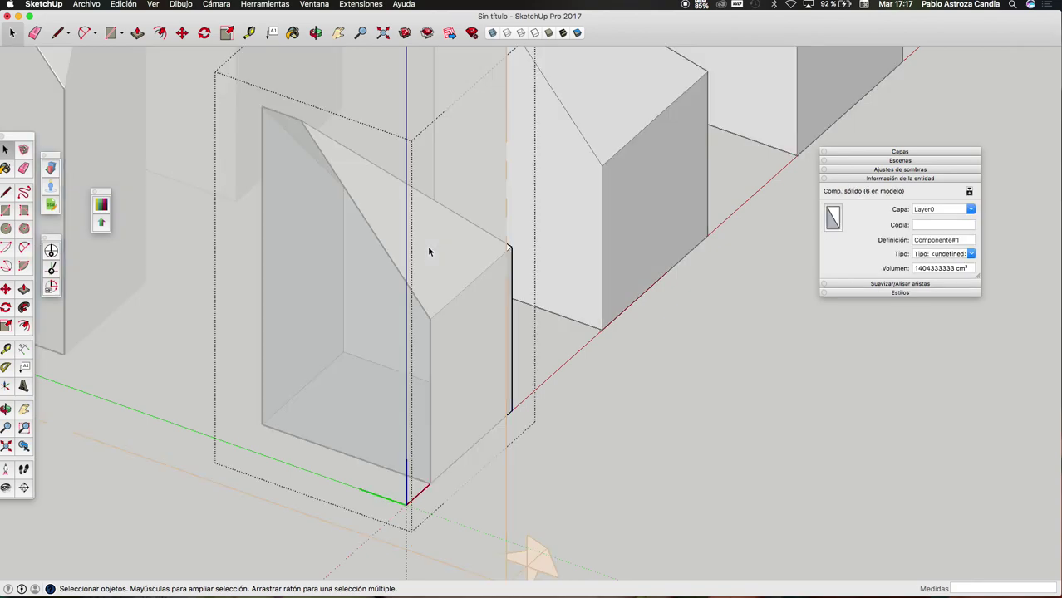
- Reverse the cut house's faces with Invertir caras, close the component, and delete the section plane
{"action": "right_click", "coordinate": [428, 250]}
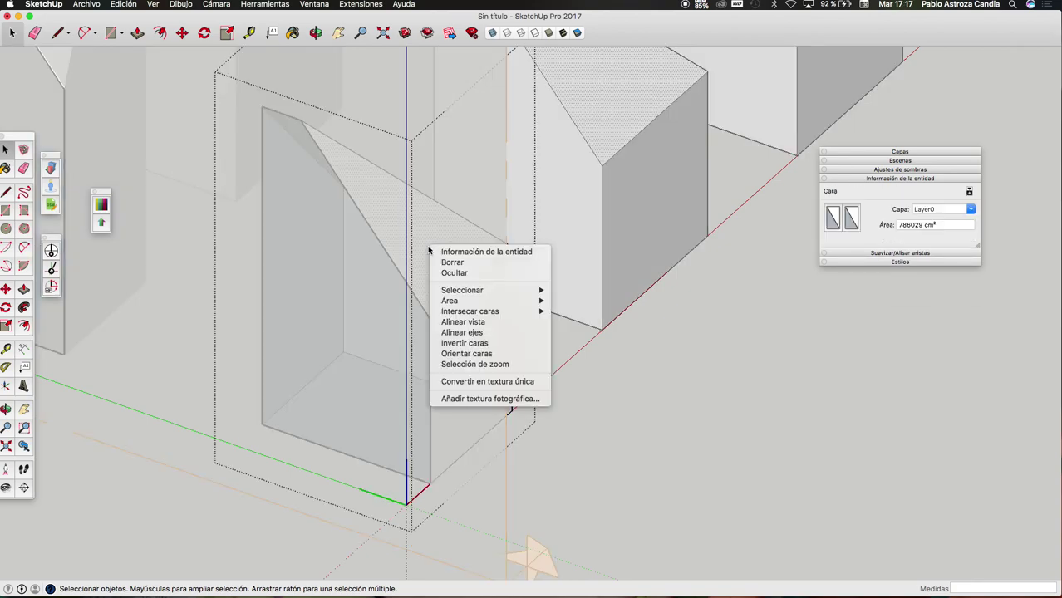
{"action": "left_click", "coordinate": [464, 343]}
{"action": "left_click", "coordinate": [708, 397]}
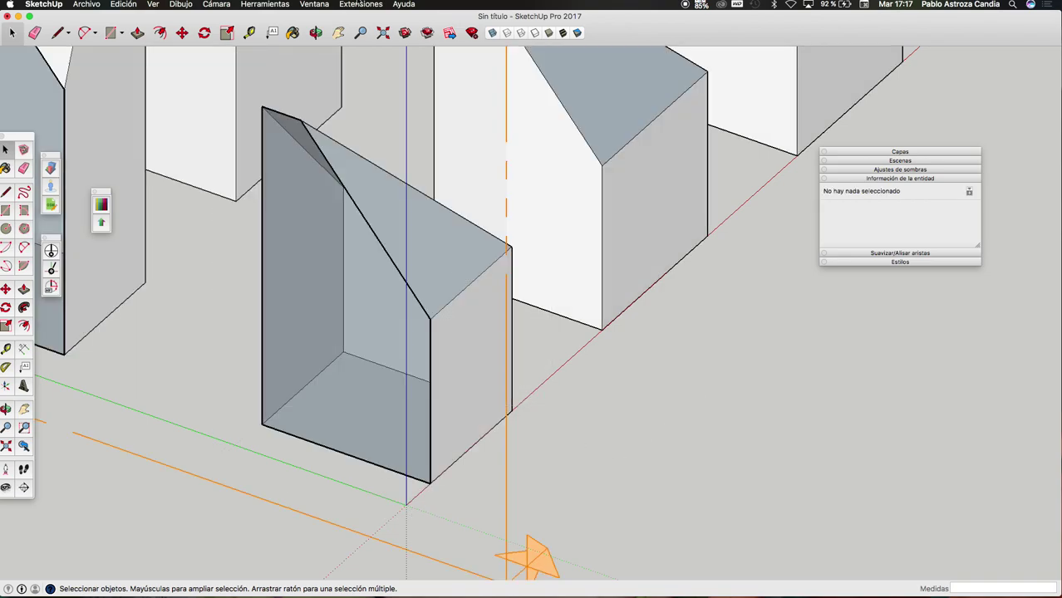
{"action": "left_click", "coordinate": [506, 472]}
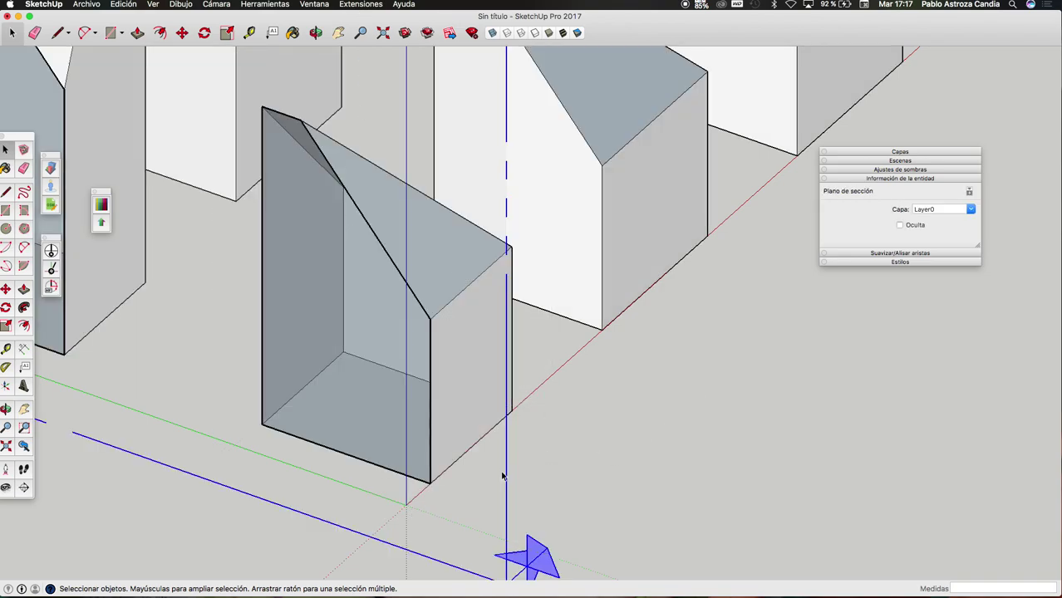
{"action": "key", "text": "Delete"}
- Zoom out and orbit around the building group to a lower, closer view
{"action": "scroll", "coordinate": [432, 375], "scroll_direction": "down", "scroll_amount": 5}
{"action": "scroll", "coordinate": [434, 363], "scroll_direction": "down", "scroll_amount": 3}
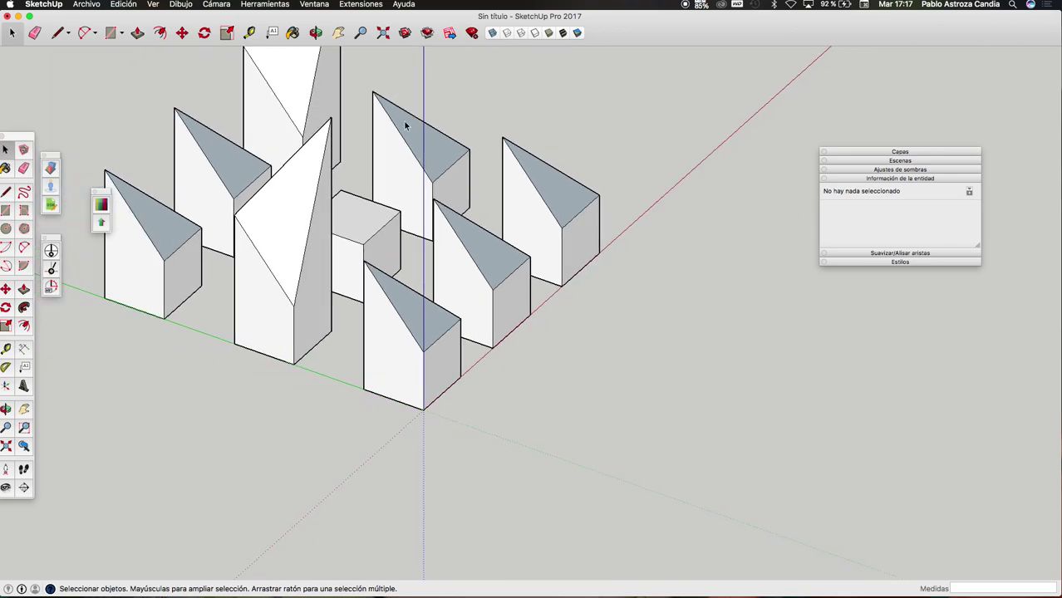
{"action": "left_click", "coordinate": [316, 33]}
{"action": "mouse_move", "coordinate": [616, 244]}
{"action": "left_mouse_down"}
{"action": "mouse_move", "coordinate": [229, 324]}
{"action": "mouse_move", "coordinate": [569, 268]}
{"action": "mouse_move", "coordinate": [589, 275]}
{"action": "mouse_move", "coordinate": [531, 309]}
{"action": "left_mouse_up"}
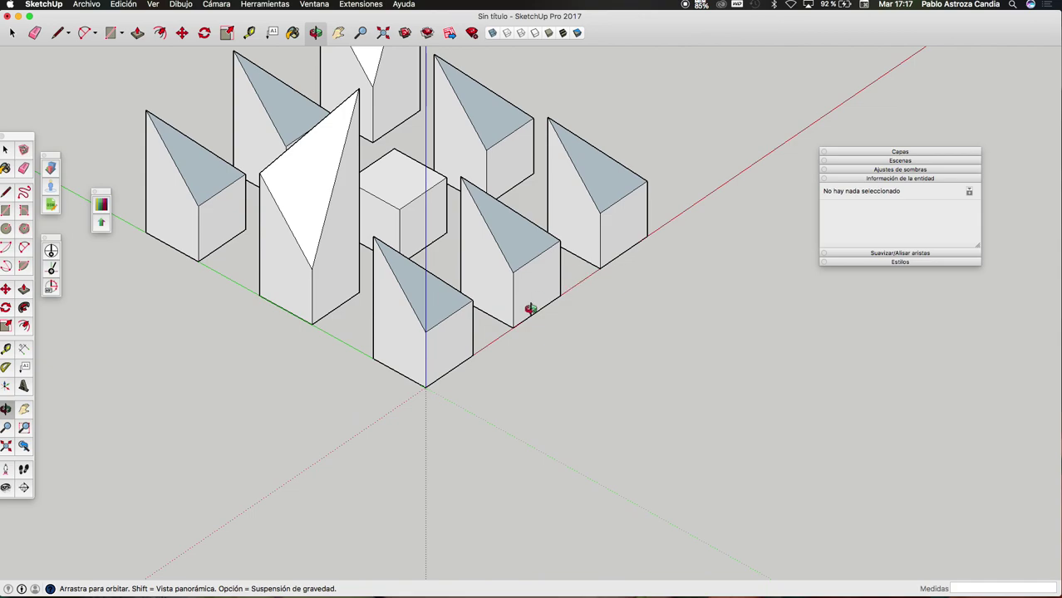
{"action": "mouse_move", "coordinate": [458, 270]}
{"action": "left_mouse_down"}
{"action": "mouse_move", "coordinate": [374, 299]}
{"action": "mouse_move", "coordinate": [462, 280]}
{"action": "mouse_move", "coordinate": [239, 249]}
{"action": "mouse_move", "coordinate": [426, 297]}
{"action": "mouse_move", "coordinate": [526, 206]}
{"action": "mouse_move", "coordinate": [78, 214]}
{"action": "left_mouse_up"}
{"action": "mouse_move", "coordinate": [427, 305]}
{"action": "left_mouse_down"}
{"action": "mouse_move", "coordinate": [429, 264]}
{"action": "mouse_move", "coordinate": [386, 230]}
{"action": "mouse_move", "coordinate": [565, 292]}
{"action": "mouse_move", "coordinate": [586, 290]}
{"action": "left_mouse_up"}
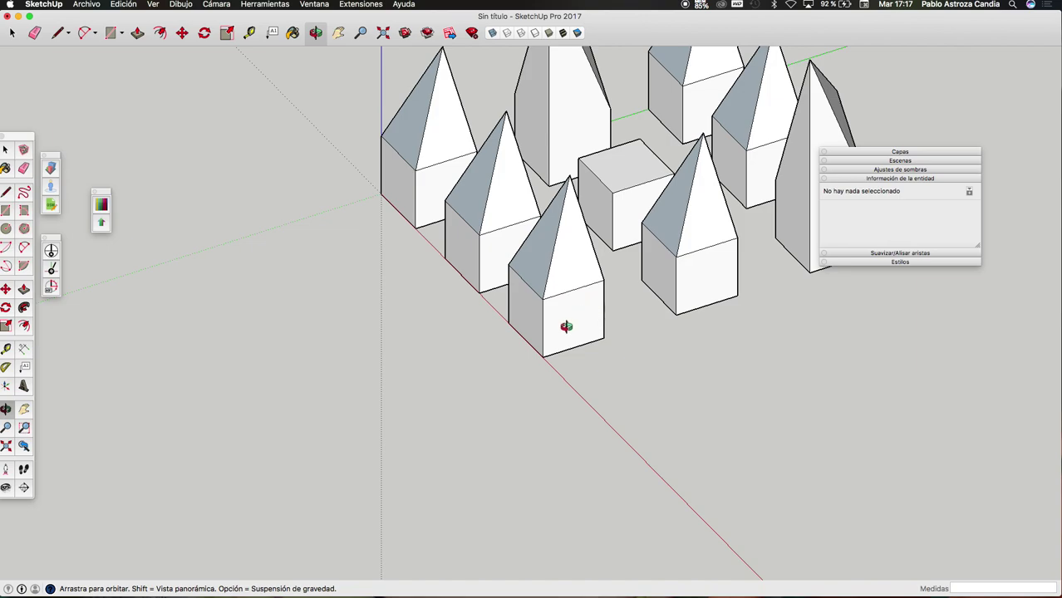
{"action": "left_click_drag", "start_coordinate": [546, 309], "coordinate": [553, 313]}
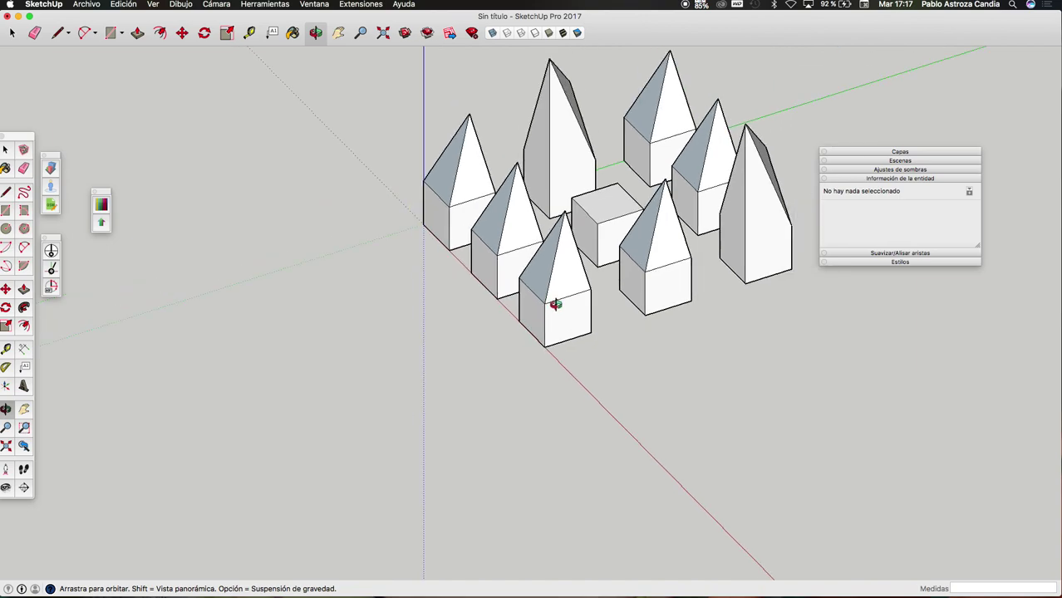
- Zoom in on the front spire building and select it
{"action": "scroll", "coordinate": [553, 313], "scroll_direction": "up", "scroll_amount": 2}
{"action": "scroll", "coordinate": [569, 285], "scroll_direction": "up", "scroll_amount": 2}
{"action": "scroll", "coordinate": [564, 282], "scroll_direction": "up", "scroll_amount": 3}
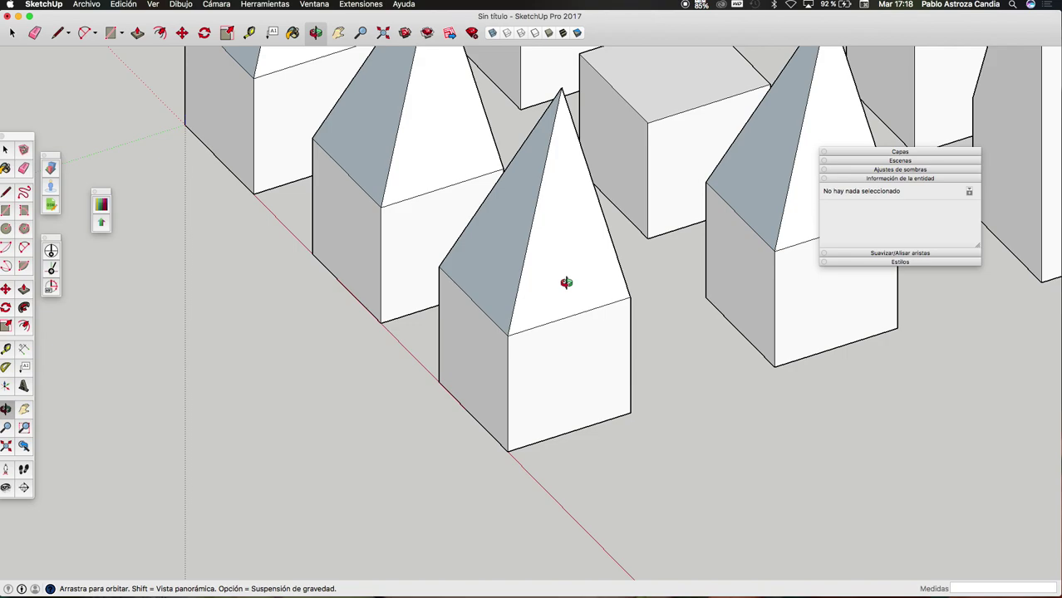
{"action": "middle_click_drag", "start_coordinate": [566, 283], "coordinate": [529, 271]}
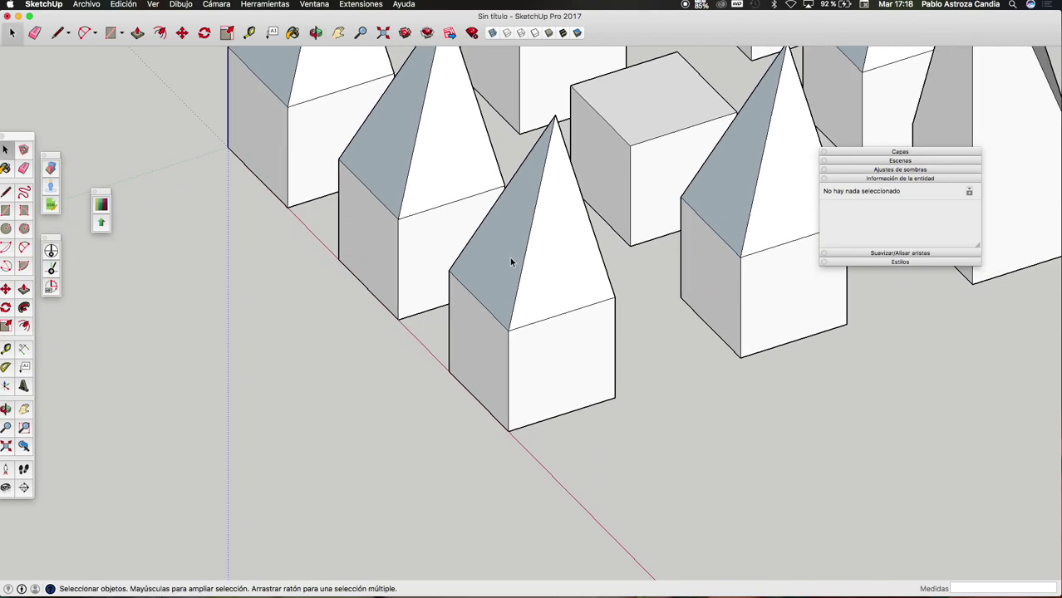
{"action": "left_click", "coordinate": [508, 256]}
- Open the front spire component and select its wall and roof faces
{"action": "scroll", "coordinate": [507, 252], "scroll_direction": "up", "scroll_amount": 2}
{"action": "scroll", "coordinate": [507, 251], "scroll_direction": "up", "scroll_amount": 2}
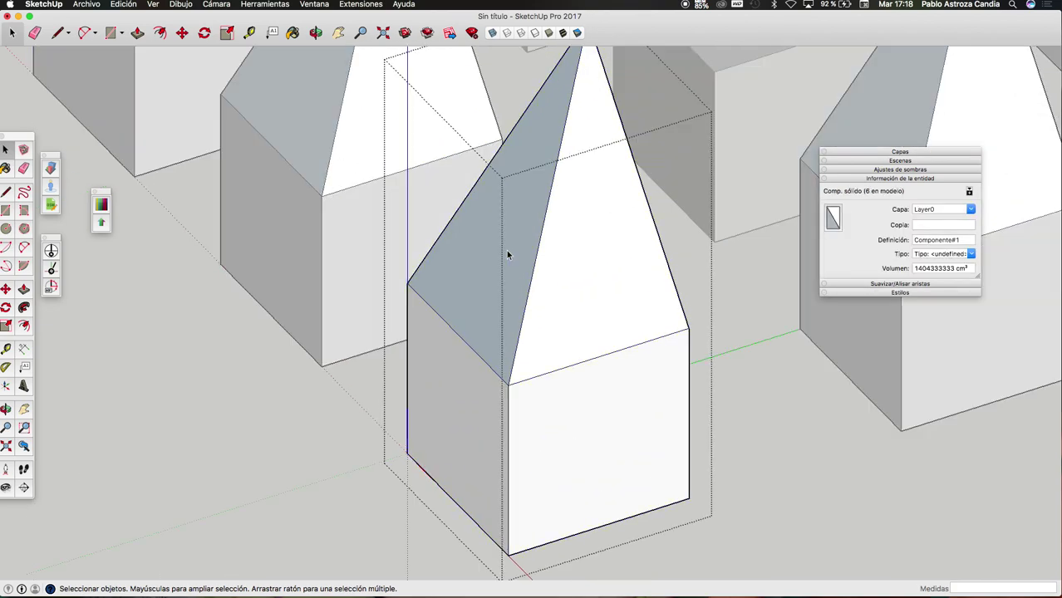
{"action": "double_click", "coordinate": [507, 251]}
{"action": "left_click", "coordinate": [559, 224]}
{"action": "left_click", "coordinate": [491, 391]}
{"action": "left_click", "coordinate": [536, 399]}
{"action": "left_click", "coordinate": [564, 328]}
{"action": "left_click", "coordinate": [511, 290]}
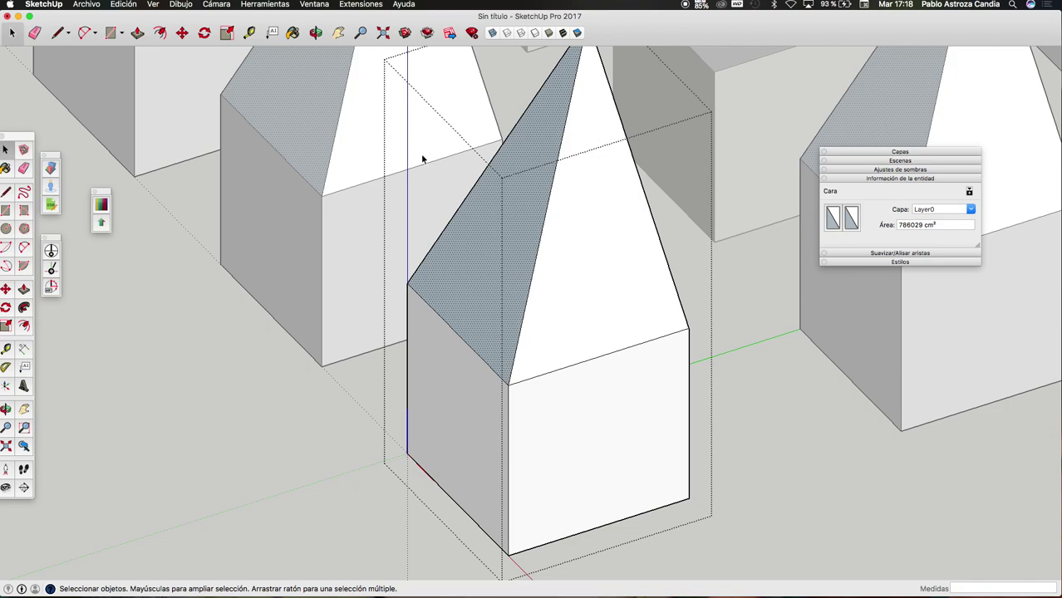
- Reverse the left roof face with Invertir caras and exit the component
{"action": "right_click", "coordinate": [485, 226]}
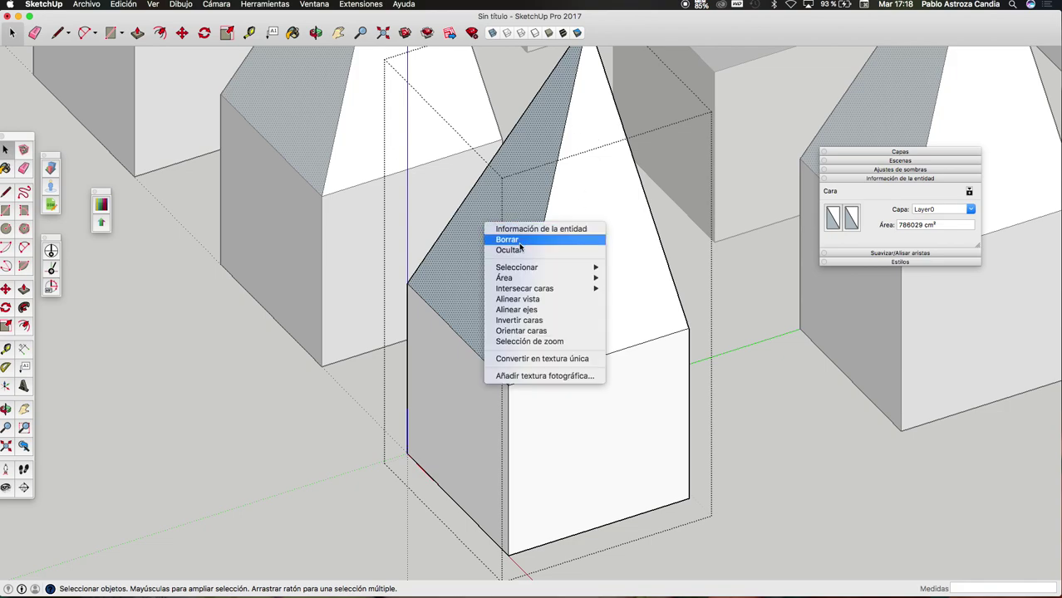
{"action": "left_click", "coordinate": [527, 320]}
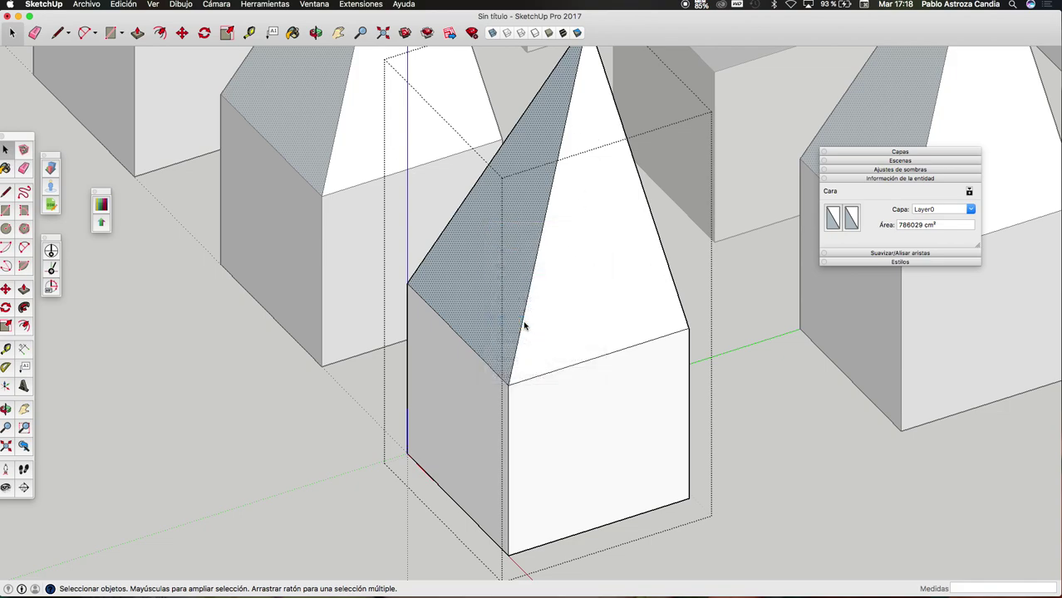
{"action": "left_click", "coordinate": [367, 372]}
{"action": "scroll", "coordinate": [368, 372], "scroll_direction": "down", "scroll_amount": 3}
{"action": "scroll", "coordinate": [447, 363], "scroll_direction": "down", "scroll_amount": 2}
{"action": "scroll", "coordinate": [447, 364], "scroll_direction": "down", "scroll_amount": 2}
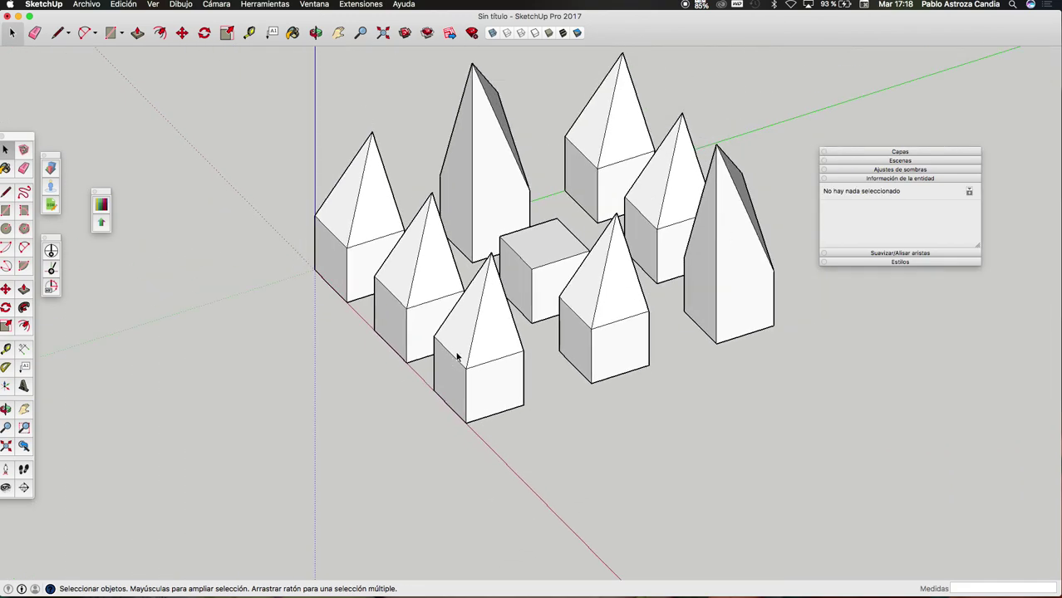
- Orbit and zoom around the building grid to view it from several angles
{"action": "left_click", "coordinate": [316, 32]}
{"action": "mouse_move", "coordinate": [664, 266]}
{"action": "left_mouse_down"}
{"action": "mouse_move", "coordinate": [600, 339]}
{"action": "mouse_move", "coordinate": [642, 332]}
{"action": "mouse_move", "coordinate": [603, 450]}
{"action": "mouse_move", "coordinate": [208, 408]}
{"action": "mouse_move", "coordinate": [609, 527]}
{"action": "mouse_move", "coordinate": [600, 349]}
{"action": "mouse_move", "coordinate": [562, 360]}
{"action": "mouse_move", "coordinate": [706, 339]}
{"action": "mouse_move", "coordinate": [685, 384]}
{"action": "mouse_move", "coordinate": [274, 383]}
{"action": "mouse_move", "coordinate": [910, 429]}
{"action": "mouse_move", "coordinate": [488, 422]}
{"action": "mouse_move", "coordinate": [785, 403]}
{"action": "mouse_move", "coordinate": [594, 356]}
{"action": "mouse_move", "coordinate": [462, 462]}
{"action": "mouse_move", "coordinate": [590, 330]}
{"action": "mouse_move", "coordinate": [675, 375]}
{"action": "left_mouse_up"}
{"action": "key", "text": "space"}
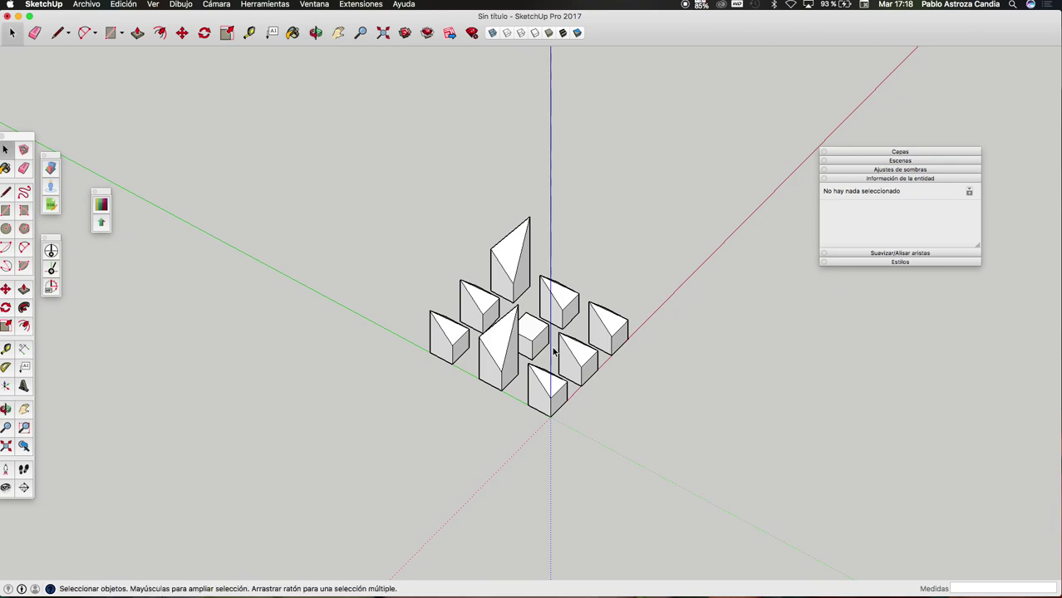
{"action": "scroll", "coordinate": [553, 351], "scroll_direction": "up", "scroll_amount": 3}
{"action": "scroll", "coordinate": [366, 205], "scroll_direction": "up", "scroll_amount": 2}
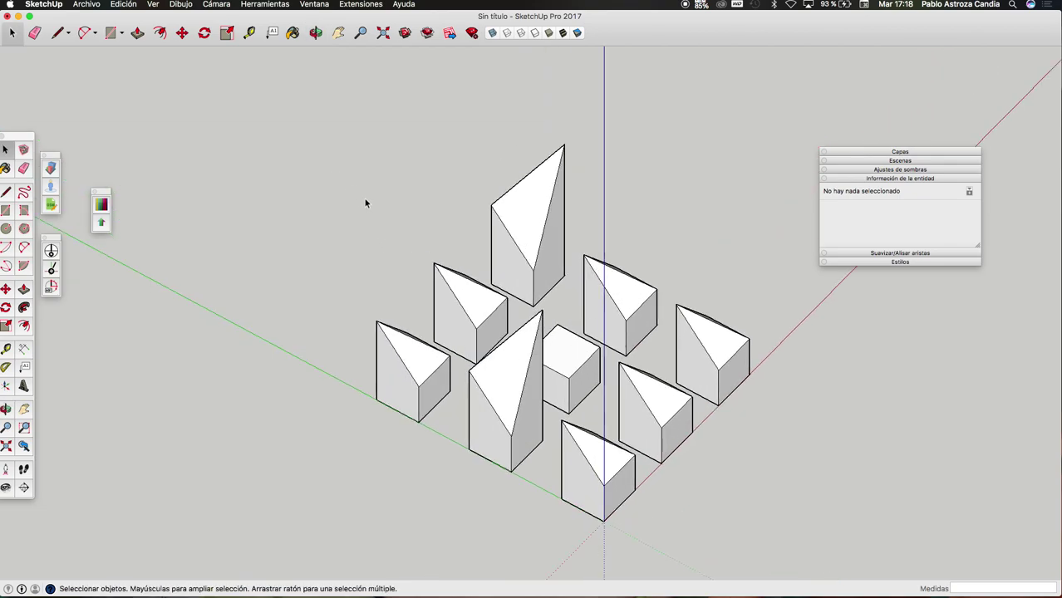
{"action": "left_click", "coordinate": [316, 33]}
{"action": "mouse_move", "coordinate": [384, 225]}
{"action": "left_mouse_down"}
{"action": "mouse_move", "coordinate": [501, 231]}
{"action": "mouse_move", "coordinate": [230, 185]}
{"action": "mouse_move", "coordinate": [398, 296]}
{"action": "mouse_move", "coordinate": [621, 173]}
{"action": "mouse_move", "coordinate": [311, 201]}
{"action": "left_mouse_up"}
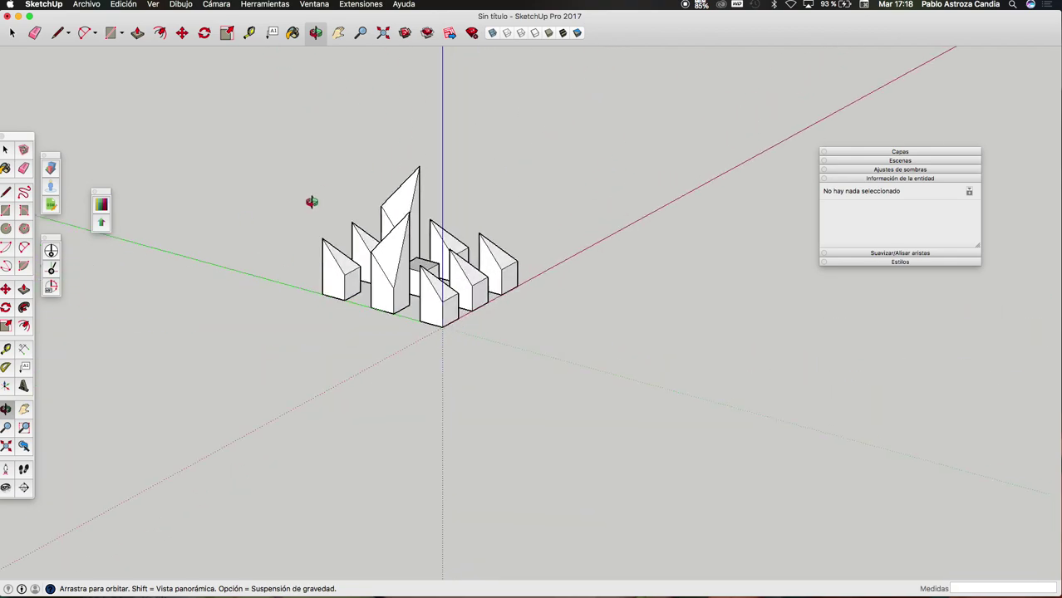
- Orbit to low and opposite-side views of the grid, then open the Cámara menu
{"action": "scroll", "coordinate": [444, 294], "scroll_direction": "up", "scroll_amount": 3}
{"action": "scroll", "coordinate": [463, 313], "scroll_direction": "up", "scroll_amount": 3}
{"action": "mouse_move", "coordinate": [463, 313]}
{"action": "left_mouse_down"}
{"action": "mouse_move", "coordinate": [150, 233]}
{"action": "mouse_move", "coordinate": [441, 344]}
{"action": "mouse_move", "coordinate": [336, 298]}
{"action": "mouse_move", "coordinate": [380, 297]}
{"action": "left_mouse_up"}
{"action": "scroll", "coordinate": [434, 339], "scroll_direction": "down", "scroll_amount": 3}
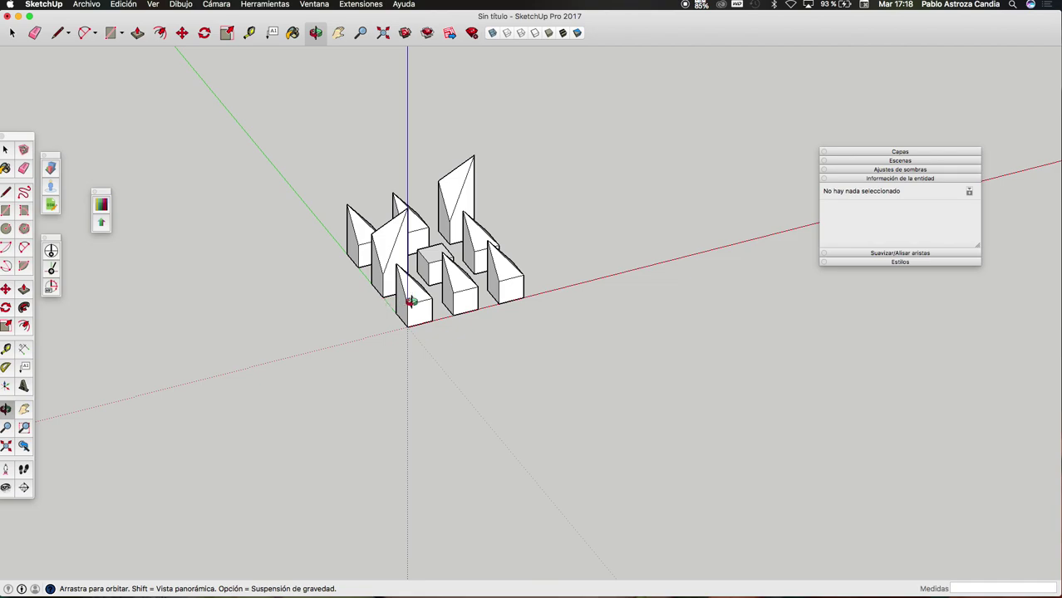
{"action": "mouse_move", "coordinate": [524, 234]}
{"action": "left_mouse_down"}
{"action": "mouse_move", "coordinate": [243, 237]}
{"action": "mouse_move", "coordinate": [552, 268]}
{"action": "left_mouse_up"}
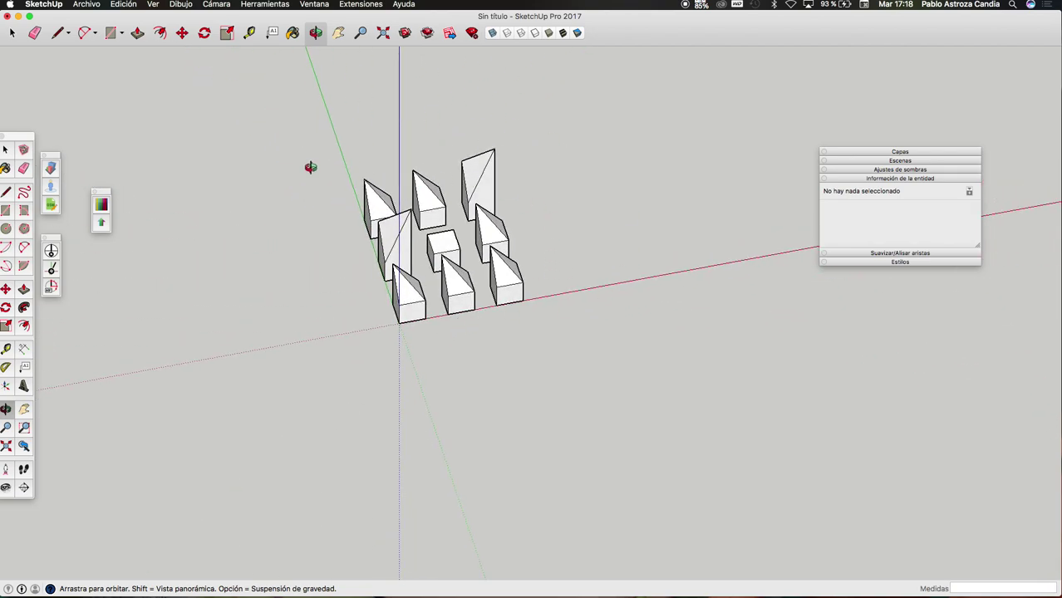
{"action": "mouse_move", "coordinate": [515, 193]}
{"action": "left_mouse_down"}
{"action": "mouse_move", "coordinate": [470, 213]}
{"action": "mouse_move", "coordinate": [458, 421]}
{"action": "mouse_move", "coordinate": [466, 224]}
{"action": "left_mouse_up"}
{"action": "left_click", "coordinate": [208, 4]}
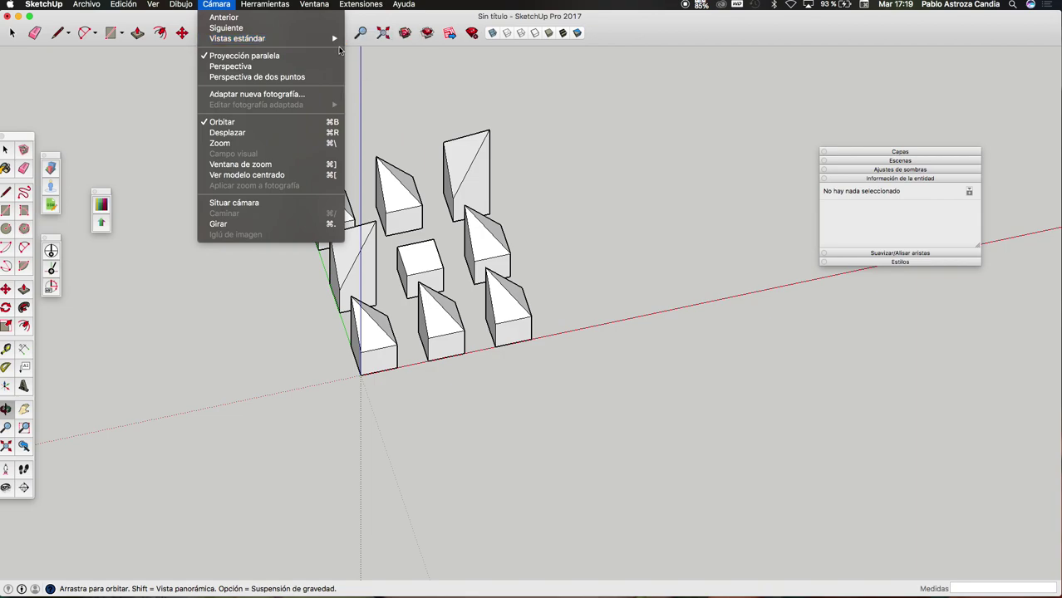
- Close the camera menu, orbit for a clearer view, and select the central cube
{"action": "left_click", "coordinate": [271, 289]}
{"action": "left_click_drag", "start_coordinate": [310, 321], "coordinate": [436, 266]}
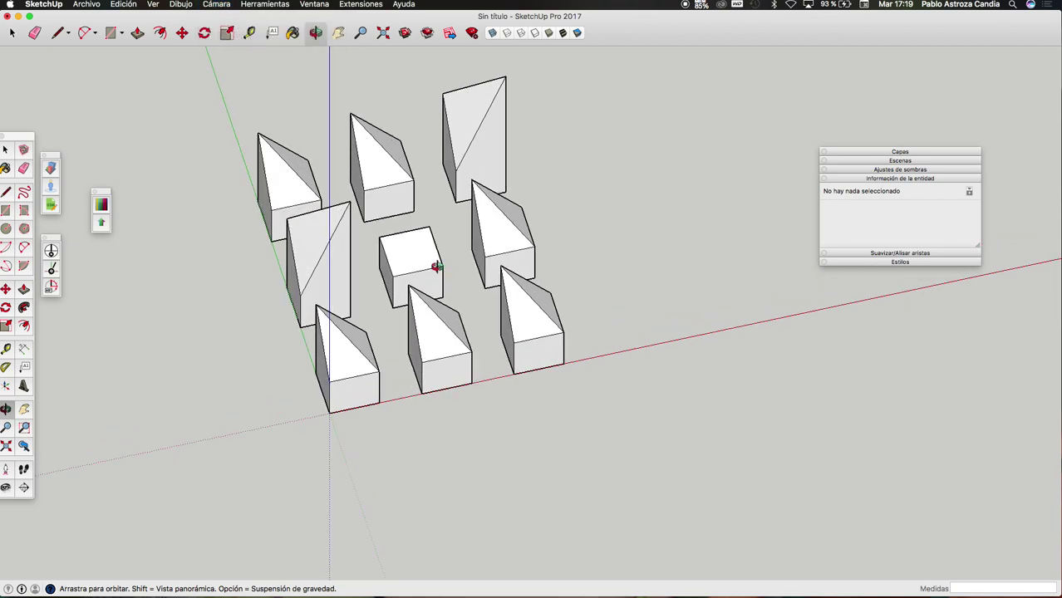
{"action": "key", "text": "space"}
{"action": "left_click", "coordinate": [428, 270]}
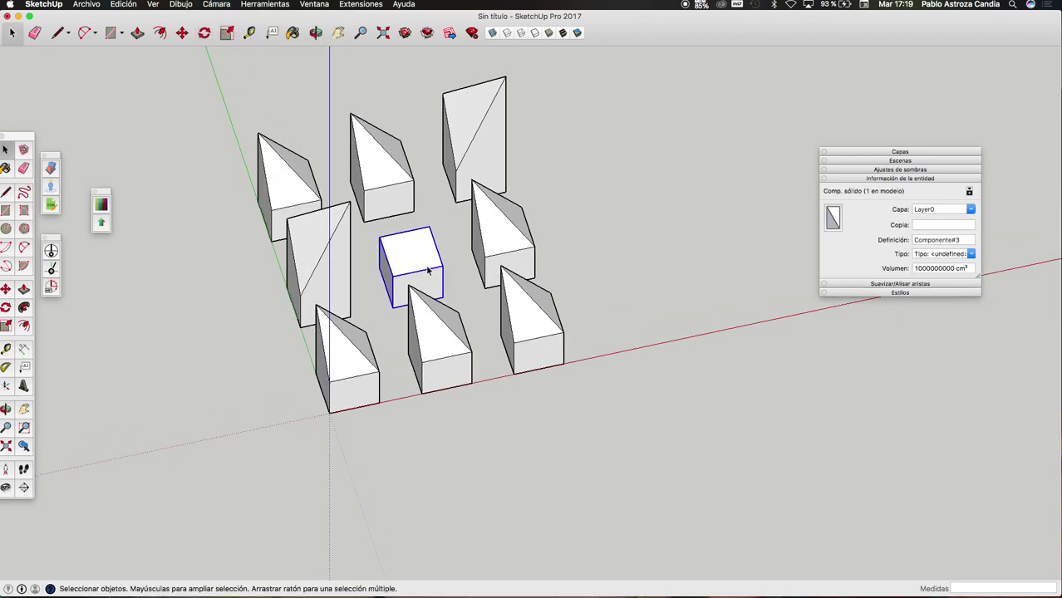
- Copy the central cube with Move and Option, placing the copy in front of the grid
{"action": "key", "text": "m"}
{"action": "left_click", "coordinate": [400, 308]}
{"action": "scroll", "coordinate": [411, 237], "scroll_direction": "down", "scroll_amount": 3}
{"action": "scroll", "coordinate": [432, 316], "scroll_direction": "down", "scroll_amount": 2}
{"action": "key", "text": "alt"}
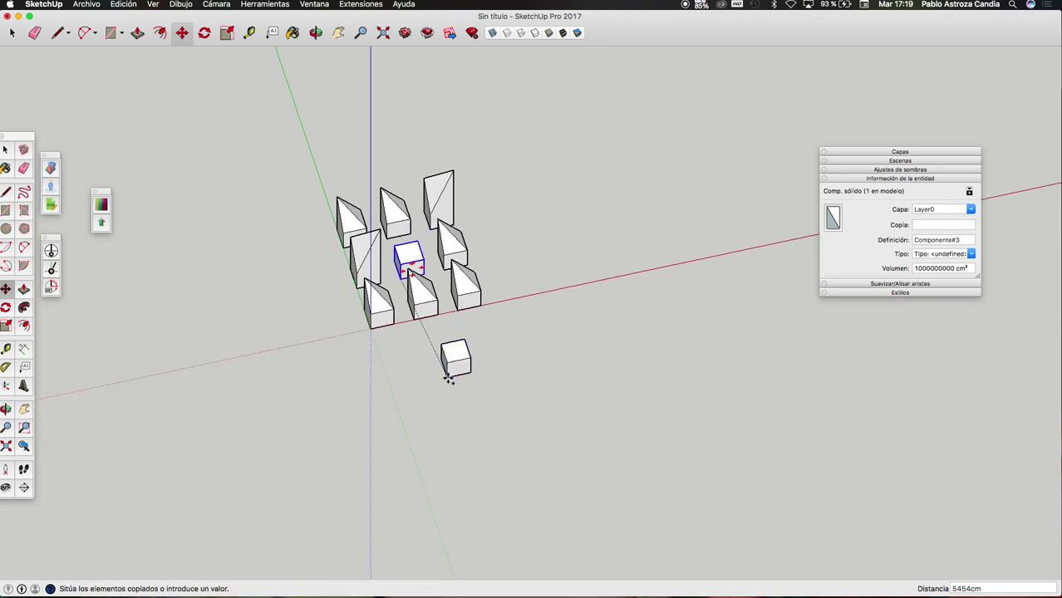
{"action": "left_click", "coordinate": [447, 379]}
{"action": "key", "text": "space"}
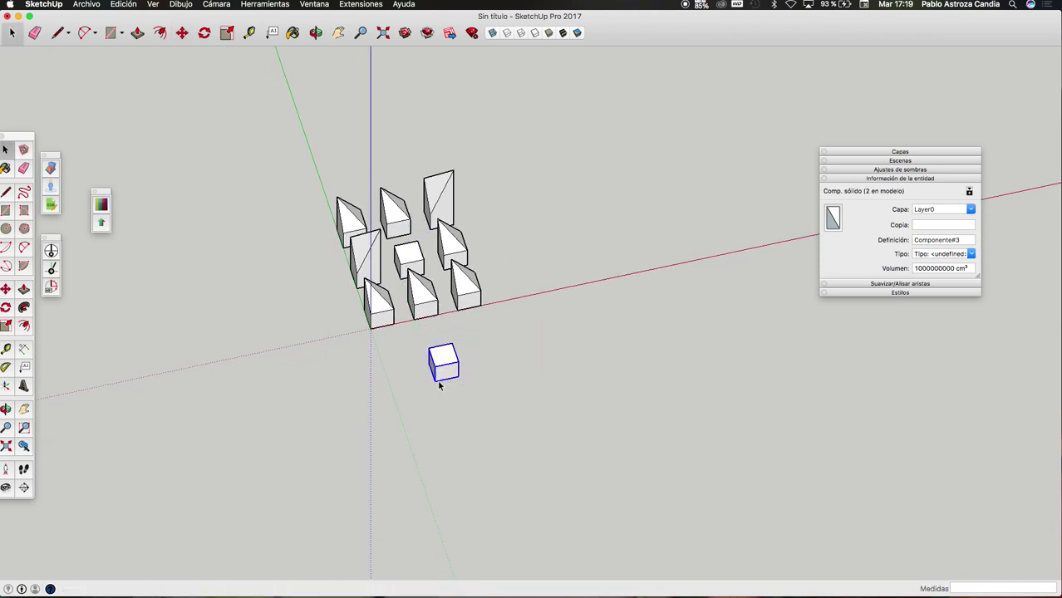
- Zoom in on the cube copy and open the Cámara standard views
{"action": "scroll", "coordinate": [451, 387], "scroll_direction": "up", "scroll_amount": 2}
{"action": "scroll", "coordinate": [451, 387], "scroll_direction": "up", "scroll_amount": 3}
{"action": "scroll", "coordinate": [462, 384], "scroll_direction": "up", "scroll_amount": 2}
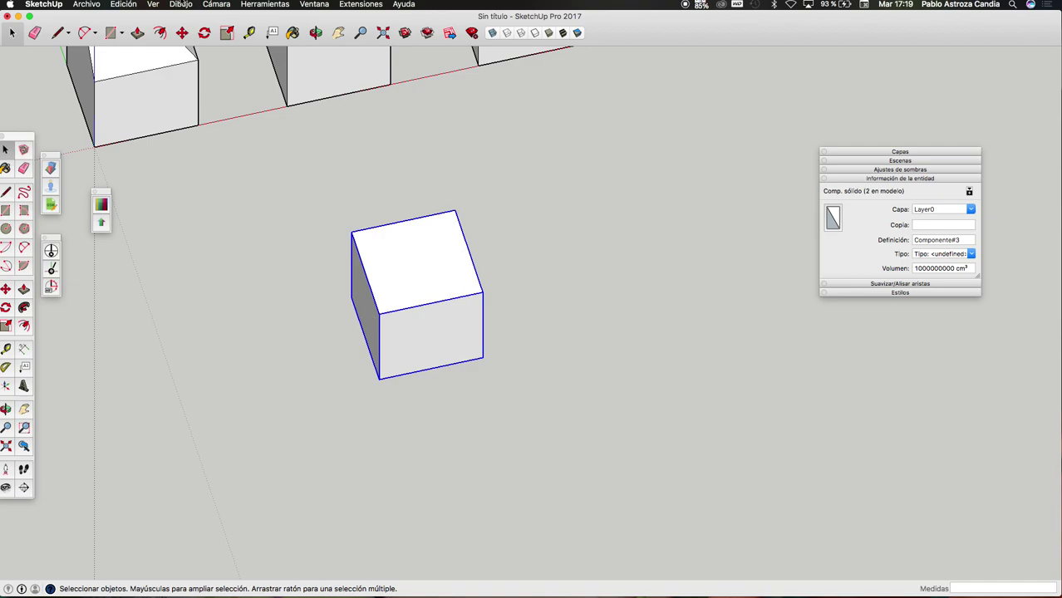
{"action": "left_click", "coordinate": [209, 5]}
{"action": "mouse_move", "coordinate": [237, 38]}
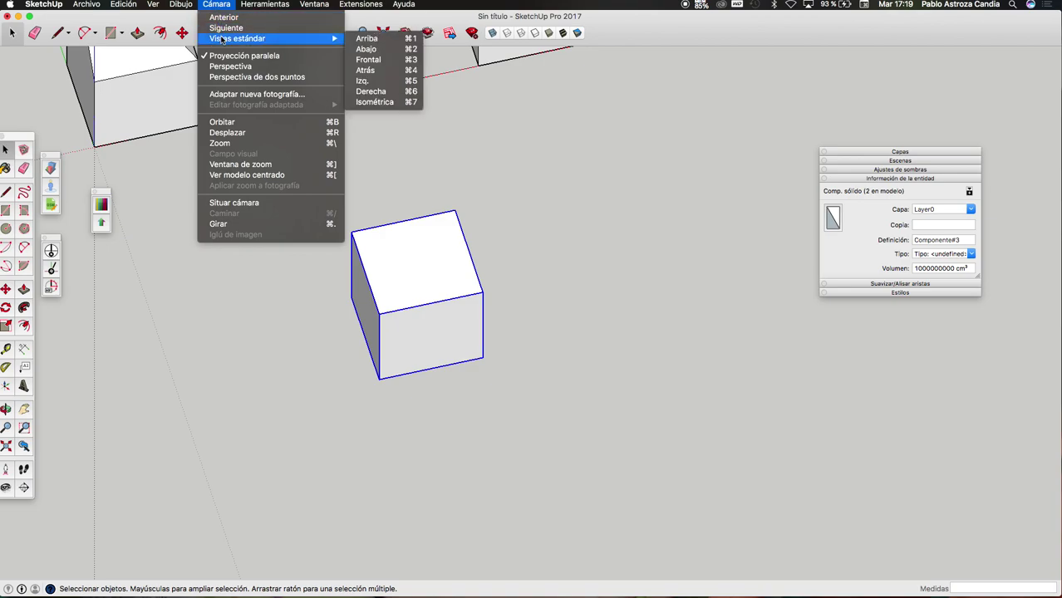
- Switch to a straight-down standard view and zoom in and out on the model
{"action": "left_click", "coordinate": [366, 39]}
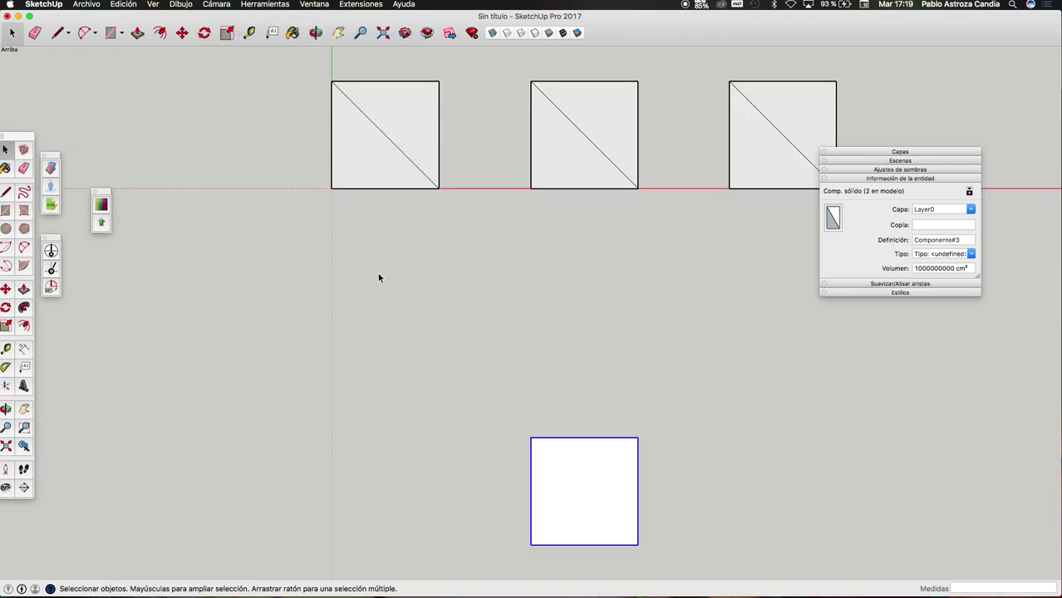
{"action": "scroll", "coordinate": [323, 326], "scroll_direction": "down", "scroll_amount": 5}
{"action": "scroll", "coordinate": [308, 339], "scroll_direction": "down", "scroll_amount": 1}
{"action": "scroll", "coordinate": [315, 336], "scroll_direction": "down", "scroll_amount": 1}
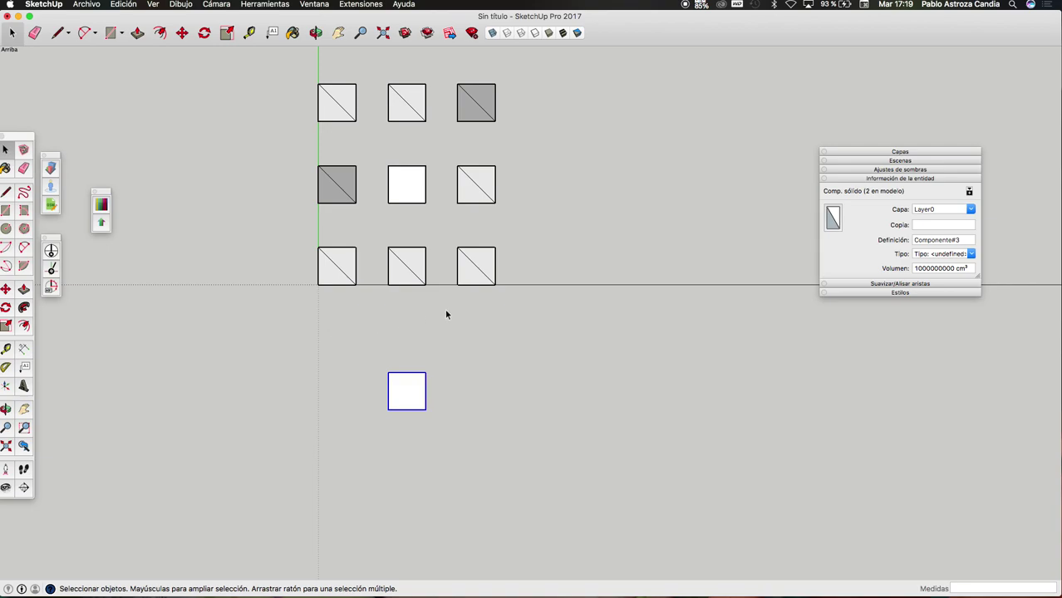
{"action": "scroll", "coordinate": [489, 296], "scroll_direction": "up", "scroll_amount": 2}
{"action": "scroll", "coordinate": [363, 223], "scroll_direction": "down", "scroll_amount": 1}
{"action": "scroll", "coordinate": [363, 223], "scroll_direction": "down", "scroll_amount": 1}
{"action": "scroll", "coordinate": [392, 51], "scroll_direction": "up", "scroll_amount": 1}
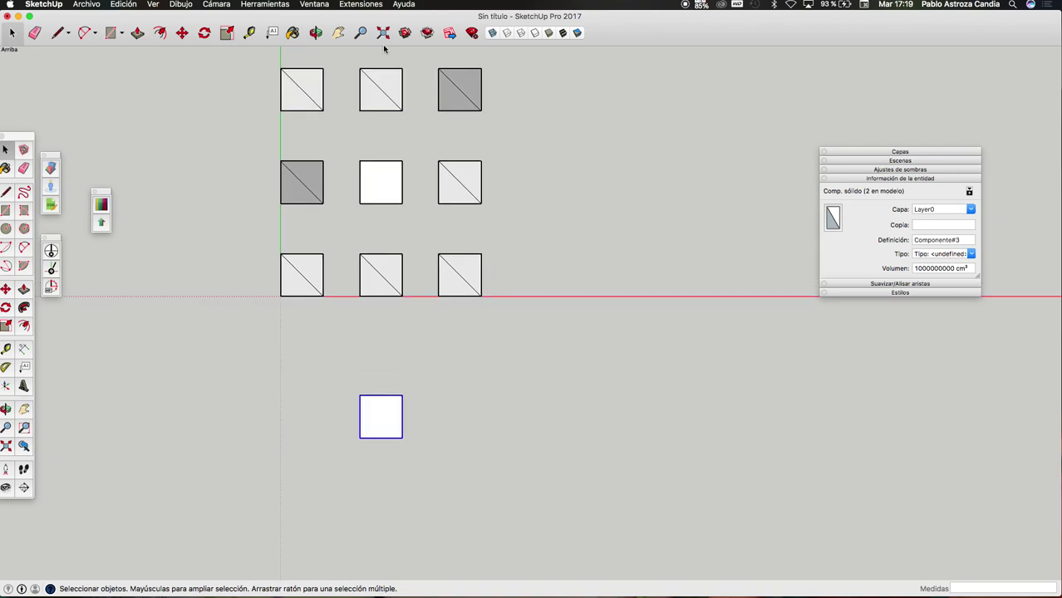
- View the buildings from Abajo, then switch to the Frontal view
{"action": "left_click", "coordinate": [232, 5]}
{"action": "mouse_move", "coordinate": [237, 38]}
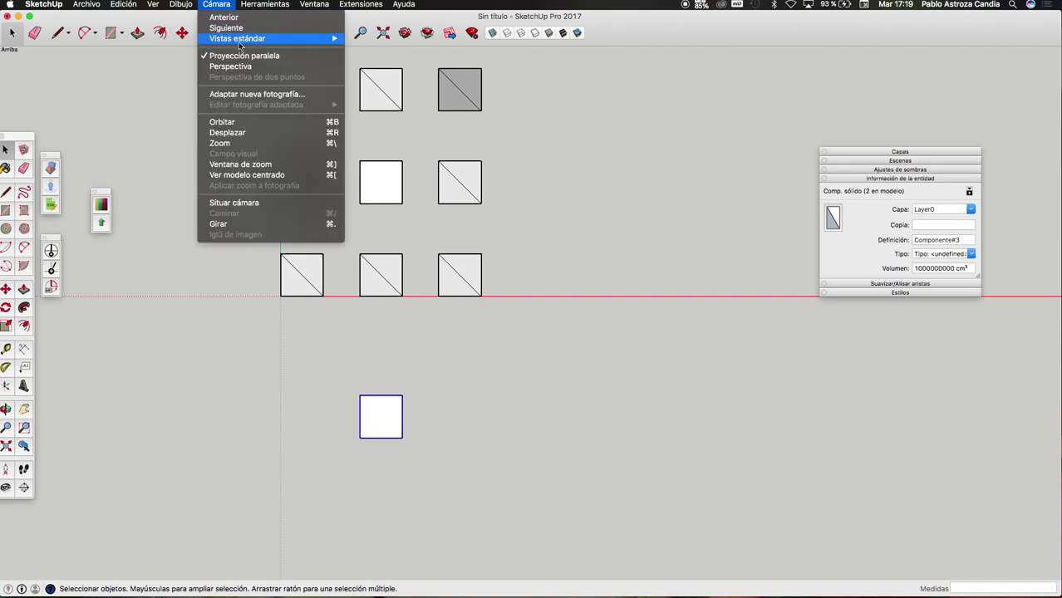
{"action": "left_click", "coordinate": [367, 49]}
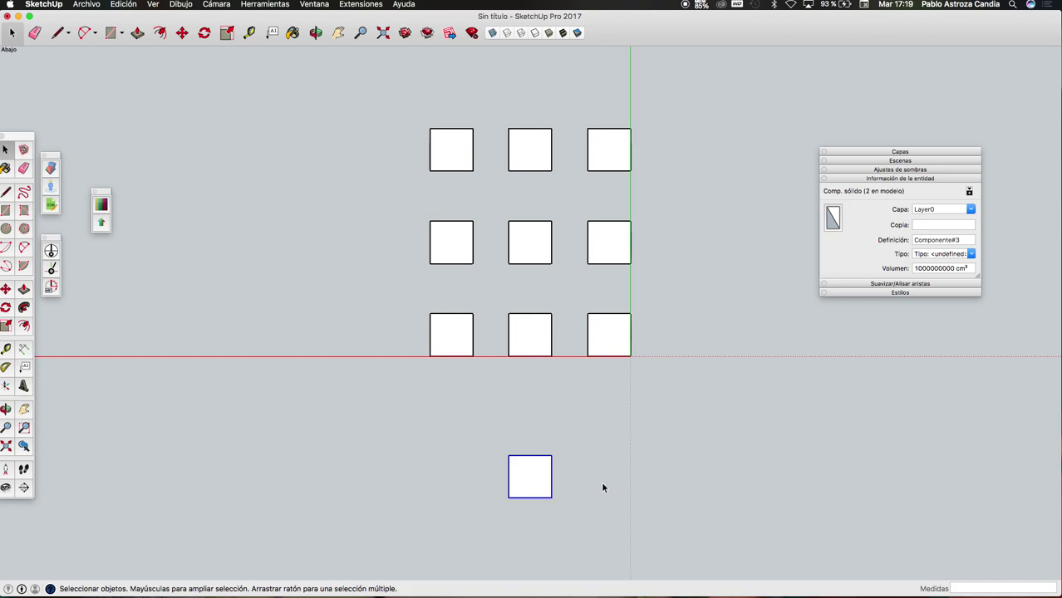
{"action": "left_click", "coordinate": [221, 5]}
{"action": "mouse_move", "coordinate": [238, 38]}
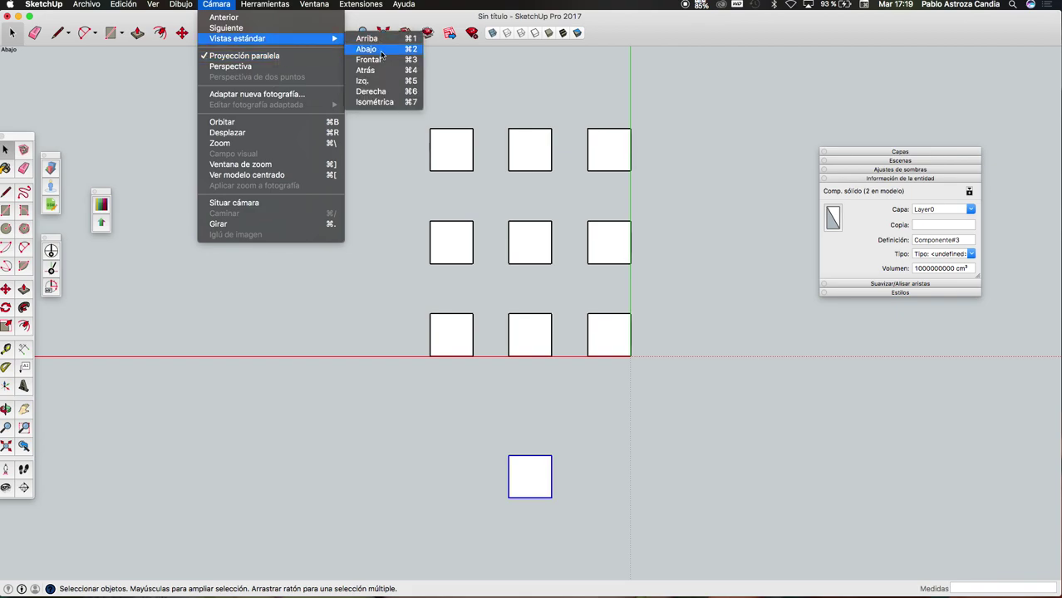
{"action": "left_click", "coordinate": [378, 59]}
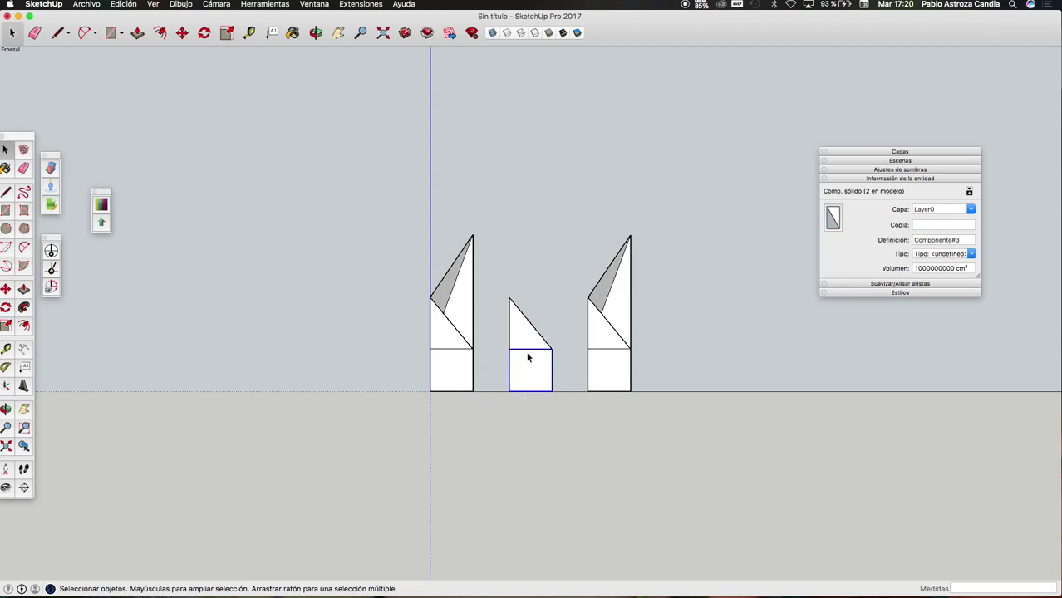
- Orbit briefly, snap back to the front view, then choose the Isométrica view
{"action": "left_click", "coordinate": [316, 31]}
{"action": "mouse_move", "coordinate": [571, 327]}
{"action": "left_mouse_down"}
{"action": "mouse_move", "coordinate": [519, 330]}
{"action": "mouse_move", "coordinate": [634, 336]}
{"action": "left_mouse_up"}
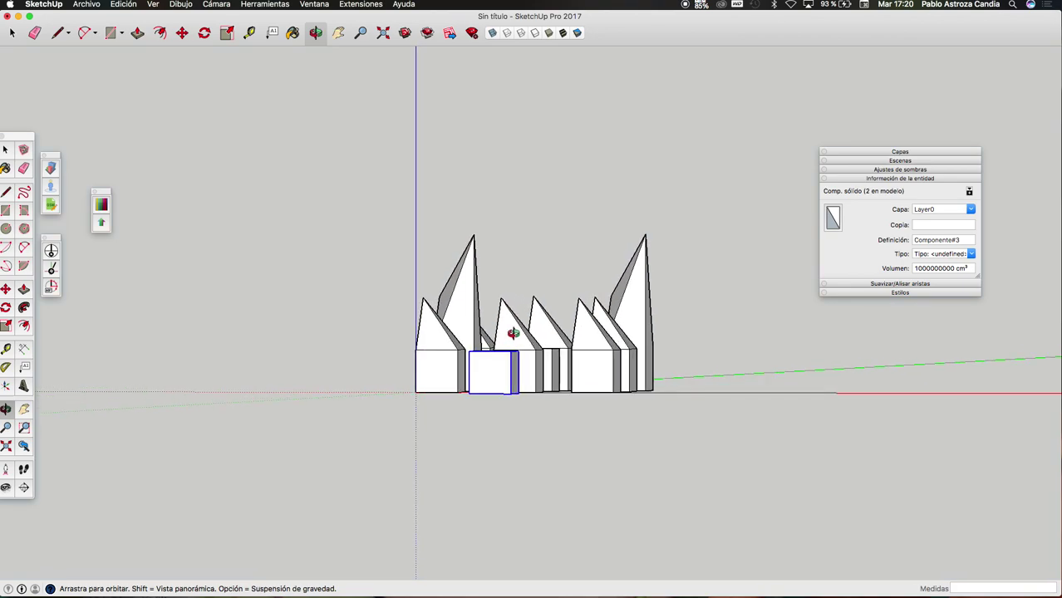
{"action": "key", "text": "super+3"}
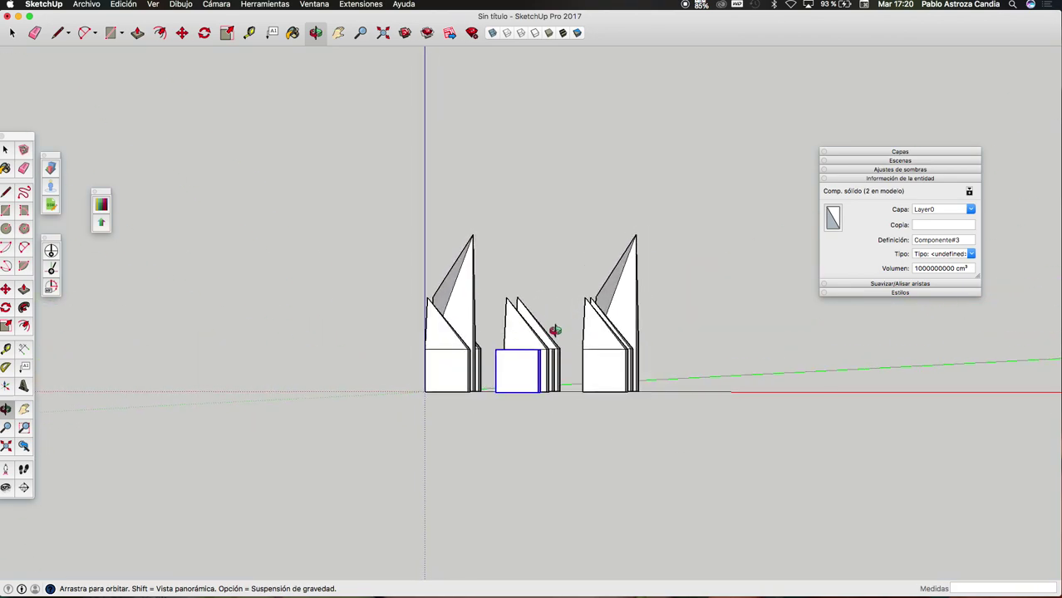
{"action": "mouse_move", "coordinate": [571, 329]}
{"action": "left_mouse_down"}
{"action": "mouse_move", "coordinate": [565, 375]}
{"action": "mouse_move", "coordinate": [515, 417]}
{"action": "left_mouse_up"}
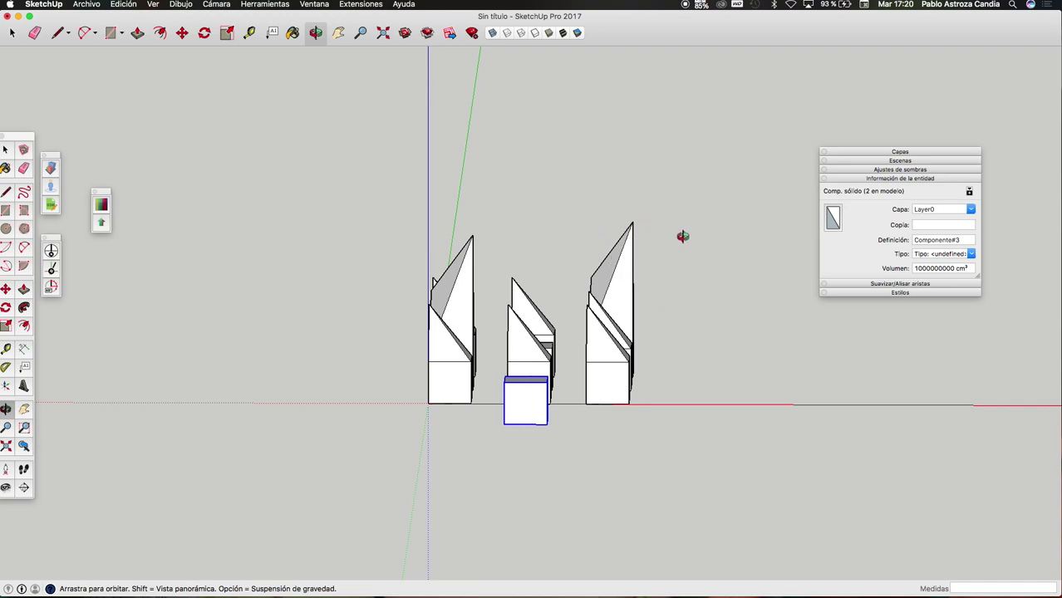
{"action": "left_click_drag", "start_coordinate": [592, 362], "coordinate": [595, 363]}
{"action": "key", "text": "super+3"}
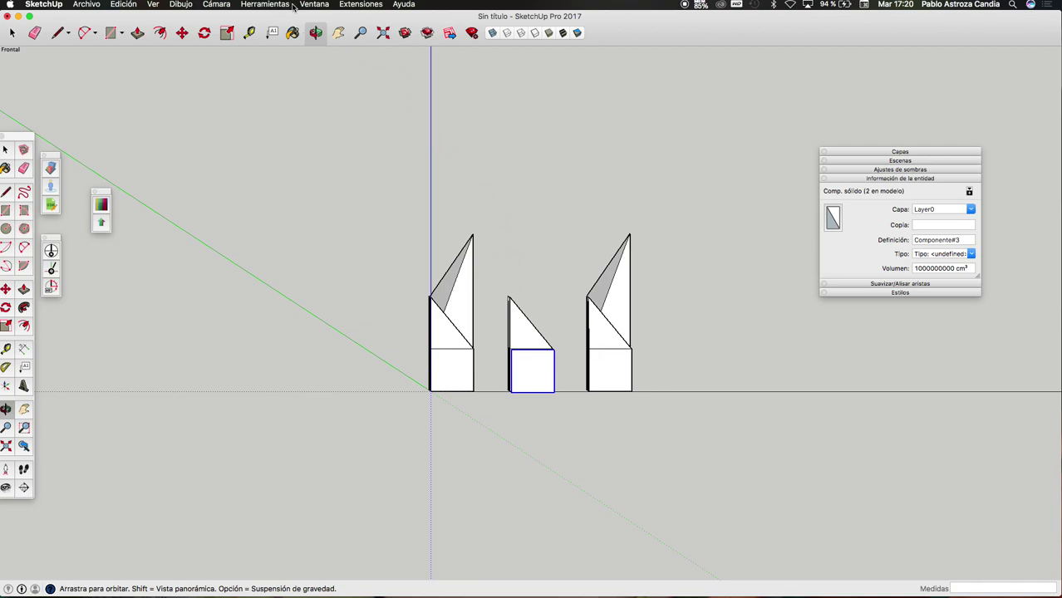
{"action": "left_click", "coordinate": [206, 4]}
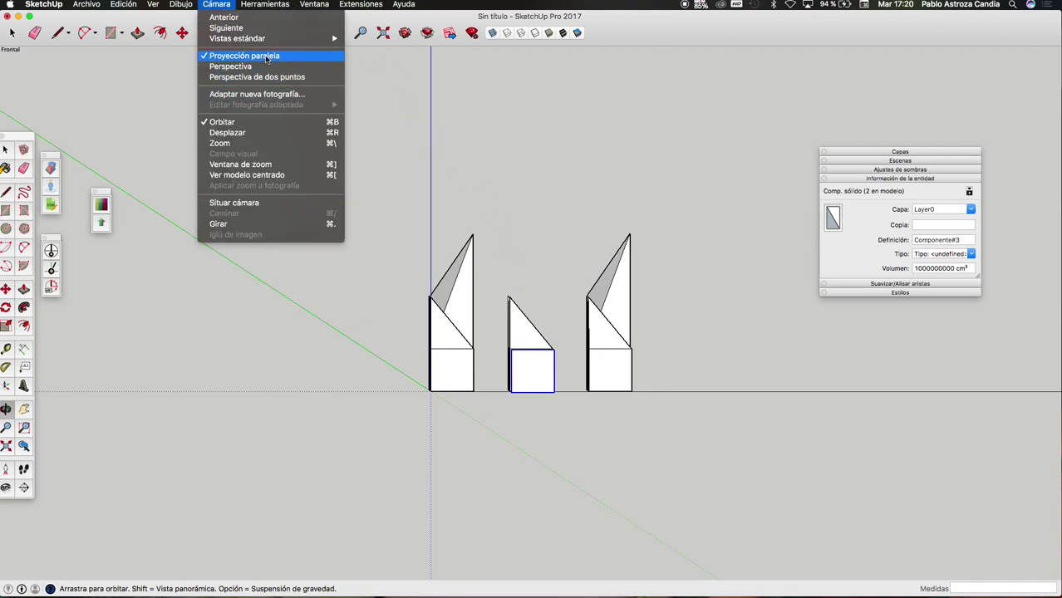
{"action": "mouse_move", "coordinate": [250, 38]}
{"action": "left_click", "coordinate": [383, 102]}
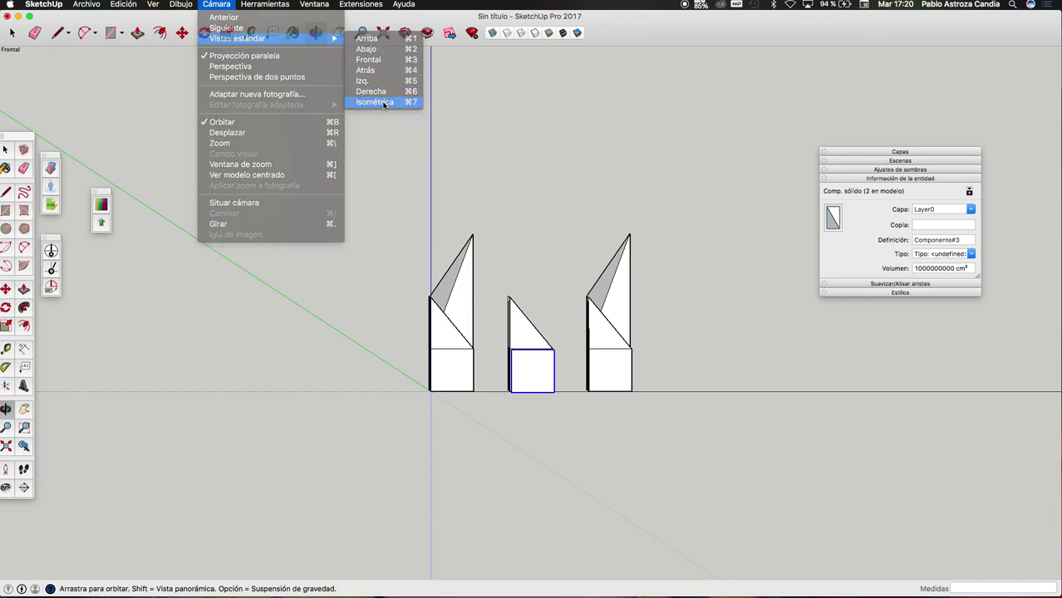
- Orbit around the grid of spired buildings from front-on and high angles
{"action": "key", "text": "space"}
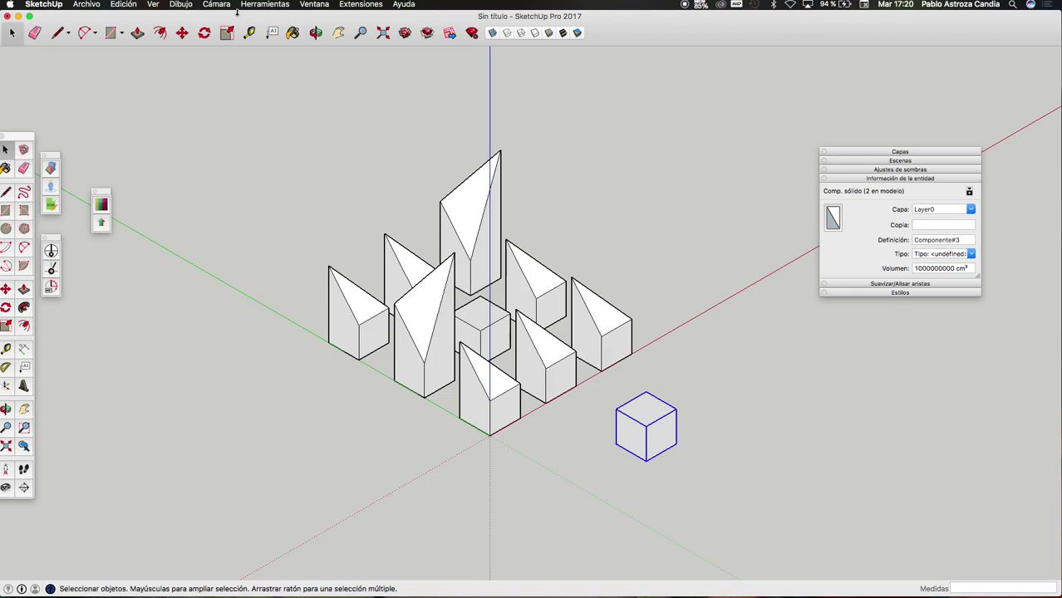
{"action": "left_click", "coordinate": [316, 32]}
{"action": "left_click_drag", "start_coordinate": [510, 320], "coordinate": [425, 347]}
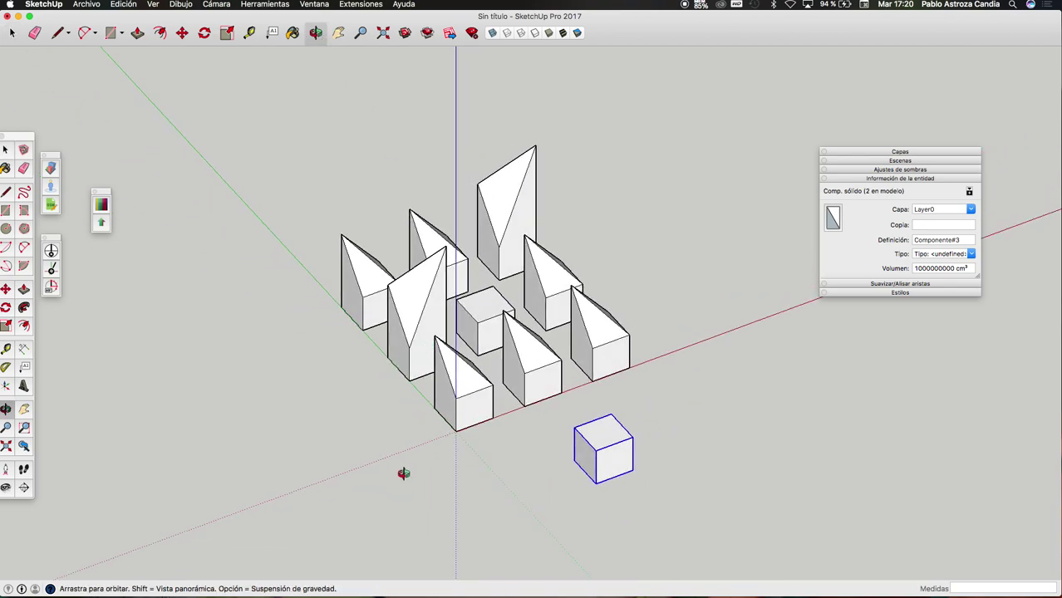
{"action": "mouse_move", "coordinate": [498, 462]}
{"action": "left_mouse_down"}
{"action": "mouse_move", "coordinate": [635, 292]}
{"action": "mouse_move", "coordinate": [619, 214]}
{"action": "mouse_move", "coordinate": [600, 216]}
{"action": "mouse_move", "coordinate": [652, 185]}
{"action": "mouse_move", "coordinate": [588, 217]}
{"action": "left_mouse_up"}
{"action": "mouse_move", "coordinate": [408, 365]}
{"action": "left_mouse_down"}
{"action": "mouse_move", "coordinate": [486, 390]}
{"action": "mouse_move", "coordinate": [434, 380]}
{"action": "left_mouse_up"}
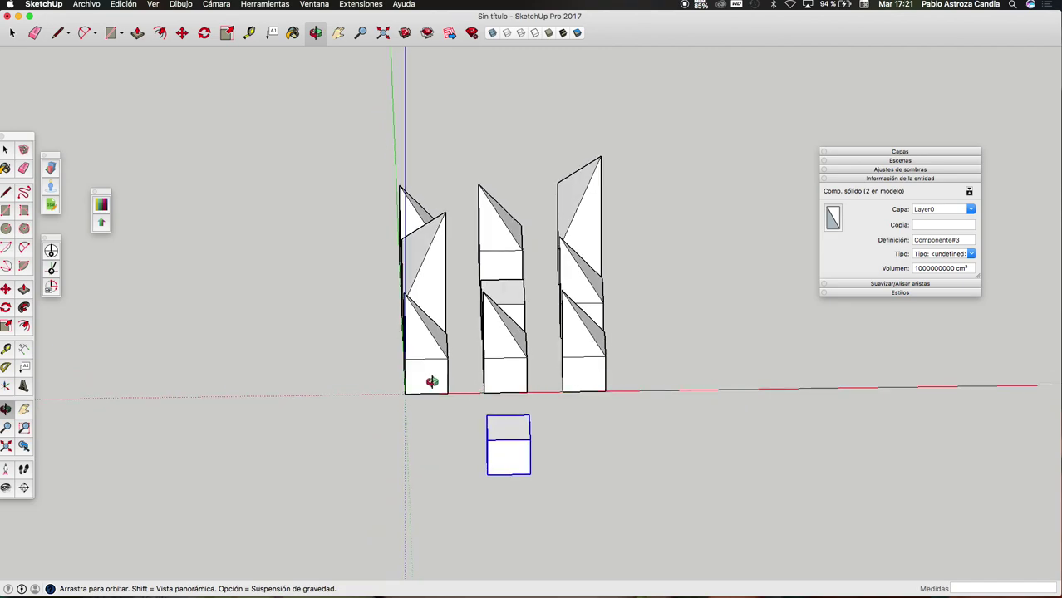
{"action": "mouse_move", "coordinate": [613, 423]}
{"action": "left_mouse_down"}
{"action": "mouse_move", "coordinate": [498, 422]}
{"action": "mouse_move", "coordinate": [480, 440]}
{"action": "left_mouse_up"}
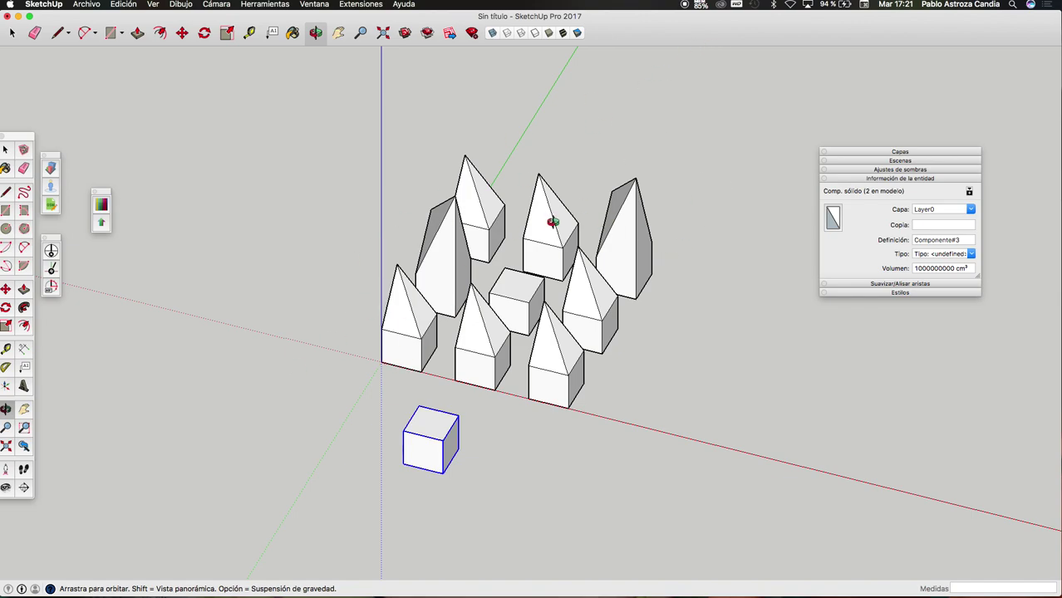
{"action": "mouse_move", "coordinate": [290, 429]}
{"action": "left_mouse_down"}
{"action": "mouse_move", "coordinate": [589, 468]}
{"action": "mouse_move", "coordinate": [505, 471]}
{"action": "mouse_move", "coordinate": [559, 475]}
{"action": "left_mouse_up"}
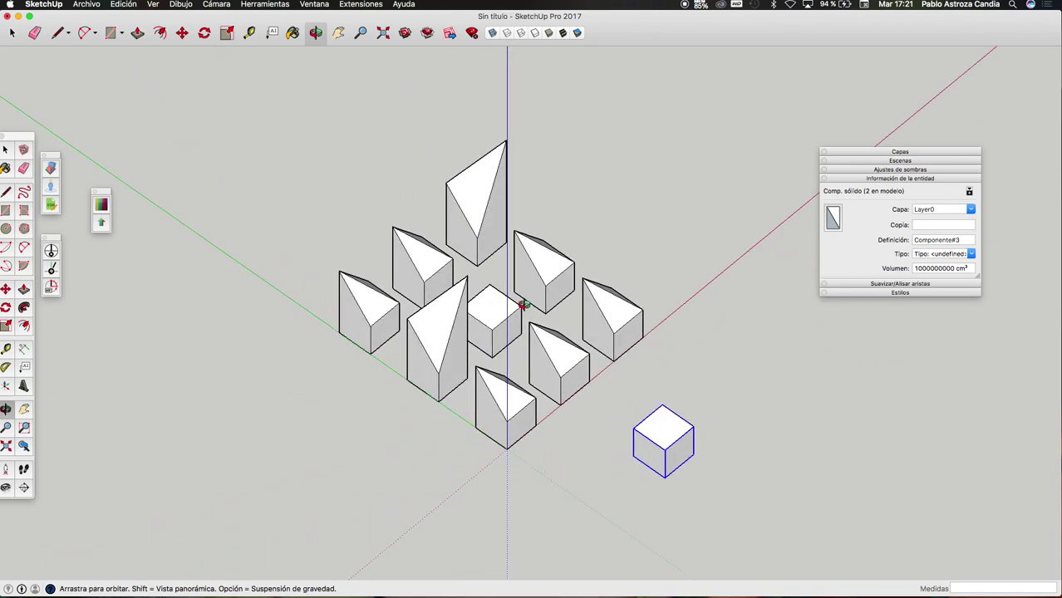
- Repeatedly reset the camera to Isométrica, orbiting between resets to see the spires sideways
{"action": "left_click", "coordinate": [214, 4]}
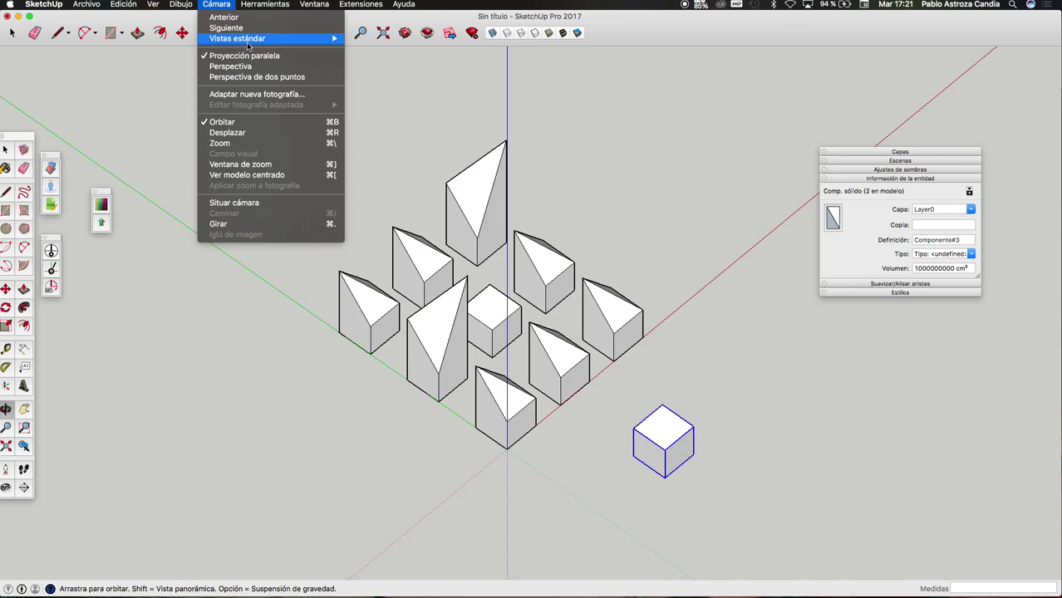
{"action": "mouse_move", "coordinate": [238, 38]}
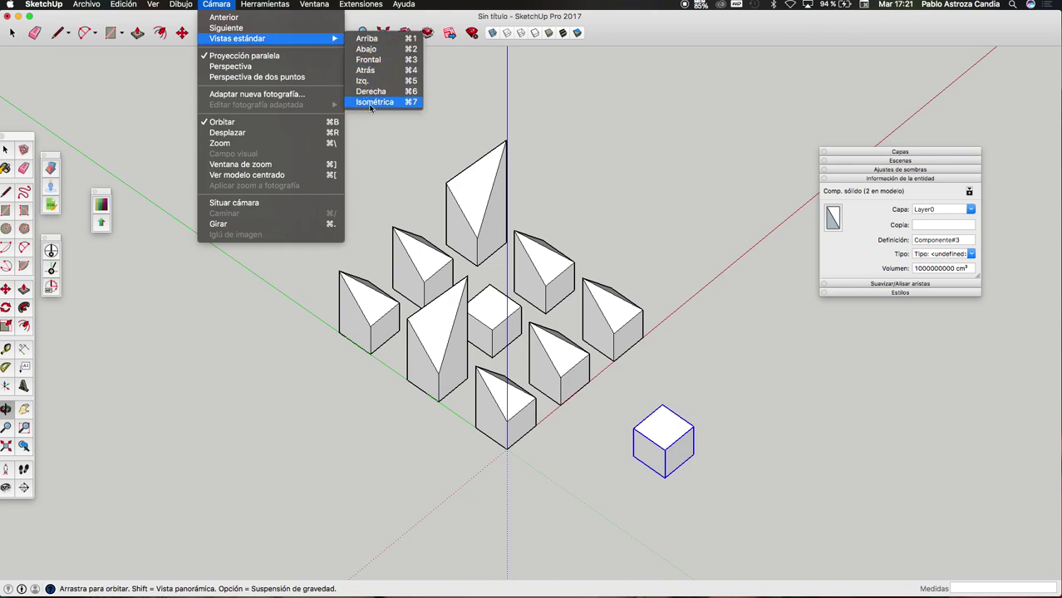
{"action": "left_click", "coordinate": [375, 101]}
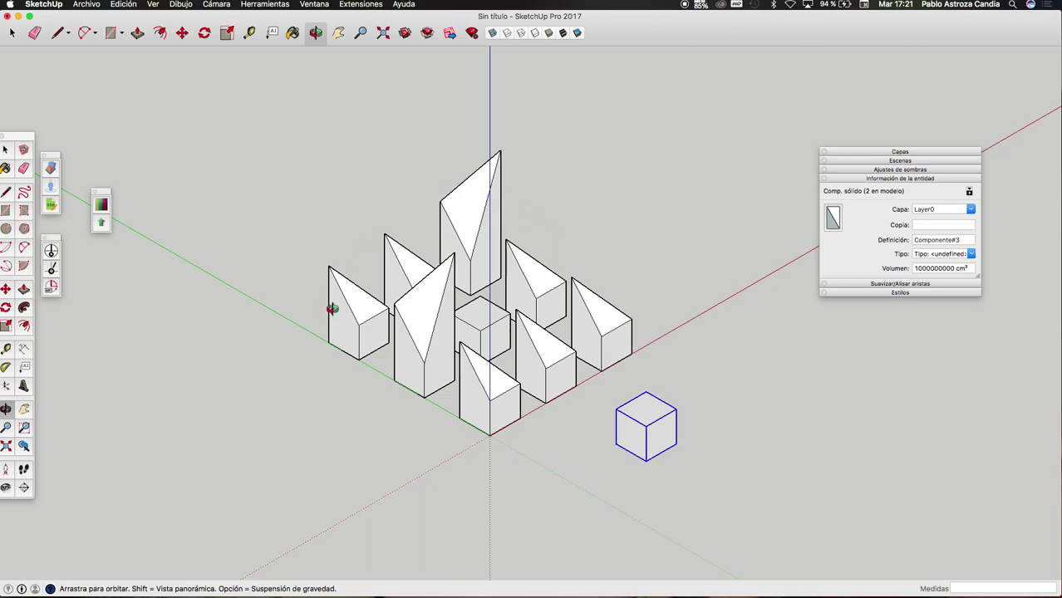
{"action": "mouse_move", "coordinate": [542, 317]}
{"action": "left_mouse_down"}
{"action": "mouse_move", "coordinate": [553, 320]}
{"action": "mouse_move", "coordinate": [481, 341]}
{"action": "mouse_move", "coordinate": [334, 331]}
{"action": "mouse_move", "coordinate": [190, 340]}
{"action": "left_mouse_up"}
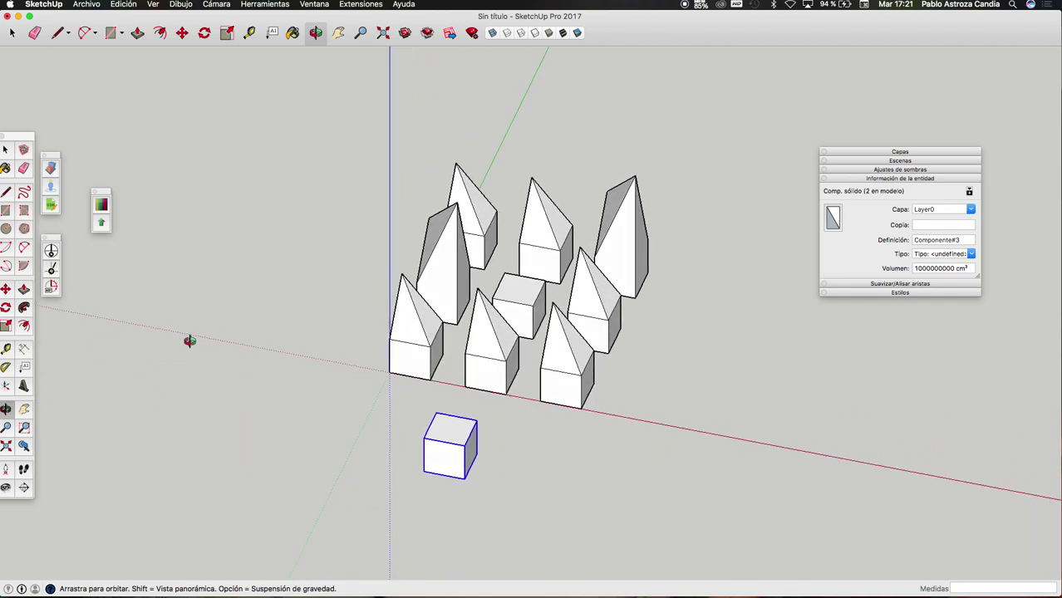
{"action": "left_click", "coordinate": [217, 5]}
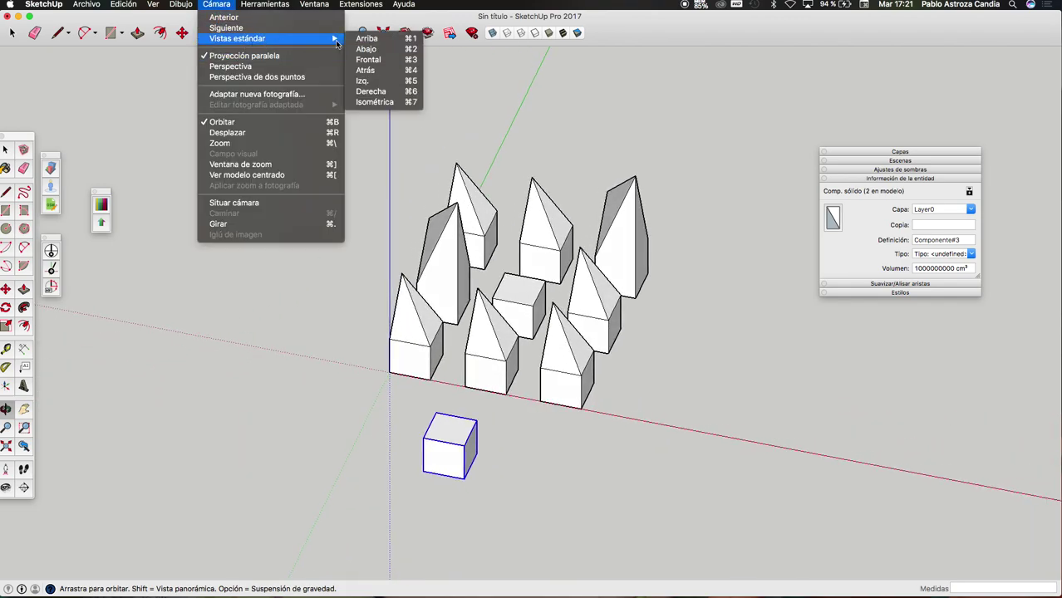
{"action": "left_click", "coordinate": [382, 102]}
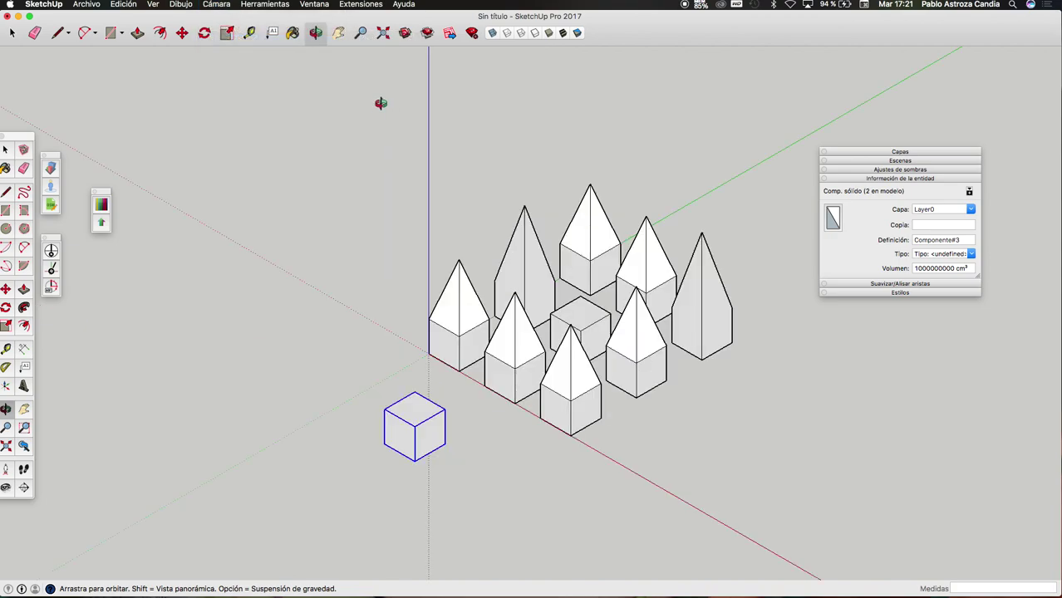
{"action": "mouse_move", "coordinate": [661, 302]}
{"action": "left_mouse_down"}
{"action": "mouse_move", "coordinate": [244, 308]}
{"action": "mouse_move", "coordinate": [271, 271]}
{"action": "left_mouse_up"}
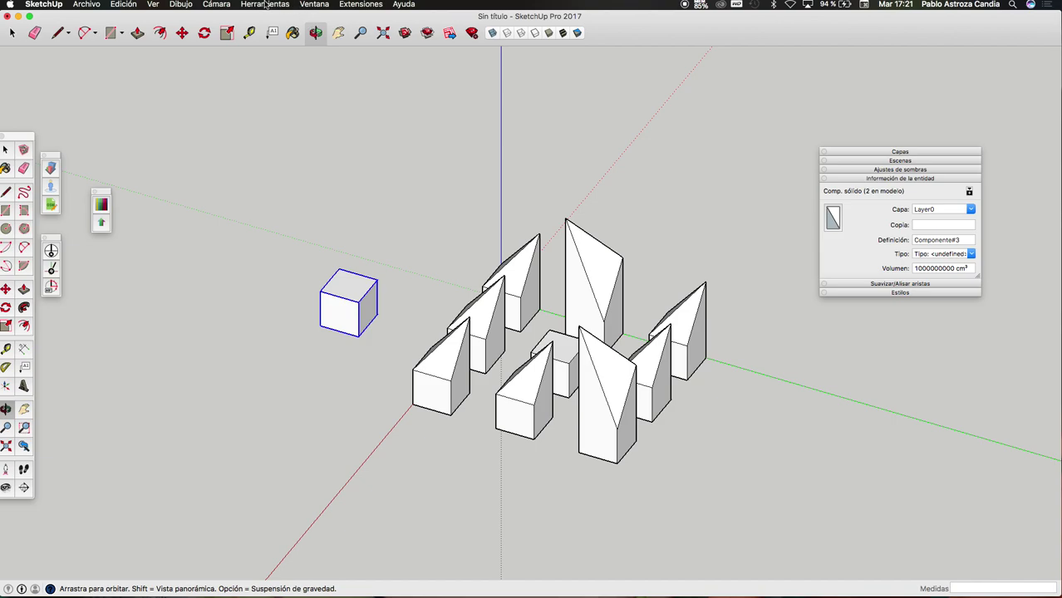
{"action": "left_click", "coordinate": [223, 5]}
{"action": "mouse_move", "coordinate": [237, 38]}
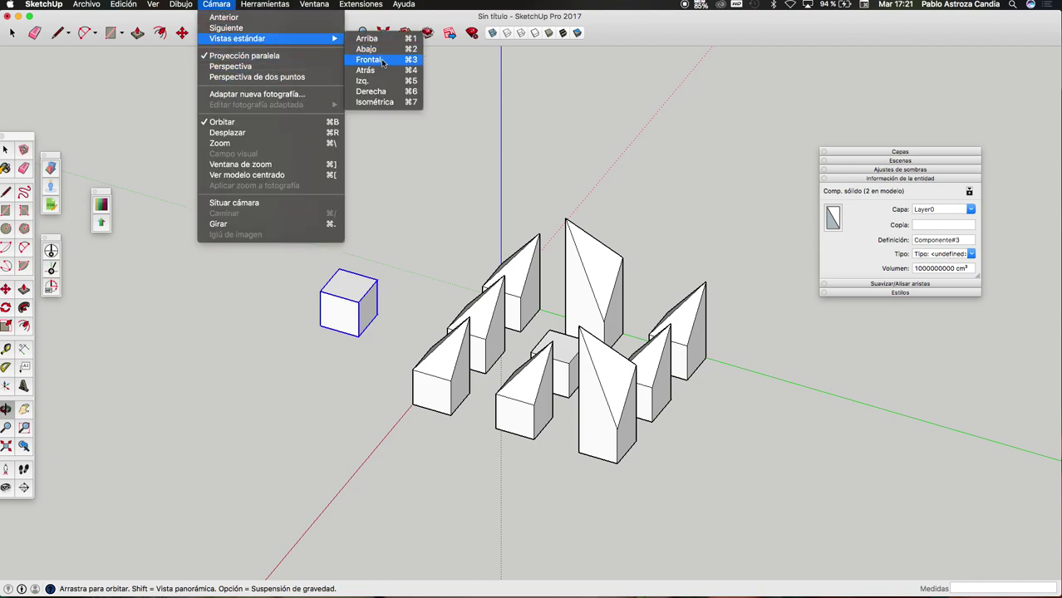
{"action": "left_click", "coordinate": [375, 102]}
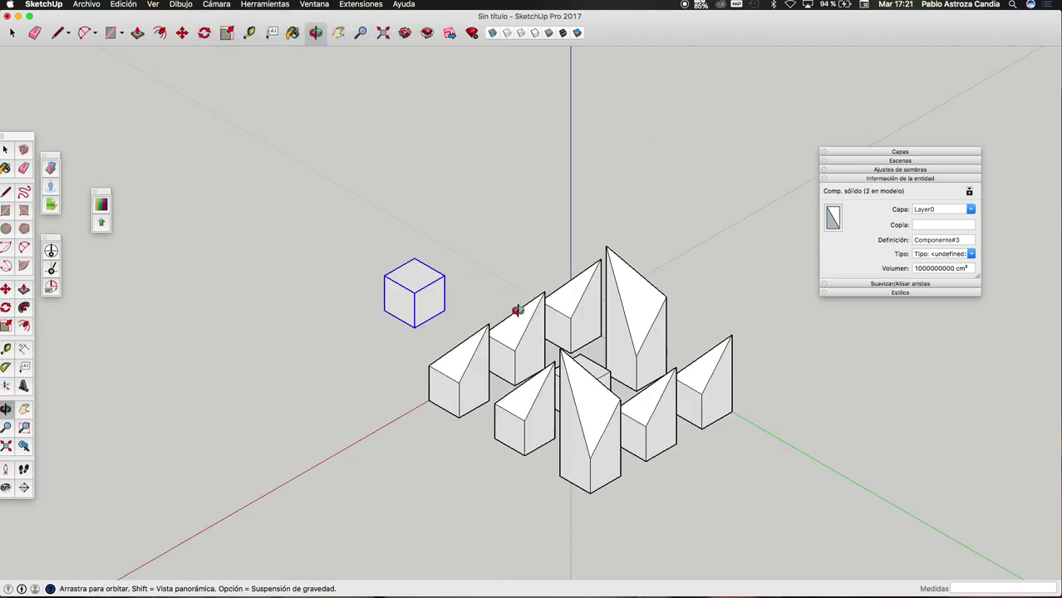
- Orbit to new viewpoints, then delete the stray cube standing outside the grid
{"action": "mouse_move", "coordinate": [764, 417]}
{"action": "left_mouse_down"}
{"action": "mouse_move", "coordinate": [426, 403]}
{"action": "mouse_move", "coordinate": [438, 404]}
{"action": "left_mouse_up"}
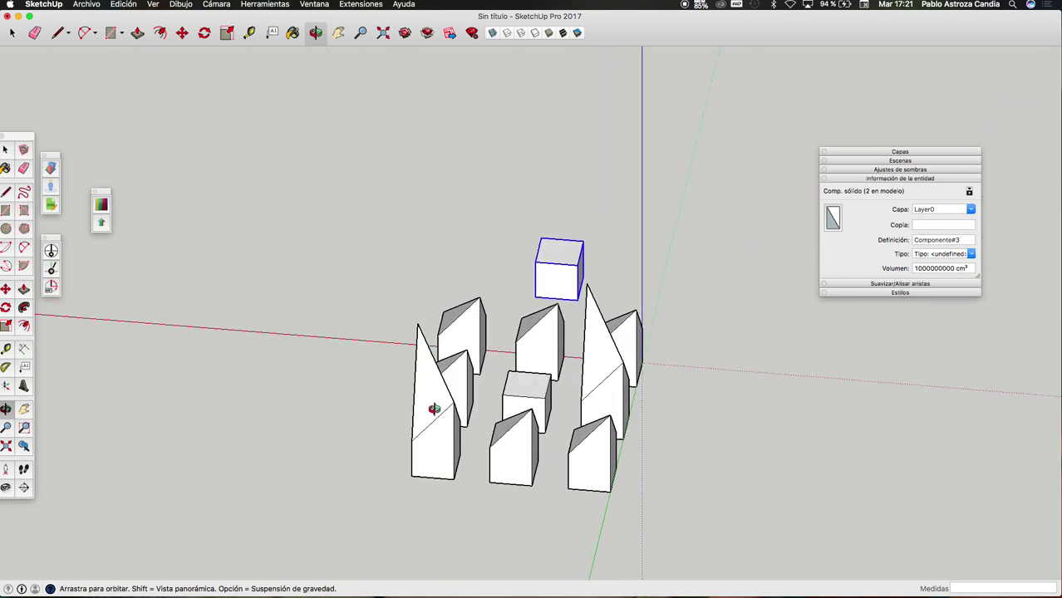
{"action": "mouse_move", "coordinate": [425, 407]}
{"action": "left_mouse_down"}
{"action": "mouse_move", "coordinate": [578, 426]}
{"action": "mouse_move", "coordinate": [613, 417]}
{"action": "left_mouse_up"}
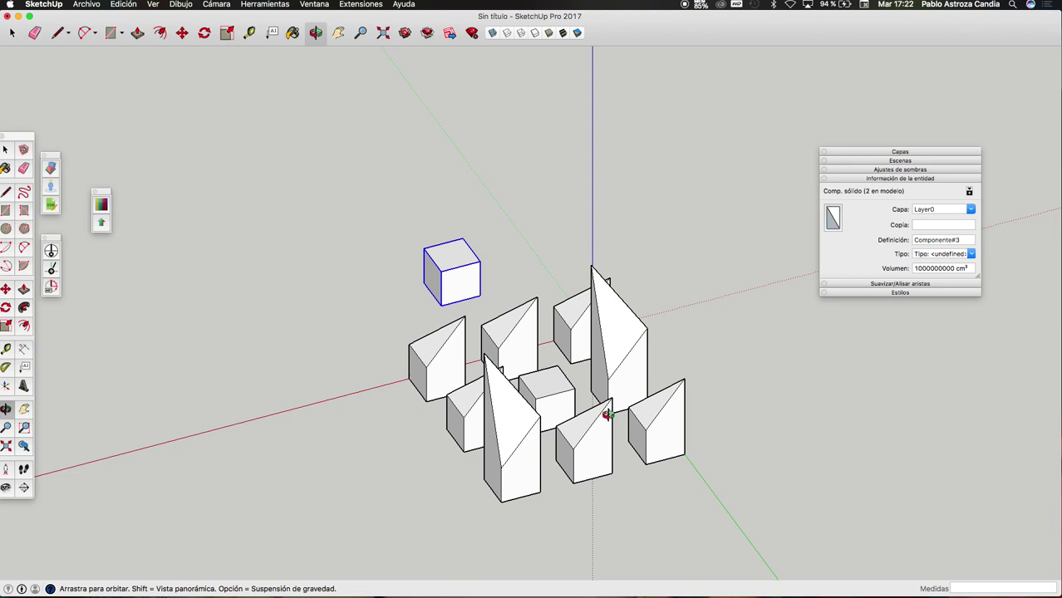
{"action": "mouse_move", "coordinate": [588, 412]}
{"action": "left_mouse_down"}
{"action": "mouse_move", "coordinate": [576, 426]}
{"action": "mouse_move", "coordinate": [657, 455]}
{"action": "mouse_move", "coordinate": [553, 439]}
{"action": "mouse_move", "coordinate": [609, 434]}
{"action": "mouse_move", "coordinate": [272, 420]}
{"action": "left_mouse_up"}
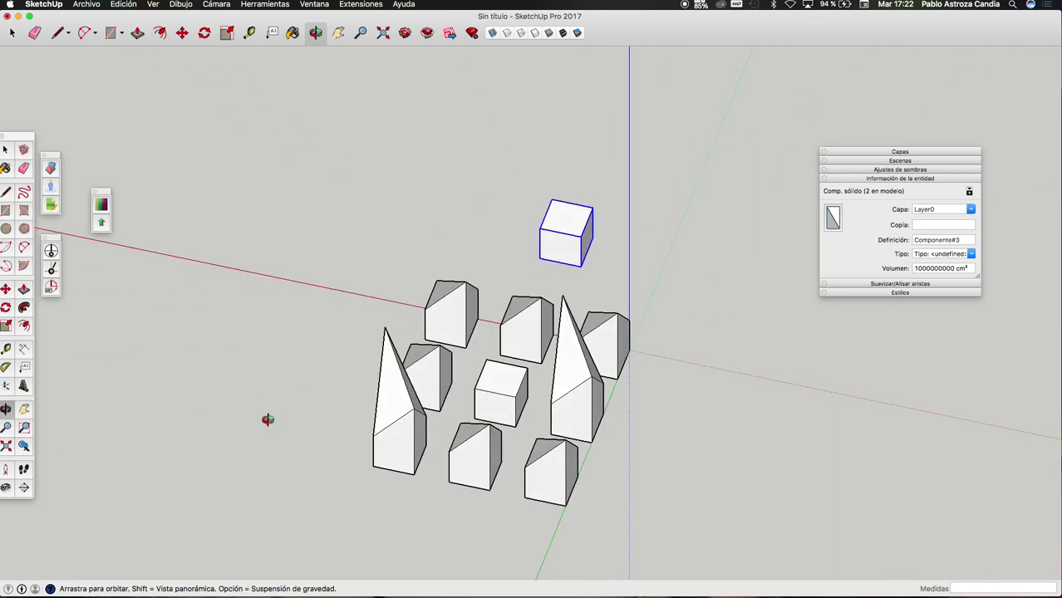
{"action": "mouse_move", "coordinate": [270, 428]}
{"action": "left_mouse_down"}
{"action": "mouse_move", "coordinate": [667, 434]}
{"action": "mouse_move", "coordinate": [640, 408]}
{"action": "mouse_move", "coordinate": [540, 422]}
{"action": "mouse_move", "coordinate": [782, 432]}
{"action": "mouse_move", "coordinate": [315, 487]}
{"action": "left_mouse_up"}
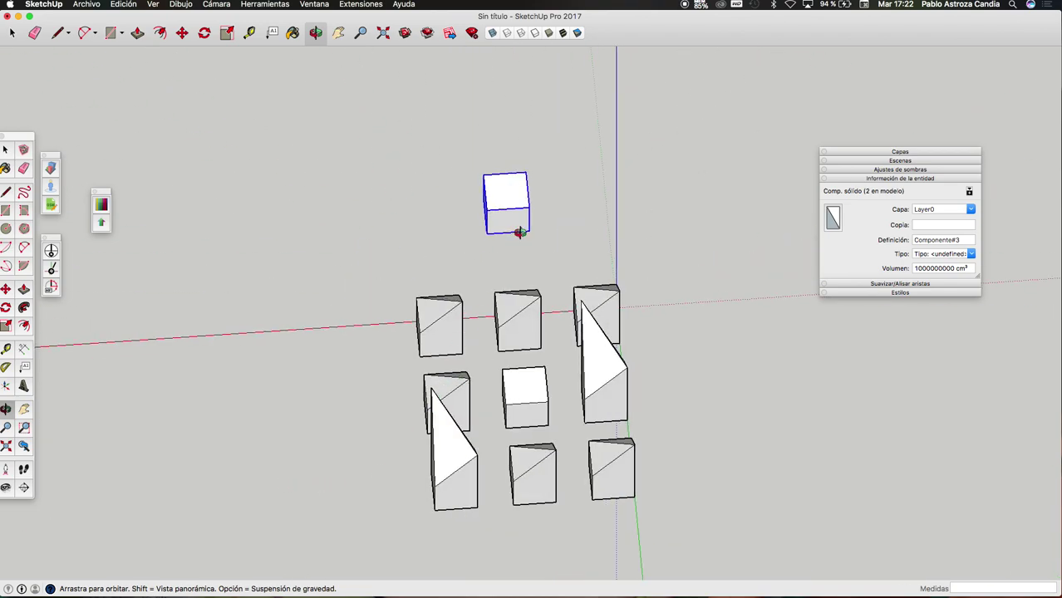
{"action": "key", "text": "space"}
{"action": "key", "text": "Delete"}
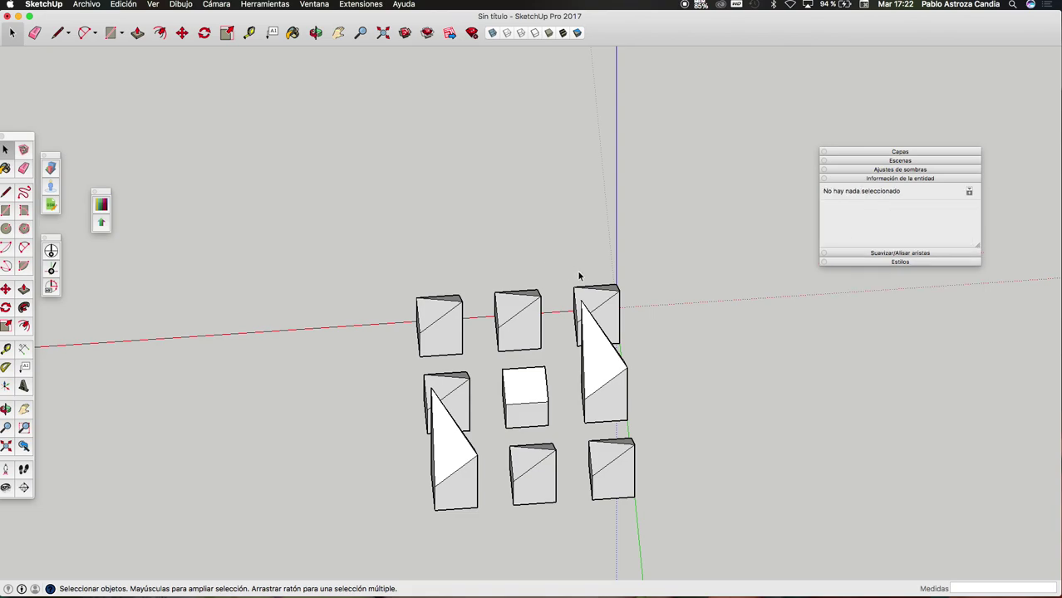
{"action": "left_click", "coordinate": [215, 4]}
{"action": "mouse_move", "coordinate": [385, 102]}
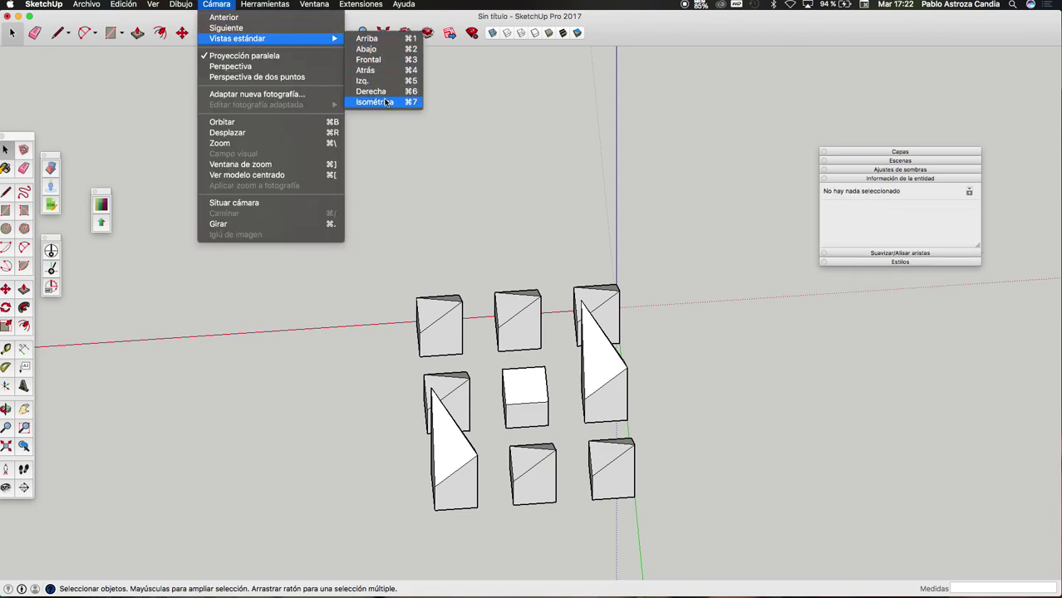
- Return to the isometric view and open the Cámara menu, where Parallel Projection is checked
{"action": "left_click", "coordinate": [384, 103]}
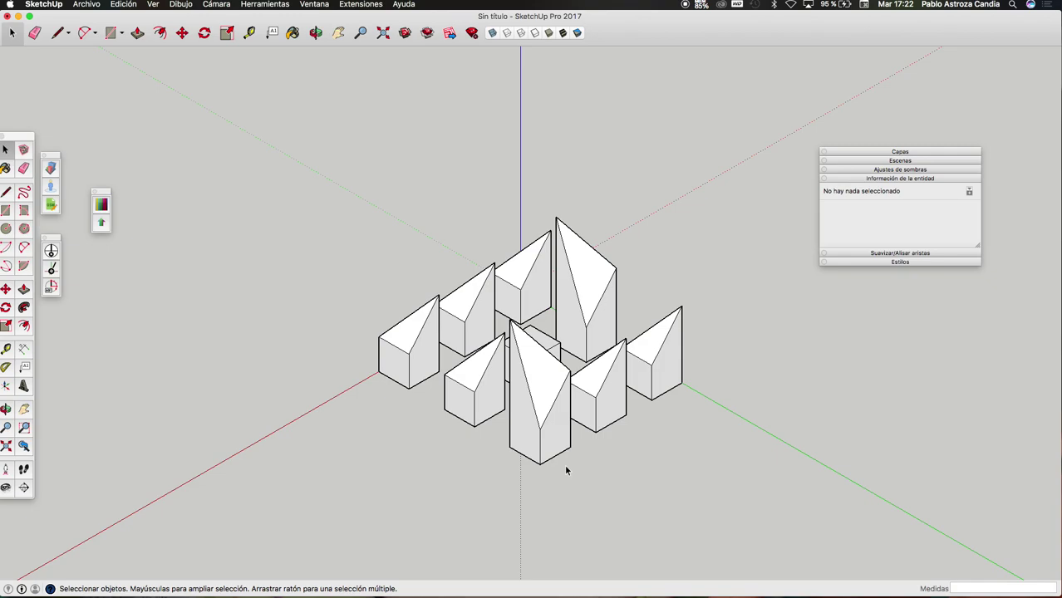
{"action": "left_click", "coordinate": [222, 5]}
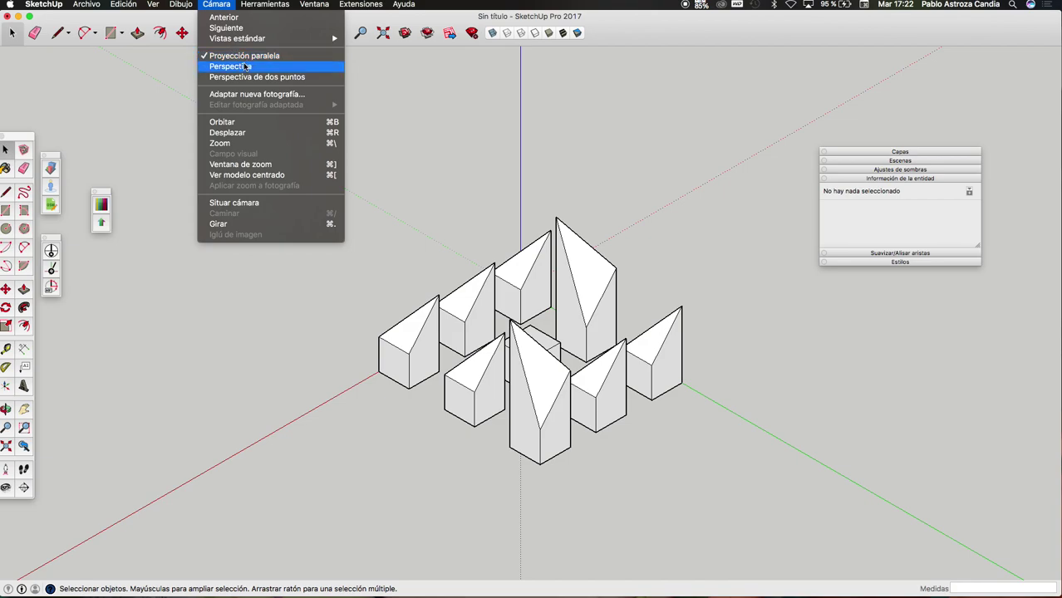
- Switch the camera to Perspectiva and orbit to a low side-on angle of the buildings
{"action": "left_click", "coordinate": [245, 67]}
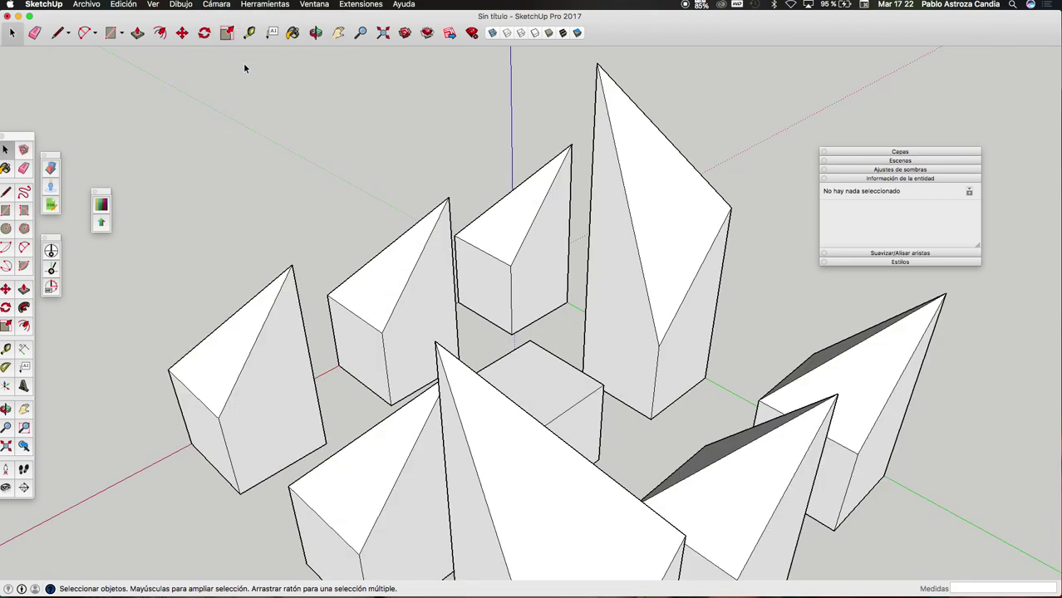
{"action": "left_click", "coordinate": [316, 32]}
{"action": "mouse_move", "coordinate": [351, 171]}
{"action": "left_mouse_down"}
{"action": "mouse_move", "coordinate": [524, 105]}
{"action": "mouse_move", "coordinate": [583, 247]}
{"action": "mouse_move", "coordinate": [588, 223]}
{"action": "mouse_move", "coordinate": [384, 219]}
{"action": "mouse_move", "coordinate": [498, 275]}
{"action": "mouse_move", "coordinate": [443, 304]}
{"action": "mouse_move", "coordinate": [472, 311]}
{"action": "left_mouse_up"}
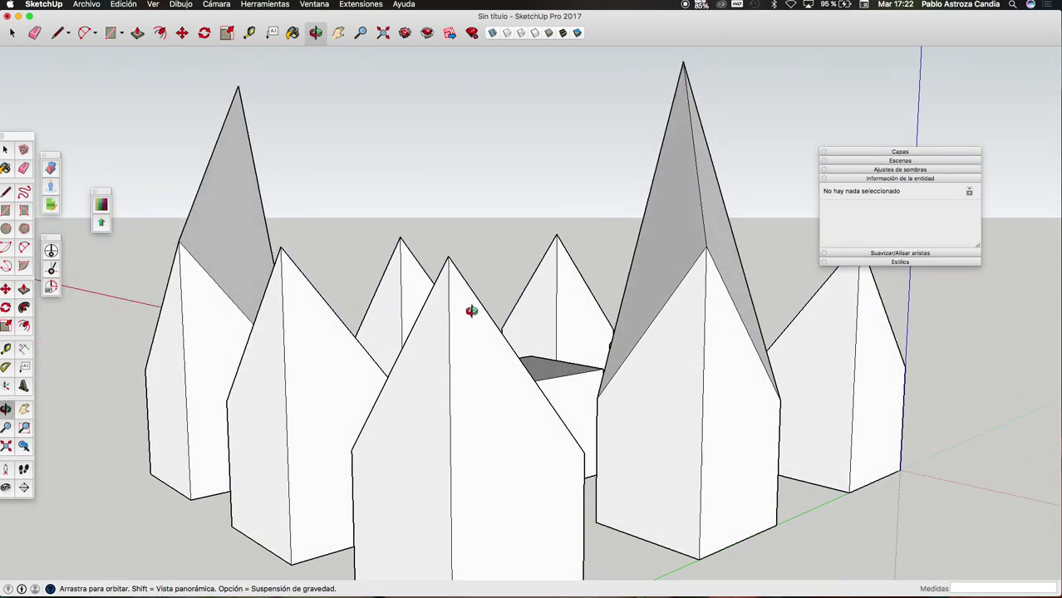
{"action": "scroll", "coordinate": [498, 325], "scroll_direction": "down", "scroll_amount": 3}
{"action": "scroll", "coordinate": [536, 328], "scroll_direction": "down", "scroll_amount": 3}
{"action": "scroll", "coordinate": [540, 315], "scroll_direction": "down", "scroll_amount": 2}
{"action": "scroll", "coordinate": [541, 307], "scroll_direction": "down", "scroll_amount": 2}
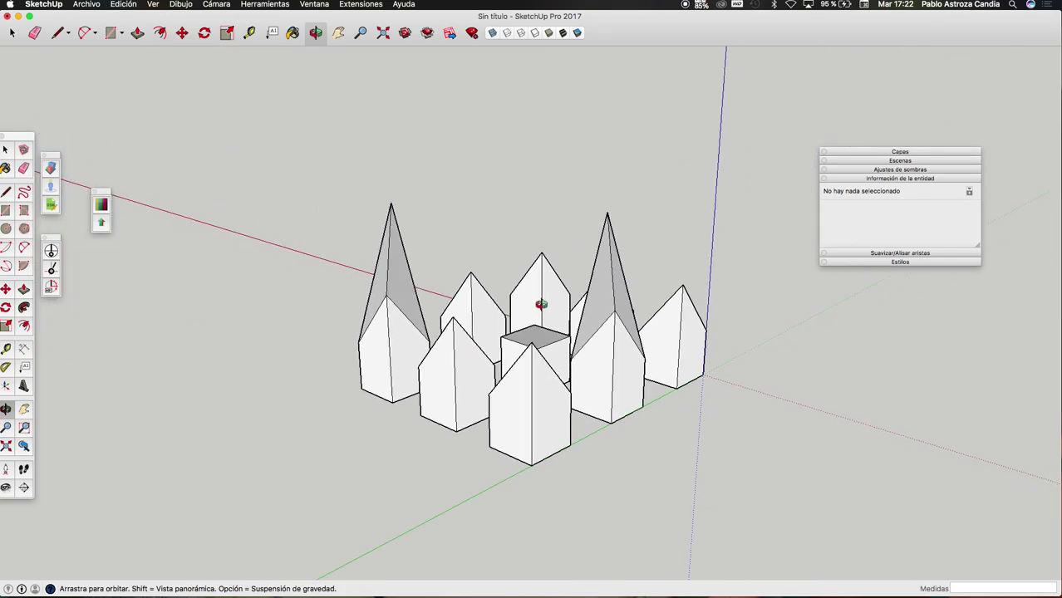
- Orbit to a steeper angle and zoom to frame the spired buildings
{"action": "left_click_drag", "start_coordinate": [541, 304], "coordinate": [545, 362]}
{"action": "scroll", "coordinate": [538, 362], "scroll_direction": "up", "scroll_amount": 1}
{"action": "scroll", "coordinate": [533, 363], "scroll_direction": "up", "scroll_amount": 3}
{"action": "scroll", "coordinate": [535, 360], "scroll_direction": "up", "scroll_amount": 2}
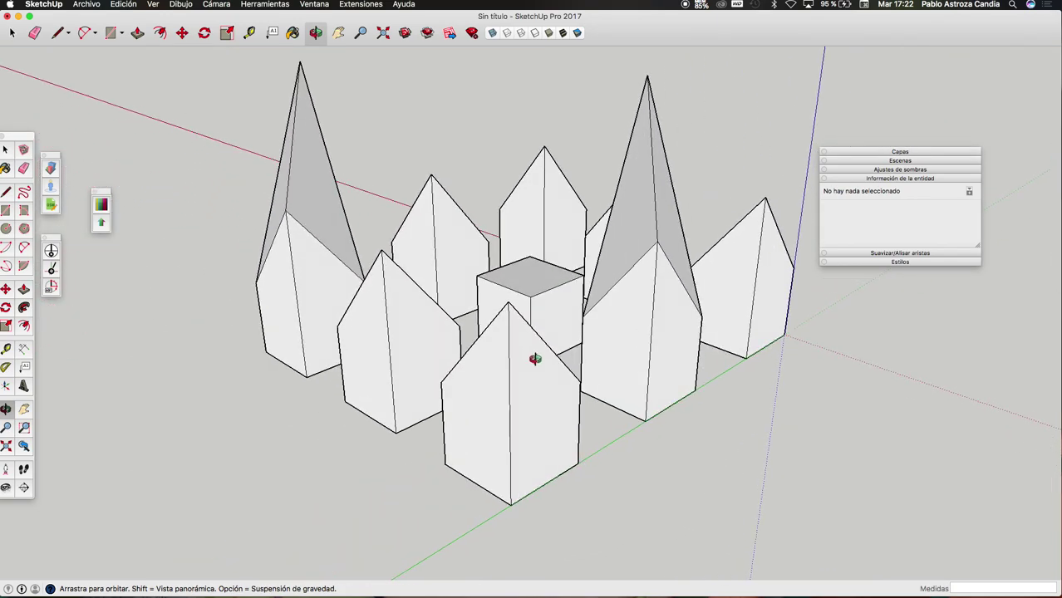
{"action": "scroll", "coordinate": [539, 356], "scroll_direction": "up", "scroll_amount": 1}
{"action": "scroll", "coordinate": [543, 303], "scroll_direction": "up", "scroll_amount": 2}
{"action": "scroll", "coordinate": [542, 303], "scroll_direction": "down", "scroll_amount": 2}
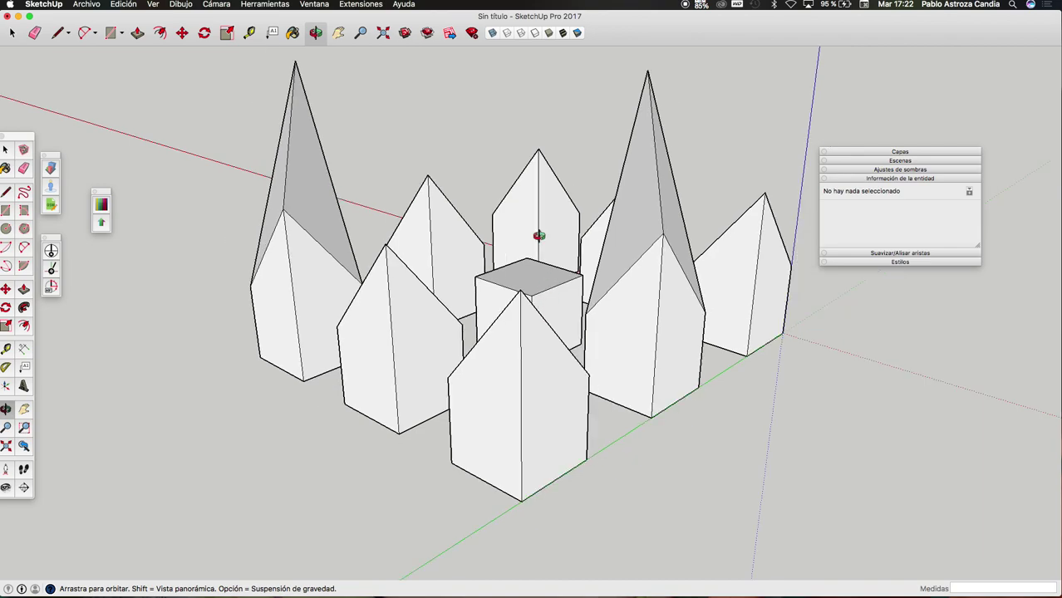
{"action": "left_click", "coordinate": [360, 34]}
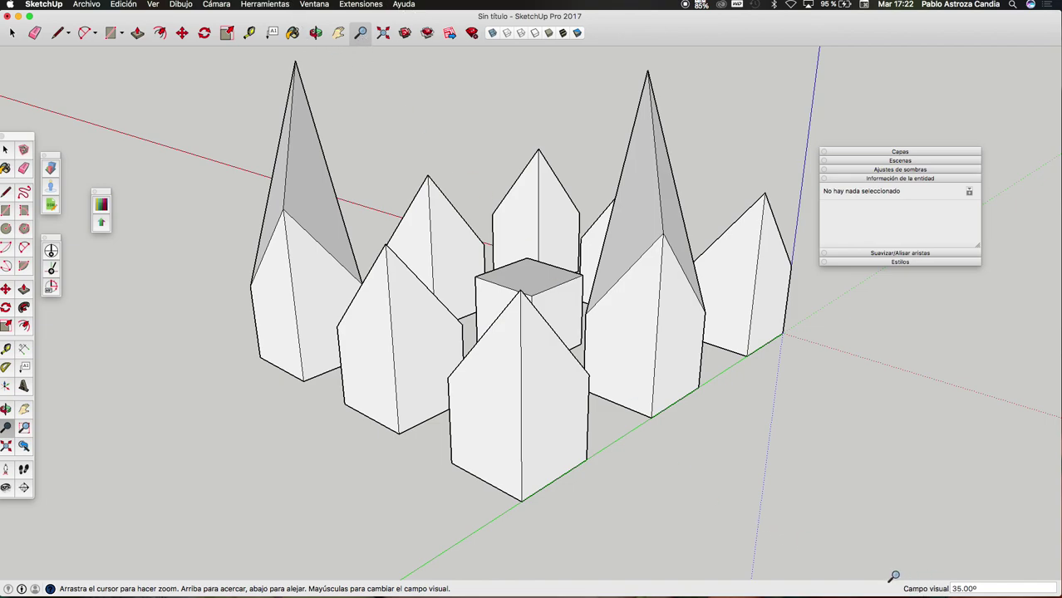
- Try Campo visual values of 45° and then 70°
{"action": "left_click", "coordinate": [959, 591]}
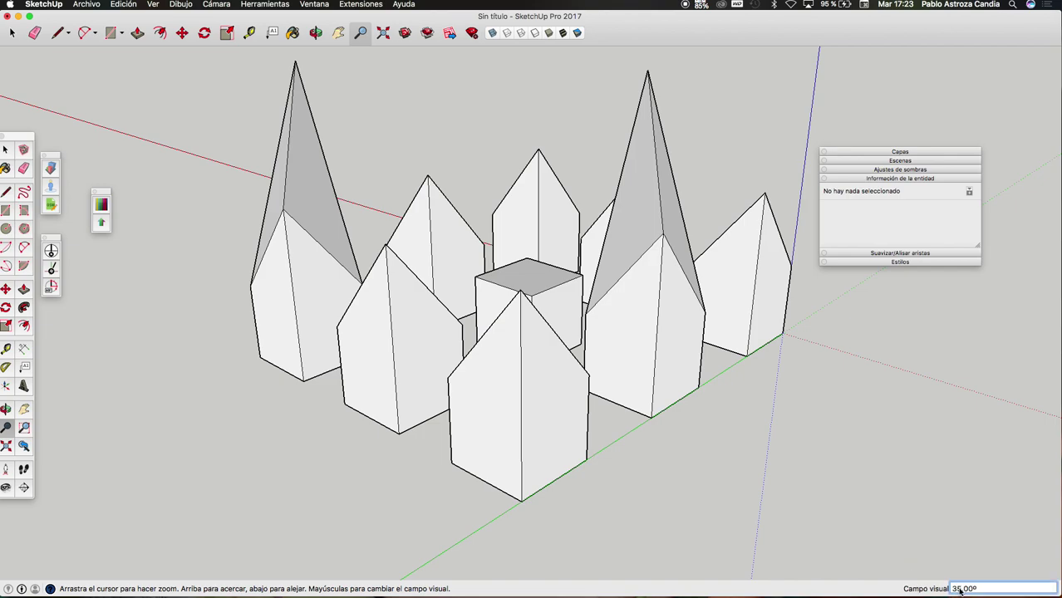
{"action": "type", "text": "45"}
{"action": "key", "text": "Return"}
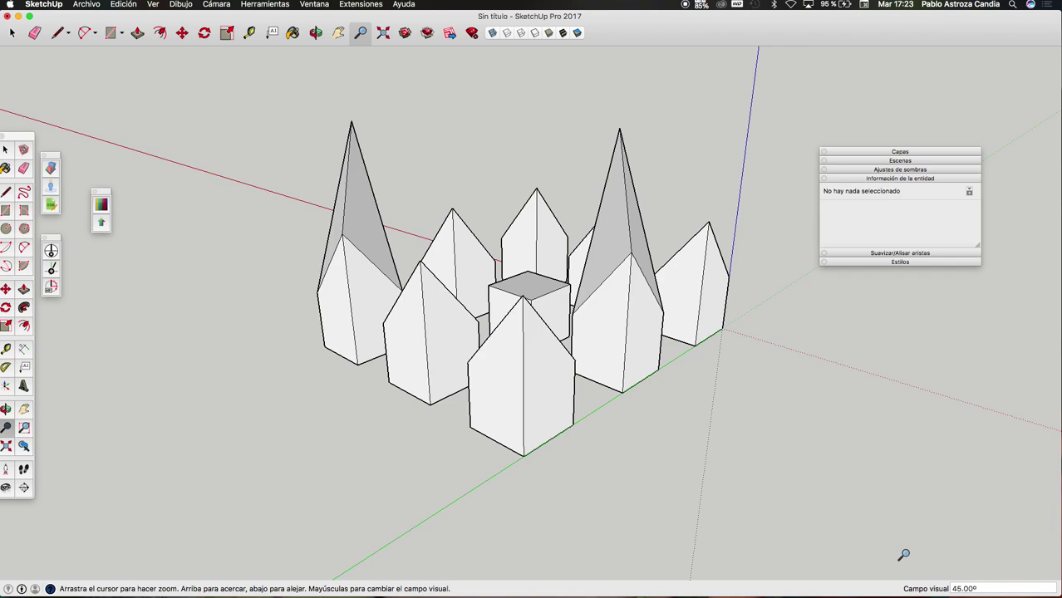
{"action": "double_click", "coordinate": [950, 588]}
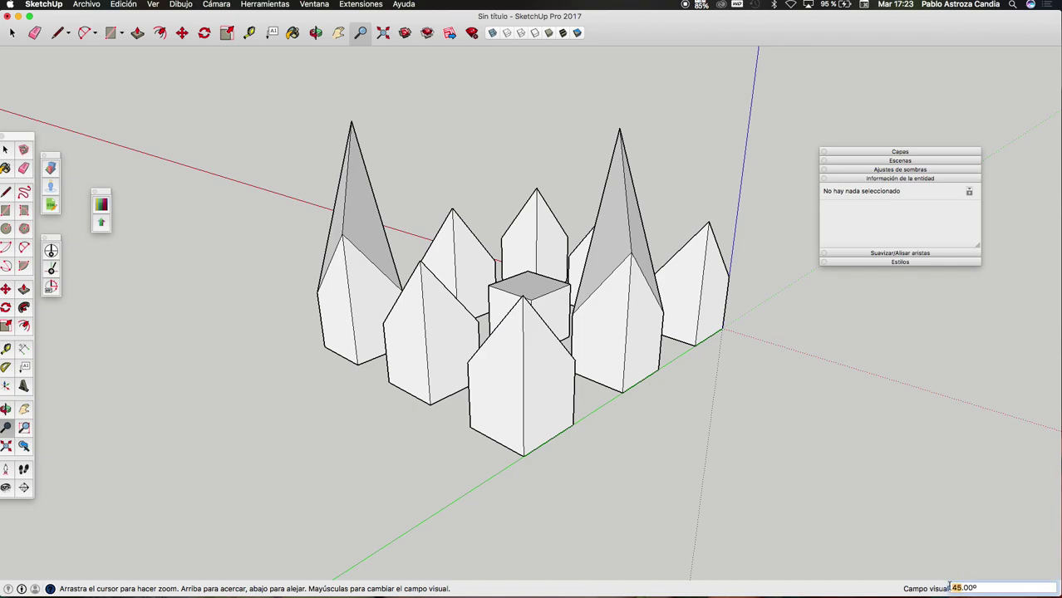
{"action": "type", "text": "70"}
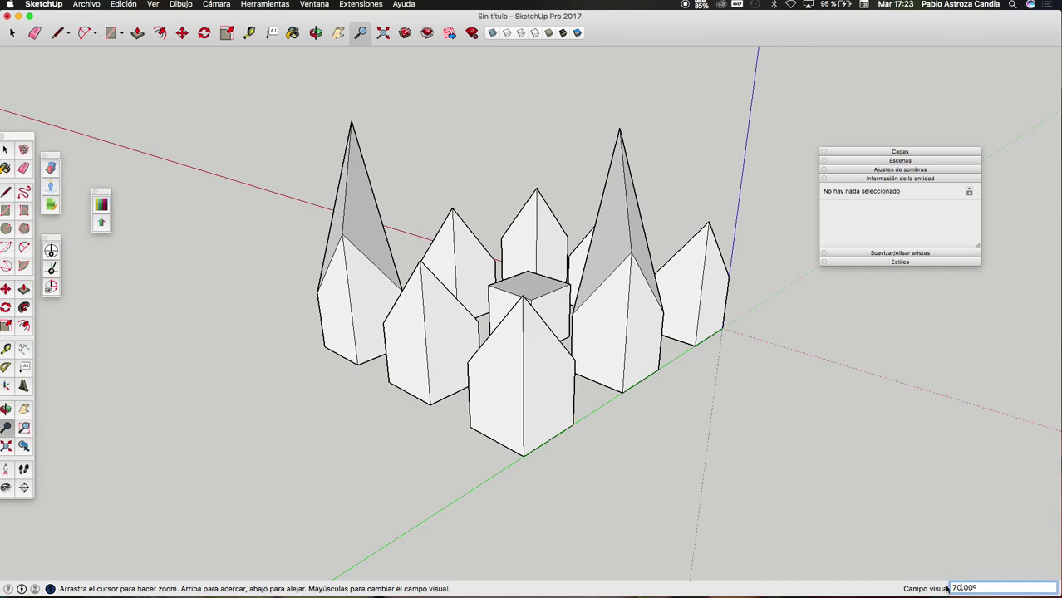
{"action": "key", "text": "Return"}
- Zoom in, orbit to a low side angle, then set the field of view to 30°
{"action": "mouse_move", "coordinate": [596, 374]}
{"action": "left_mouse_down"}
{"action": "mouse_move", "coordinate": [426, 321]}
{"action": "mouse_move", "coordinate": [430, 284]}
{"action": "left_mouse_up"}
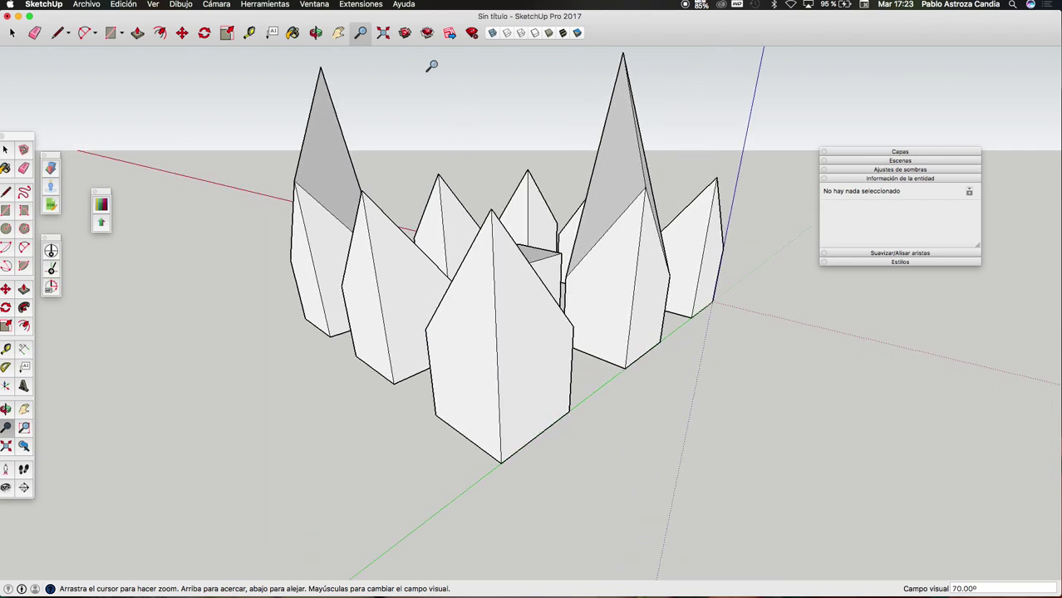
{"action": "key", "text": "o"}
{"action": "mouse_move", "coordinate": [434, 233]}
{"action": "left_mouse_down"}
{"action": "mouse_move", "coordinate": [464, 159]}
{"action": "mouse_move", "coordinate": [323, 153]}
{"action": "mouse_move", "coordinate": [235, 160]}
{"action": "mouse_move", "coordinate": [211, 178]}
{"action": "mouse_move", "coordinate": [313, 254]}
{"action": "mouse_move", "coordinate": [749, 517]}
{"action": "left_mouse_up"}
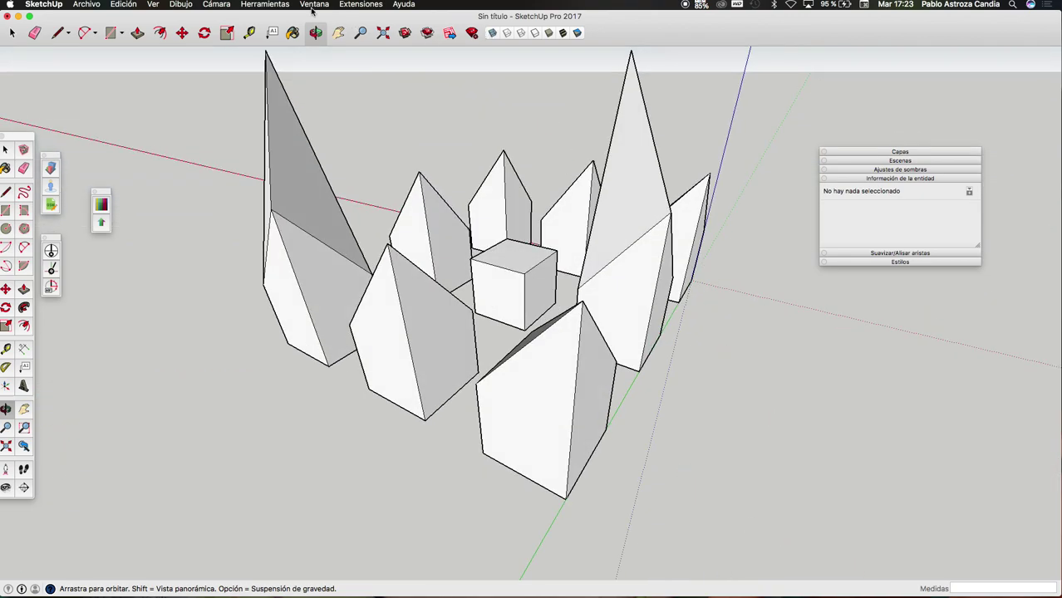
{"action": "left_click", "coordinate": [360, 33]}
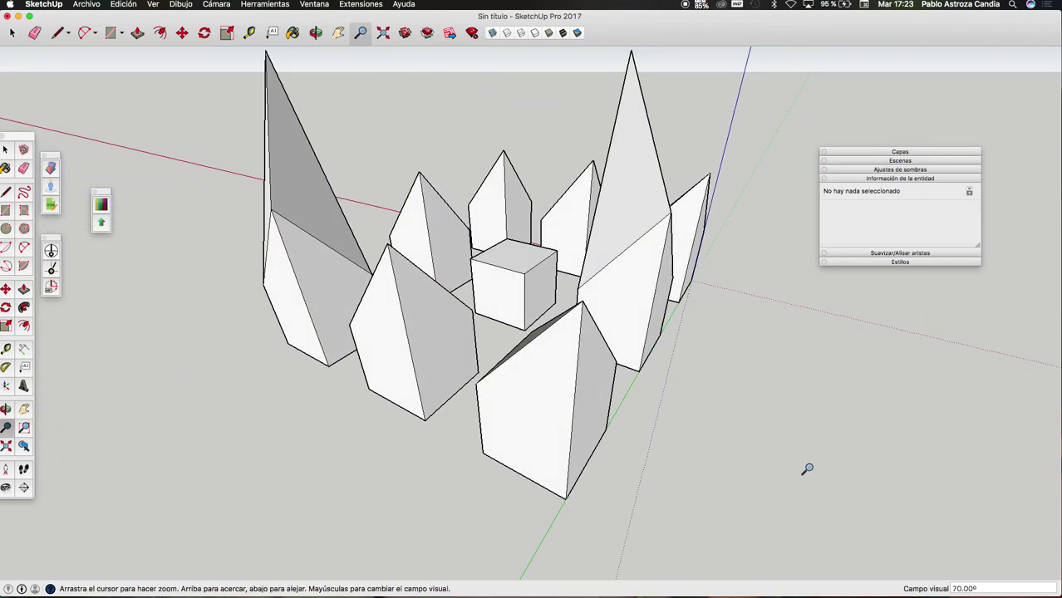
{"action": "left_click", "coordinate": [955, 590]}
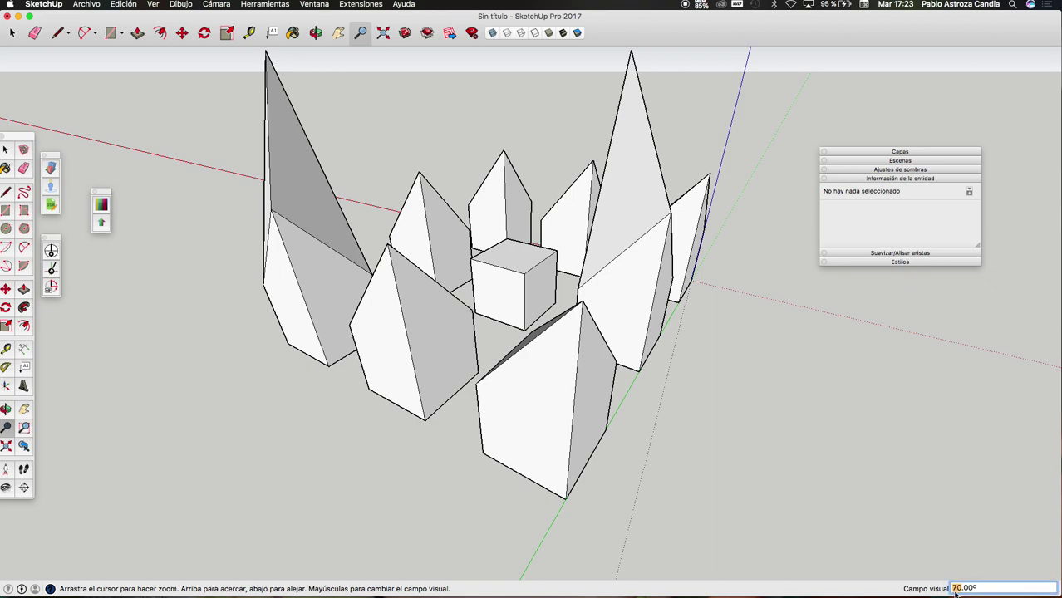
{"action": "type", "text": "30"}
{"action": "key", "text": "Return"}
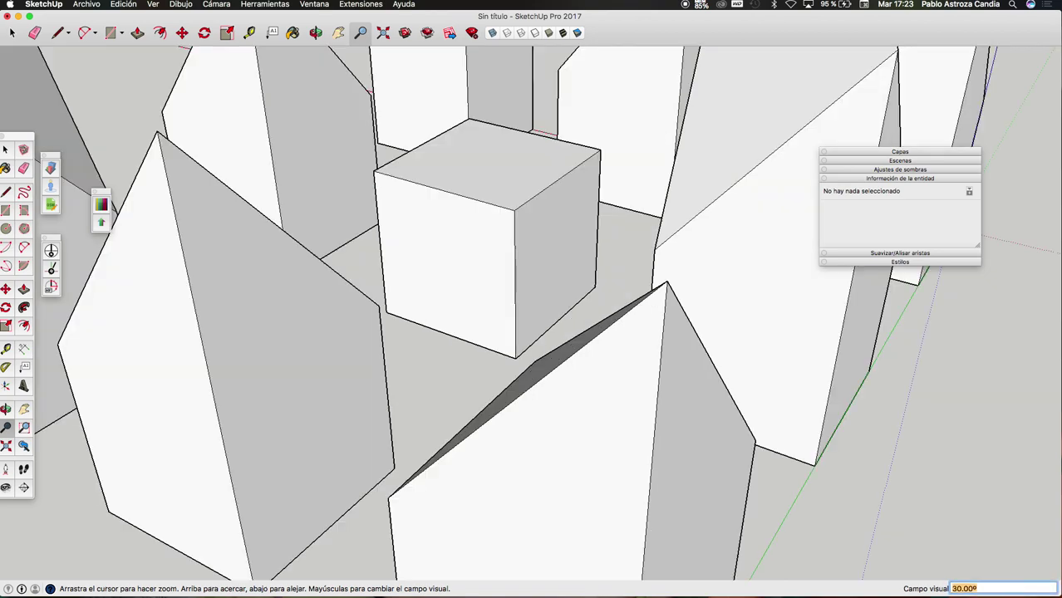
{"action": "scroll", "coordinate": [690, 285], "scroll_direction": "down", "scroll_amount": 2}
{"action": "scroll", "coordinate": [592, 280], "scroll_direction": "down", "scroll_amount": 3}
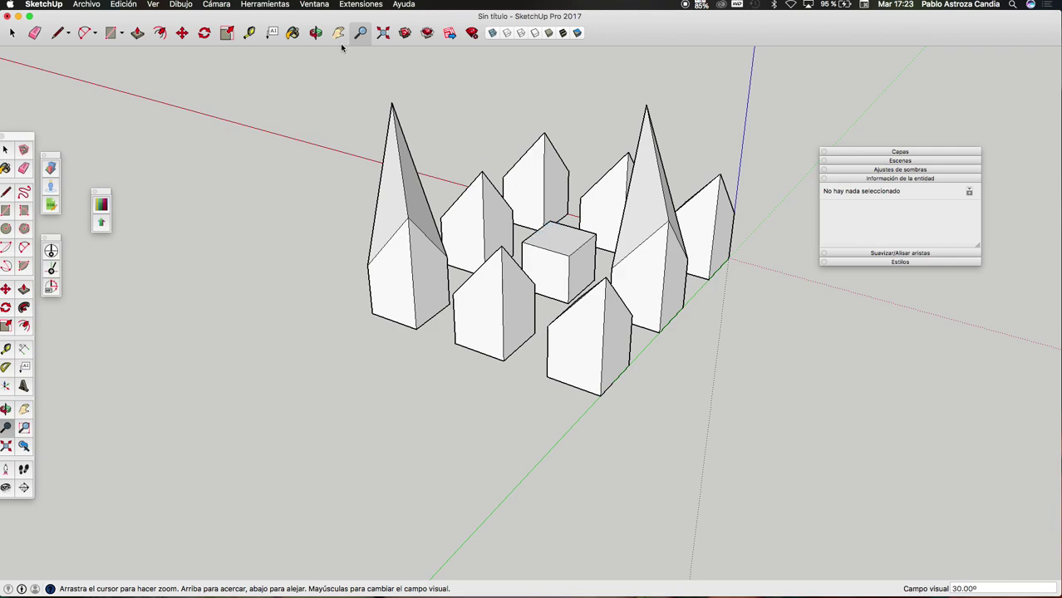
- Set the field of view back to 45°
{"action": "left_click", "coordinate": [975, 588]}
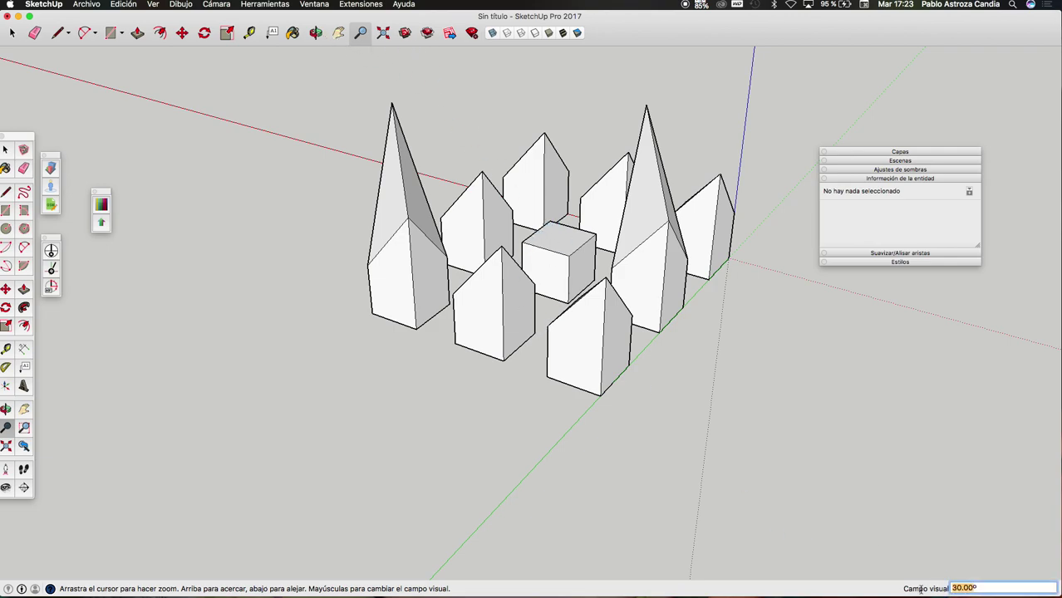
{"action": "type", "text": "45"}
{"action": "key", "text": "Return"}
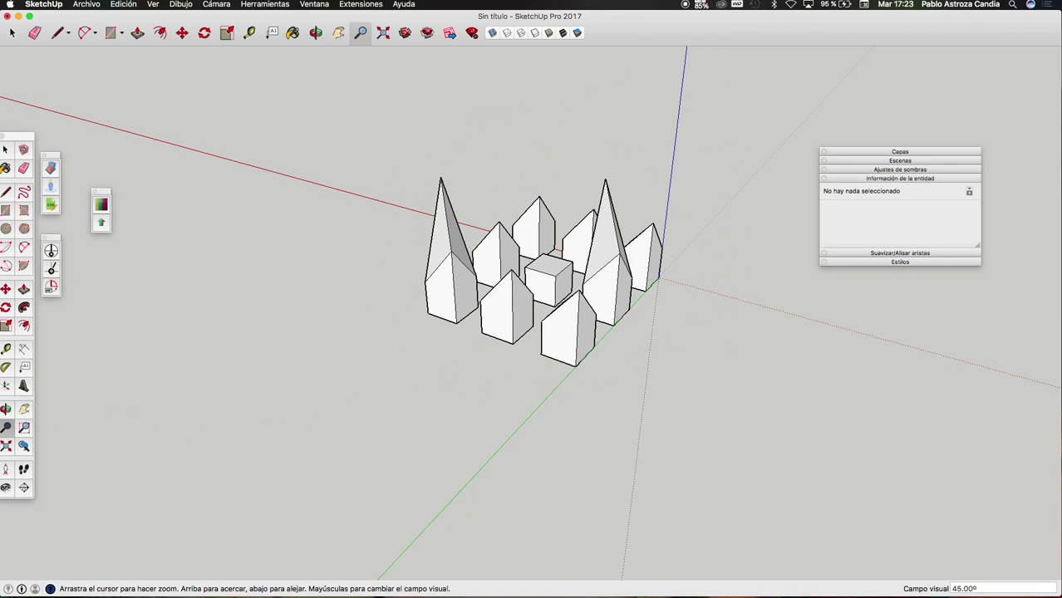
{"action": "left_click", "coordinate": [5, 470]}
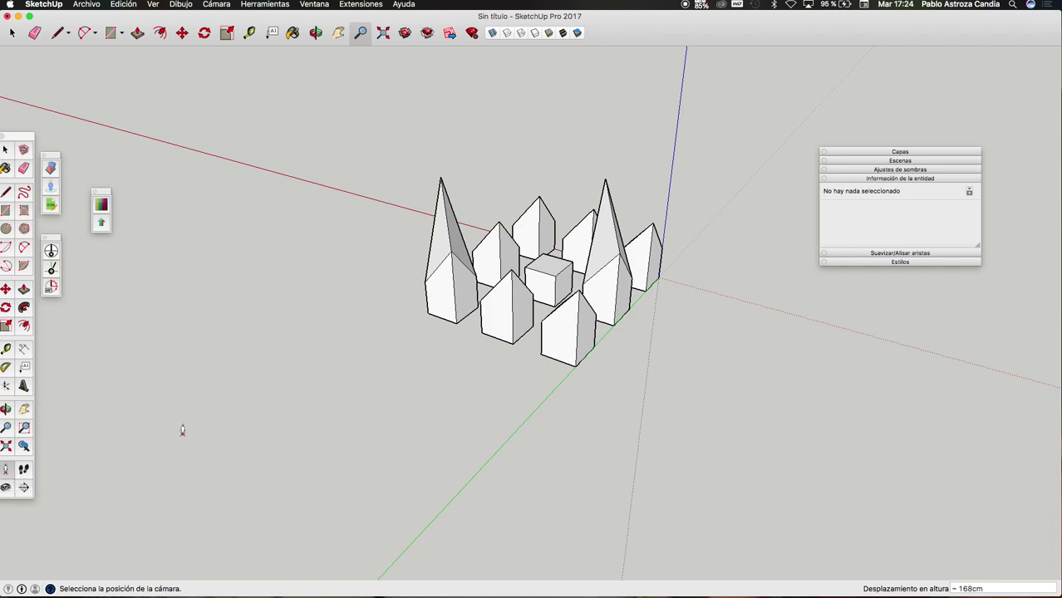
- Place the camera beside the buildings at 168 cm eye height, aimed toward the central cube
{"action": "left_click", "coordinate": [631, 362]}
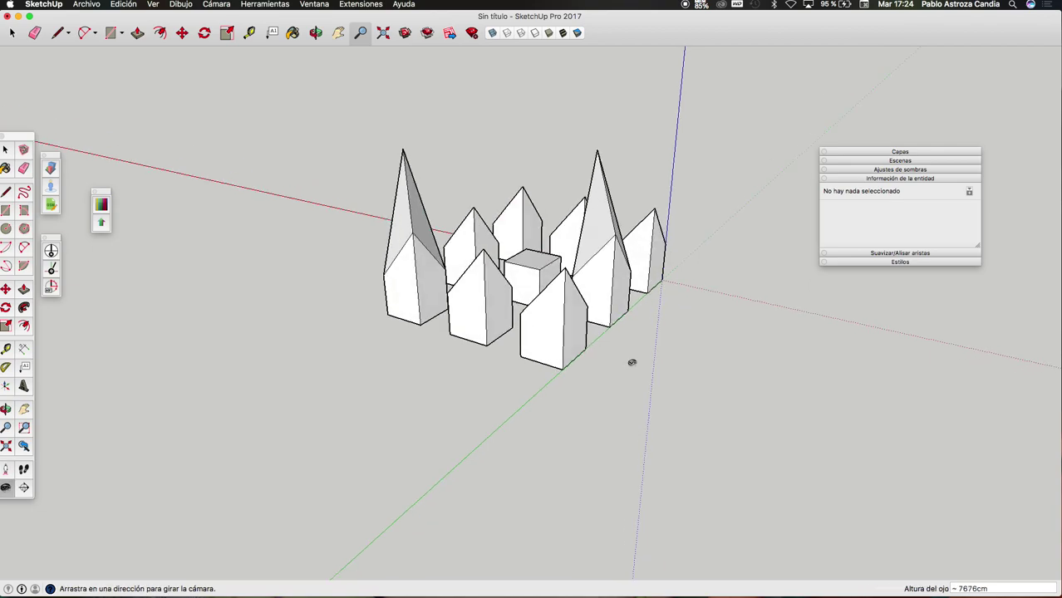
{"action": "mouse_move", "coordinate": [632, 362]}
{"action": "left_mouse_down"}
{"action": "mouse_move", "coordinate": [303, 274]}
{"action": "mouse_move", "coordinate": [241, 325]}
{"action": "left_mouse_up"}
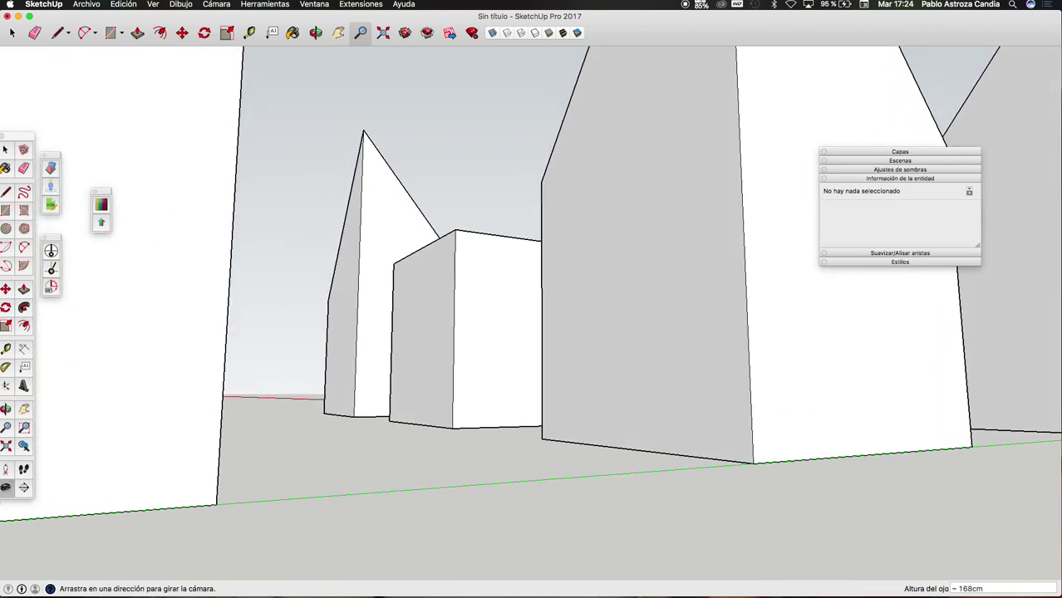
{"action": "mouse_move", "coordinate": [698, 318]}
{"action": "left_mouse_down"}
{"action": "mouse_move", "coordinate": [475, 235]}
{"action": "mouse_move", "coordinate": [596, 97]}
{"action": "mouse_move", "coordinate": [747, 237]}
{"action": "mouse_move", "coordinate": [886, 299]}
{"action": "mouse_move", "coordinate": [517, 308]}
{"action": "mouse_move", "coordinate": [333, 335]}
{"action": "left_mouse_up"}
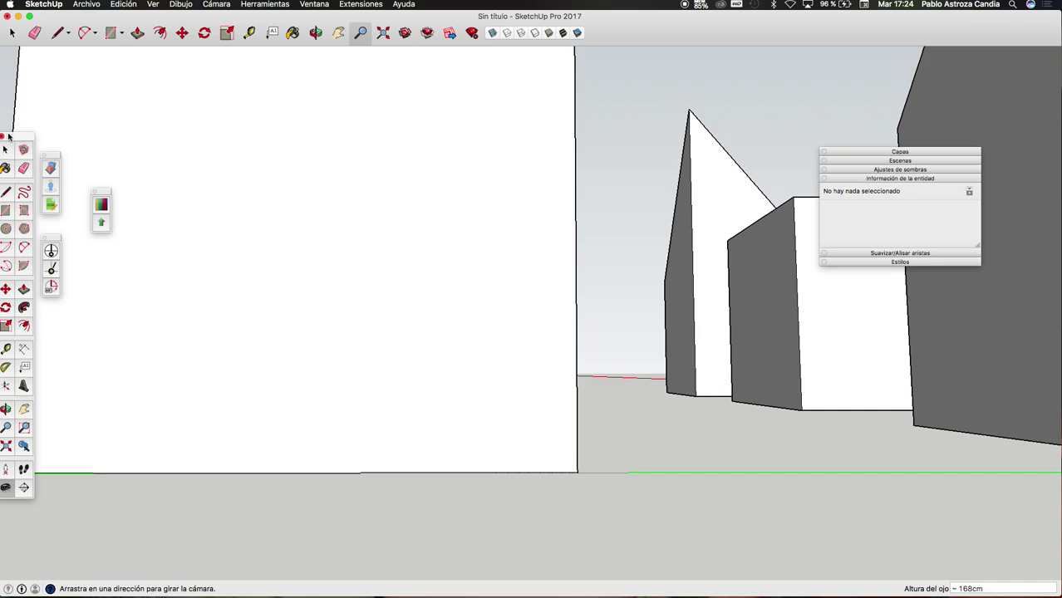
{"action": "left_click", "coordinate": [192, 4]}
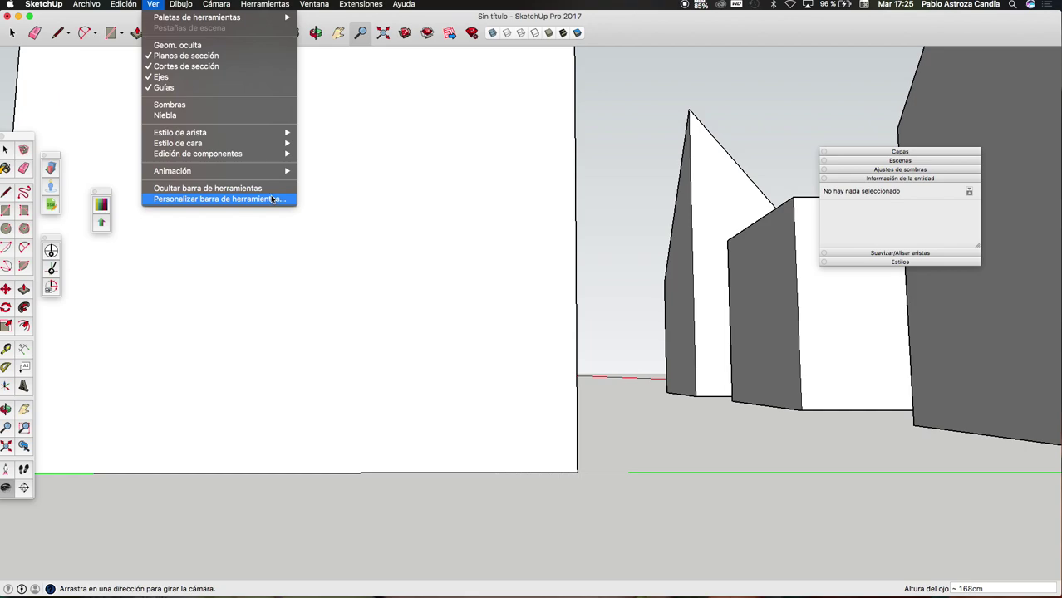
- Choose Ver > Personalizar barra de herramientas to show the sheet with the walk and look-around tools
{"action": "left_click", "coordinate": [272, 199]}
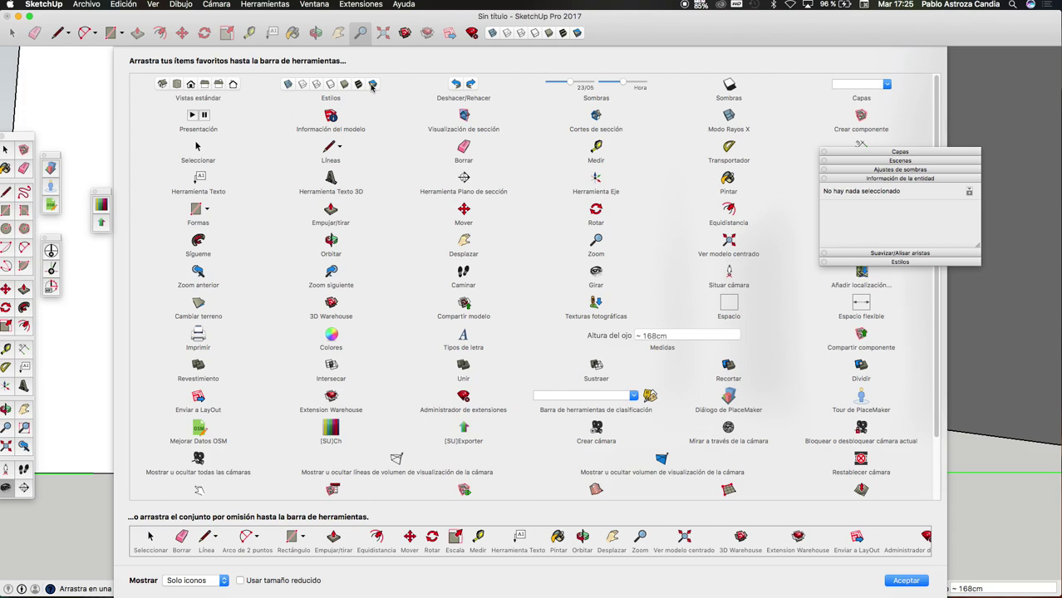
{"action": "left_click", "coordinate": [204, 4]}
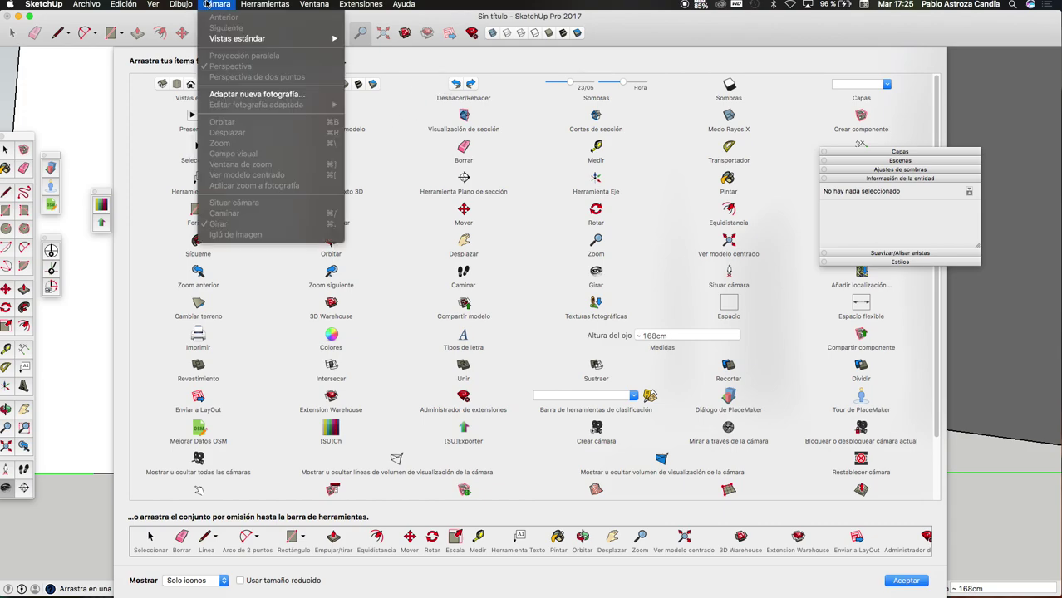
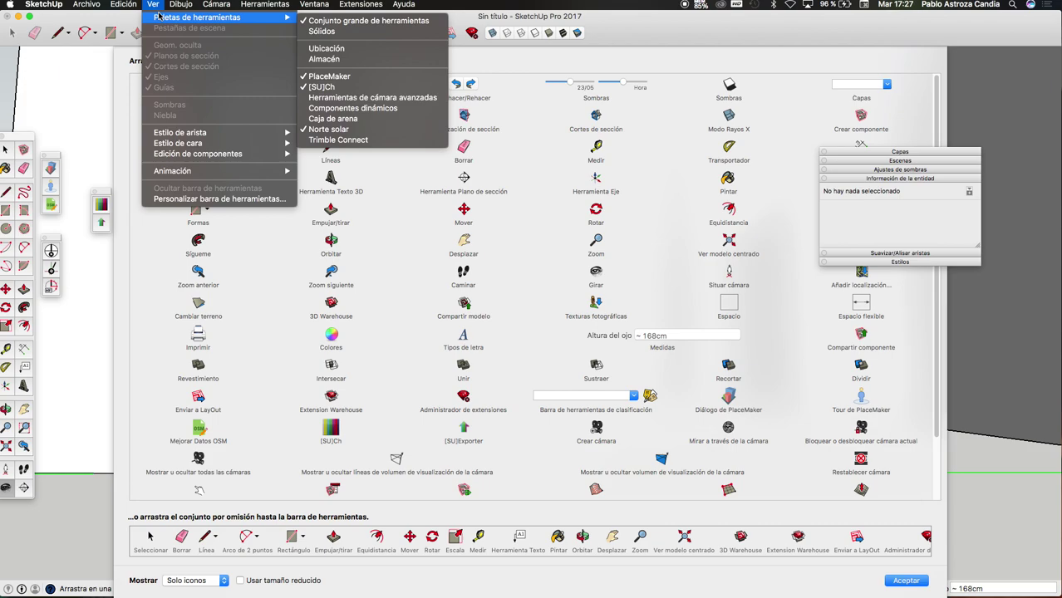
- Dismiss the Ver menu and close the Personalizar barra de herramientas dialog
{"action": "left_click", "coordinate": [60, 134]}
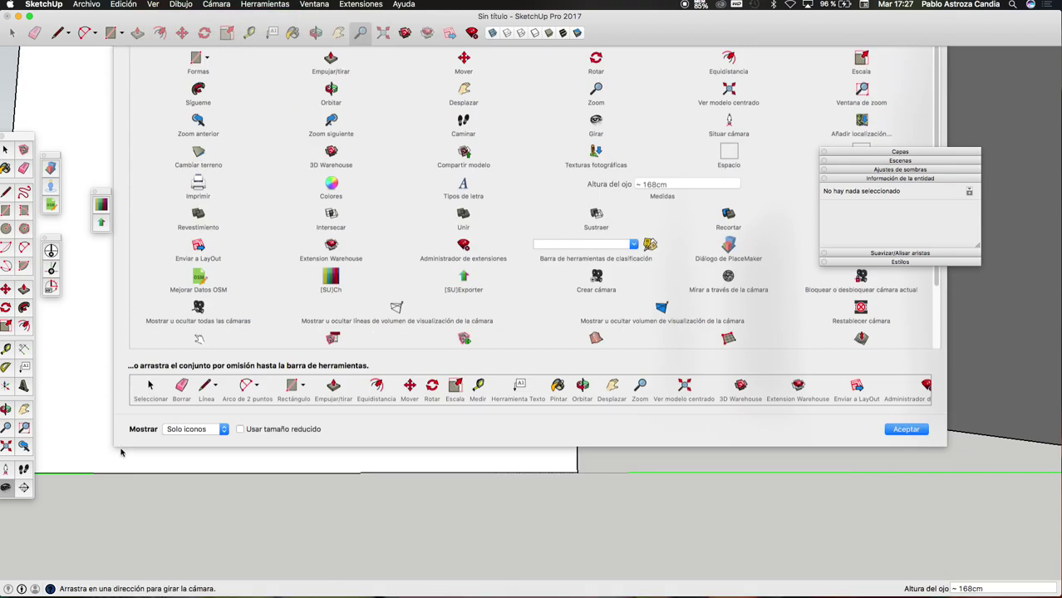
{"action": "key", "text": "Return"}
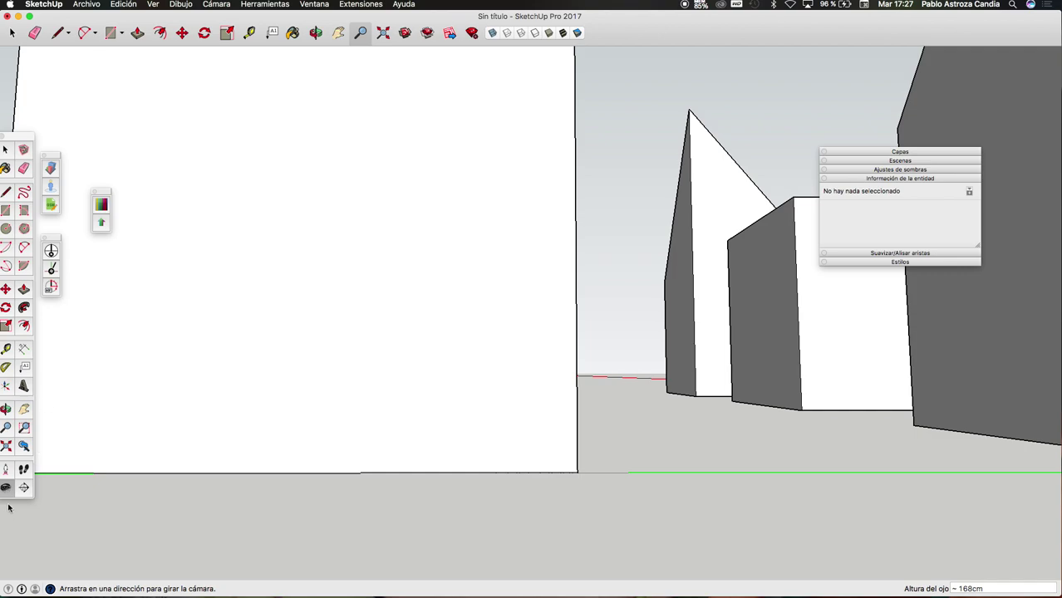
- Turn the street view slightly and try eye heights of 155cm and then 185cm
{"action": "mouse_move", "coordinate": [380, 332]}
{"action": "left_mouse_down"}
{"action": "mouse_move", "coordinate": [687, 269]}
{"action": "mouse_move", "coordinate": [676, 254]}
{"action": "left_mouse_up"}
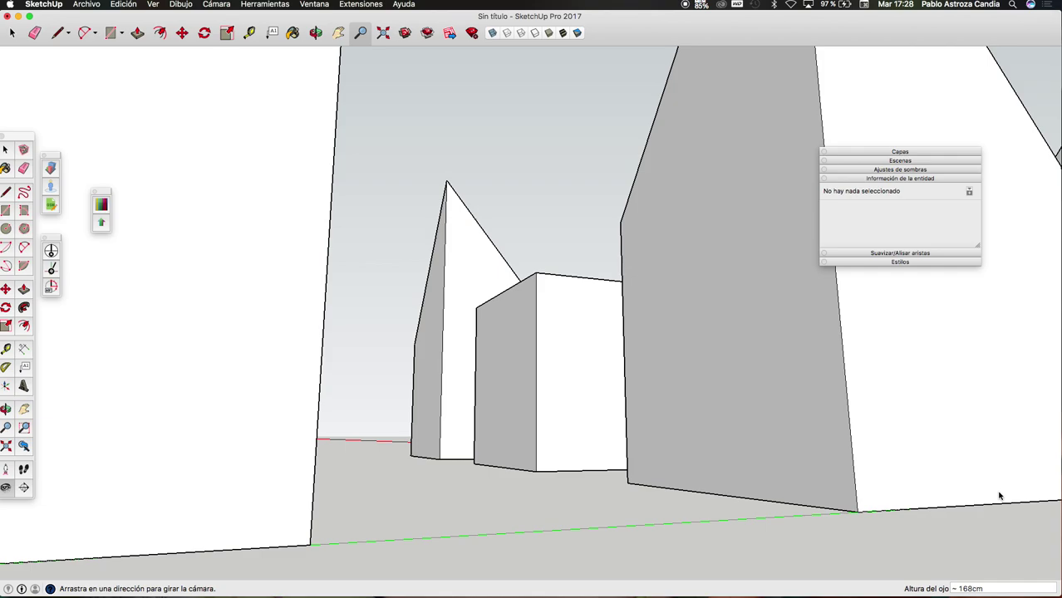
{"action": "left_click", "coordinate": [969, 589]}
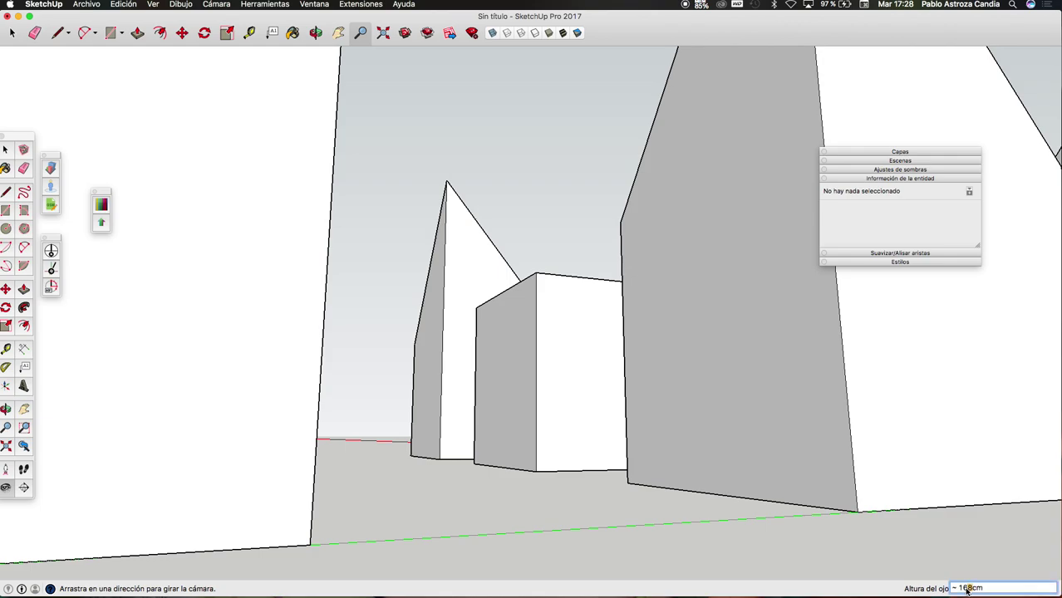
{"action": "type", "text": "55"}
{"action": "key", "text": "Return"}
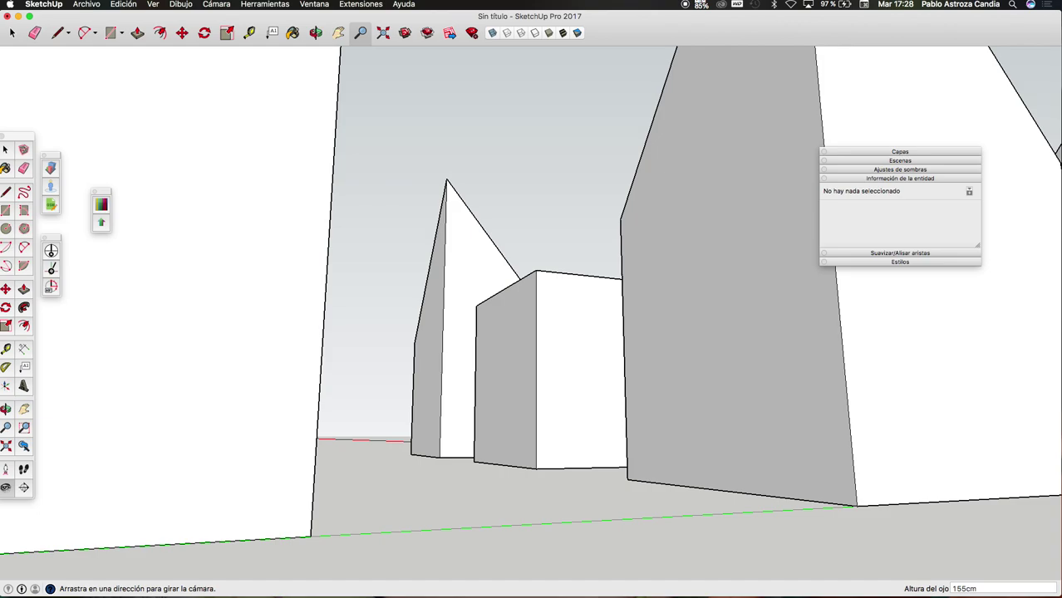
{"action": "left_click_drag", "start_coordinate": [968, 589], "coordinate": [955, 588]}
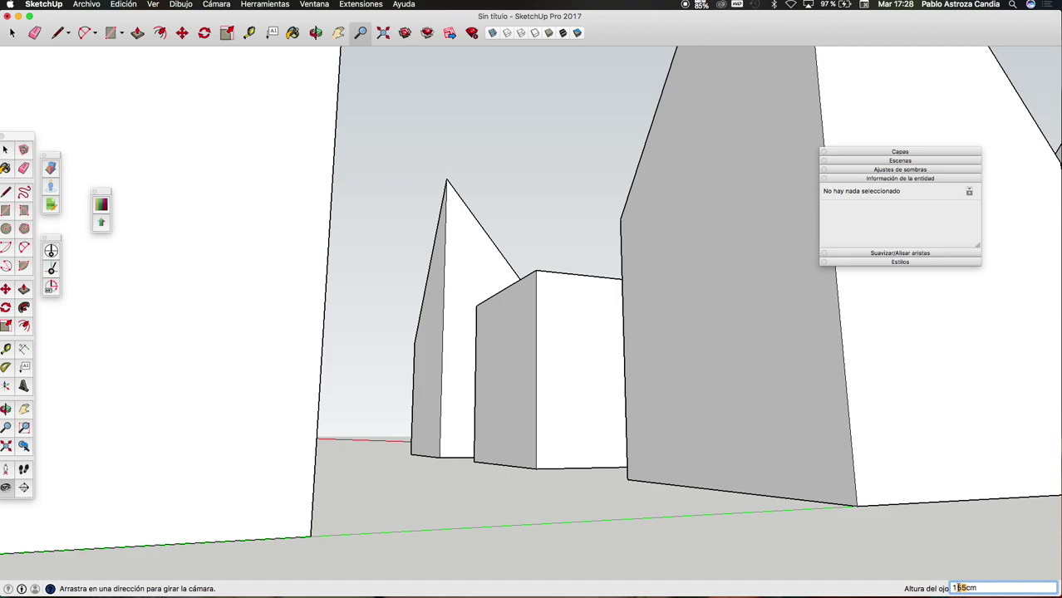
{"action": "type", "text": "18"}
{"action": "key", "text": "Return"}
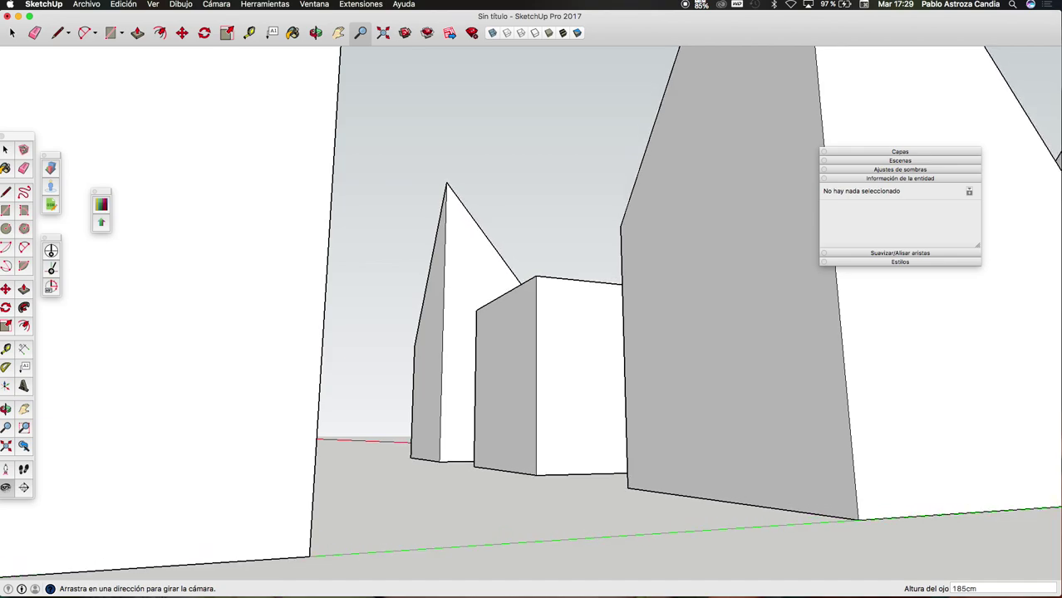
- Settle the Altura del ojo eye height at 150cm
{"action": "left_click", "coordinate": [962, 590]}
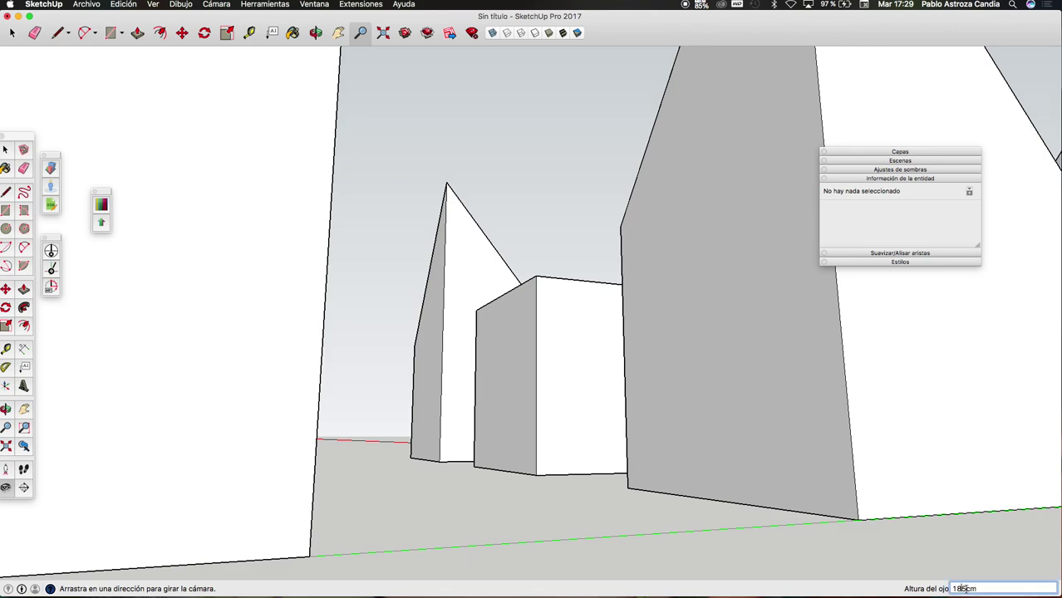
{"action": "double_click", "coordinate": [963, 589]}
{"action": "type", "text": "150"}
{"action": "key", "text": "Return"}
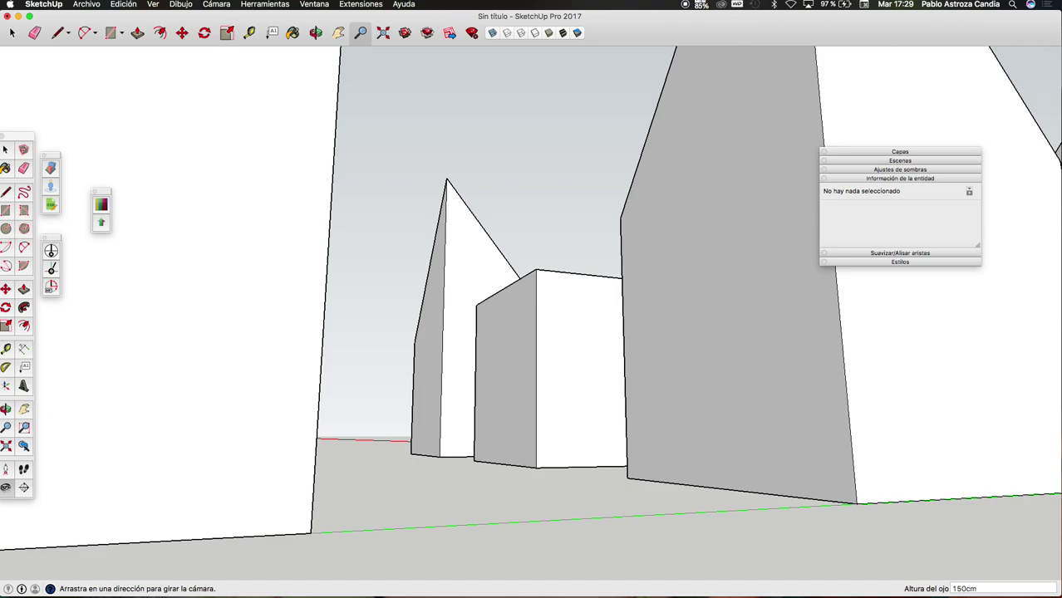
{"action": "left_click", "coordinate": [22, 471]}
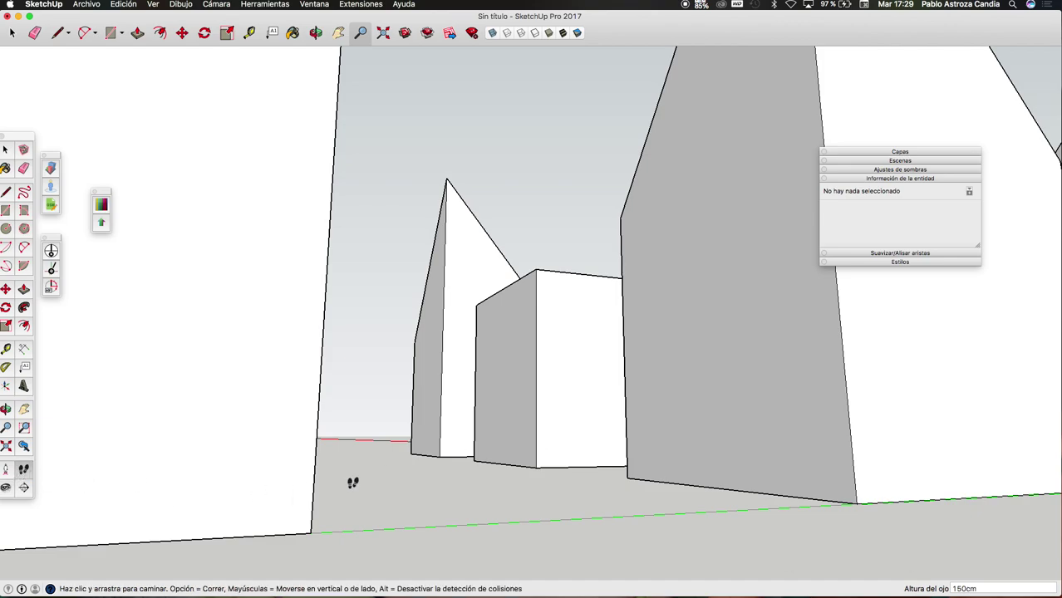
- Walk forward between the buildings, turn left past the white wall, then back away to see the whole cluster
{"action": "mouse_move", "coordinate": [378, 482]}
{"action": "left_mouse_down"}
{"action": "mouse_move", "coordinate": [409, 424]}
{"action": "mouse_move", "coordinate": [398, 406]}
{"action": "mouse_move", "coordinate": [295, 386]}
{"action": "mouse_move", "coordinate": [337, 341]}
{"action": "mouse_move", "coordinate": [500, 370]}
{"action": "mouse_move", "coordinate": [289, 364]}
{"action": "mouse_move", "coordinate": [239, 399]}
{"action": "mouse_move", "coordinate": [84, 416]}
{"action": "left_mouse_up"}
{"action": "right_click", "coordinate": [84, 416]}
{"action": "left_click", "coordinate": [263, 399]}
{"action": "mouse_move", "coordinate": [309, 419]}
{"action": "left_mouse_down"}
{"action": "mouse_move", "coordinate": [64, 422]}
{"action": "mouse_move", "coordinate": [242, 429]}
{"action": "left_mouse_up"}
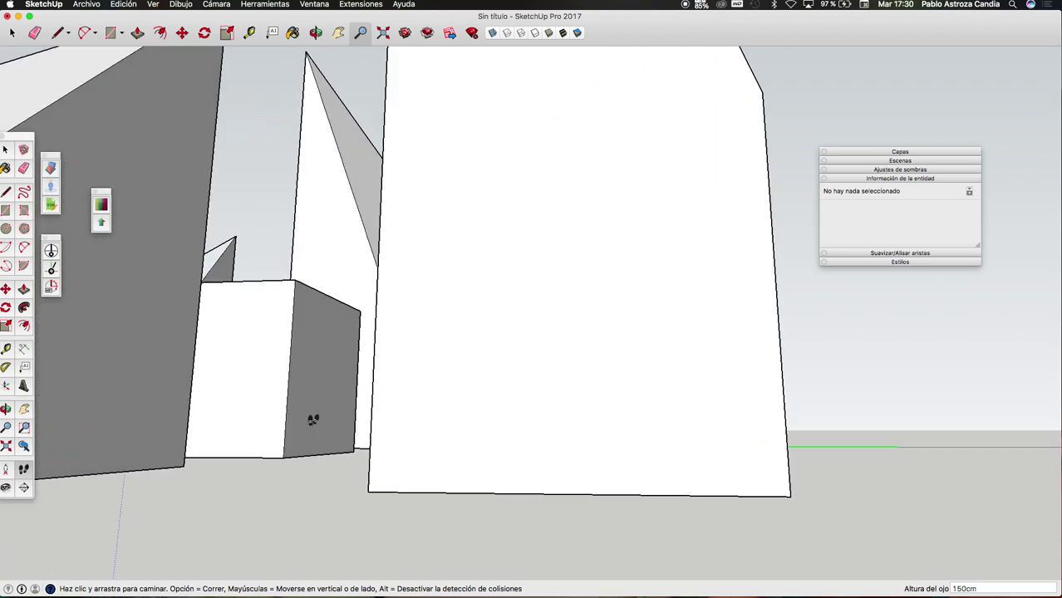
{"action": "mouse_move", "coordinate": [314, 420]}
{"action": "left_mouse_down"}
{"action": "mouse_move", "coordinate": [305, 375]}
{"action": "mouse_move", "coordinate": [313, 468]}
{"action": "mouse_move", "coordinate": [299, 426]}
{"action": "mouse_move", "coordinate": [232, 423]}
{"action": "mouse_move", "coordinate": [539, 430]}
{"action": "mouse_move", "coordinate": [183, 433]}
{"action": "mouse_move", "coordinate": [370, 428]}
{"action": "mouse_move", "coordinate": [318, 418]}
{"action": "mouse_move", "coordinate": [327, 339]}
{"action": "mouse_move", "coordinate": [256, 363]}
{"action": "mouse_move", "coordinate": [299, 318]}
{"action": "mouse_move", "coordinate": [481, 308]}
{"action": "mouse_move", "coordinate": [562, 322]}
{"action": "mouse_move", "coordinate": [3, 349]}
{"action": "mouse_move", "coordinate": [144, 358]}
{"action": "mouse_move", "coordinate": [183, 307]}
{"action": "mouse_move", "coordinate": [206, 297]}
{"action": "mouse_move", "coordinate": [375, 297]}
{"action": "mouse_move", "coordinate": [759, 410]}
{"action": "mouse_move", "coordinate": [783, 396]}
{"action": "mouse_move", "coordinate": [654, 375]}
{"action": "mouse_move", "coordinate": [368, 389]}
{"action": "mouse_move", "coordinate": [394, 330]}
{"action": "mouse_move", "coordinate": [322, 339]}
{"action": "mouse_move", "coordinate": [330, 294]}
{"action": "mouse_move", "coordinate": [282, 283]}
{"action": "mouse_move", "coordinate": [249, 292]}
{"action": "left_mouse_up"}
{"action": "left_click_drag", "start_coordinate": [170, 385], "coordinate": [83, 380]}
{"action": "mouse_move", "coordinate": [312, 420]}
{"action": "left_mouse_down"}
{"action": "mouse_move", "coordinate": [462, 576]}
{"action": "mouse_move", "coordinate": [124, 469]}
{"action": "mouse_move", "coordinate": [324, 474]}
{"action": "left_mouse_up"}
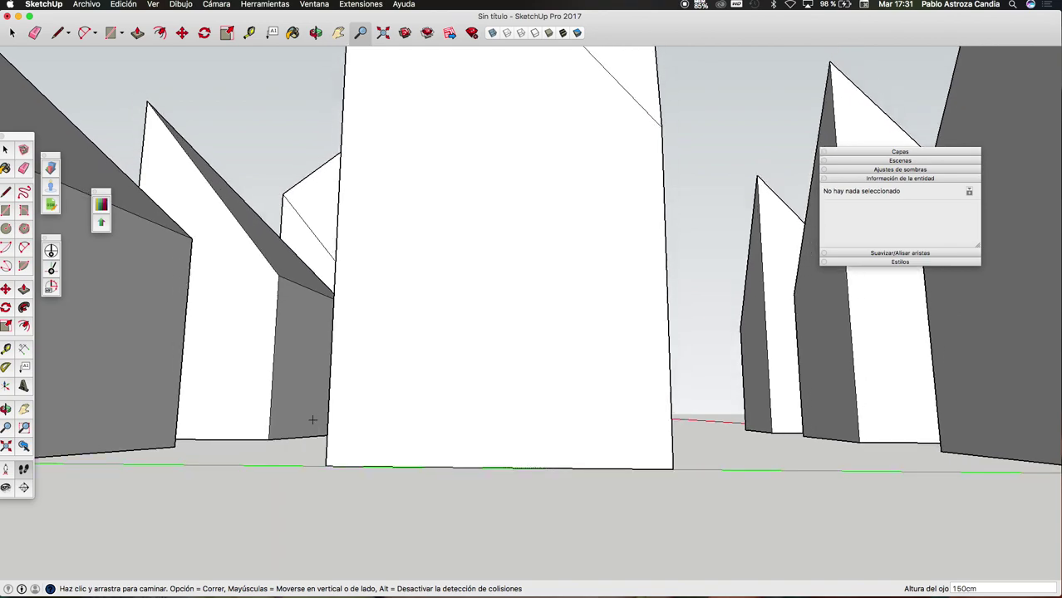
{"action": "left_click_drag", "start_coordinate": [312, 420], "coordinate": [313, 420]}
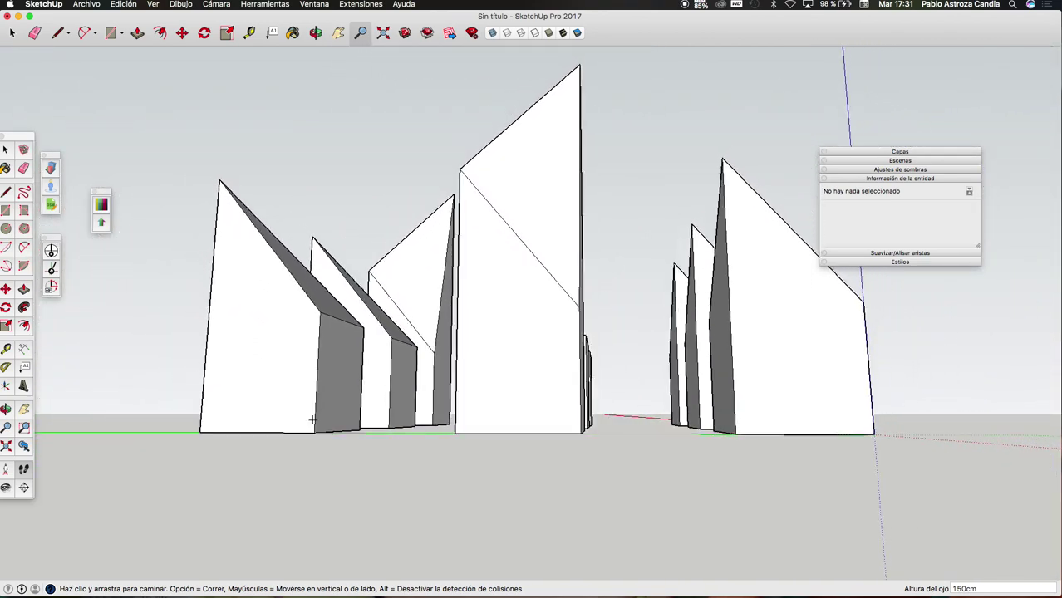
{"action": "left_click_drag", "start_coordinate": [313, 420], "coordinate": [312, 420]}
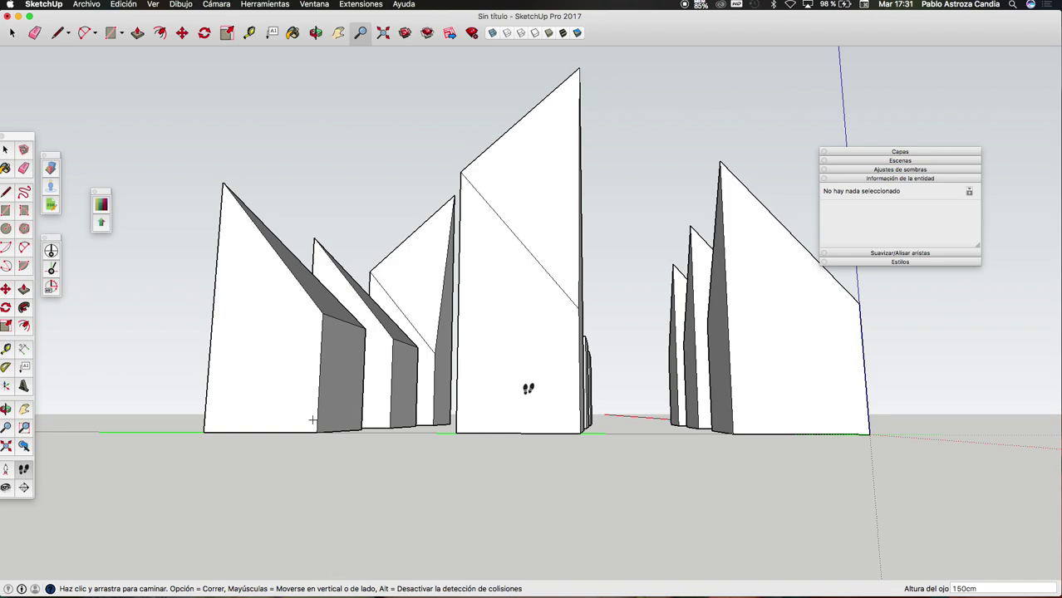
{"action": "left_click", "coordinate": [315, 5]}
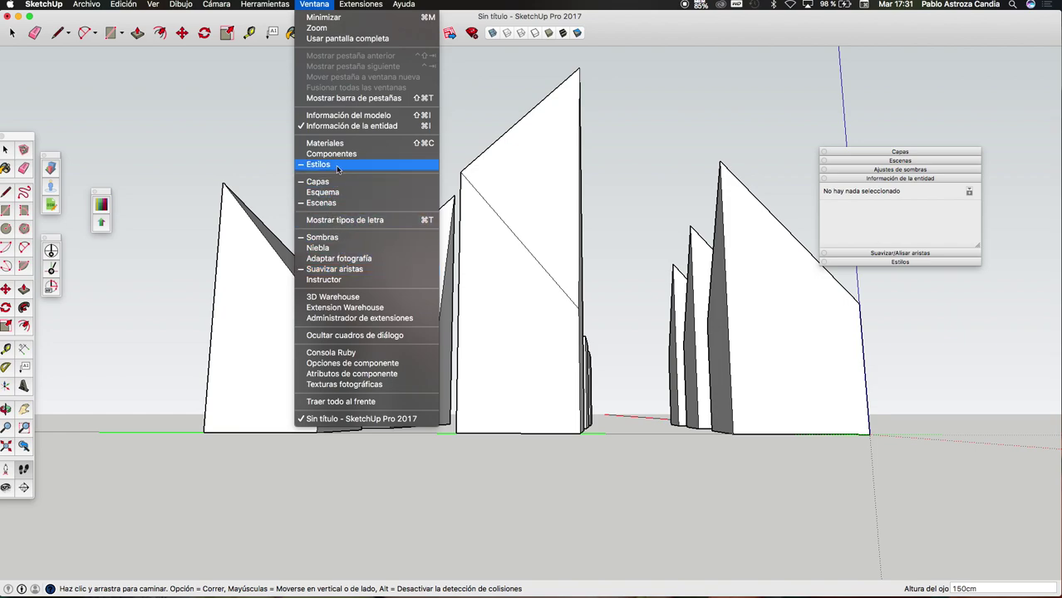
- Open Sombras, turn shadows on, and orbit up to an aerial view of the blocks
{"action": "left_click", "coordinate": [345, 239]}
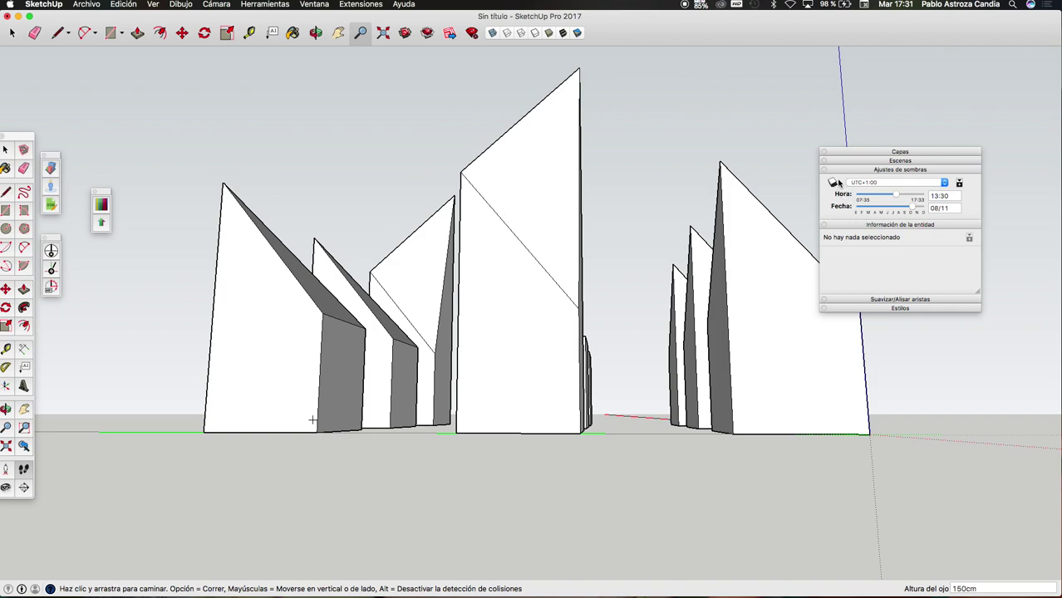
{"action": "left_click", "coordinate": [832, 183]}
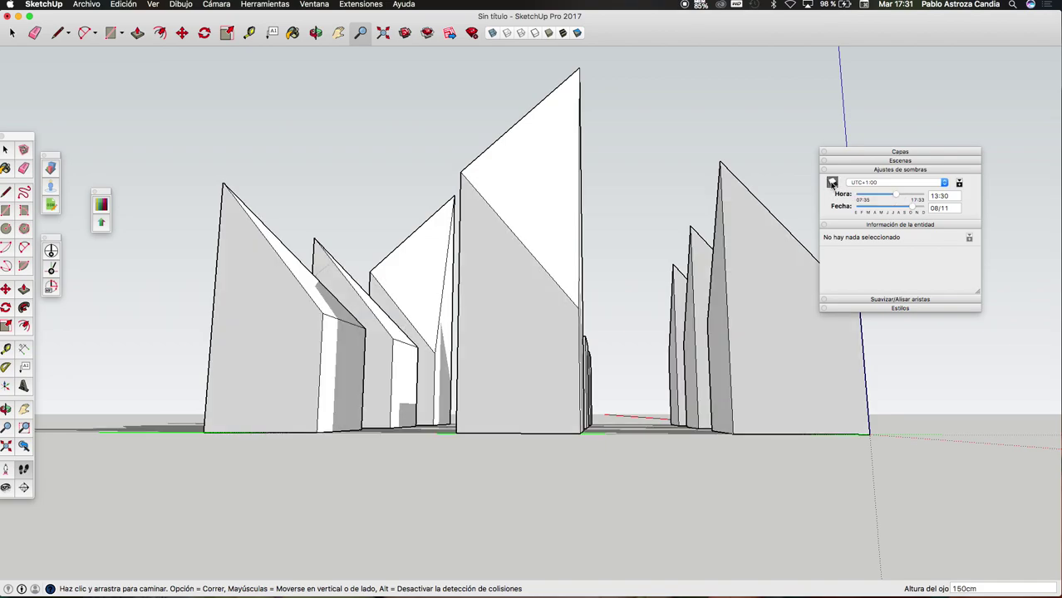
{"action": "left_click", "coordinate": [317, 35]}
{"action": "mouse_move", "coordinate": [536, 148]}
{"action": "left_mouse_down"}
{"action": "mouse_move", "coordinate": [517, 418]}
{"action": "mouse_move", "coordinate": [498, 331]}
{"action": "mouse_move", "coordinate": [661, 386]}
{"action": "mouse_move", "coordinate": [330, 375]}
{"action": "mouse_move", "coordinate": [440, 323]}
{"action": "mouse_move", "coordinate": [414, 344]}
{"action": "mouse_move", "coordinate": [422, 372]}
{"action": "mouse_move", "coordinate": [573, 360]}
{"action": "left_mouse_up"}
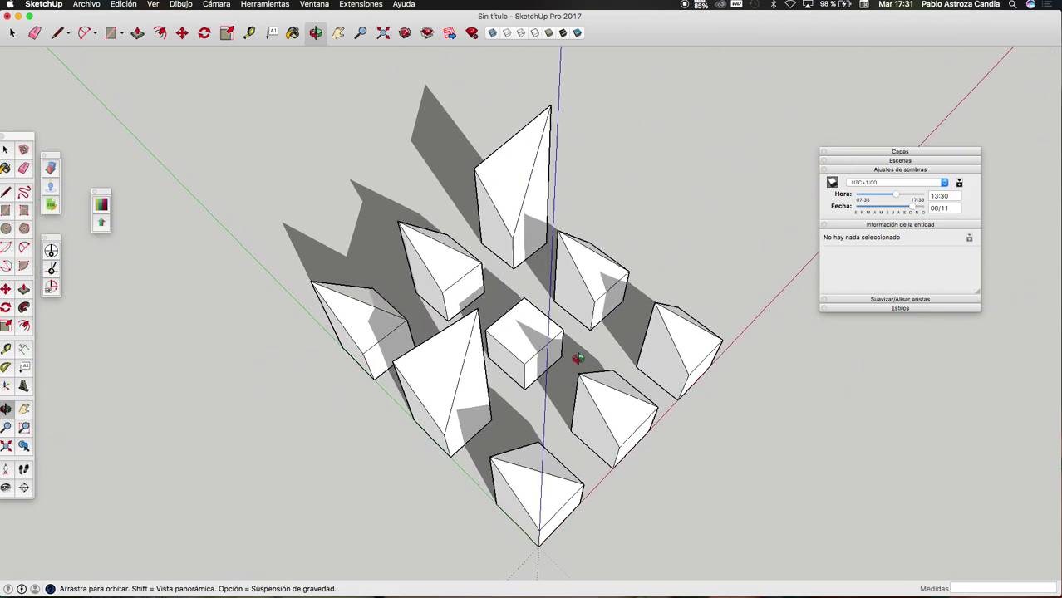
- Adjust the shadow sliders to 13:42 on 01/08
{"action": "left_click_drag", "start_coordinate": [894, 192], "coordinate": [881, 194]}
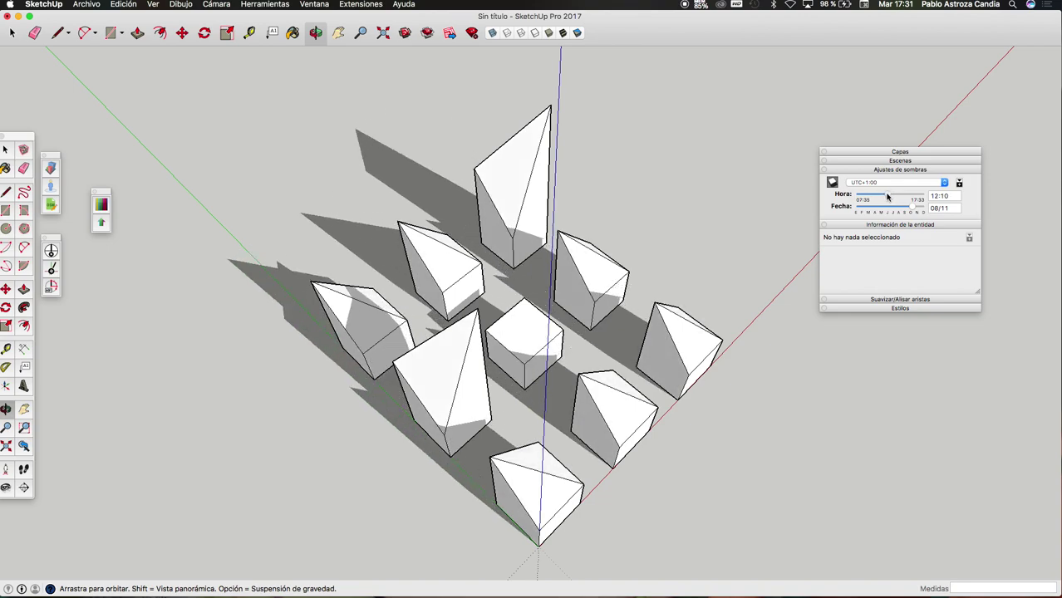
{"action": "left_click_drag", "start_coordinate": [892, 195], "coordinate": [883, 194]}
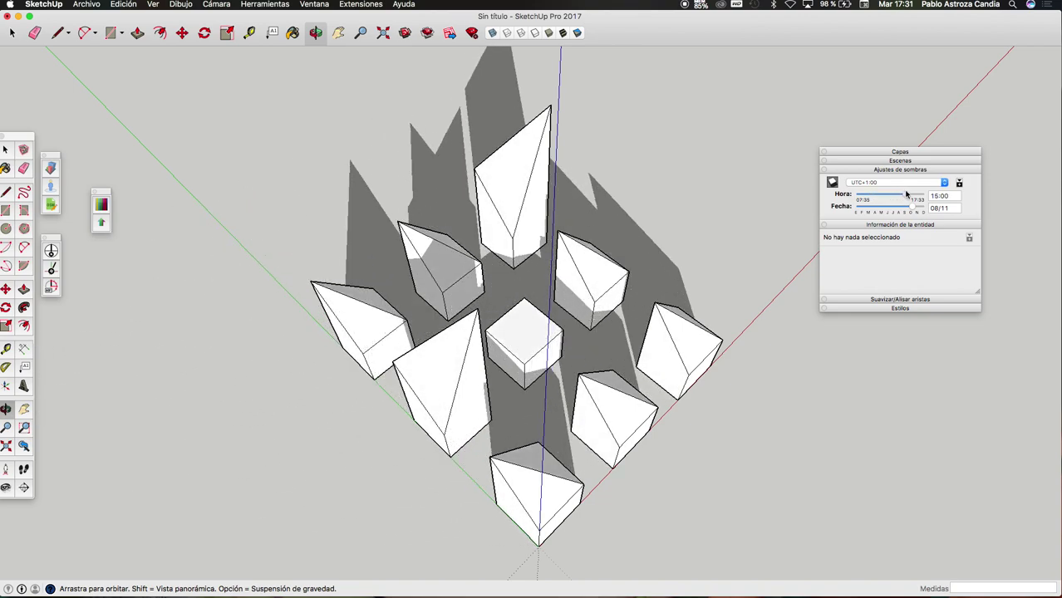
{"action": "mouse_move", "coordinate": [919, 212]}
{"action": "left_mouse_down"}
{"action": "mouse_move", "coordinate": [859, 211]}
{"action": "mouse_move", "coordinate": [934, 214]}
{"action": "mouse_move", "coordinate": [898, 212]}
{"action": "left_mouse_up"}
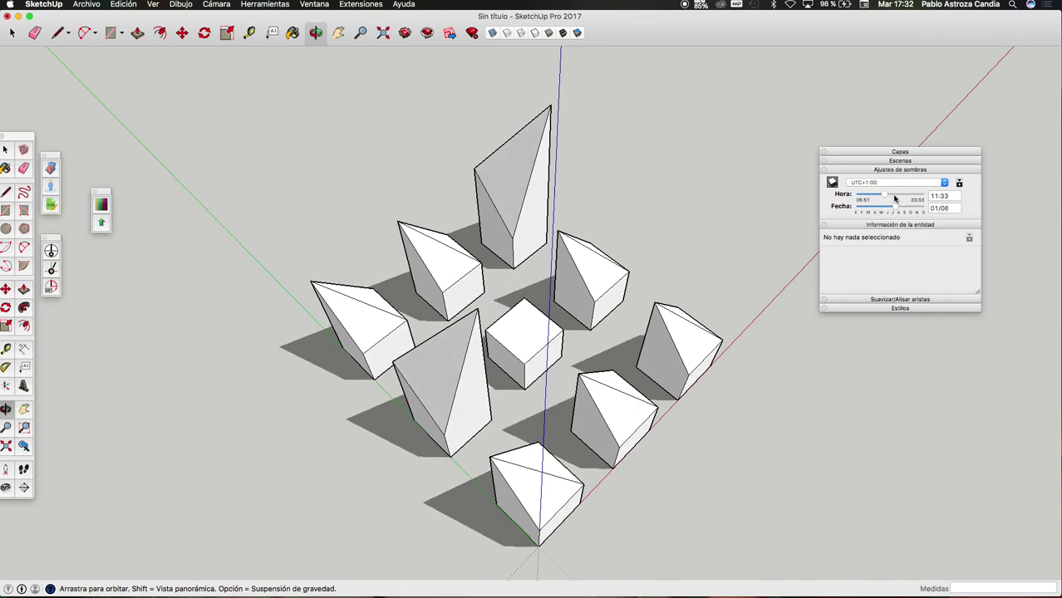
{"action": "left_click_drag", "start_coordinate": [884, 195], "coordinate": [896, 206]}
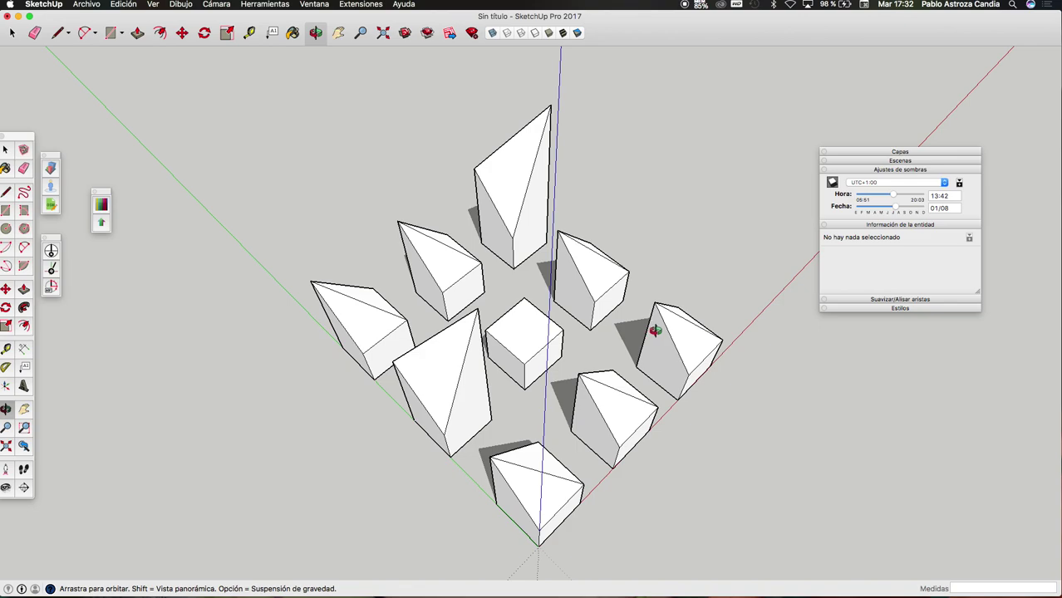
{"action": "scroll", "coordinate": [656, 331], "scroll_direction": "down", "scroll_amount": 3}
- Open Información del modelo at Geolocalización and try adding a location
{"action": "scroll", "coordinate": [656, 331], "scroll_direction": "down", "scroll_amount": 2}
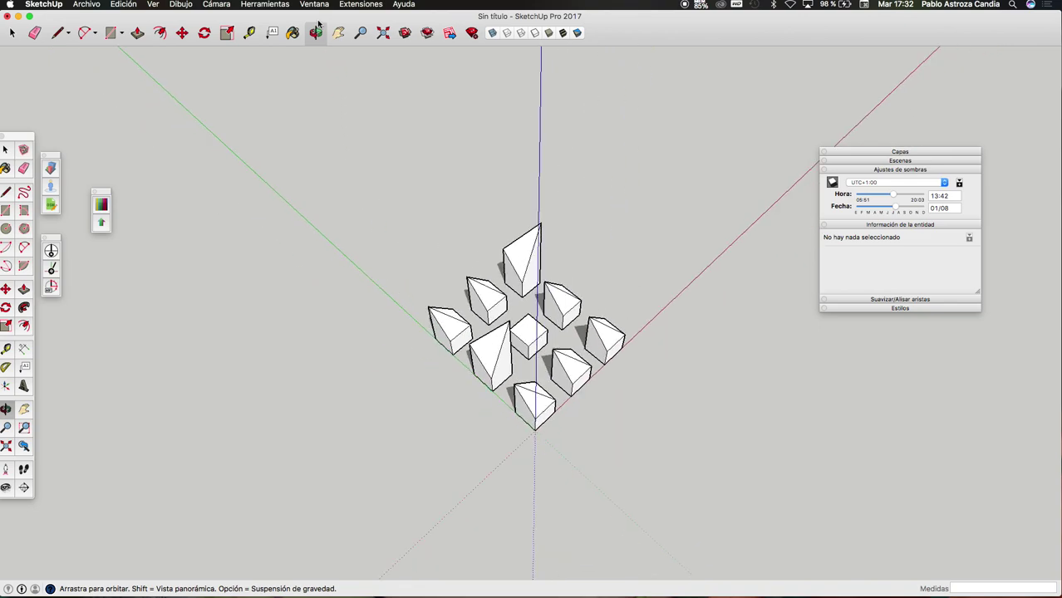
{"action": "left_click", "coordinate": [350, 4]}
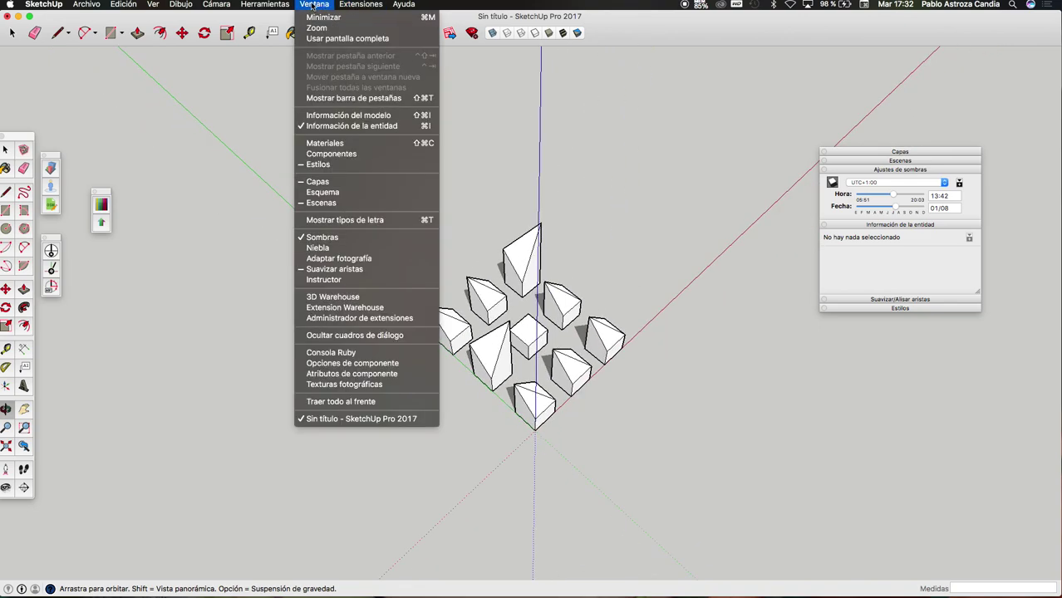
{"action": "left_click", "coordinate": [327, 116]}
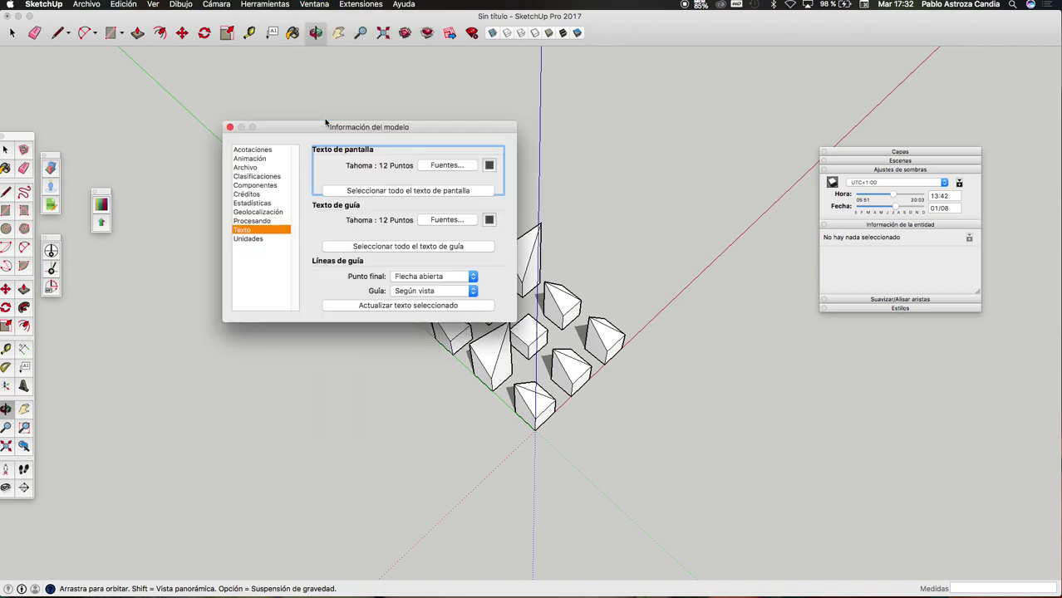
{"action": "left_click", "coordinate": [257, 215]}
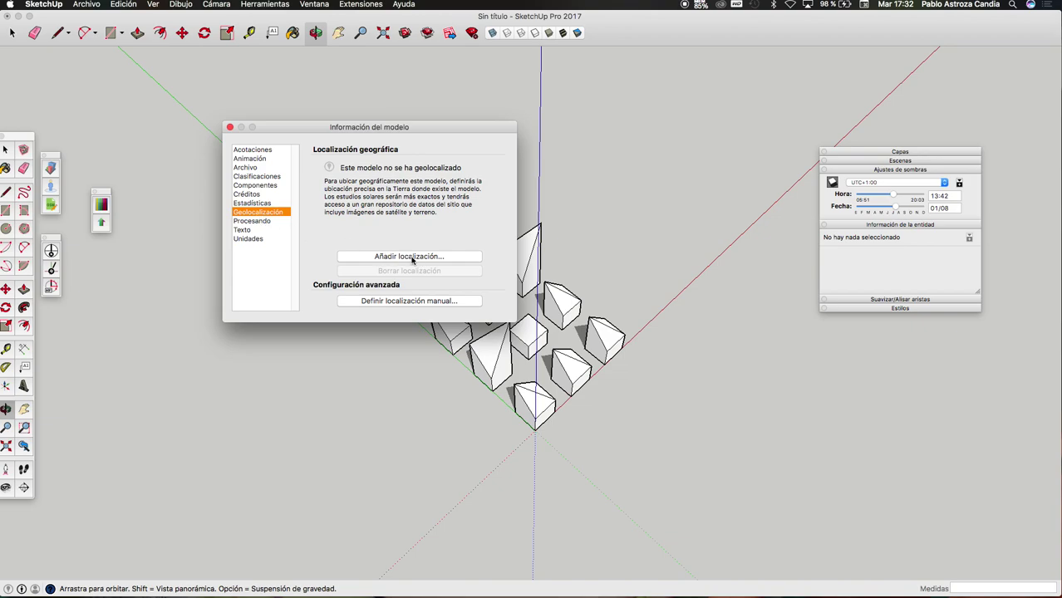
{"action": "left_click", "coordinate": [409, 257]}
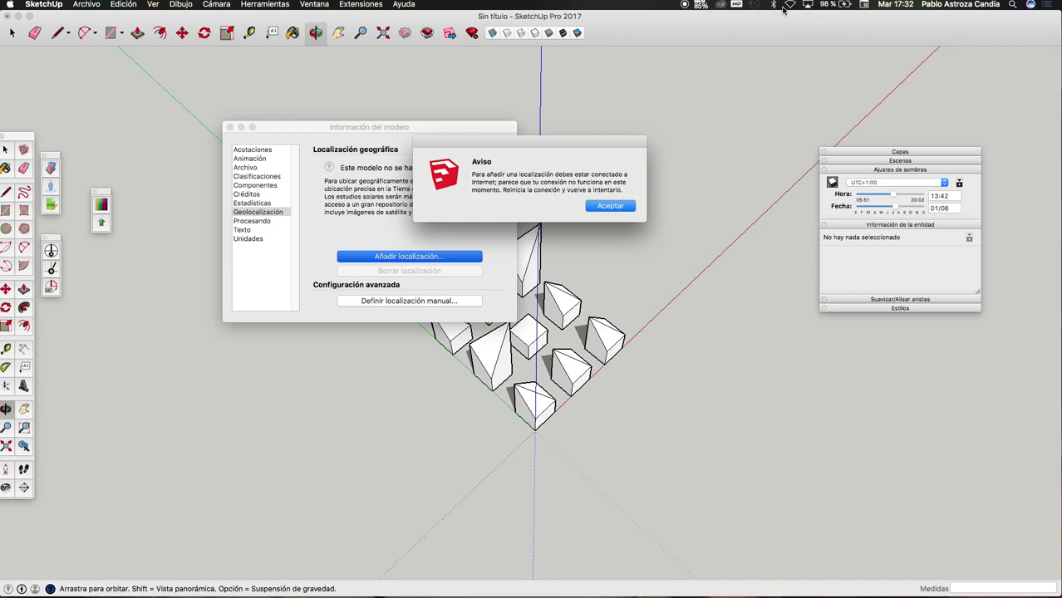
- Turn wireless on, join a network, and dismiss the no-internet warning
{"action": "left_click", "coordinate": [783, 5]}
{"action": "left_click", "coordinate": [804, 34]}
{"action": "left_click", "coordinate": [791, 5]}
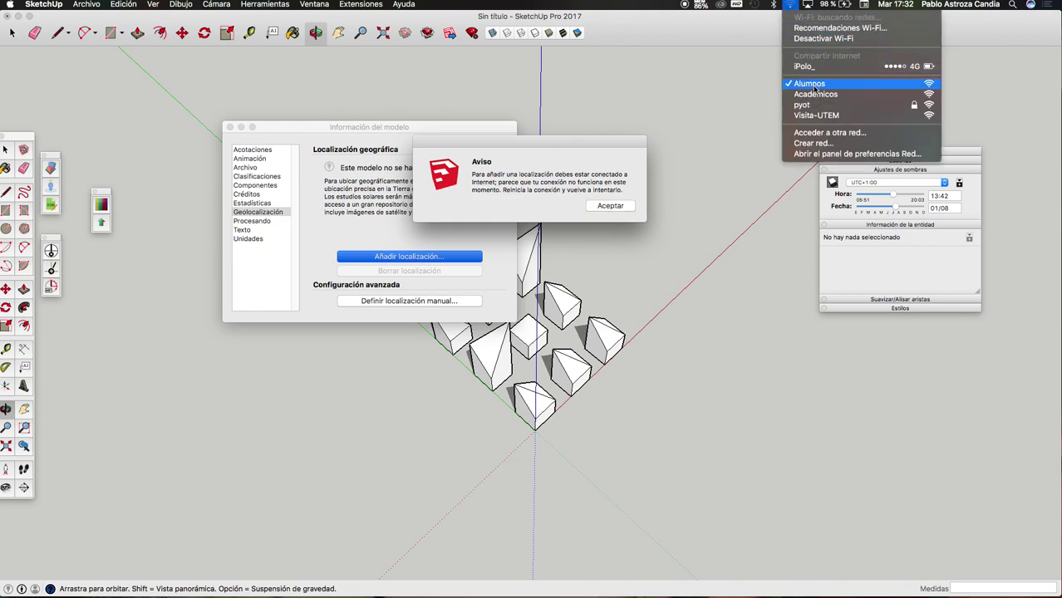
{"action": "left_click", "coordinate": [808, 104]}
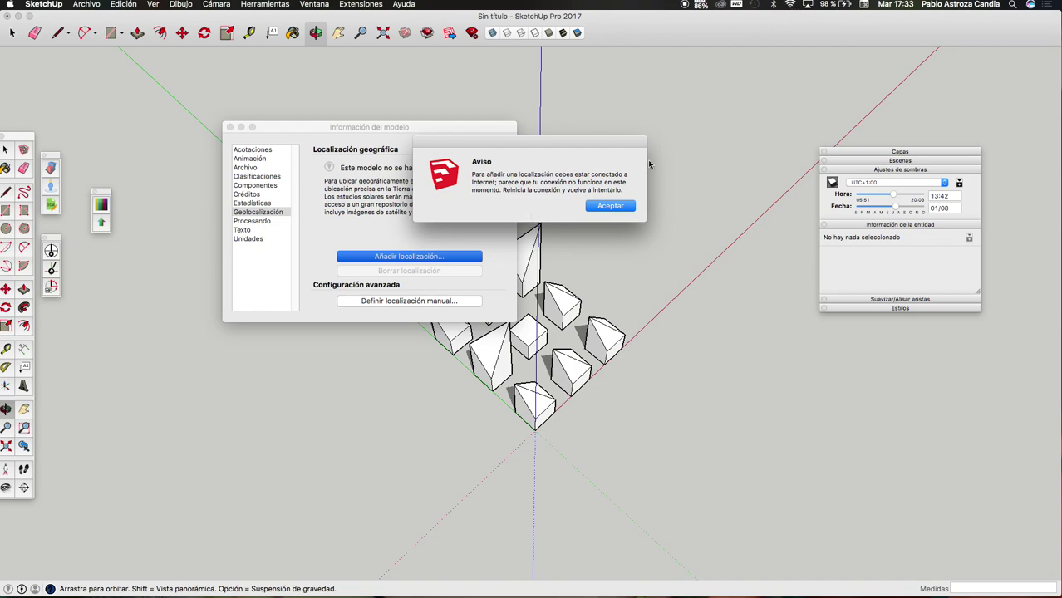
{"action": "left_click", "coordinate": [604, 208]}
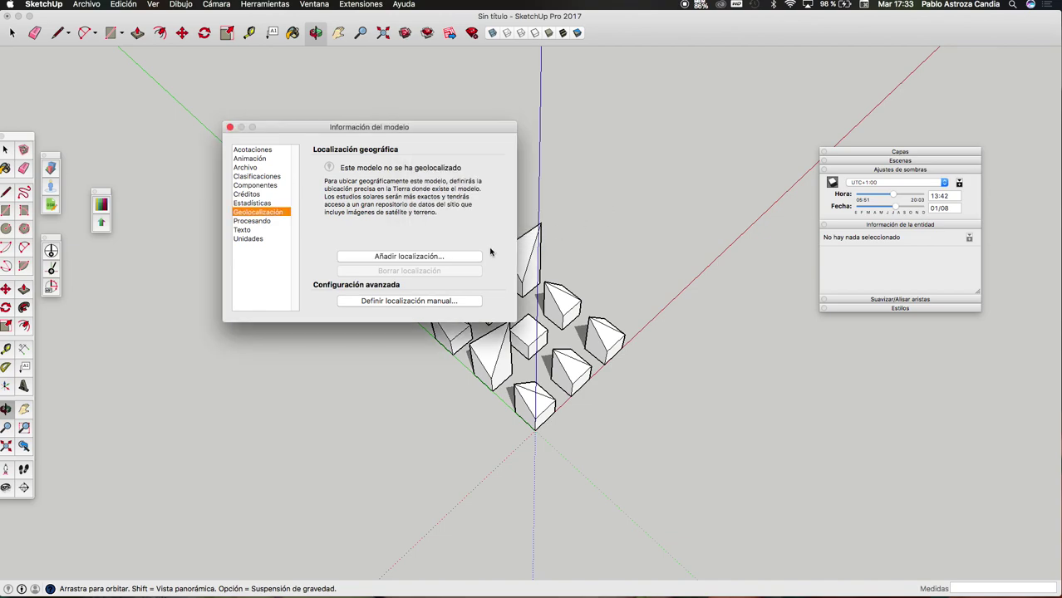
- Reopen Información del modelo and start Añadir localización again
{"action": "left_click", "coordinate": [231, 127]}
{"action": "left_click", "coordinate": [316, 5]}
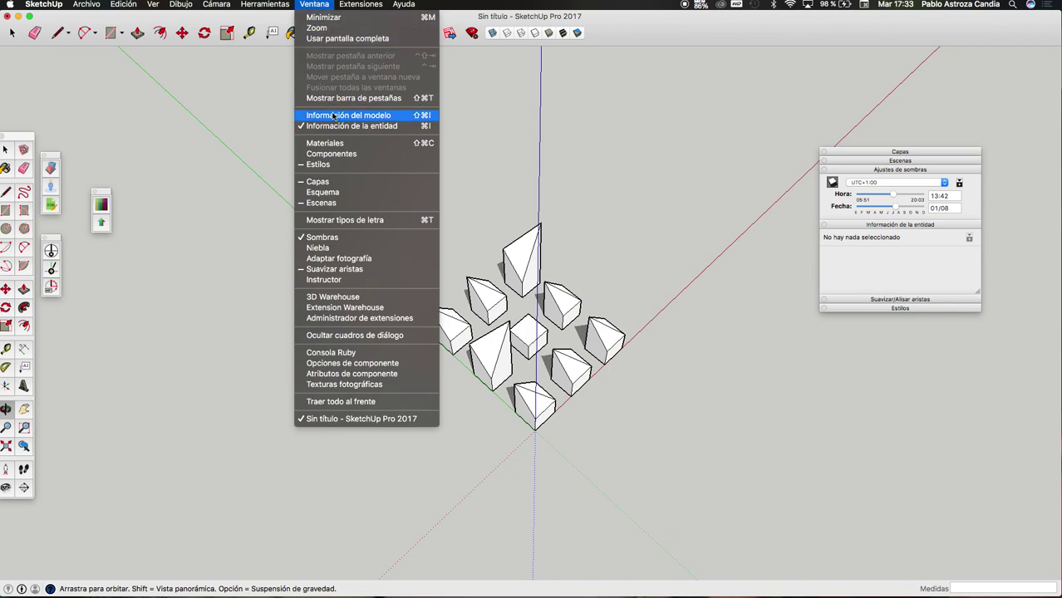
{"action": "left_click", "coordinate": [333, 115]}
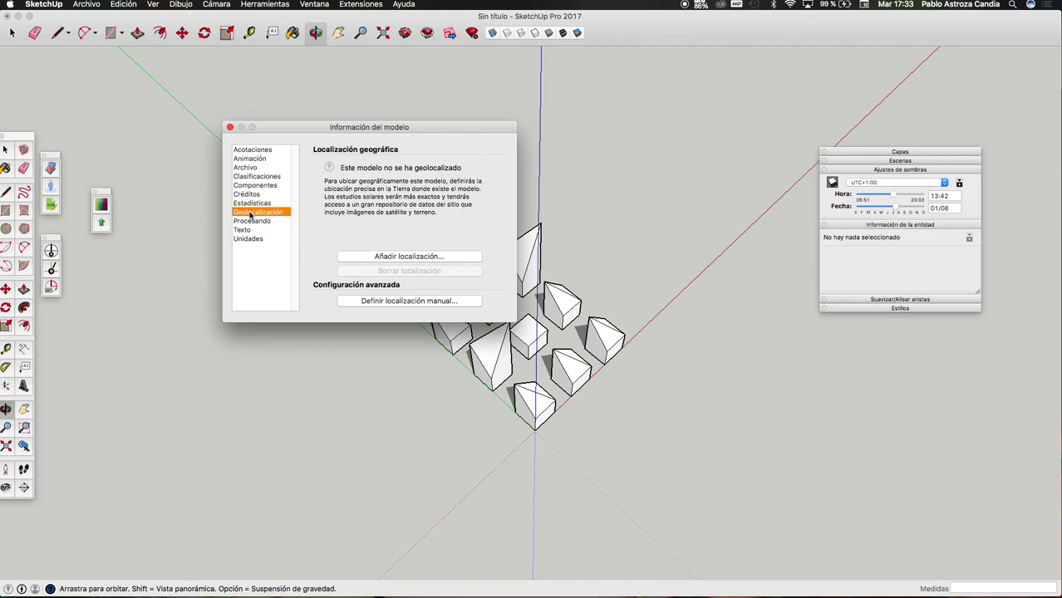
{"action": "left_click", "coordinate": [427, 259]}
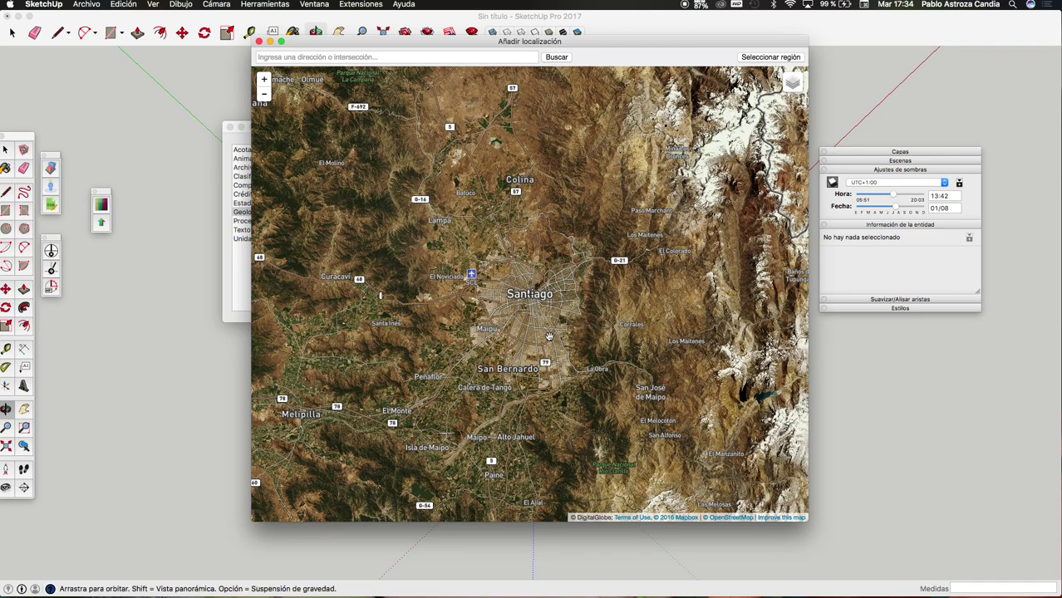
- Zoom and pan the map to downtown Santiago around Parque Almagro, then start Seleccionar región
{"action": "scroll", "coordinate": [507, 315], "scroll_direction": "up", "scroll_amount": 3}
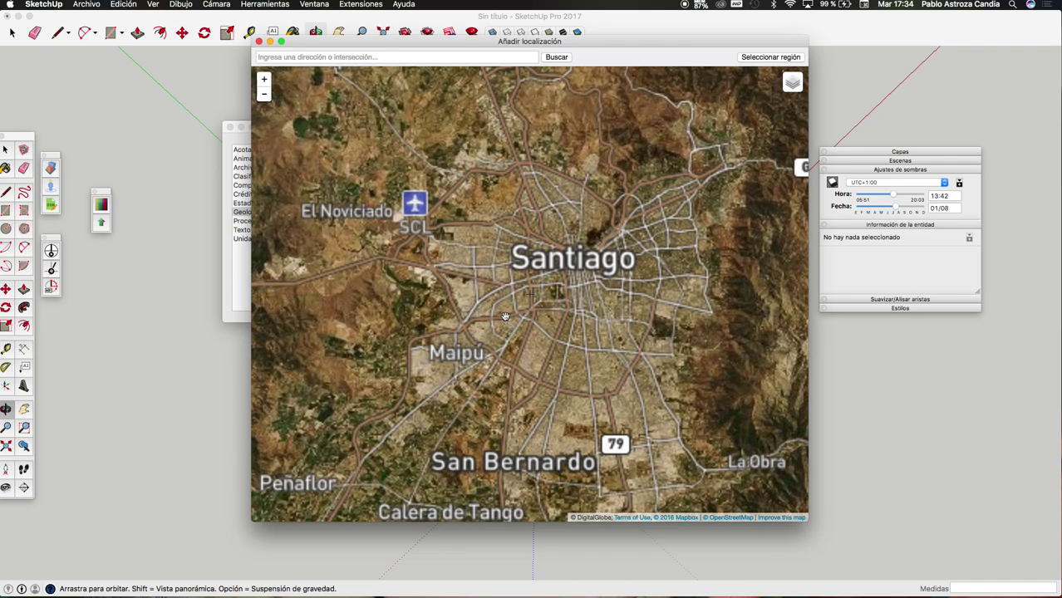
{"action": "scroll", "coordinate": [558, 319], "scroll_direction": "up", "scroll_amount": 3}
{"action": "left_click_drag", "start_coordinate": [443, 275], "coordinate": [294, 287]}
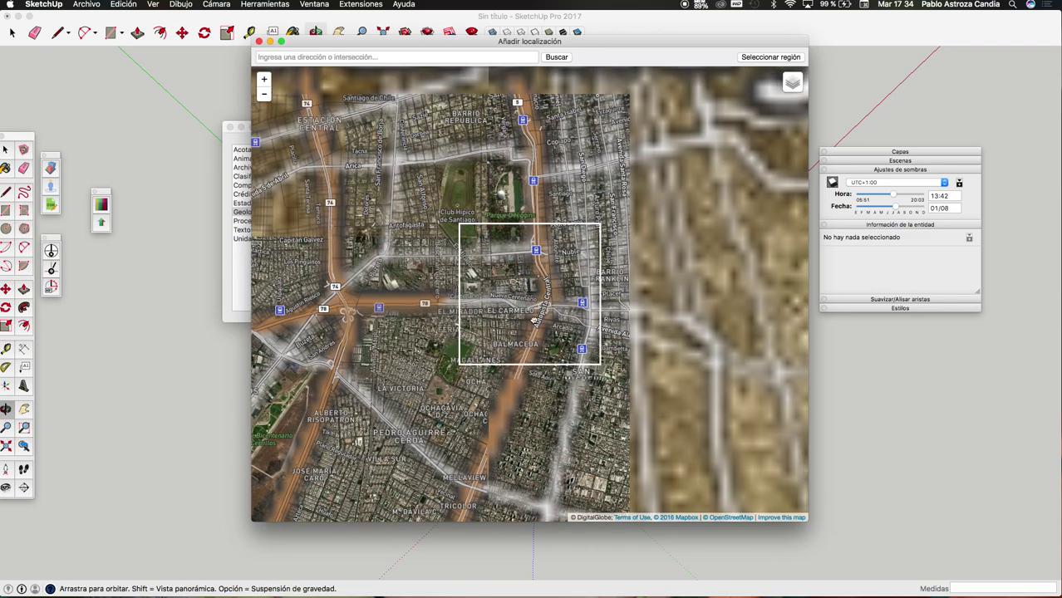
{"action": "left_click_drag", "start_coordinate": [542, 290], "coordinate": [483, 448]}
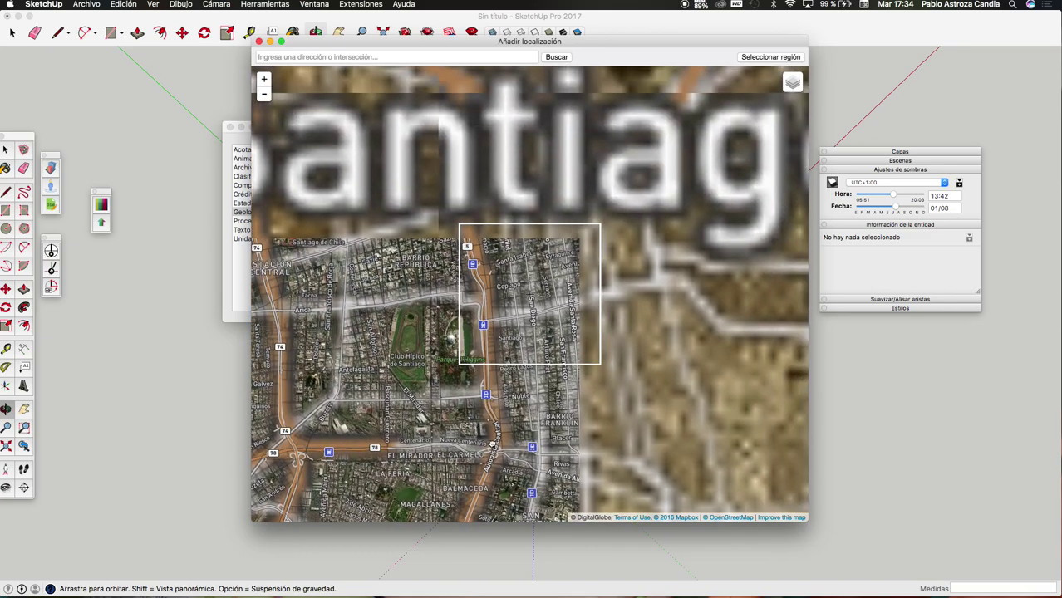
{"action": "scroll", "coordinate": [507, 227], "scroll_direction": "up", "scroll_amount": 2}
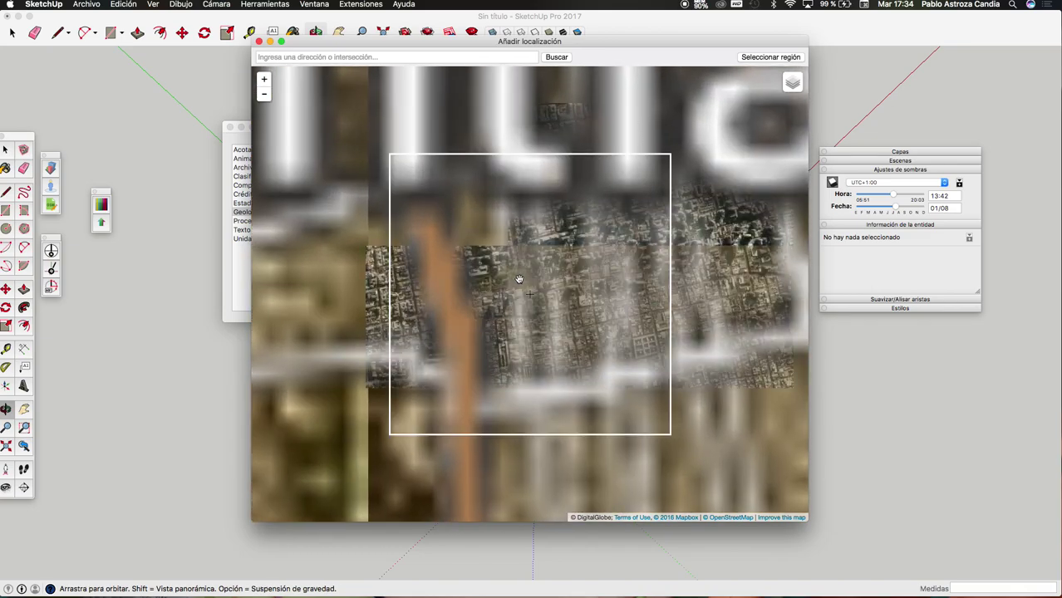
{"action": "mouse_move", "coordinate": [520, 280]}
{"action": "left_mouse_down"}
{"action": "mouse_move", "coordinate": [526, 297]}
{"action": "mouse_move", "coordinate": [544, 254]}
{"action": "left_mouse_up"}
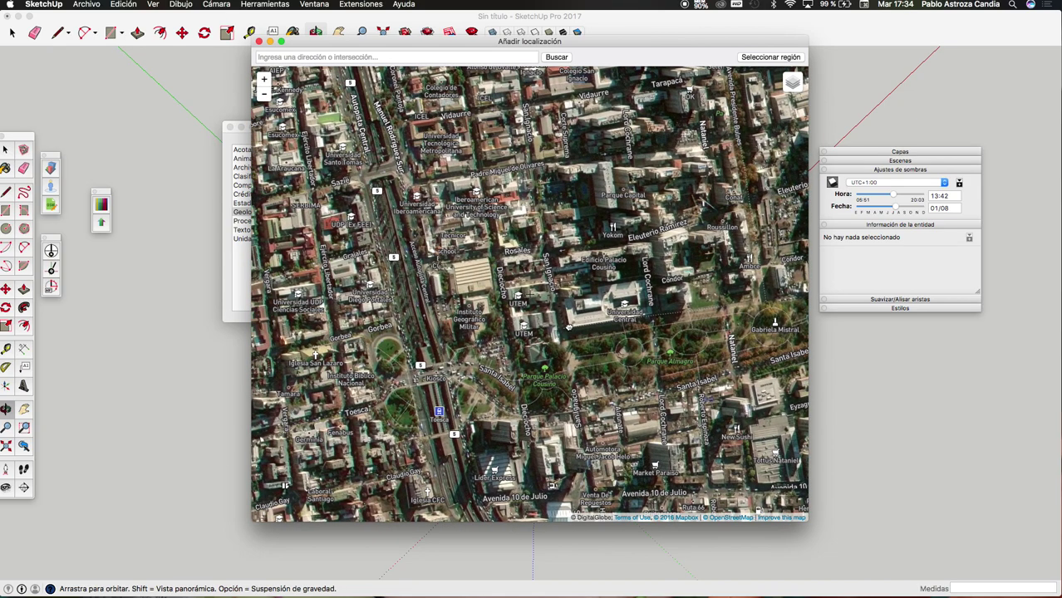
{"action": "left_click_drag", "start_coordinate": [569, 326], "coordinate": [570, 330]}
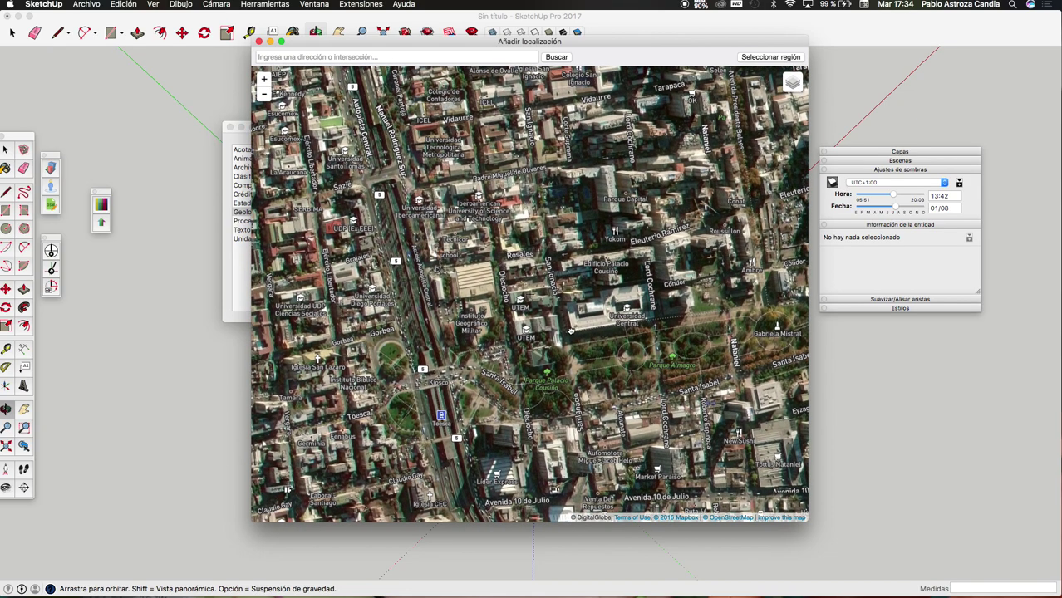
{"action": "left_click_drag", "start_coordinate": [570, 331], "coordinate": [572, 330]}
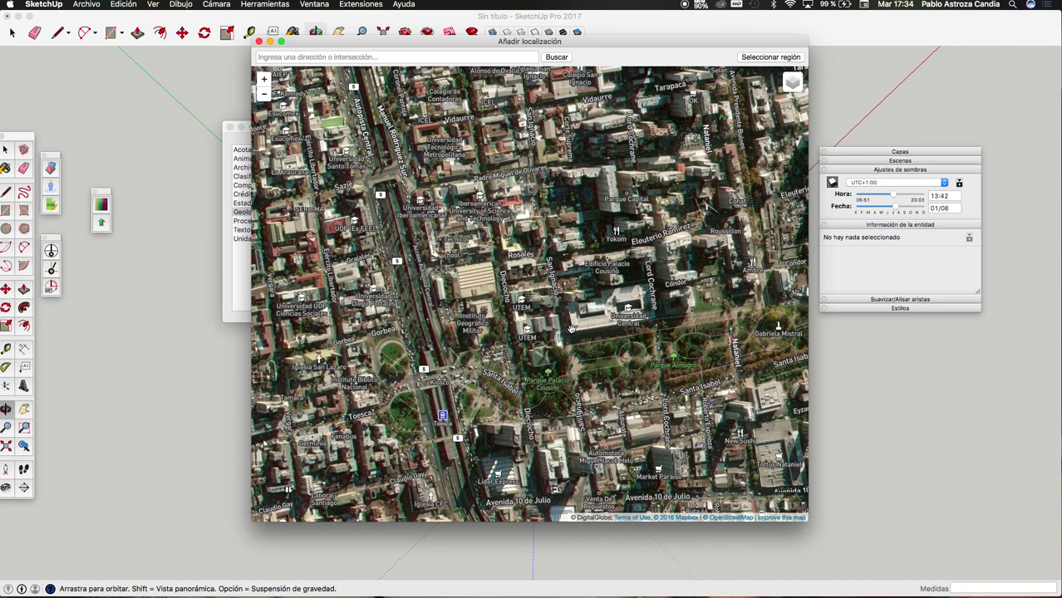
{"action": "left_click", "coordinate": [763, 60]}
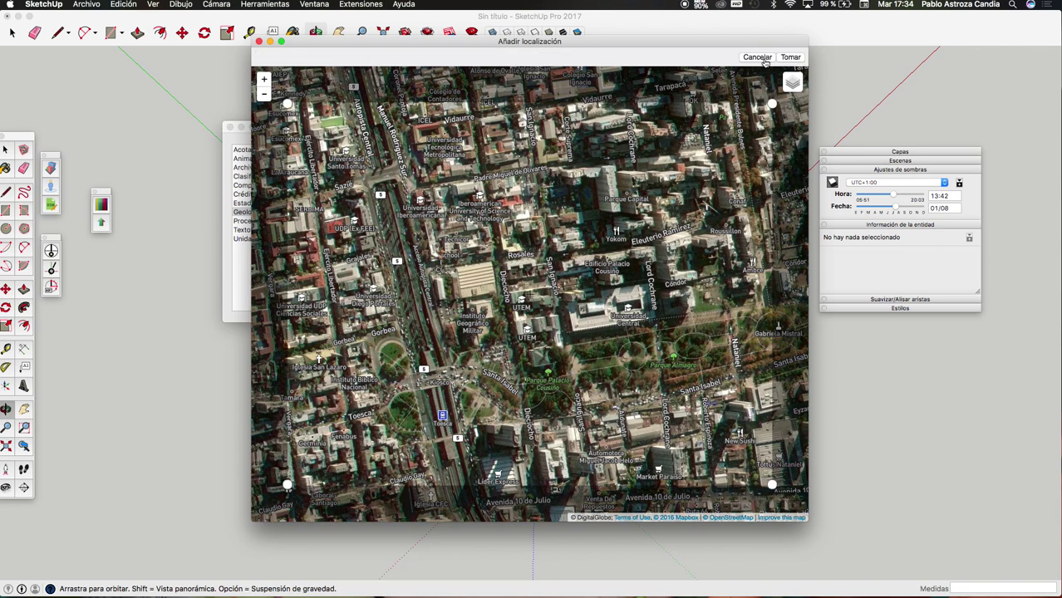
- Shrink the region rectangle around the blocks and import the Parque Almagro imagery with Tomar
{"action": "left_click_drag", "start_coordinate": [754, 110], "coordinate": [716, 144]}
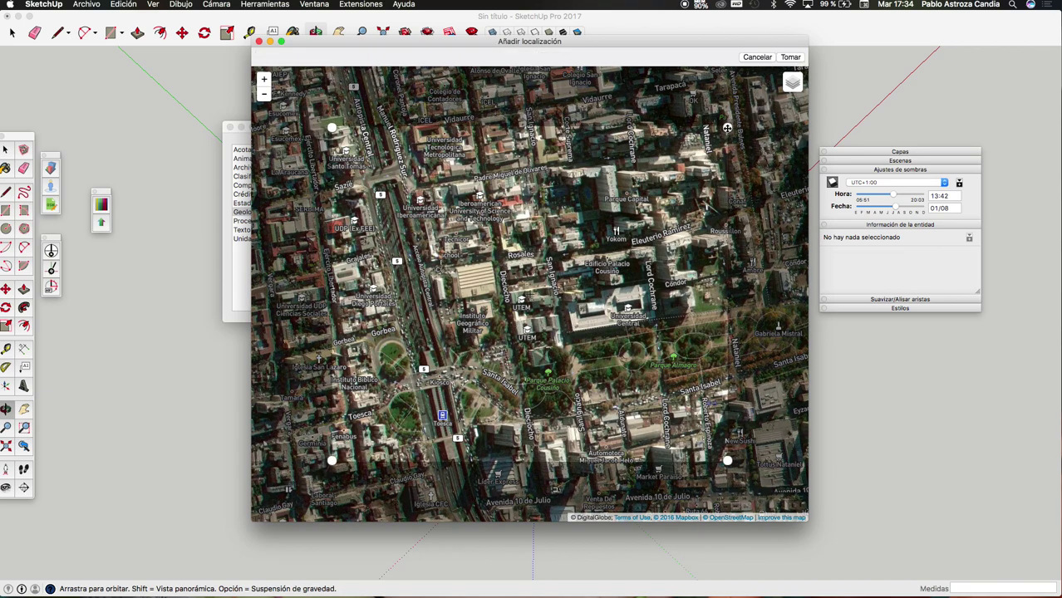
{"action": "left_click", "coordinate": [789, 57]}
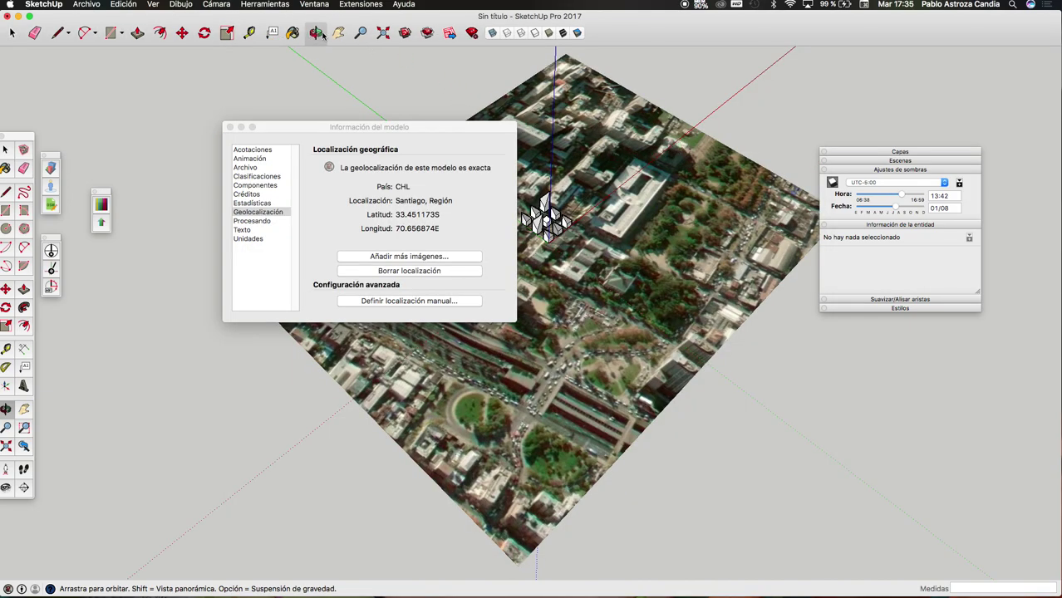
- Orbit down and zoom in for a low-angle look at the buildings on the Santiago imagery
{"action": "mouse_move", "coordinate": [684, 283]}
{"action": "left_mouse_down"}
{"action": "mouse_move", "coordinate": [638, 241]}
{"action": "mouse_move", "coordinate": [482, 211]}
{"action": "left_mouse_up"}
{"action": "scroll", "coordinate": [638, 241], "scroll_direction": "up", "scroll_amount": 5}
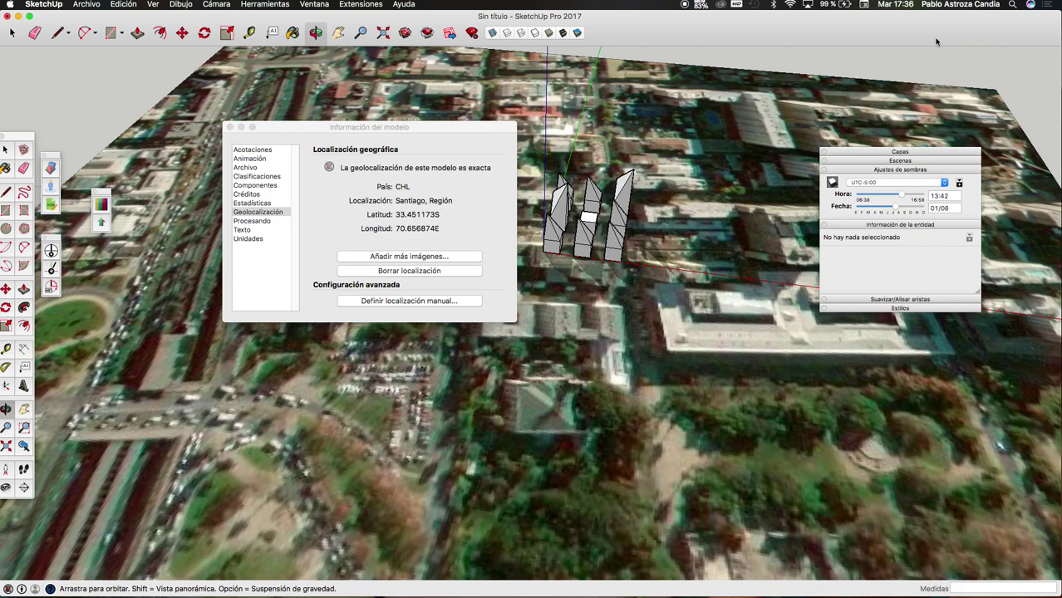
- Close Información del modelo, then in Capas hide Location Snapshot and show Location Terrain
{"action": "left_click", "coordinate": [231, 128]}
{"action": "left_click", "coordinate": [872, 155]}
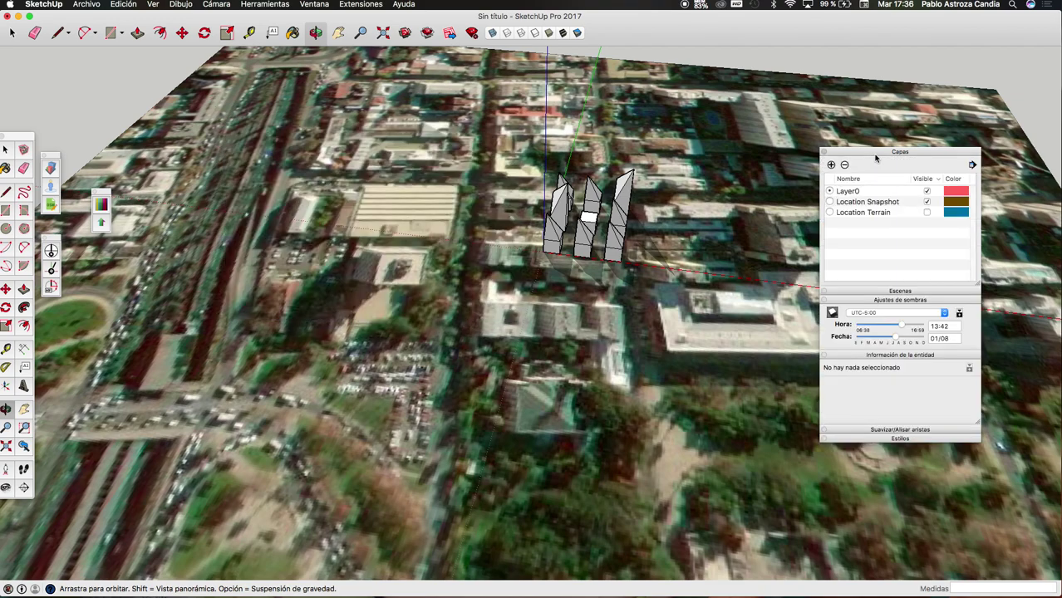
{"action": "left_click", "coordinate": [927, 214]}
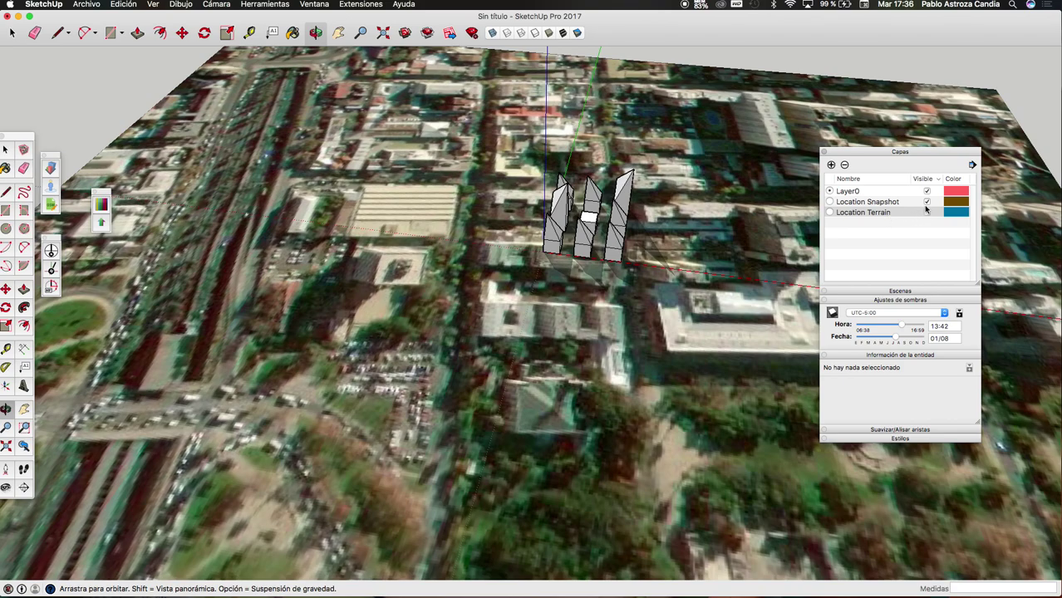
{"action": "left_click", "coordinate": [926, 203]}
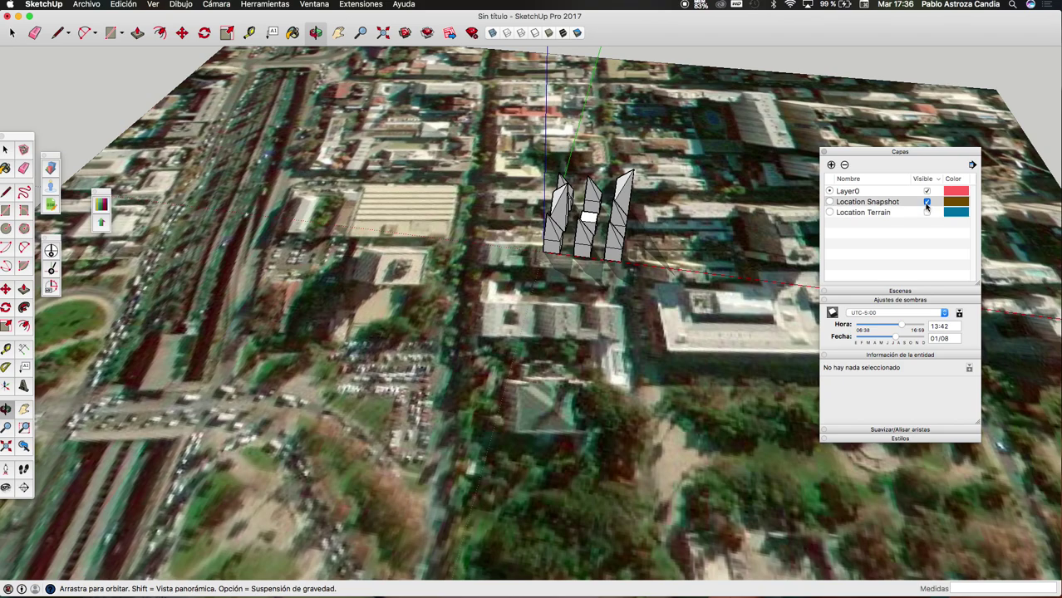
{"action": "left_click", "coordinate": [926, 213]}
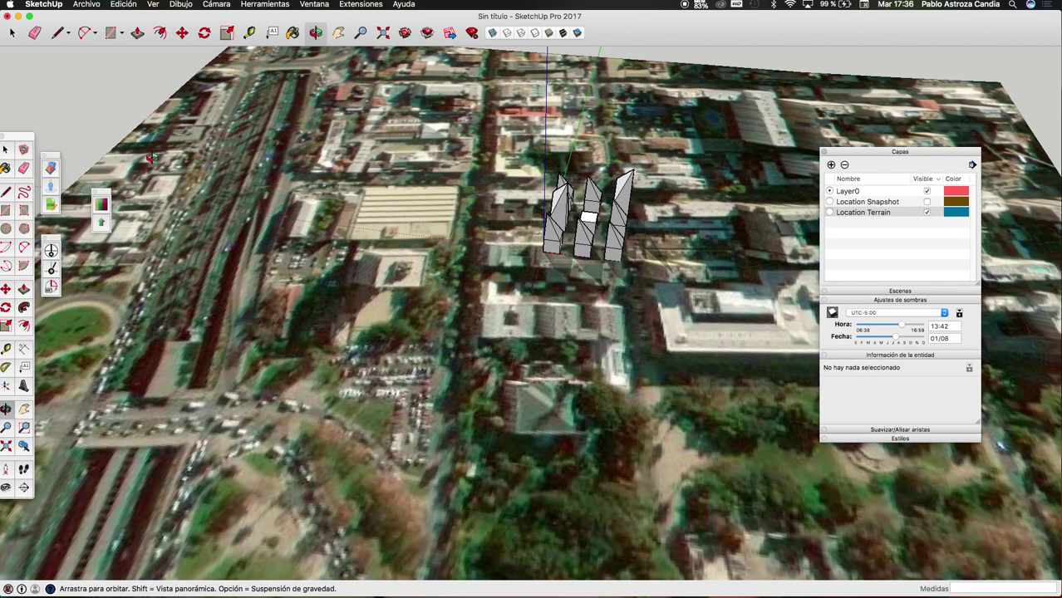
- Place a section plane through the terrain and try moving it, then cancel the move
{"action": "left_click", "coordinate": [24, 488]}
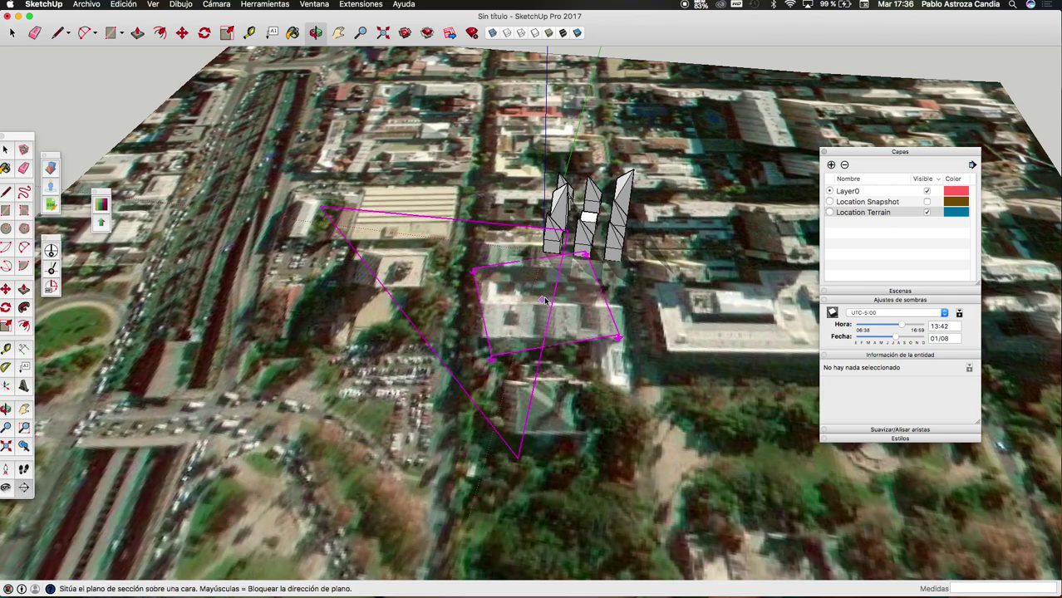
{"action": "left_click", "coordinate": [570, 256]}
{"action": "mouse_move", "coordinate": [573, 254]}
{"action": "middle_mouse_down"}
{"action": "mouse_move", "coordinate": [401, 281]}
{"action": "mouse_move", "coordinate": [438, 284]}
{"action": "middle_mouse_up"}
{"action": "key", "text": "space"}
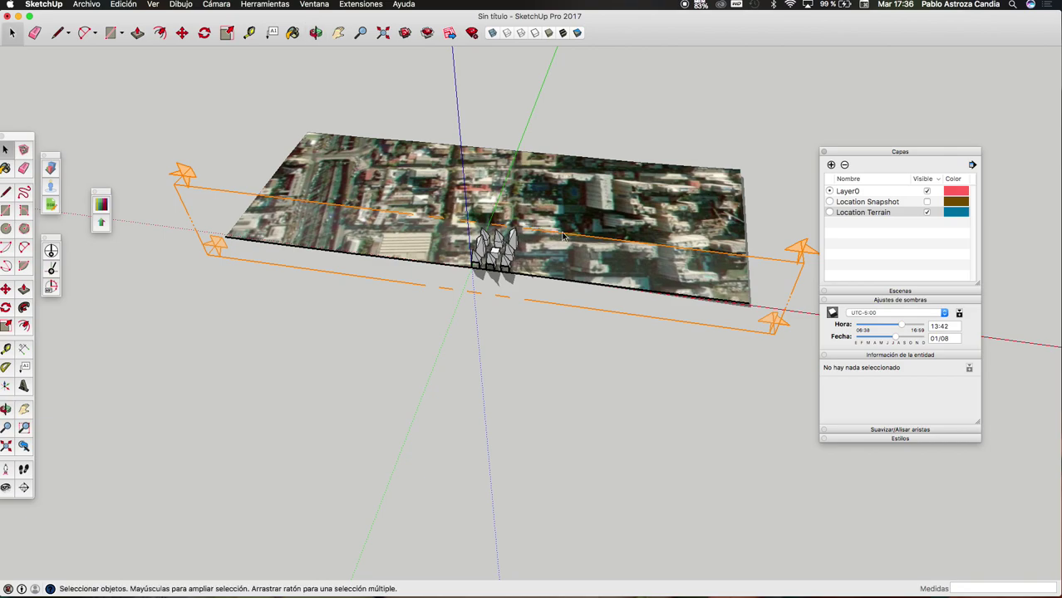
{"action": "left_click", "coordinate": [557, 239]}
{"action": "key", "text": "m"}
{"action": "left_click", "coordinate": [533, 335]}
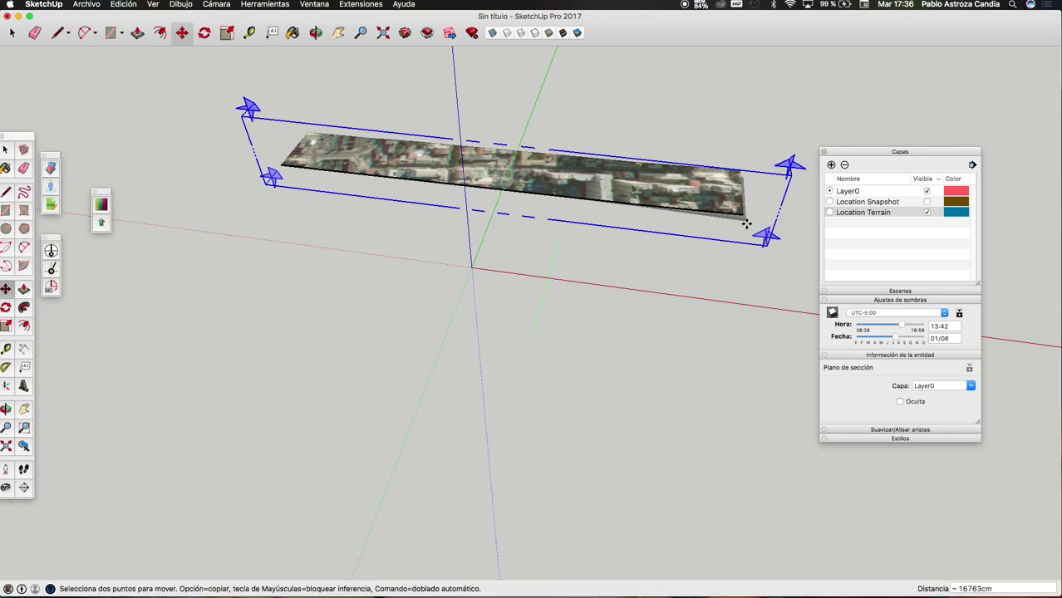
{"action": "left_click_drag", "start_coordinate": [746, 223], "coordinate": [674, 346]}
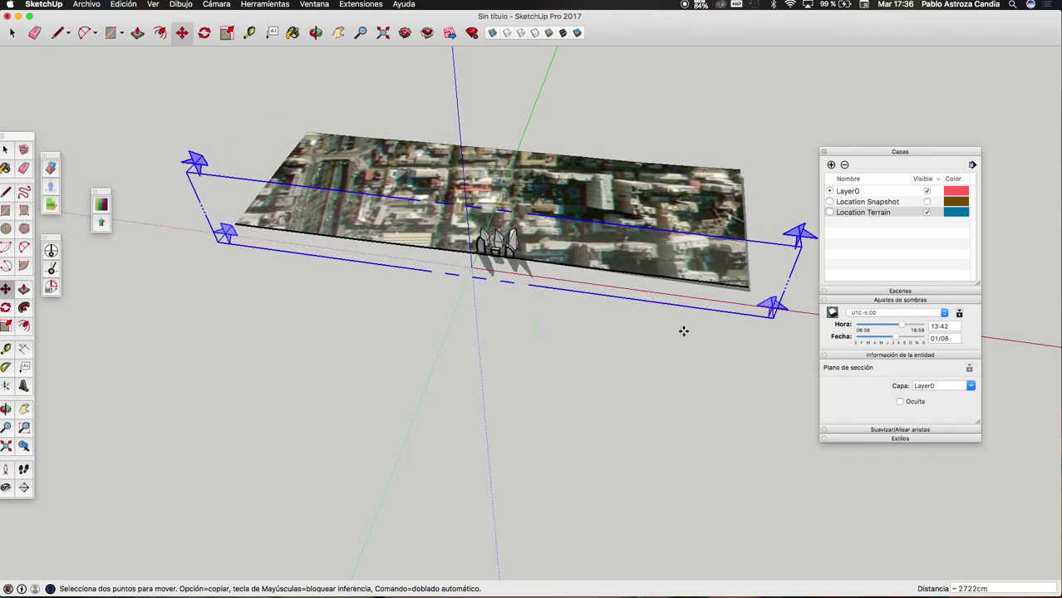
{"action": "key", "text": "Escape"}
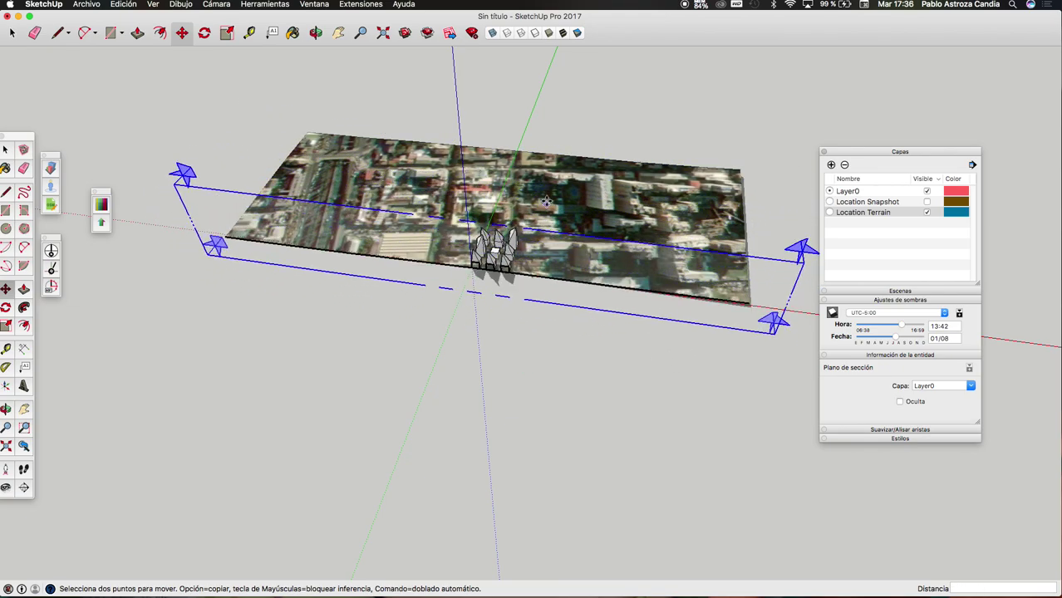
- Select the section planes together with the terrain group and delete them
{"action": "key", "text": "space"}
{"action": "left_click", "coordinate": [547, 197]}
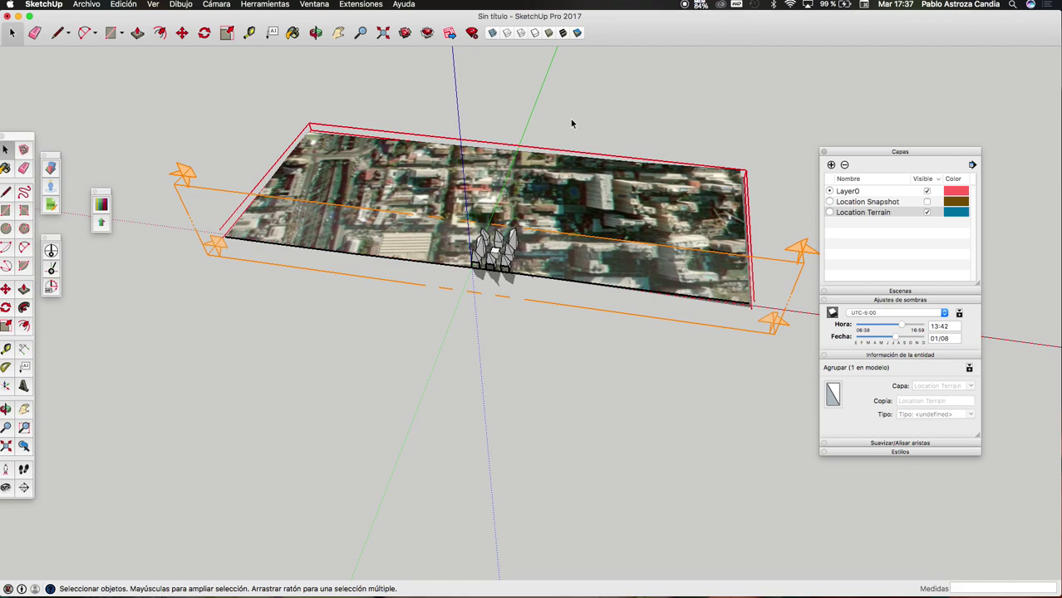
{"action": "left_click_drag", "start_coordinate": [344, 98], "coordinate": [244, 279]}
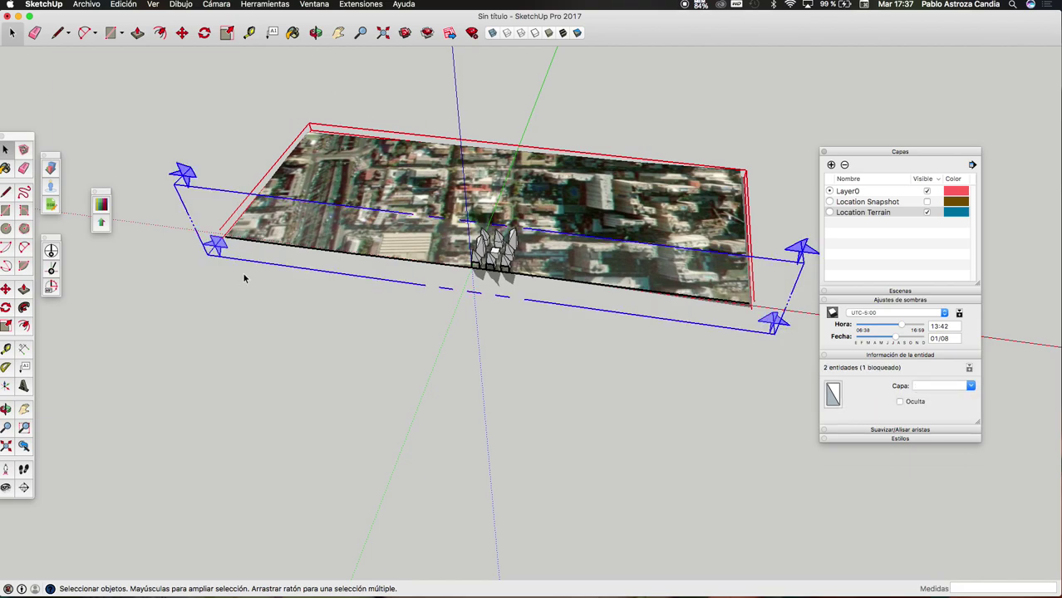
{"action": "key", "text": "Delete"}
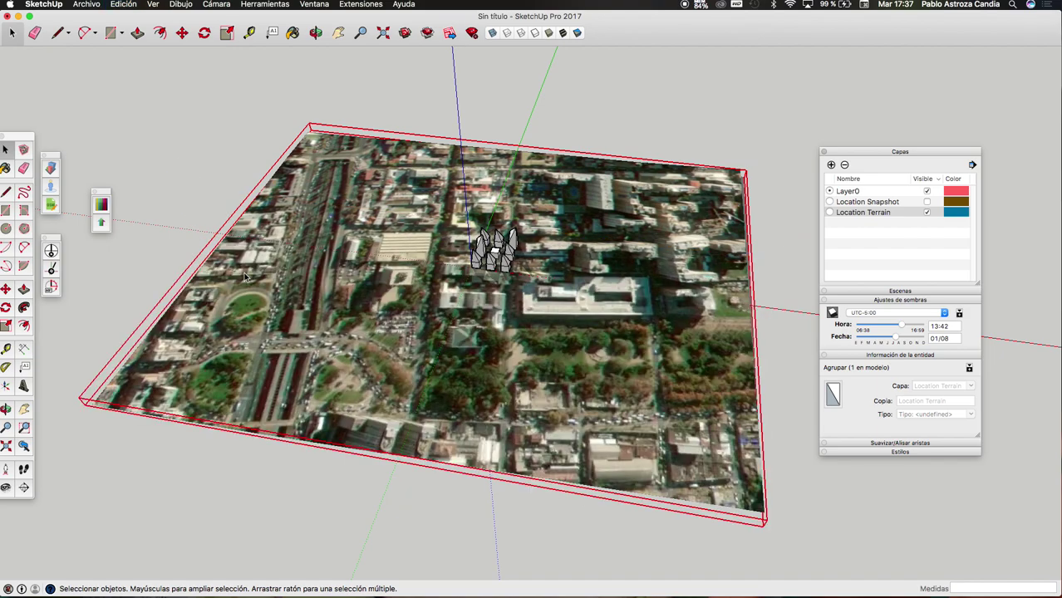
{"action": "key", "text": "super+z"}
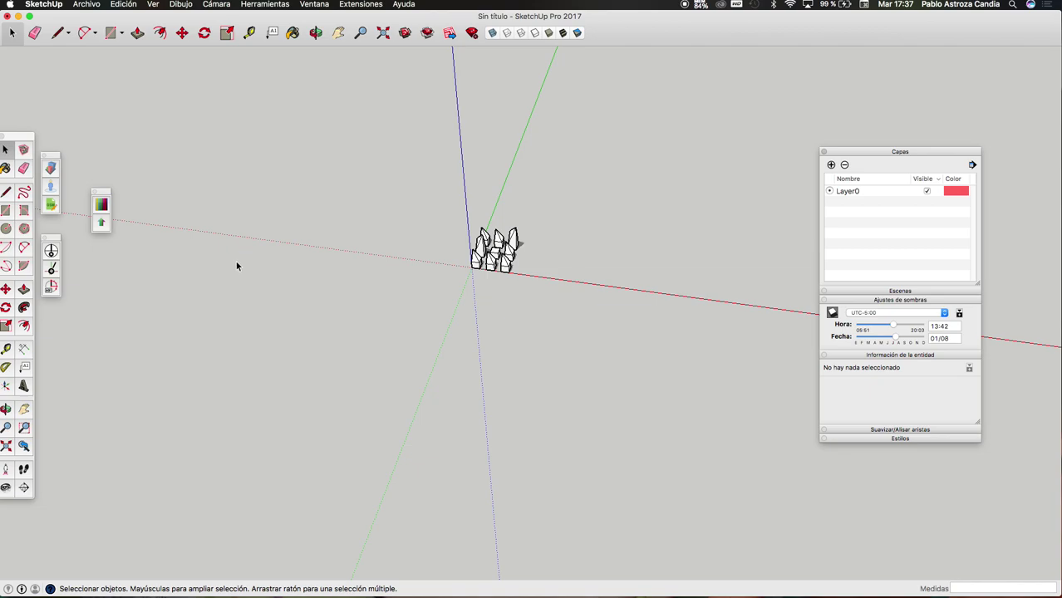
{"action": "left_click", "coordinate": [326, 4]}
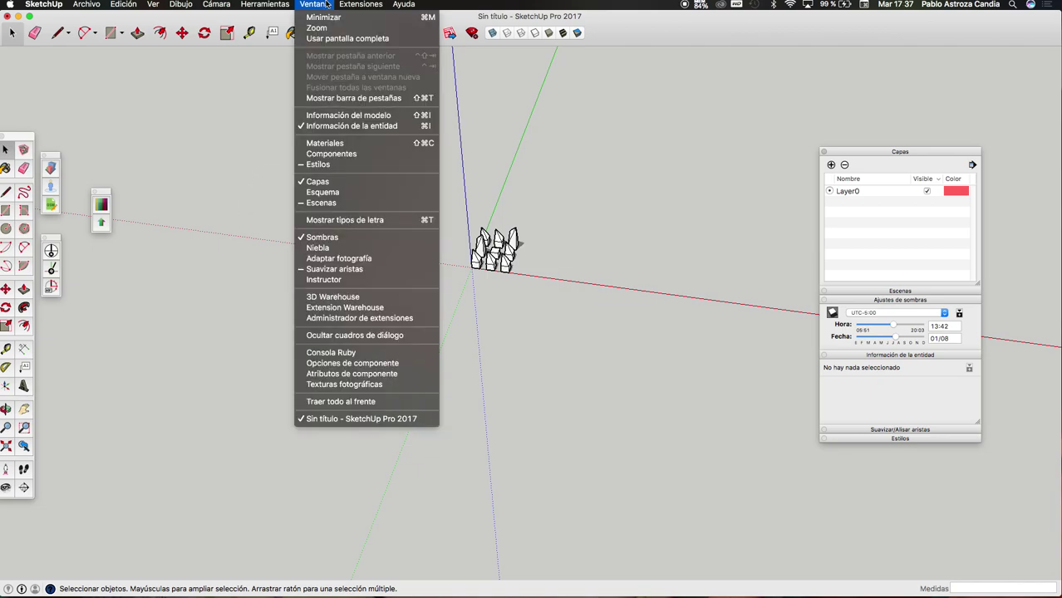
- Open the Add Location map from the Model Info geo-location settings
{"action": "left_click", "coordinate": [349, 115]}
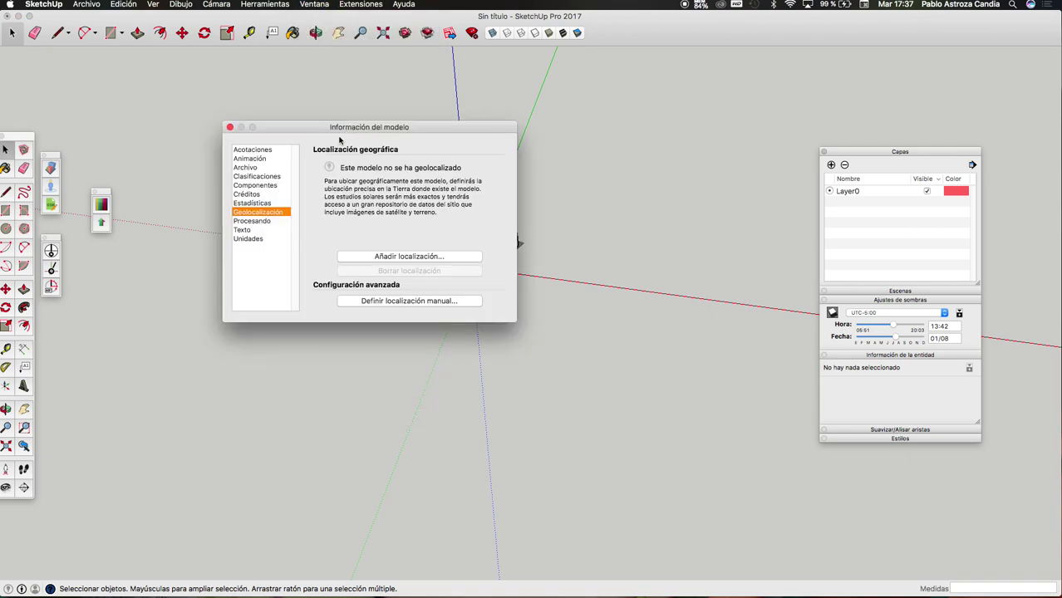
{"action": "left_click", "coordinate": [393, 259]}
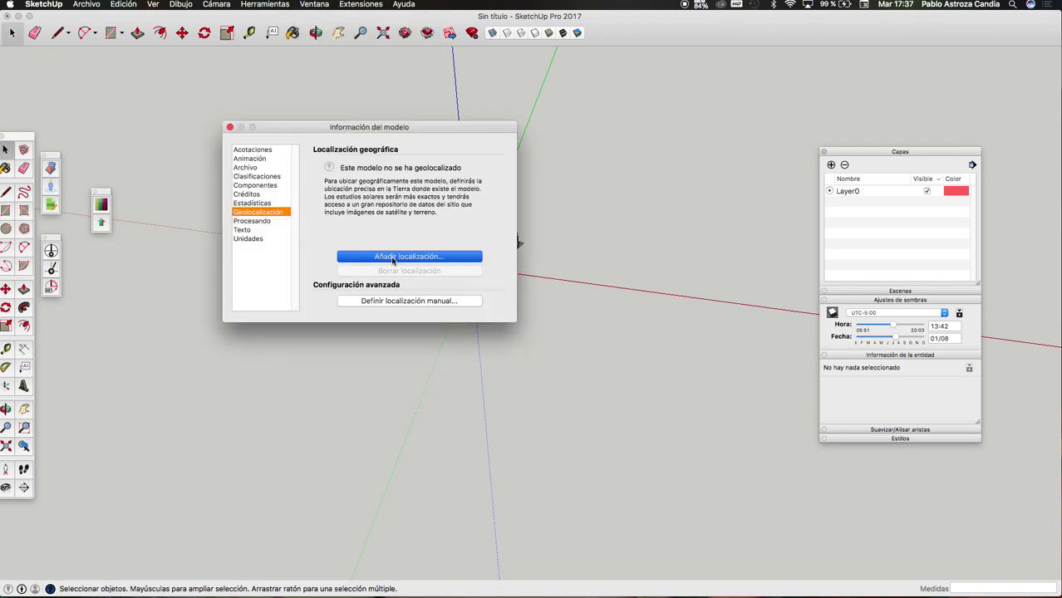
{"action": "left_click", "coordinate": [392, 263]}
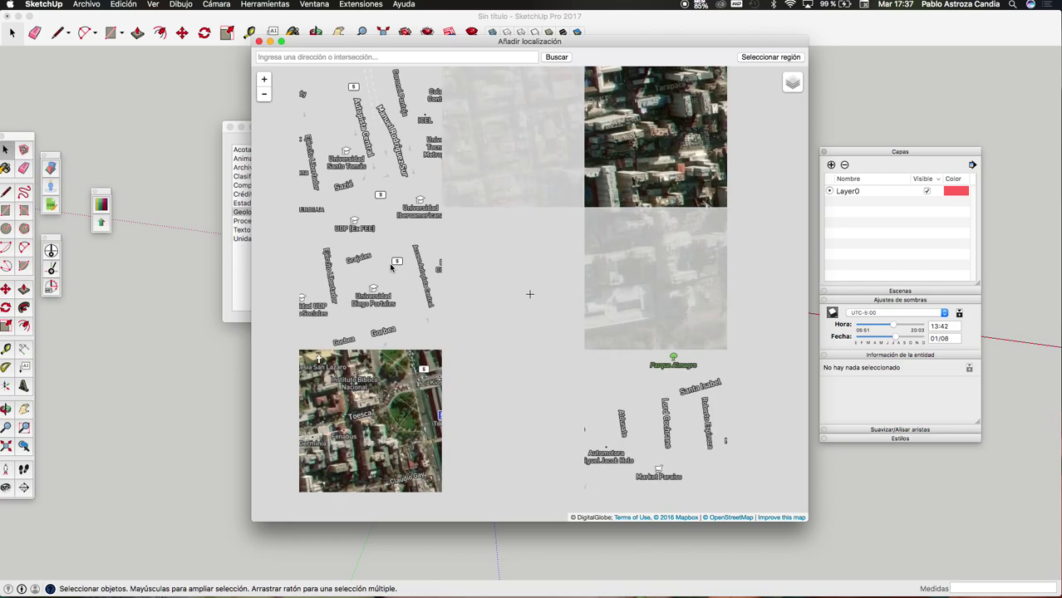
{"action": "scroll", "coordinate": [478, 315], "scroll_direction": "up", "scroll_amount": 2}
{"action": "scroll", "coordinate": [478, 315], "scroll_direction": "down", "scroll_amount": 5}
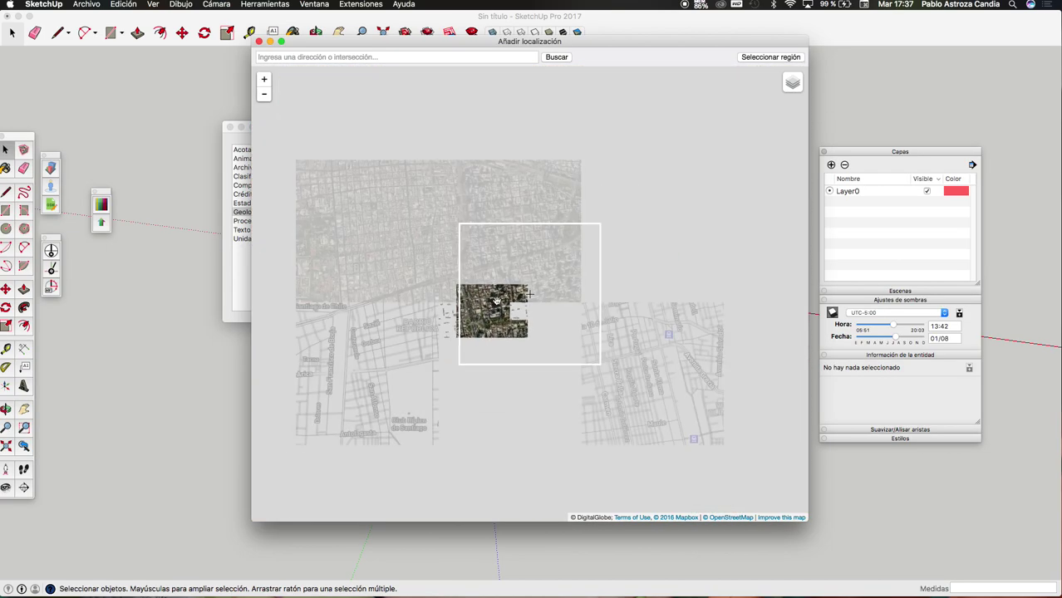
- Pan the map to the wooded hill in Santiago, select that region and import it
{"action": "left_click_drag", "start_coordinate": [493, 372], "coordinate": [477, 337]}
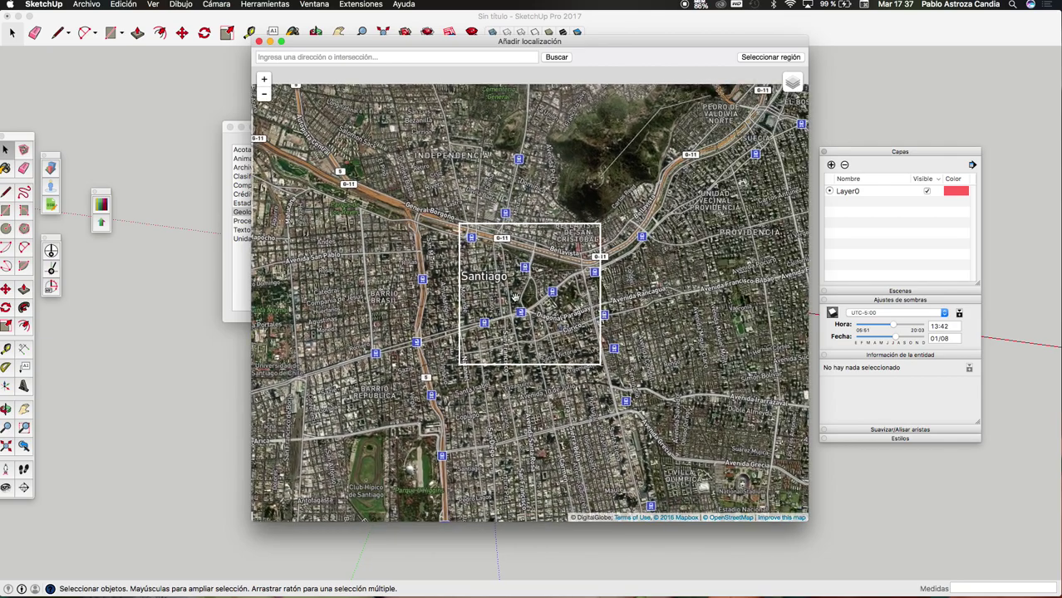
{"action": "scroll", "coordinate": [521, 299], "scroll_direction": "up", "scroll_amount": 2}
{"action": "scroll", "coordinate": [531, 297], "scroll_direction": "up", "scroll_amount": 2}
{"action": "scroll", "coordinate": [541, 296], "scroll_direction": "up", "scroll_amount": 1}
{"action": "mouse_move", "coordinate": [541, 296]}
{"action": "left_mouse_down"}
{"action": "mouse_move", "coordinate": [516, 338]}
{"action": "mouse_move", "coordinate": [532, 432]}
{"action": "left_mouse_up"}
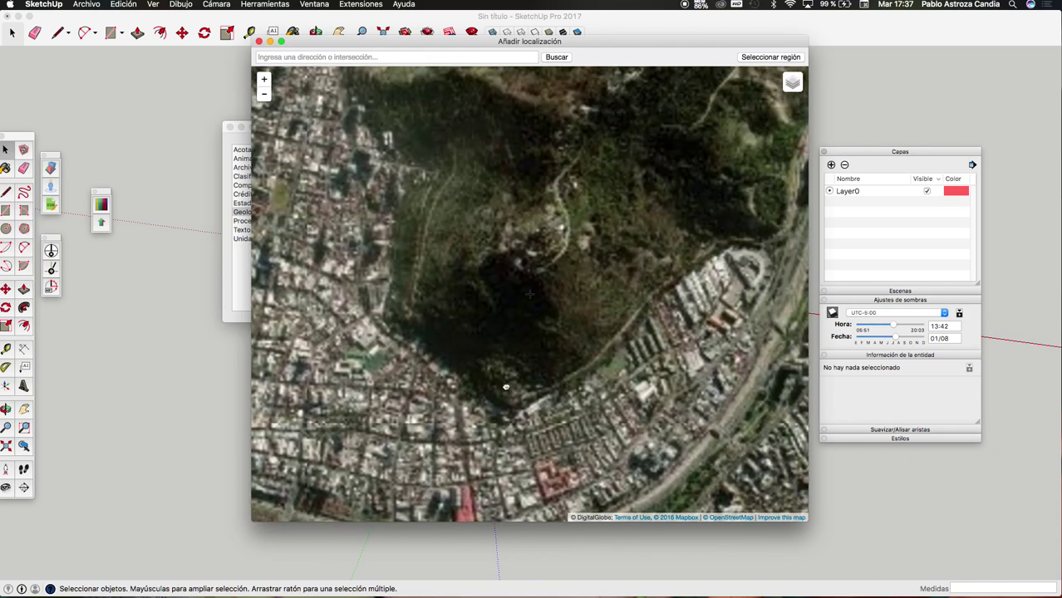
{"action": "left_click_drag", "start_coordinate": [532, 208], "coordinate": [528, 372]}
{"action": "scroll", "coordinate": [541, 304], "scroll_direction": "up", "scroll_amount": 1}
{"action": "scroll", "coordinate": [541, 304], "scroll_direction": "down", "scroll_amount": 1}
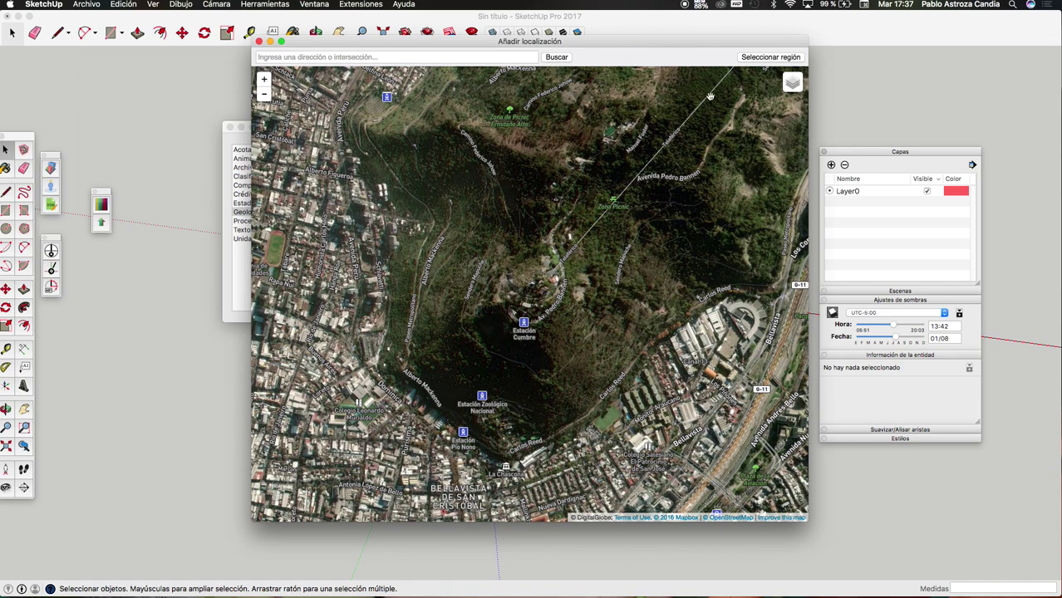
{"action": "left_click", "coordinate": [755, 58]}
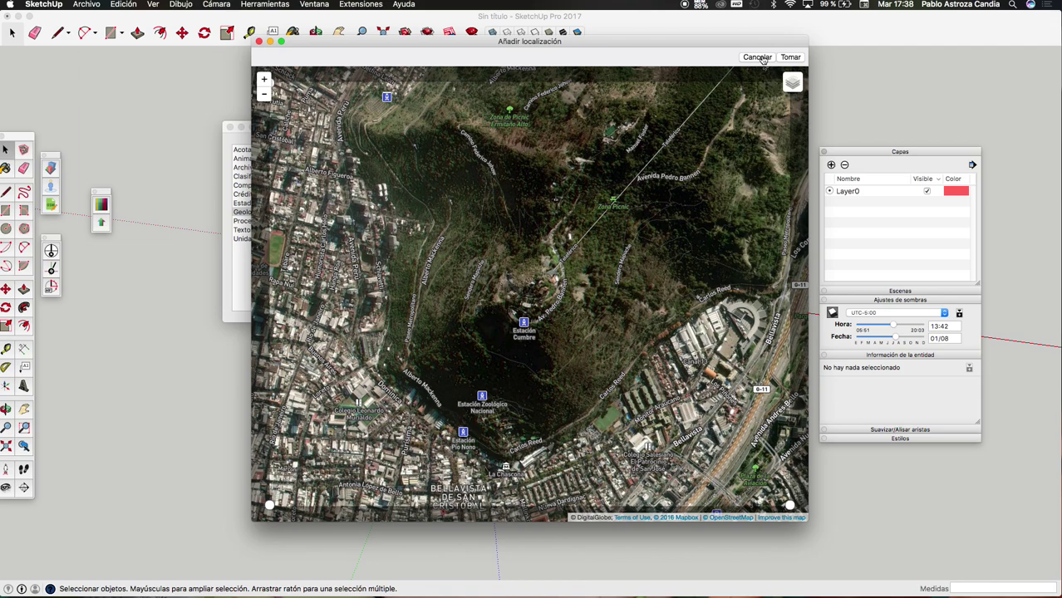
{"action": "left_click", "coordinate": [791, 56]}
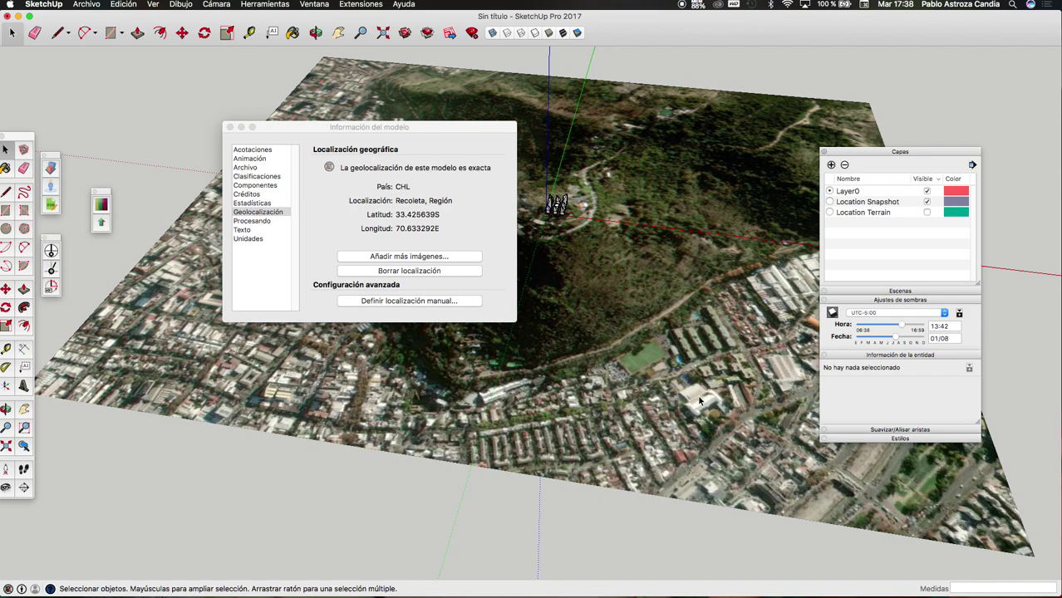
- Close the Model Info window after the Cerro San Cristóbal imagery finishes importing
{"action": "left_click", "coordinate": [229, 128]}
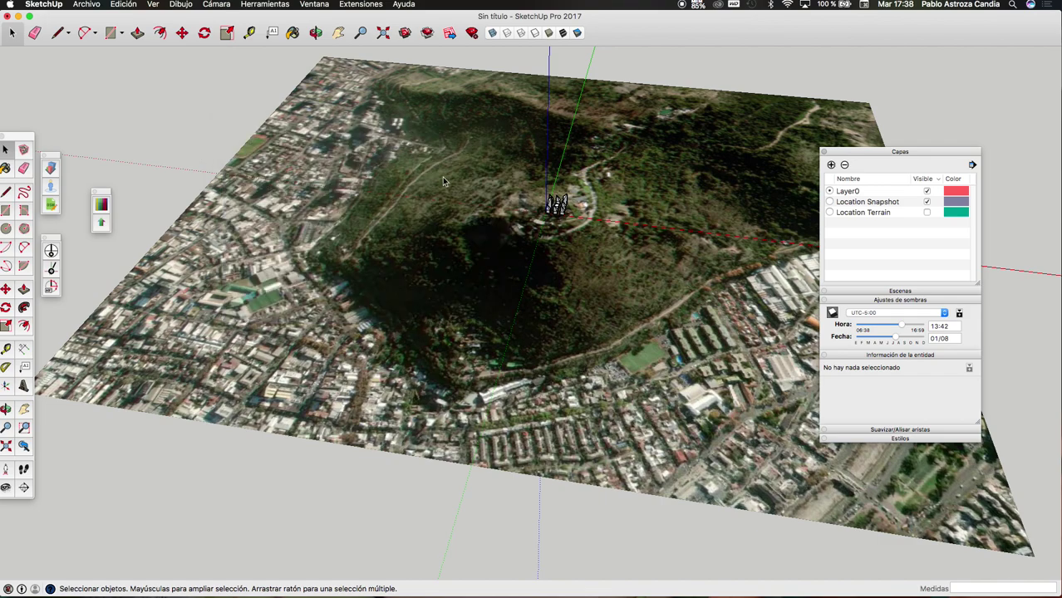
- Zoom and orbit down to a horizon-level view of the towers
{"action": "scroll", "coordinate": [573, 223], "scroll_direction": "up", "scroll_amount": 1}
{"action": "scroll", "coordinate": [572, 215], "scroll_direction": "up", "scroll_amount": 2}
{"action": "scroll", "coordinate": [572, 215], "scroll_direction": "up", "scroll_amount": 2}
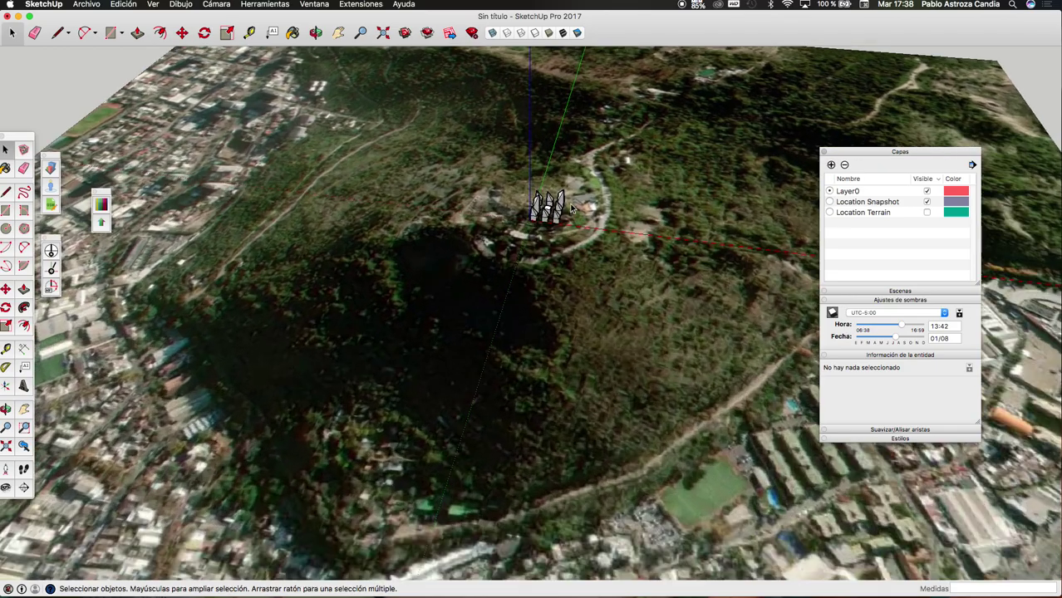
{"action": "scroll", "coordinate": [572, 215], "scroll_direction": "up", "scroll_amount": 2}
{"action": "left_click", "coordinate": [317, 32]}
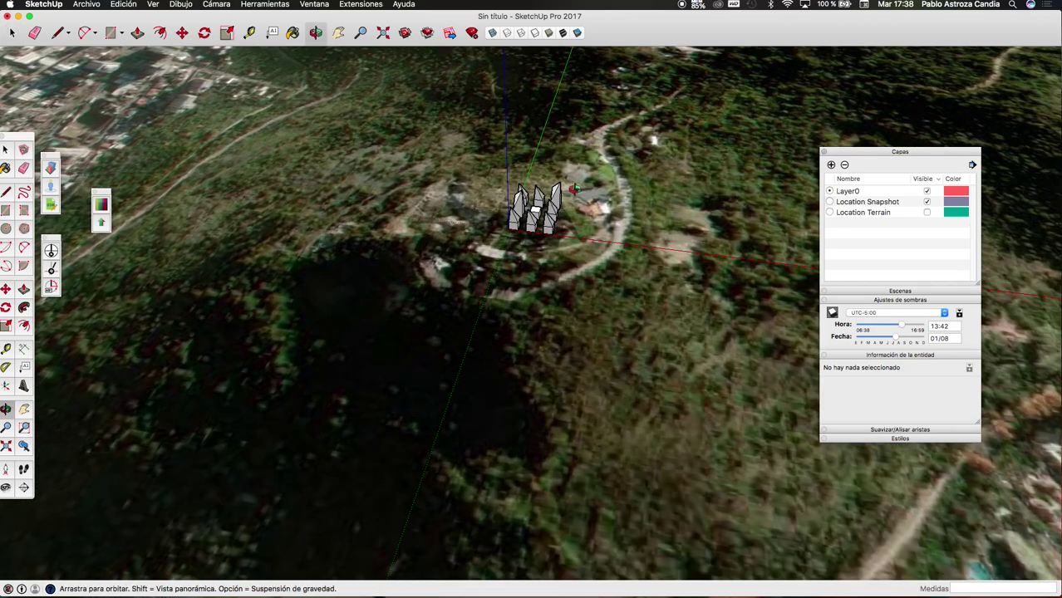
{"action": "left_click_drag", "start_coordinate": [349, 291], "coordinate": [351, 5]}
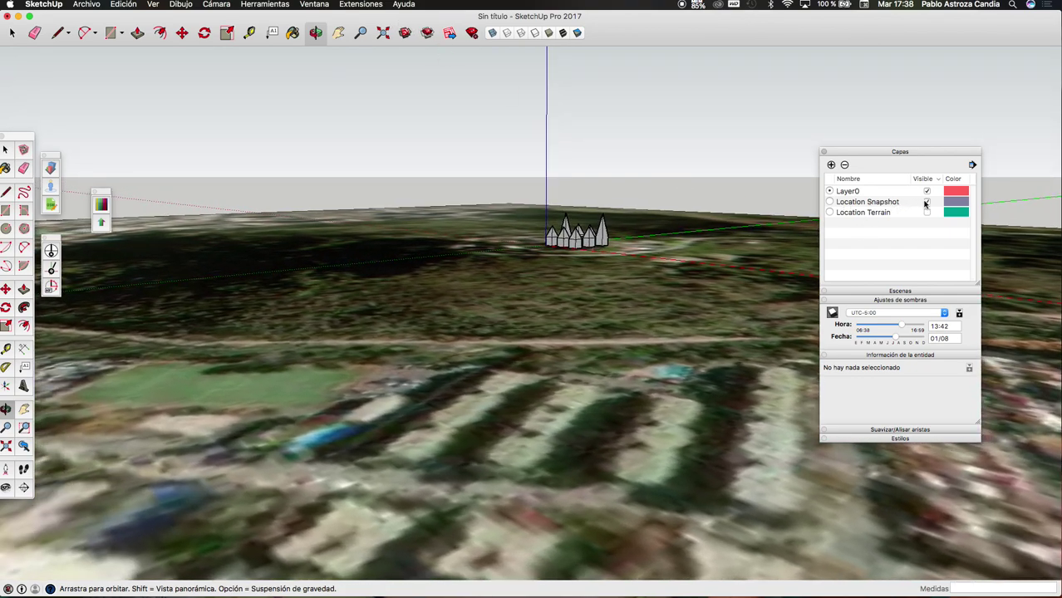
- Hide Location Snapshot, show Location Terrain, and orbit around the hilltop terrain
{"action": "left_click", "coordinate": [928, 204]}
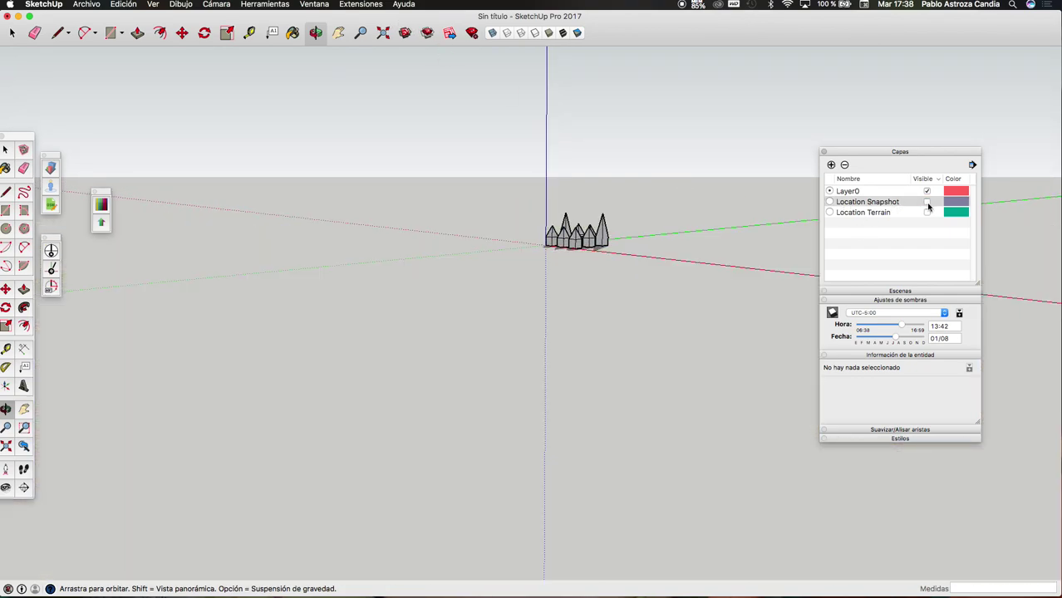
{"action": "left_click", "coordinate": [928, 213]}
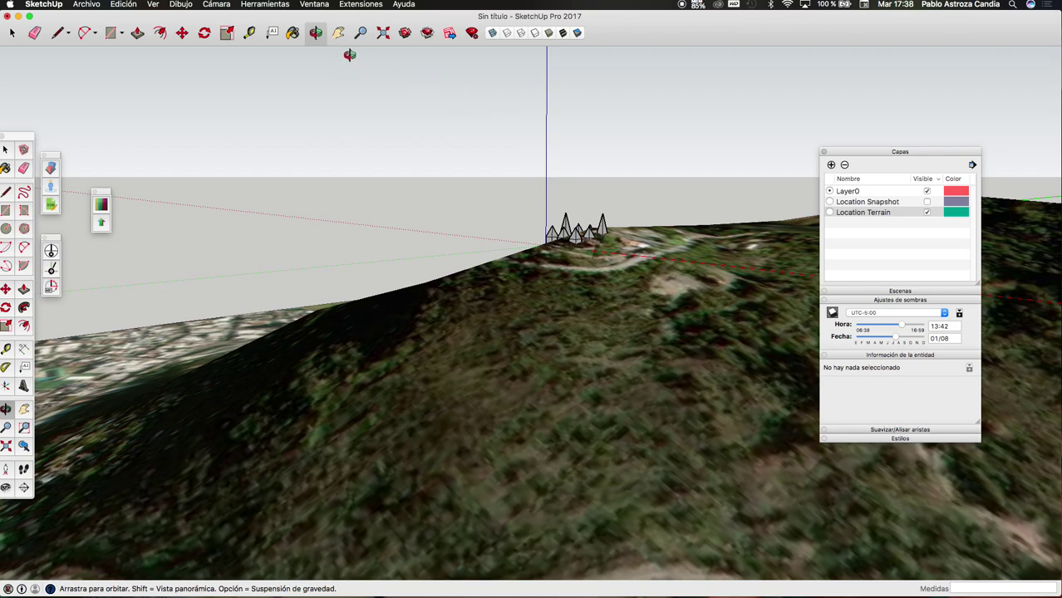
{"action": "left_click", "coordinate": [316, 33]}
{"action": "mouse_move", "coordinate": [368, 266]}
{"action": "left_mouse_down"}
{"action": "mouse_move", "coordinate": [580, 184]}
{"action": "mouse_move", "coordinate": [630, 223]}
{"action": "mouse_move", "coordinate": [453, 175]}
{"action": "mouse_move", "coordinate": [644, 312]}
{"action": "left_mouse_up"}
{"action": "key", "text": "space"}
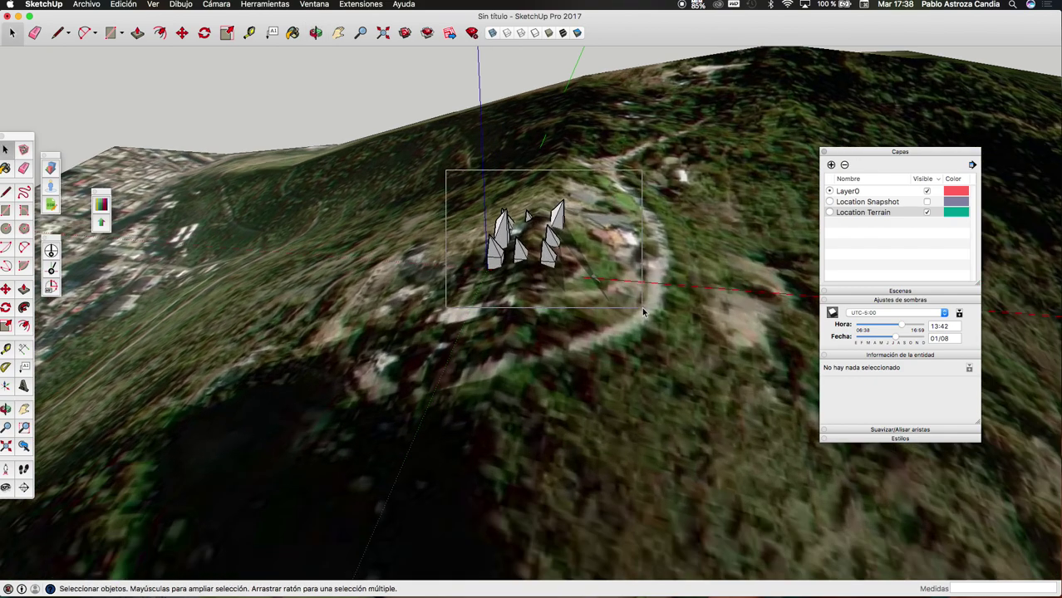
- Move the nine towers up the blue axis onto the hilltop, then orbit to inspect them
{"action": "key", "text": "m"}
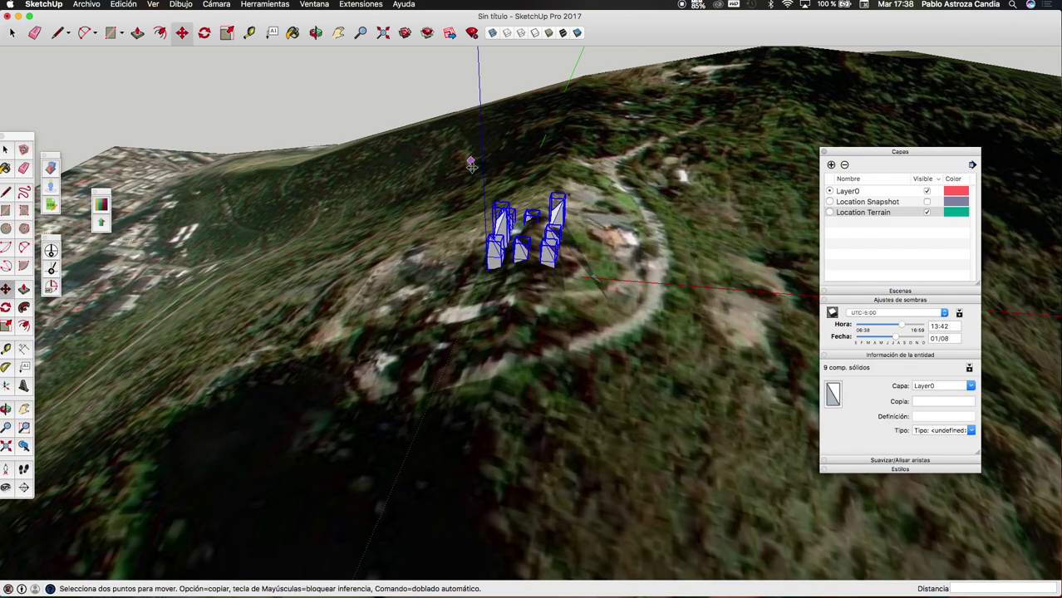
{"action": "left_click", "coordinate": [490, 266]}
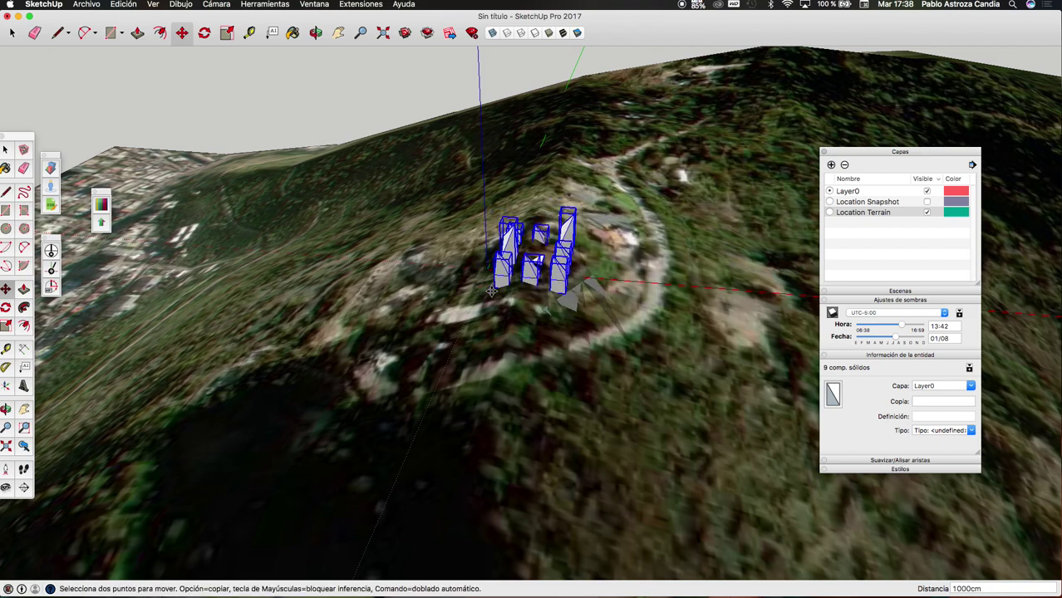
{"action": "scroll", "coordinate": [539, 287], "scroll_direction": "up", "scroll_amount": 3}
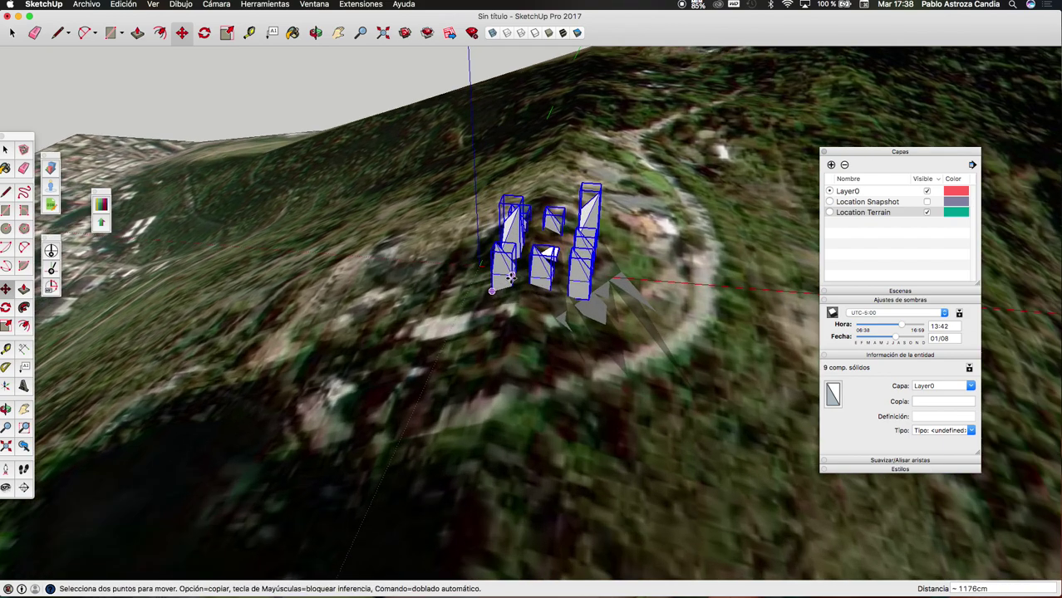
{"action": "scroll", "coordinate": [532, 287], "scroll_direction": "up", "scroll_amount": 5}
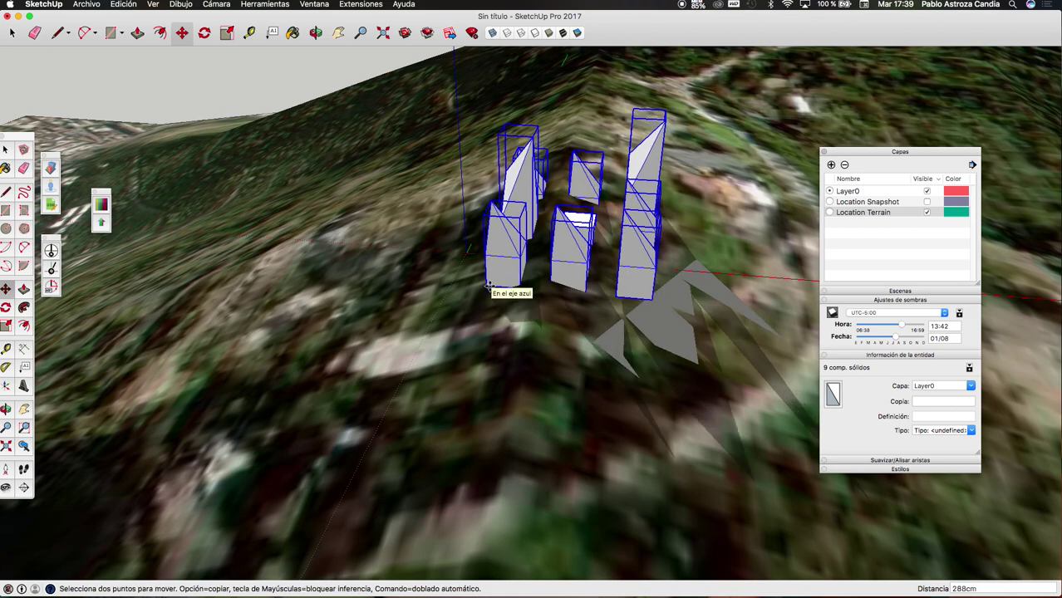
{"action": "left_click", "coordinate": [488, 289]}
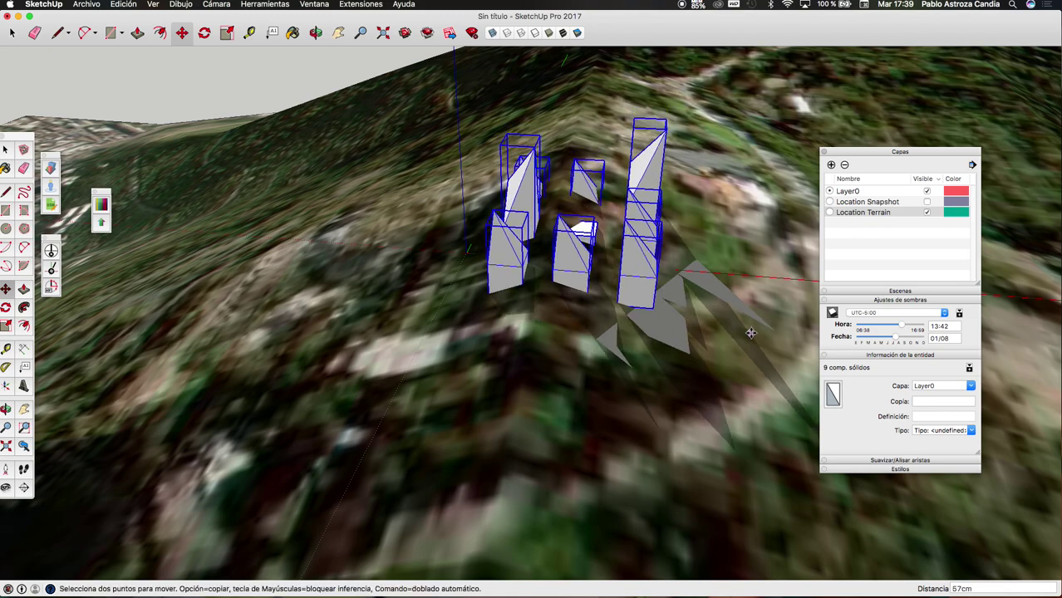
{"action": "left_click", "coordinate": [316, 33]}
{"action": "mouse_move", "coordinate": [466, 161]}
{"action": "left_mouse_down"}
{"action": "mouse_move", "coordinate": [445, 350]}
{"action": "mouse_move", "coordinate": [713, 303]}
{"action": "left_mouse_up"}
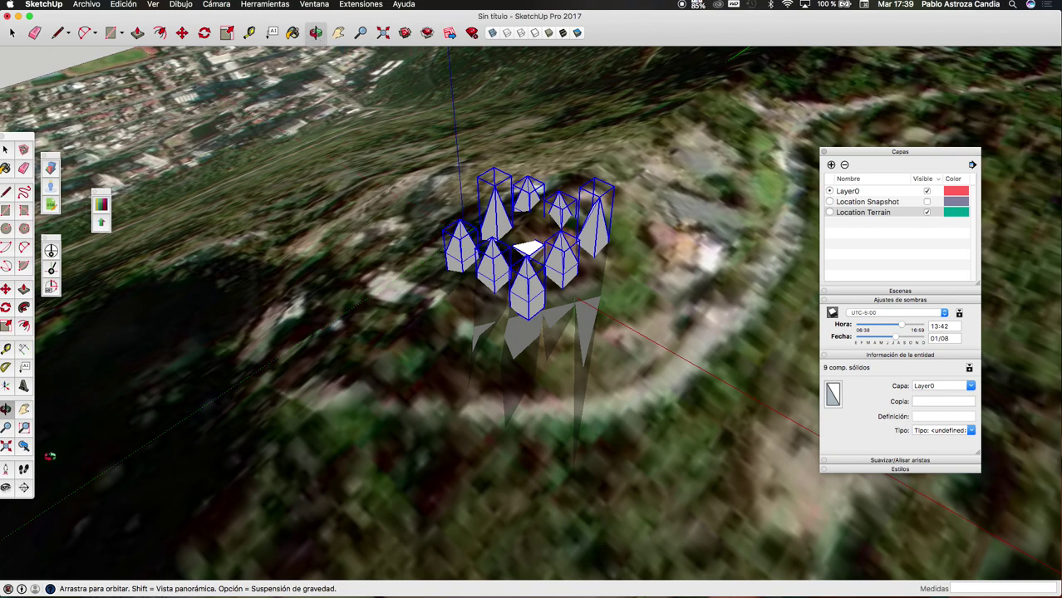
{"action": "left_click", "coordinate": [26, 489]}
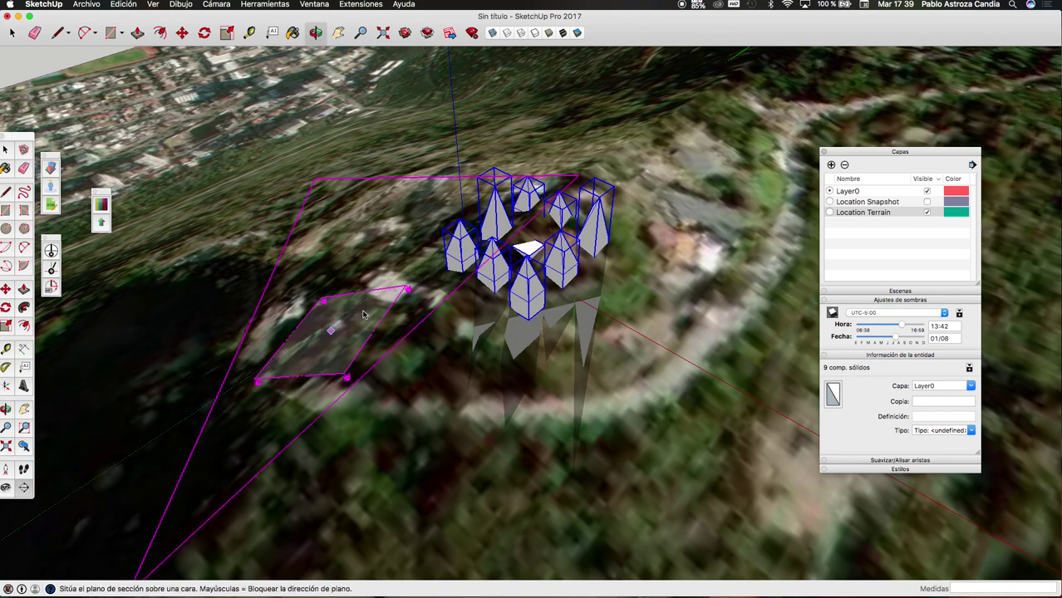
{"action": "left_click", "coordinate": [456, 269]}
{"action": "middle_click_drag", "start_coordinate": [455, 268], "coordinate": [294, 108]}
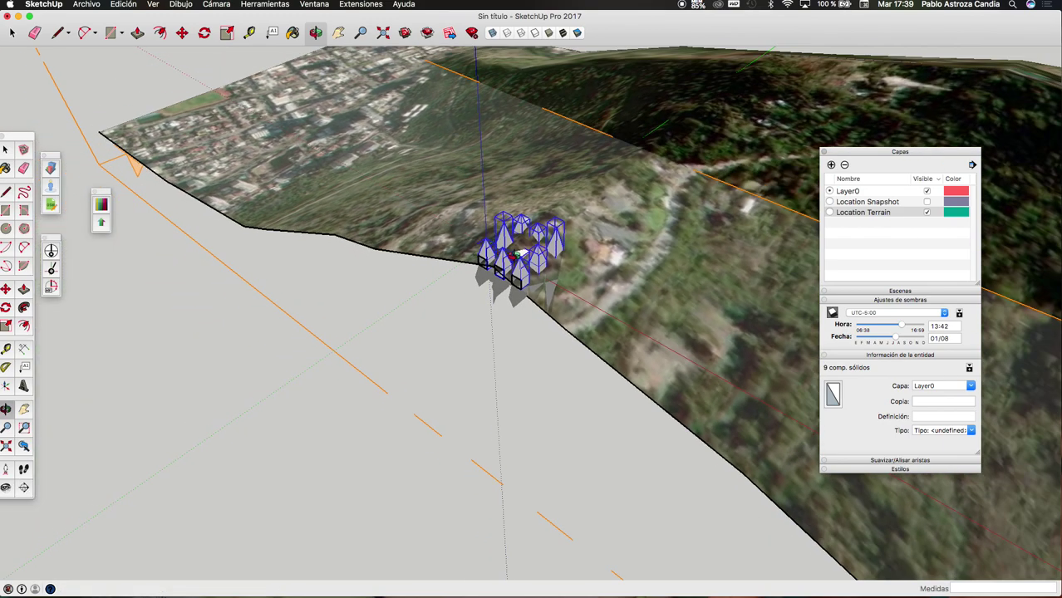
{"action": "key", "text": "space"}
{"action": "left_click", "coordinate": [360, 301]}
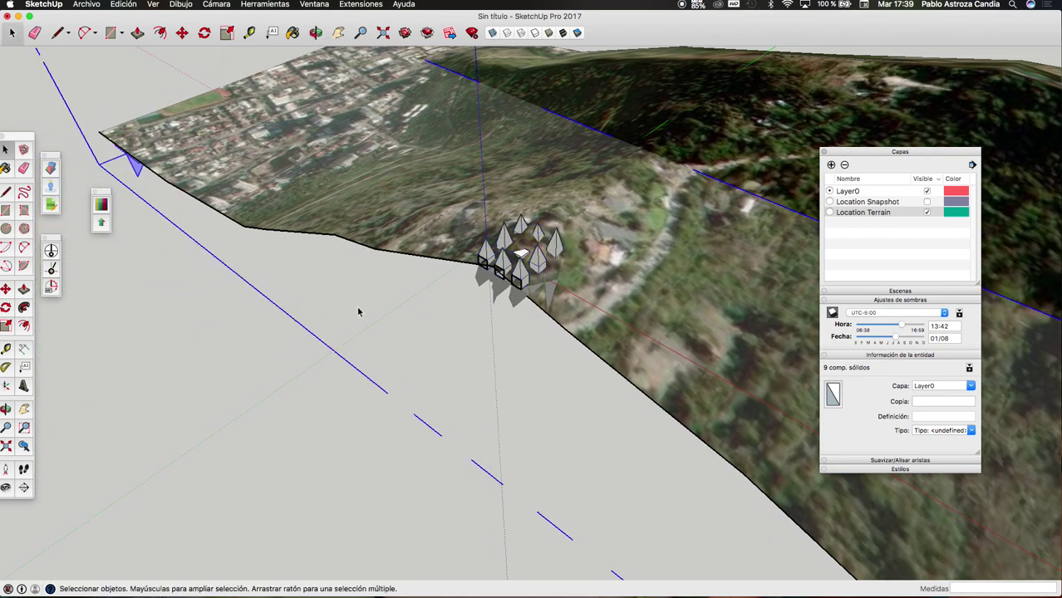
{"action": "key", "text": "m"}
{"action": "mouse_move", "coordinate": [301, 417]}
{"action": "left_mouse_down"}
{"action": "mouse_move", "coordinate": [360, 381]}
{"action": "mouse_move", "coordinate": [261, 441]}
{"action": "mouse_move", "coordinate": [306, 409]}
{"action": "left_mouse_up"}
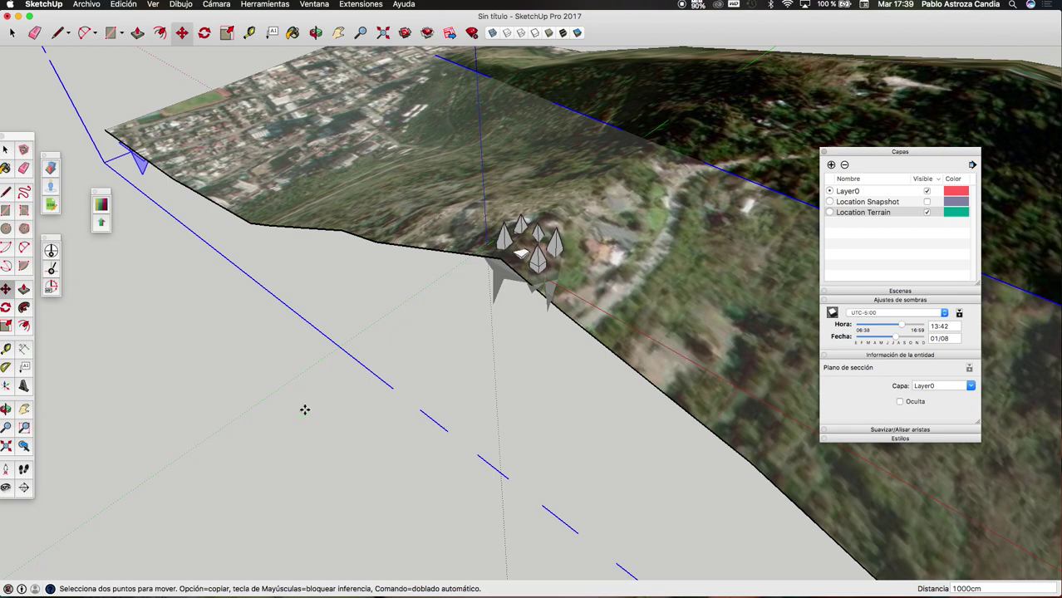
{"action": "left_click_drag", "start_coordinate": [305, 410], "coordinate": [358, 373]}
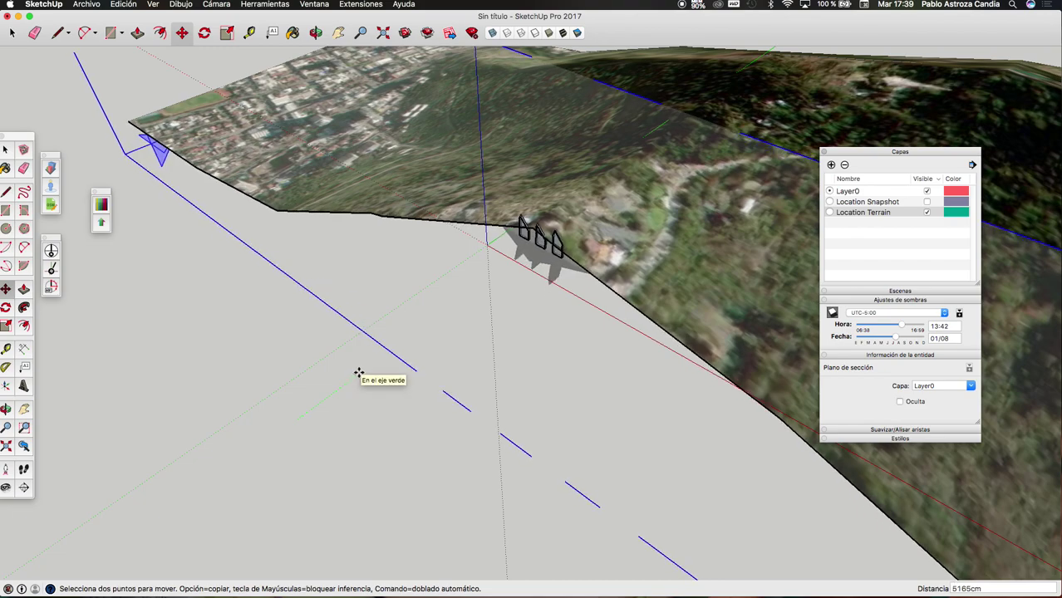
{"action": "left_click_drag", "start_coordinate": [358, 373], "coordinate": [379, 407]}
{"action": "key", "text": "shift+z"}
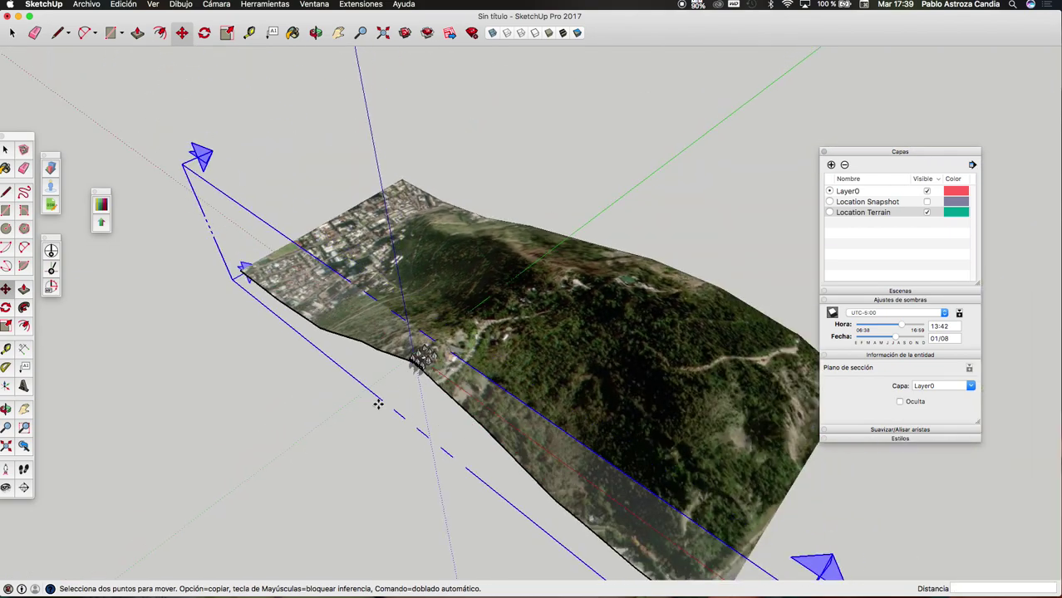
{"action": "key", "text": "space"}
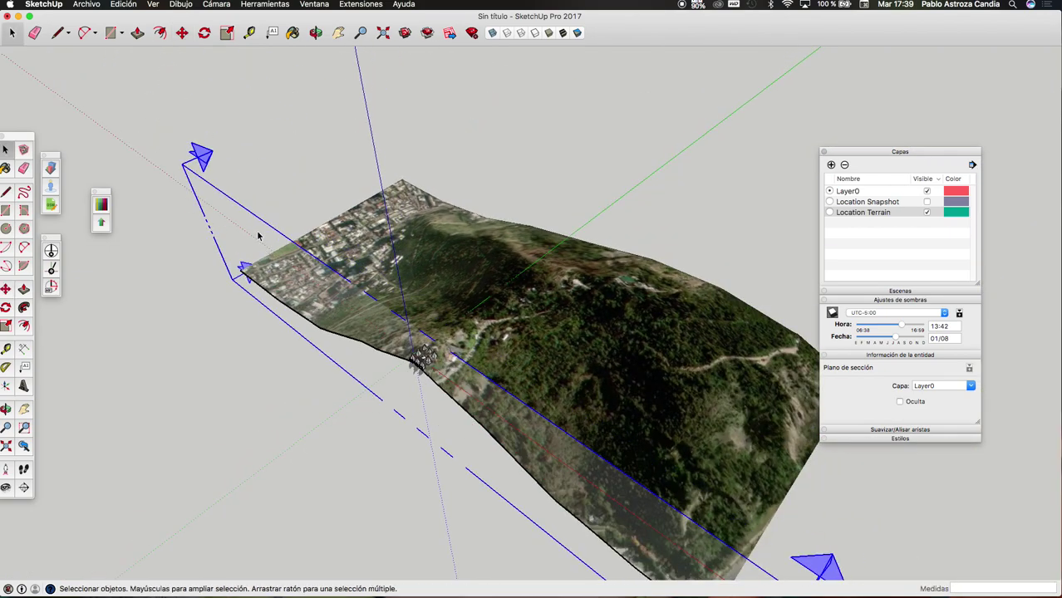
{"action": "key", "text": "Delete"}
{"action": "left_click", "coordinate": [383, 33]}
{"action": "left_click", "coordinate": [317, 33]}
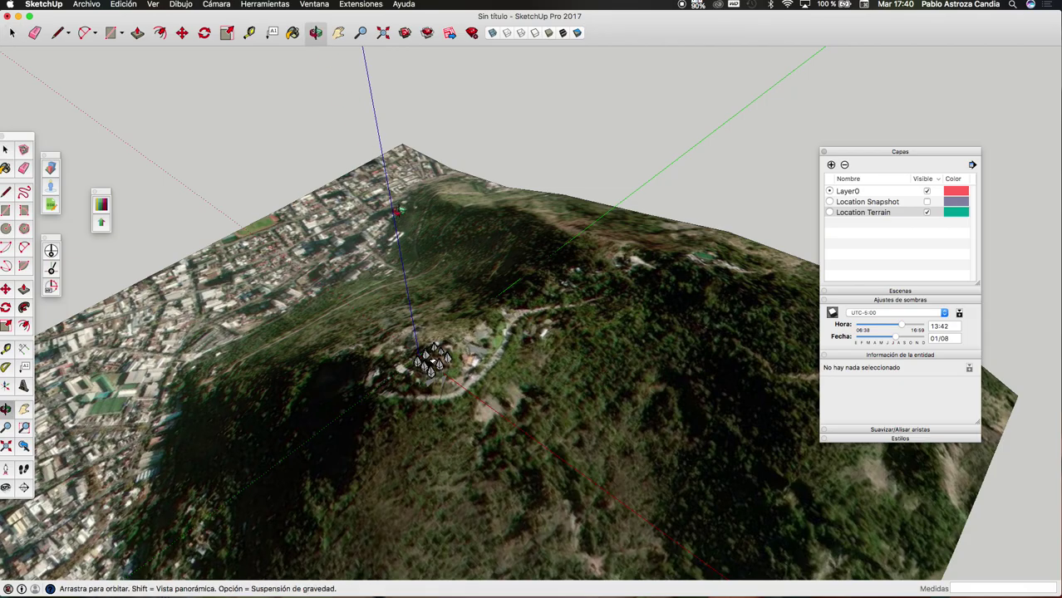
- Orbit out over the terrain and hide the Location Terrain layer
{"action": "left_click_drag", "start_coordinate": [635, 94], "coordinate": [405, 252]}
{"action": "scroll", "coordinate": [405, 252], "scroll_direction": "down", "scroll_amount": 5}
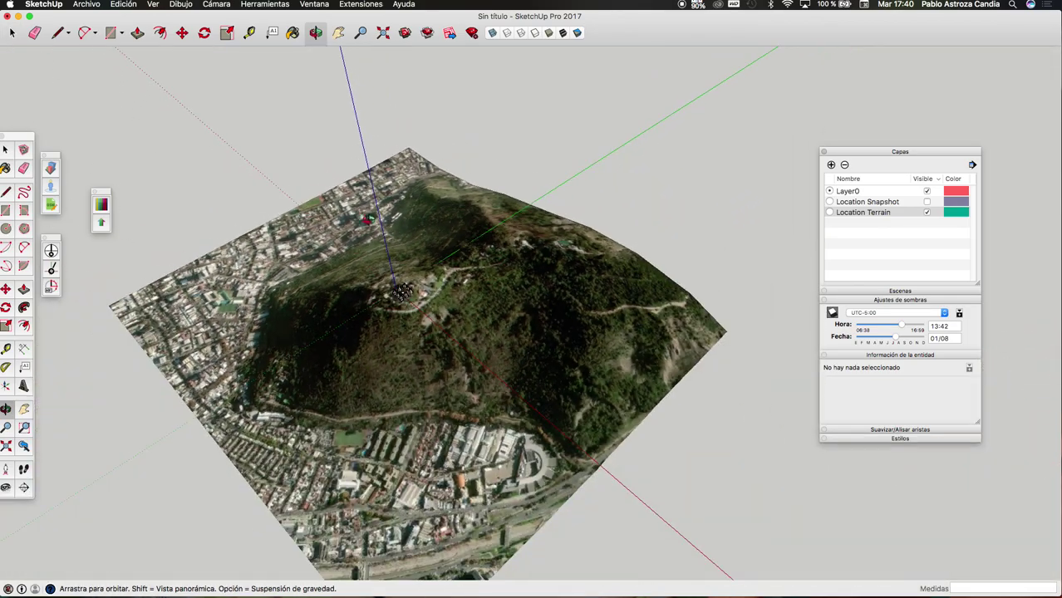
{"action": "scroll", "coordinate": [404, 252], "scroll_direction": "down", "scroll_amount": 3}
{"action": "mouse_move", "coordinate": [405, 252]}
{"action": "left_mouse_down"}
{"action": "mouse_move", "coordinate": [411, 303]}
{"action": "mouse_move", "coordinate": [498, 266]}
{"action": "left_mouse_up"}
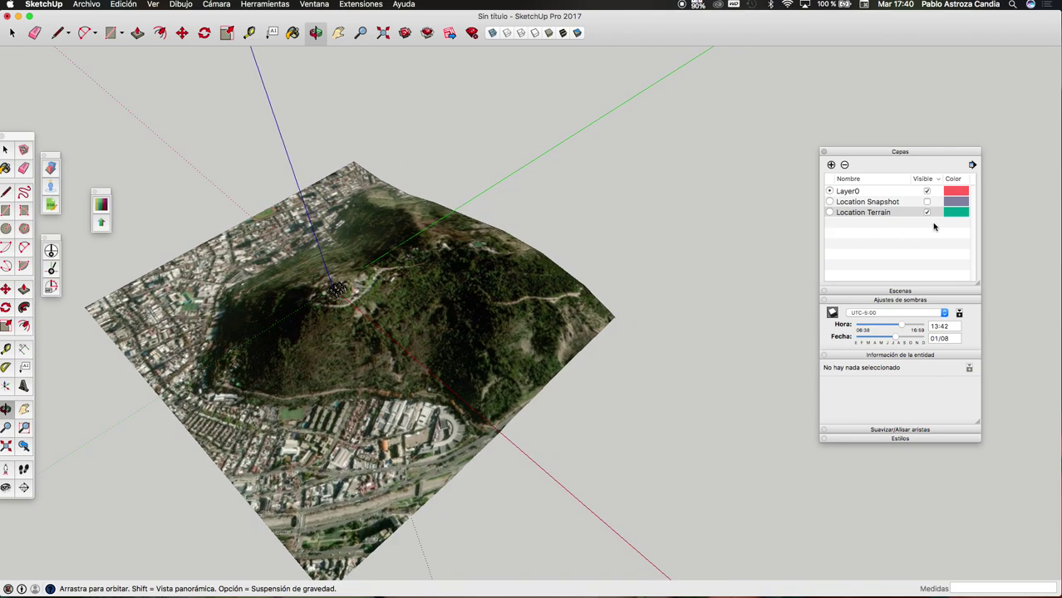
{"action": "mouse_move", "coordinate": [452, 366]}
{"action": "left_mouse_down"}
{"action": "mouse_move", "coordinate": [453, 277]}
{"action": "mouse_move", "coordinate": [478, 274]}
{"action": "left_mouse_up"}
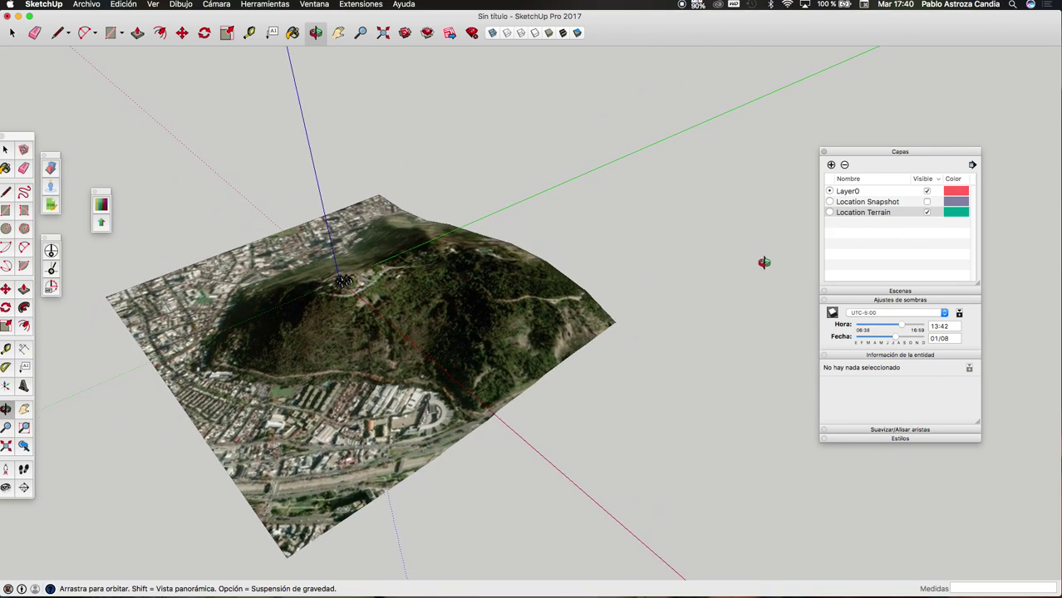
{"action": "left_click", "coordinate": [928, 213]}
- Zoom in on the towers at the origin and window-select all nine
{"action": "left_click_drag", "start_coordinate": [443, 280], "coordinate": [311, 283]}
{"action": "scroll", "coordinate": [314, 282], "scroll_direction": "up", "scroll_amount": 2}
{"action": "scroll", "coordinate": [314, 282], "scroll_direction": "up", "scroll_amount": 3}
{"action": "scroll", "coordinate": [314, 283], "scroll_direction": "up", "scroll_amount": 3}
{"action": "key", "text": "space"}
{"action": "left_click_drag", "start_coordinate": [217, 184], "coordinate": [508, 378]}
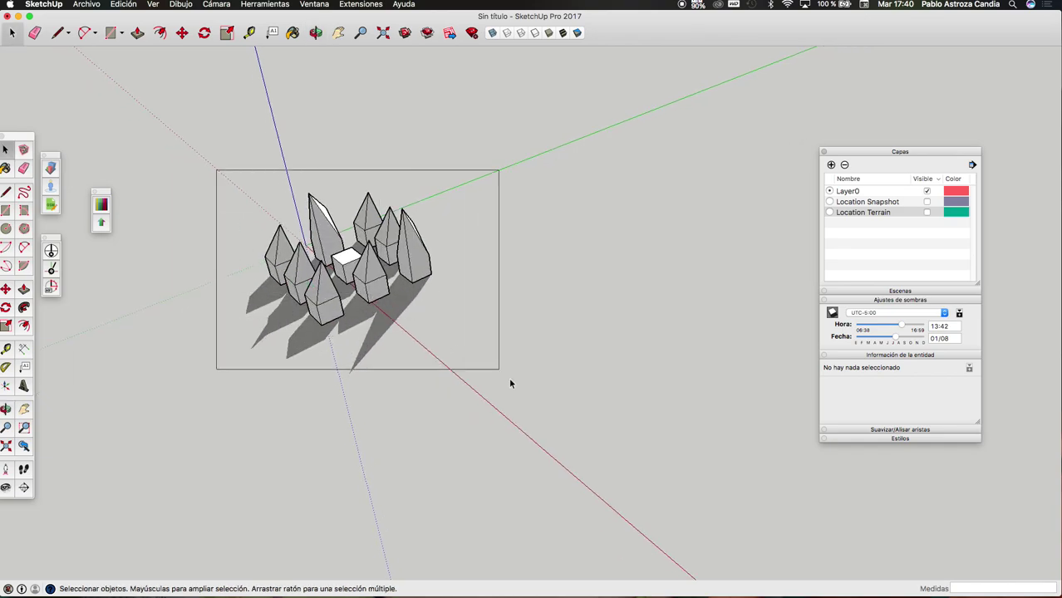
- Move the tower cluster to a new position
{"action": "key", "text": "m"}
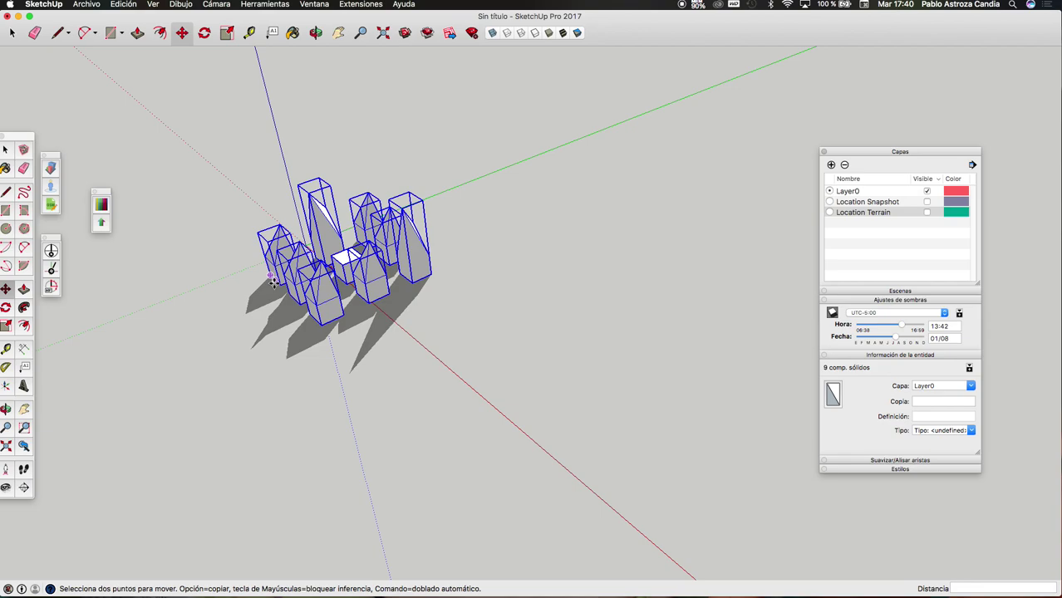
{"action": "left_click", "coordinate": [271, 275]}
{"action": "left_click", "coordinate": [303, 243]}
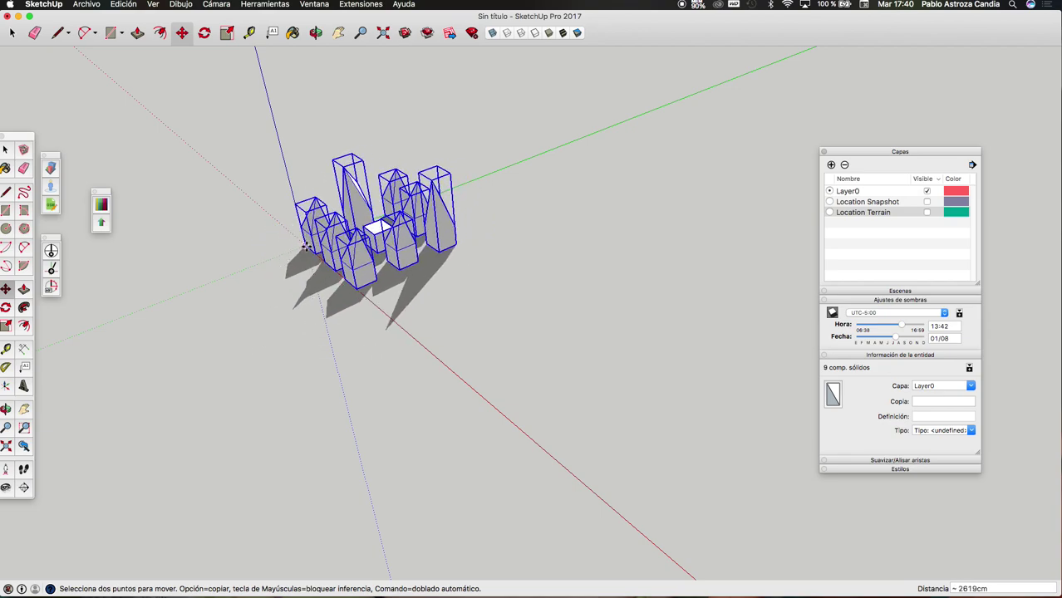
{"action": "scroll", "coordinate": [333, 266], "scroll_direction": "down", "scroll_amount": 3}
{"action": "scroll", "coordinate": [379, 292], "scroll_direction": "down", "scroll_amount": 3}
{"action": "key", "text": "space"}
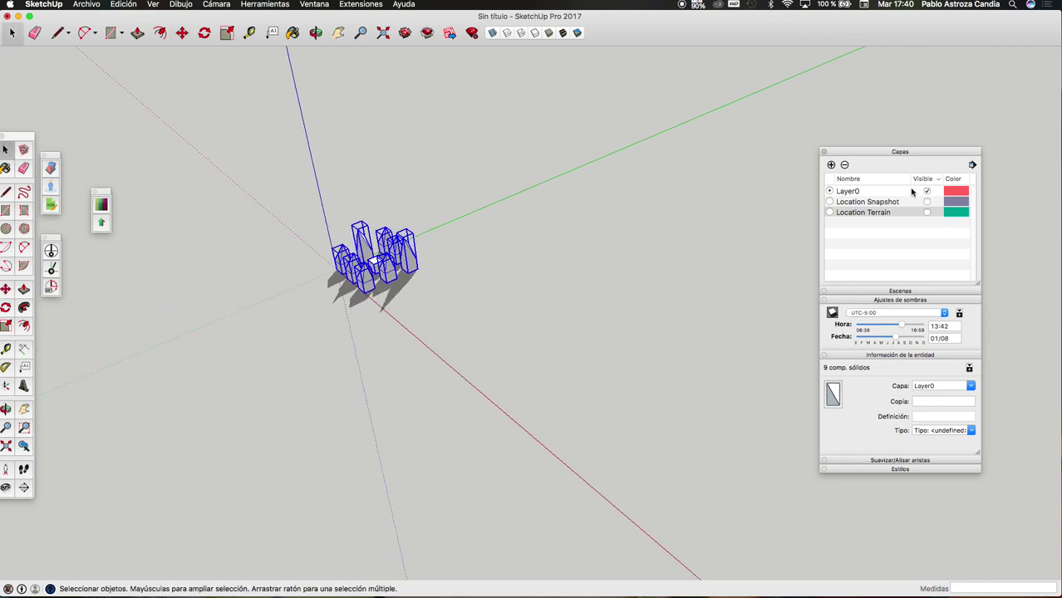
- Add a new layer and name it NEGATIVOS
{"action": "left_click", "coordinate": [832, 166]}
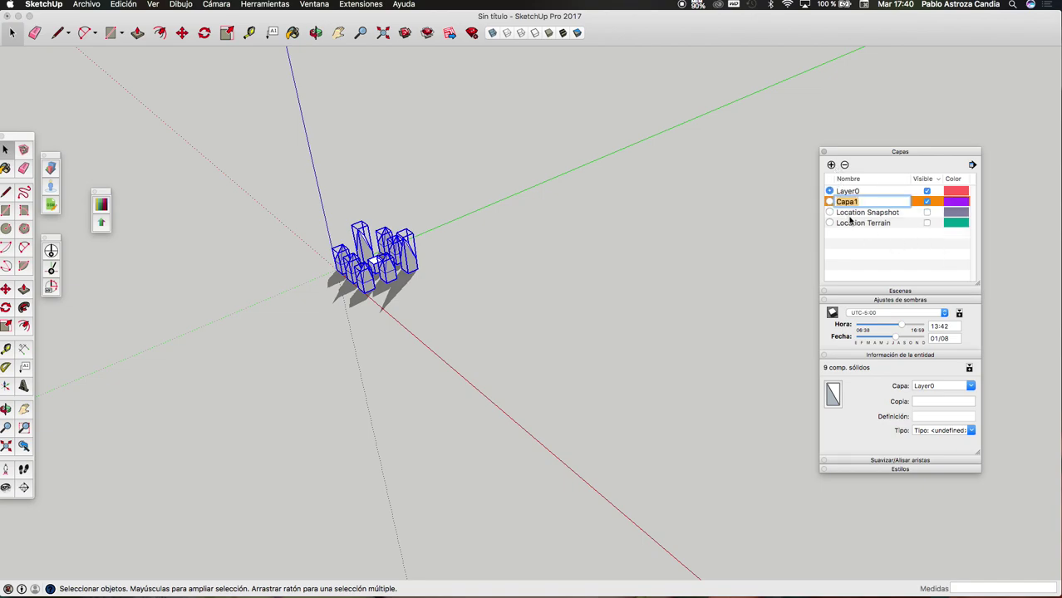
{"action": "type", "text": "NEGATIVOS"}
{"action": "left_click", "coordinate": [858, 249]}
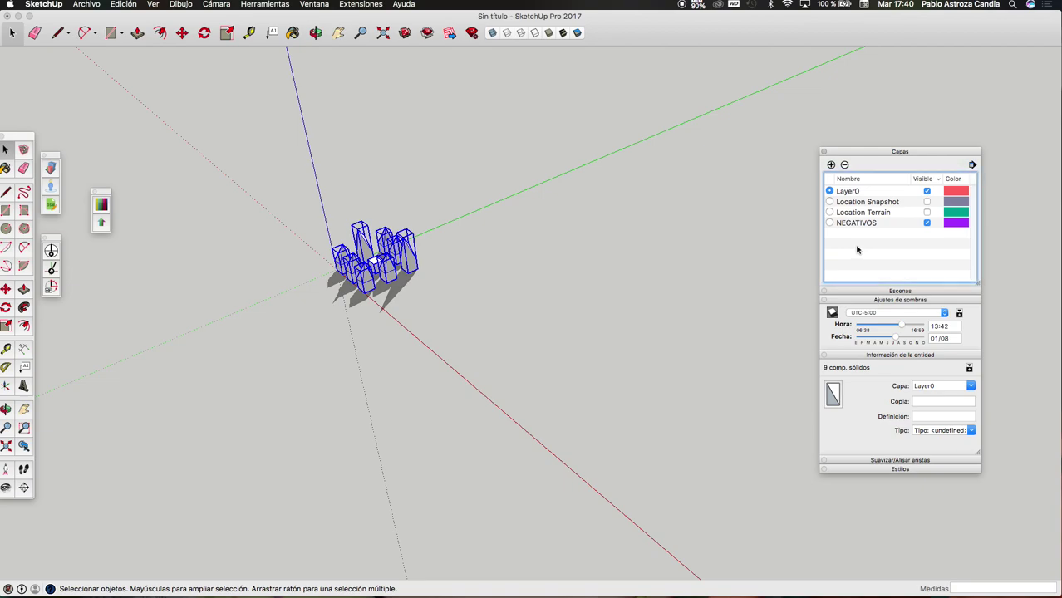
- Copy the nine-tower cluster along the green axis, placing it beside the original
{"action": "left_click_drag", "start_coordinate": [300, 209], "coordinate": [467, 342]}
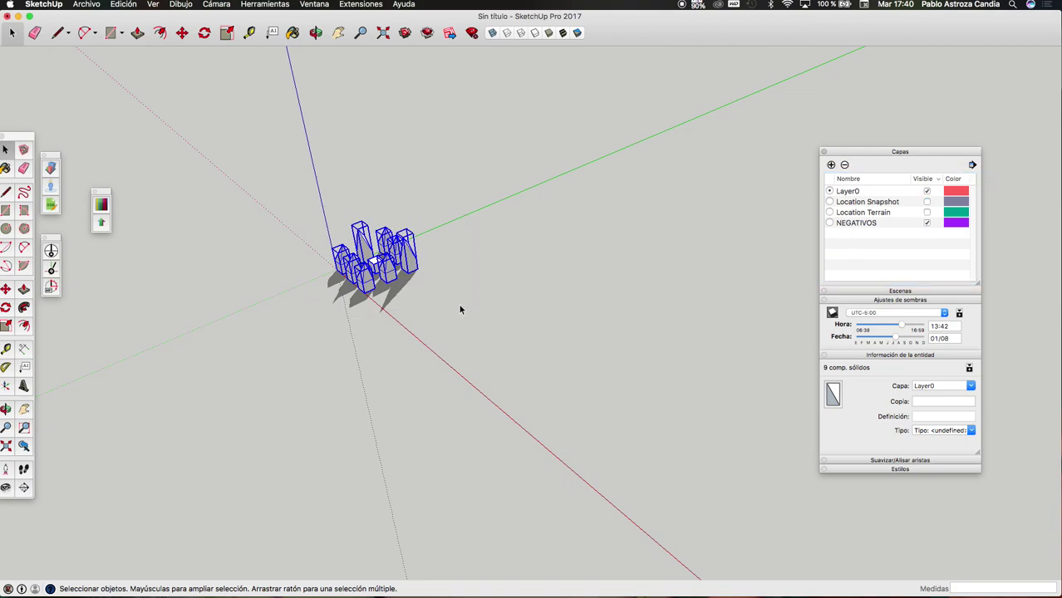
{"action": "key", "text": "m"}
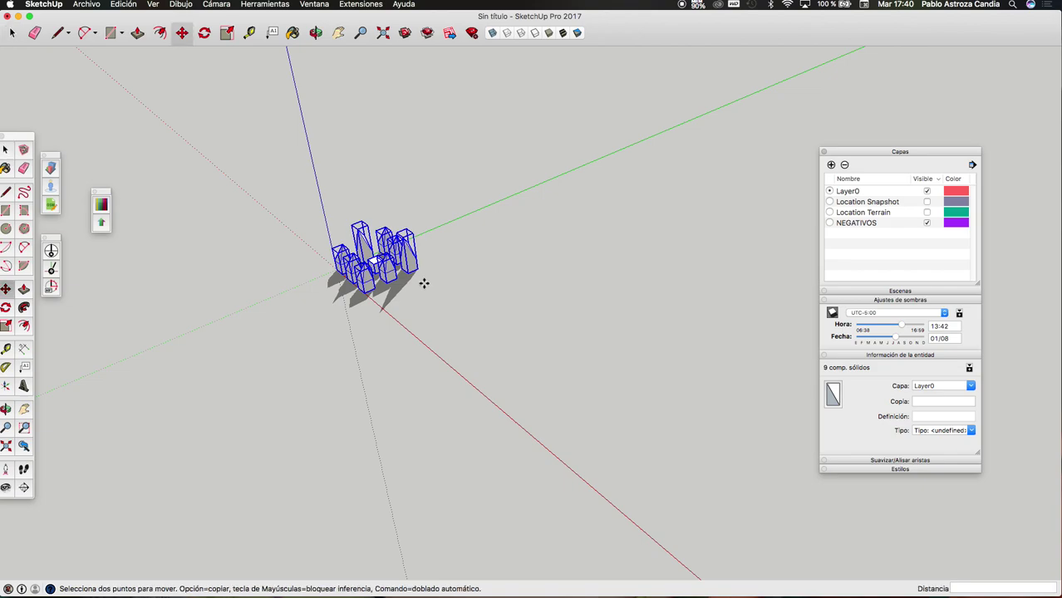
{"action": "left_click_drag", "start_coordinate": [367, 293], "coordinate": [489, 242]}
{"action": "key", "text": "alt"}
{"action": "left_click", "coordinate": [488, 242]}
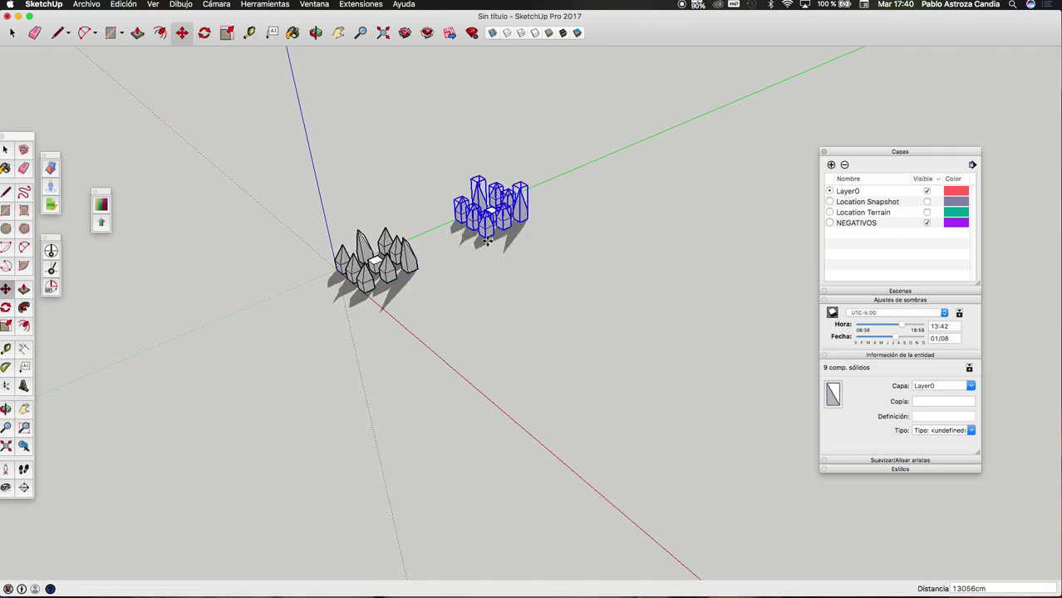
{"action": "key", "text": "space"}
{"action": "scroll", "coordinate": [536, 212], "scroll_direction": "up", "scroll_amount": 2}
{"action": "scroll", "coordinate": [538, 202], "scroll_direction": "up", "scroll_amount": 2}
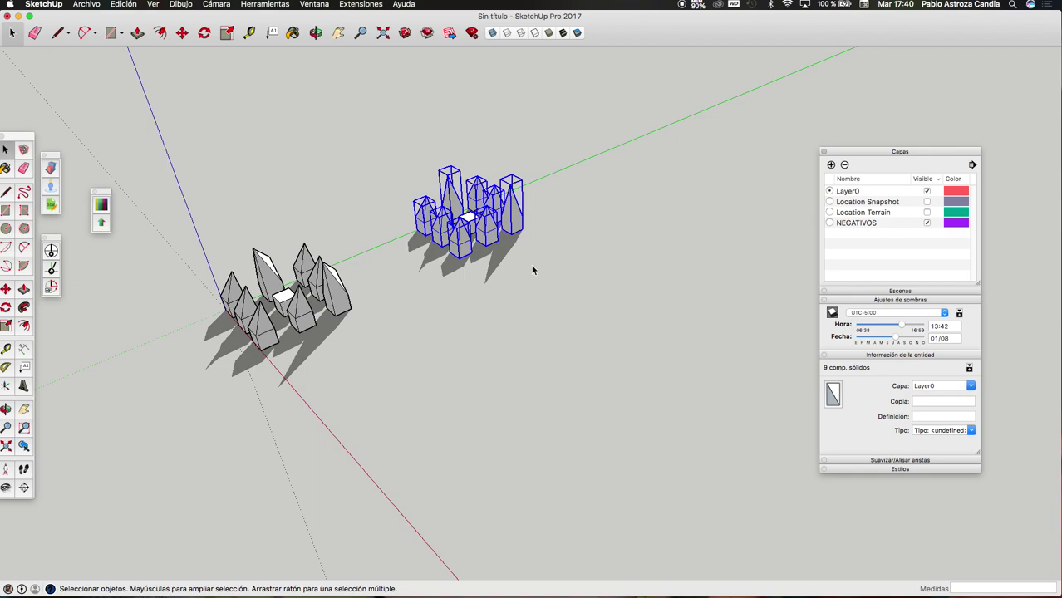
- Assign the selected copied cluster to the NEGATIVOS layer in Entity Info
{"action": "left_click", "coordinate": [971, 386]}
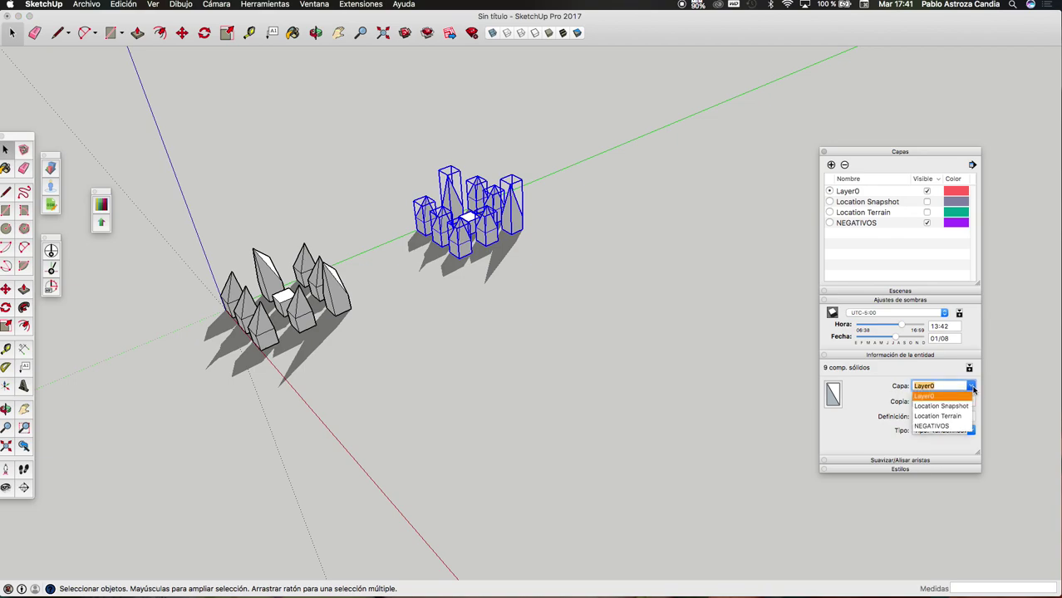
{"action": "left_click", "coordinate": [949, 426]}
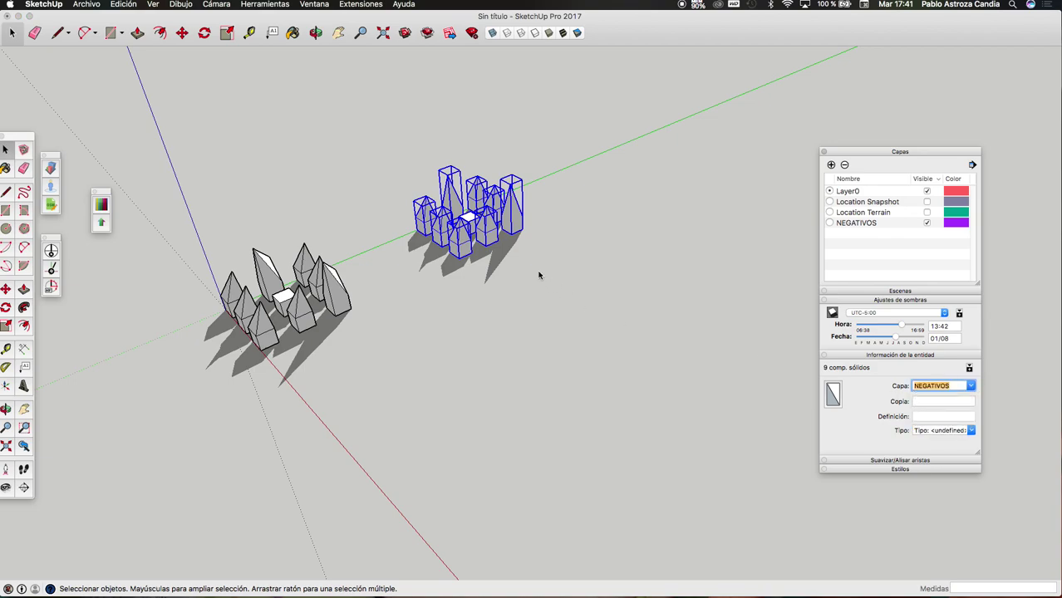
{"action": "double_click", "coordinate": [465, 249]}
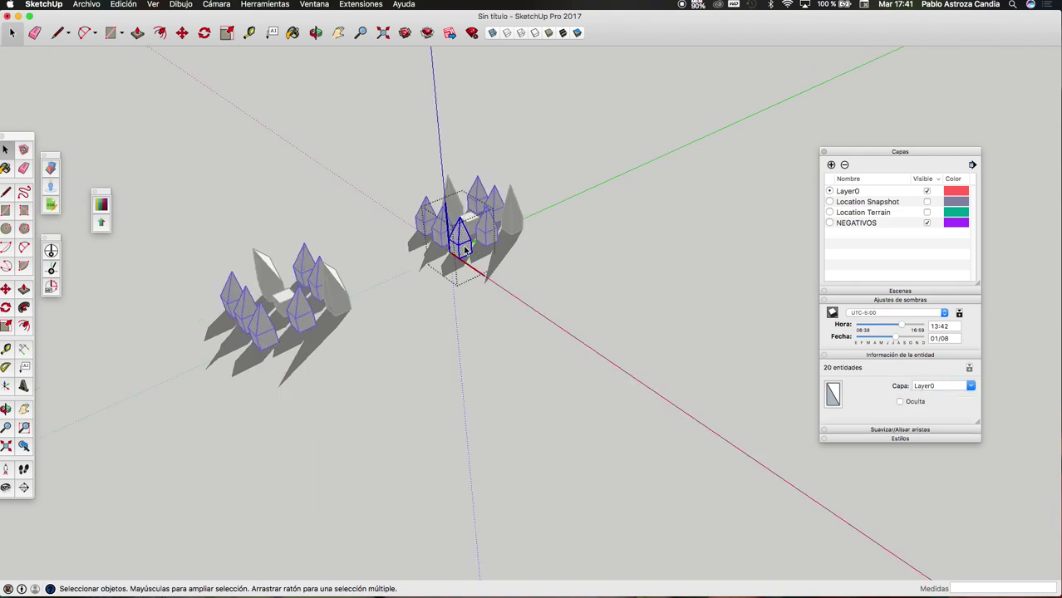
{"action": "left_click", "coordinate": [971, 386]}
{"action": "left_click", "coordinate": [745, 333]}
{"action": "left_click", "coordinate": [648, 300]}
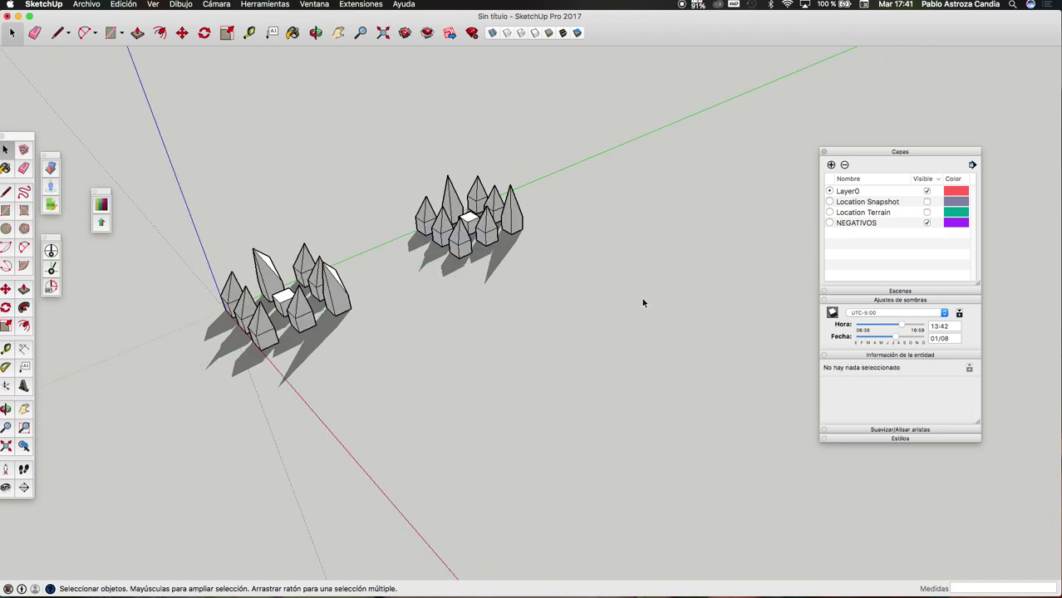
- Make the copied components unique, then select everything inside the cluster
{"action": "left_click_drag", "start_coordinate": [388, 157], "coordinate": [660, 339]}
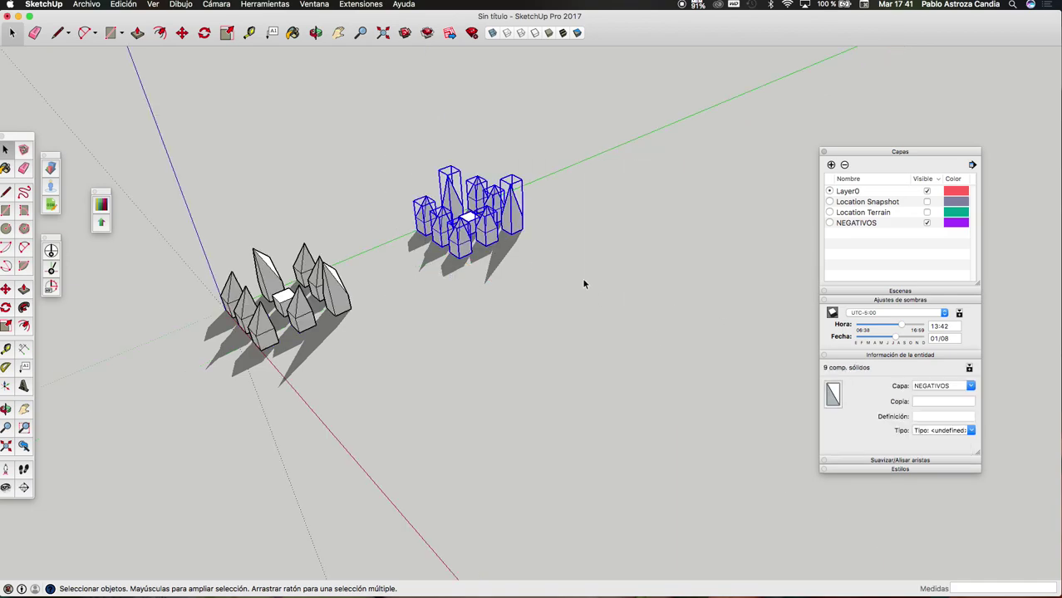
{"action": "right_click", "coordinate": [524, 220]}
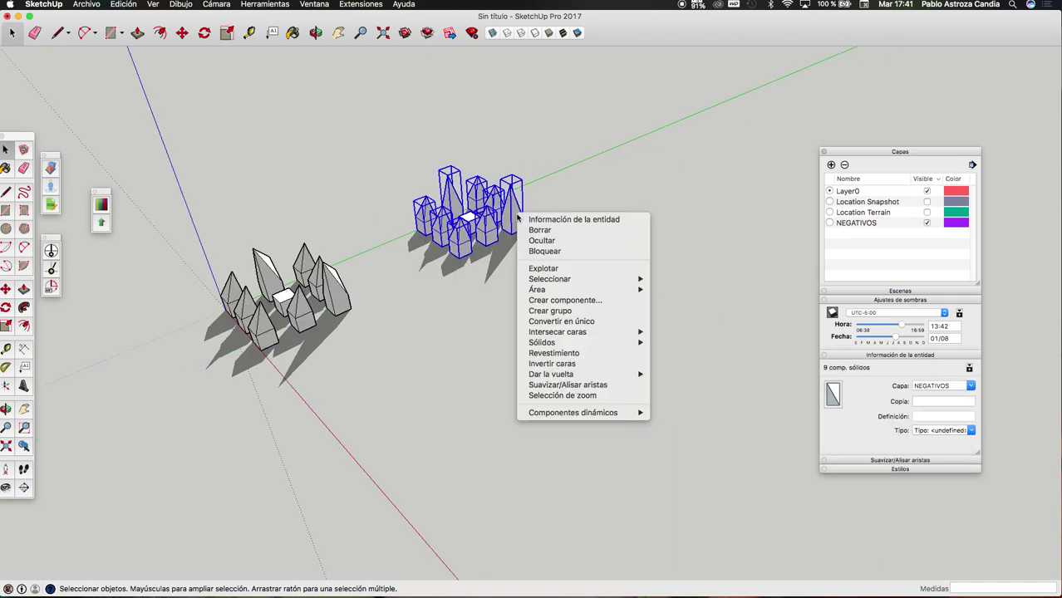
{"action": "left_click", "coordinate": [569, 323]}
{"action": "double_click", "coordinate": [458, 233]}
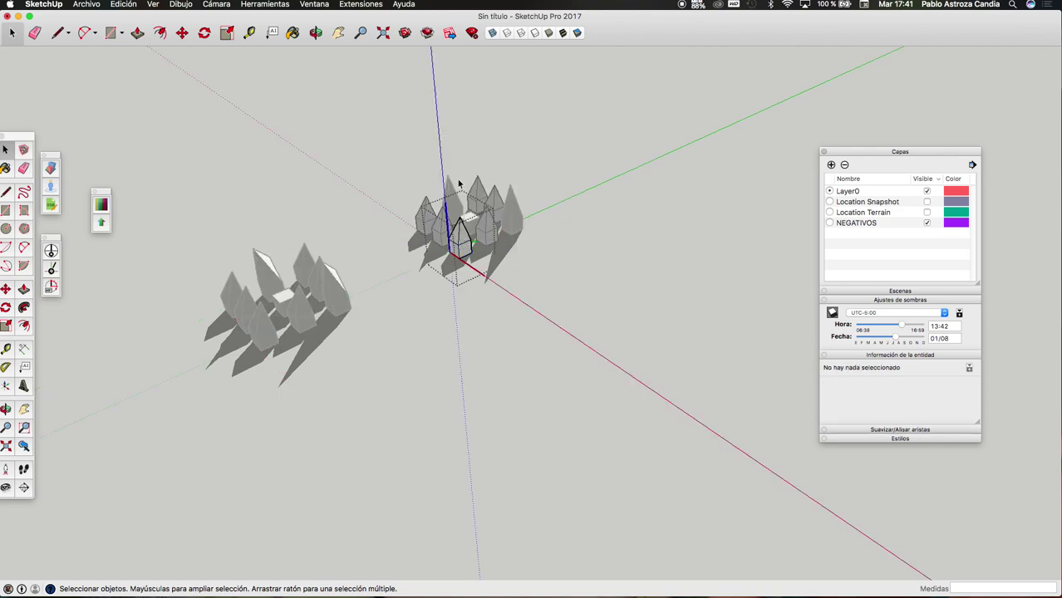
{"action": "key", "text": "super+a"}
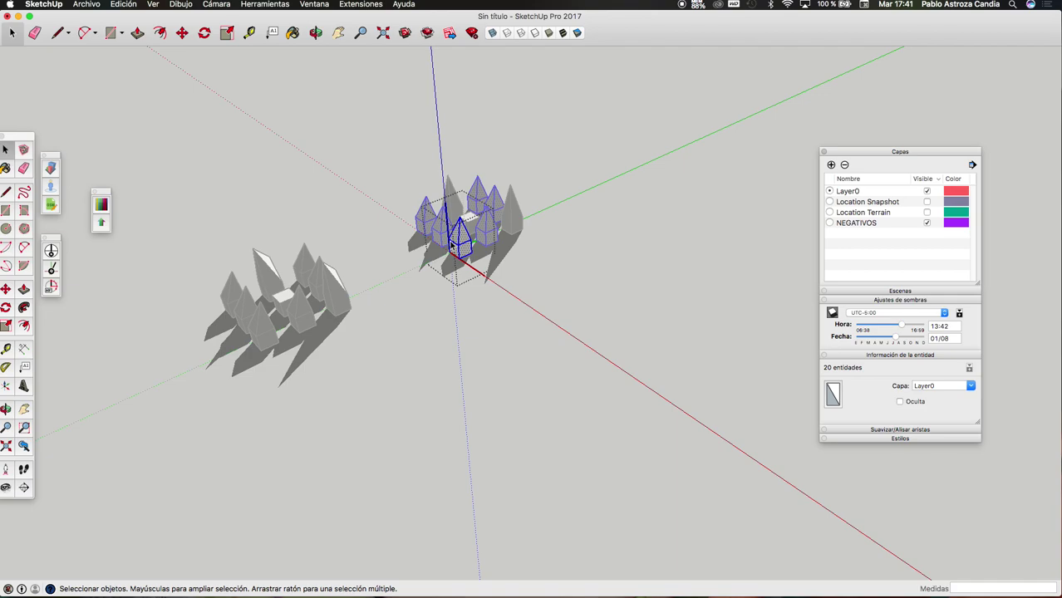
{"action": "left_click", "coordinate": [561, 275]}
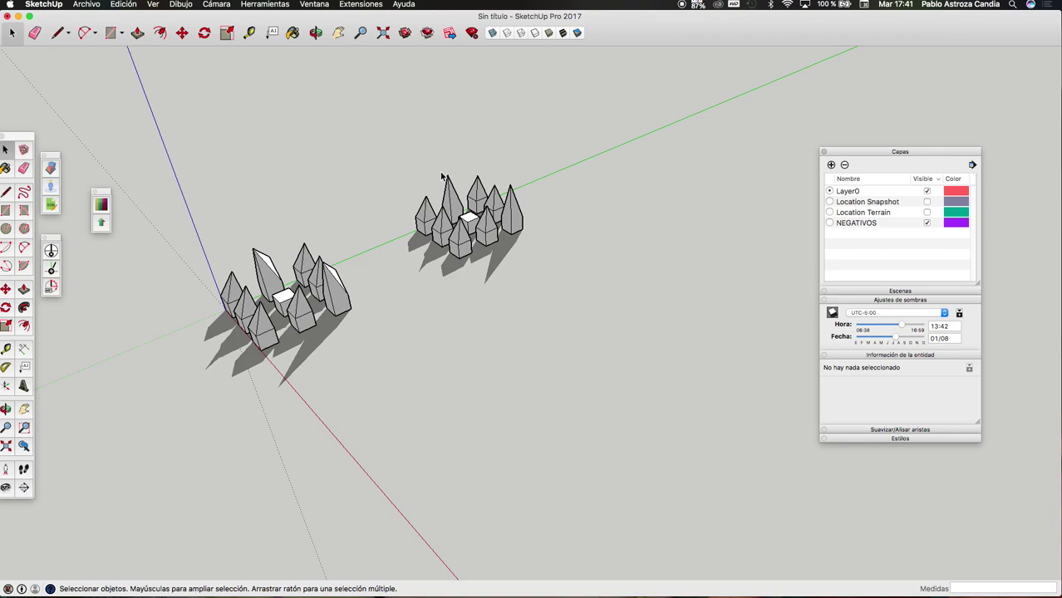
- Put the duplicated cluster's contents on the NEGATIVOS layer
{"action": "left_click_drag", "start_coordinate": [382, 138], "coordinate": [575, 296]}
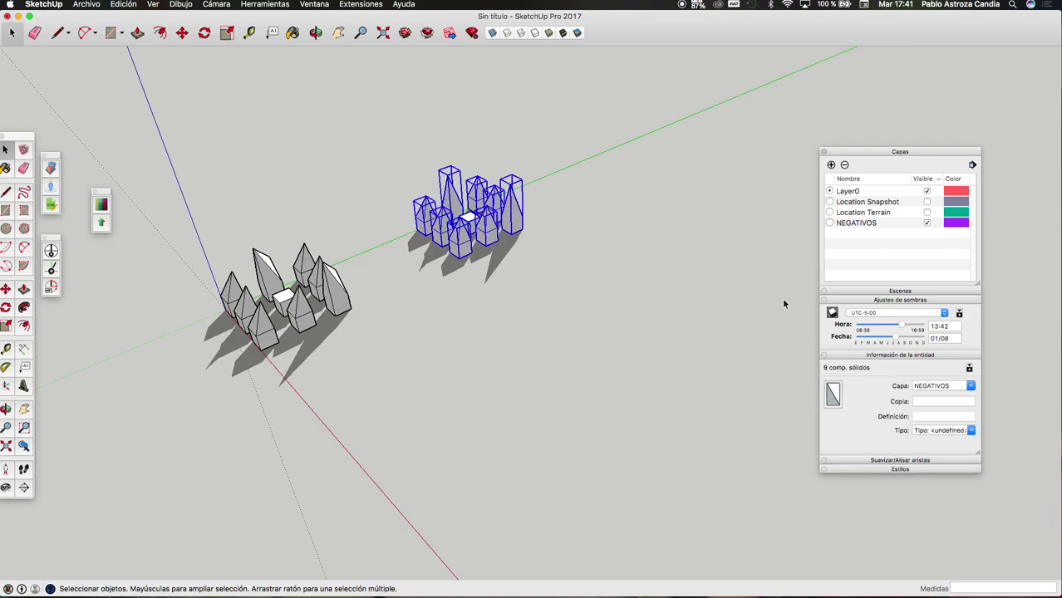
{"action": "double_click", "coordinate": [467, 248]}
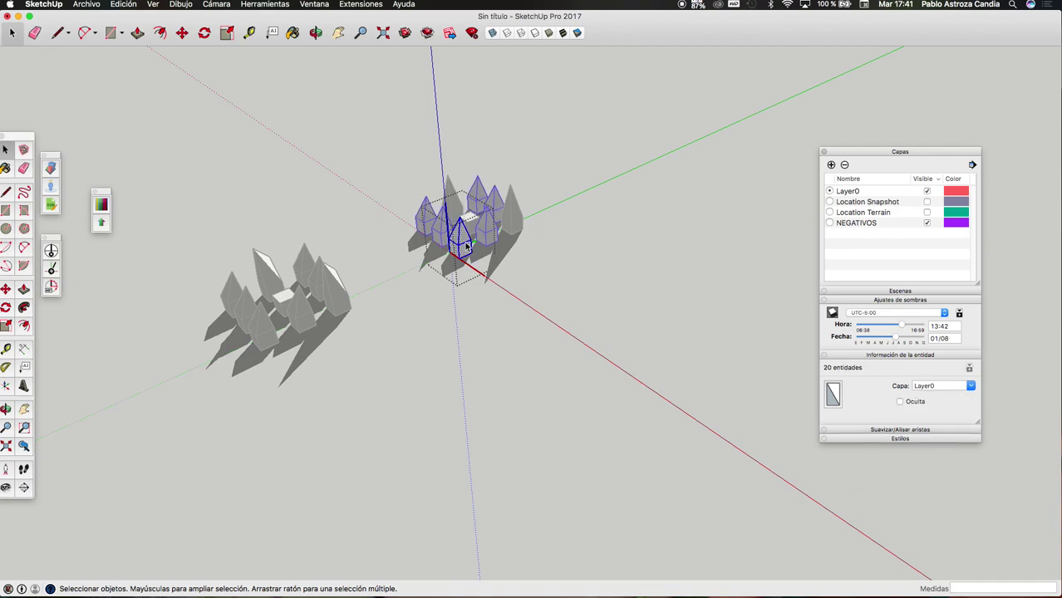
{"action": "left_click", "coordinate": [971, 388]}
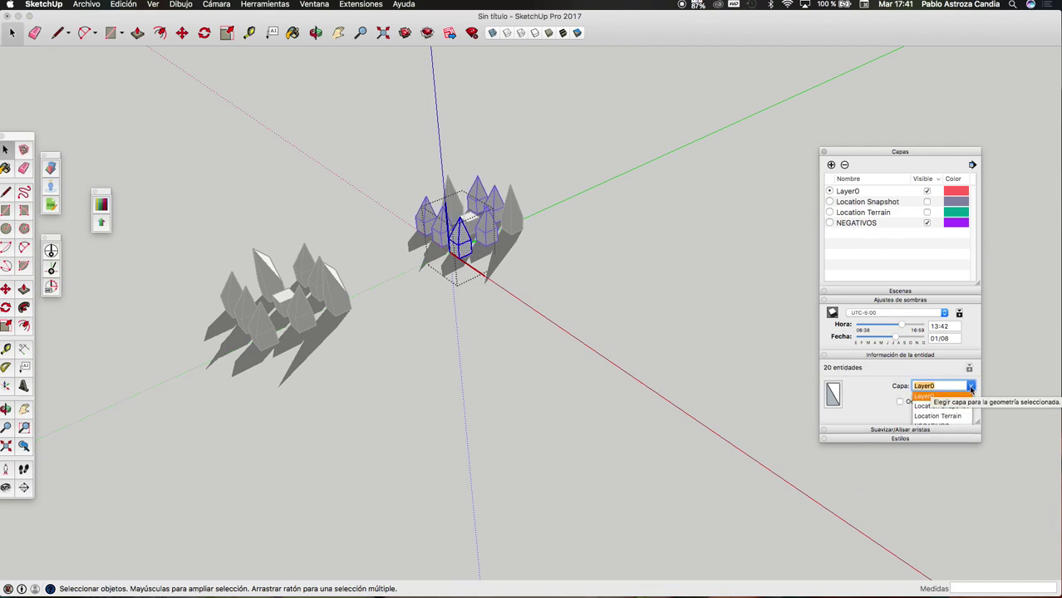
{"action": "left_click", "coordinate": [942, 424]}
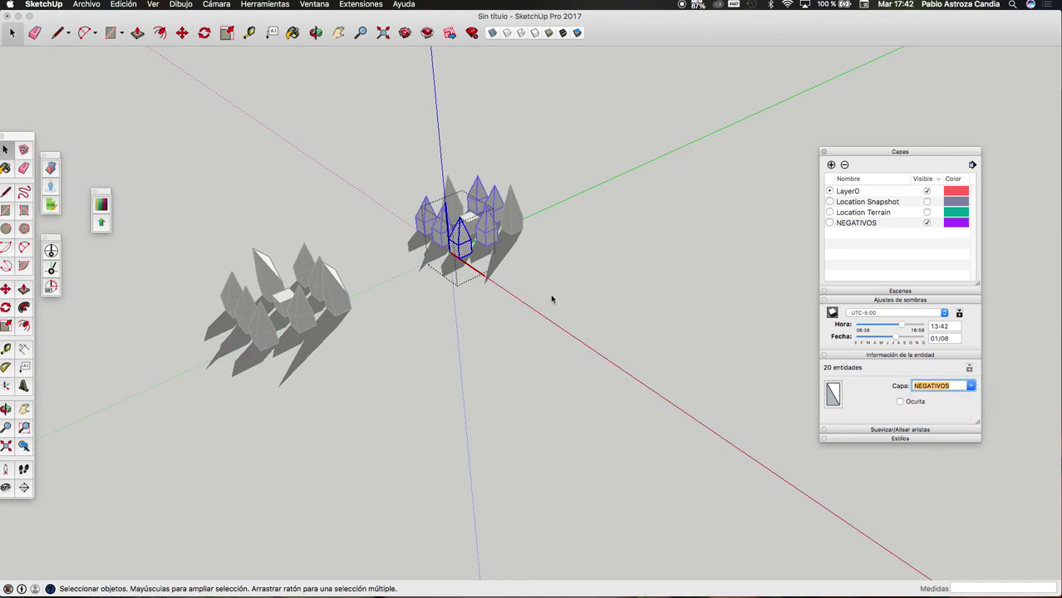
{"action": "middle_click_drag", "start_coordinate": [551, 299], "coordinate": [498, 275]}
- Put the small central box's geometry on the NEGATIVOS layer
{"action": "left_click", "coordinate": [459, 241]}
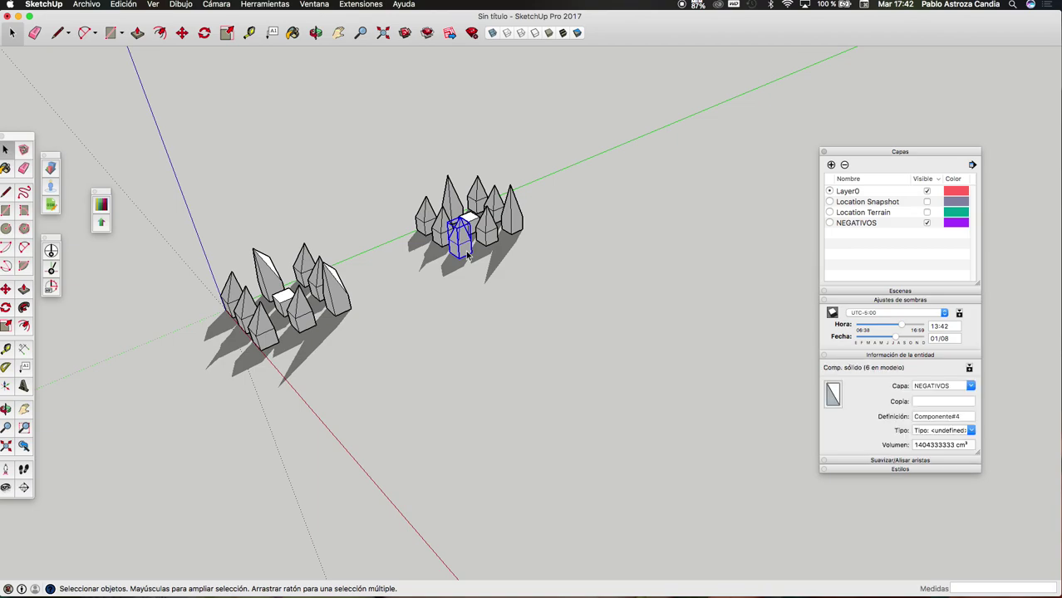
{"action": "double_click", "coordinate": [468, 255]}
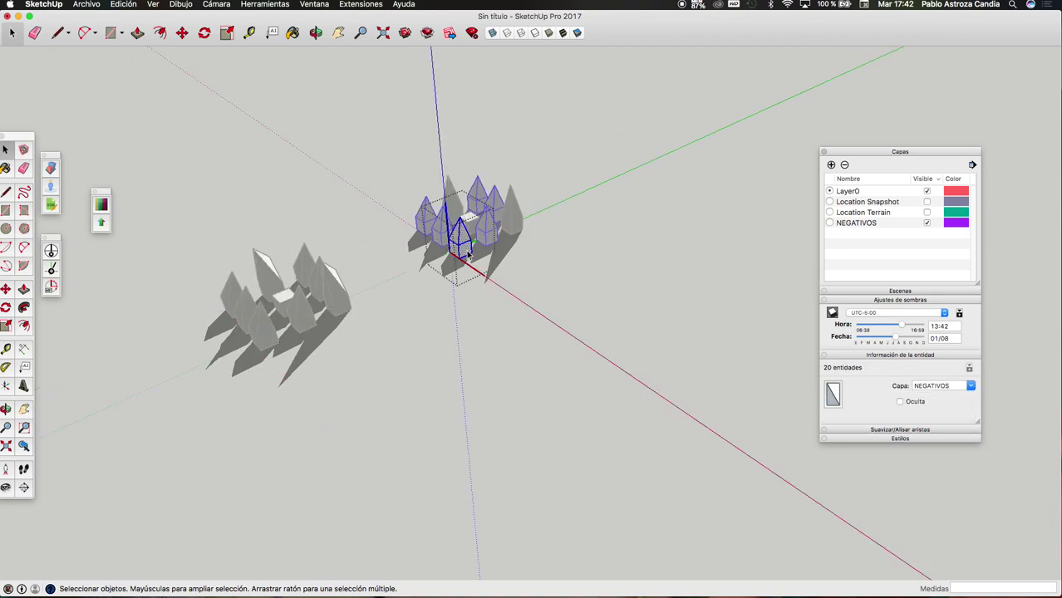
{"action": "left_click", "coordinate": [530, 265]}
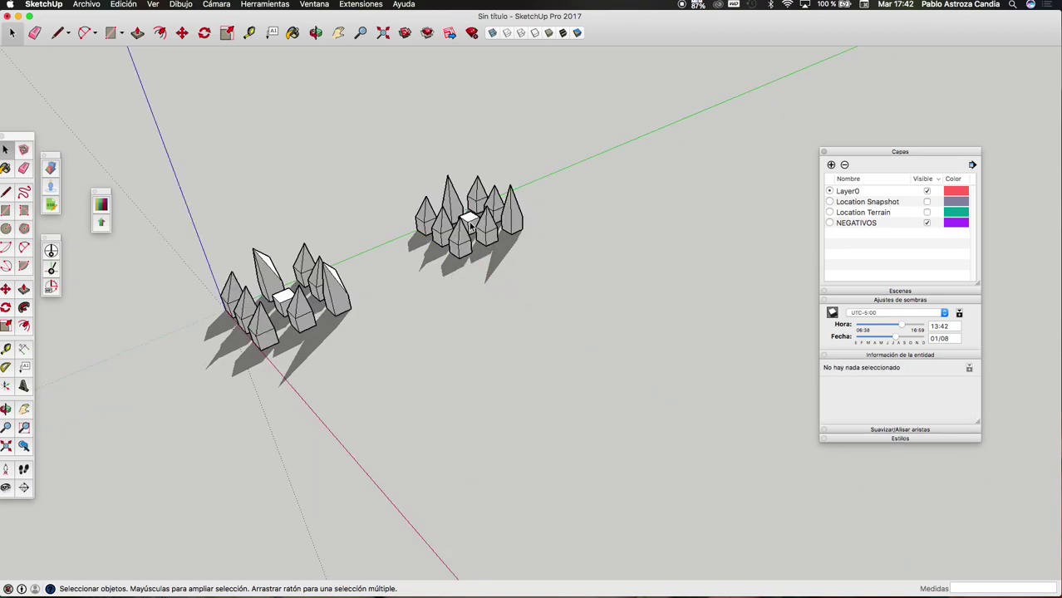
{"action": "triple_click", "coordinate": [470, 219]}
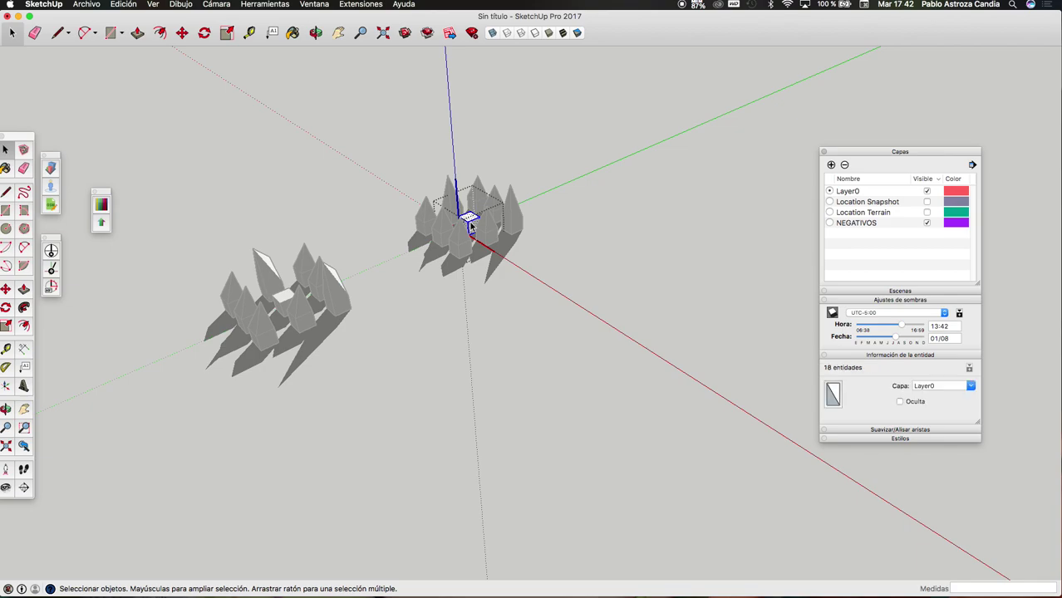
{"action": "left_click", "coordinate": [970, 385]}
{"action": "left_click", "coordinate": [937, 425]}
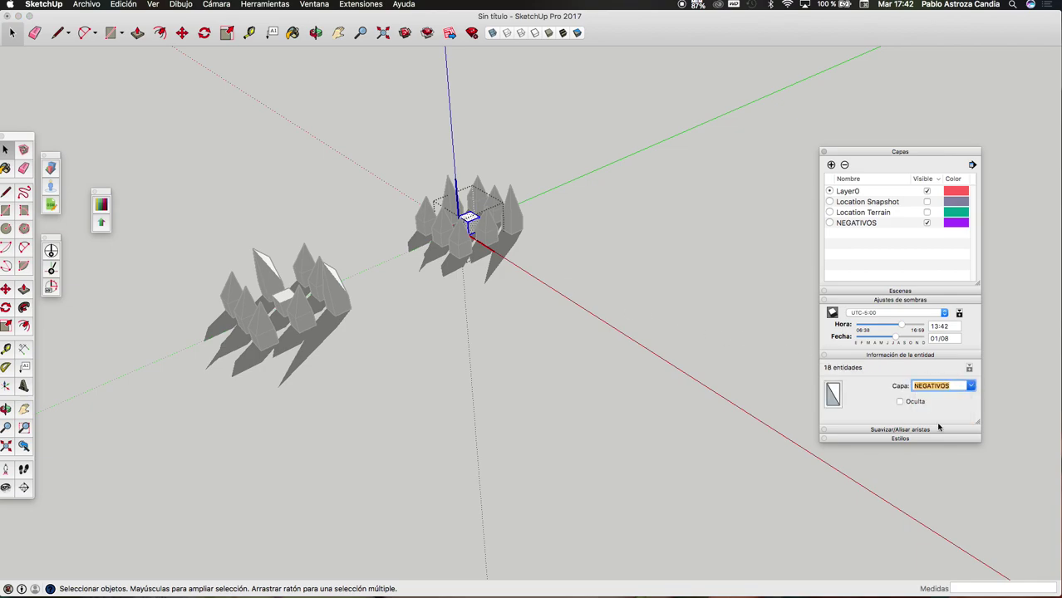
{"action": "left_click", "coordinate": [688, 302]}
- Put the tall end component's contents on NEGATIVOS and reselect the whole duplicated cluster
{"action": "left_click", "coordinate": [517, 222]}
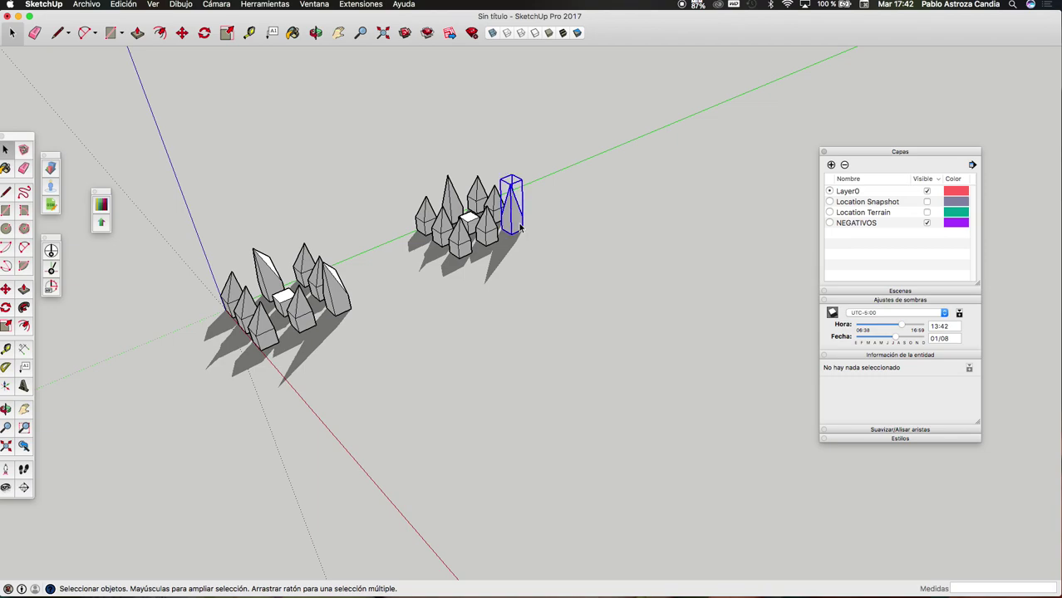
{"action": "triple_click", "coordinate": [517, 223]}
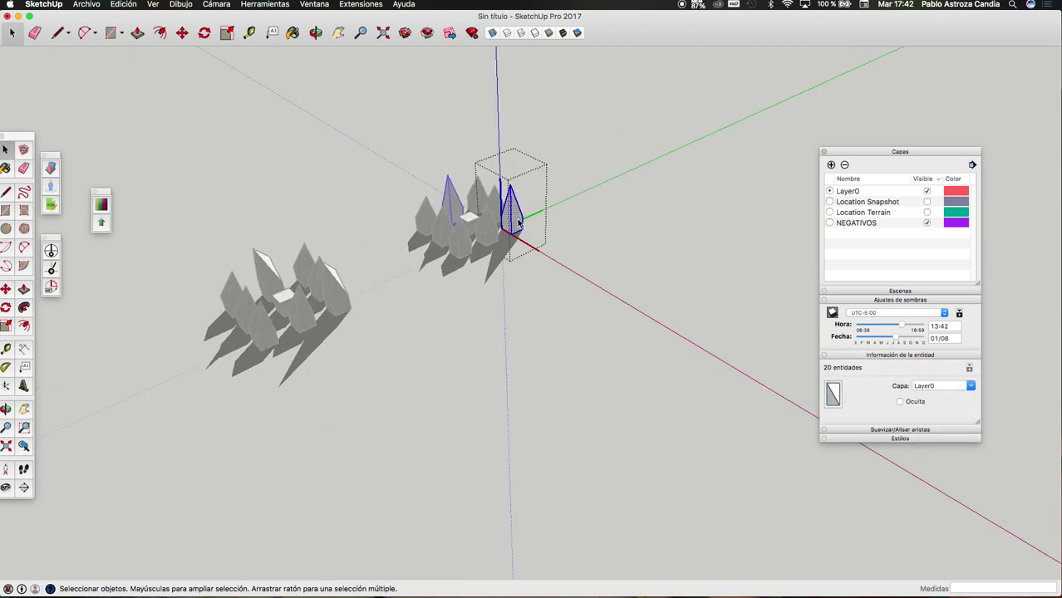
{"action": "left_click", "coordinate": [944, 388]}
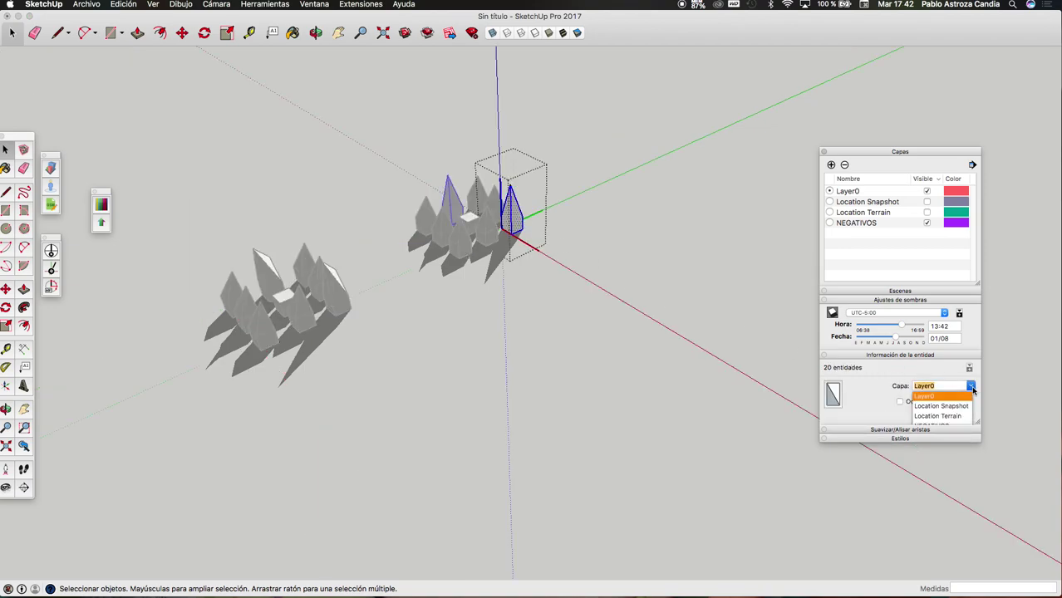
{"action": "left_click", "coordinate": [945, 424]}
{"action": "left_click", "coordinate": [645, 251]}
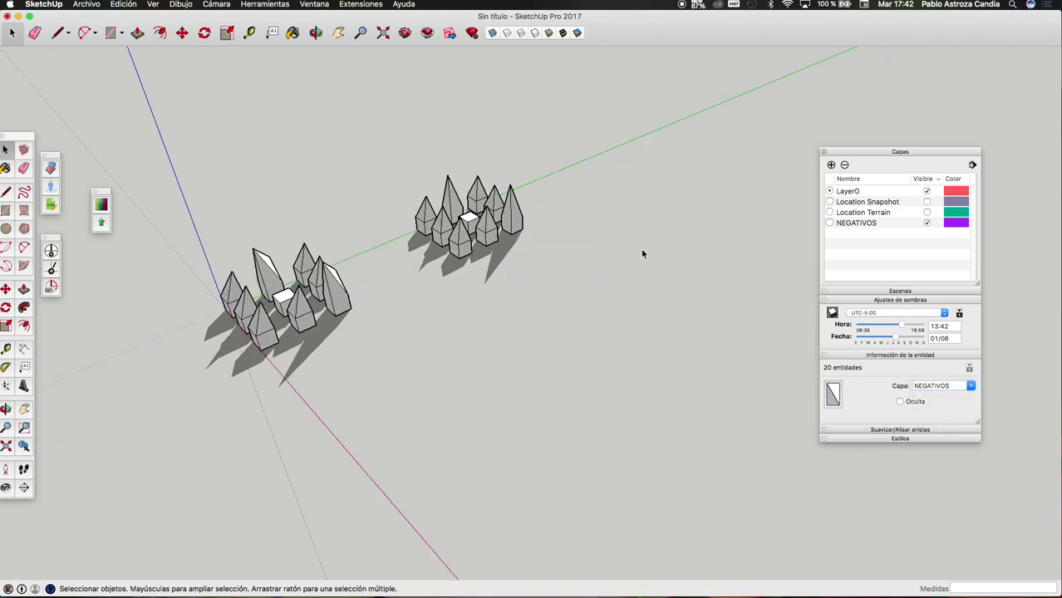
{"action": "left_click_drag", "start_coordinate": [389, 150], "coordinate": [620, 306]}
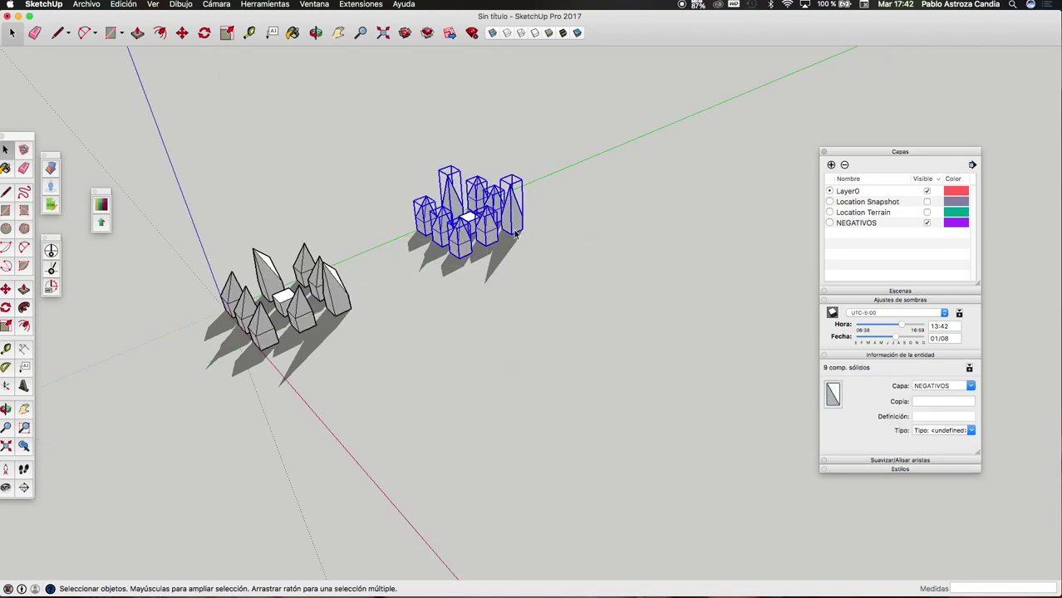
{"action": "scroll", "coordinate": [534, 225], "scroll_direction": "up", "scroll_amount": 3}
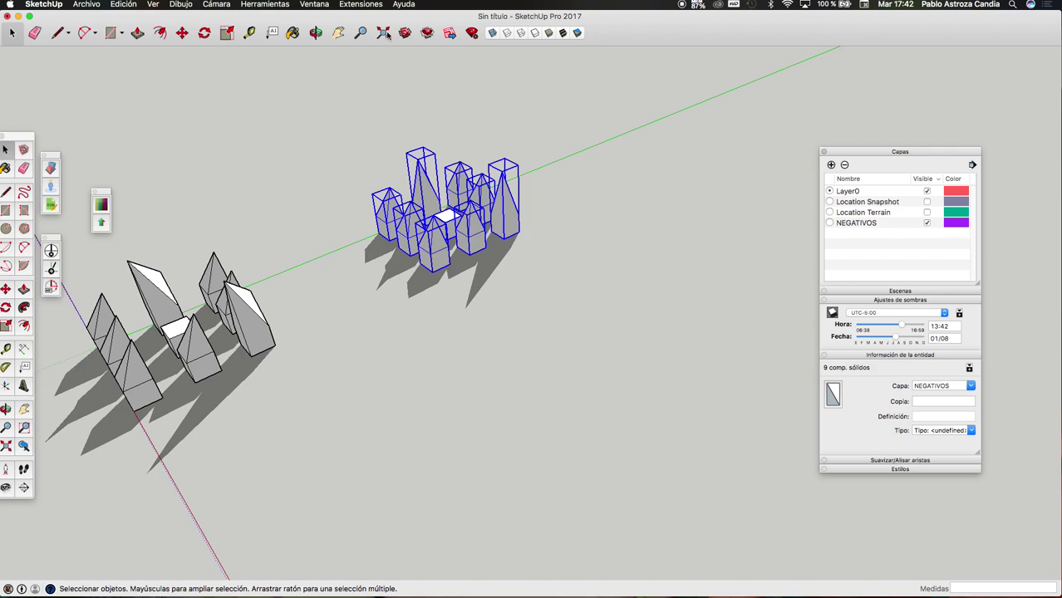
{"action": "left_click", "coordinate": [216, 4]}
{"action": "mouse_move", "coordinate": [237, 38]}
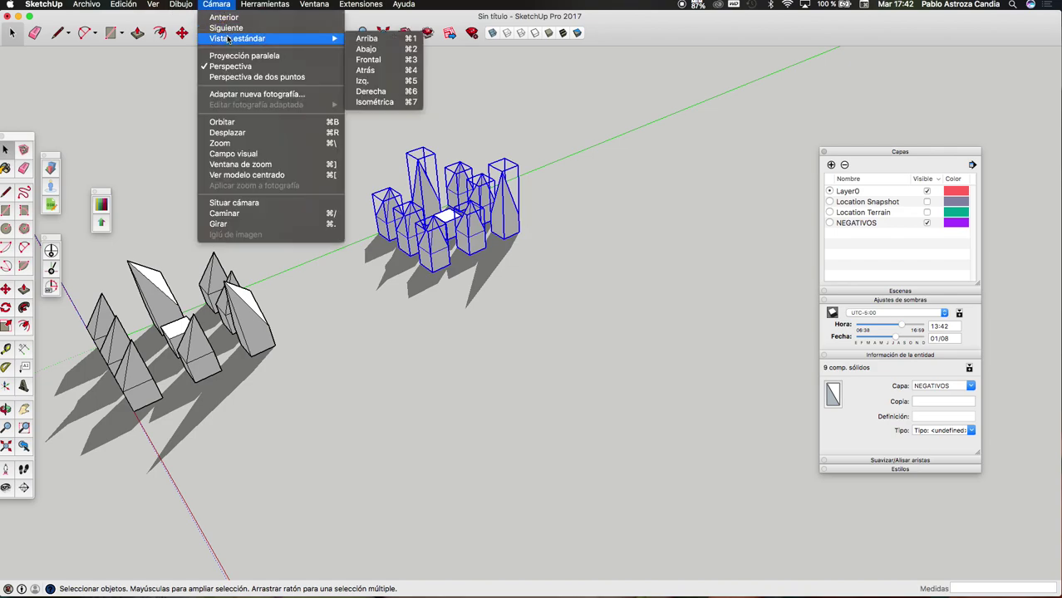
- Switch to Top, then Isometric view, and zoom in on the blue negative solids
{"action": "left_click", "coordinate": [369, 40]}
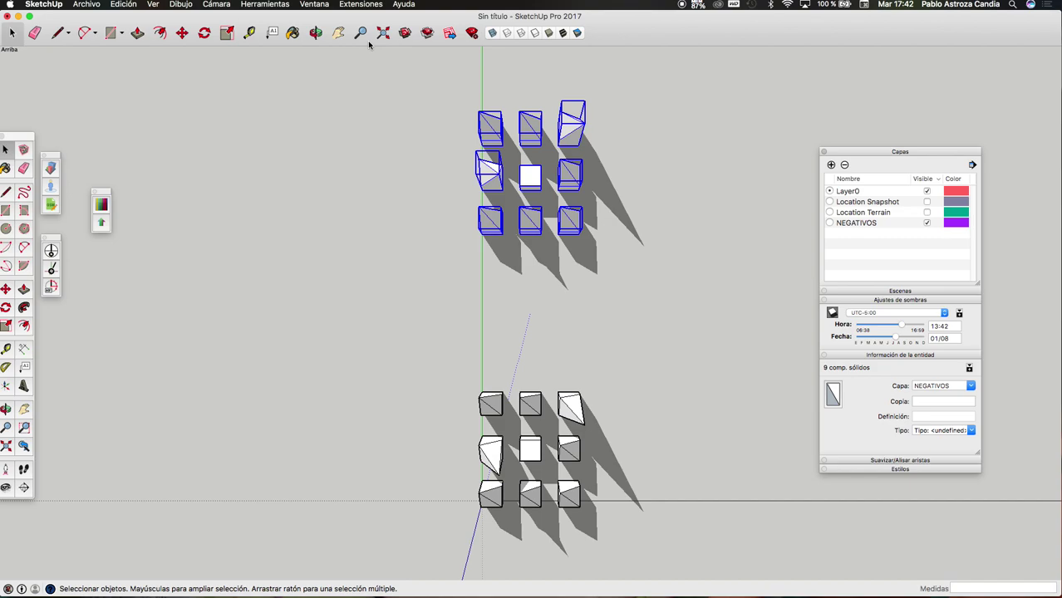
{"action": "left_click", "coordinate": [218, 5]}
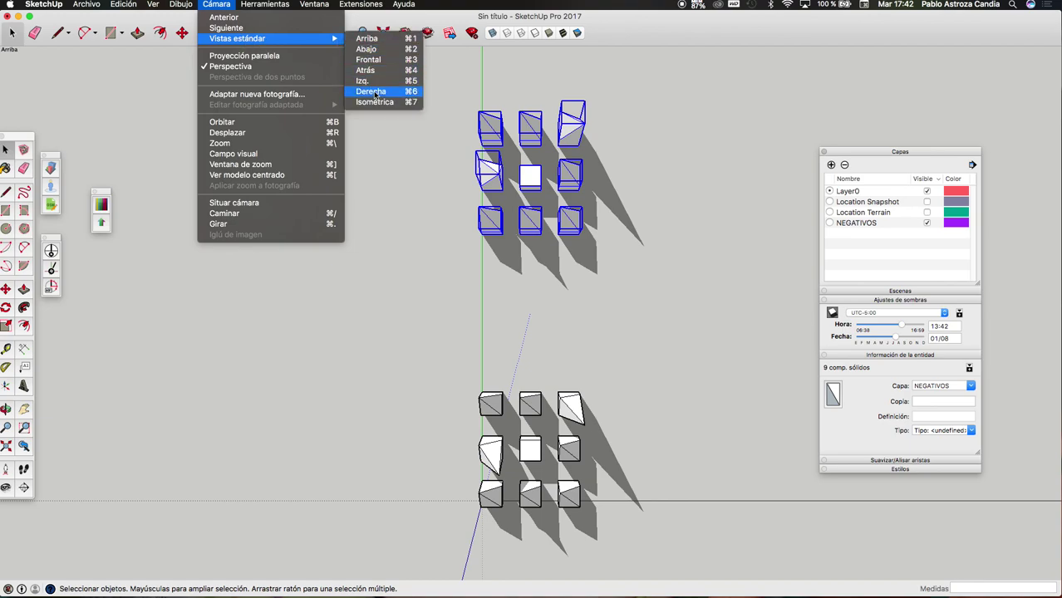
{"action": "left_click", "coordinate": [375, 102]}
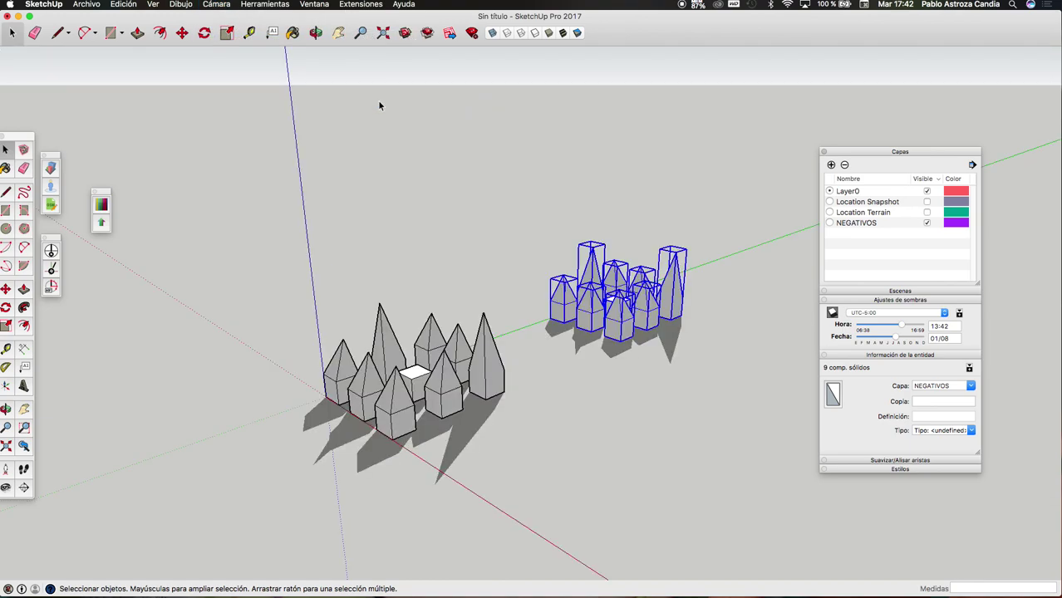
{"action": "scroll", "coordinate": [655, 286], "scroll_direction": "up", "scroll_amount": 3}
{"action": "scroll", "coordinate": [655, 289], "scroll_direction": "up", "scroll_amount": 3}
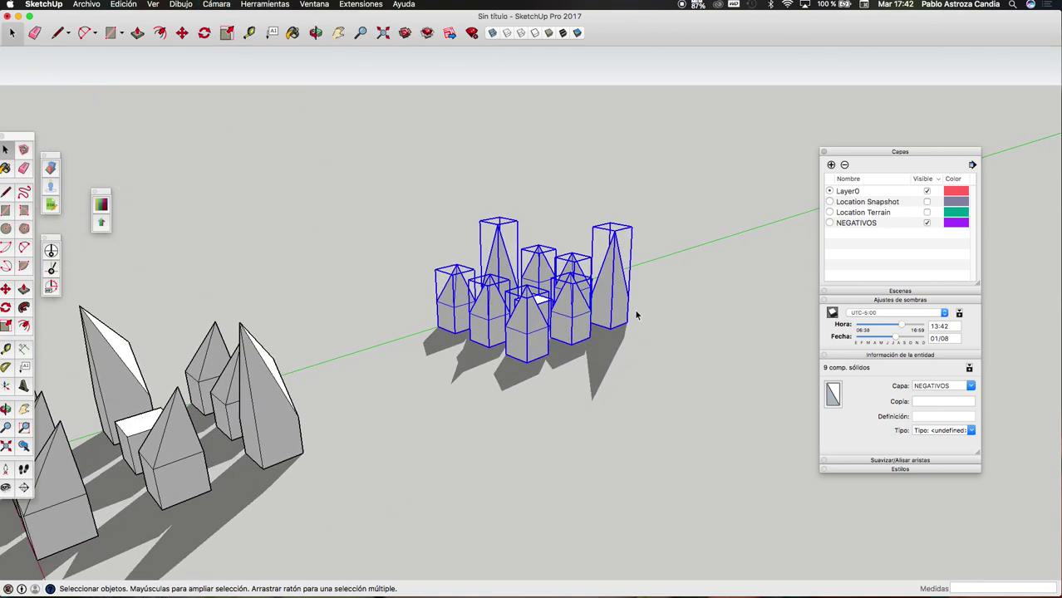
{"action": "right_click", "coordinate": [617, 316]}
{"action": "mouse_move", "coordinate": [650, 461]}
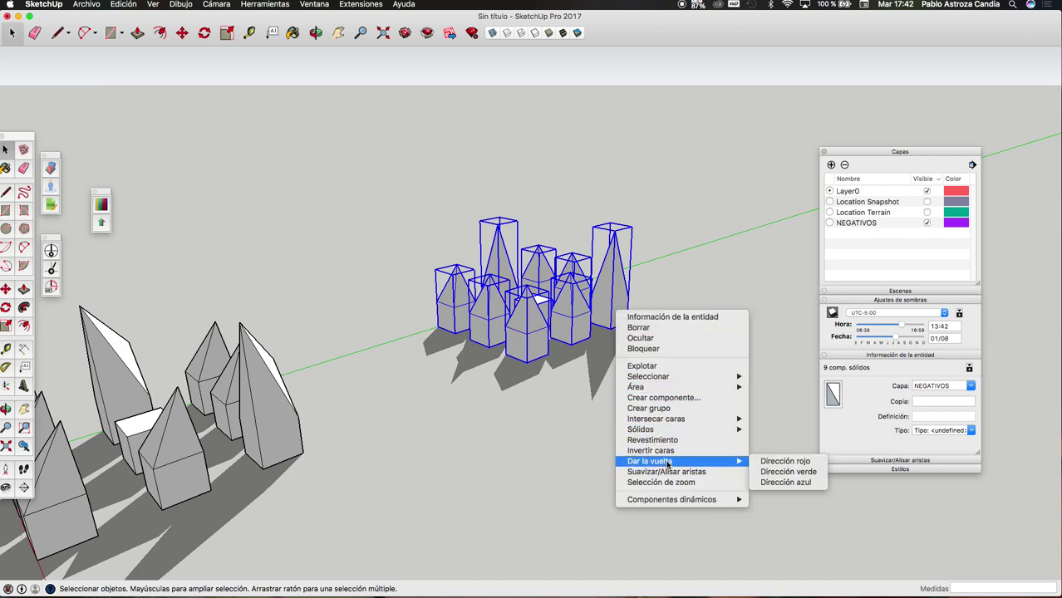
- Flip the nine negative solids along the red direction, then along blue so they hang upside down
{"action": "left_click", "coordinate": [772, 464]}
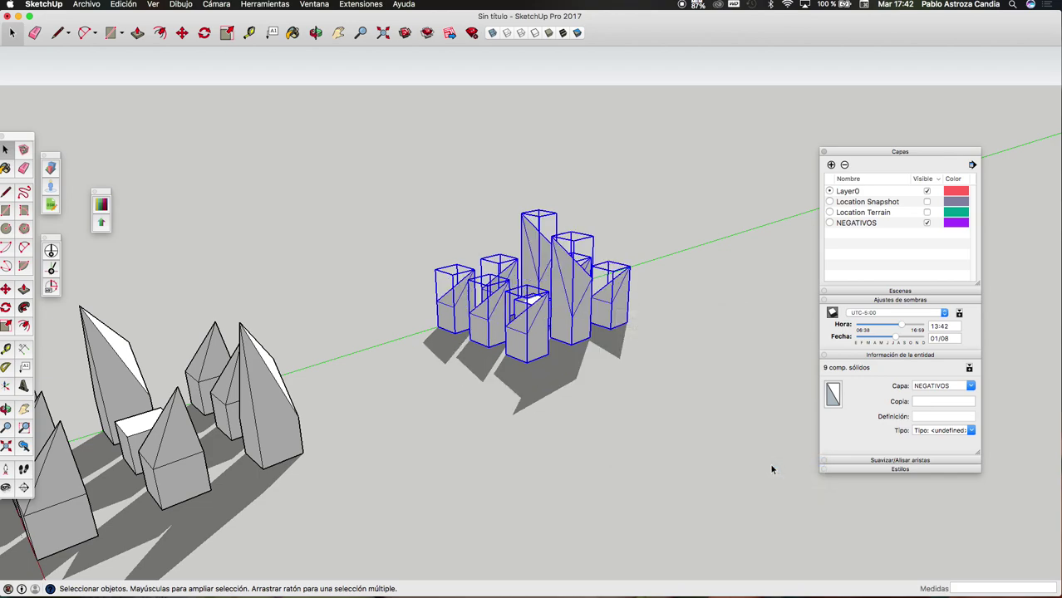
{"action": "left_click", "coordinate": [624, 383]}
{"action": "left_click_drag", "start_coordinate": [412, 199], "coordinate": [645, 360]}
{"action": "right_click", "coordinate": [612, 317]}
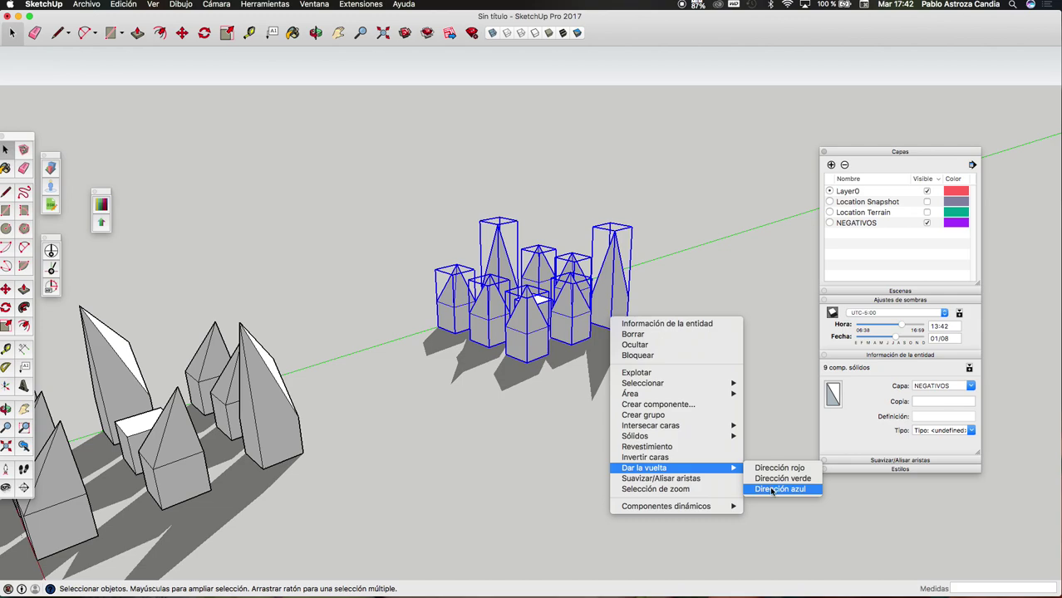
{"action": "left_click", "coordinate": [771, 489]}
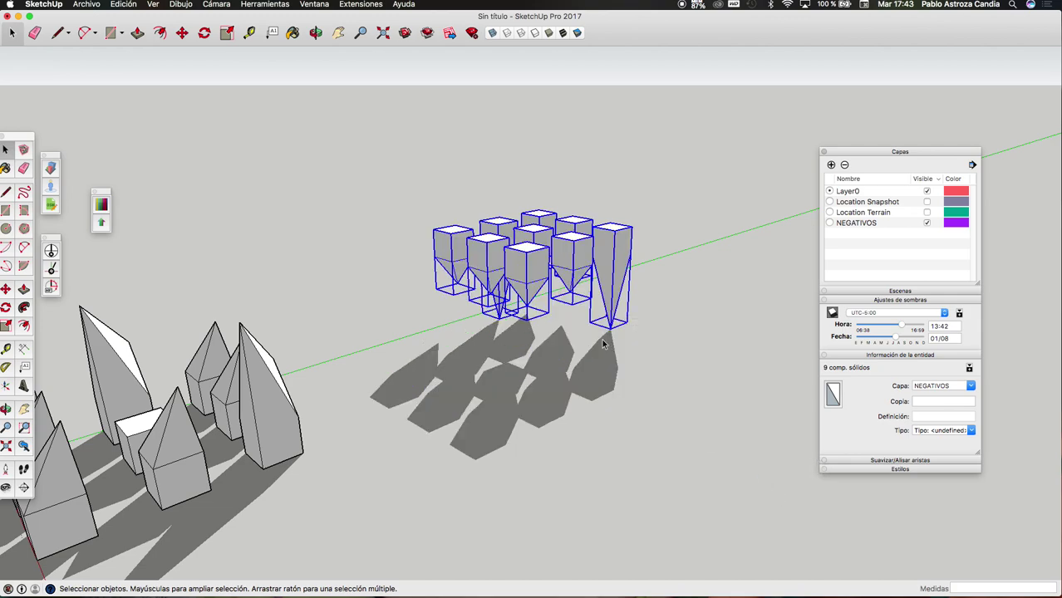
{"action": "scroll", "coordinate": [665, 374], "scroll_direction": "down", "scroll_amount": 5}
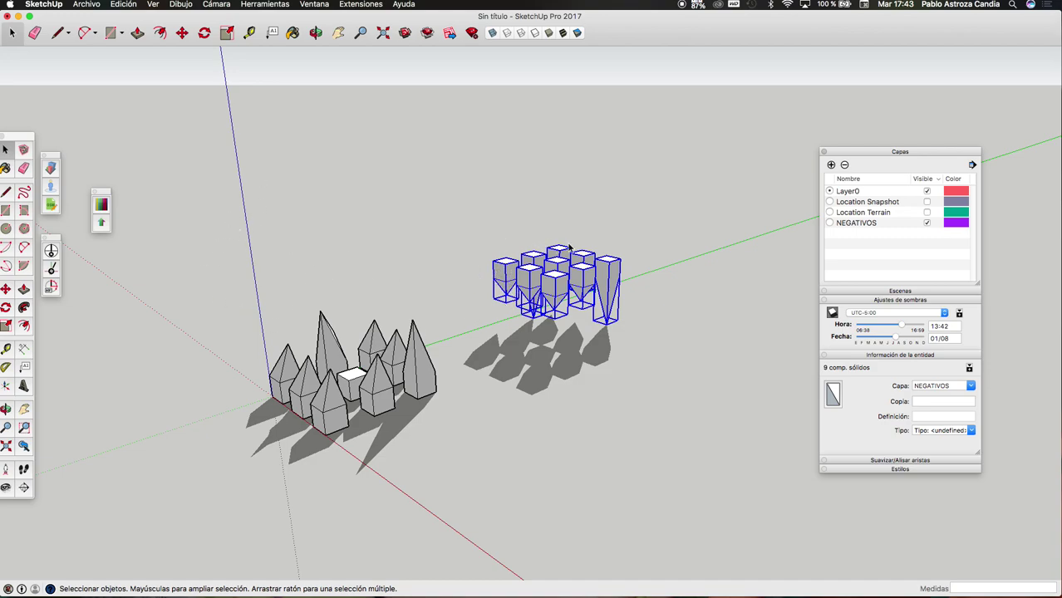
- Move the inverted negative solids onto the building cluster and orbit to check the overlap
{"action": "key", "text": "m"}
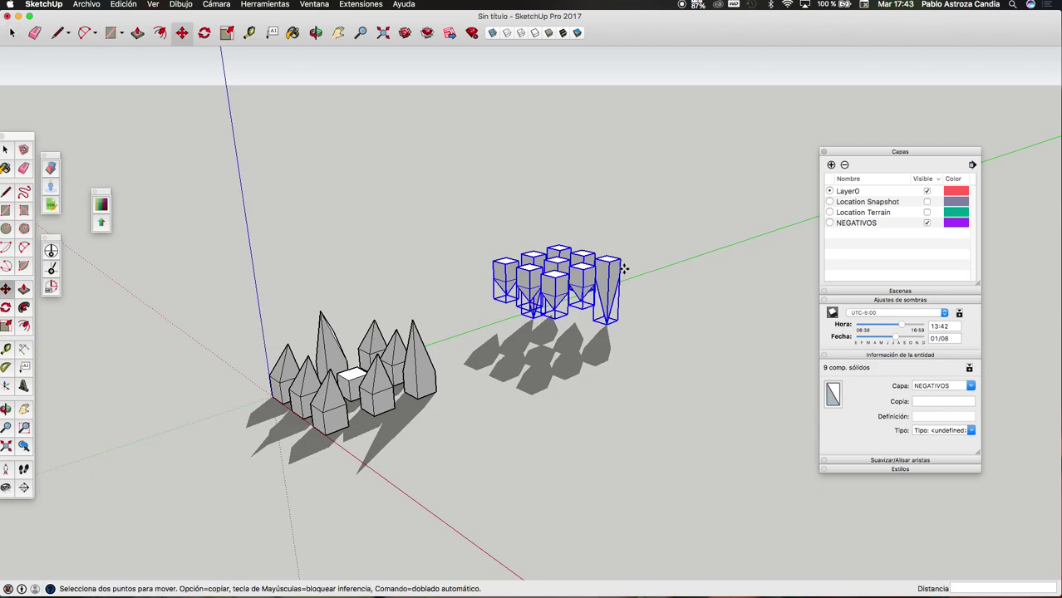
{"action": "left_click", "coordinate": [619, 261]}
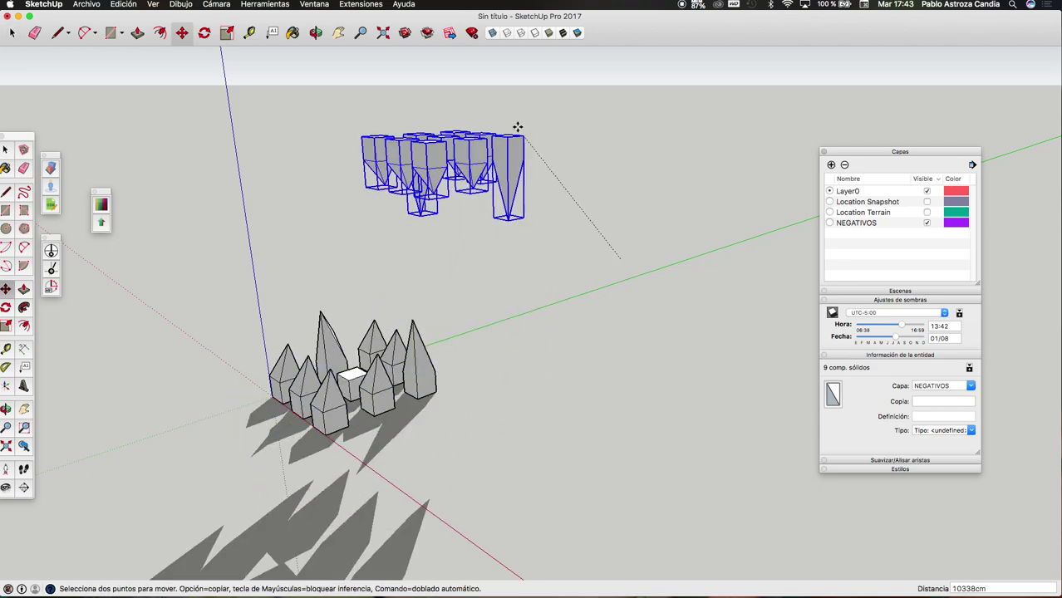
{"action": "left_click", "coordinate": [438, 388]}
{"action": "key", "text": "space"}
{"action": "left_click", "coordinate": [490, 394]}
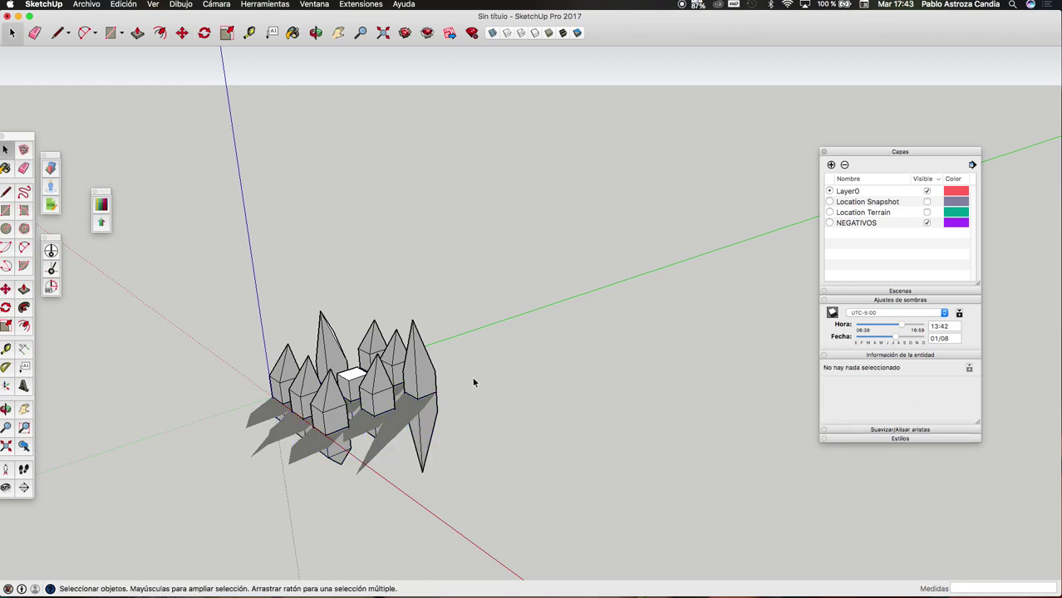
{"action": "left_click", "coordinate": [316, 32]}
{"action": "mouse_move", "coordinate": [349, 133]}
{"action": "left_mouse_down"}
{"action": "mouse_move", "coordinate": [882, 278]}
{"action": "mouse_move", "coordinate": [240, 335]}
{"action": "left_mouse_up"}
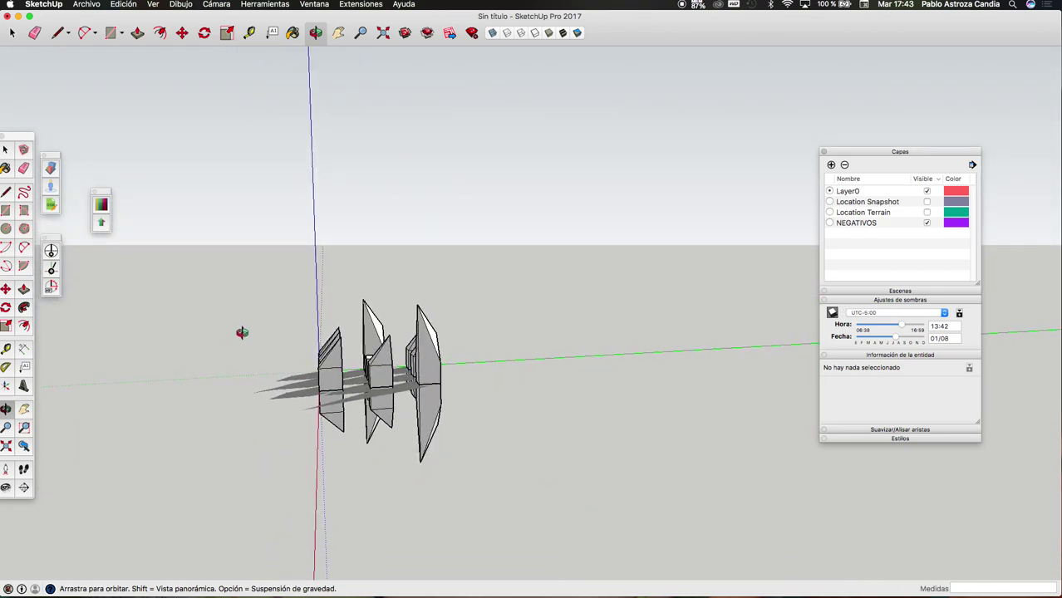
{"action": "mouse_move", "coordinate": [377, 412]}
{"action": "left_mouse_down"}
{"action": "mouse_move", "coordinate": [411, 489]}
{"action": "mouse_move", "coordinate": [686, 256]}
{"action": "mouse_move", "coordinate": [579, 467]}
{"action": "mouse_move", "coordinate": [507, 399]}
{"action": "mouse_move", "coordinate": [530, 426]}
{"action": "left_mouse_up"}
{"action": "mouse_move", "coordinate": [412, 424]}
{"action": "left_mouse_down"}
{"action": "mouse_move", "coordinate": [492, 130]}
{"action": "mouse_move", "coordinate": [433, 334]}
{"action": "mouse_move", "coordinate": [409, 473]}
{"action": "mouse_move", "coordinate": [529, 405]}
{"action": "mouse_move", "coordinate": [282, 441]}
{"action": "left_mouse_up"}
- Raise the lower inverted negative parts further up into the buildings
{"action": "key", "text": "space"}
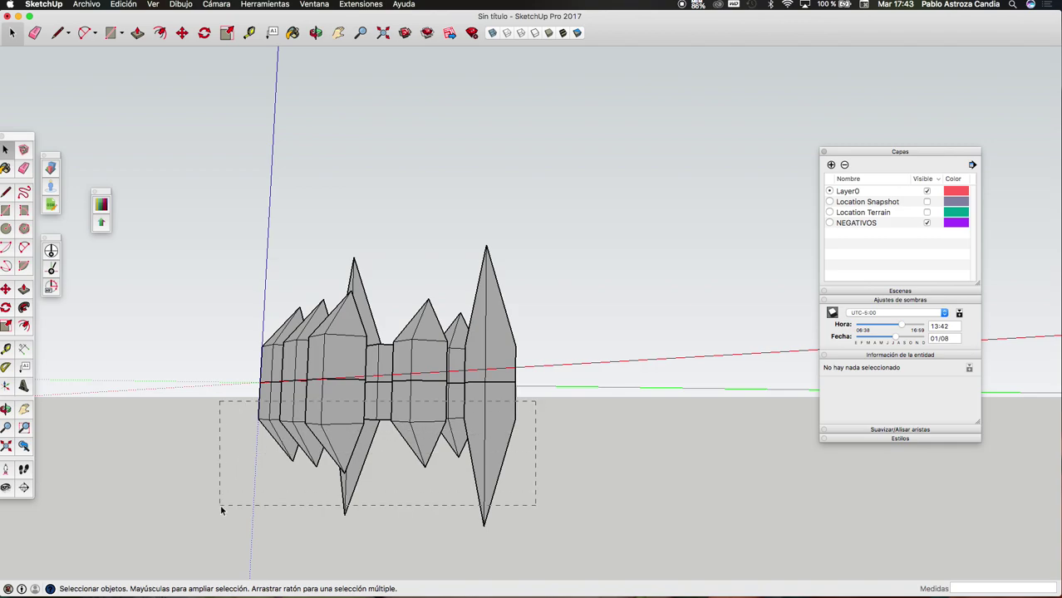
{"action": "left_click_drag", "start_coordinate": [222, 510], "coordinate": [226, 502]}
{"action": "key", "text": "m"}
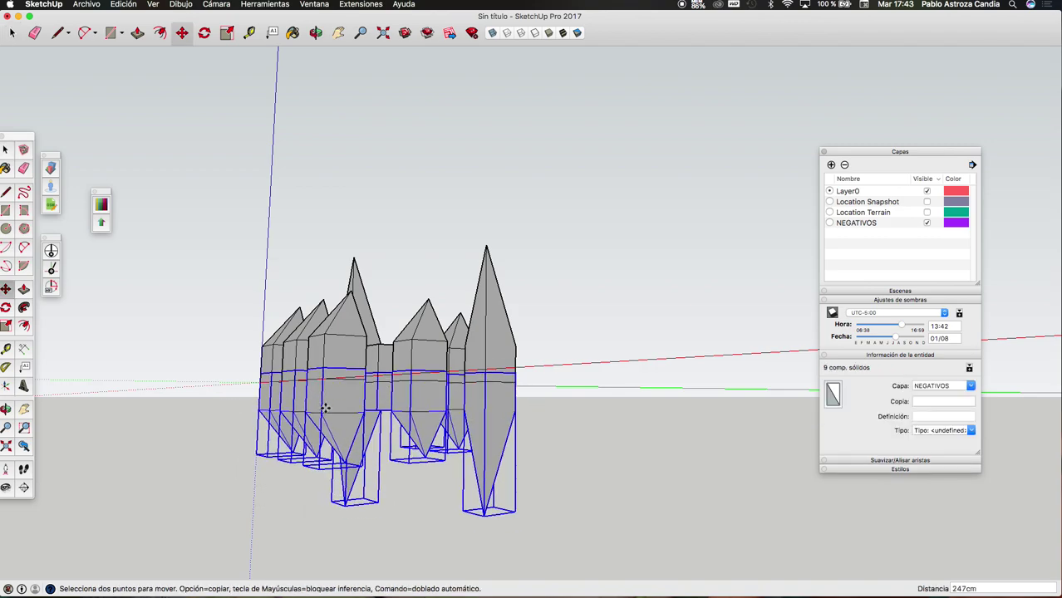
{"action": "left_click_drag", "start_coordinate": [325, 407], "coordinate": [326, 377]}
{"action": "key", "text": "space"}
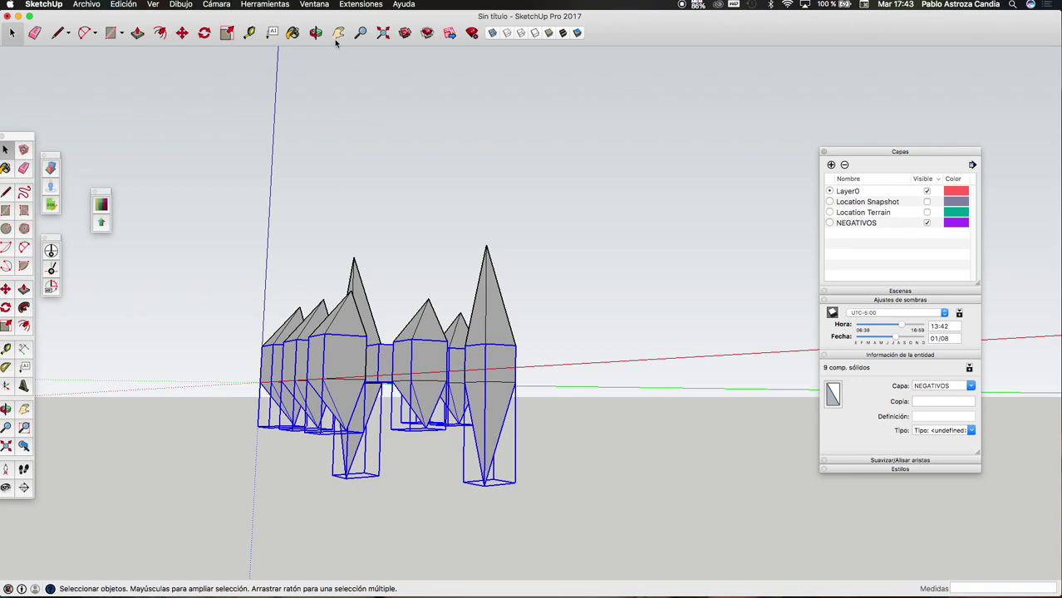
{"action": "key", "text": "o"}
{"action": "mouse_move", "coordinate": [451, 189]}
{"action": "left_mouse_down"}
{"action": "mouse_move", "coordinate": [439, 304]}
{"action": "mouse_move", "coordinate": [468, 295]}
{"action": "left_mouse_up"}
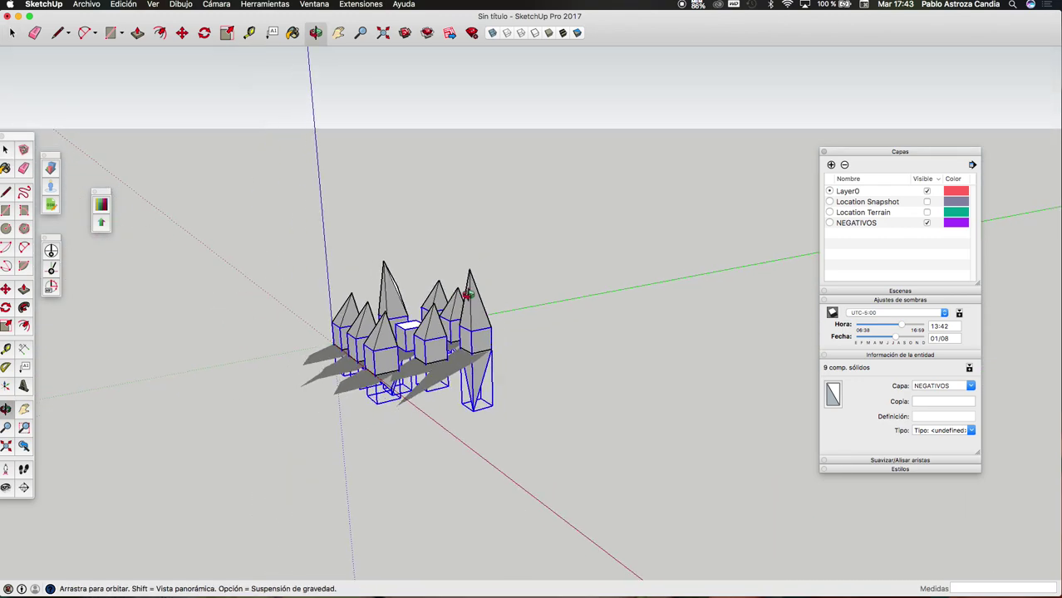
- Select all 18 solids in the cluster and make NEGATIVOS the active layer
{"action": "key", "text": "space"}
{"action": "left_click", "coordinate": [472, 307]}
{"action": "left_click", "coordinate": [484, 352]}
{"action": "left_click", "coordinate": [482, 318]}
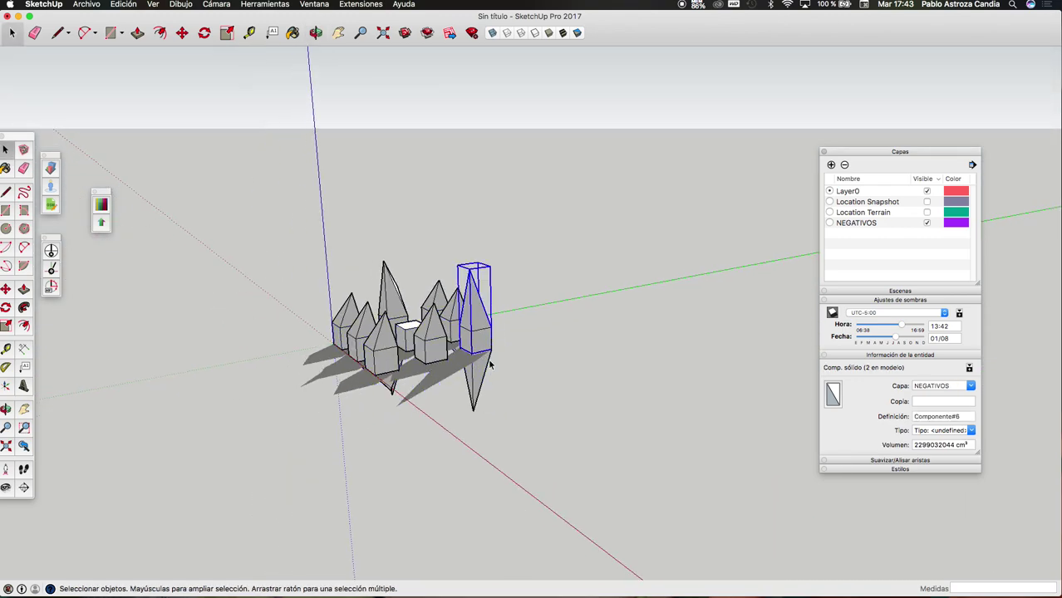
{"action": "left_click_drag", "start_coordinate": [292, 468], "coordinate": [292, 467]}
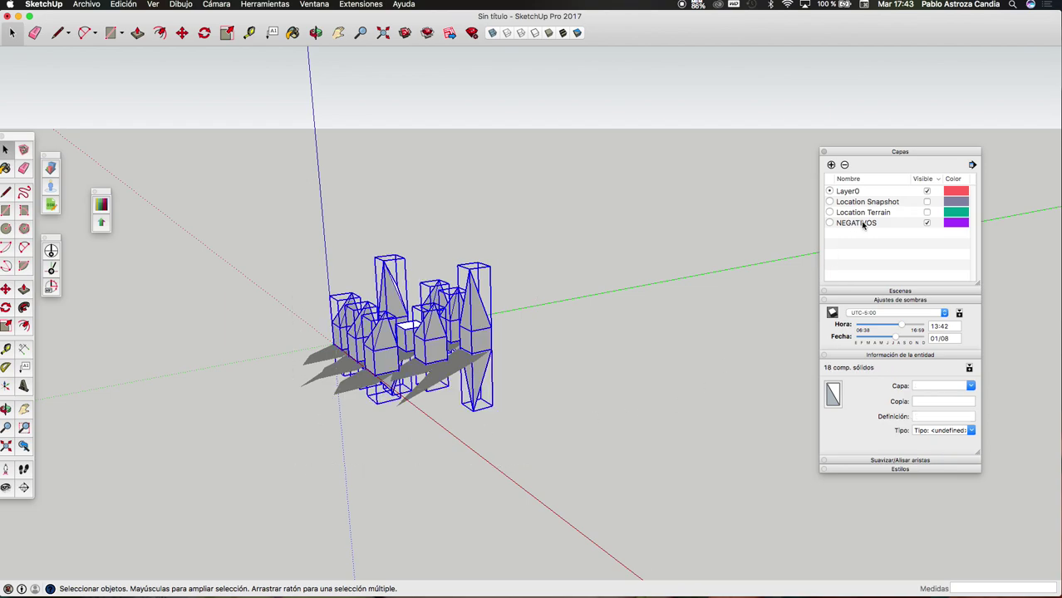
{"action": "left_click", "coordinate": [829, 223]}
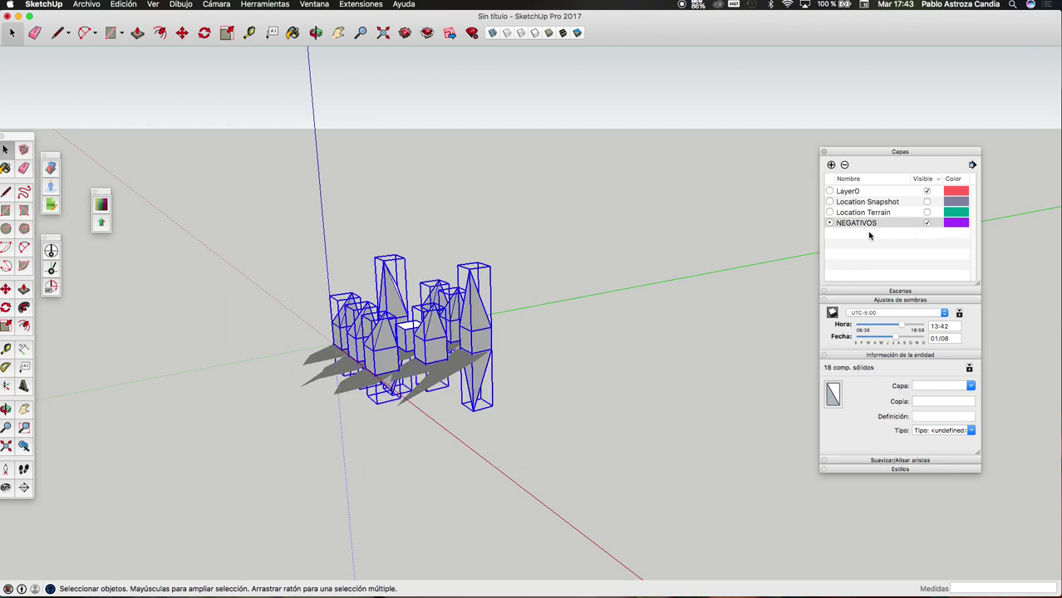
- Unite the 18 solids with Sólidos > Unir and open the resulting group for editing
{"action": "right_click", "coordinate": [475, 316]}
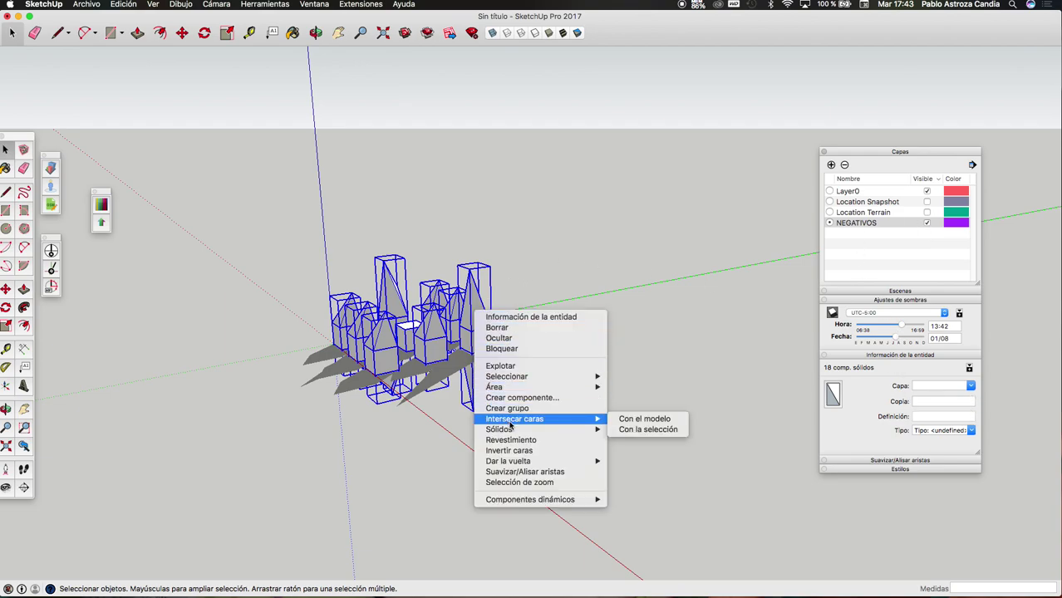
{"action": "mouse_move", "coordinate": [500, 429]}
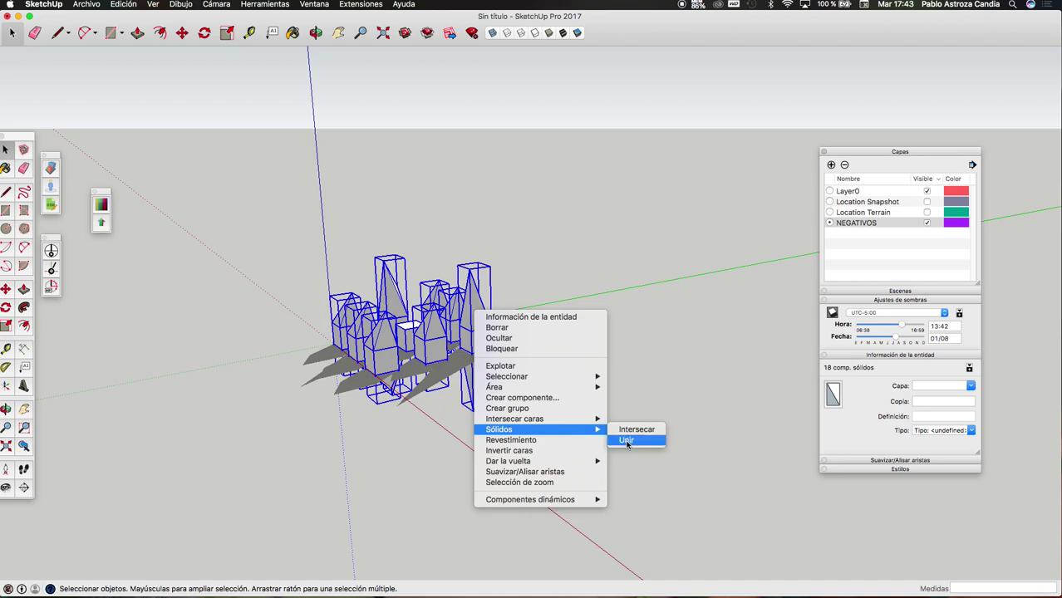
{"action": "left_click", "coordinate": [627, 441]}
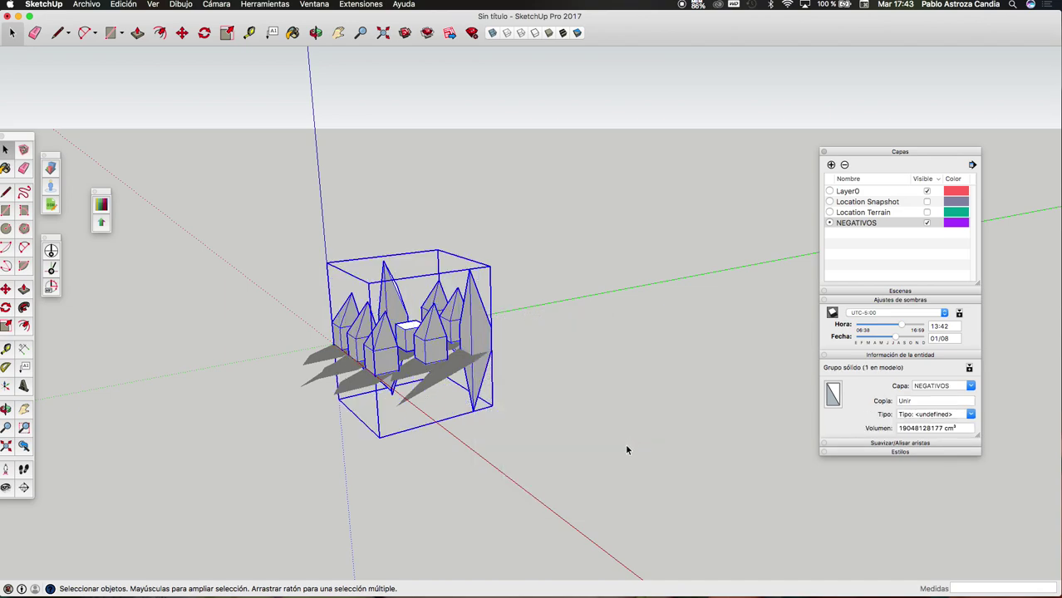
{"action": "left_click", "coordinate": [578, 332]}
{"action": "left_click", "coordinate": [483, 336]}
{"action": "double_click", "coordinate": [482, 341]}
{"action": "left_click", "coordinate": [476, 341]}
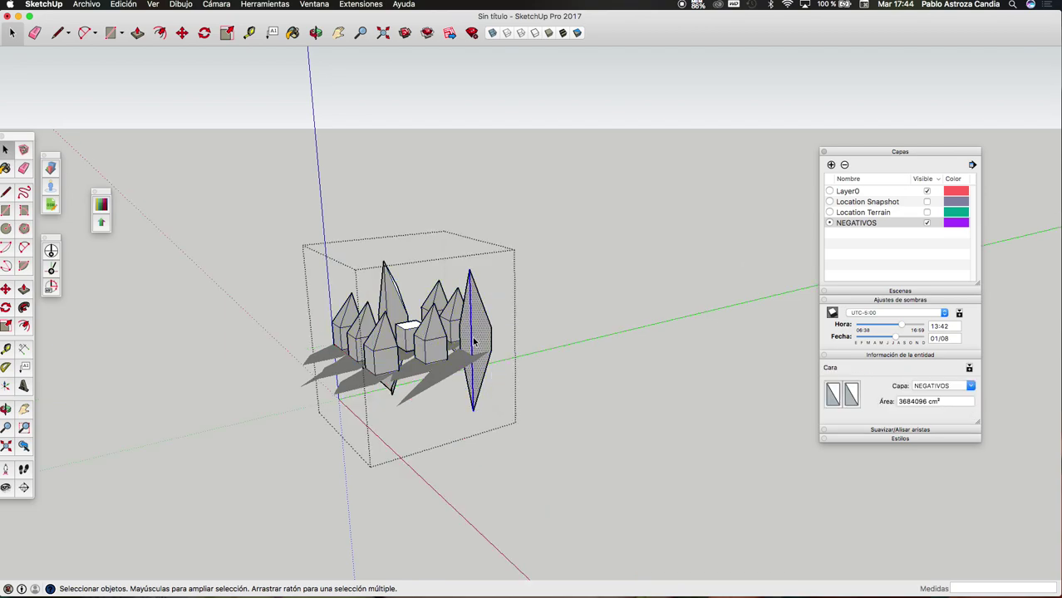
- Leave the group, select the two right-hand prisms and make them unique
{"action": "left_click", "coordinate": [428, 341]}
{"action": "double_click", "coordinate": [387, 348]}
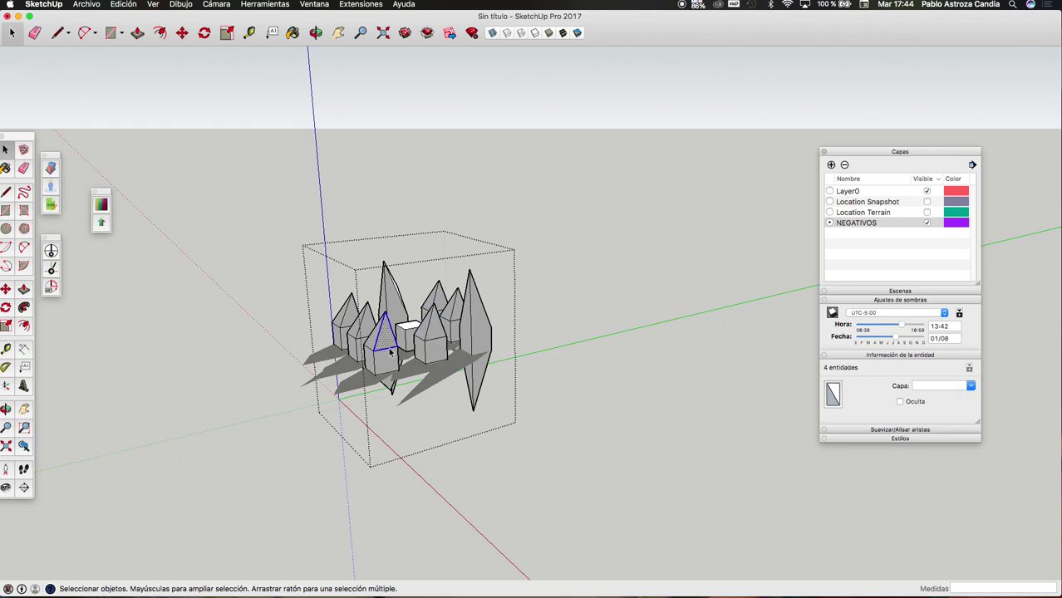
{"action": "left_click", "coordinate": [531, 321]}
{"action": "left_click", "coordinate": [482, 347]}
{"action": "left_click", "coordinate": [483, 327], "text": "shift"}
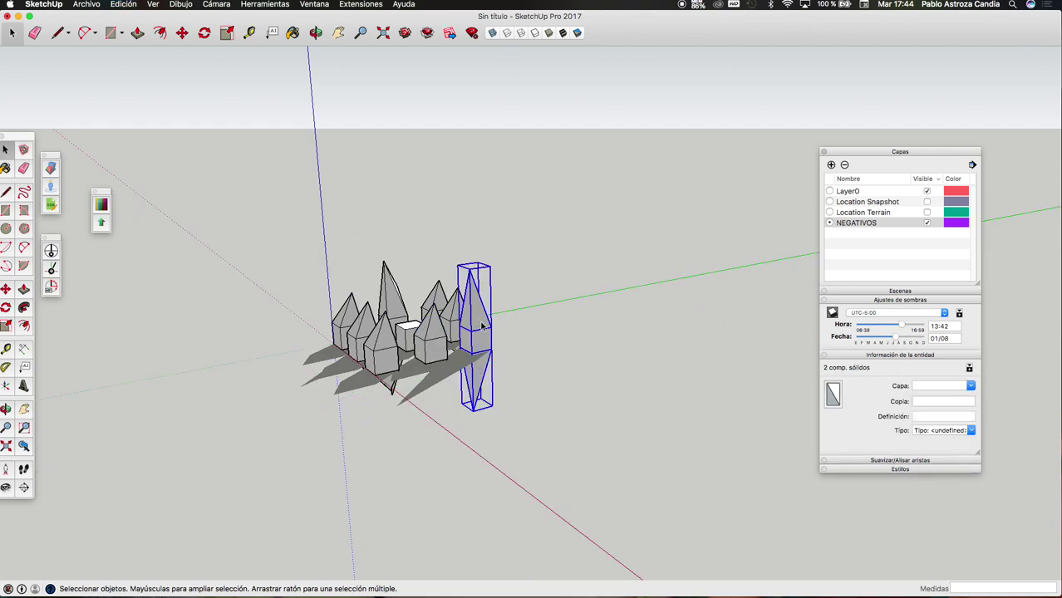
{"action": "right_click", "coordinate": [483, 327]}
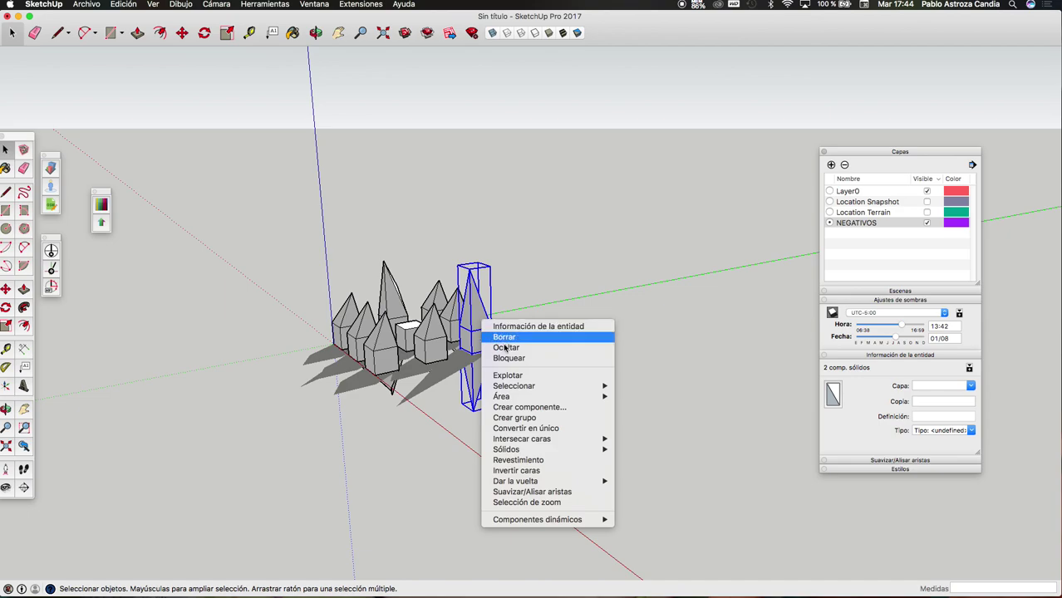
{"action": "left_click", "coordinate": [527, 429]}
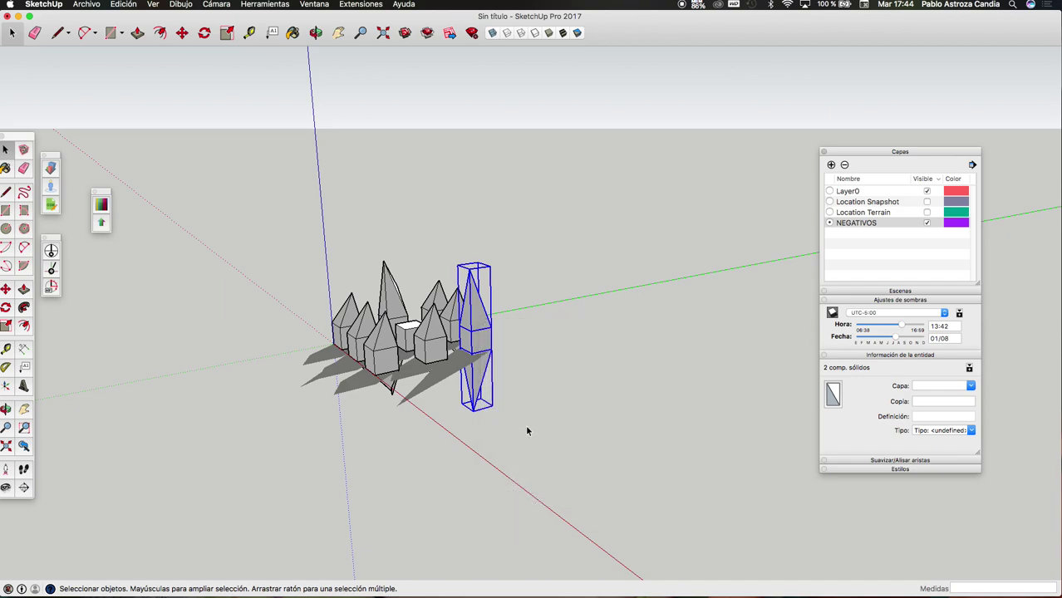
- Unite the two prisms, turn shadows off, then undo the prism union
{"action": "scroll", "coordinate": [486, 337], "scroll_direction": "up", "scroll_amount": 3}
{"action": "right_click", "coordinate": [485, 338]}
{"action": "mouse_move", "coordinate": [508, 467]}
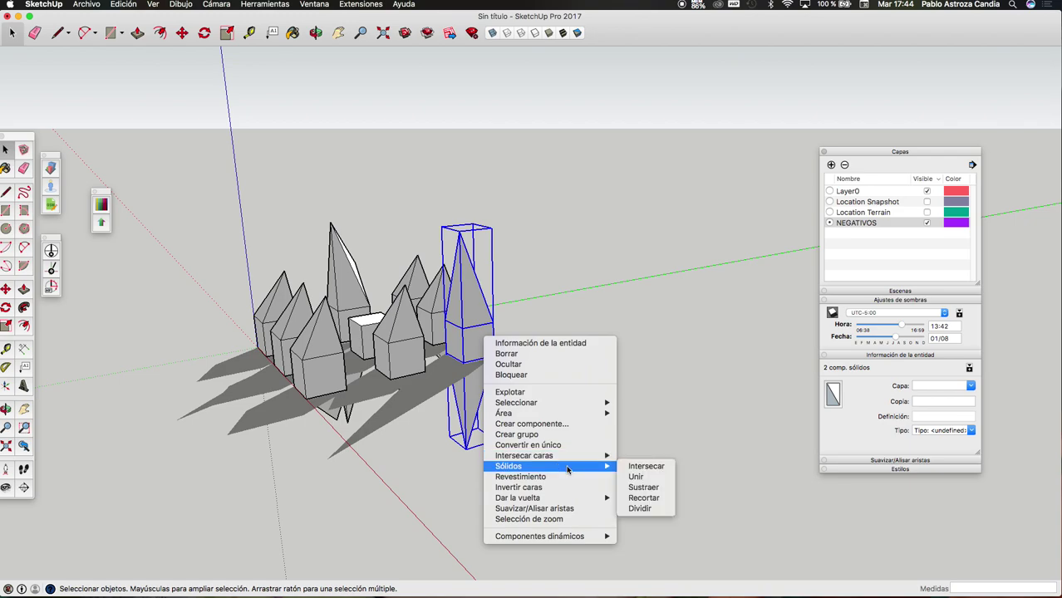
{"action": "left_click", "coordinate": [636, 477]}
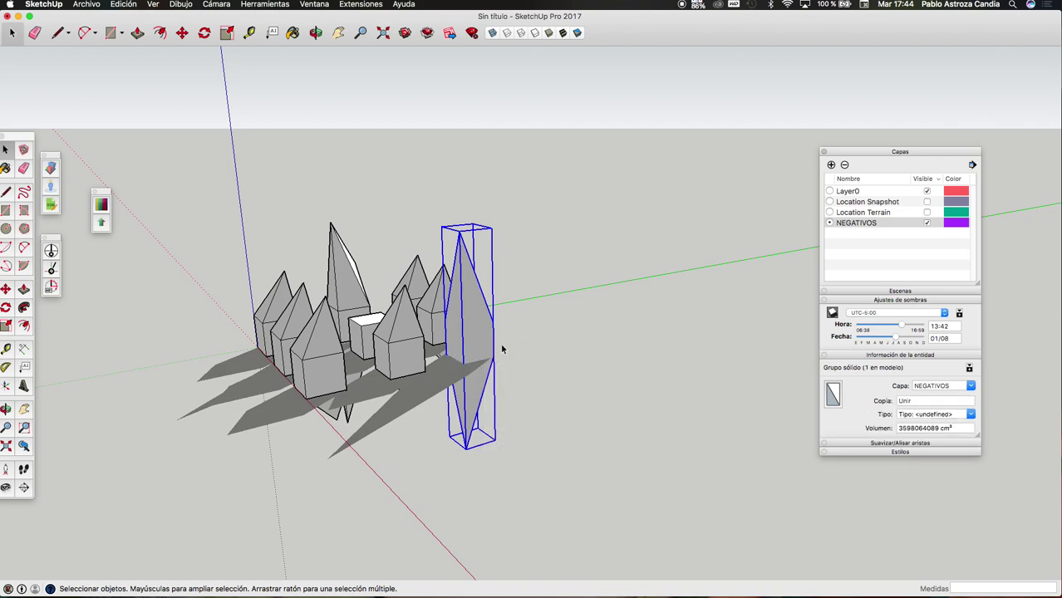
{"action": "left_click", "coordinate": [834, 313]}
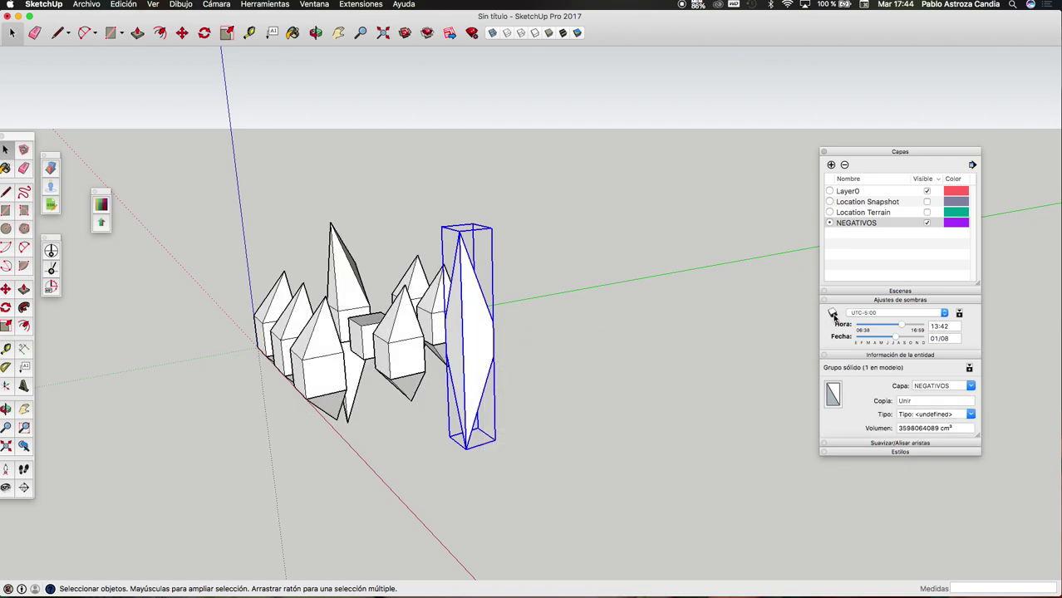
{"action": "key", "text": "super+z"}
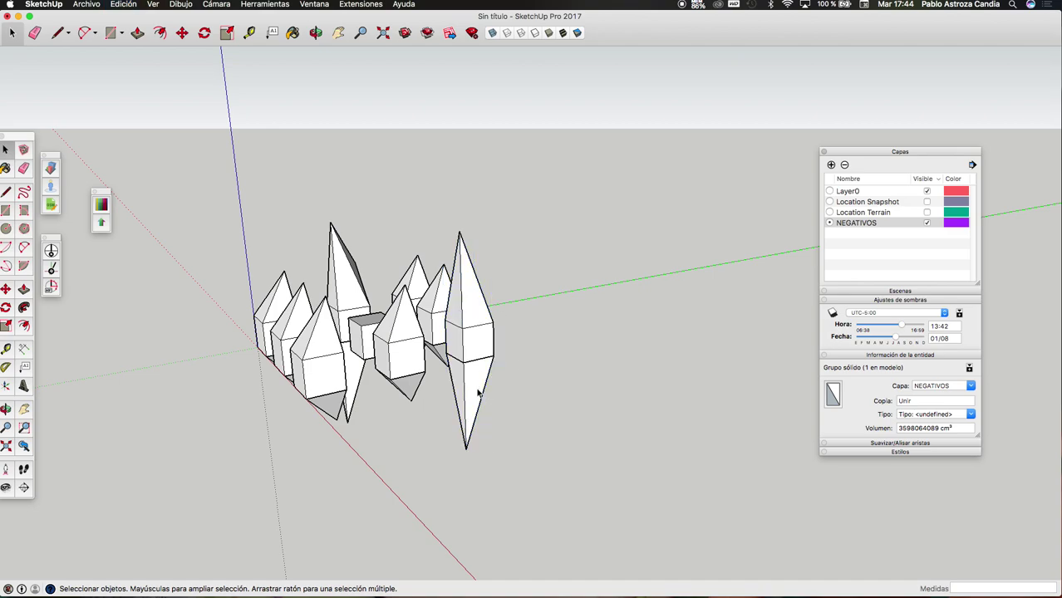
- Move the lower part of the right crystal upward
{"action": "left_click", "coordinate": [481, 389]}
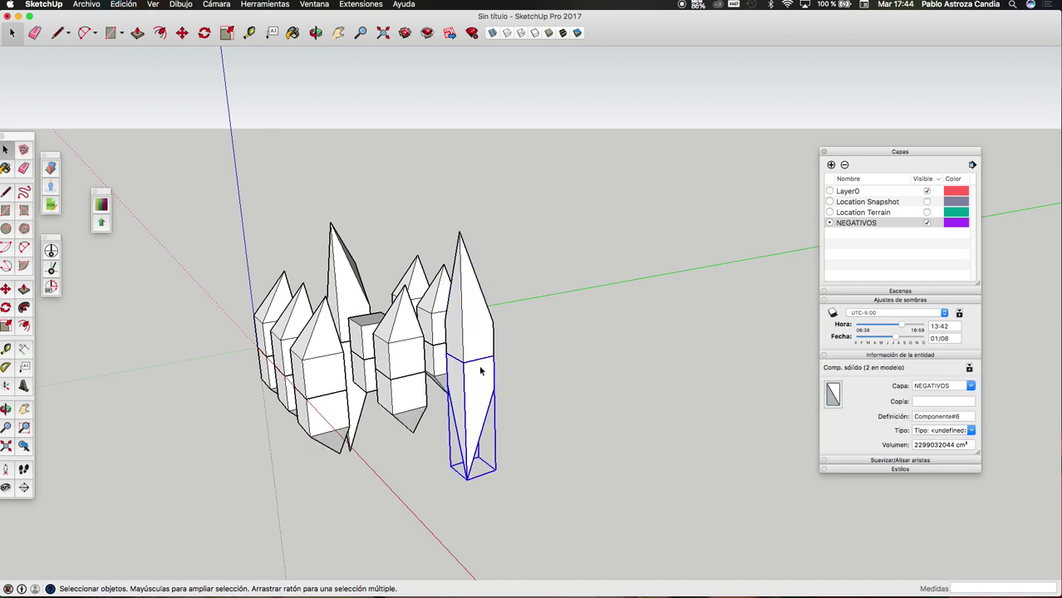
{"action": "key", "text": "m"}
{"action": "left_click", "coordinate": [492, 387]}
{"action": "left_click", "coordinate": [496, 357]}
{"action": "key", "text": "space"}
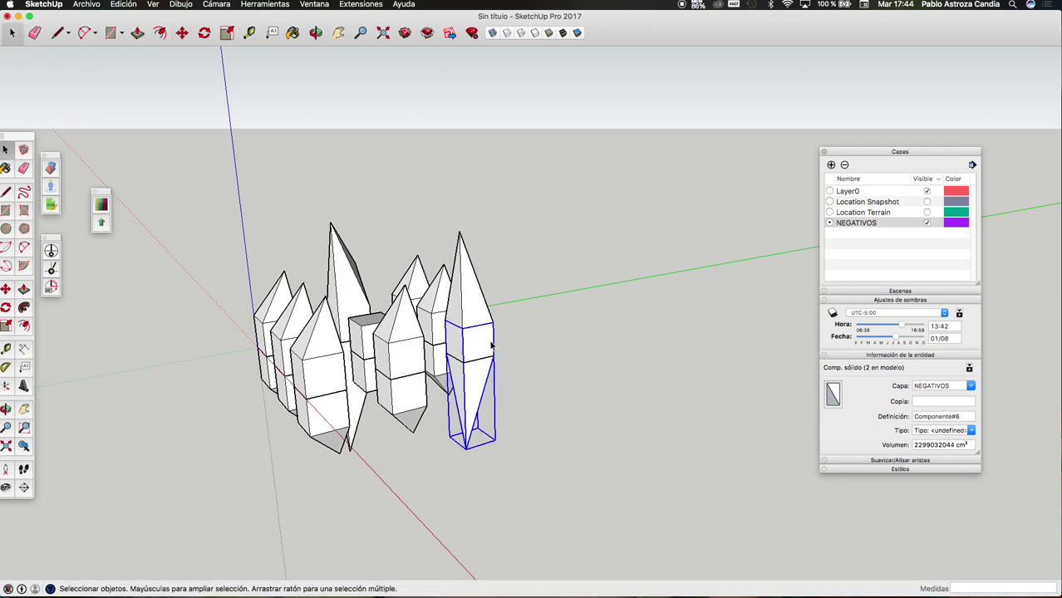
{"action": "scroll", "coordinate": [496, 357], "scroll_direction": "up", "scroll_amount": 3}
{"action": "left_click", "coordinate": [539, 347]}
{"action": "scroll", "coordinate": [486, 348], "scroll_direction": "up", "scroll_amount": 2}
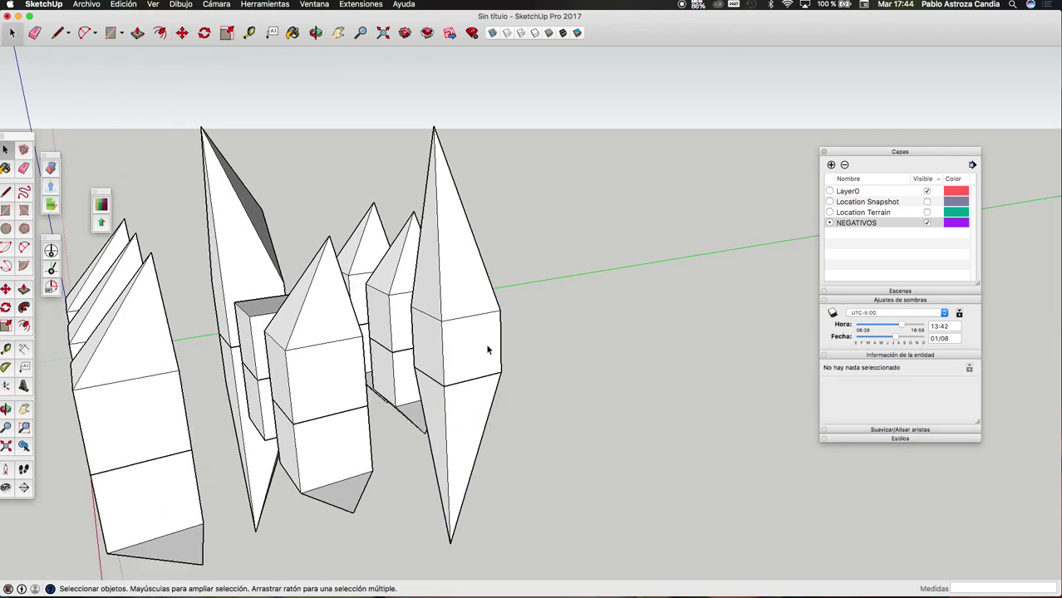
- Select both halves of the right crystal and try uniting them with Sólidos > Unir
{"action": "left_click", "coordinate": [482, 461]}
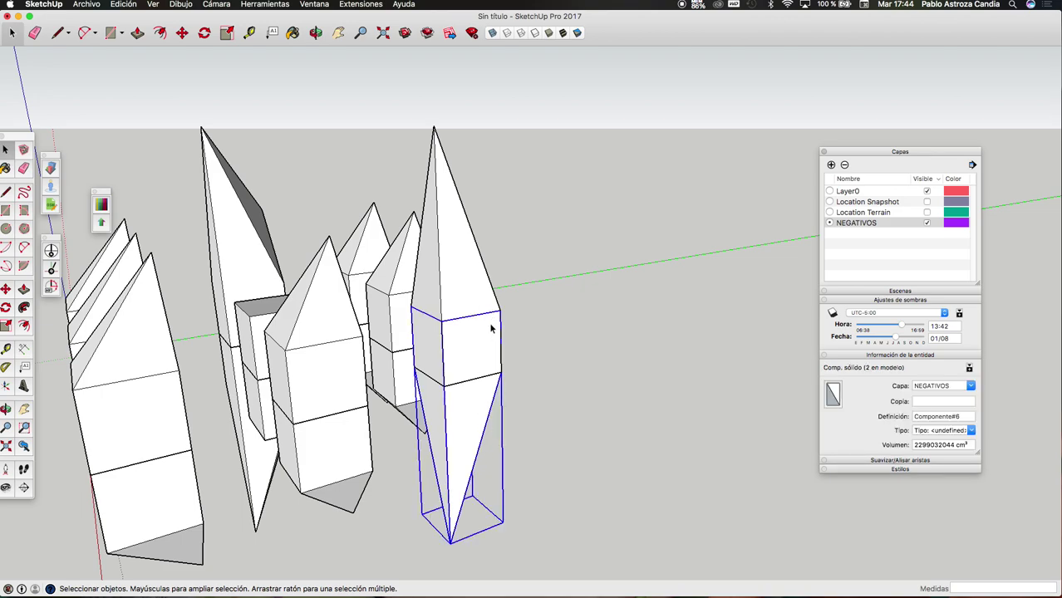
{"action": "left_click", "coordinate": [471, 301]}
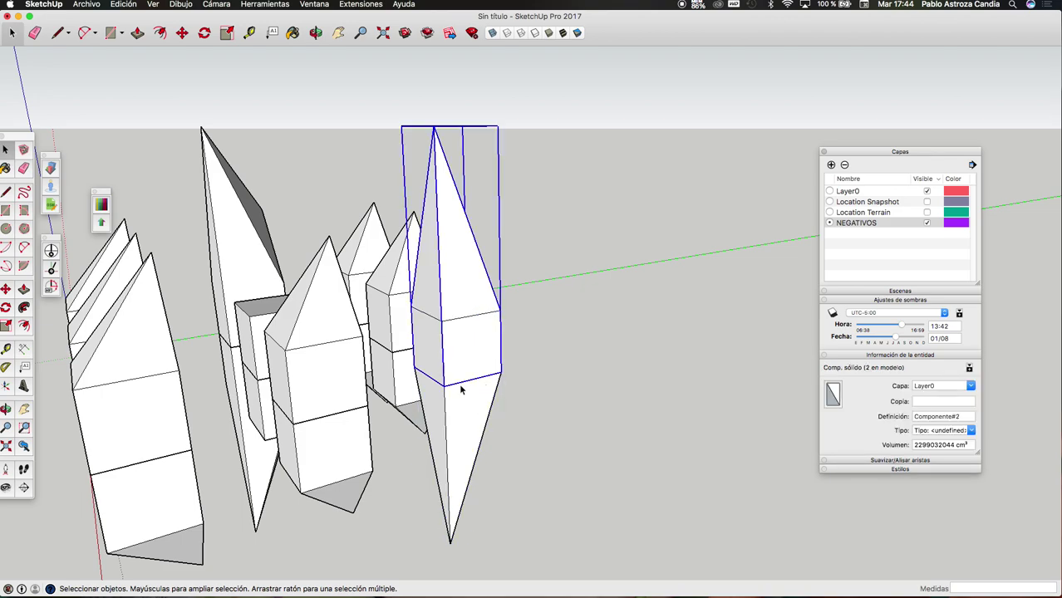
{"action": "left_click", "coordinate": [496, 388], "text": "shift"}
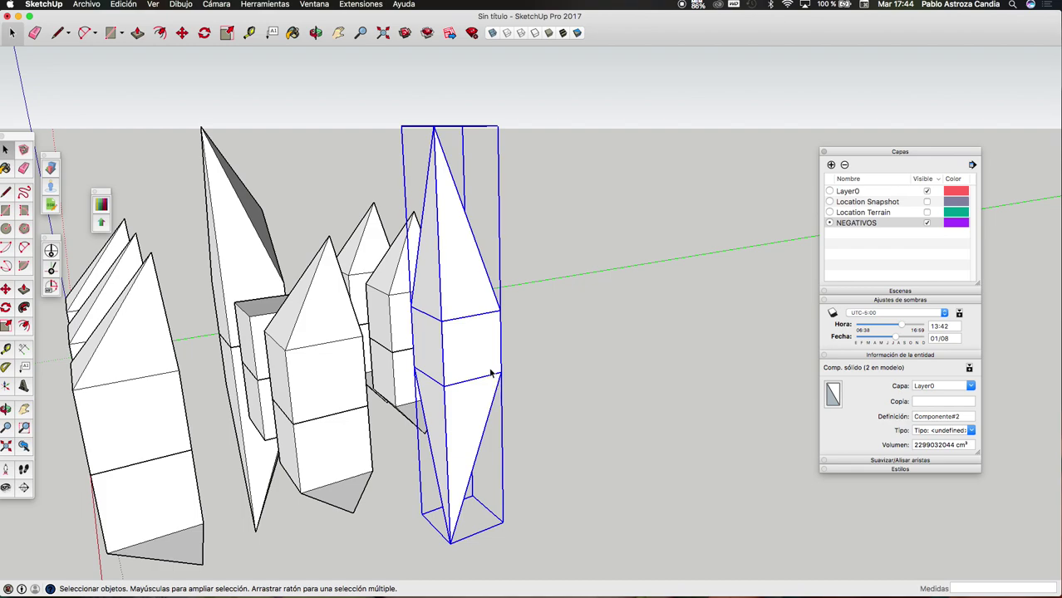
{"action": "right_click", "coordinate": [488, 359]}
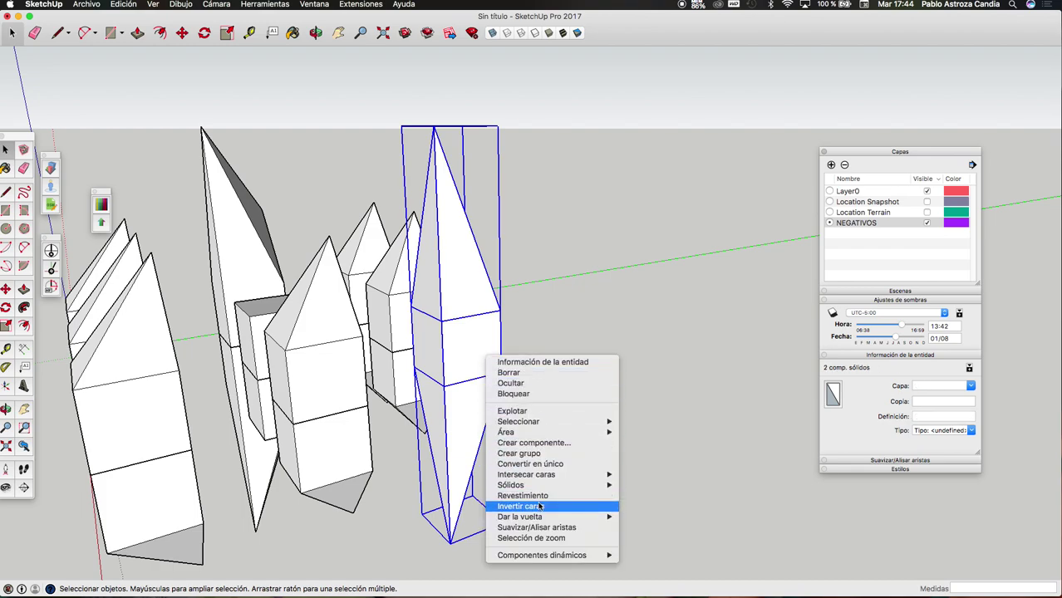
{"action": "mouse_move", "coordinate": [510, 485]}
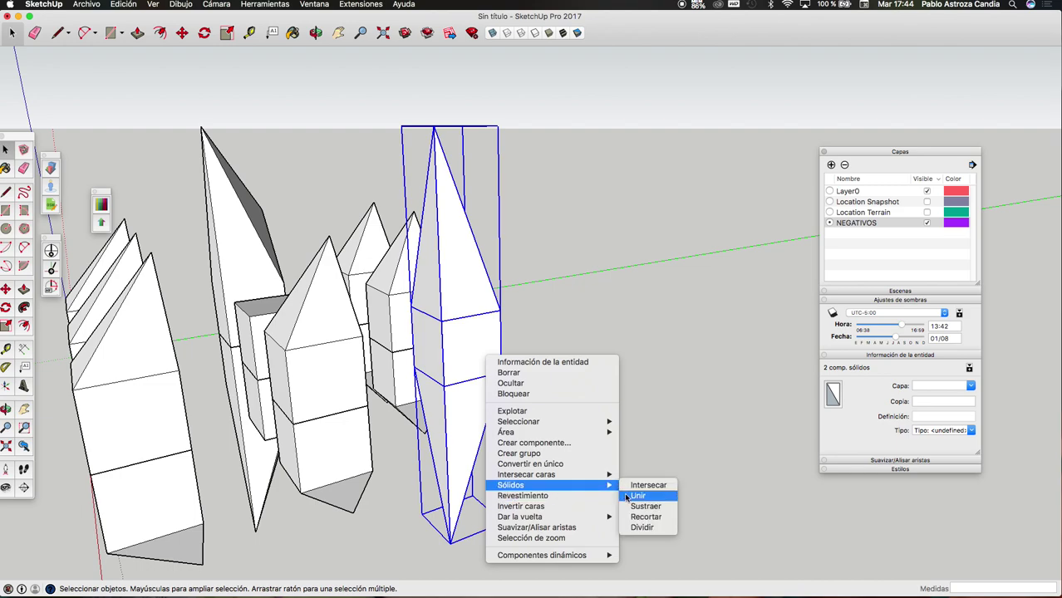
{"action": "left_click", "coordinate": [636, 496]}
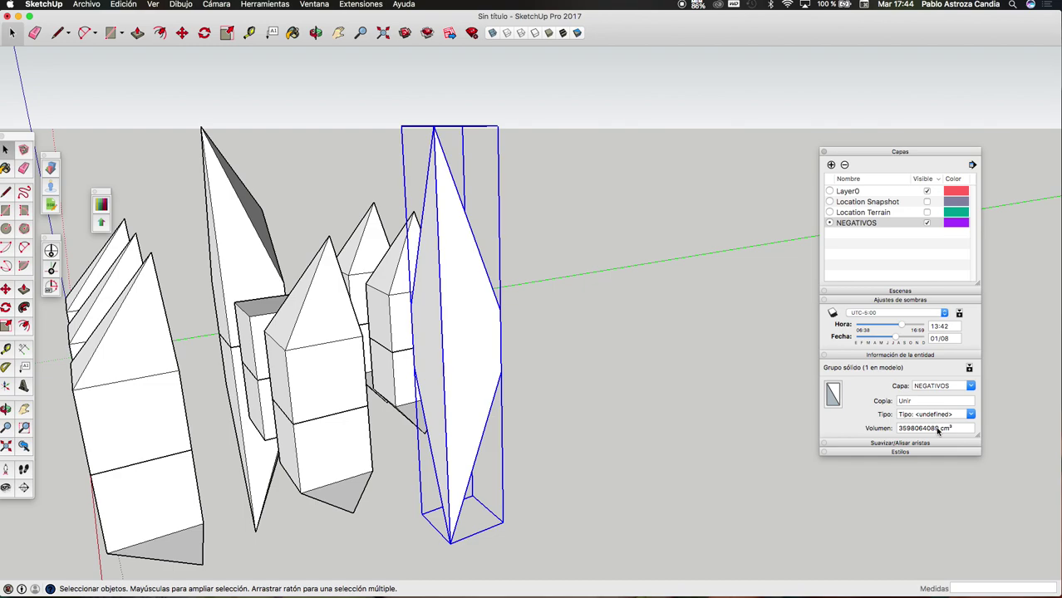
{"action": "left_click", "coordinate": [572, 376]}
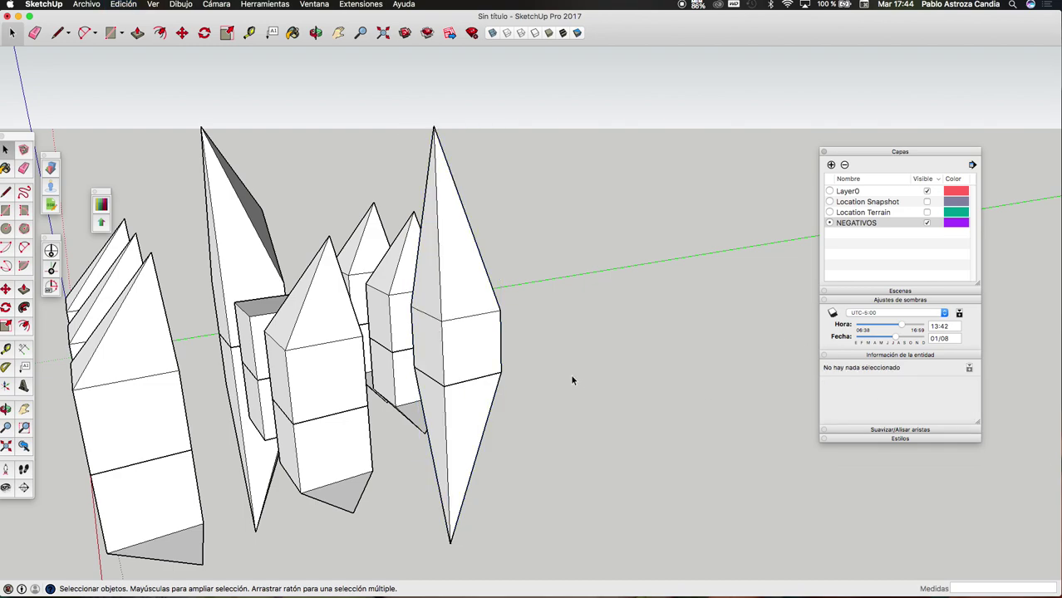
- Open the upper spire and start a line at its front face's bottom corner
{"action": "double_click", "coordinate": [479, 300]}
{"action": "left_click", "coordinate": [478, 301]}
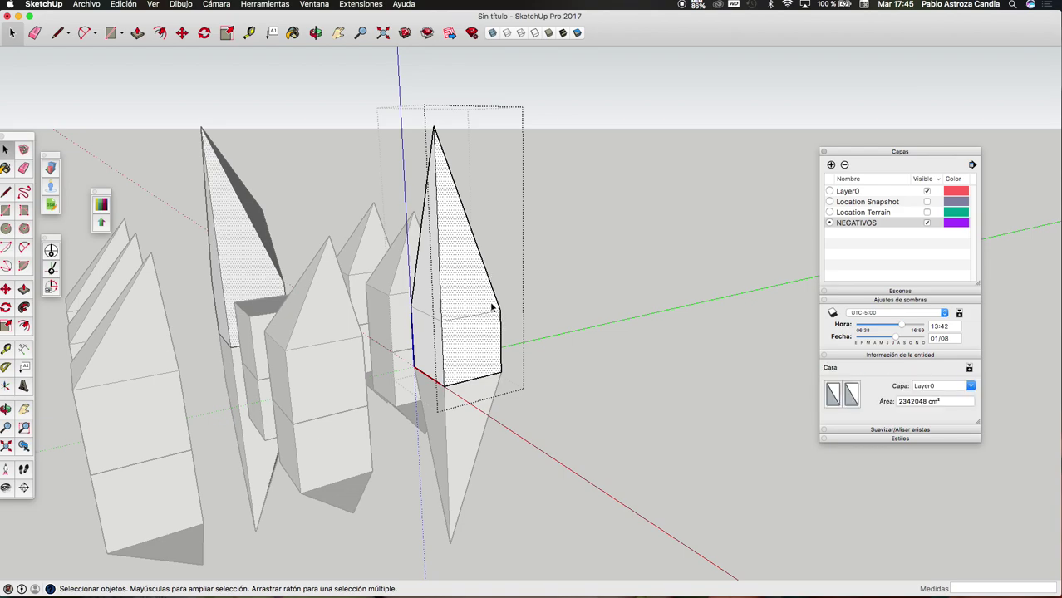
{"action": "key", "text": "l"}
{"action": "left_click", "coordinate": [445, 385]}
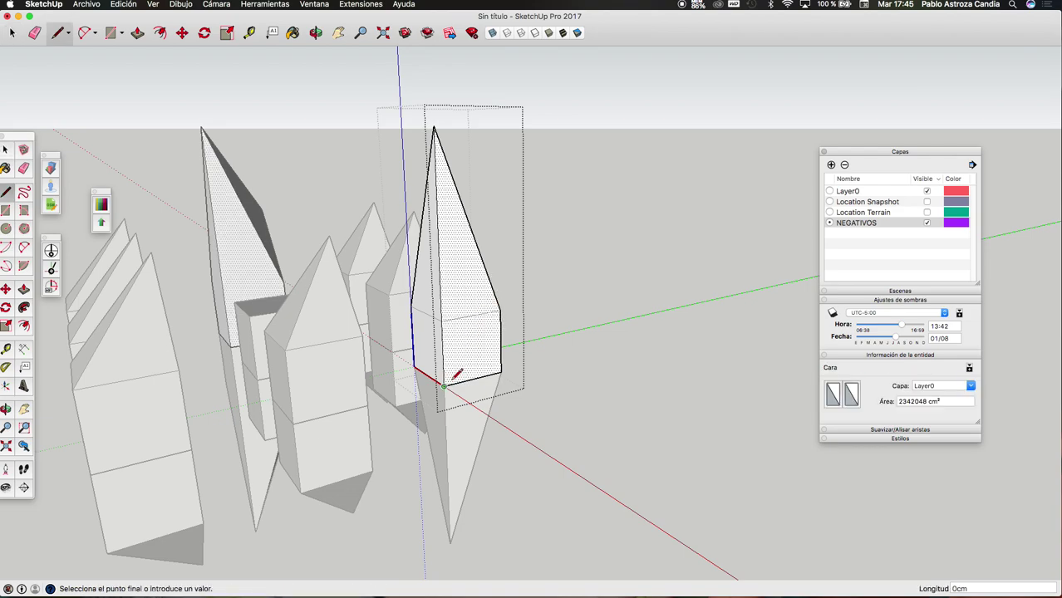
- Finish the diagonal line across the spire's front face, close the component and select it
{"action": "left_click", "coordinate": [483, 312]}
{"action": "key", "text": "space"}
{"action": "left_click", "coordinate": [527, 310]}
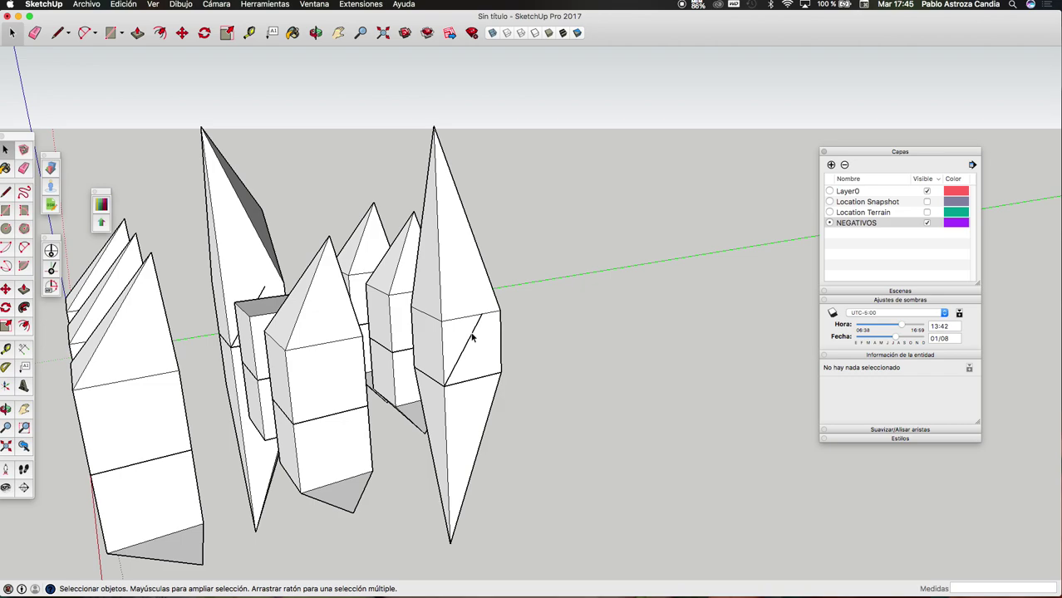
{"action": "left_click", "coordinate": [466, 280]}
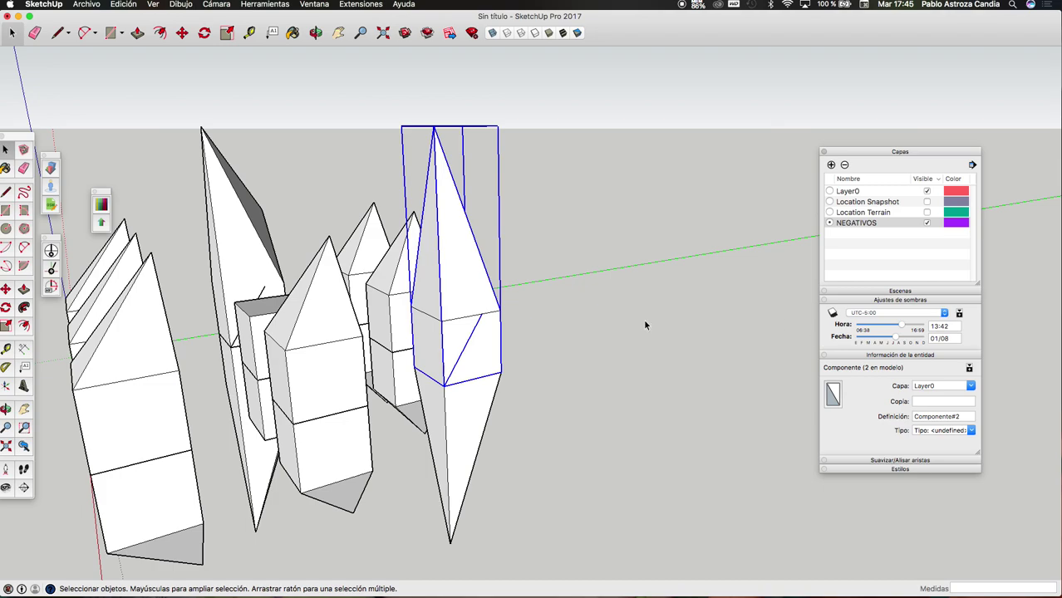
- Delete the diagonal edge from the upper spire's front face
{"action": "double_click", "coordinate": [475, 271]}
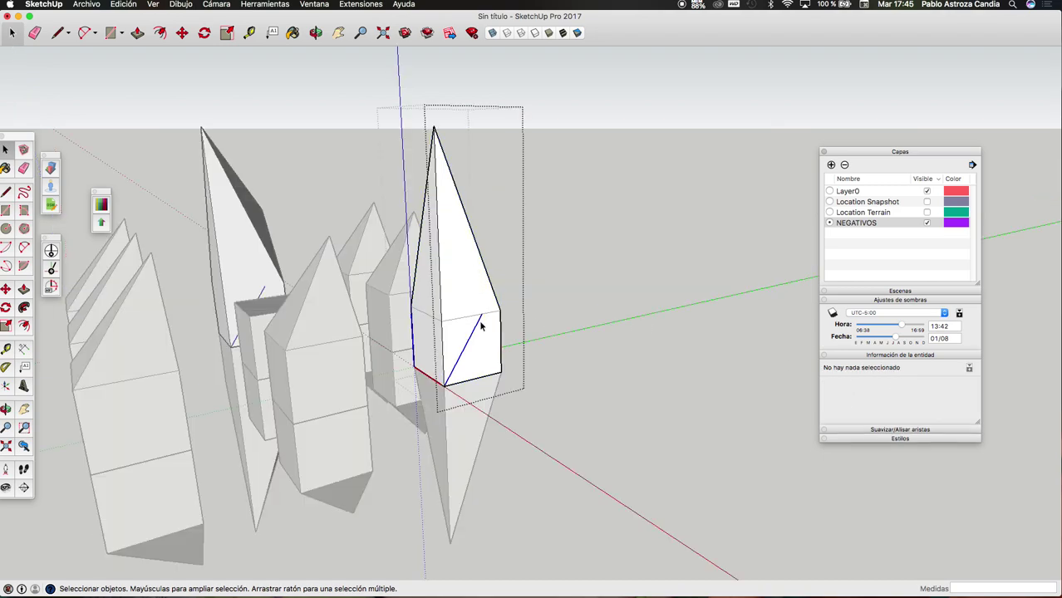
{"action": "left_click", "coordinate": [480, 326]}
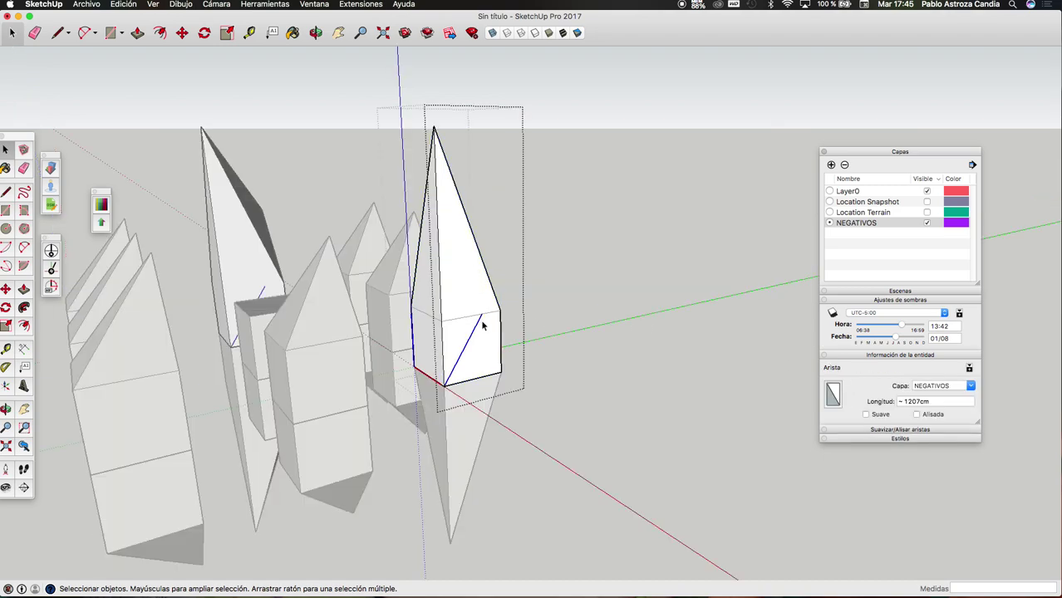
{"action": "key", "text": "Delete"}
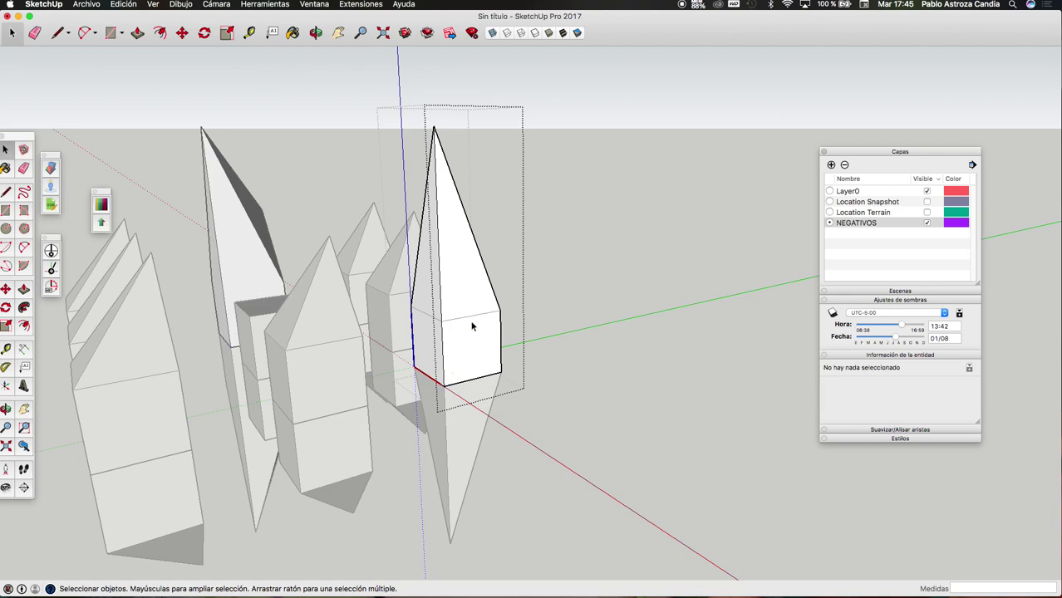
{"action": "left_click", "coordinate": [560, 274]}
{"action": "left_click", "coordinate": [470, 287]}
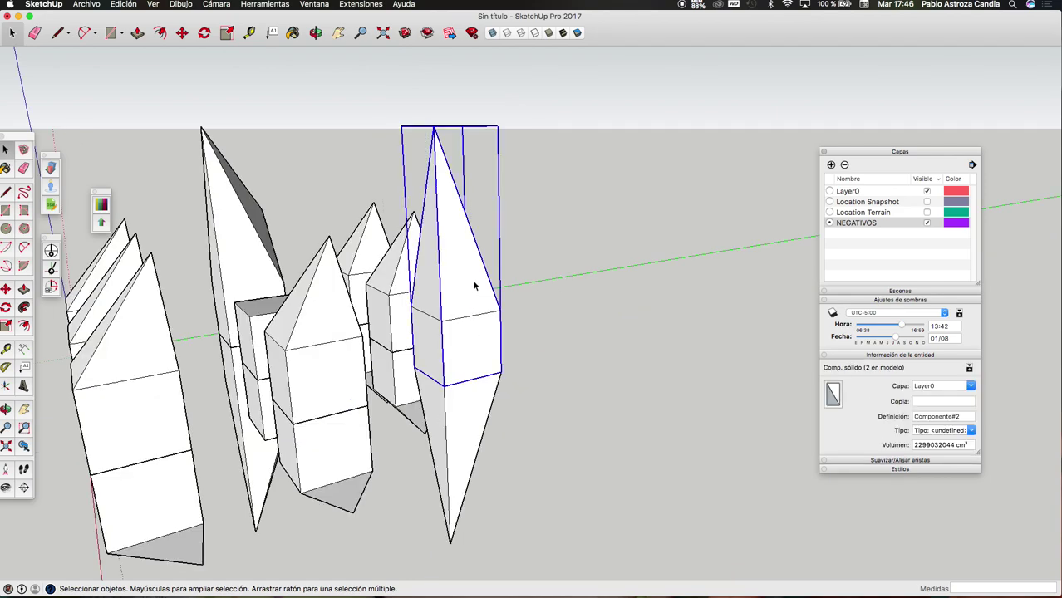
- Restore the diagonal edge, then select both crystal halves and right-click them
{"action": "double_click", "coordinate": [471, 288]}
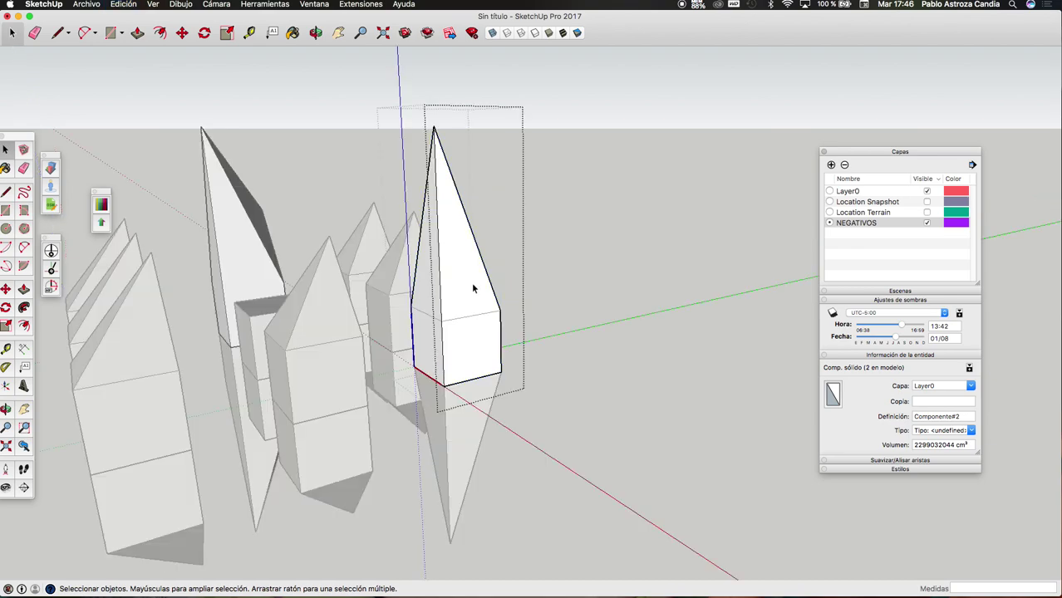
{"action": "key", "text": "ctrl+z"}
{"action": "left_click", "coordinate": [550, 255]}
{"action": "left_click_drag", "start_coordinate": [505, 345], "coordinate": [494, 359]}
{"action": "right_click", "coordinate": [496, 350]}
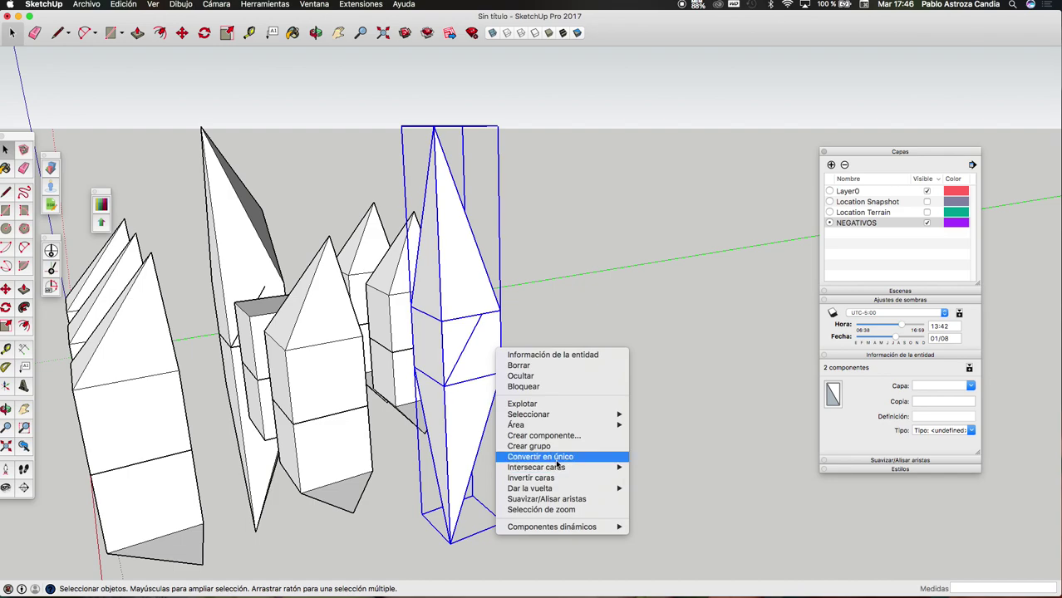
- Try Herramientas > Sólidos > Unir, accept the not-a-solid warning, and reopen the upper spire
{"action": "left_click", "coordinate": [252, 7]}
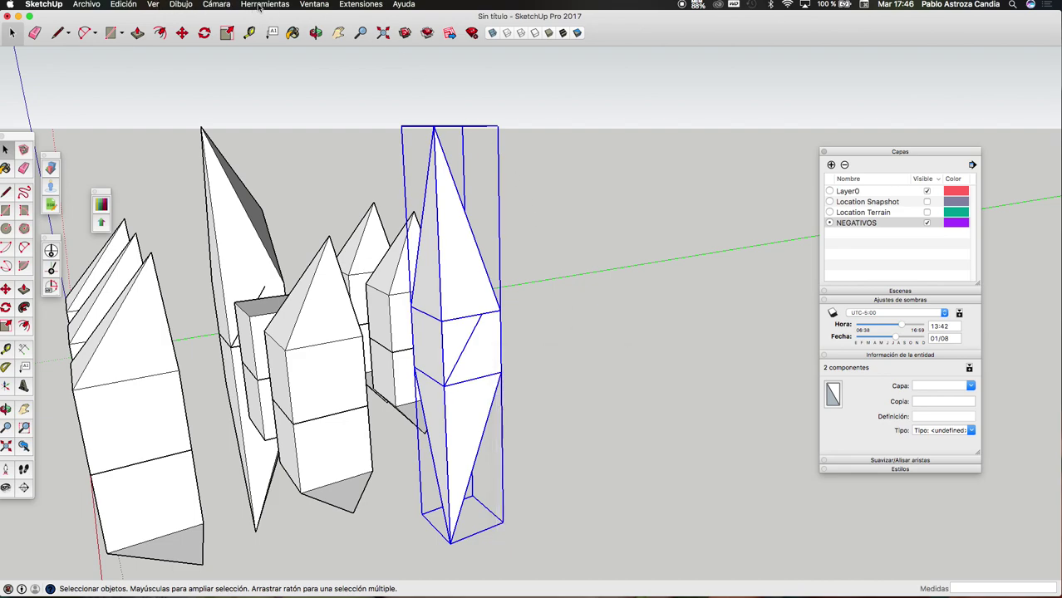
{"action": "left_click", "coordinate": [260, 7]}
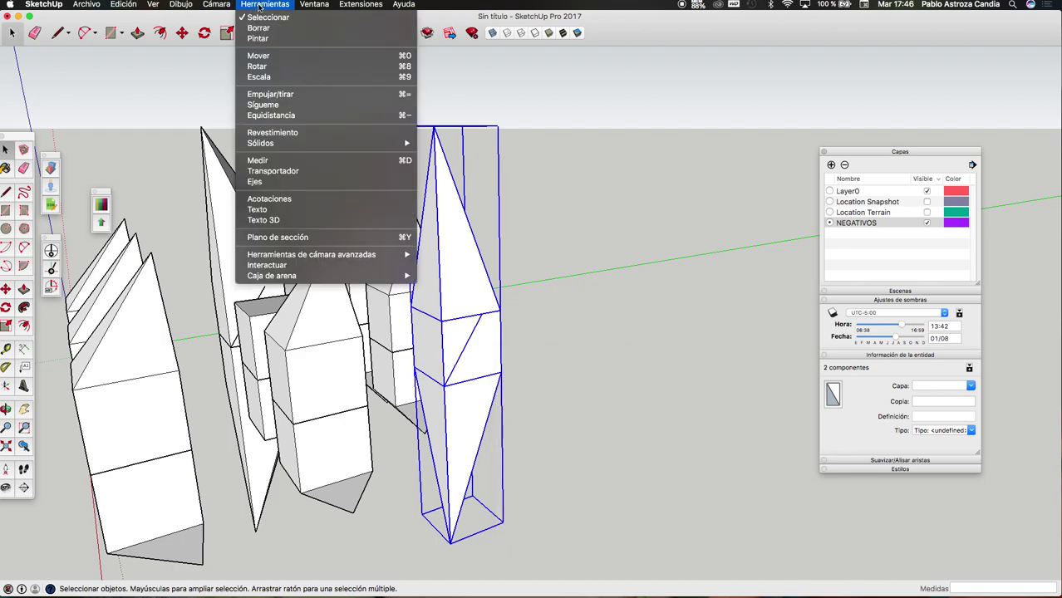
{"action": "mouse_move", "coordinate": [324, 143]}
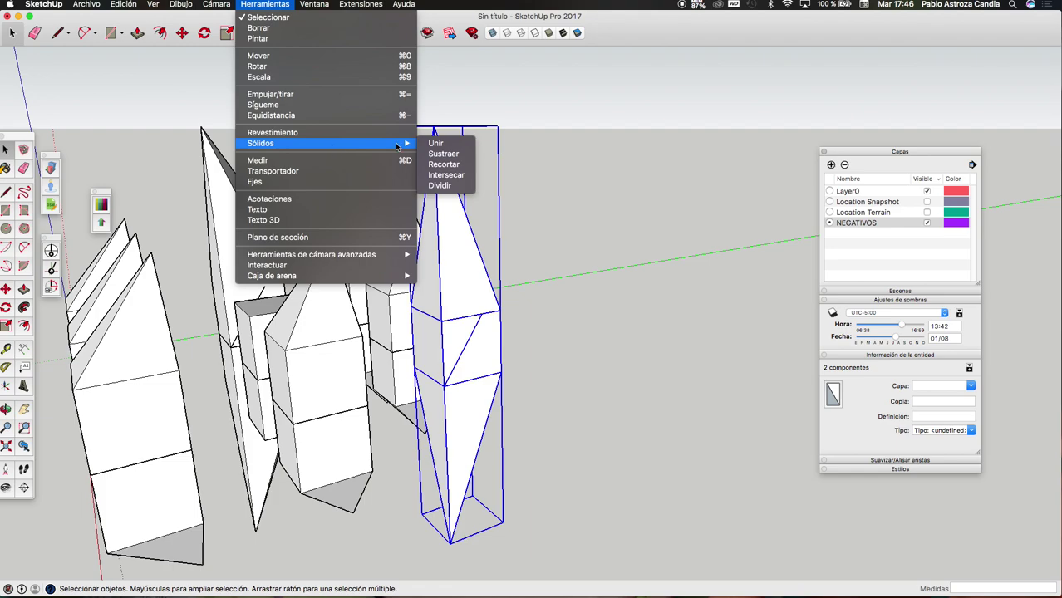
{"action": "left_click", "coordinate": [438, 146]}
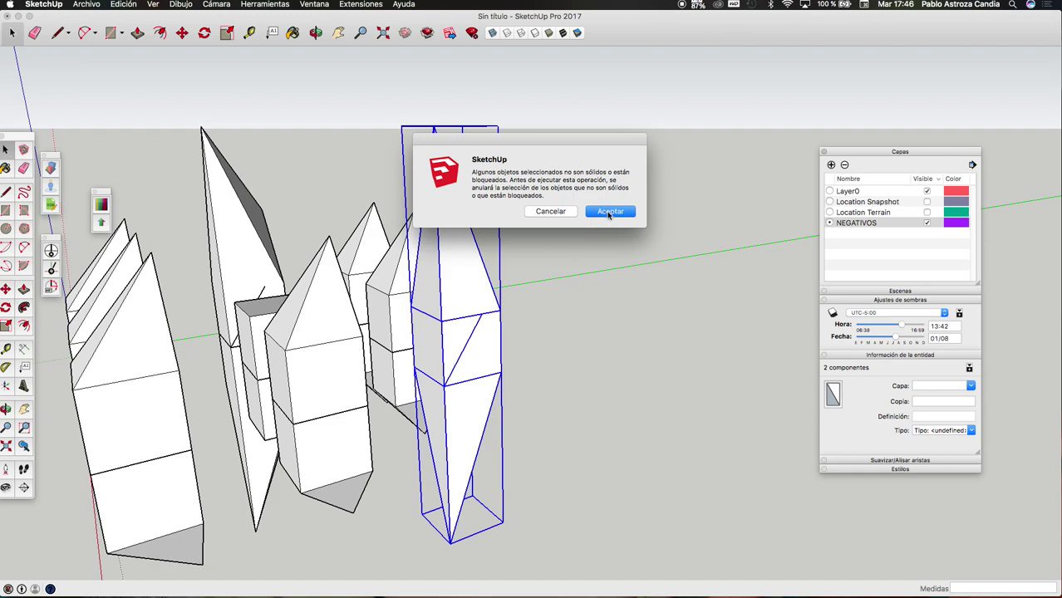
{"action": "left_click", "coordinate": [609, 211]}
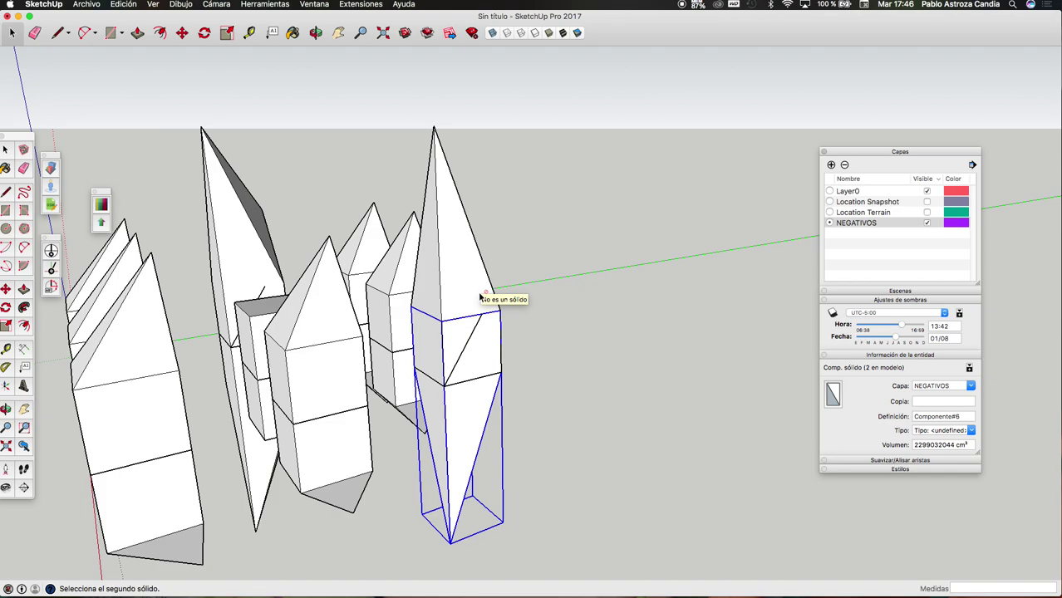
{"action": "key", "text": "space"}
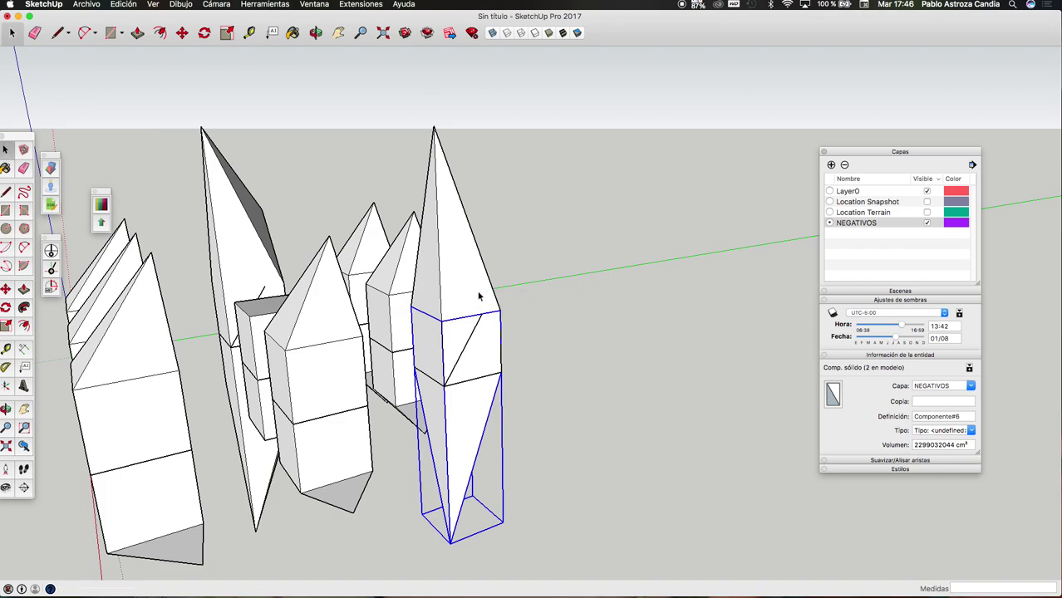
{"action": "double_click", "coordinate": [479, 296]}
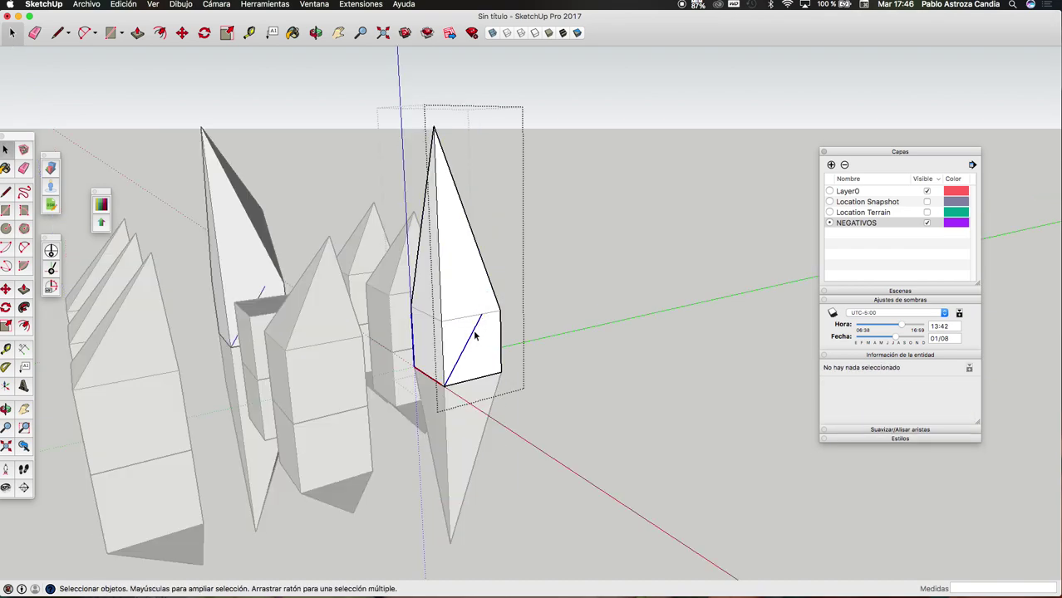
- Select the upper spire and lower half of the right crystal and unite them
{"action": "left_click", "coordinate": [562, 283]}
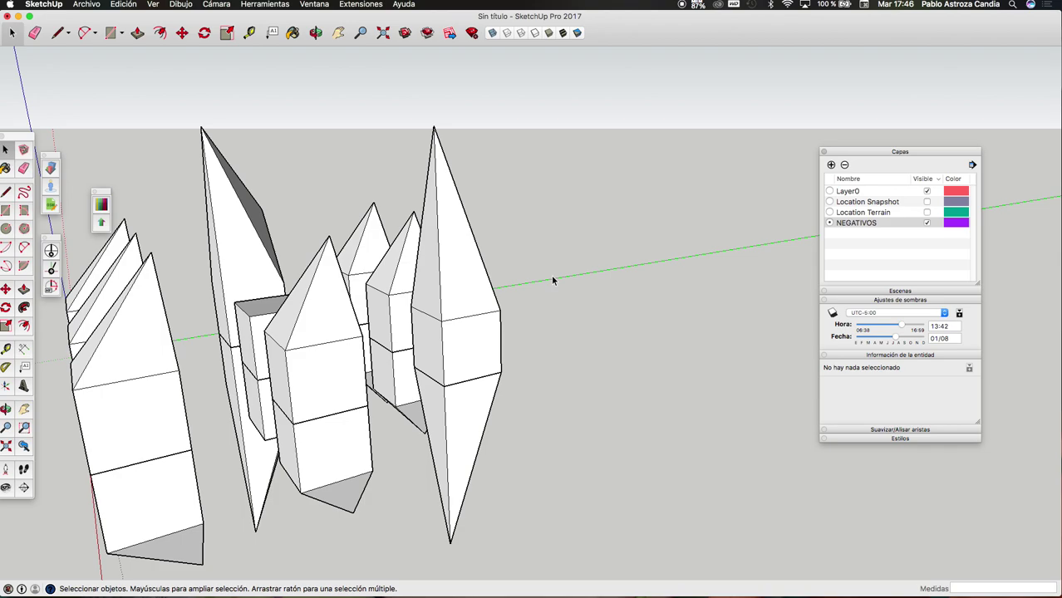
{"action": "left_click", "coordinate": [492, 326]}
{"action": "left_click", "coordinate": [479, 270]}
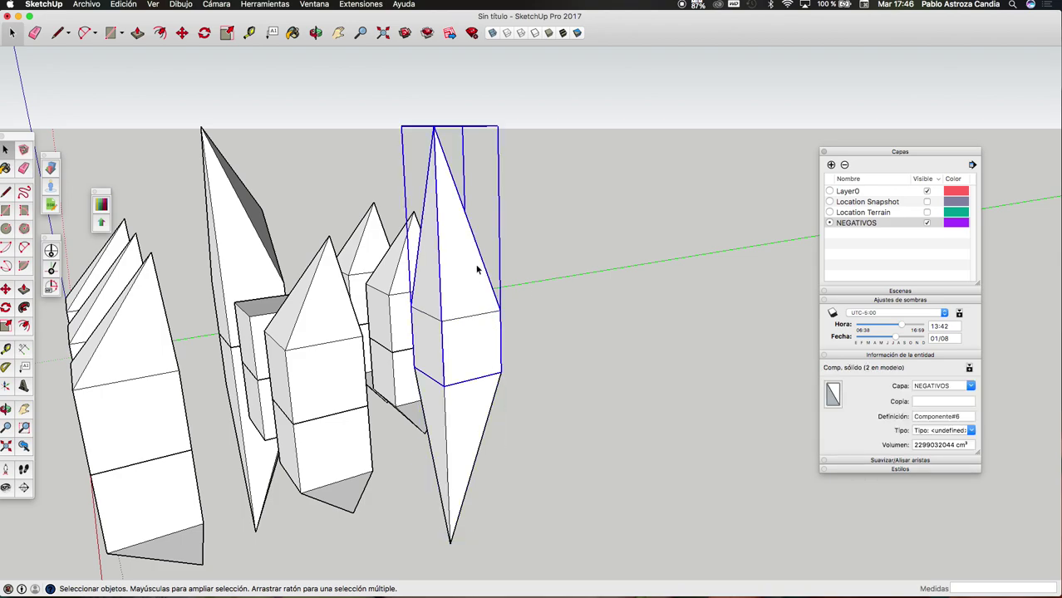
{"action": "left_click", "coordinate": [476, 384], "text": "shift"}
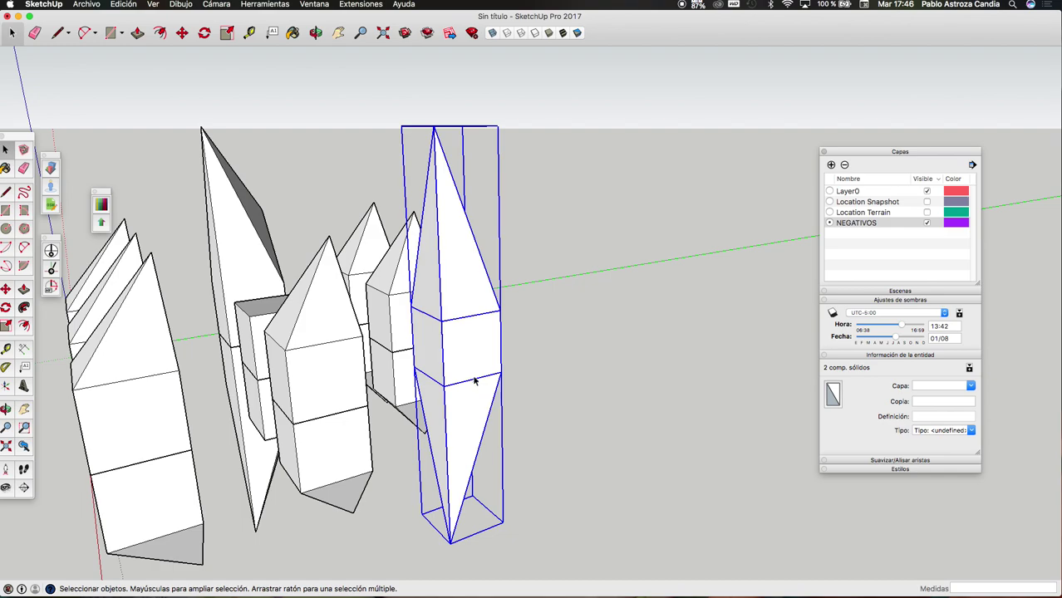
{"action": "right_click", "coordinate": [475, 380]}
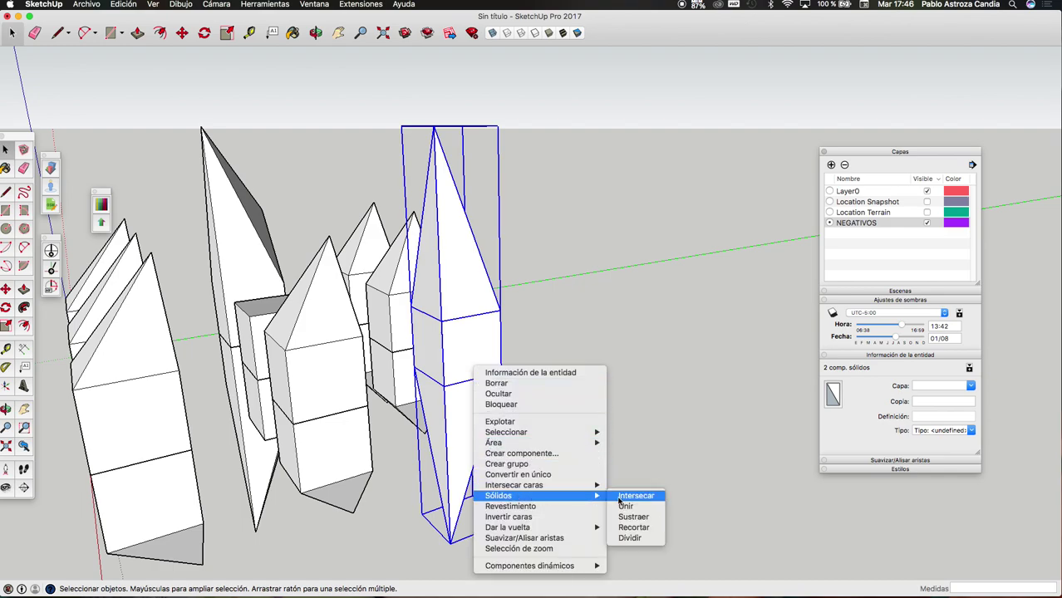
{"action": "left_click", "coordinate": [626, 506]}
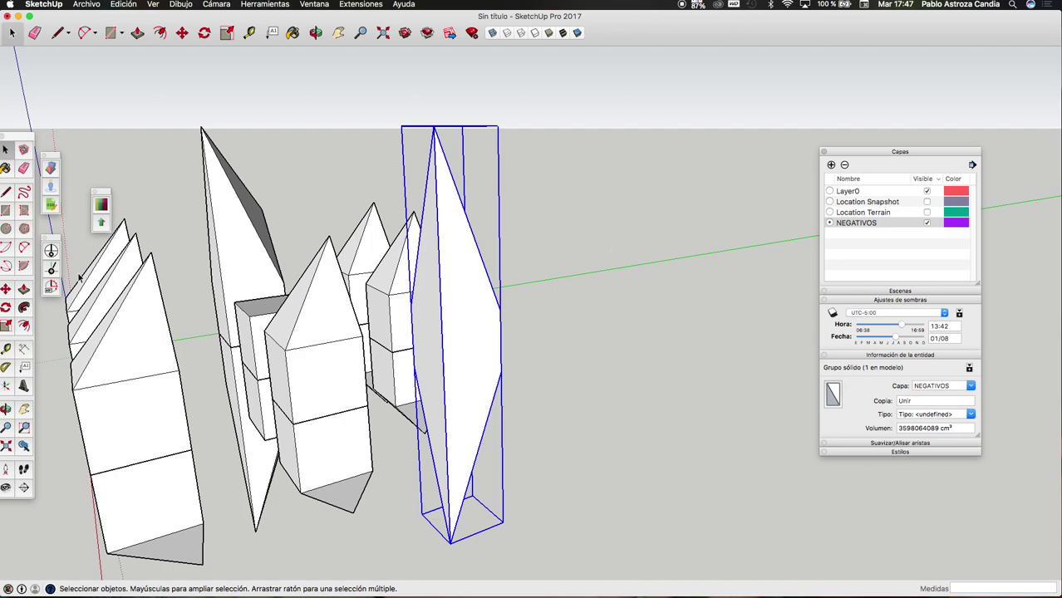
{"action": "left_click", "coordinate": [10, 232]}
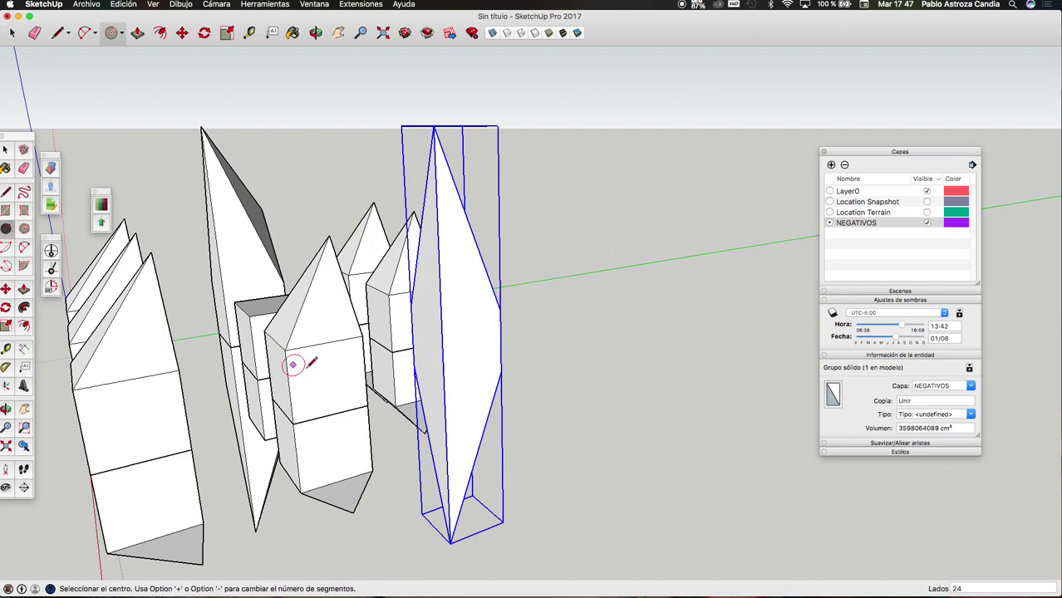
- Draw a circle on the crystal face and push/pull it outward into a cylinder
{"action": "left_click", "coordinate": [442, 354]}
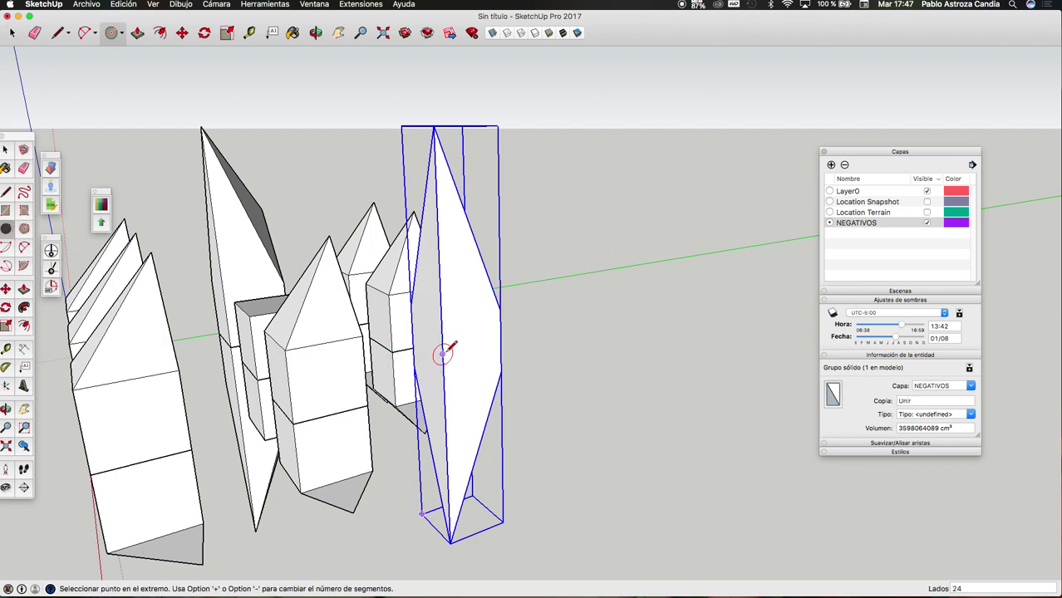
{"action": "type", "text": "1000"}
{"action": "left_click", "coordinate": [499, 340]}
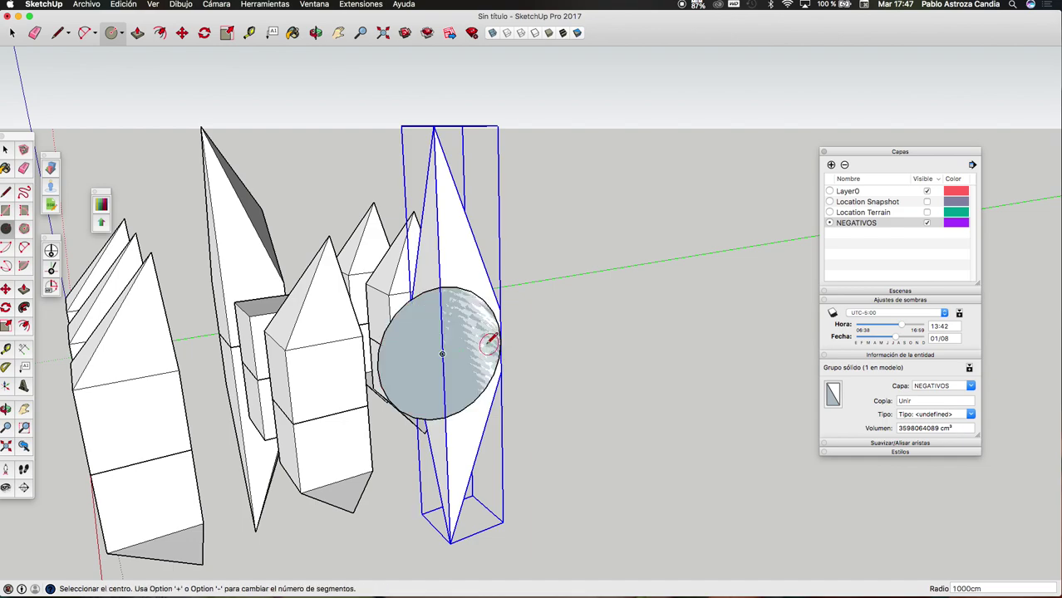
{"action": "key", "text": "p"}
{"action": "left_click", "coordinate": [468, 366]}
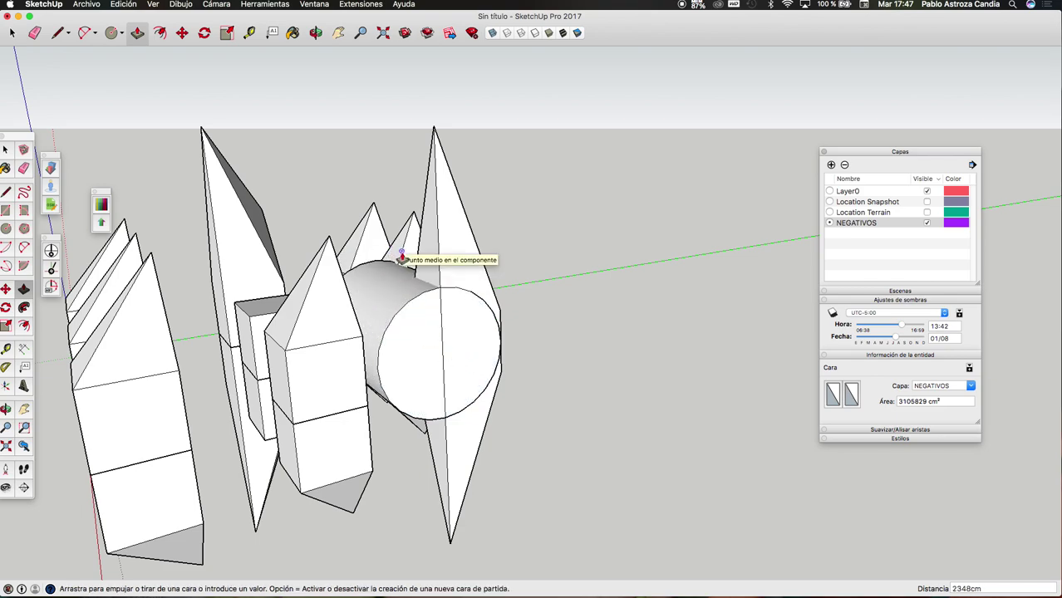
{"action": "left_click", "coordinate": [401, 258]}
{"action": "left_click", "coordinate": [420, 327]}
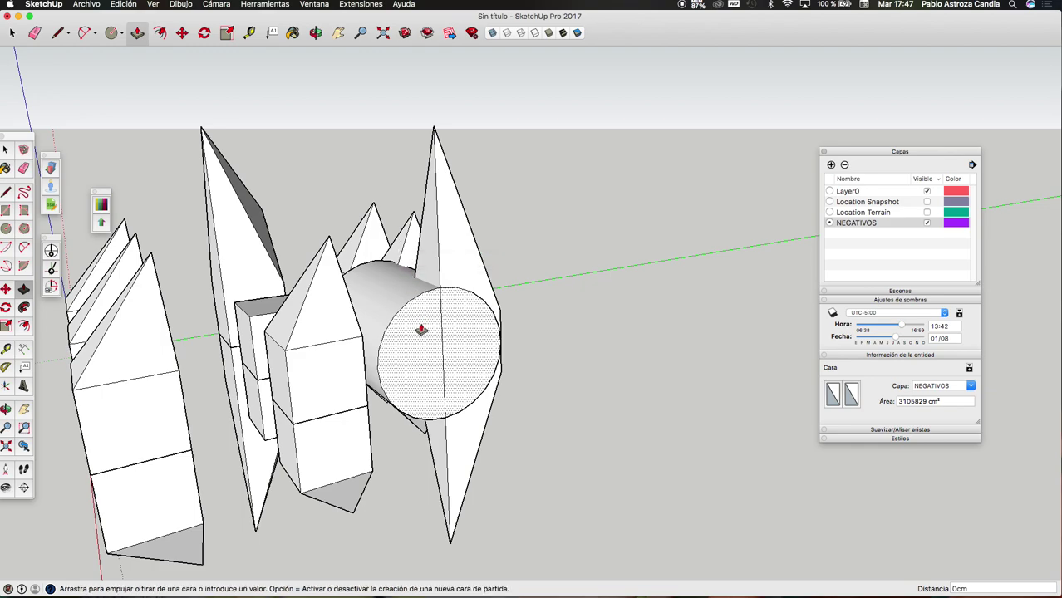
{"action": "key", "text": "space"}
- Select the whole cylinder and turn it into a component
{"action": "left_click", "coordinate": [489, 341]}
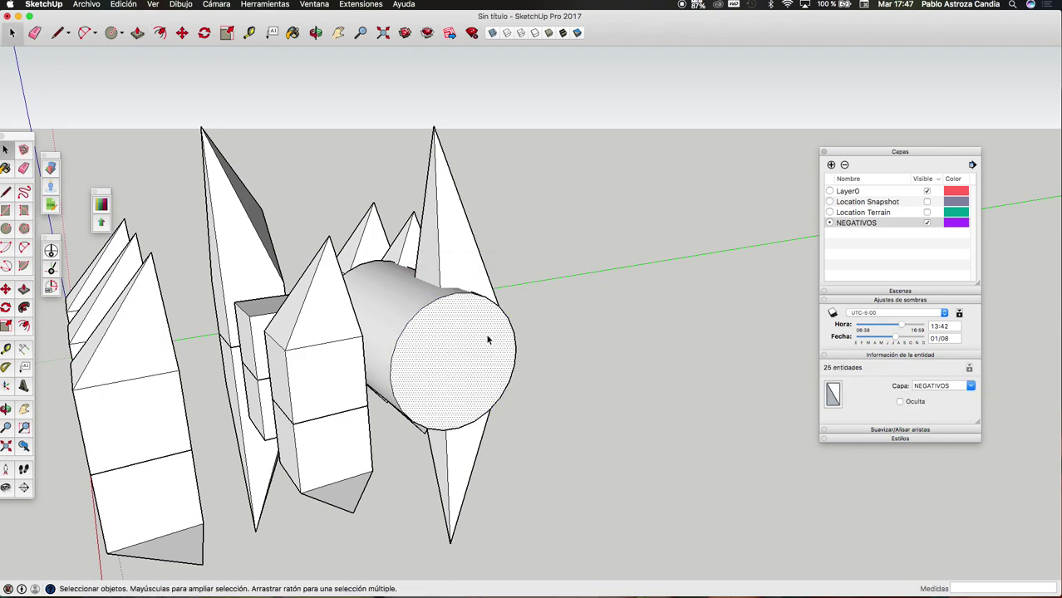
{"action": "triple_click", "coordinate": [488, 339]}
{"action": "right_click", "coordinate": [488, 339]}
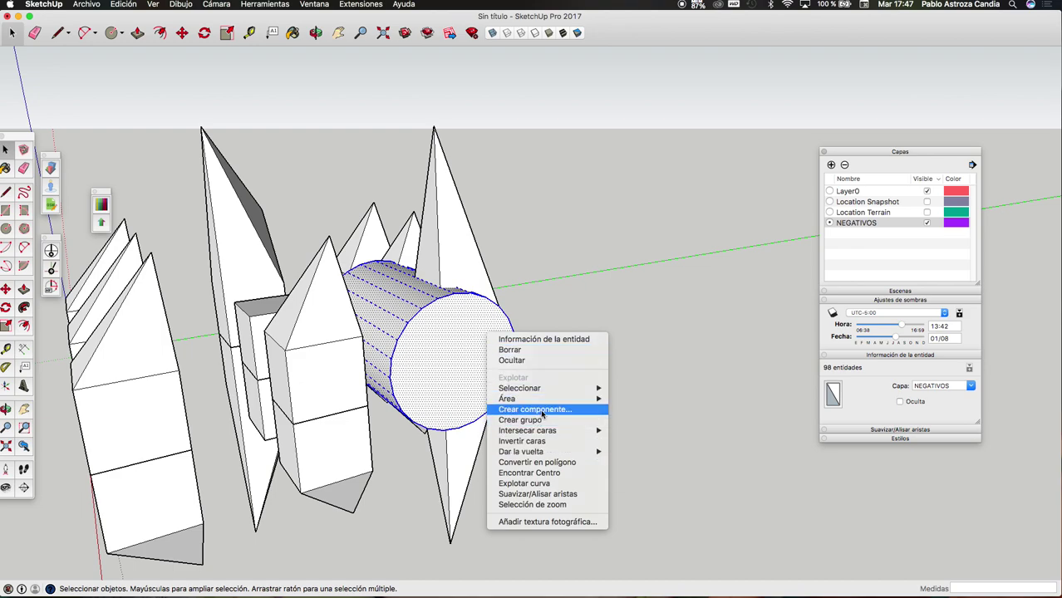
{"action": "left_click", "coordinate": [536, 409]}
{"action": "left_click", "coordinate": [610, 256]}
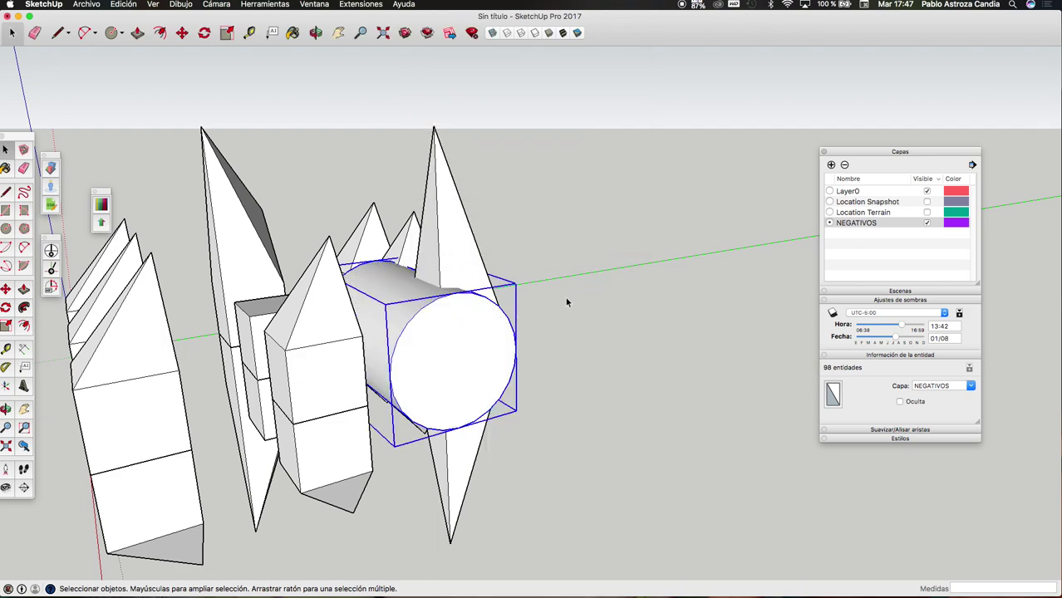
{"action": "left_click", "coordinate": [468, 268]}
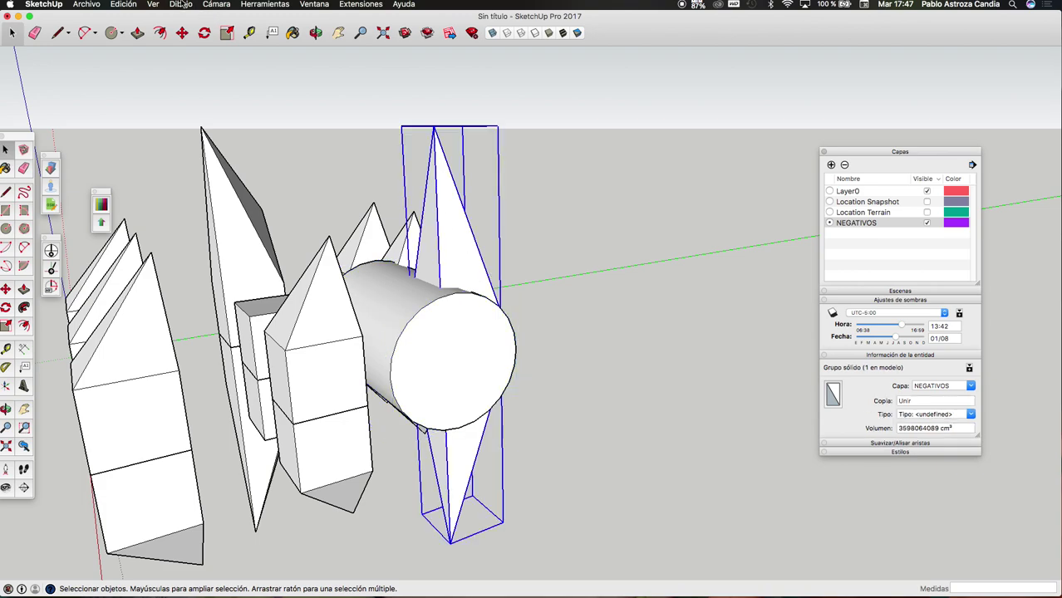
- Subtract the cylinder from the tall diamond spike with Sólidos > Sustraer, then orbit to inspect the curved notch
{"action": "right_click", "coordinate": [435, 254]}
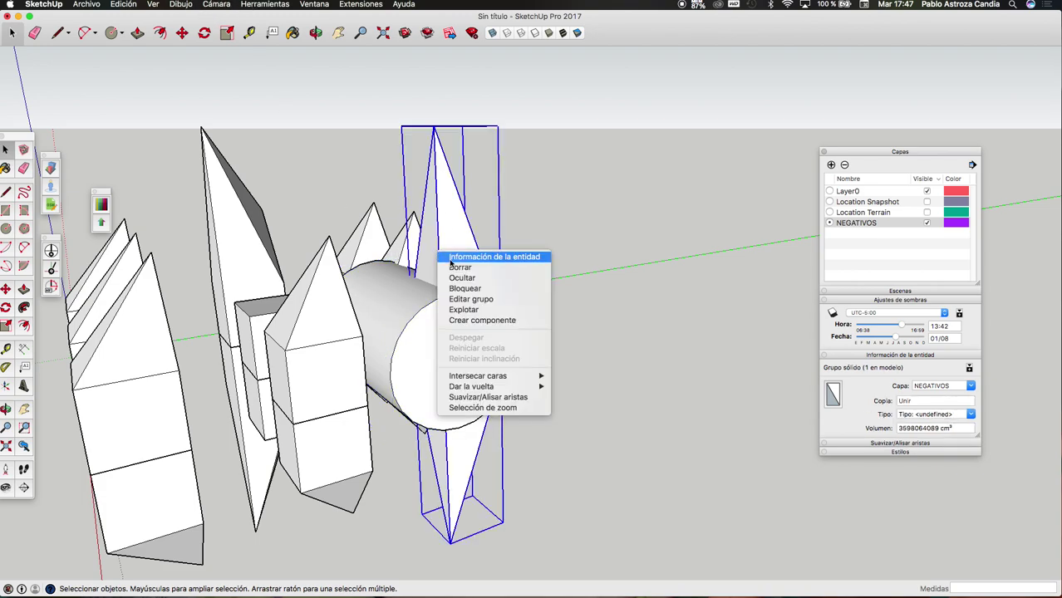
{"action": "left_click", "coordinate": [266, 4]}
{"action": "mouse_move", "coordinate": [260, 143]}
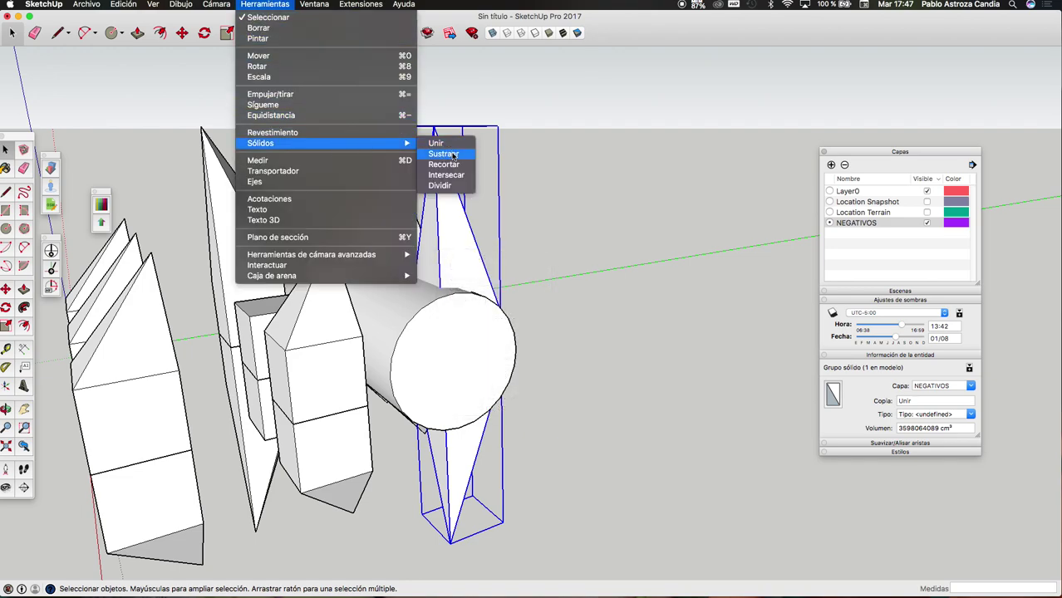
{"action": "left_click", "coordinate": [443, 153]}
{"action": "left_click", "coordinate": [485, 314]}
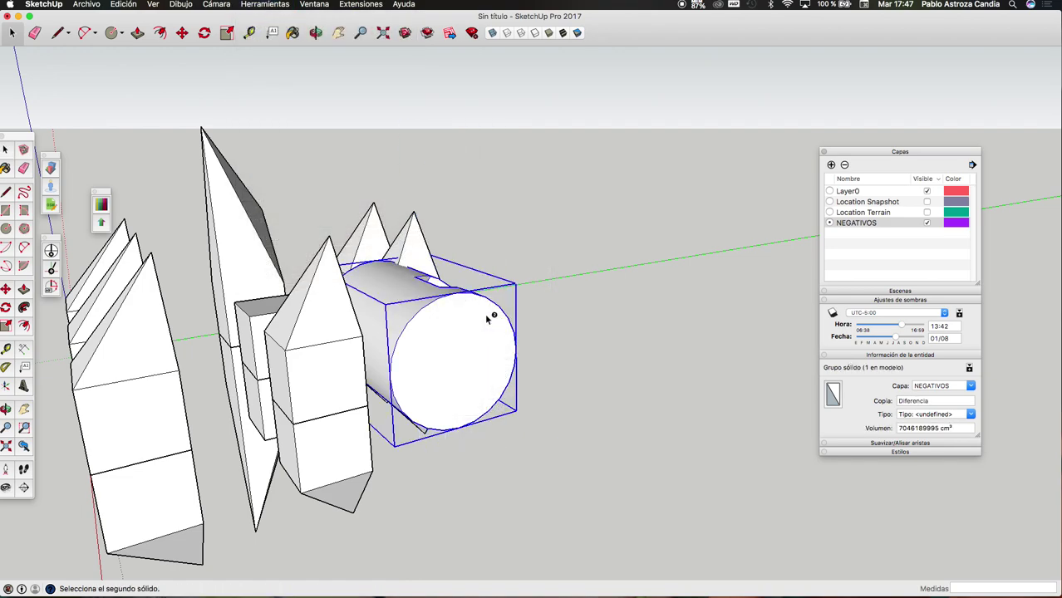
{"action": "left_click", "coordinate": [482, 312]}
{"action": "left_click", "coordinate": [475, 276]}
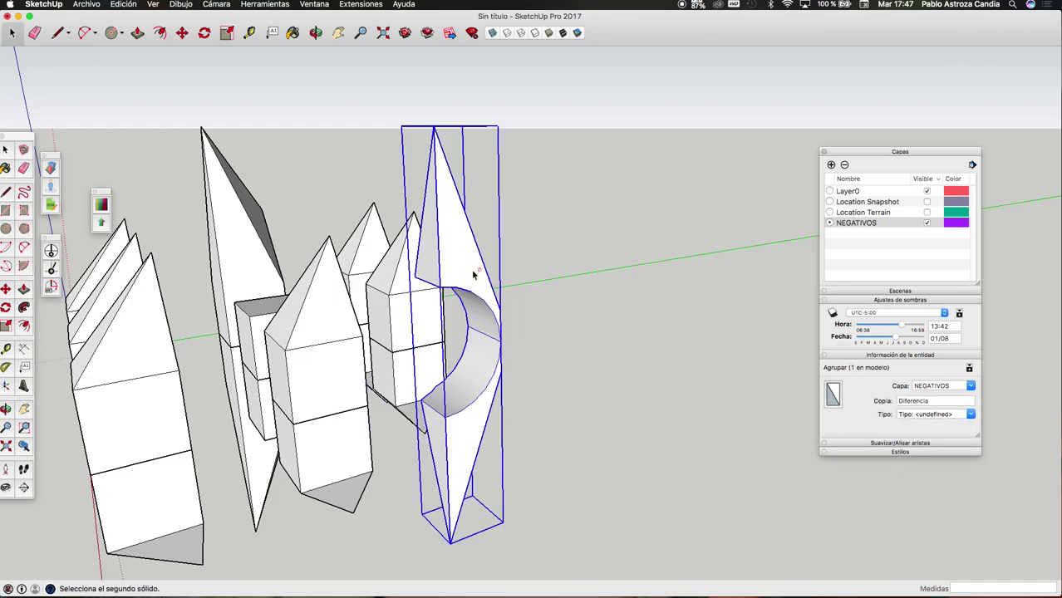
{"action": "middle_click_drag", "start_coordinate": [380, 244], "coordinate": [467, 41]}
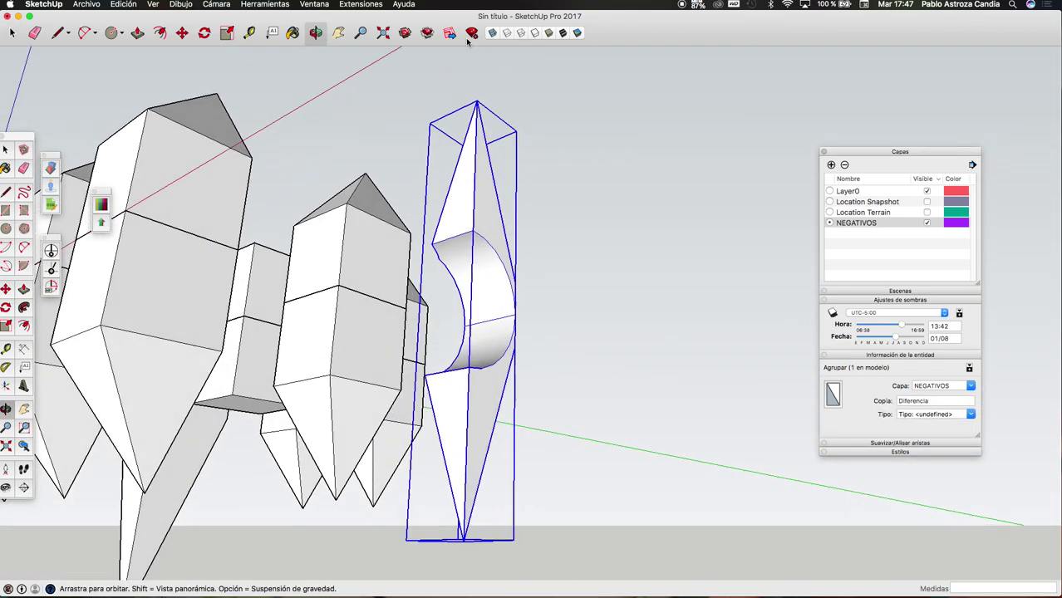
{"action": "mouse_move", "coordinate": [468, 41]}
{"action": "left_mouse_down"}
{"action": "mouse_move", "coordinate": [254, 413]}
{"action": "mouse_move", "coordinate": [699, 367]}
{"action": "left_mouse_up"}
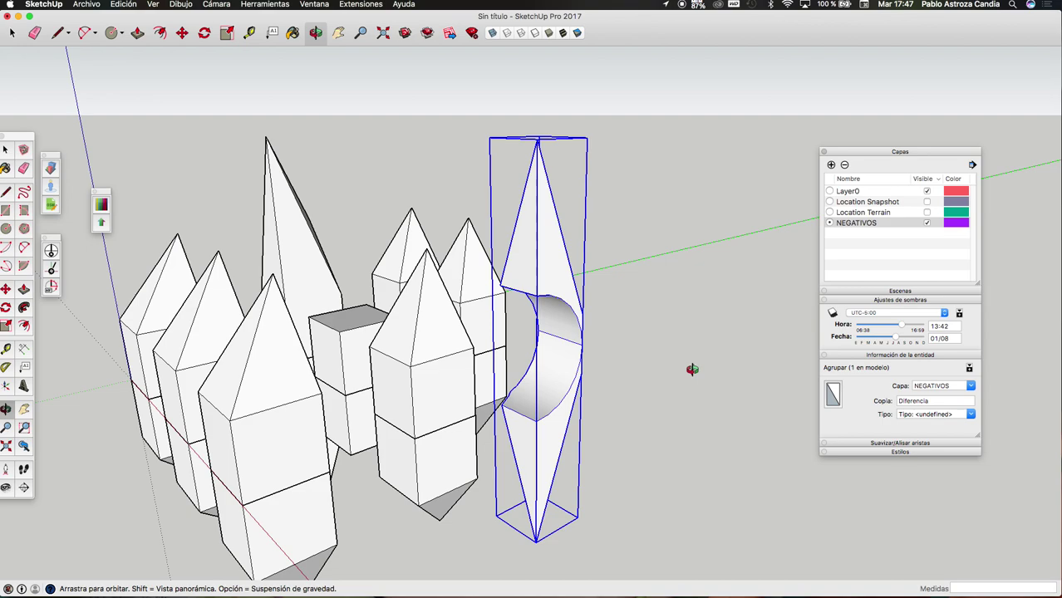
- Undo the subtraction and delete the cylinder
{"action": "key", "text": "super+z"}
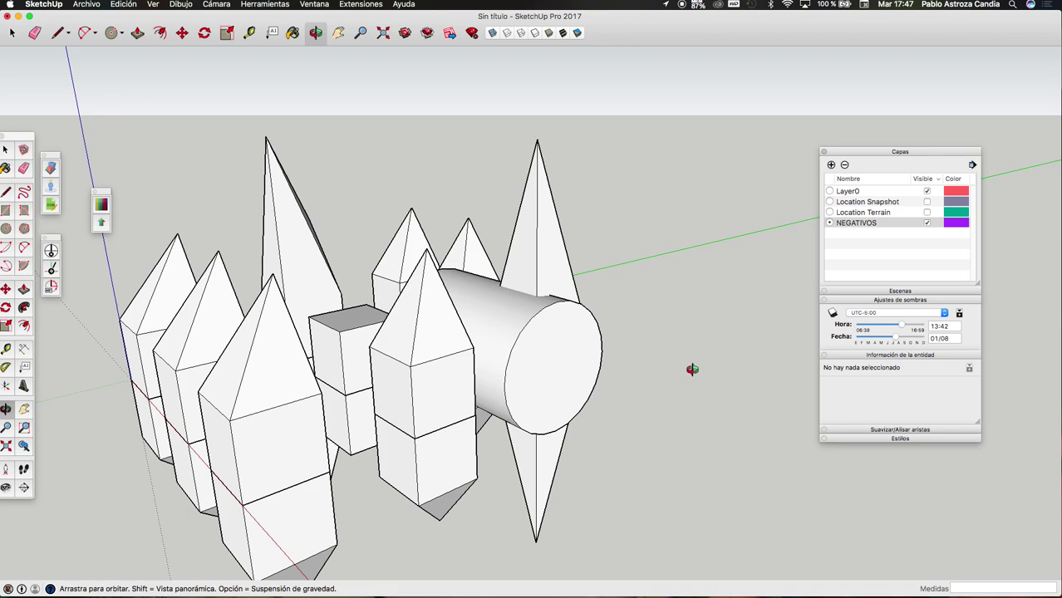
{"action": "key", "text": "space"}
{"action": "left_click", "coordinate": [595, 349]}
{"action": "key", "text": "Delete"}
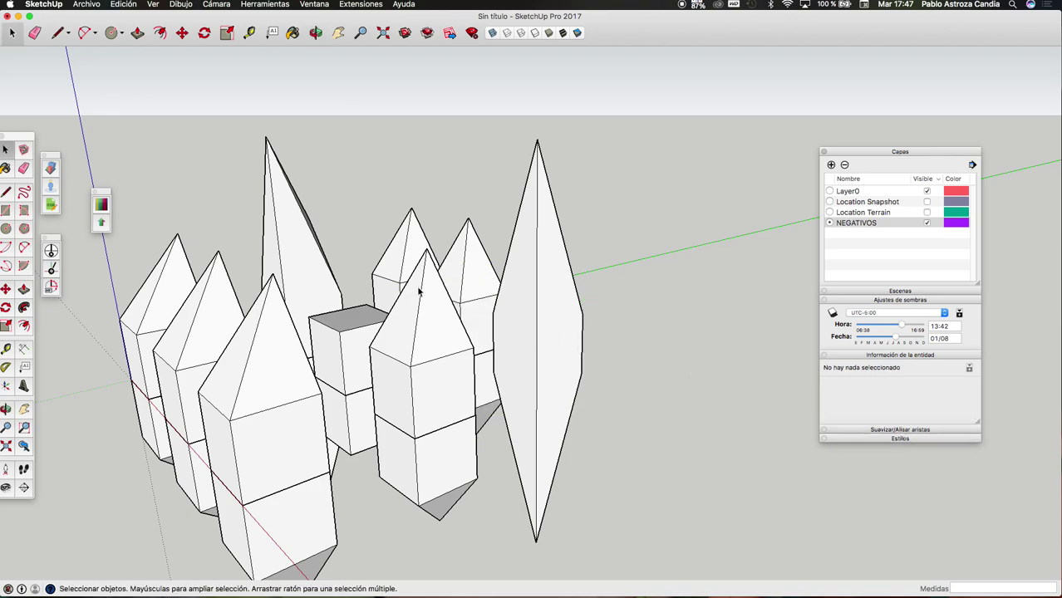
- Select the middle front tower piece and try a Rotate, cancelling the first attempt
{"action": "left_click", "coordinate": [307, 268]}
{"action": "left_click", "coordinate": [417, 363]}
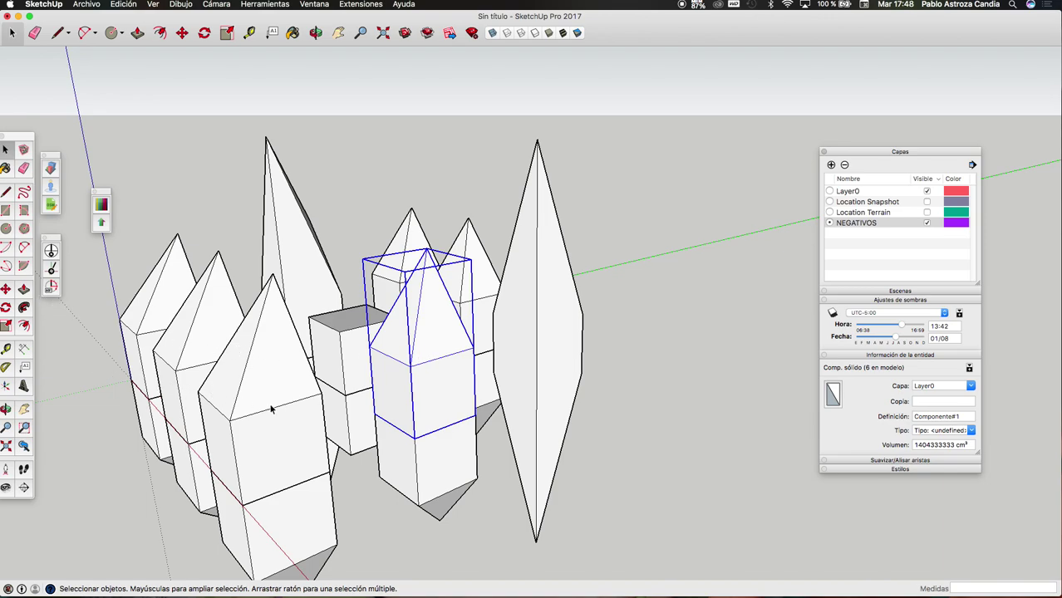
{"action": "key", "text": "q"}
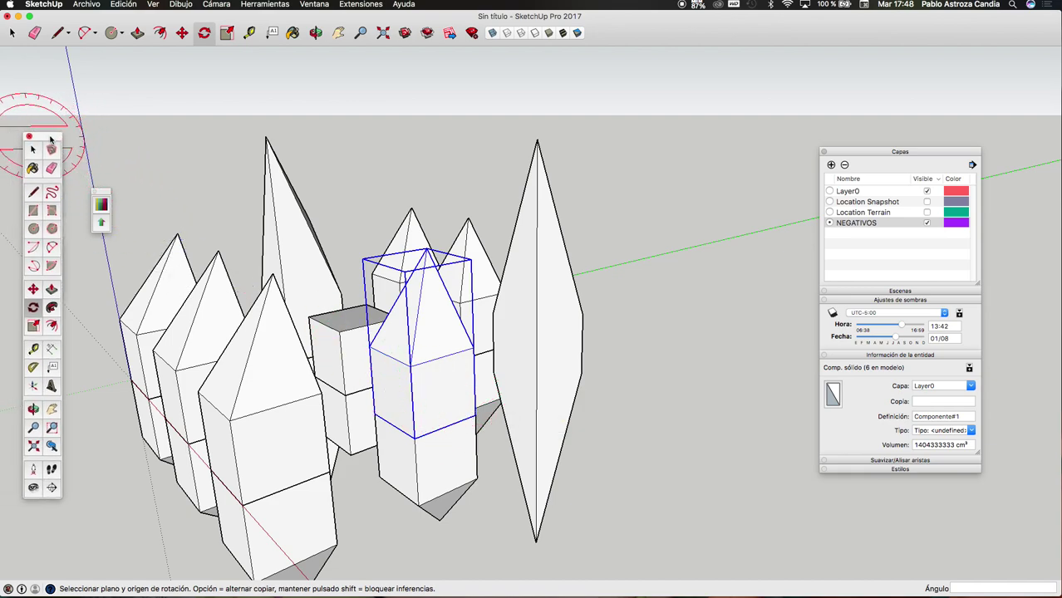
{"action": "left_click_drag", "start_coordinate": [25, 139], "coordinate": [61, 142]}
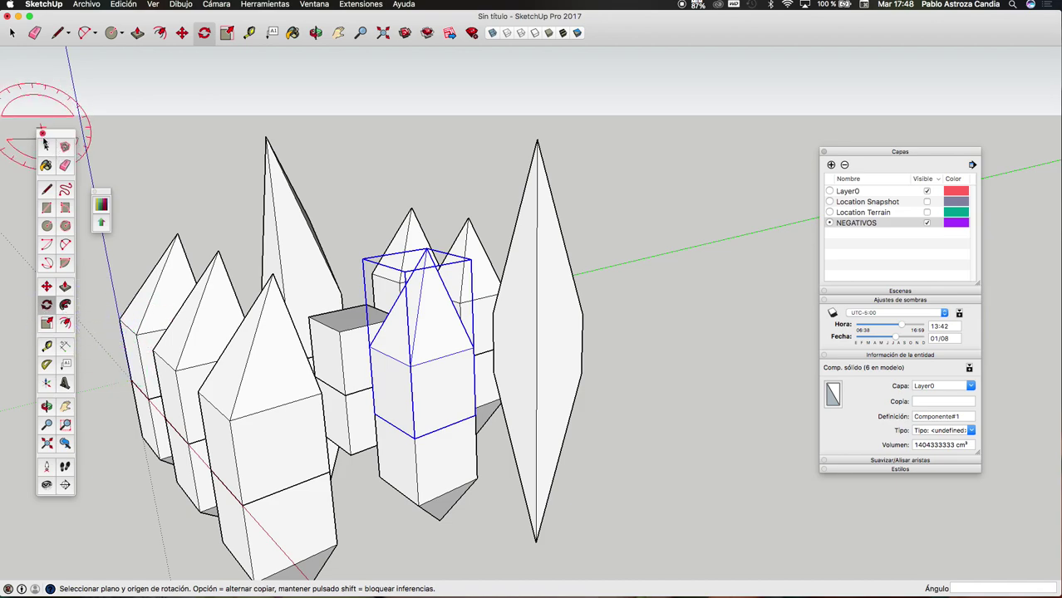
{"action": "left_click", "coordinate": [45, 145]}
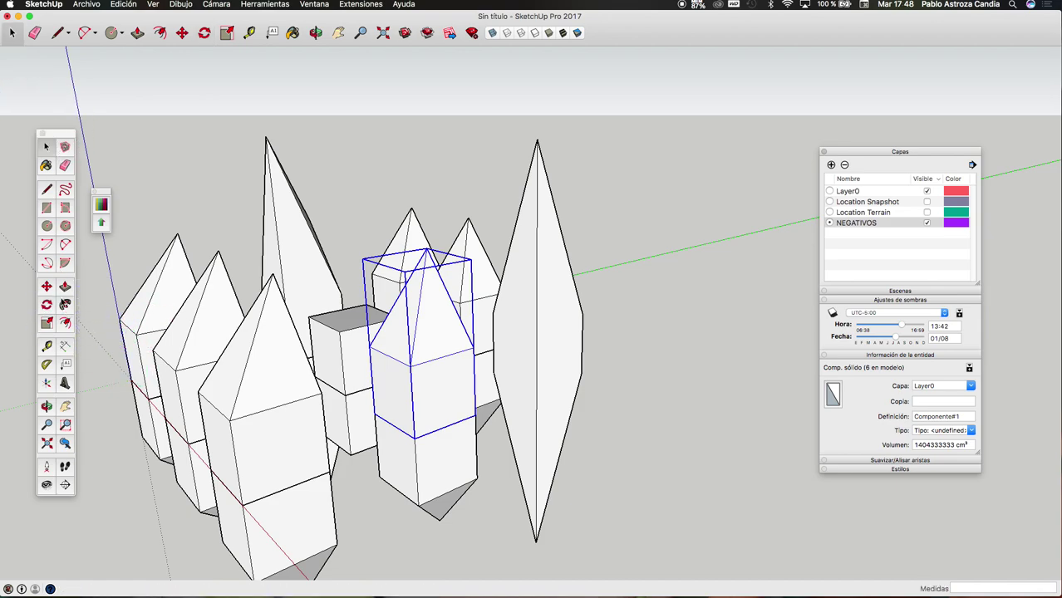
{"action": "left_click", "coordinate": [46, 305]}
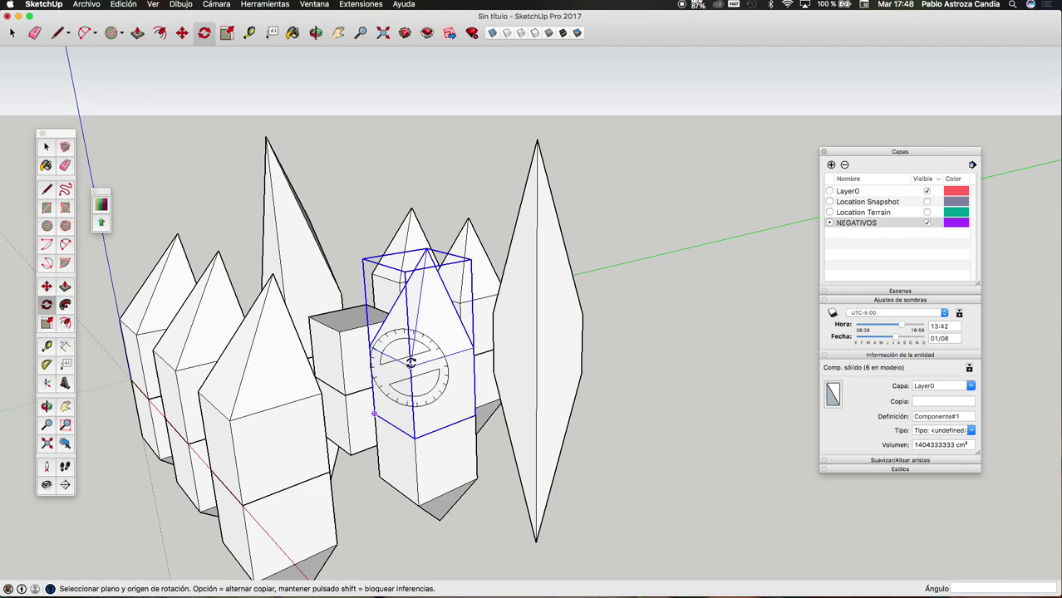
{"action": "left_click", "coordinate": [409, 360]}
{"action": "left_click", "coordinate": [444, 356]}
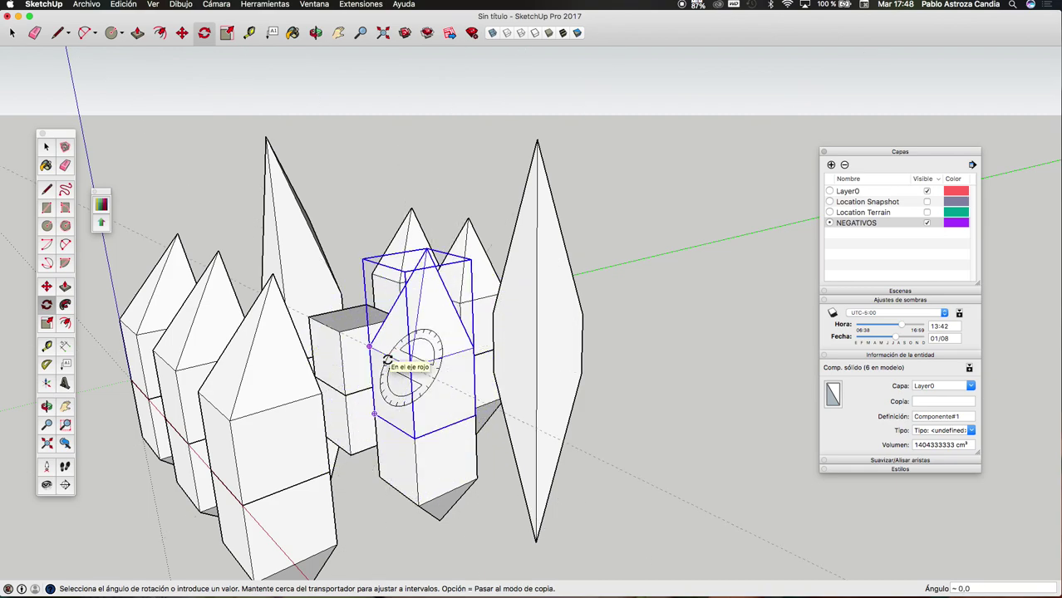
{"action": "key", "text": "Escape"}
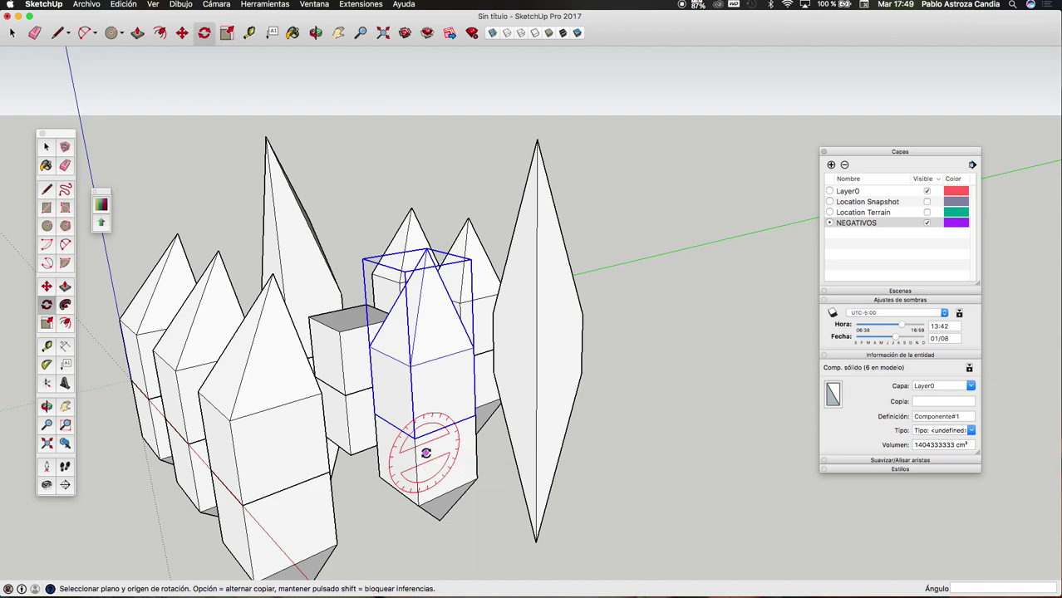
- Rotate the middle front tower piece 90° about its base onto its side
{"action": "left_click", "coordinate": [473, 414]}
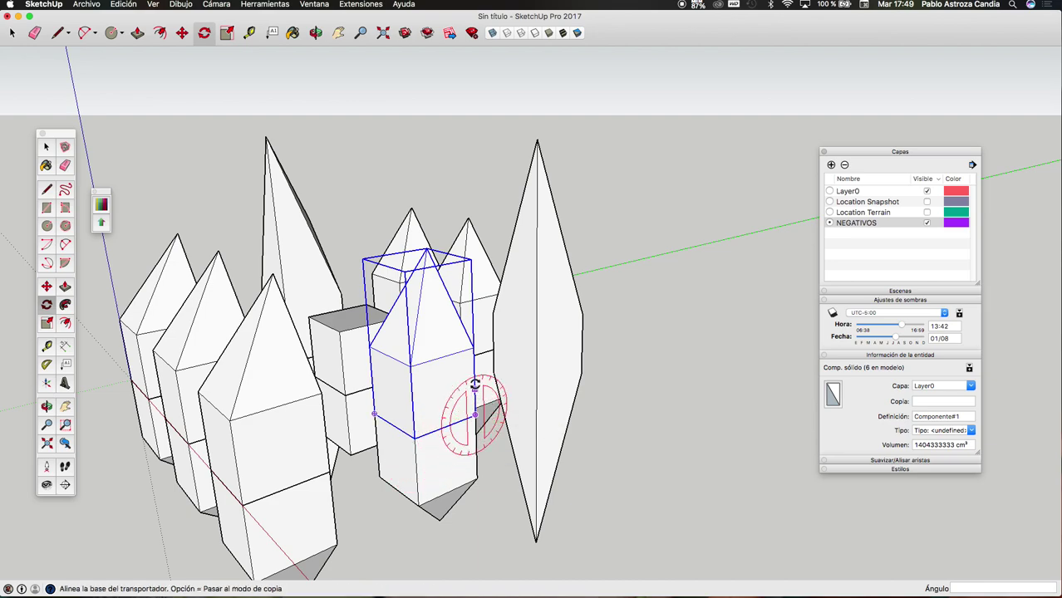
{"action": "left_click", "coordinate": [485, 351]}
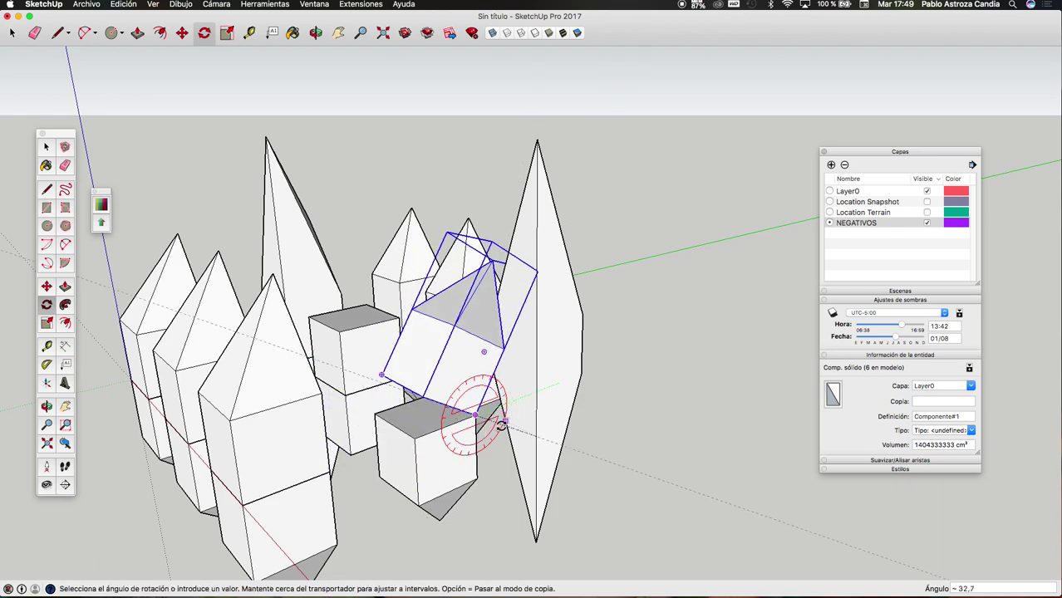
{"action": "left_click", "coordinate": [476, 445]}
{"action": "key", "text": "space"}
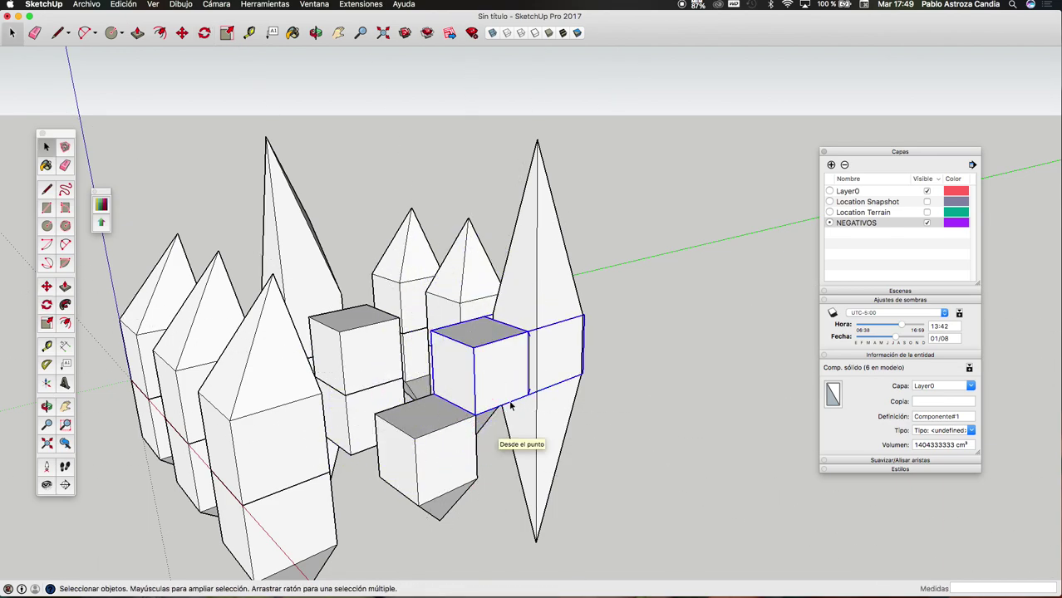
- Move the sideways box up along the blue axis so it passes through the diamond spike
{"action": "scroll", "coordinate": [512, 407], "scroll_direction": "down", "scroll_amount": 2}
{"action": "scroll", "coordinate": [519, 409], "scroll_direction": "up", "scroll_amount": 4}
{"action": "key", "text": "m"}
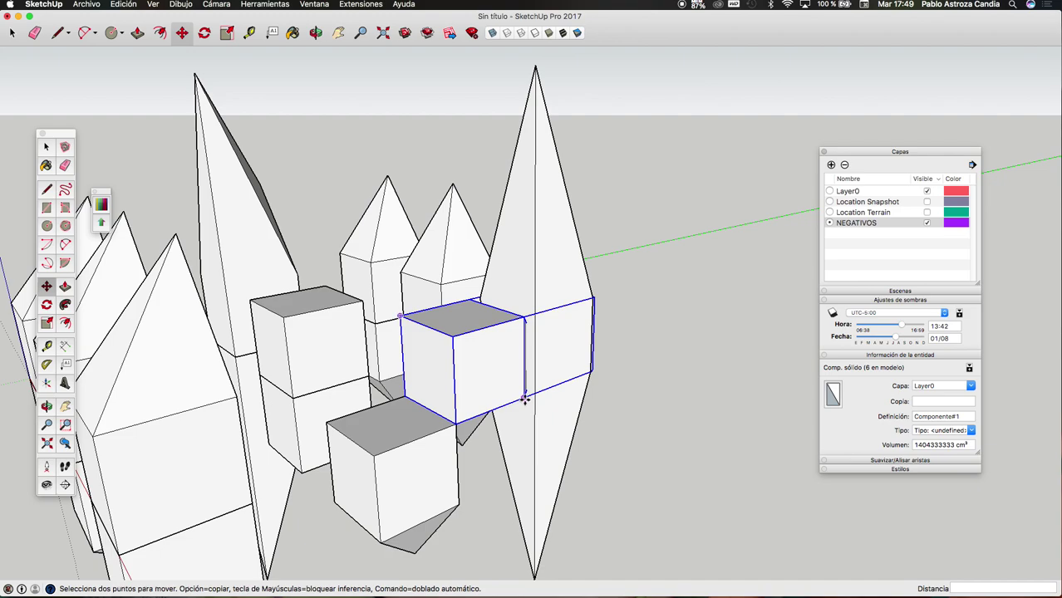
{"action": "left_click", "coordinate": [524, 403]}
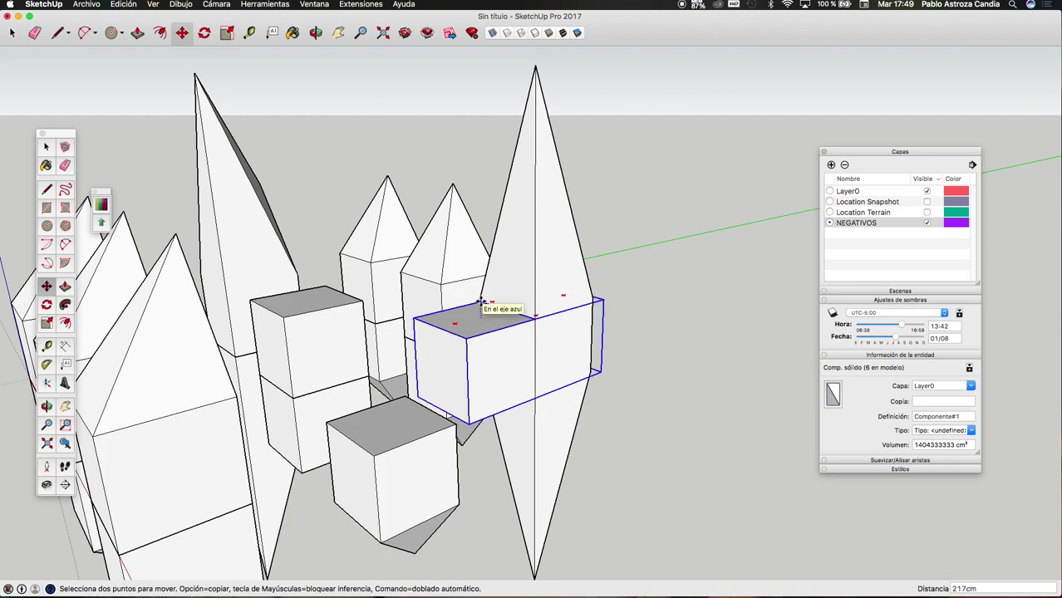
{"action": "left_click", "coordinate": [481, 299]}
{"action": "key", "text": "space"}
{"action": "scroll", "coordinate": [487, 322], "scroll_direction": "down", "scroll_amount": 5}
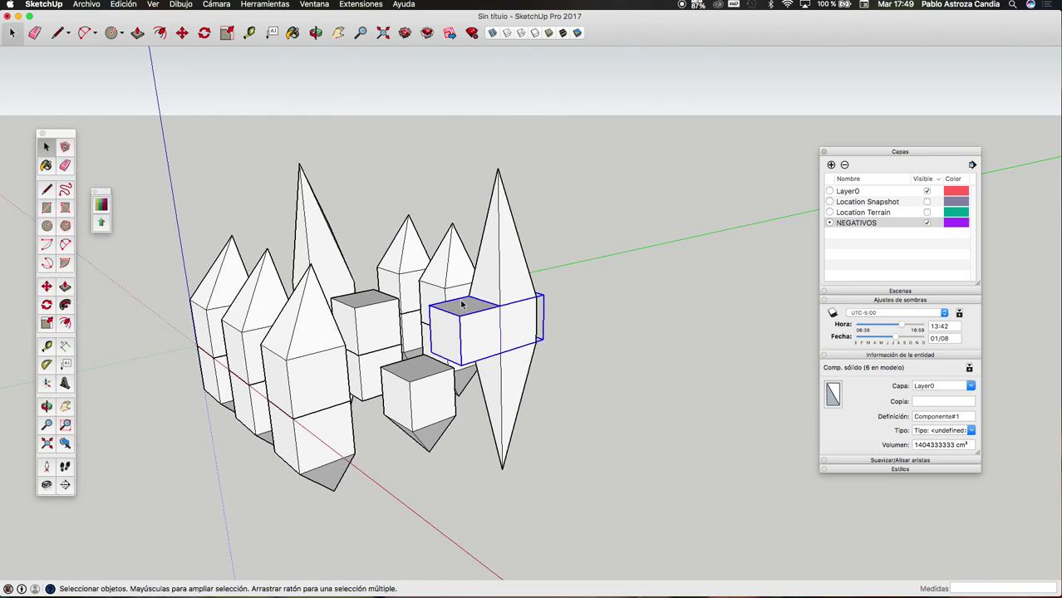
{"action": "scroll", "coordinate": [490, 318], "scroll_direction": "up", "scroll_amount": 3}
{"action": "left_click", "coordinate": [283, 6]}
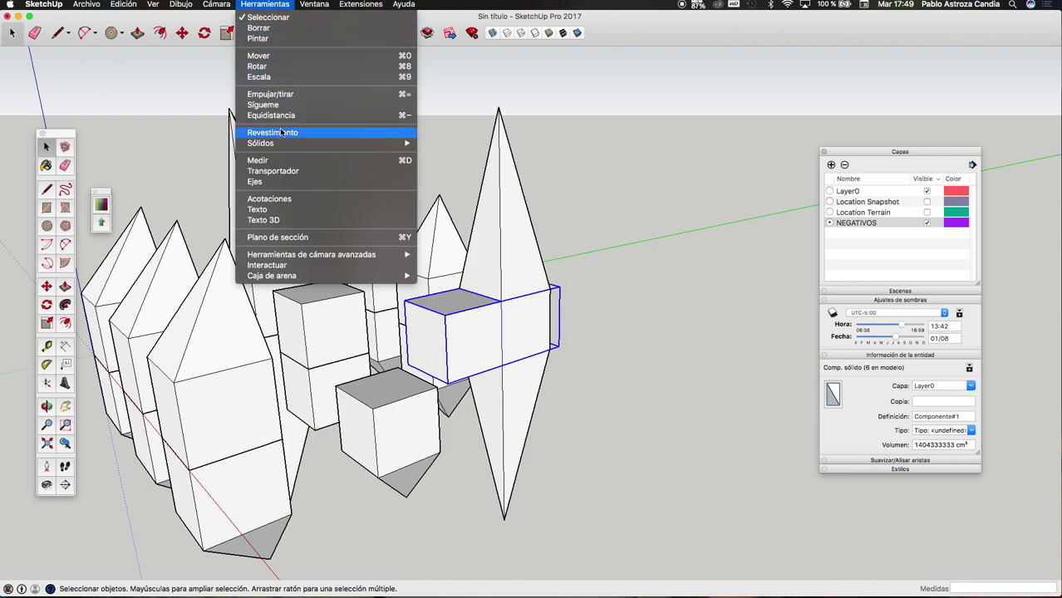
- Subtract the sideways box from the diamond spike, leaving a square tunnel
{"action": "left_click", "coordinate": [438, 156]}
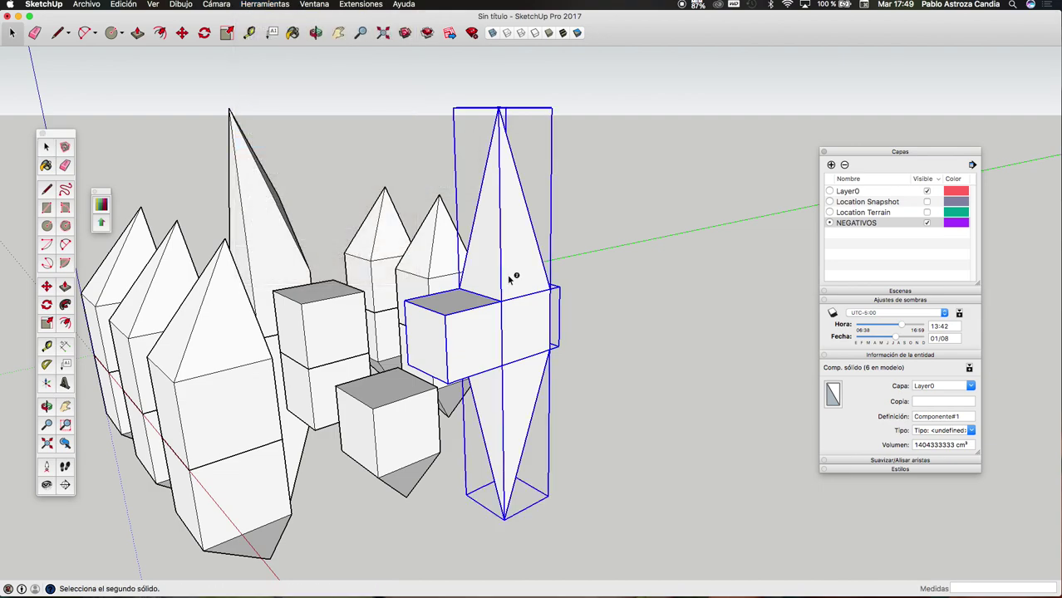
{"action": "key", "text": "Escape"}
{"action": "left_click", "coordinate": [316, 32]}
{"action": "mouse_move", "coordinate": [355, 117]}
{"action": "left_mouse_down"}
{"action": "mouse_move", "coordinate": [596, 253]}
{"action": "mouse_move", "coordinate": [715, 368]}
{"action": "mouse_move", "coordinate": [576, 315]}
{"action": "mouse_move", "coordinate": [486, 336]}
{"action": "mouse_move", "coordinate": [564, 434]}
{"action": "left_mouse_up"}
- Orbit and zoom around the crystal to inspect the tunnel from low, side-on and elevated views
{"action": "scroll", "coordinate": [614, 356], "scroll_direction": "up", "scroll_amount": 5}
{"action": "left_click_drag", "start_coordinate": [615, 356], "coordinate": [476, 304]}
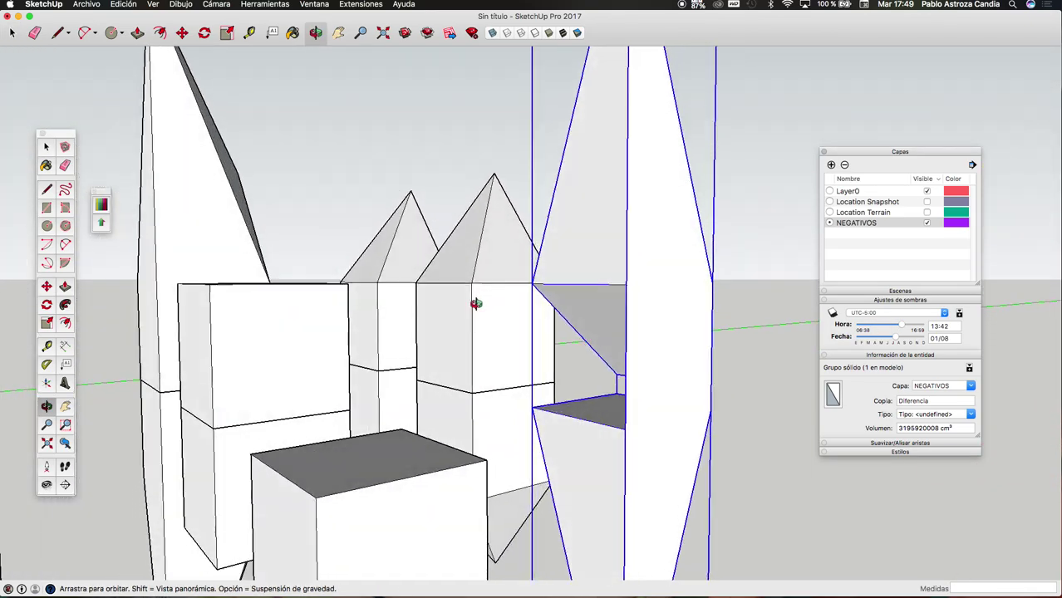
{"action": "scroll", "coordinate": [611, 369], "scroll_direction": "up", "scroll_amount": 3}
{"action": "mouse_move", "coordinate": [611, 368]}
{"action": "left_mouse_down"}
{"action": "mouse_move", "coordinate": [640, 444]}
{"action": "mouse_move", "coordinate": [810, 372]}
{"action": "mouse_move", "coordinate": [645, 360]}
{"action": "mouse_move", "coordinate": [559, 298]}
{"action": "mouse_move", "coordinate": [754, 373]}
{"action": "mouse_move", "coordinate": [678, 315]}
{"action": "mouse_move", "coordinate": [742, 206]}
{"action": "mouse_move", "coordinate": [591, 216]}
{"action": "mouse_move", "coordinate": [506, 331]}
{"action": "mouse_move", "coordinate": [408, 339]}
{"action": "left_mouse_up"}
{"action": "scroll", "coordinate": [364, 394], "scroll_direction": "up", "scroll_amount": 3}
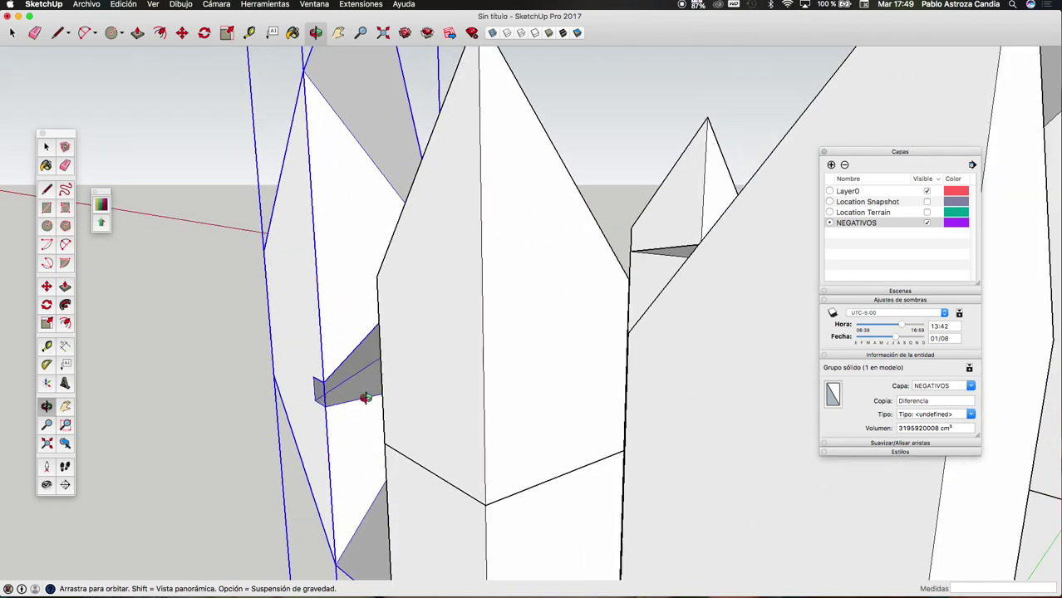
{"action": "scroll", "coordinate": [331, 395], "scroll_direction": "up", "scroll_amount": 2}
{"action": "mouse_move", "coordinate": [331, 395]}
{"action": "left_mouse_down"}
{"action": "mouse_move", "coordinate": [467, 386]}
{"action": "mouse_move", "coordinate": [559, 344]}
{"action": "mouse_move", "coordinate": [584, 297]}
{"action": "mouse_move", "coordinate": [491, 311]}
{"action": "mouse_move", "coordinate": [486, 321]}
{"action": "mouse_move", "coordinate": [452, 304]}
{"action": "mouse_move", "coordinate": [509, 332]}
{"action": "mouse_move", "coordinate": [540, 315]}
{"action": "mouse_move", "coordinate": [554, 334]}
{"action": "left_mouse_up"}
{"action": "scroll", "coordinate": [553, 334], "scroll_direction": "down", "scroll_amount": 3}
{"action": "scroll", "coordinate": [555, 336], "scroll_direction": "down", "scroll_amount": 3}
{"action": "scroll", "coordinate": [557, 336], "scroll_direction": "down", "scroll_amount": 3}
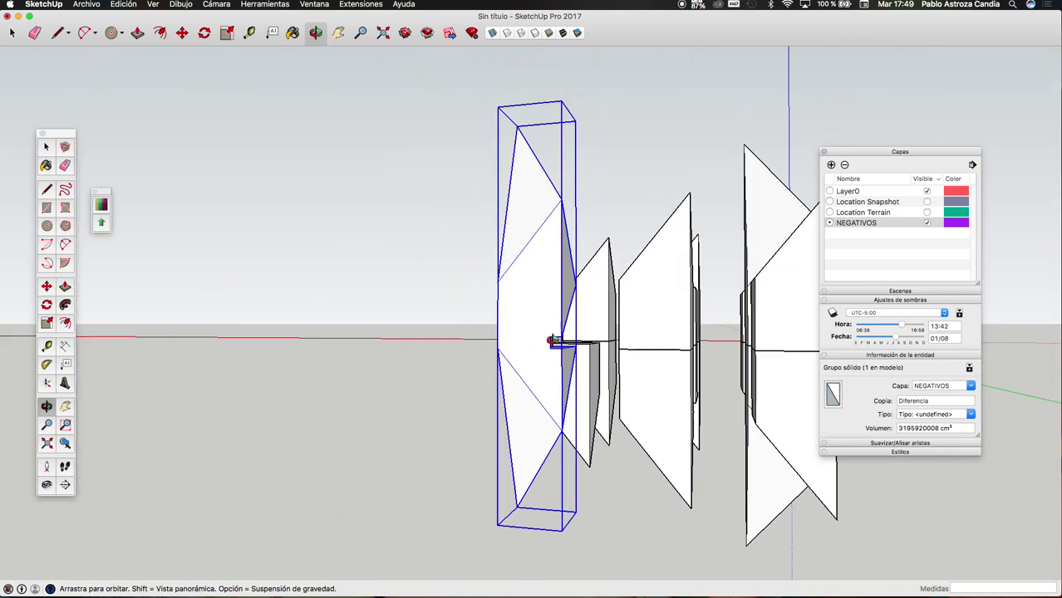
{"action": "scroll", "coordinate": [559, 337], "scroll_direction": "down", "scroll_amount": 2}
{"action": "mouse_move", "coordinate": [602, 345]}
{"action": "left_mouse_down"}
{"action": "mouse_move", "coordinate": [486, 368]}
{"action": "mouse_move", "coordinate": [499, 357]}
{"action": "mouse_move", "coordinate": [446, 347]}
{"action": "mouse_move", "coordinate": [346, 357]}
{"action": "mouse_move", "coordinate": [406, 325]}
{"action": "left_mouse_up"}
{"action": "scroll", "coordinate": [582, 377], "scroll_direction": "up", "scroll_amount": 3}
{"action": "scroll", "coordinate": [602, 372], "scroll_direction": "up", "scroll_amount": 3}
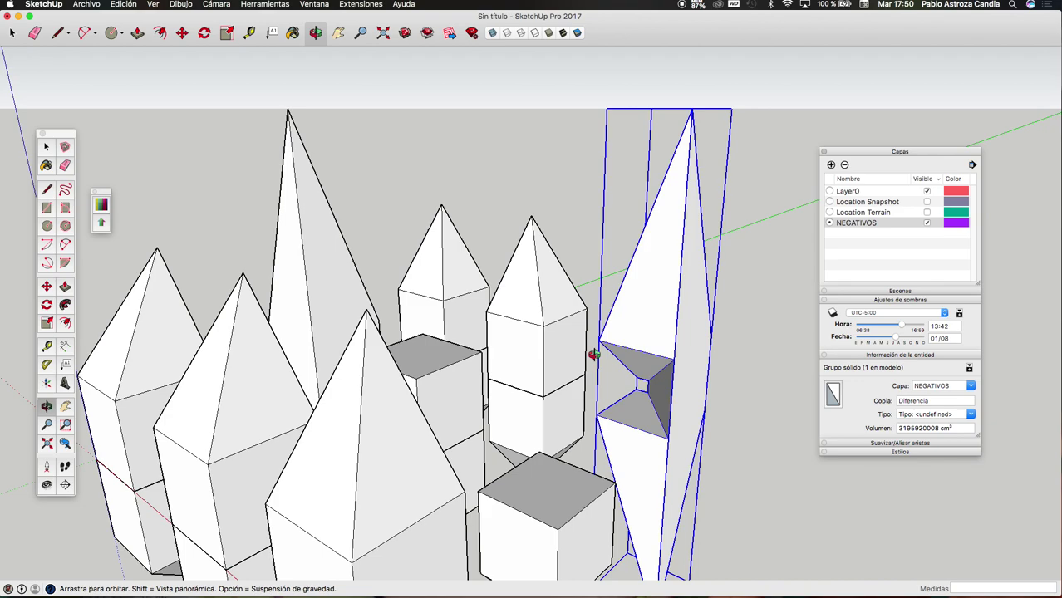
{"action": "scroll", "coordinate": [554, 333], "scroll_direction": "down", "scroll_amount": 3}
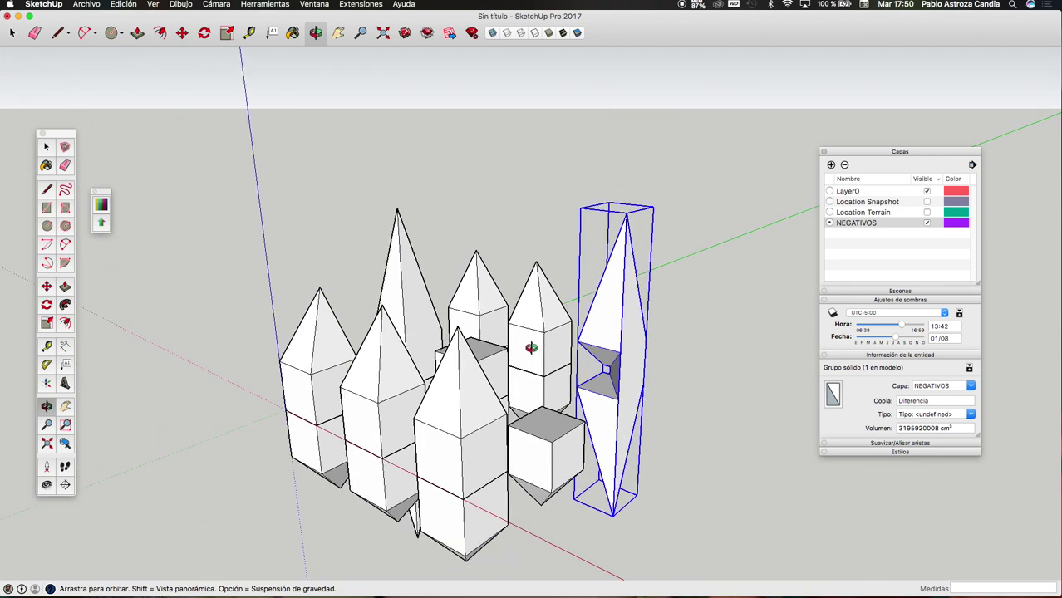
{"action": "scroll", "coordinate": [524, 328], "scroll_direction": "down", "scroll_amount": 3}
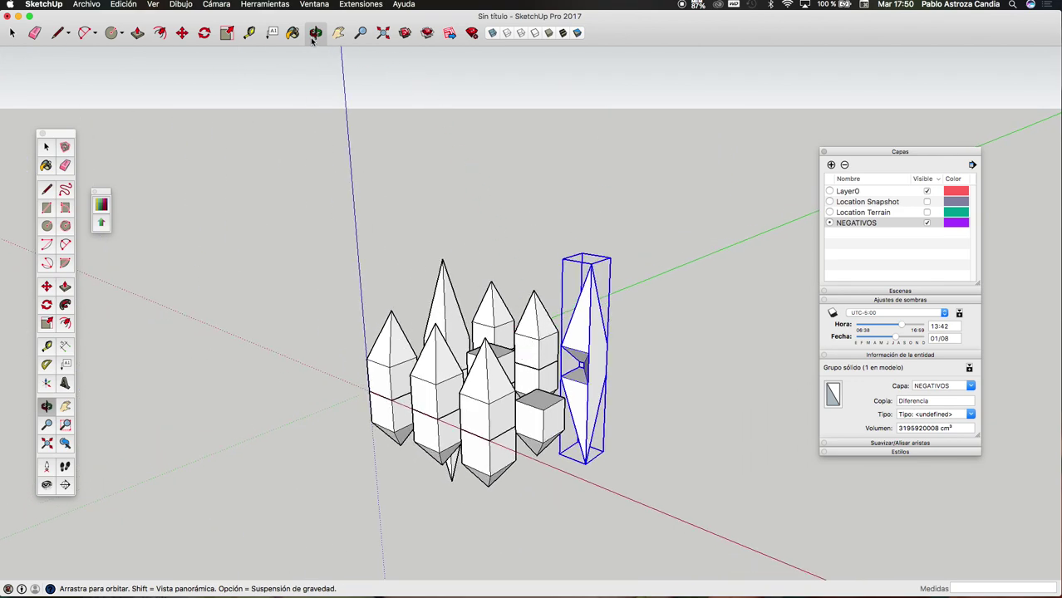
{"action": "left_click_drag", "start_coordinate": [523, 357], "coordinate": [652, 390]}
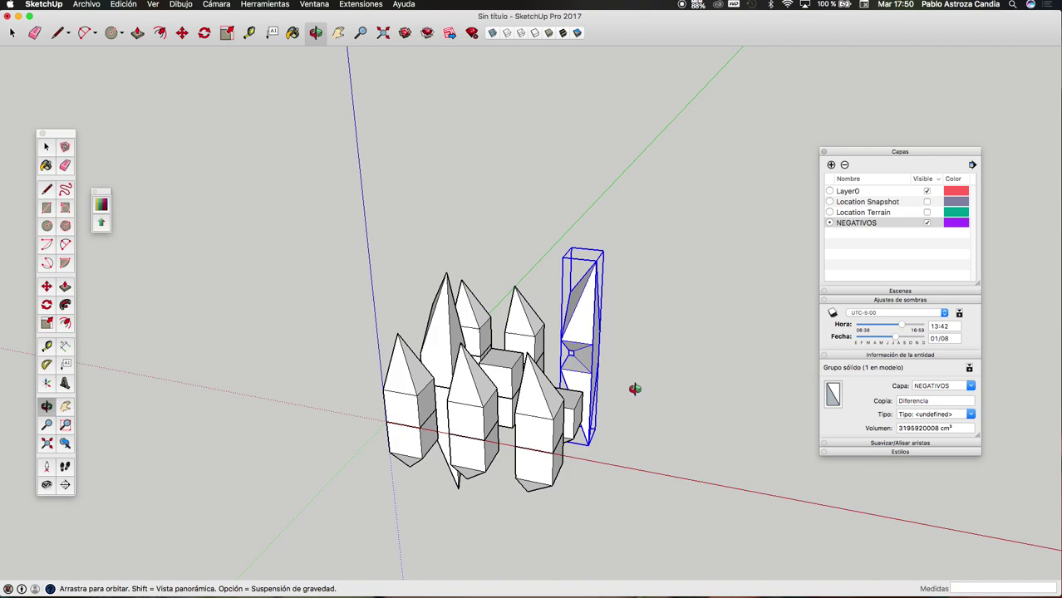
{"action": "scroll", "coordinate": [612, 385], "scroll_direction": "down", "scroll_amount": 2}
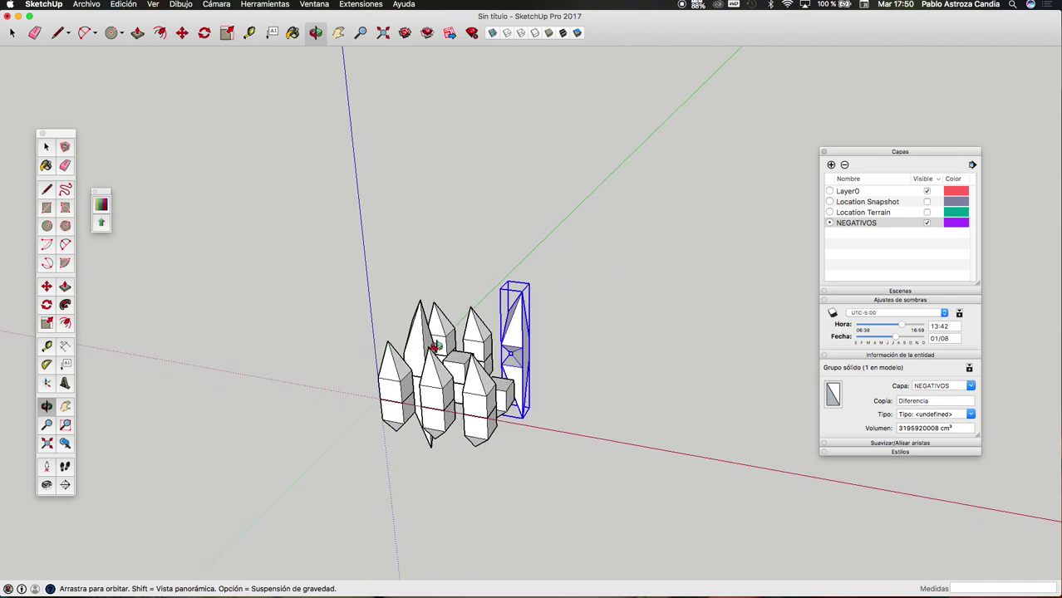
{"action": "scroll", "coordinate": [434, 348], "scroll_direction": "down", "scroll_amount": 3}
{"action": "key", "text": "space"}
{"action": "left_click", "coordinate": [321, 35]}
{"action": "mouse_move", "coordinate": [531, 280]}
{"action": "left_mouse_down"}
{"action": "mouse_move", "coordinate": [384, 320]}
{"action": "mouse_move", "coordinate": [455, 342]}
{"action": "mouse_move", "coordinate": [564, 344]}
{"action": "mouse_move", "coordinate": [316, 351]}
{"action": "mouse_move", "coordinate": [345, 372]}
{"action": "mouse_move", "coordinate": [336, 357]}
{"action": "mouse_move", "coordinate": [387, 332]}
{"action": "mouse_move", "coordinate": [303, 328]}
{"action": "left_mouse_up"}
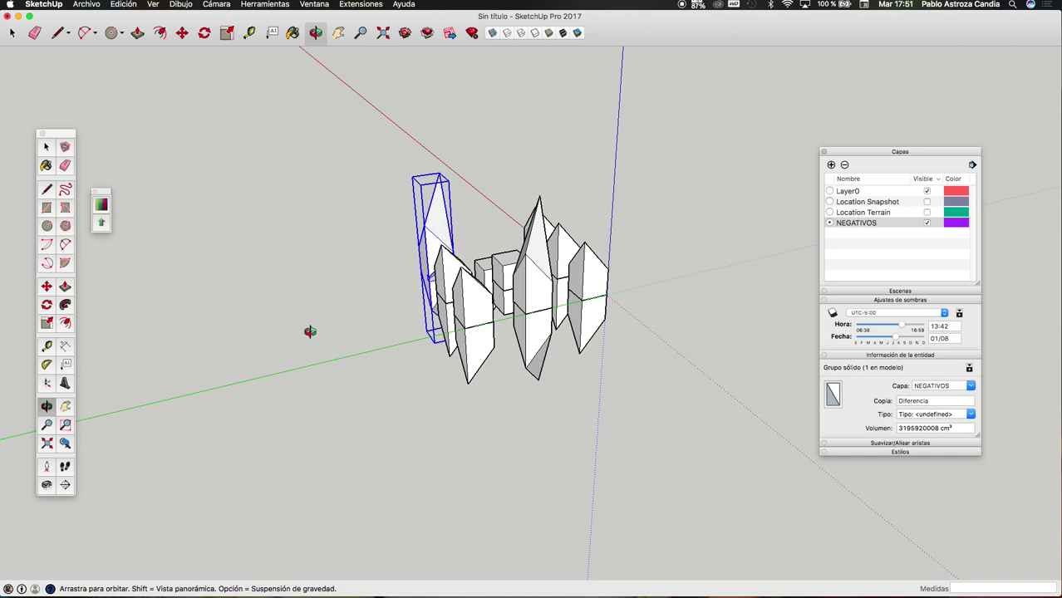
{"action": "mouse_move", "coordinate": [623, 251]}
{"action": "left_mouse_down"}
{"action": "mouse_move", "coordinate": [367, 275]}
{"action": "mouse_move", "coordinate": [413, 266]}
{"action": "mouse_move", "coordinate": [429, 311]}
{"action": "left_mouse_up"}
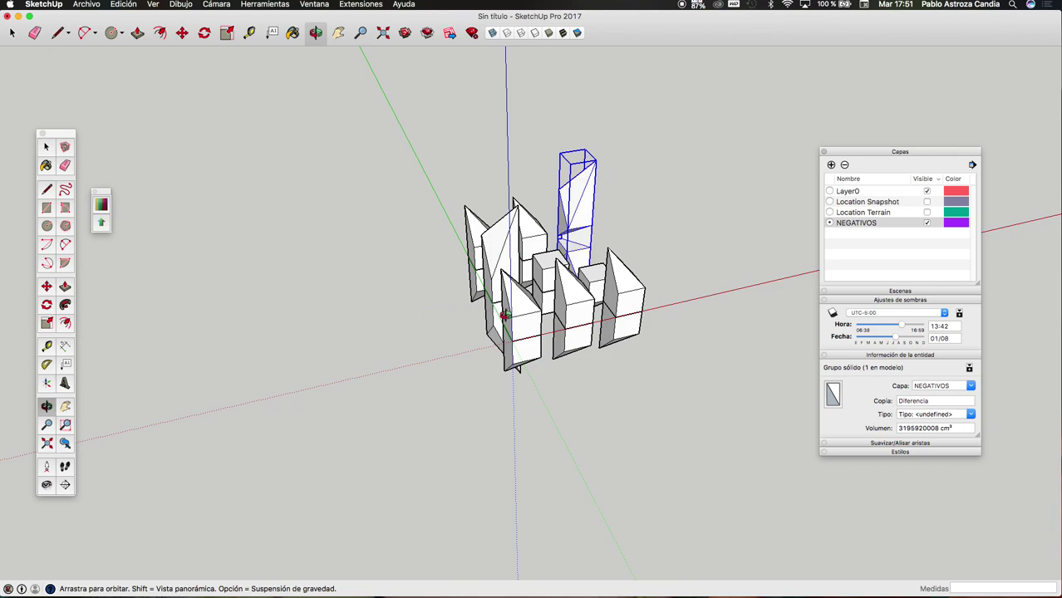
{"action": "mouse_move", "coordinate": [503, 314]}
{"action": "left_mouse_down"}
{"action": "mouse_move", "coordinate": [217, 316]}
{"action": "mouse_move", "coordinate": [639, 339]}
{"action": "mouse_move", "coordinate": [367, 358]}
{"action": "mouse_move", "coordinate": [233, 315]}
{"action": "mouse_move", "coordinate": [450, 297]}
{"action": "mouse_move", "coordinate": [344, 315]}
{"action": "left_mouse_up"}
{"action": "scroll", "coordinate": [604, 330], "scroll_direction": "up", "scroll_amount": 3}
{"action": "mouse_move", "coordinate": [605, 331]}
{"action": "left_mouse_down"}
{"action": "mouse_move", "coordinate": [211, 358]}
{"action": "mouse_move", "coordinate": [486, 297]}
{"action": "mouse_move", "coordinate": [422, 359]}
{"action": "mouse_move", "coordinate": [69, 381]}
{"action": "left_mouse_up"}
- Turn on shadows and set the shadow time to 11:08
{"action": "key", "text": "space"}
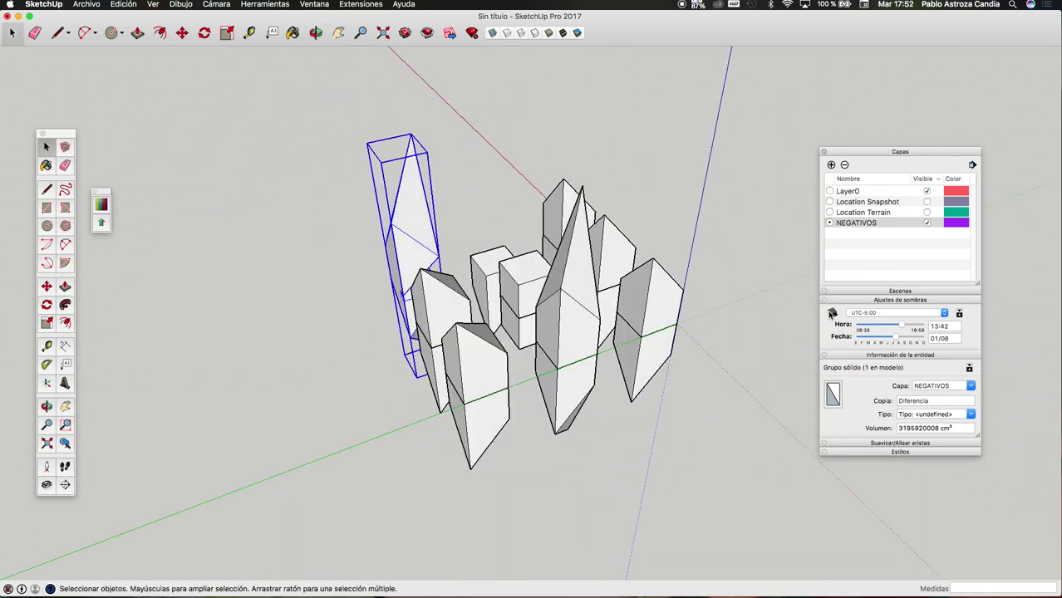
{"action": "left_click", "coordinate": [831, 313]}
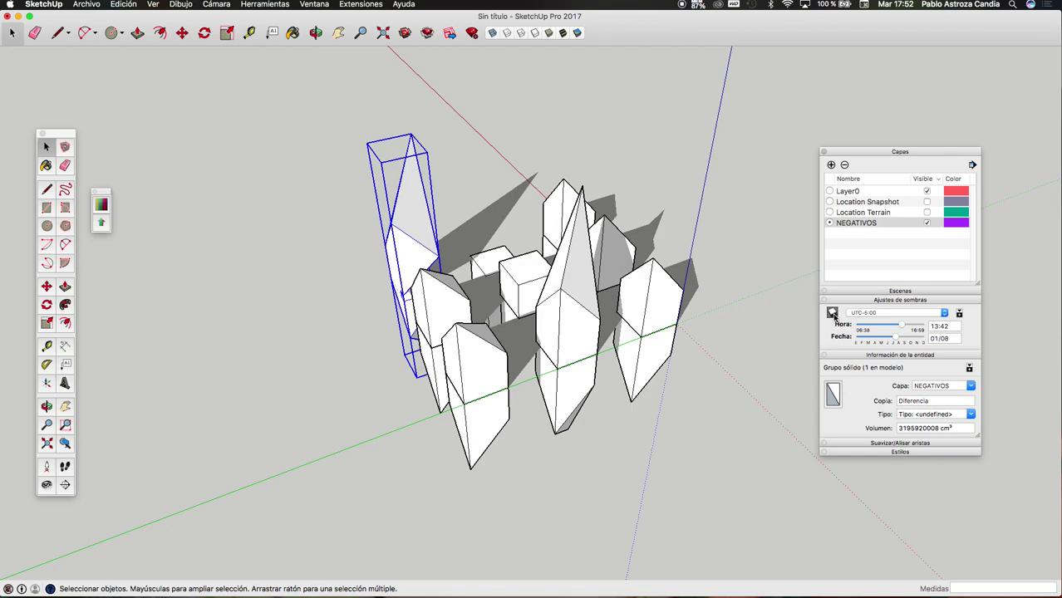
{"action": "mouse_move", "coordinate": [898, 326]}
{"action": "left_mouse_down"}
{"action": "mouse_move", "coordinate": [875, 332]}
{"action": "mouse_move", "coordinate": [886, 330]}
{"action": "left_mouse_up"}
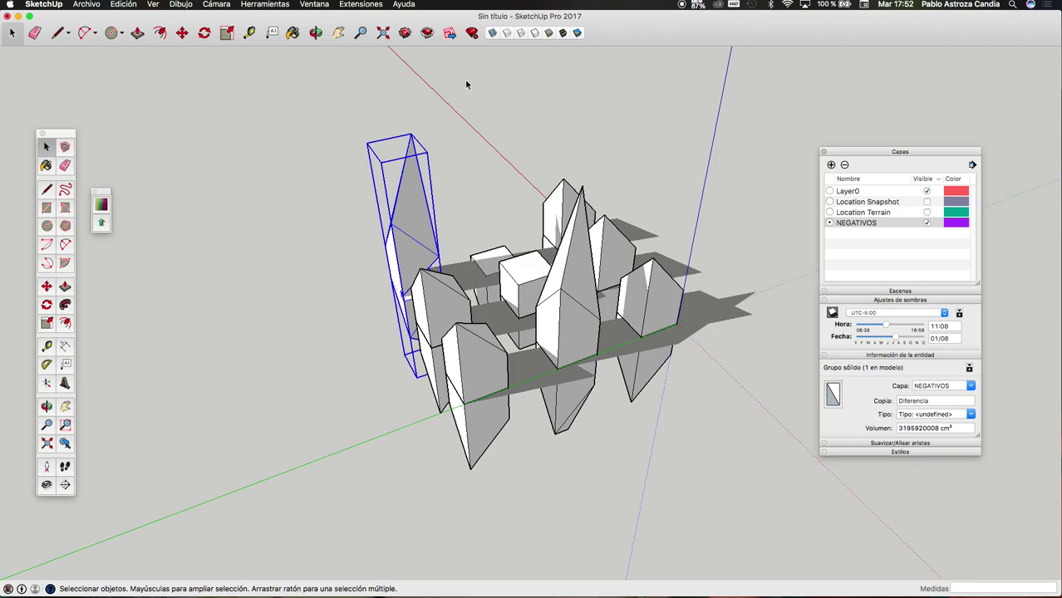
- Orbit to a low frontal view to check the shadows on the cluster
{"action": "left_click", "coordinate": [317, 33]}
{"action": "mouse_move", "coordinate": [378, 102]}
{"action": "left_mouse_down"}
{"action": "mouse_move", "coordinate": [498, 153]}
{"action": "mouse_move", "coordinate": [437, 42]}
{"action": "mouse_move", "coordinate": [367, 295]}
{"action": "left_mouse_up"}
{"action": "mouse_move", "coordinate": [593, 444]}
{"action": "left_mouse_down"}
{"action": "mouse_move", "coordinate": [688, 301]}
{"action": "mouse_move", "coordinate": [458, 372]}
{"action": "left_mouse_up"}
{"action": "mouse_move", "coordinate": [588, 405]}
{"action": "left_mouse_down"}
{"action": "mouse_move", "coordinate": [622, 293]}
{"action": "mouse_move", "coordinate": [564, 386]}
{"action": "left_mouse_up"}
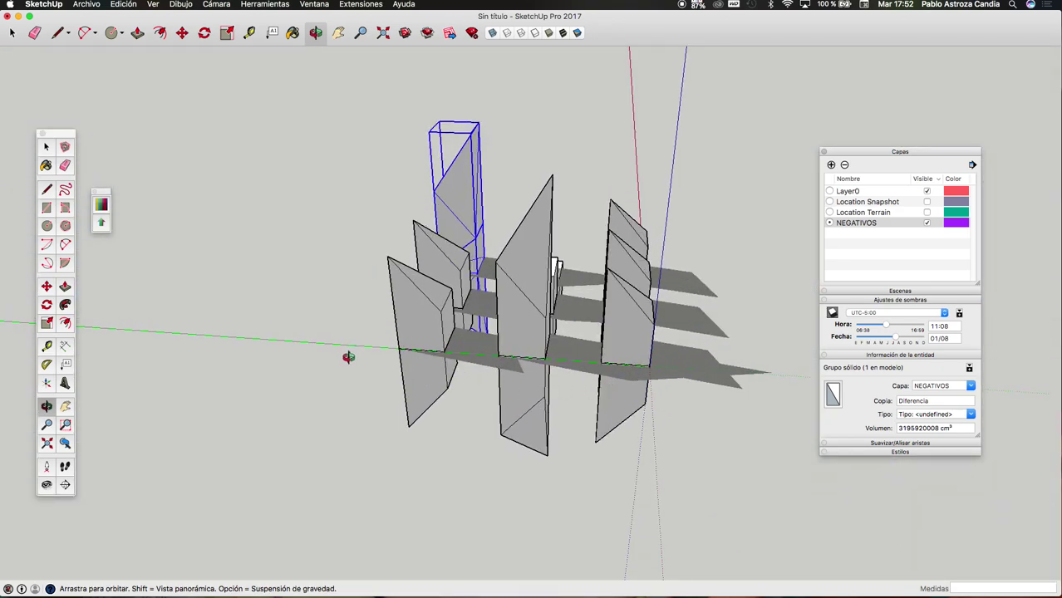
{"action": "mouse_move", "coordinate": [735, 399]}
{"action": "left_mouse_down"}
{"action": "mouse_move", "coordinate": [505, 308]}
{"action": "mouse_move", "coordinate": [503, 337]}
{"action": "left_mouse_up"}
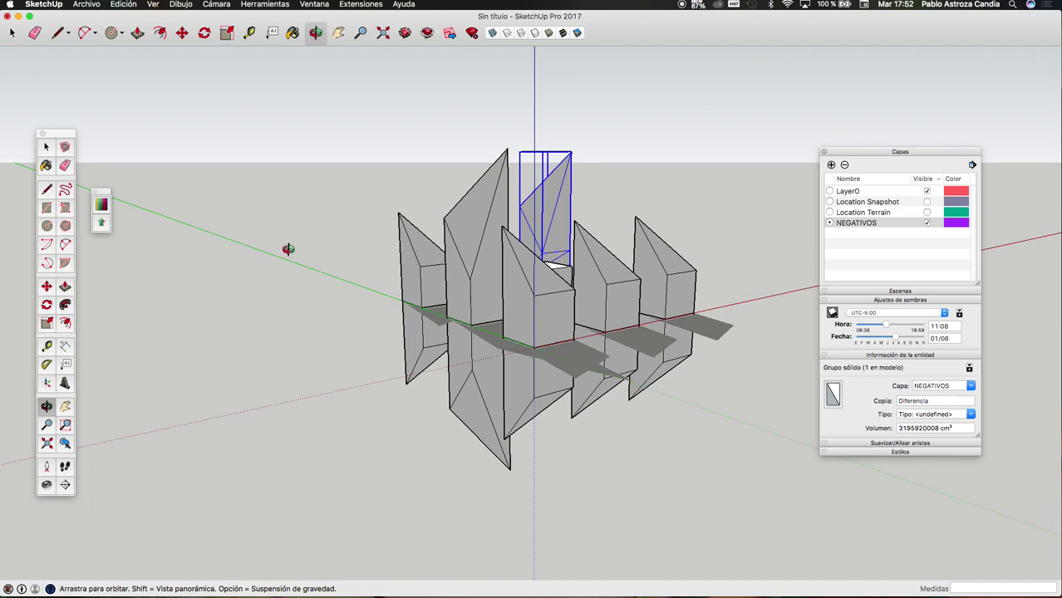
{"action": "mouse_move", "coordinate": [568, 361]}
{"action": "left_mouse_down"}
{"action": "mouse_move", "coordinate": [433, 307]}
{"action": "mouse_move", "coordinate": [575, 391]}
{"action": "left_mouse_up"}
{"action": "key", "text": "space"}
- Select all the building groups and start a Move from a base point
{"action": "left_click_drag", "start_coordinate": [324, 135], "coordinate": [727, 499]}
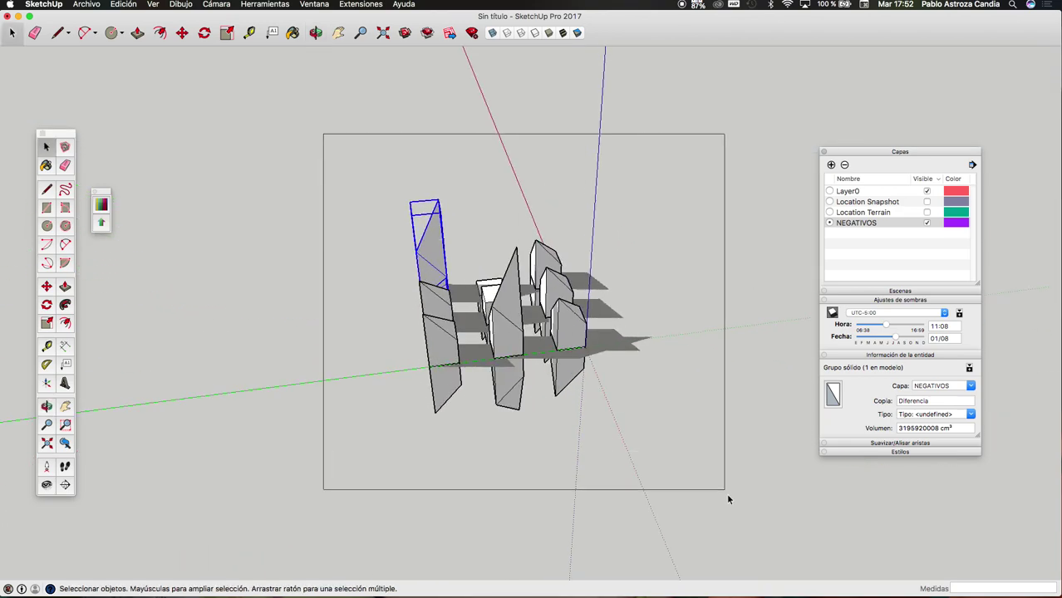
{"action": "scroll", "coordinate": [527, 428], "scroll_direction": "up", "scroll_amount": 5}
{"action": "key", "text": "m"}
{"action": "left_click", "coordinate": [514, 408]}
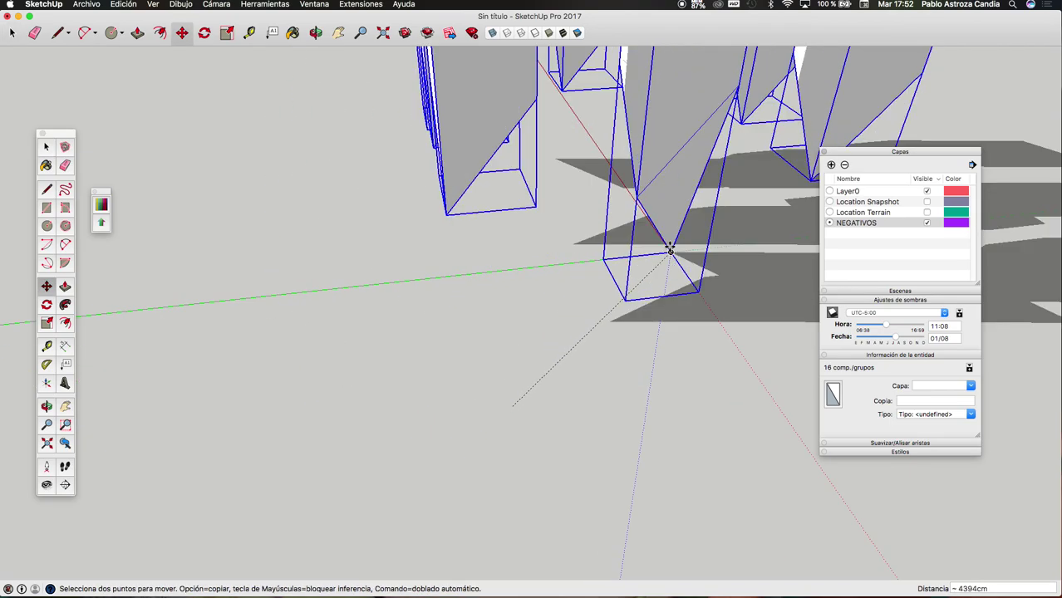
{"action": "scroll", "coordinate": [592, 264], "scroll_direction": "down", "scroll_amount": 3}
{"action": "scroll", "coordinate": [517, 267], "scroll_direction": "down", "scroll_amount": 3}
{"action": "key", "text": "space"}
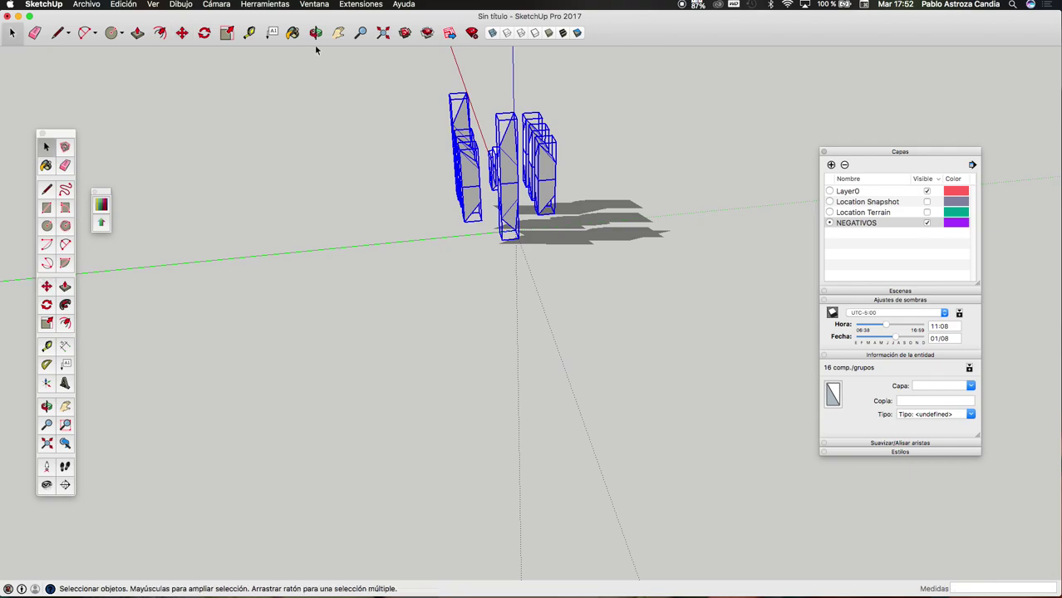
- Clear the selection and orbit to an elevated three-quarter view showing the long shadows
{"action": "left_click", "coordinate": [316, 34]}
{"action": "mouse_move", "coordinate": [635, 209]}
{"action": "left_mouse_down"}
{"action": "mouse_move", "coordinate": [311, 185]}
{"action": "mouse_move", "coordinate": [659, 198]}
{"action": "mouse_move", "coordinate": [491, 267]}
{"action": "mouse_move", "coordinate": [315, 320]}
{"action": "left_mouse_up"}
{"action": "key", "text": "space"}
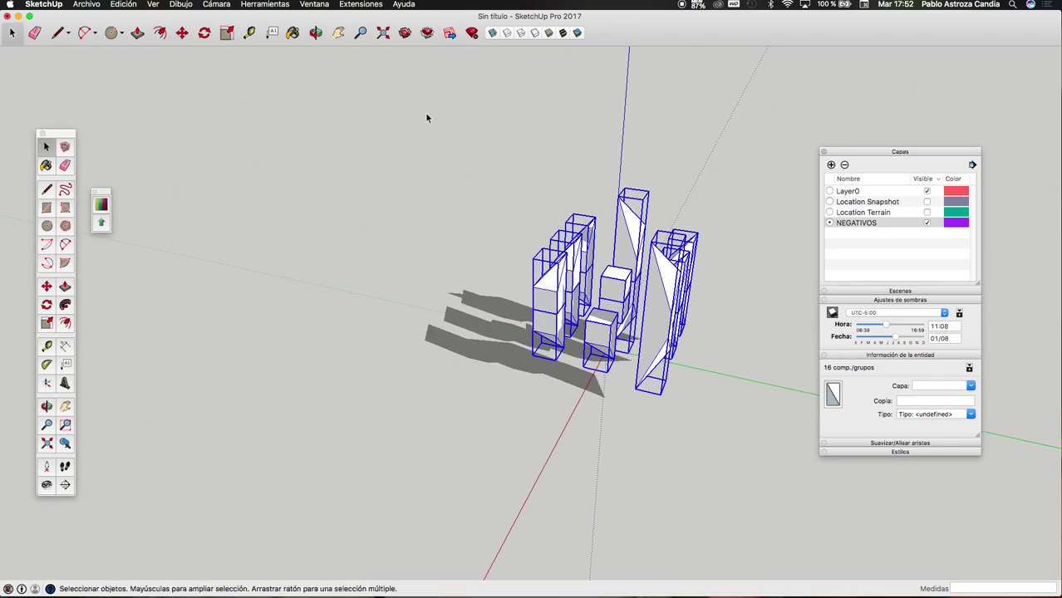
{"action": "left_click", "coordinate": [454, 98]}
{"action": "scroll", "coordinate": [554, 310], "scroll_direction": "up", "scroll_amount": 3}
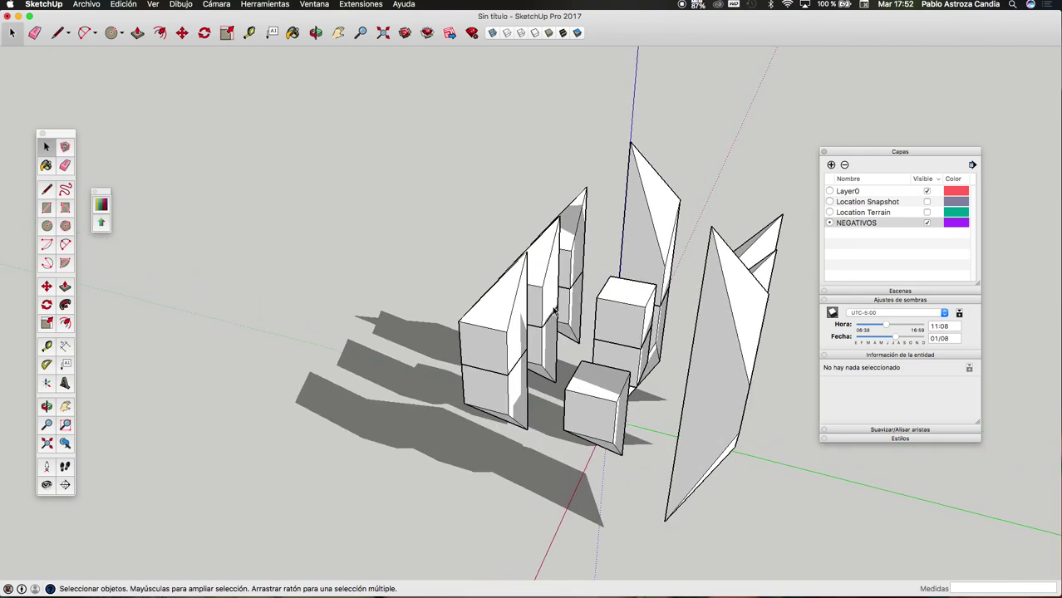
{"action": "left_click", "coordinate": [318, 33]}
{"action": "mouse_move", "coordinate": [574, 197]}
{"action": "left_mouse_down"}
{"action": "mouse_move", "coordinate": [333, 207]}
{"action": "mouse_move", "coordinate": [308, 368]}
{"action": "mouse_move", "coordinate": [456, 388]}
{"action": "left_mouse_up"}
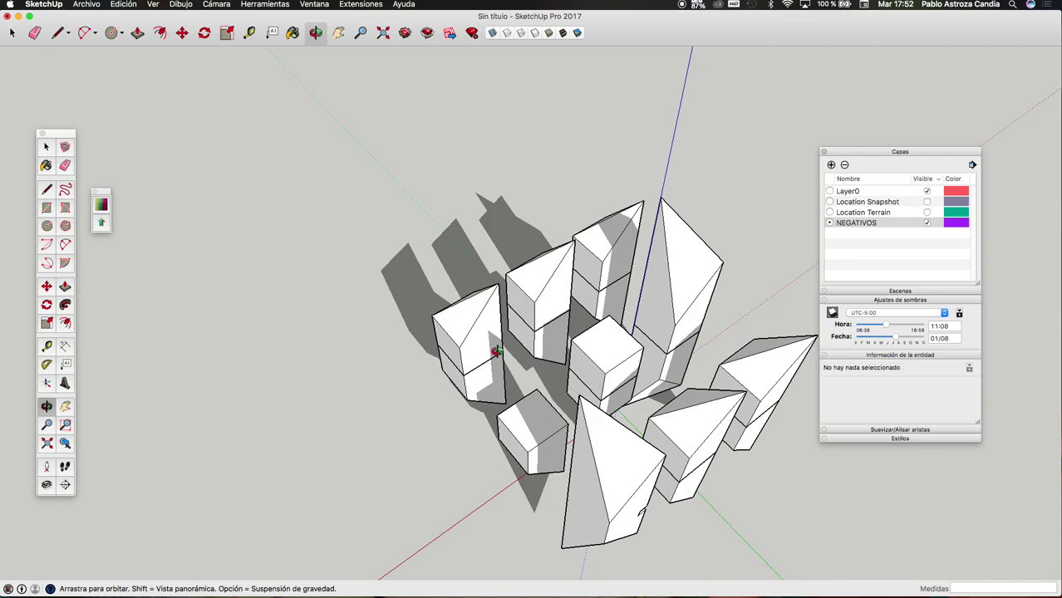
{"action": "mouse_move", "coordinate": [481, 449]}
{"action": "left_mouse_down"}
{"action": "mouse_move", "coordinate": [819, 401]}
{"action": "mouse_move", "coordinate": [748, 397]}
{"action": "left_mouse_up"}
{"action": "left_click_drag", "start_coordinate": [762, 342], "coordinate": [229, 367]}
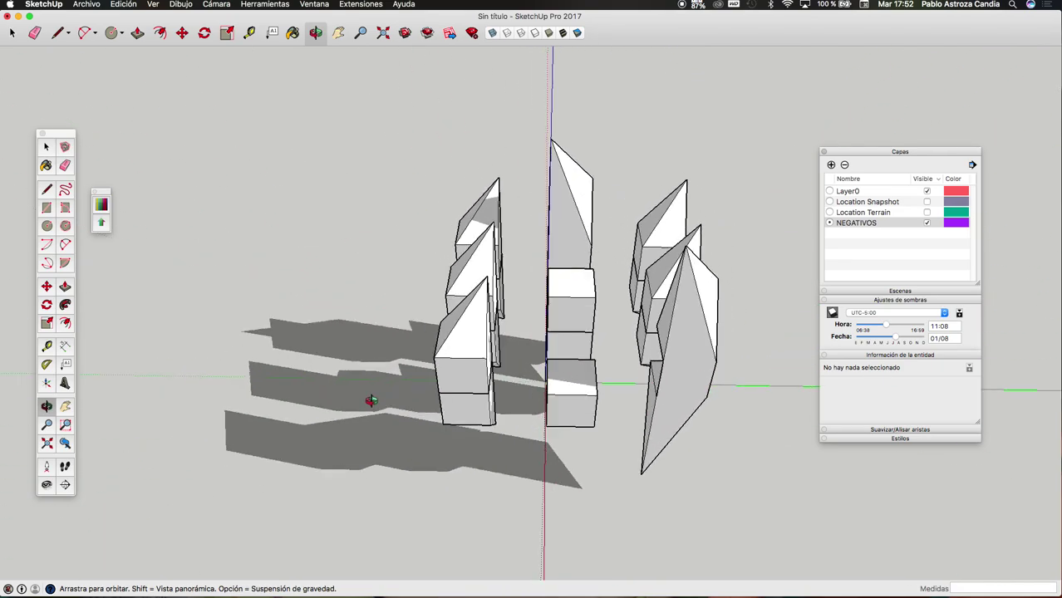
{"action": "left_click", "coordinate": [90, 6]}
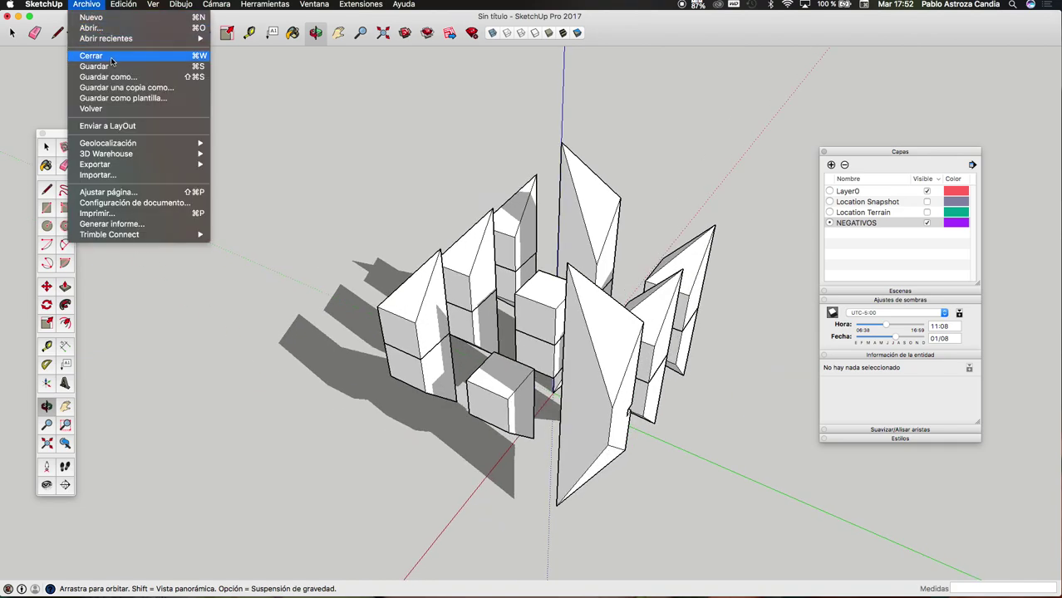
- Set up Guardar como with name TEST in UTEM 2016 > EXPRESIÓN 03 > EXPRESIÓN 03 2017B, and list the format versions
{"action": "left_click", "coordinate": [114, 78]}
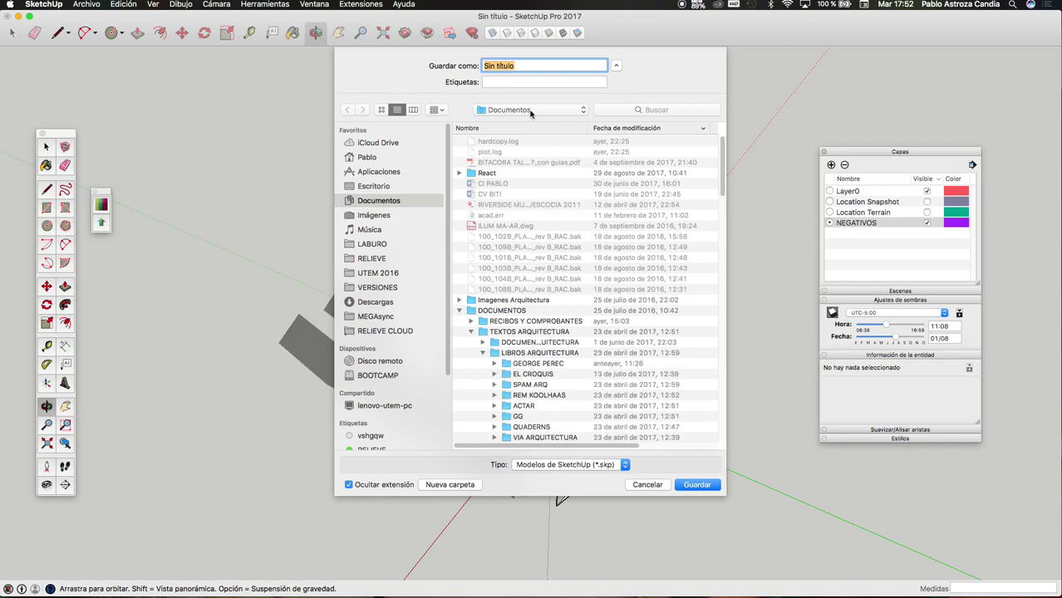
{"action": "left_click", "coordinate": [532, 110]}
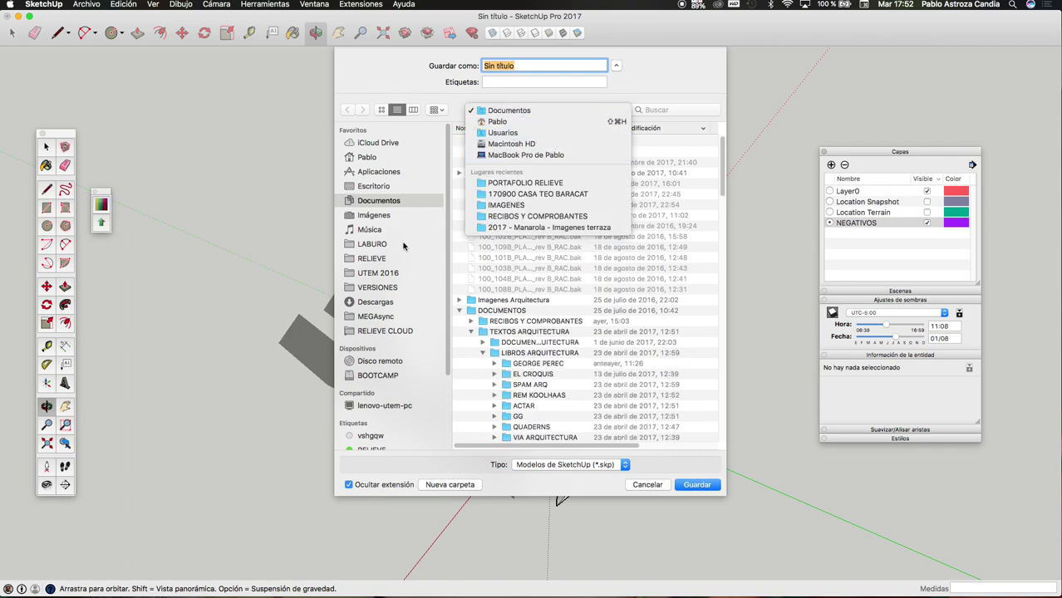
{"action": "left_click", "coordinate": [375, 270]}
{"action": "left_click", "coordinate": [378, 273]}
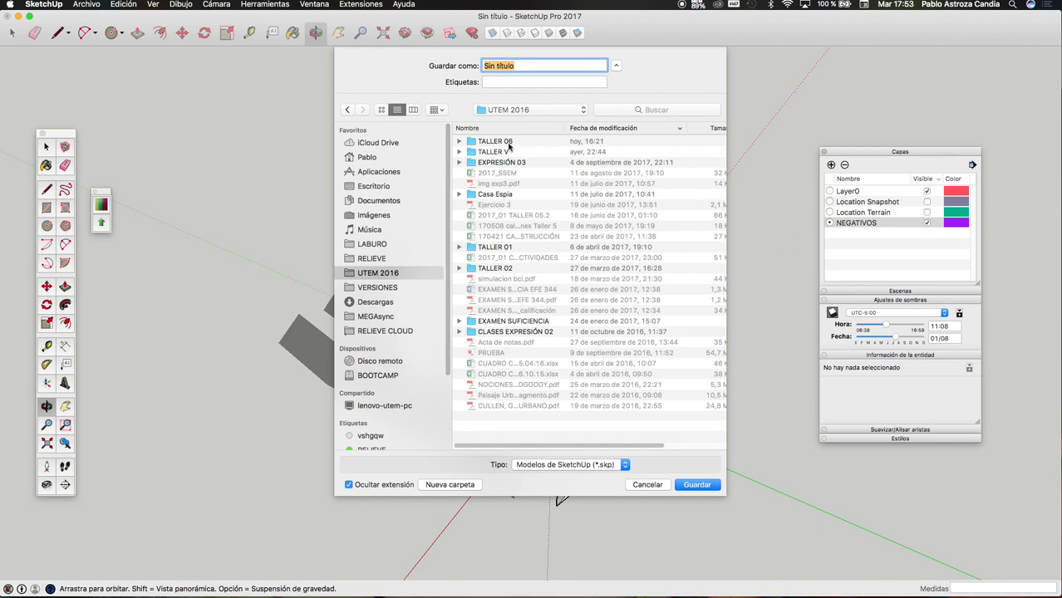
{"action": "double_click", "coordinate": [511, 162]}
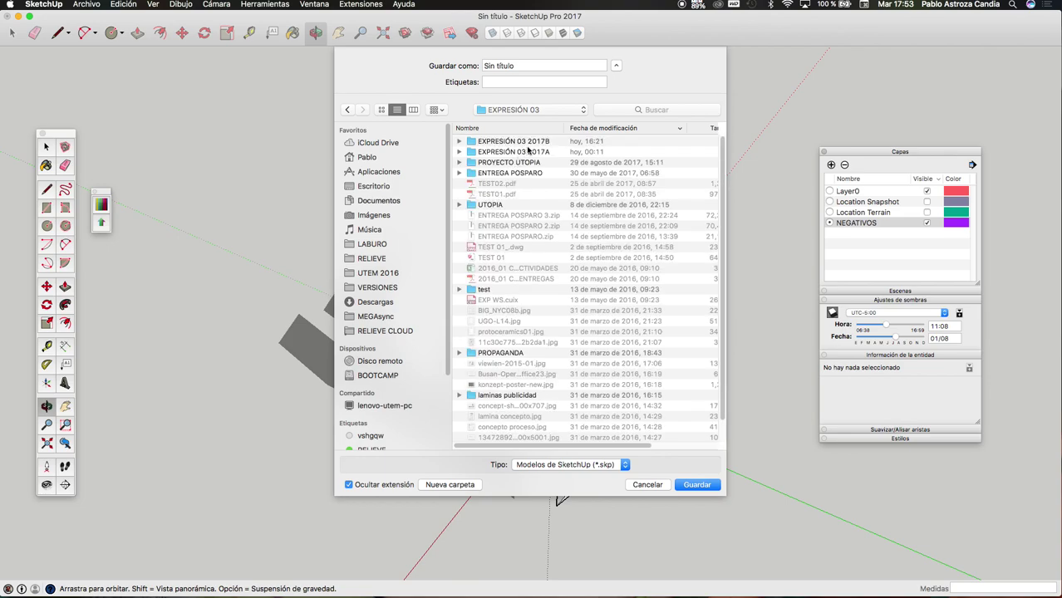
{"action": "double_click", "coordinate": [533, 144]}
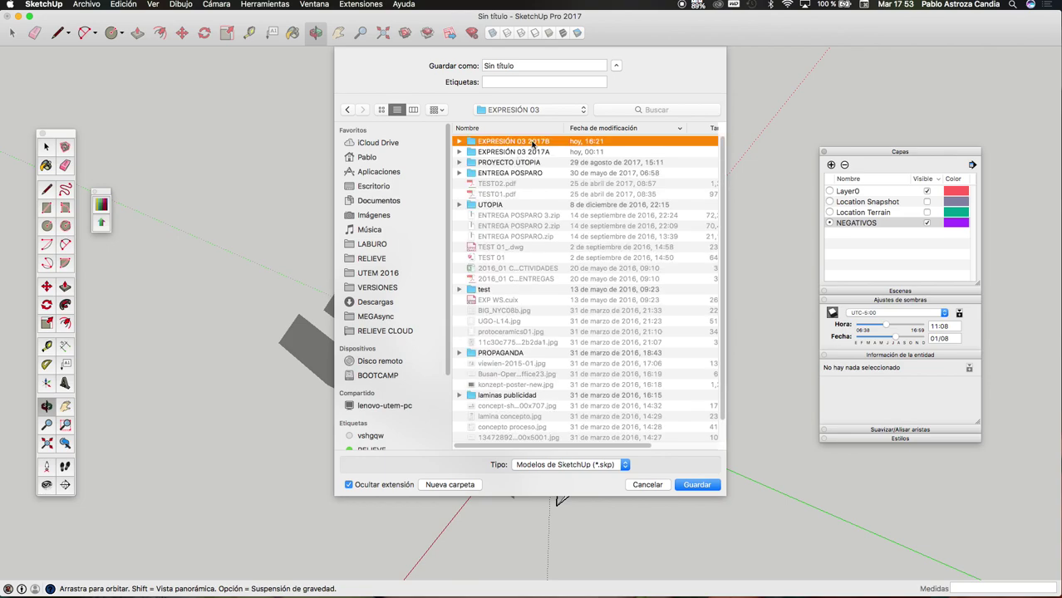
{"action": "triple_click", "coordinate": [524, 66]}
{"action": "type", "text": "TEST"}
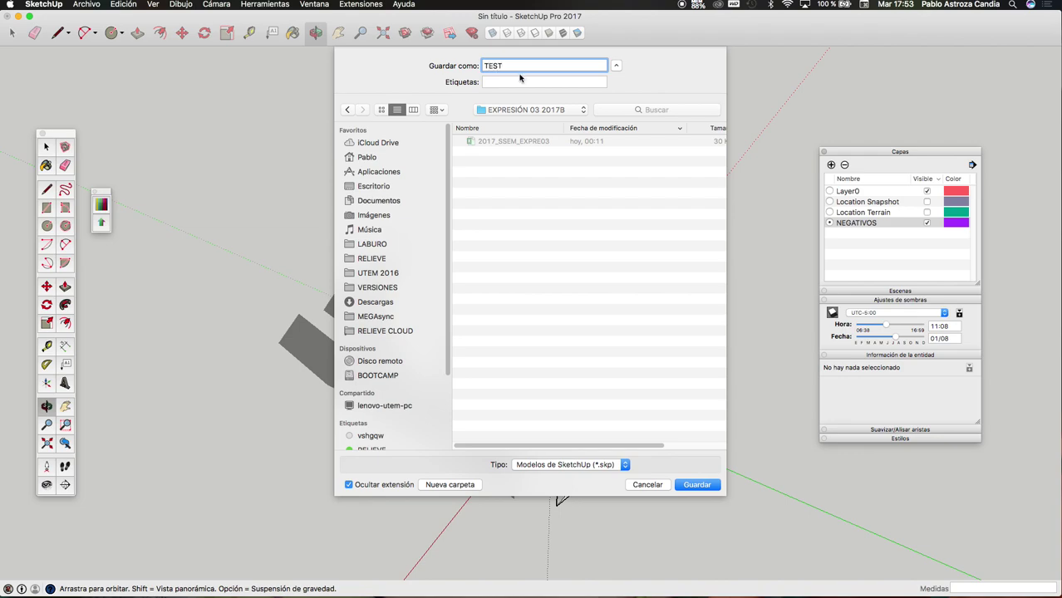
{"action": "left_click", "coordinate": [624, 466]}
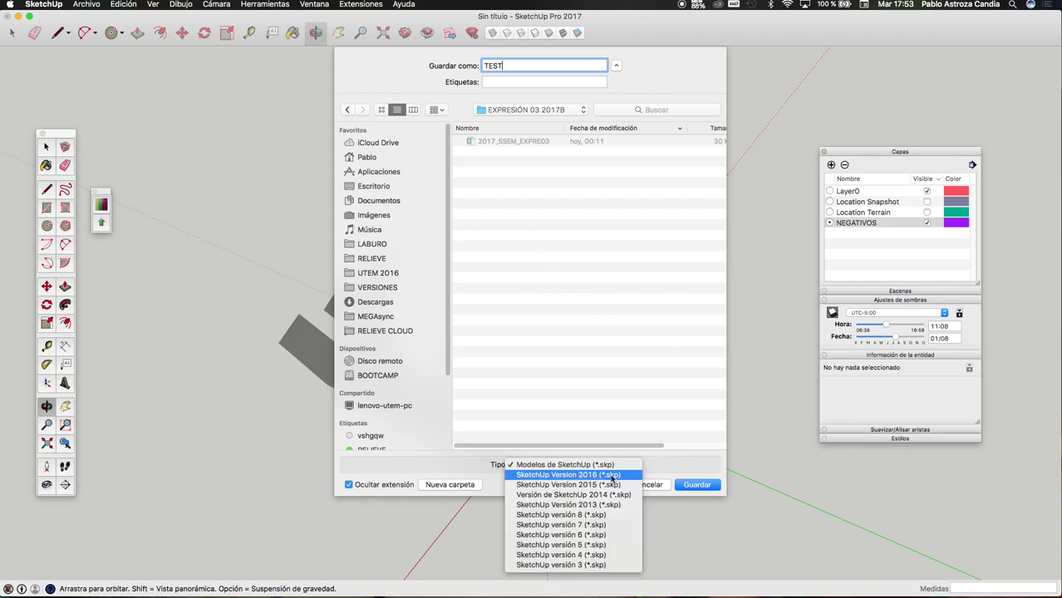
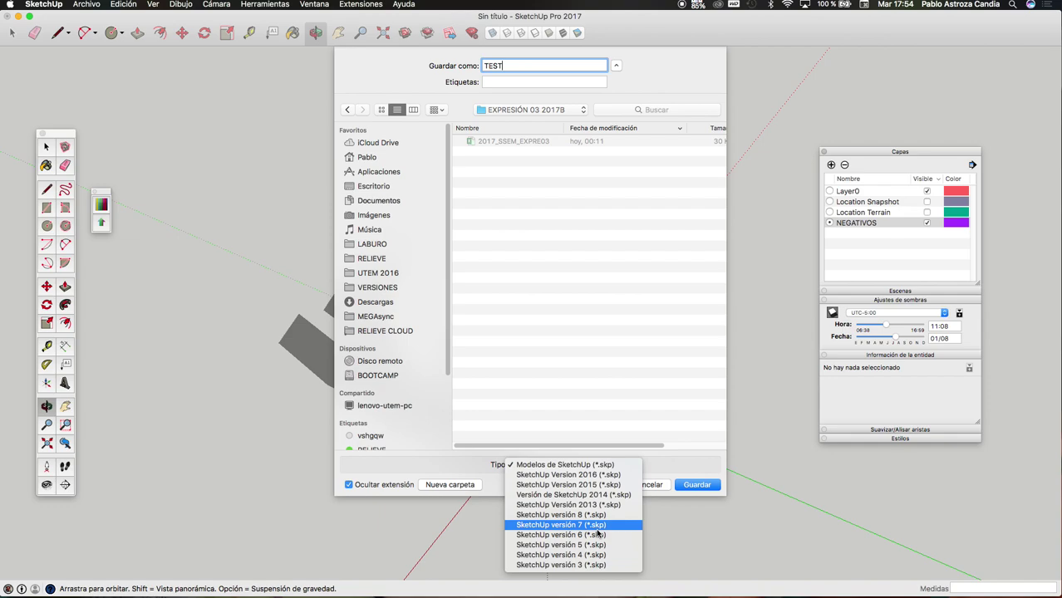
- Keep the Modelos de SketchUp (*.skp) file type and save the model under the name TEST
{"action": "left_click", "coordinate": [707, 467]}
{"action": "left_click", "coordinate": [697, 485]}
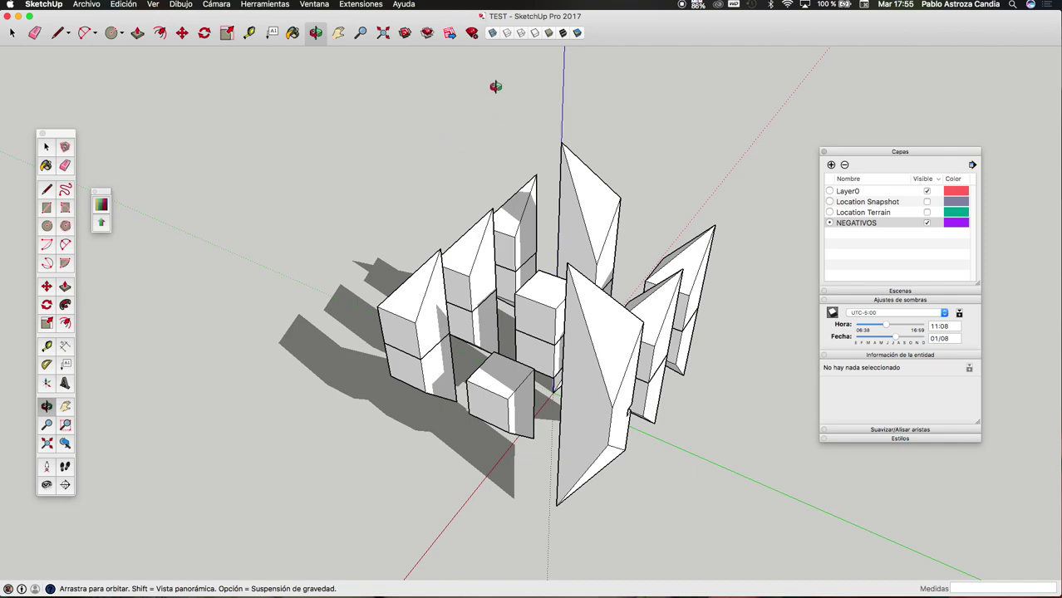
{"action": "left_click", "coordinate": [494, 35]}
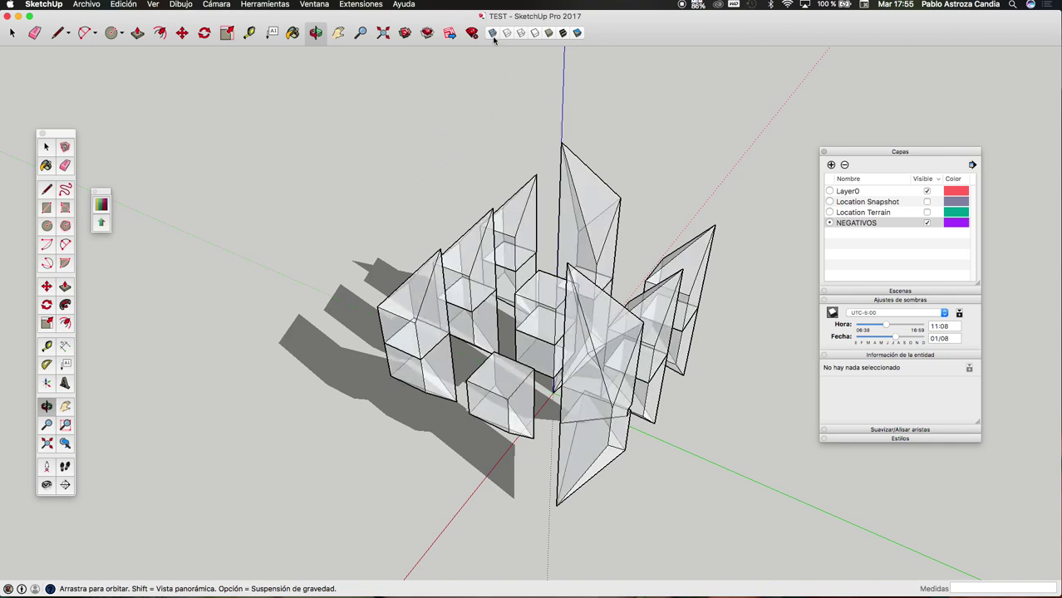
{"action": "mouse_move", "coordinate": [628, 174]}
{"action": "left_mouse_down"}
{"action": "mouse_move", "coordinate": [470, 231]}
{"action": "mouse_move", "coordinate": [228, 230]}
{"action": "mouse_move", "coordinate": [586, 313]}
{"action": "mouse_move", "coordinate": [723, 204]}
{"action": "mouse_move", "coordinate": [719, 302]}
{"action": "mouse_move", "coordinate": [408, 289]}
{"action": "mouse_move", "coordinate": [714, 316]}
{"action": "mouse_move", "coordinate": [371, 332]}
{"action": "mouse_move", "coordinate": [502, 84]}
{"action": "left_mouse_up"}
{"action": "left_click", "coordinate": [507, 35]}
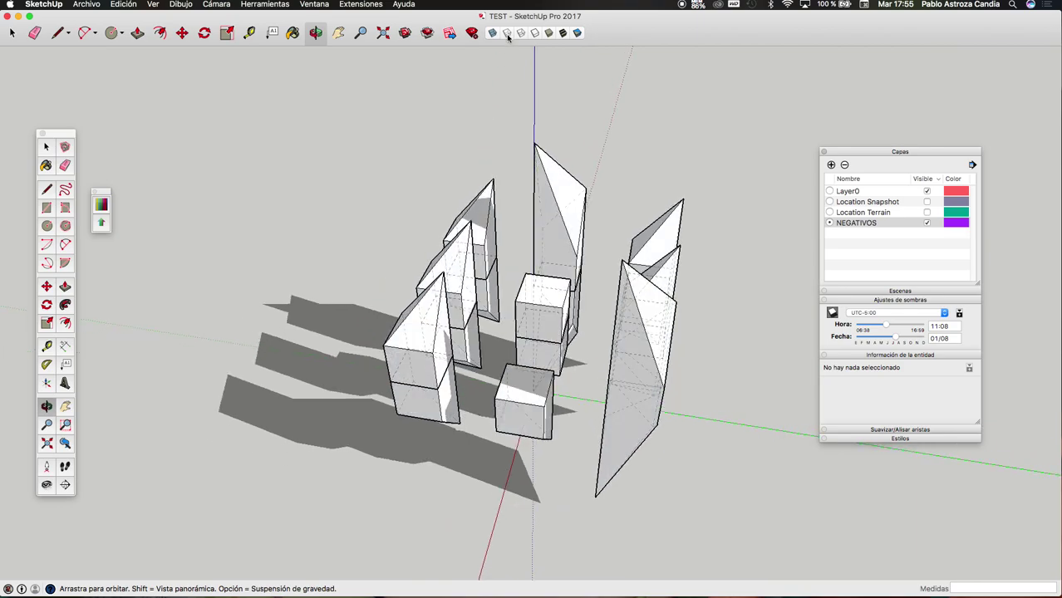
{"action": "mouse_move", "coordinate": [662, 344]}
{"action": "left_mouse_down"}
{"action": "mouse_move", "coordinate": [332, 339]}
{"action": "mouse_move", "coordinate": [510, 388]}
{"action": "mouse_move", "coordinate": [392, 297]}
{"action": "left_mouse_up"}
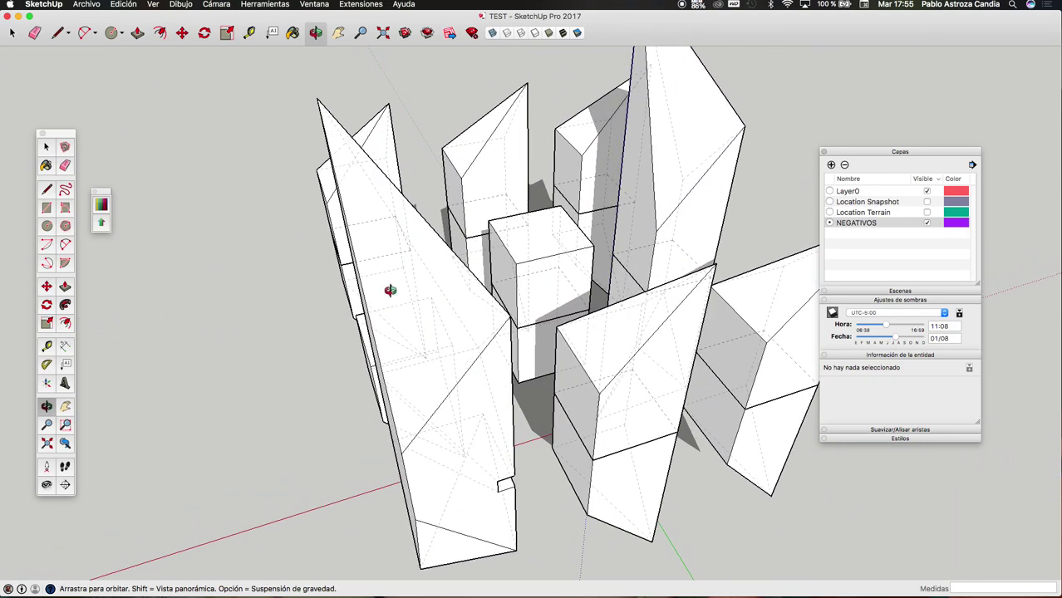
{"action": "mouse_move", "coordinate": [446, 372]}
{"action": "left_mouse_down"}
{"action": "mouse_move", "coordinate": [593, 372]}
{"action": "mouse_move", "coordinate": [588, 391]}
{"action": "mouse_move", "coordinate": [702, 355]}
{"action": "mouse_move", "coordinate": [554, 358]}
{"action": "left_mouse_up"}
{"action": "scroll", "coordinate": [474, 368], "scroll_direction": "down", "scroll_amount": 5}
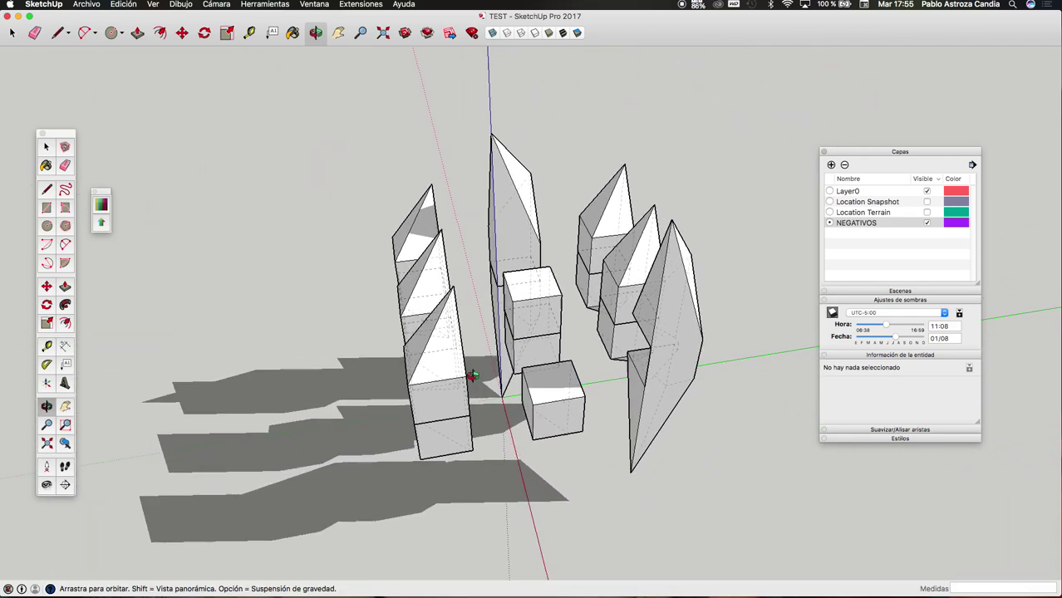
{"action": "left_click_drag", "start_coordinate": [474, 368], "coordinate": [754, 327]}
{"action": "scroll", "coordinate": [536, 359], "scroll_direction": "up", "scroll_amount": 5}
{"action": "mouse_move", "coordinate": [536, 359]}
{"action": "left_mouse_down"}
{"action": "mouse_move", "coordinate": [611, 368]}
{"action": "mouse_move", "coordinate": [361, 356]}
{"action": "mouse_move", "coordinate": [582, 363]}
{"action": "mouse_move", "coordinate": [593, 320]}
{"action": "mouse_move", "coordinate": [652, 308]}
{"action": "left_mouse_up"}
{"action": "scroll", "coordinate": [652, 309], "scroll_direction": "down", "scroll_amount": 5}
{"action": "left_click_drag", "start_coordinate": [621, 356], "coordinate": [609, 345]}
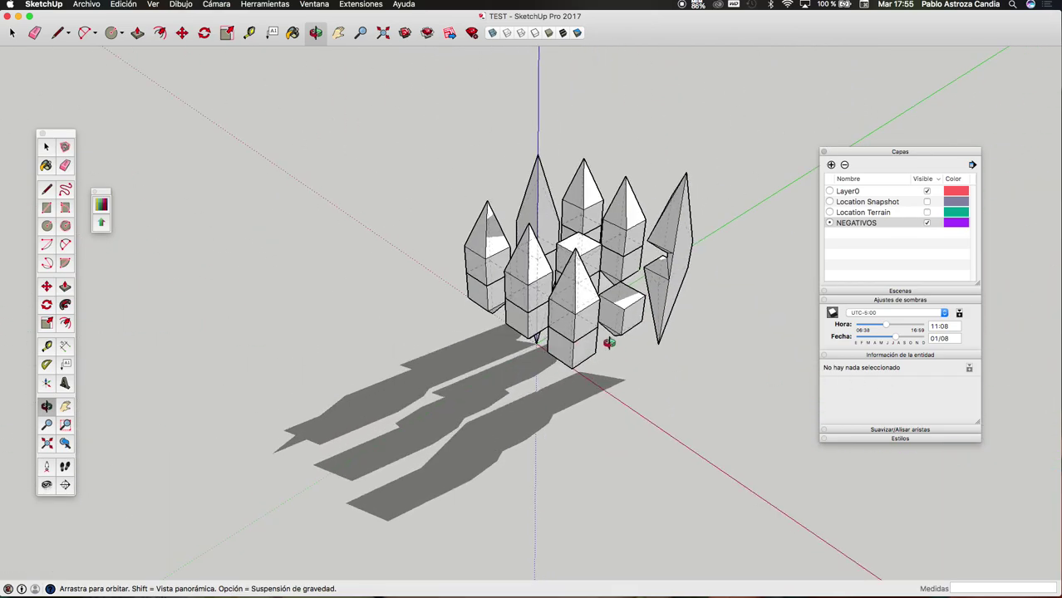
{"action": "key", "text": "space"}
{"action": "scroll", "coordinate": [566, 345], "scroll_direction": "up", "scroll_amount": 5}
- Unite the stacked upper and lower solids of the front tower and the next tower with Sólidos > Unir
{"action": "left_click", "coordinate": [563, 345]}
{"action": "left_click", "coordinate": [563, 345], "text": "shift"}
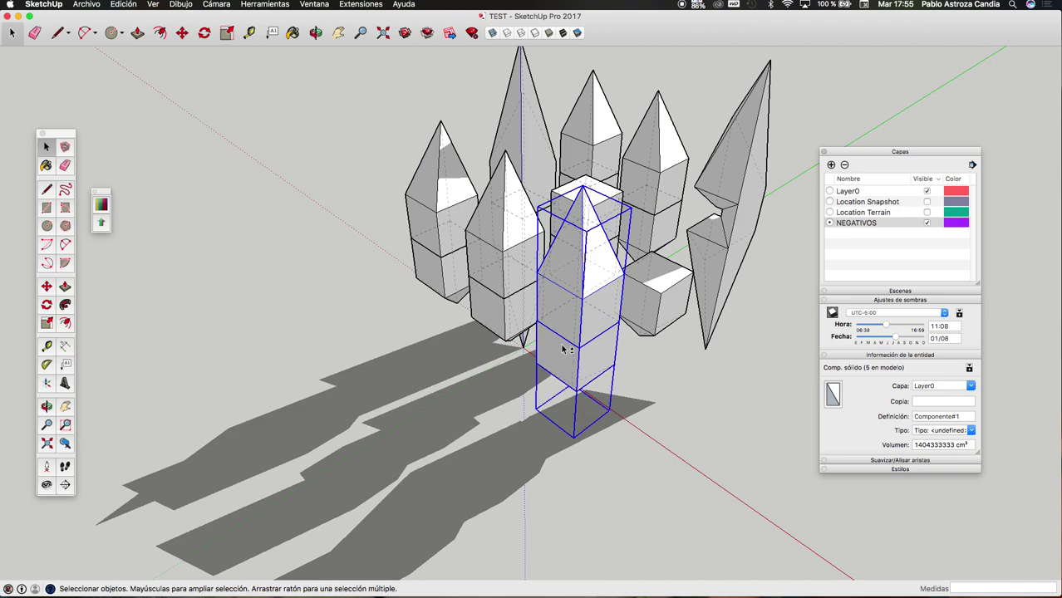
{"action": "right_click", "coordinate": [561, 344]}
{"action": "mouse_move", "coordinate": [586, 472]}
{"action": "left_click", "coordinate": [713, 482]}
{"action": "left_click", "coordinate": [496, 264]}
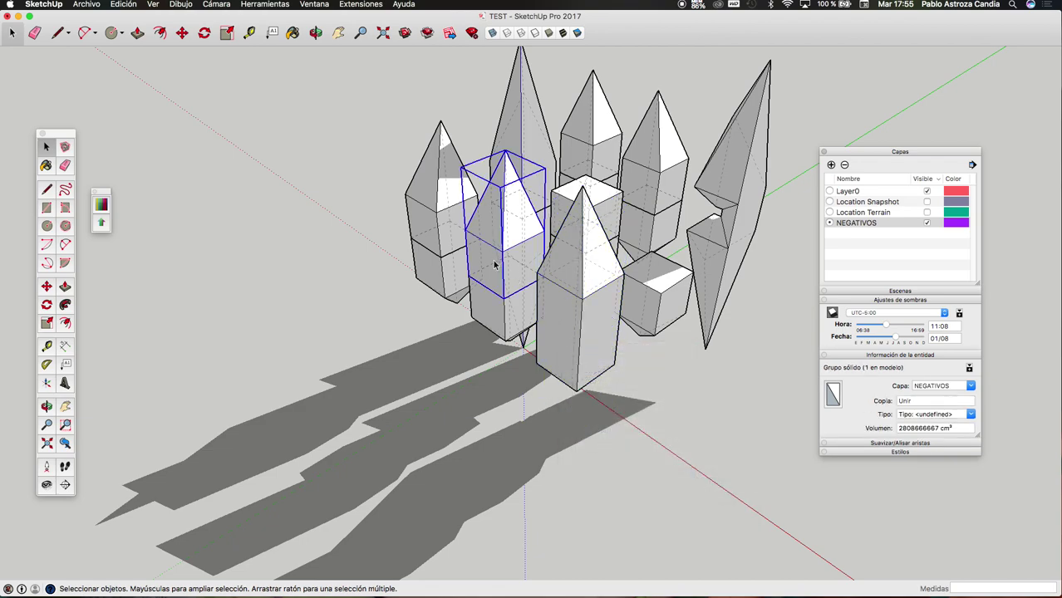
{"action": "left_click", "coordinate": [496, 301]}
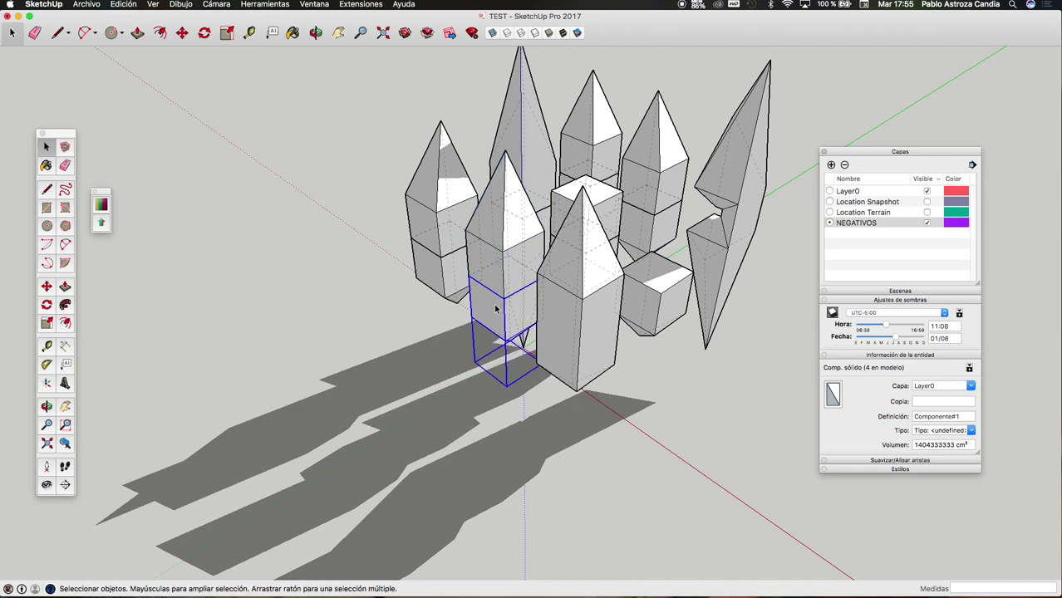
{"action": "right_click", "coordinate": [496, 300]}
{"action": "left_click", "coordinate": [495, 281]}
{"action": "left_click", "coordinate": [496, 276], "text": "shift"}
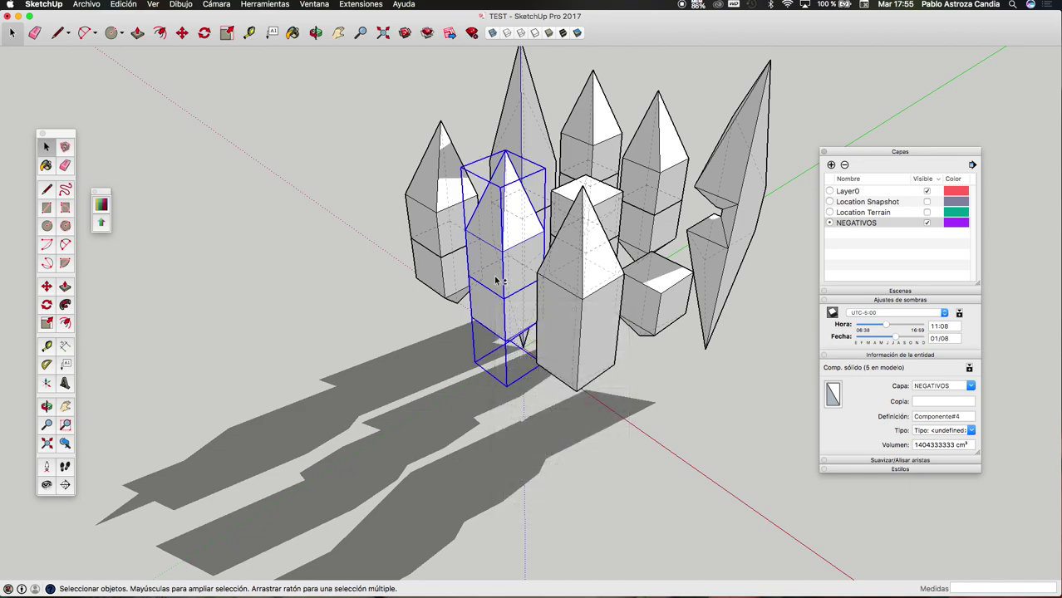
{"action": "right_click", "coordinate": [495, 276]}
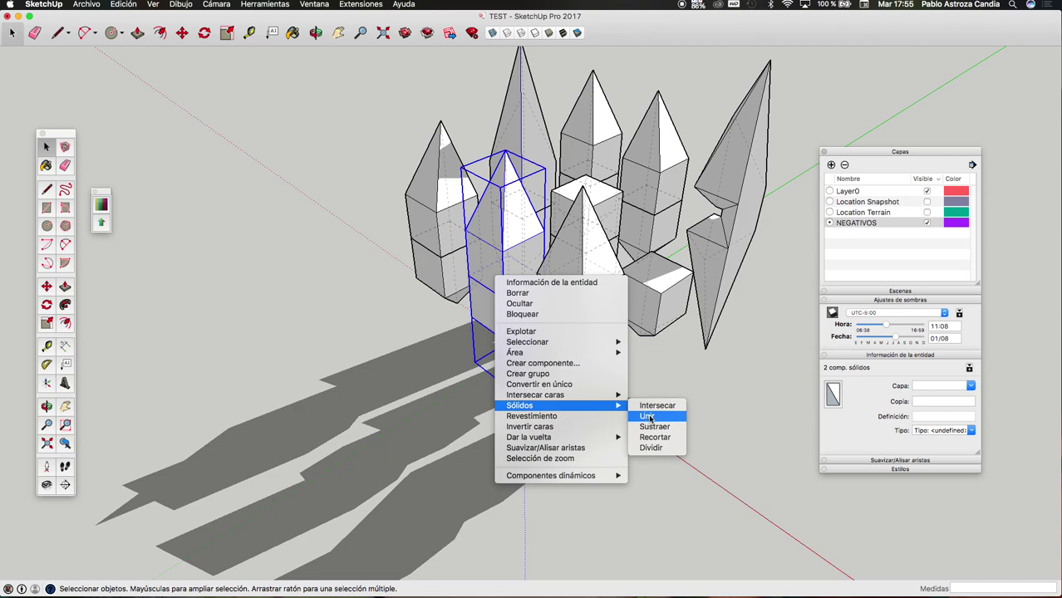
{"action": "left_click", "coordinate": [654, 416]}
- Unite the left tower's two solids, then orbit behind and join the middle cube into the selected solids
{"action": "left_click", "coordinate": [423, 234]}
{"action": "left_click", "coordinate": [428, 258], "text": "shift"}
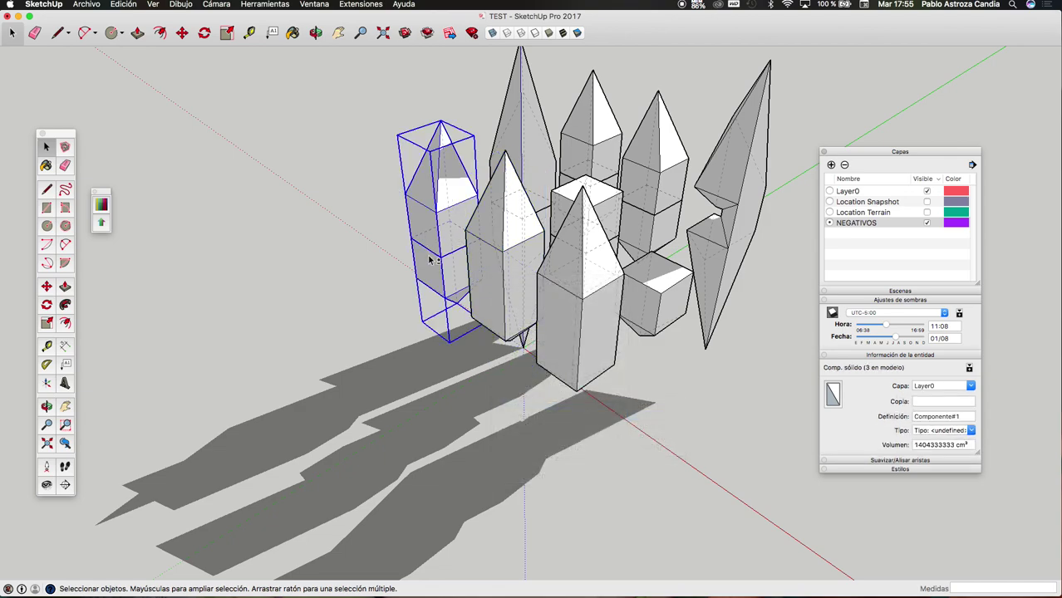
{"action": "right_click", "coordinate": [429, 254]}
{"action": "mouse_move", "coordinate": [455, 383]}
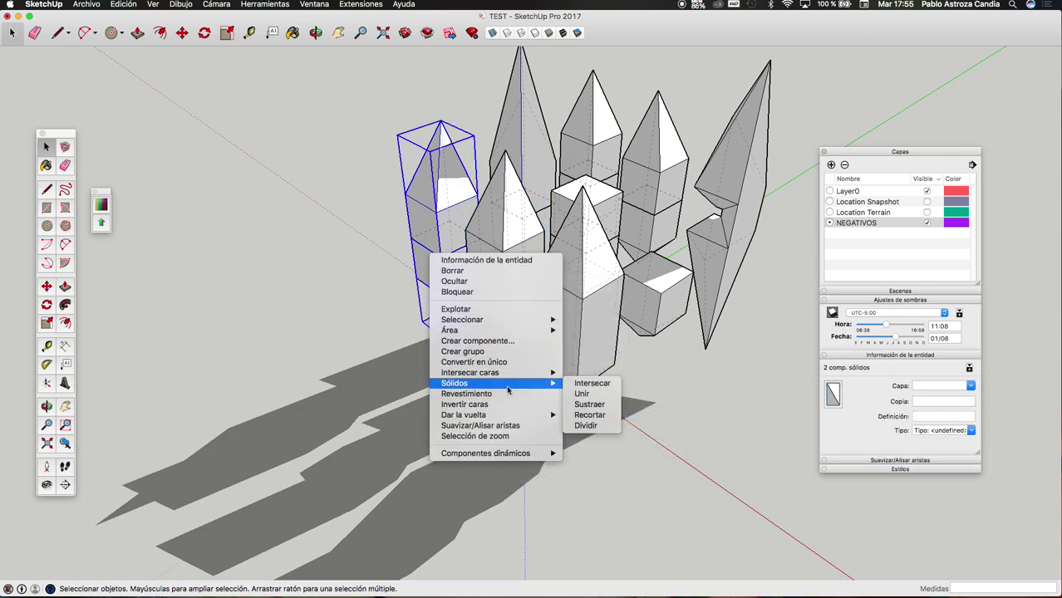
{"action": "left_click", "coordinate": [580, 394]}
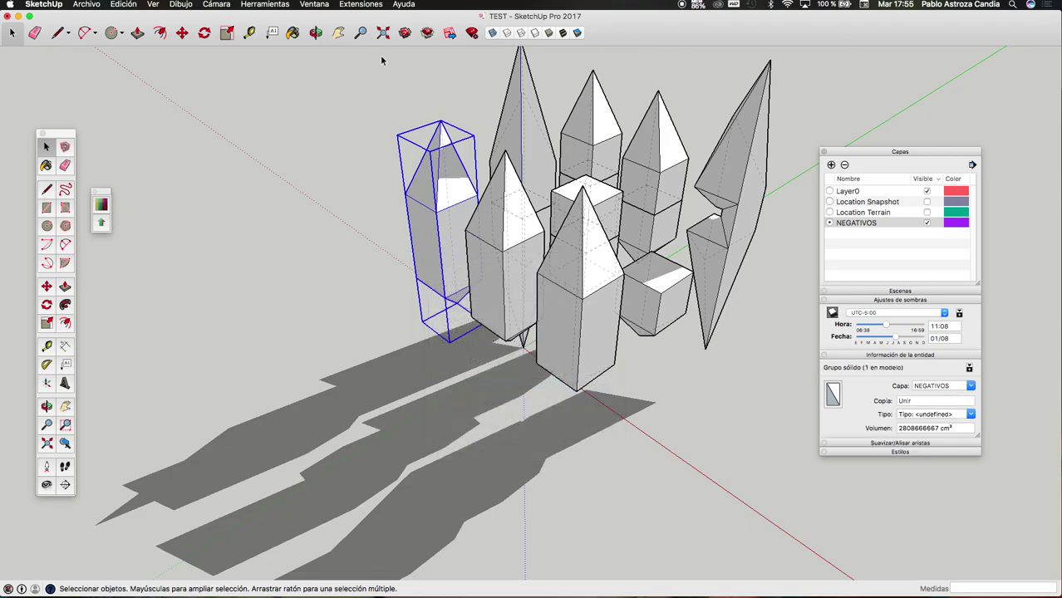
{"action": "left_click", "coordinate": [317, 33]}
{"action": "mouse_move", "coordinate": [550, 186]}
{"action": "left_mouse_down"}
{"action": "mouse_move", "coordinate": [280, 202]}
{"action": "mouse_move", "coordinate": [429, 231]}
{"action": "left_mouse_up"}
{"action": "key", "text": "space"}
{"action": "left_click", "coordinate": [604, 265], "text": "shift"}
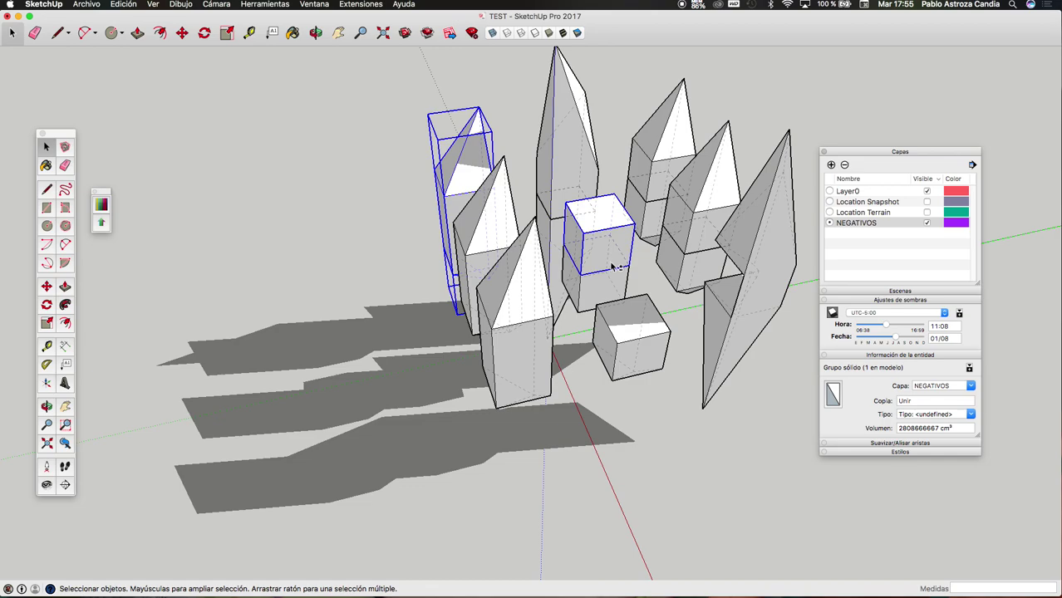
{"action": "right_click", "coordinate": [609, 265]}
{"action": "mouse_move", "coordinate": [633, 378]}
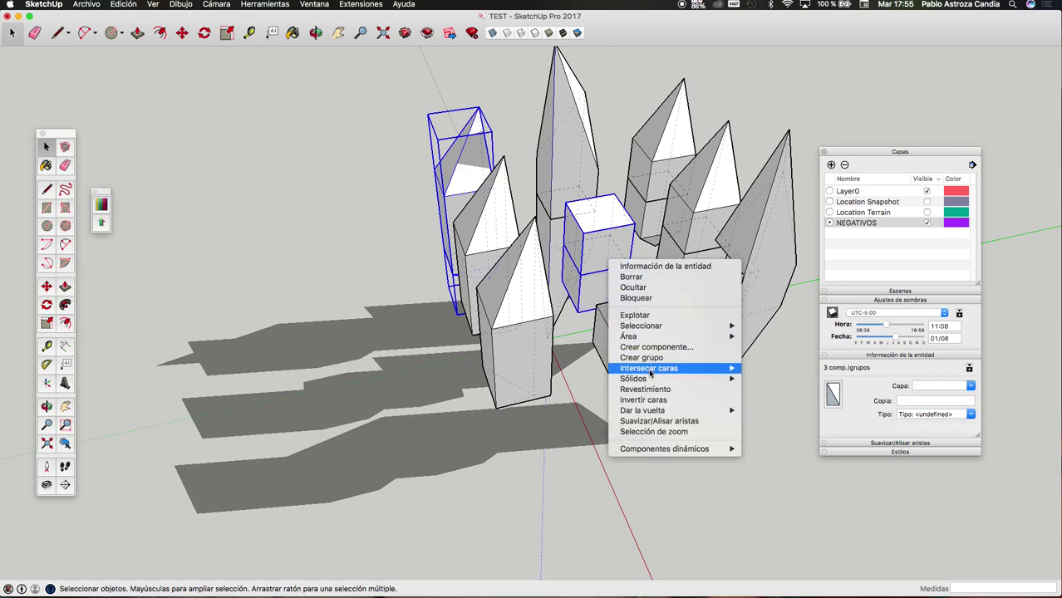
{"action": "left_click", "coordinate": [761, 392]}
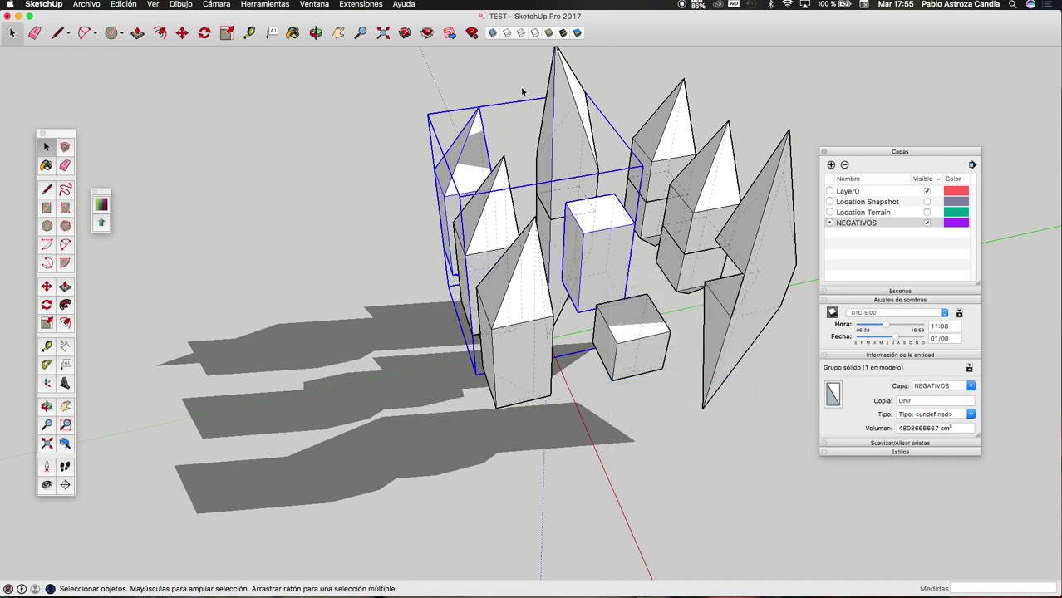
- Orbit to the other side and unite the spire's upper and lower solids
{"action": "key", "text": "o"}
{"action": "mouse_move", "coordinate": [652, 225]}
{"action": "left_mouse_down"}
{"action": "mouse_move", "coordinate": [424, 274]}
{"action": "mouse_move", "coordinate": [402, 254]}
{"action": "left_mouse_up"}
{"action": "left_click_drag", "start_coordinate": [573, 302], "coordinate": [407, 238]}
{"action": "left_click_drag", "start_coordinate": [452, 276], "coordinate": [467, 300]}
{"action": "key", "text": "space"}
{"action": "left_click", "coordinate": [587, 332]}
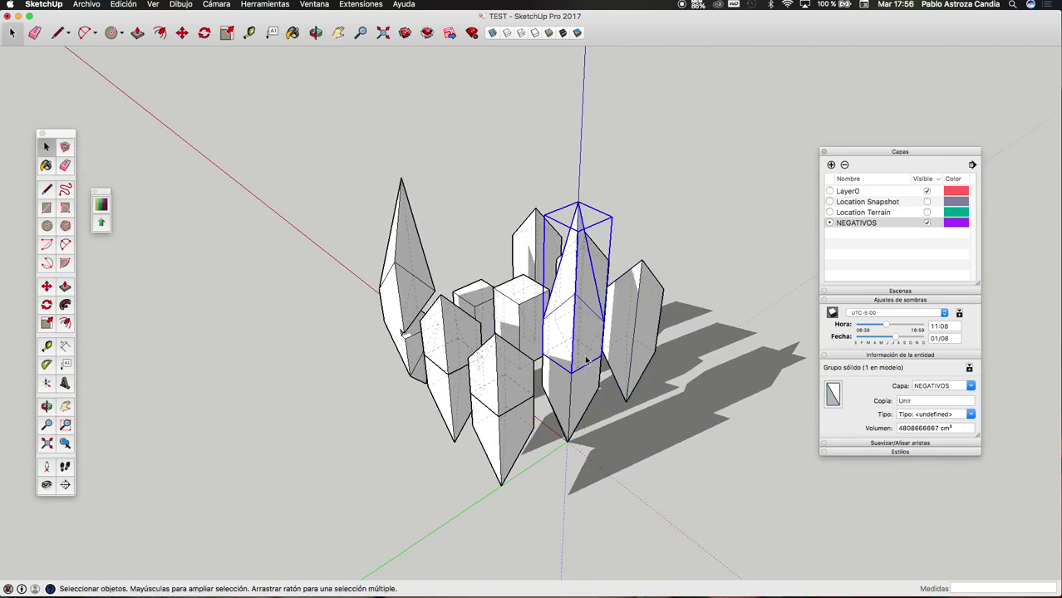
{"action": "left_click", "coordinate": [586, 382], "text": "shift"}
{"action": "right_click", "coordinate": [584, 378]}
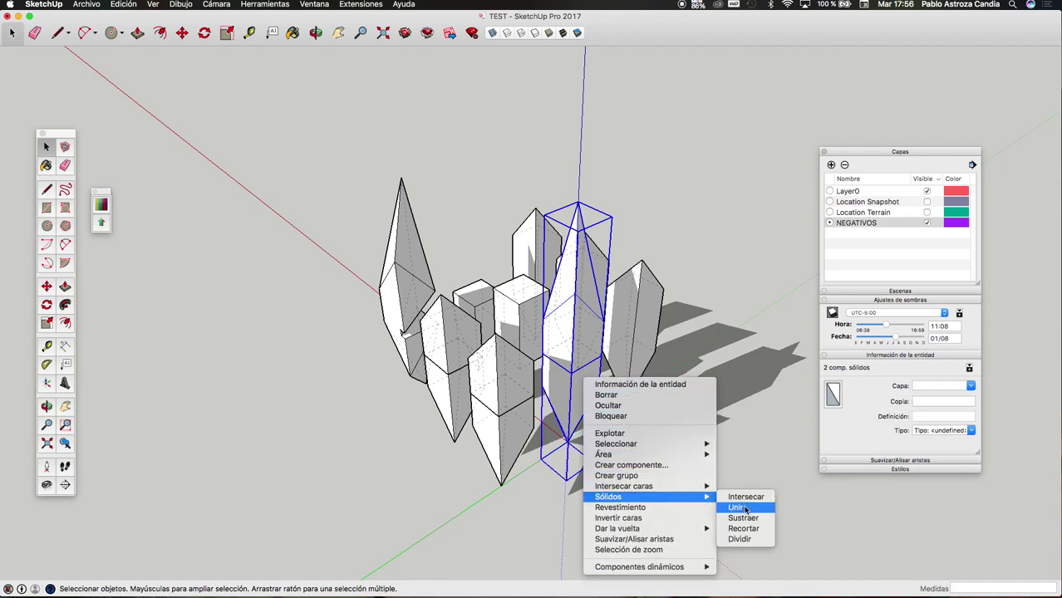
{"action": "mouse_move", "coordinate": [631, 497]}
{"action": "left_click", "coordinate": [746, 508]}
- Unite the remaining front and left towers' stacked solids into single solids
{"action": "left_click", "coordinate": [510, 392]}
{"action": "left_click", "coordinate": [516, 434], "text": "shift"}
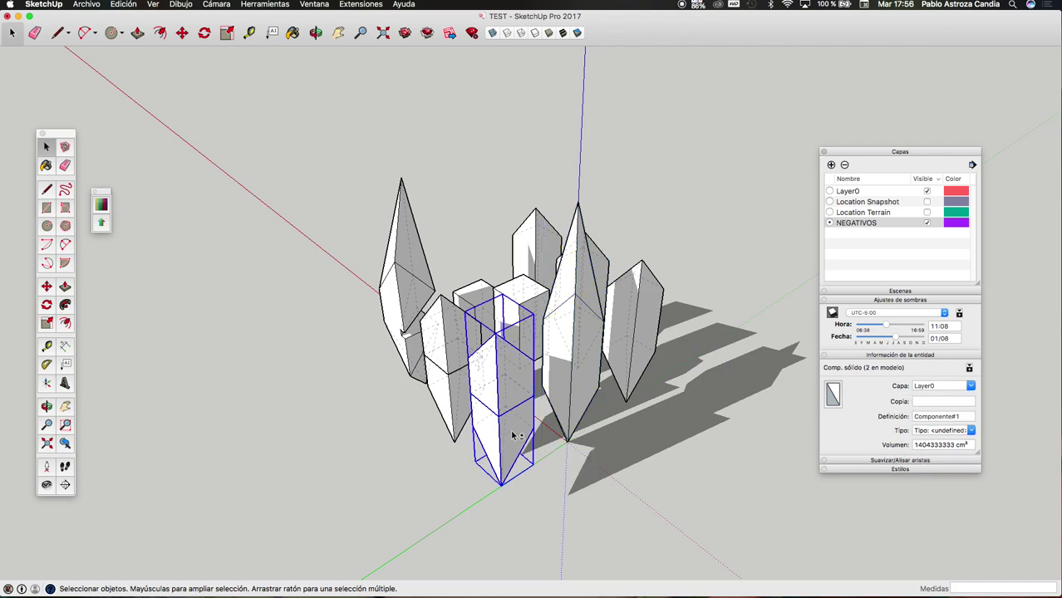
{"action": "right_click", "coordinate": [515, 433]}
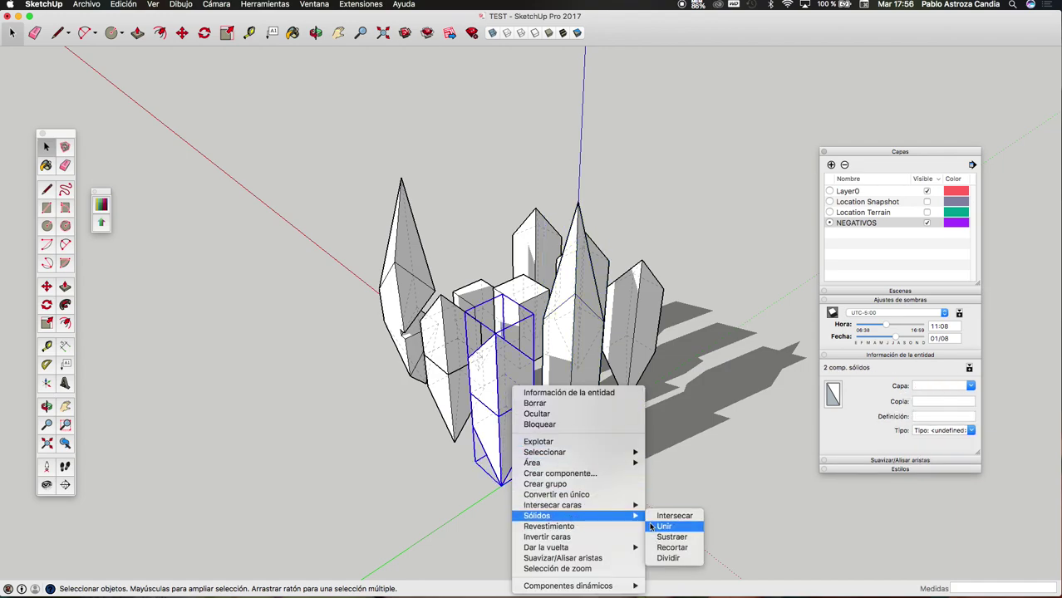
{"action": "mouse_move", "coordinate": [565, 516]}
{"action": "left_click", "coordinate": [656, 526]}
{"action": "left_click", "coordinate": [455, 370]}
{"action": "left_click", "coordinate": [457, 378], "text": "shift"}
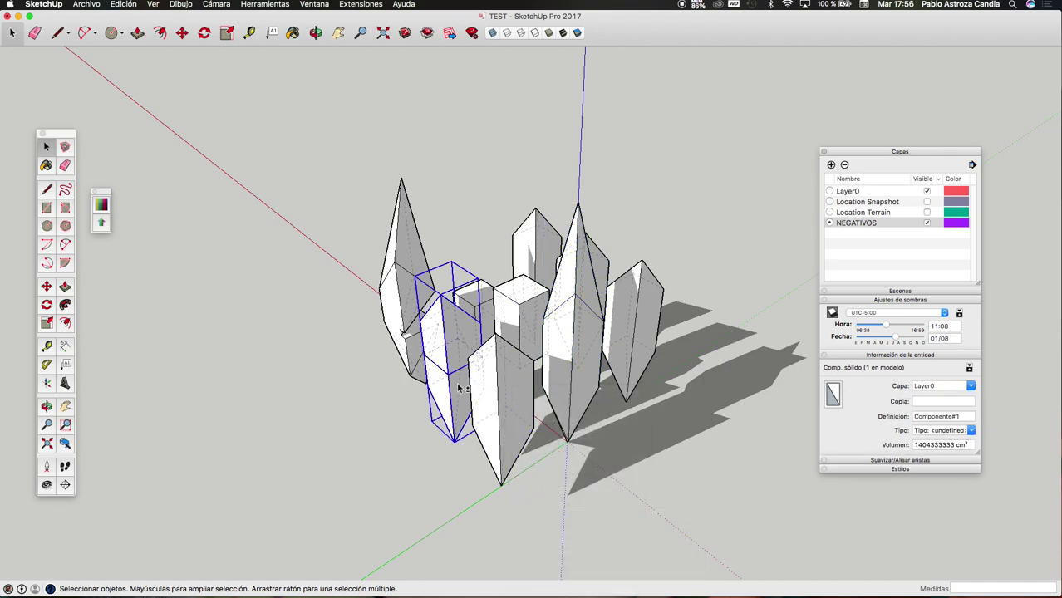
{"action": "right_click", "coordinate": [456, 379]}
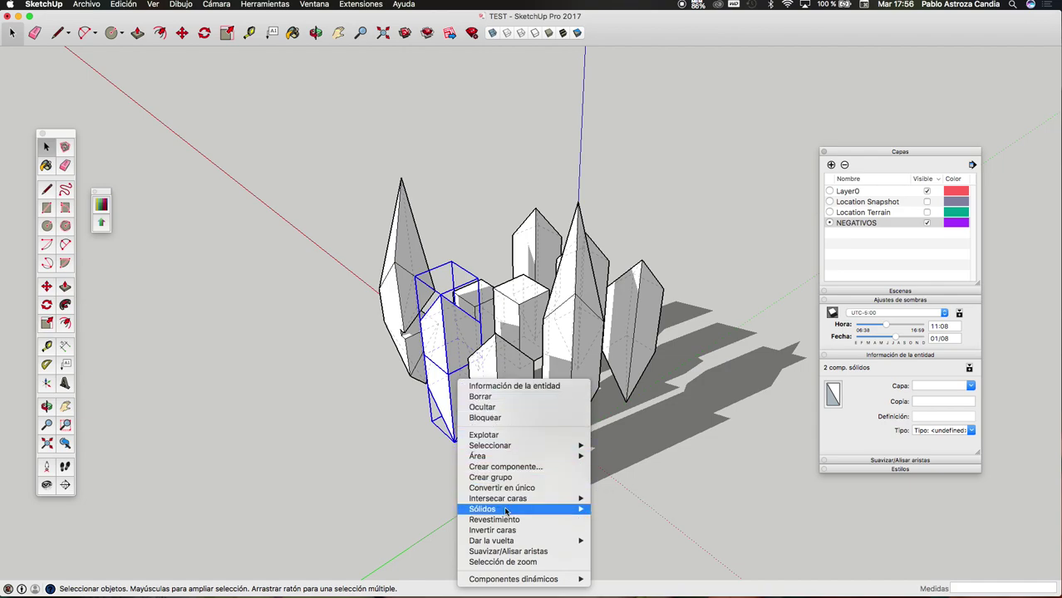
{"action": "mouse_move", "coordinate": [503, 509]}
{"action": "left_click", "coordinate": [610, 521]}
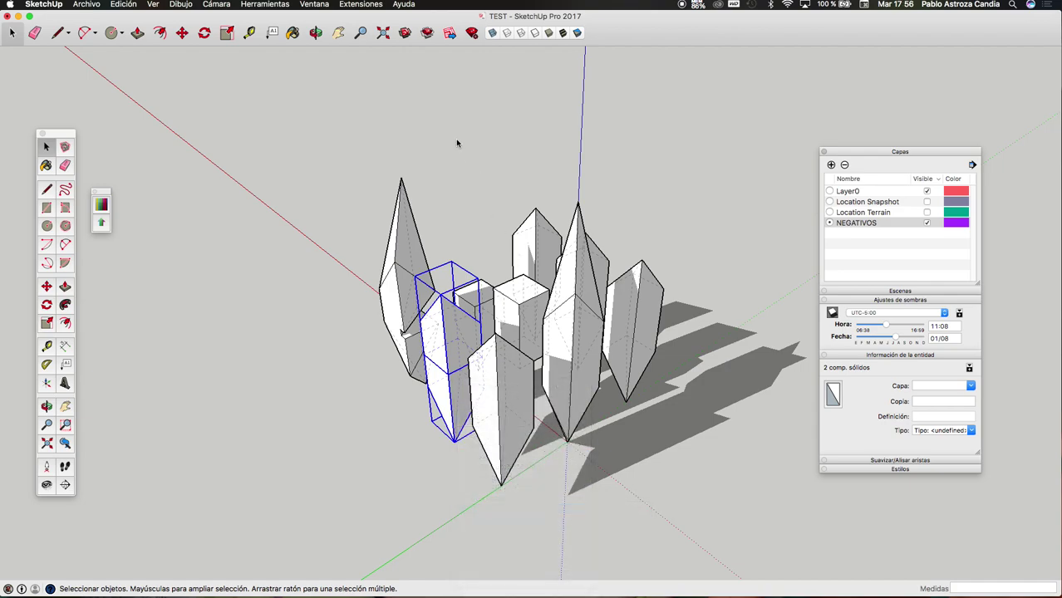
{"action": "left_click", "coordinate": [316, 33]}
- Inspect the merged towers in wireframe from several angles until the solid stands upright
{"action": "mouse_move", "coordinate": [536, 308]}
{"action": "left_mouse_down"}
{"action": "mouse_move", "coordinate": [465, 277]}
{"action": "mouse_move", "coordinate": [178, 249]}
{"action": "mouse_move", "coordinate": [520, 321]}
{"action": "left_mouse_up"}
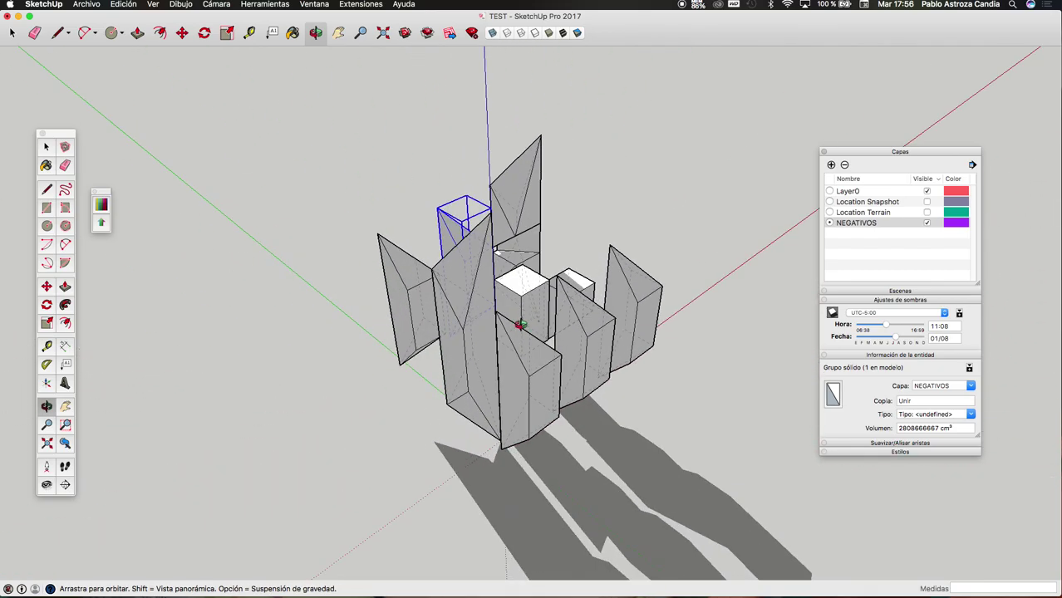
{"action": "scroll", "coordinate": [520, 321], "scroll_direction": "up", "scroll_amount": 3}
{"action": "mouse_move", "coordinate": [586, 293]}
{"action": "left_mouse_down"}
{"action": "mouse_move", "coordinate": [623, 286]}
{"action": "mouse_move", "coordinate": [190, 254]}
{"action": "mouse_move", "coordinate": [584, 238]}
{"action": "mouse_move", "coordinate": [297, 266]}
{"action": "left_mouse_up"}
{"action": "key", "text": "space"}
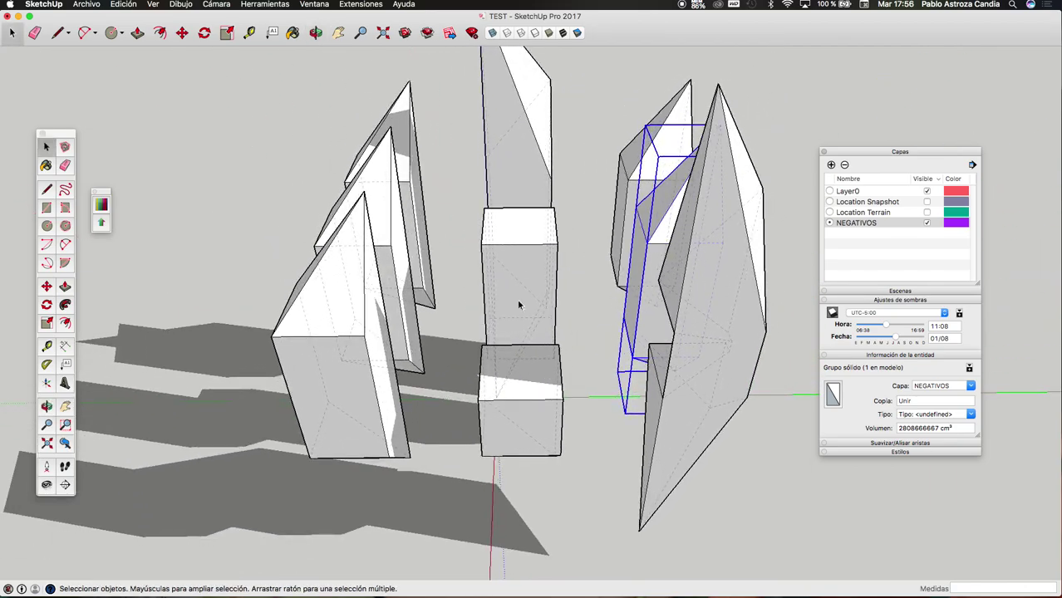
{"action": "left_click", "coordinate": [316, 33]}
{"action": "mouse_move", "coordinate": [522, 184]}
{"action": "left_mouse_down"}
{"action": "mouse_move", "coordinate": [550, 206]}
{"action": "mouse_move", "coordinate": [457, 180]}
{"action": "mouse_move", "coordinate": [517, 28]}
{"action": "left_mouse_up"}
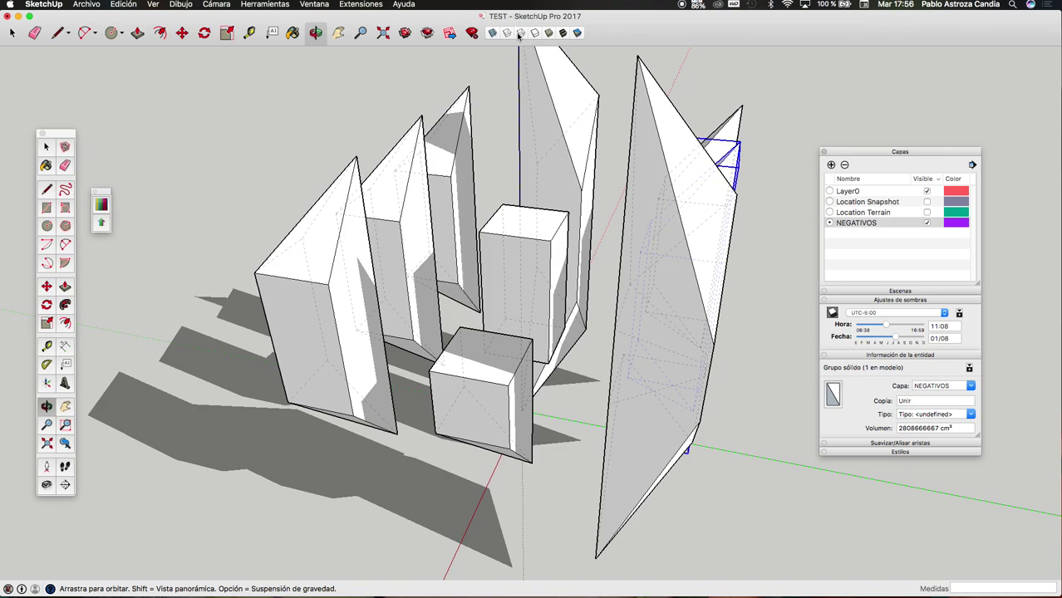
{"action": "left_click", "coordinate": [521, 33]}
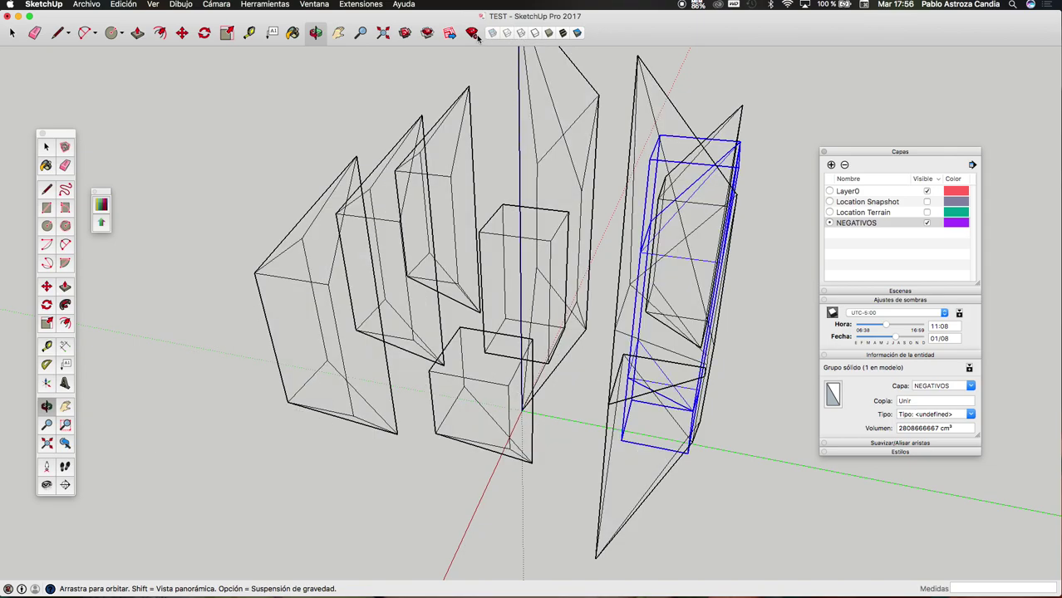
{"action": "mouse_move", "coordinate": [399, 103]}
{"action": "left_mouse_down"}
{"action": "mouse_move", "coordinate": [455, 194]}
{"action": "mouse_move", "coordinate": [261, 180]}
{"action": "mouse_move", "coordinate": [623, 261]}
{"action": "mouse_move", "coordinate": [279, 218]}
{"action": "mouse_move", "coordinate": [167, 254]}
{"action": "mouse_move", "coordinate": [351, 211]}
{"action": "mouse_move", "coordinate": [276, 219]}
{"action": "left_mouse_up"}
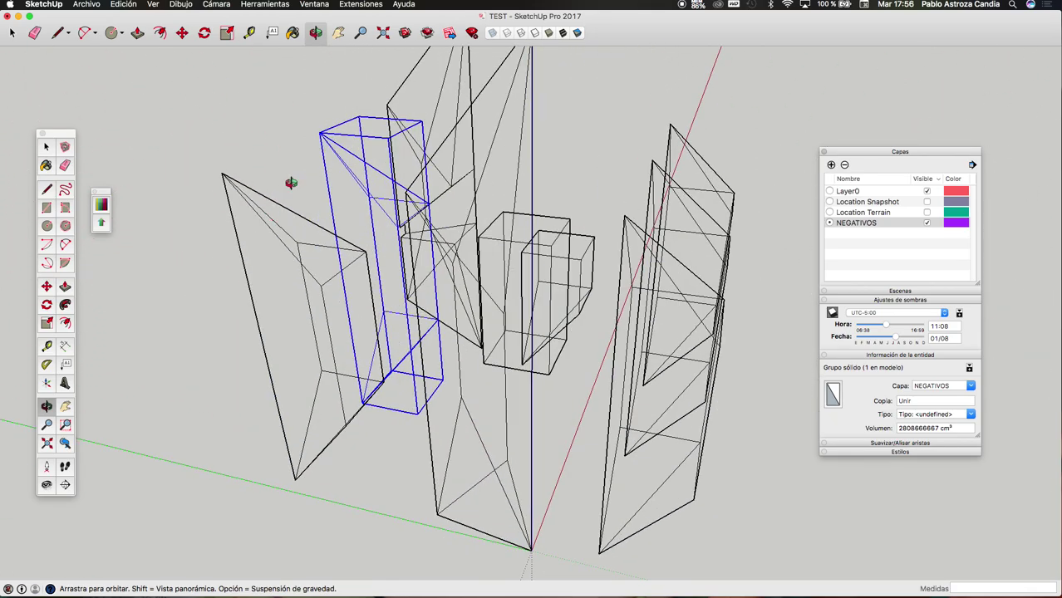
{"action": "mouse_move", "coordinate": [593, 207]}
{"action": "left_mouse_down"}
{"action": "mouse_move", "coordinate": [301, 281]}
{"action": "mouse_move", "coordinate": [476, 237]}
{"action": "mouse_move", "coordinate": [429, 164]}
{"action": "mouse_move", "coordinate": [709, 109]}
{"action": "mouse_move", "coordinate": [539, 316]}
{"action": "left_mouse_up"}
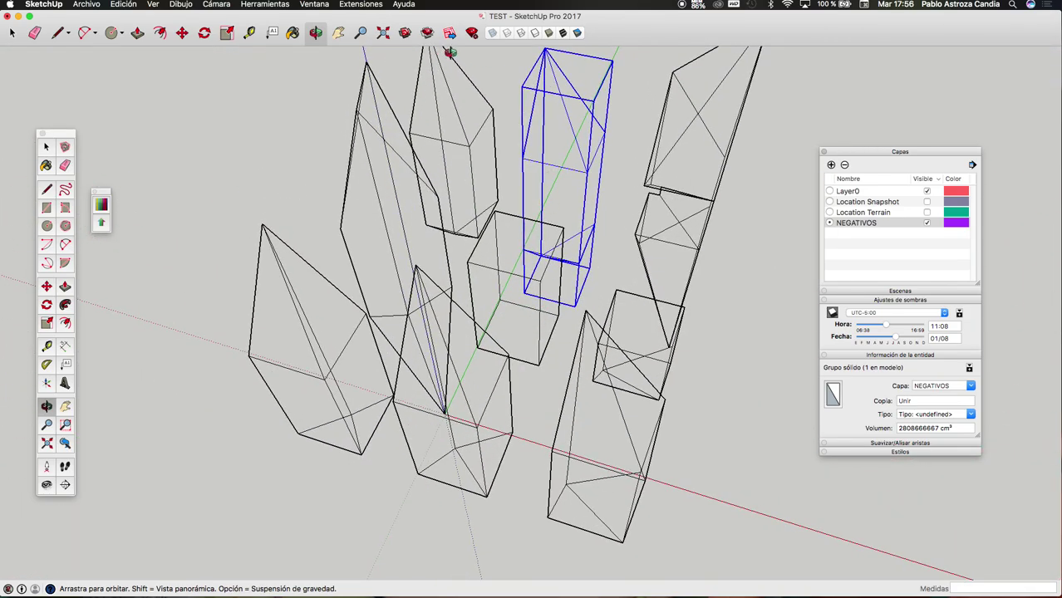
- Switch back to shaded faces with a lighter shaded style and orbit around the solids
{"action": "left_click", "coordinate": [536, 33]}
{"action": "mouse_move", "coordinate": [580, 230]}
{"action": "left_mouse_down"}
{"action": "mouse_move", "coordinate": [445, 183]}
{"action": "mouse_move", "coordinate": [620, 147]}
{"action": "mouse_move", "coordinate": [655, 176]}
{"action": "mouse_move", "coordinate": [629, 172]}
{"action": "left_mouse_up"}
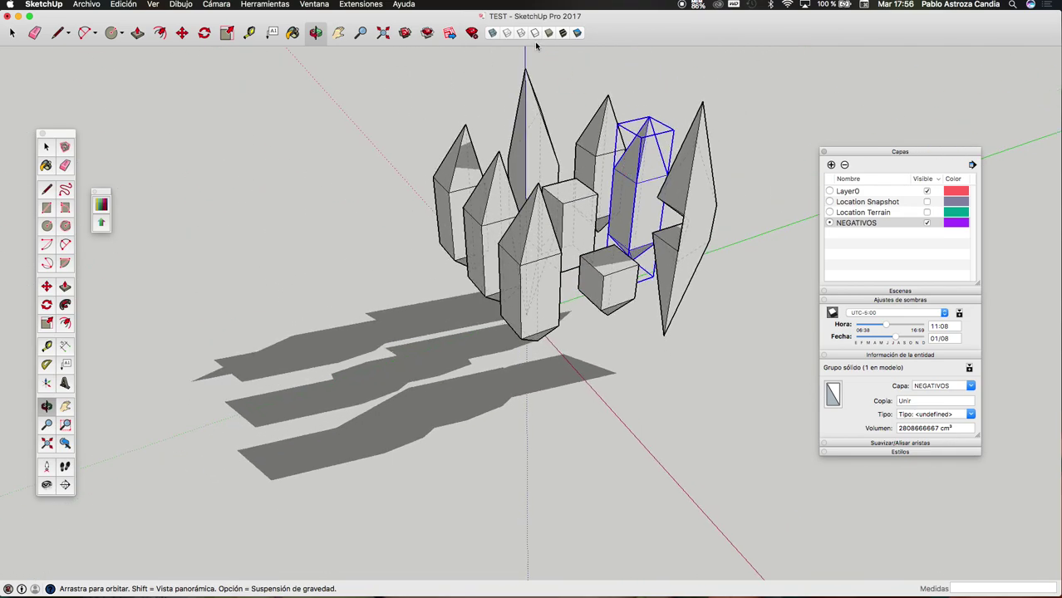
{"action": "scroll", "coordinate": [630, 181], "scroll_direction": "up", "scroll_amount": 3}
{"action": "mouse_move", "coordinate": [675, 184]}
{"action": "left_mouse_down"}
{"action": "mouse_move", "coordinate": [379, 175]}
{"action": "mouse_move", "coordinate": [690, 208]}
{"action": "mouse_move", "coordinate": [552, 199]}
{"action": "left_mouse_up"}
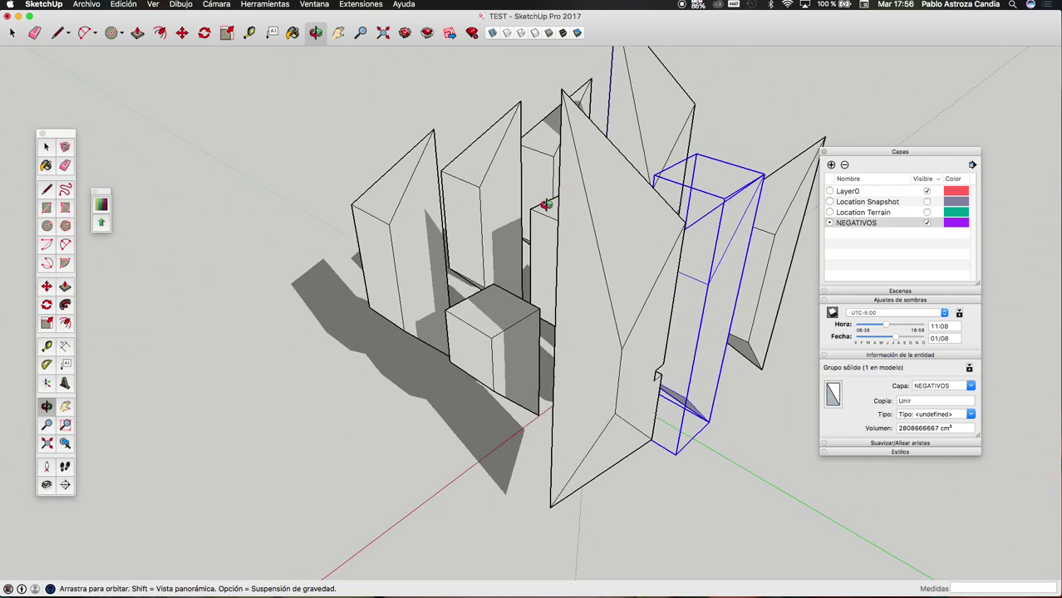
{"action": "mouse_move", "coordinate": [593, 237]}
{"action": "left_mouse_down"}
{"action": "mouse_move", "coordinate": [526, 251]}
{"action": "mouse_move", "coordinate": [543, 332]}
{"action": "mouse_move", "coordinate": [417, 325]}
{"action": "mouse_move", "coordinate": [653, 306]}
{"action": "mouse_move", "coordinate": [587, 62]}
{"action": "left_mouse_up"}
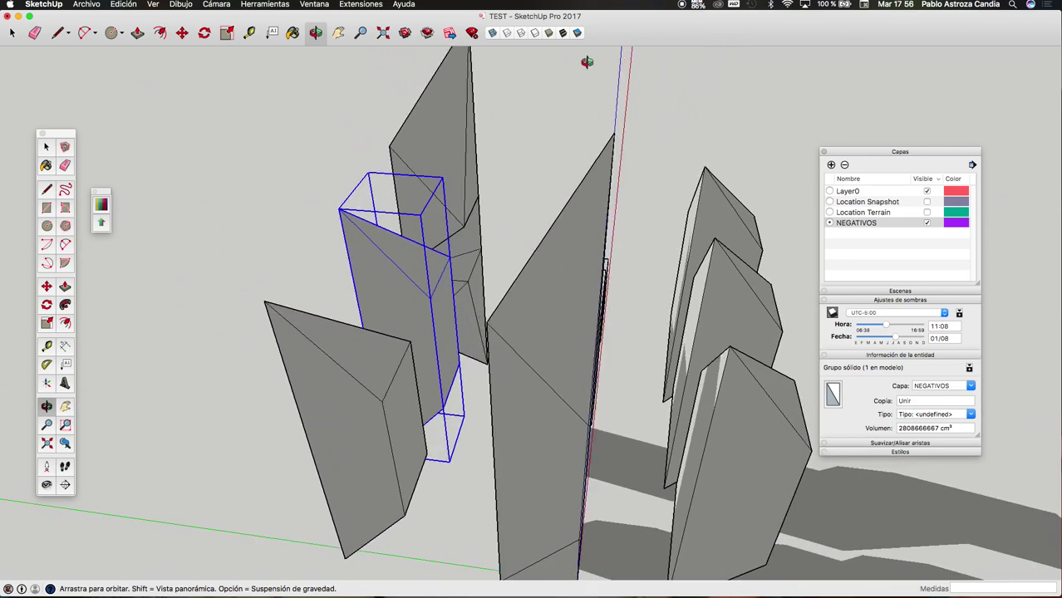
{"action": "left_click", "coordinate": [550, 33]}
{"action": "mouse_move", "coordinate": [713, 257]}
{"action": "left_mouse_down"}
{"action": "mouse_move", "coordinate": [462, 277]}
{"action": "mouse_move", "coordinate": [600, 280]}
{"action": "mouse_move", "coordinate": [472, 297]}
{"action": "mouse_move", "coordinate": [588, 328]}
{"action": "mouse_move", "coordinate": [559, 306]}
{"action": "mouse_move", "coordinate": [556, 86]}
{"action": "left_mouse_up"}
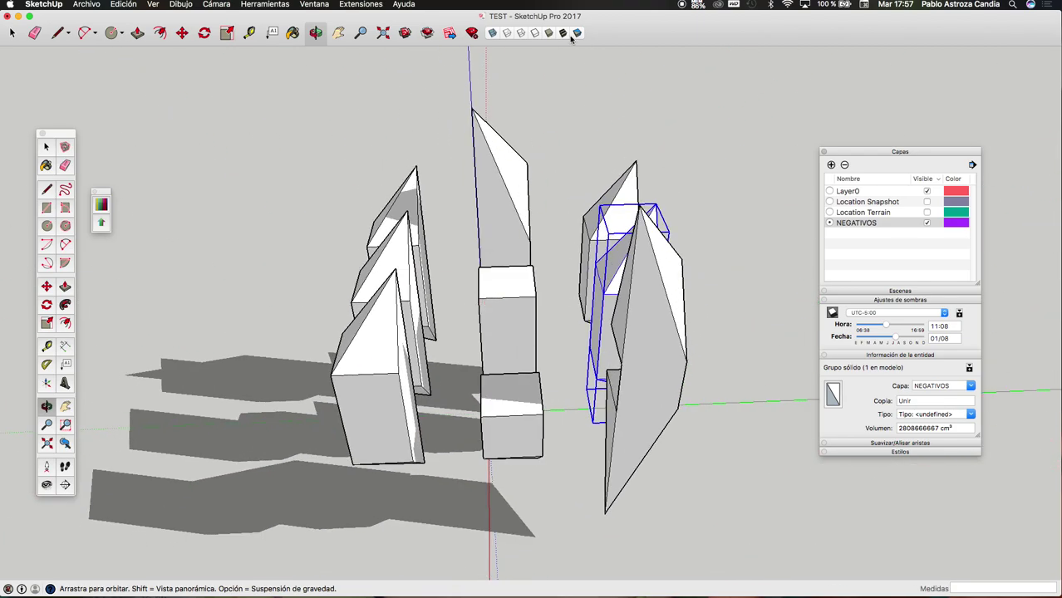
{"action": "left_click_drag", "start_coordinate": [663, 299], "coordinate": [536, 332]}
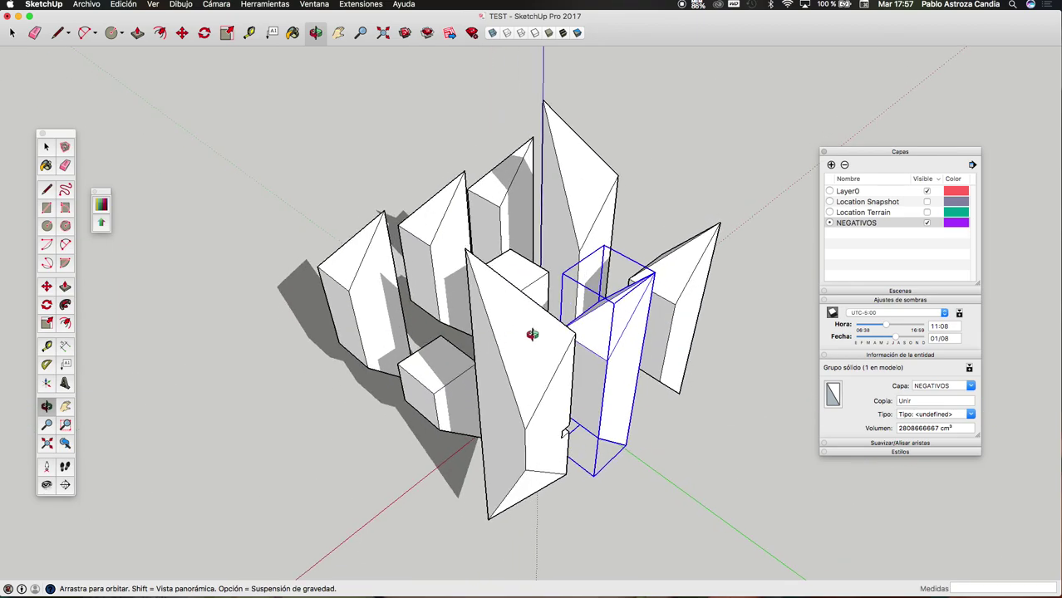
{"action": "mouse_move", "coordinate": [668, 303]}
{"action": "left_mouse_down"}
{"action": "mouse_move", "coordinate": [596, 332]}
{"action": "mouse_move", "coordinate": [327, 268]}
{"action": "mouse_move", "coordinate": [464, 314]}
{"action": "mouse_move", "coordinate": [394, 299]}
{"action": "mouse_move", "coordinate": [619, 299]}
{"action": "mouse_move", "coordinate": [567, 268]}
{"action": "left_mouse_up"}
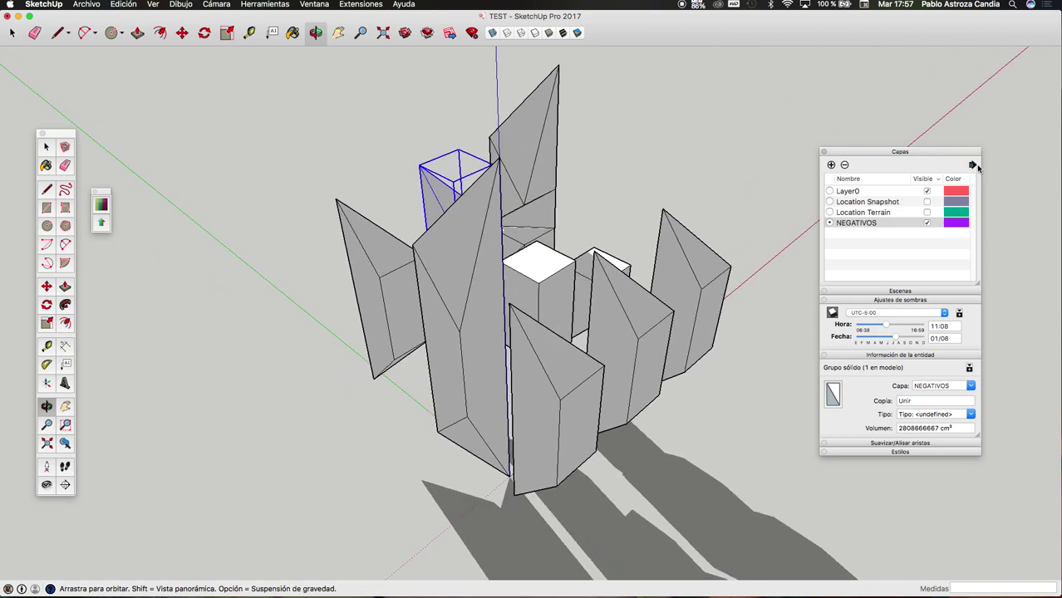
- Apply Color por capa so the NEGATIVOS solids turn purple, then frame and orbit them
{"action": "left_click", "coordinate": [974, 166]}
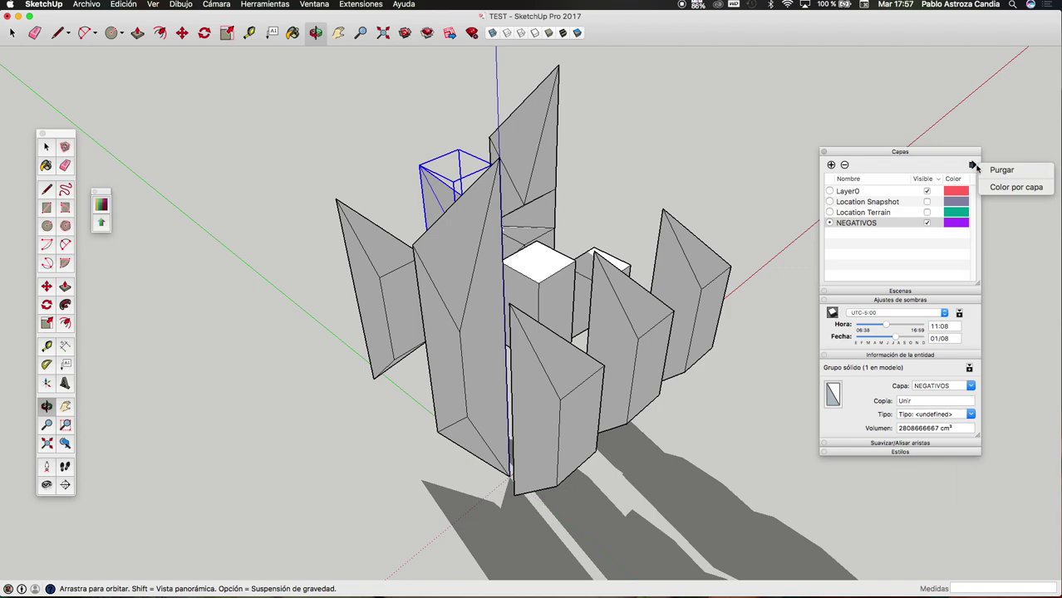
{"action": "left_click", "coordinate": [1012, 187]}
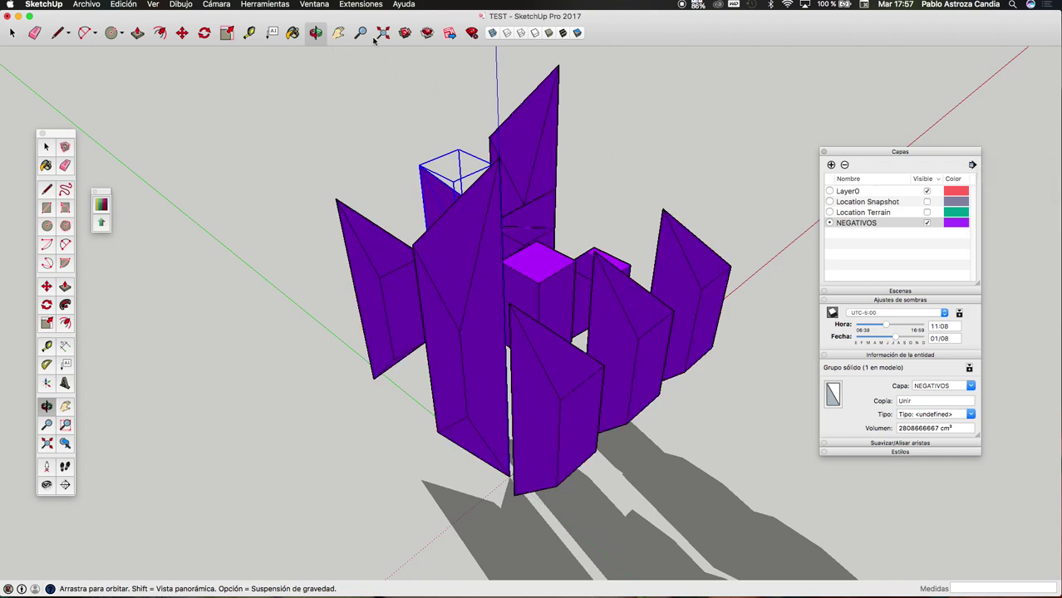
{"action": "left_click", "coordinate": [384, 33]}
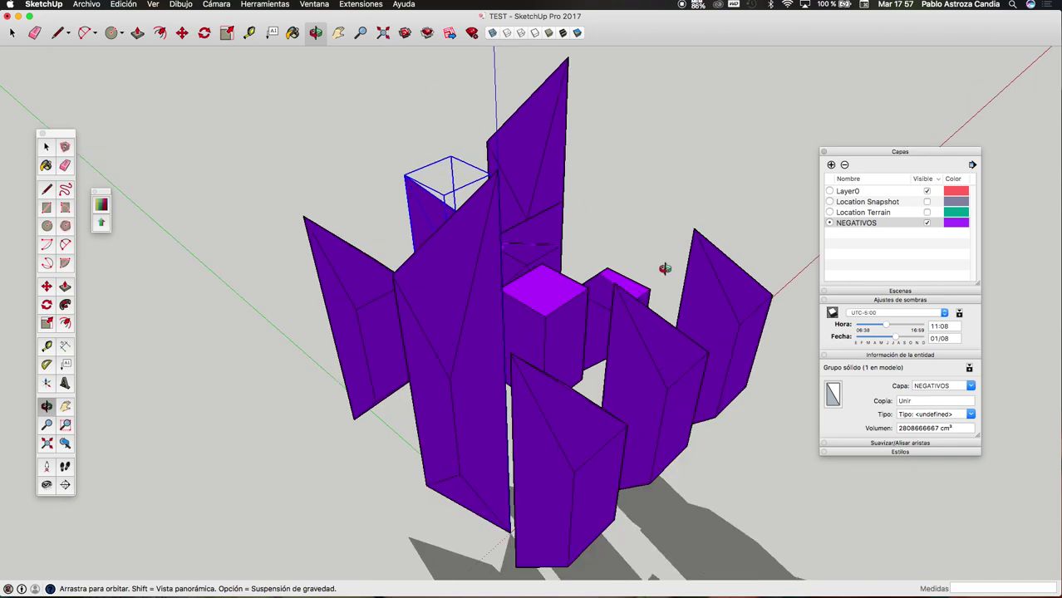
{"action": "left_click", "coordinate": [338, 33]}
{"action": "left_click_drag", "start_coordinate": [731, 266], "coordinate": [541, 261]}
{"action": "scroll", "coordinate": [541, 261], "scroll_direction": "down", "scroll_amount": 3}
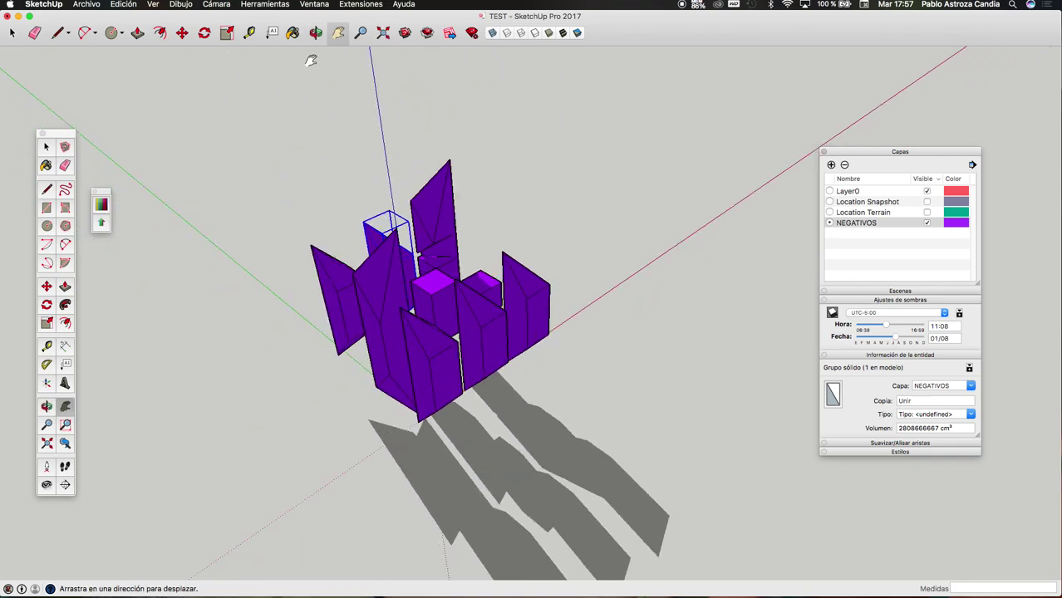
{"action": "left_click", "coordinate": [316, 33]}
{"action": "mouse_move", "coordinate": [474, 194]}
{"action": "left_mouse_down"}
{"action": "mouse_move", "coordinate": [587, 277]}
{"action": "mouse_move", "coordinate": [728, 267]}
{"action": "mouse_move", "coordinate": [460, 244]}
{"action": "mouse_move", "coordinate": [736, 264]}
{"action": "mouse_move", "coordinate": [911, 202]}
{"action": "left_mouse_up"}
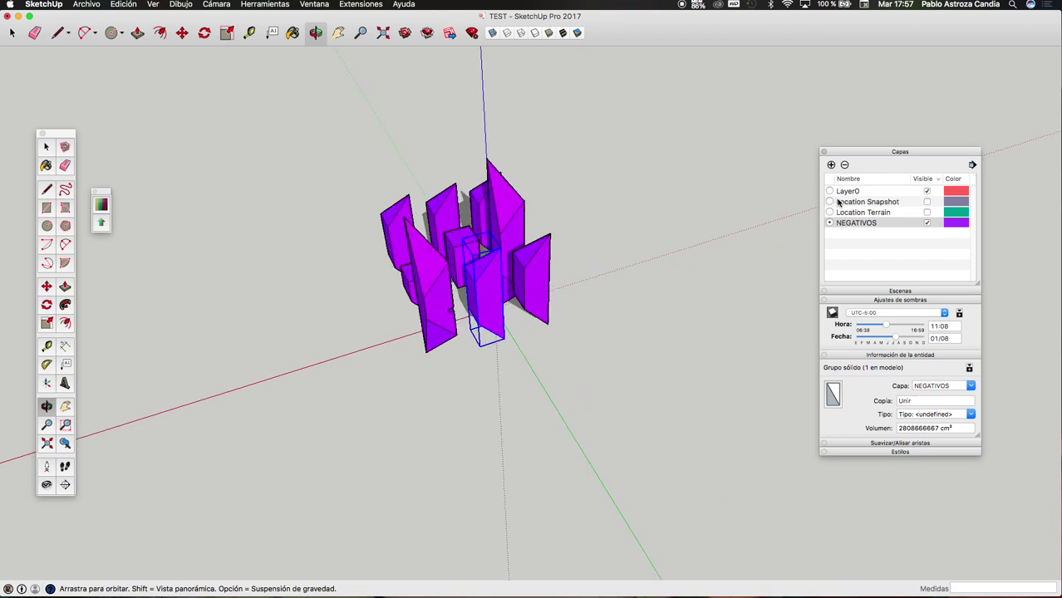
- Make the Location Snapshot and Location Terrain layers visible and zoom to show the whole terrain
{"action": "left_click", "coordinate": [927, 202]}
{"action": "left_click", "coordinate": [927, 213]}
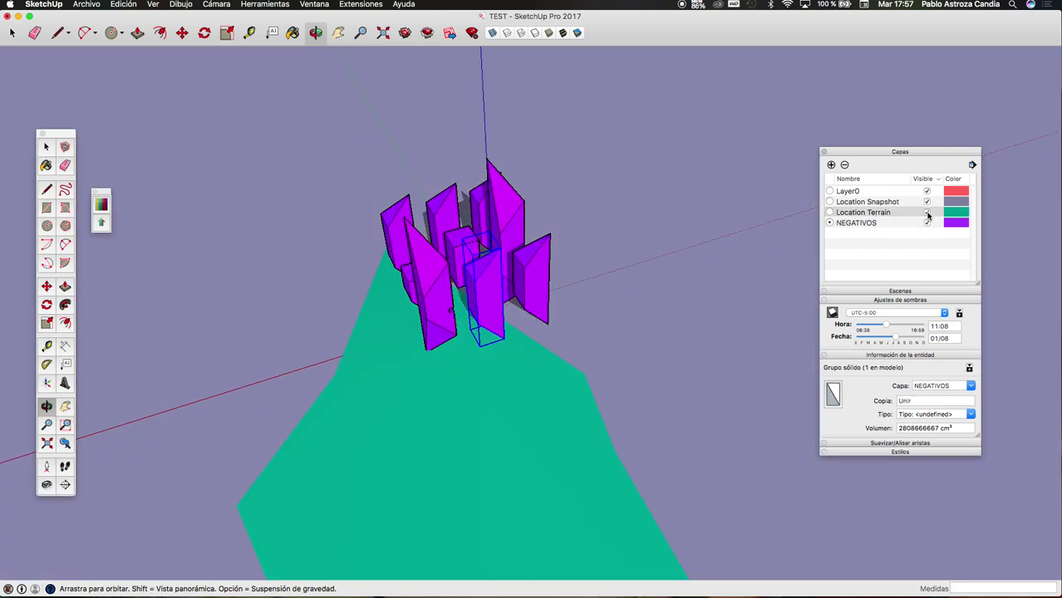
{"action": "left_click", "coordinate": [382, 34]}
{"action": "mouse_move", "coordinate": [512, 232]}
{"action": "left_mouse_down"}
{"action": "mouse_move", "coordinate": [635, 265]}
{"action": "mouse_move", "coordinate": [348, 228]}
{"action": "mouse_move", "coordinate": [592, 243]}
{"action": "mouse_move", "coordinate": [621, 230]}
{"action": "mouse_move", "coordinate": [603, 248]}
{"action": "left_mouse_up"}
{"action": "mouse_move", "coordinate": [458, 330]}
{"action": "left_mouse_down"}
{"action": "mouse_move", "coordinate": [504, 199]}
{"action": "mouse_move", "coordinate": [474, 222]}
{"action": "mouse_move", "coordinate": [541, 218]}
{"action": "mouse_move", "coordinate": [564, 304]}
{"action": "mouse_move", "coordinate": [617, 359]}
{"action": "left_mouse_up"}
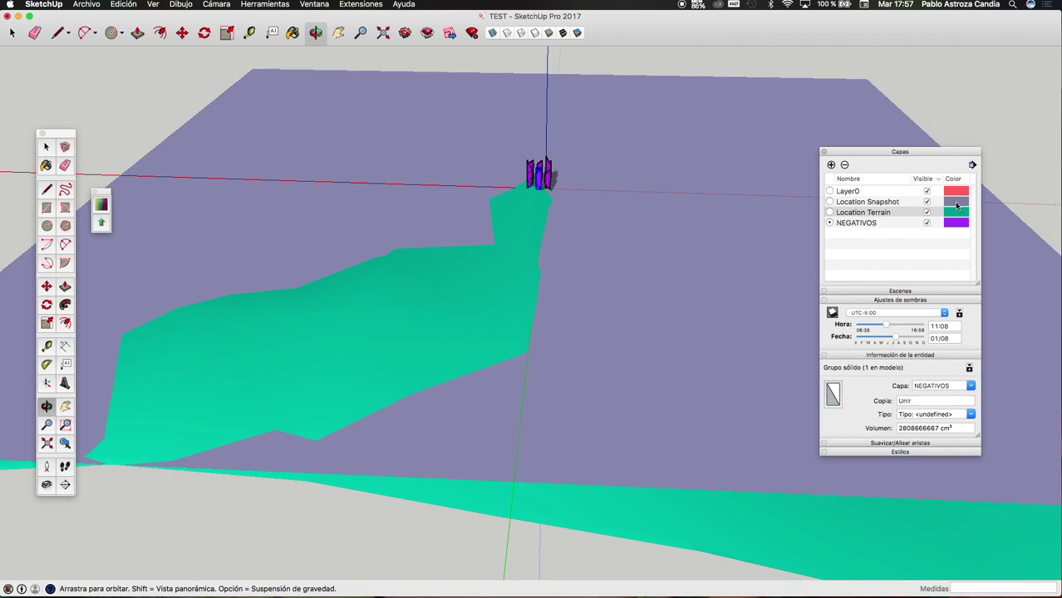
{"action": "mouse_move", "coordinate": [703, 203]}
{"action": "left_mouse_down"}
{"action": "mouse_move", "coordinate": [540, 226]}
{"action": "mouse_move", "coordinate": [821, 240]}
{"action": "left_mouse_up"}
- Zoom in and orbit around the purple solids and their shadows on the terrain, then show all windows
{"action": "scroll", "coordinate": [574, 188], "scroll_direction": "up", "scroll_amount": 1}
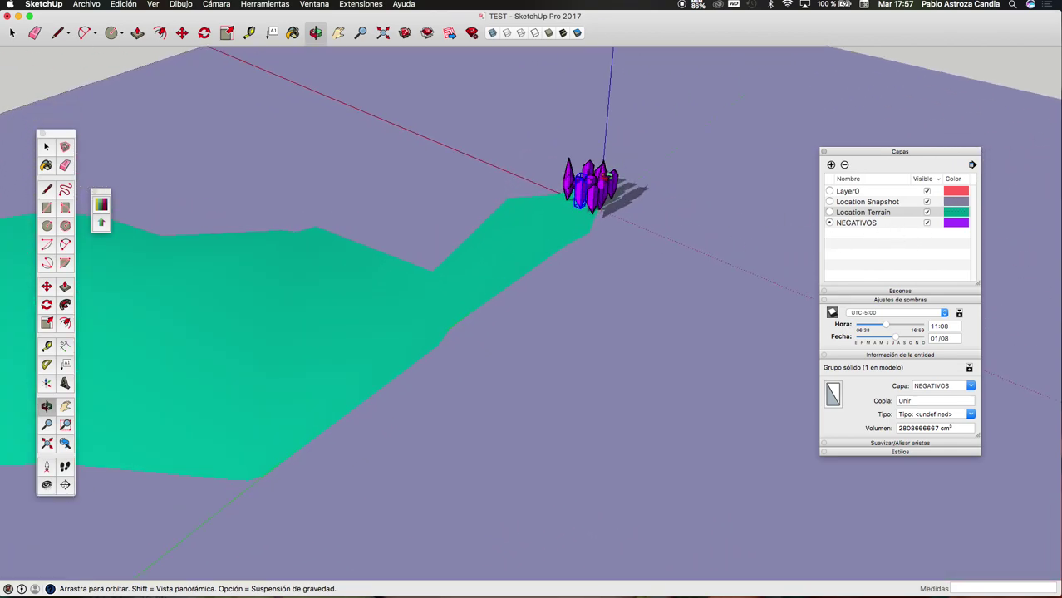
{"action": "scroll", "coordinate": [586, 185], "scroll_direction": "up", "scroll_amount": 2}
{"action": "scroll", "coordinate": [603, 181], "scroll_direction": "up", "scroll_amount": 3}
{"action": "scroll", "coordinate": [620, 176], "scroll_direction": "up", "scroll_amount": 3}
{"action": "left_click_drag", "start_coordinate": [620, 176], "coordinate": [470, 210]}
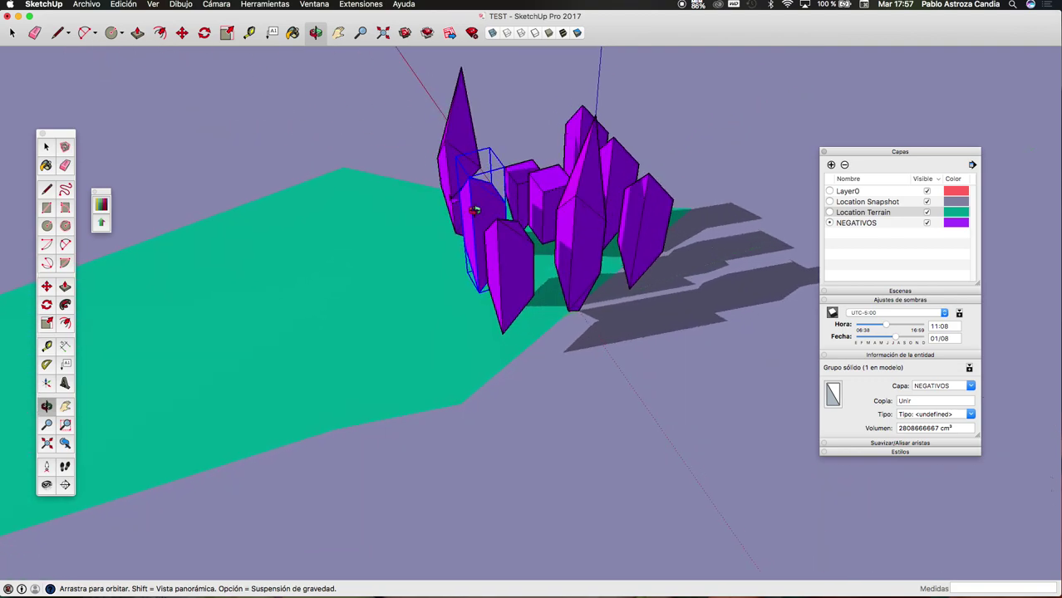
{"action": "mouse_move", "coordinate": [623, 202]}
{"action": "left_mouse_down"}
{"action": "mouse_move", "coordinate": [479, 201]}
{"action": "mouse_move", "coordinate": [800, 214]}
{"action": "left_mouse_up"}
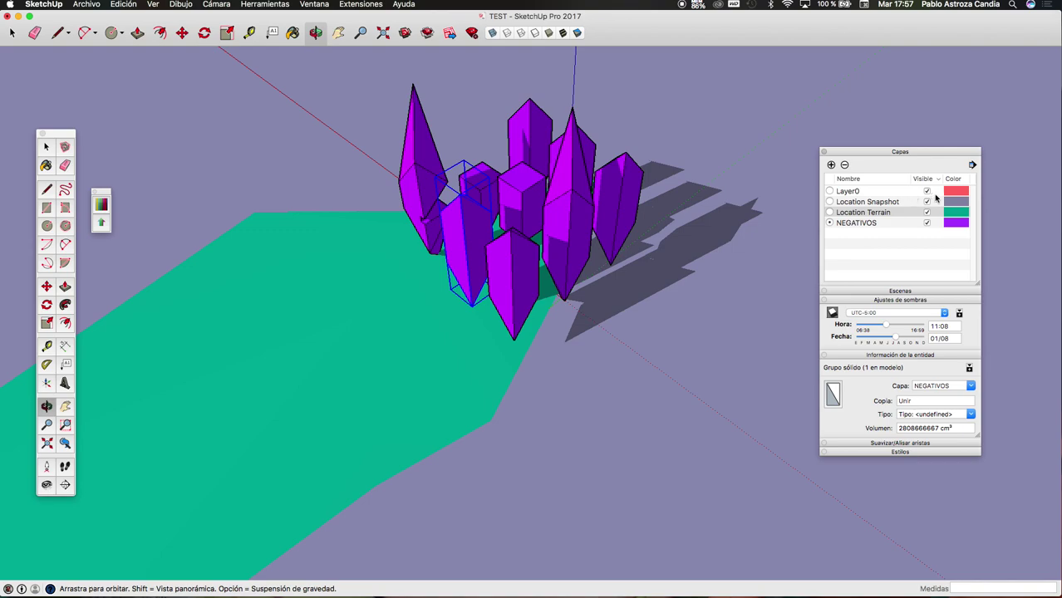
{"action": "mouse_move", "coordinate": [640, 230]}
{"action": "left_mouse_down"}
{"action": "mouse_move", "coordinate": [422, 236]}
{"action": "mouse_move", "coordinate": [770, 311]}
{"action": "left_mouse_up"}
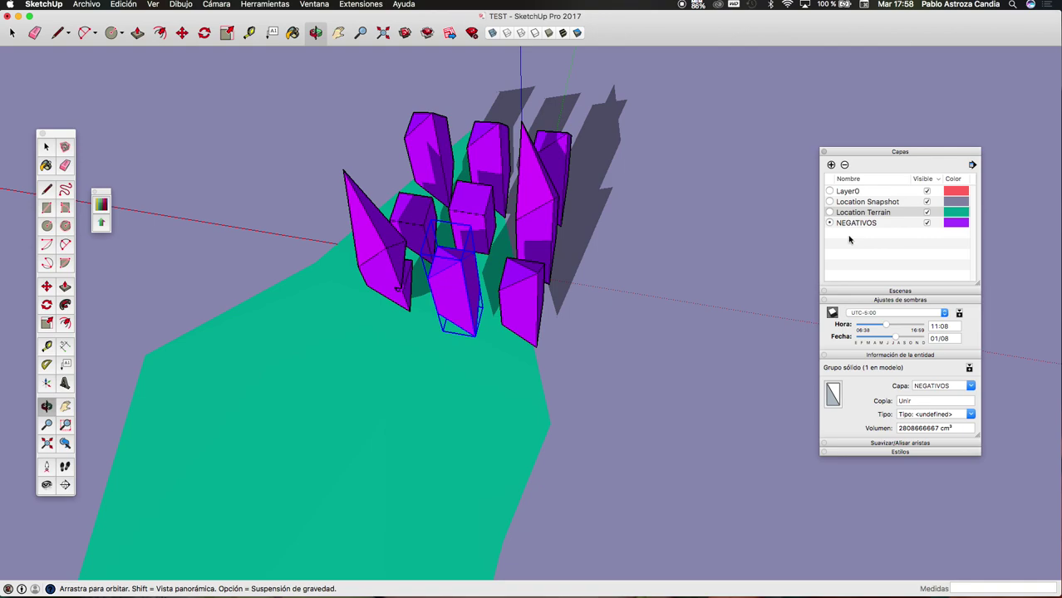
{"action": "mouse_move", "coordinate": [768, 256]}
{"action": "left_mouse_down"}
{"action": "mouse_move", "coordinate": [645, 240]}
{"action": "mouse_move", "coordinate": [753, 207]}
{"action": "mouse_move", "coordinate": [681, 275]}
{"action": "left_mouse_up"}
{"action": "key", "text": "space"}
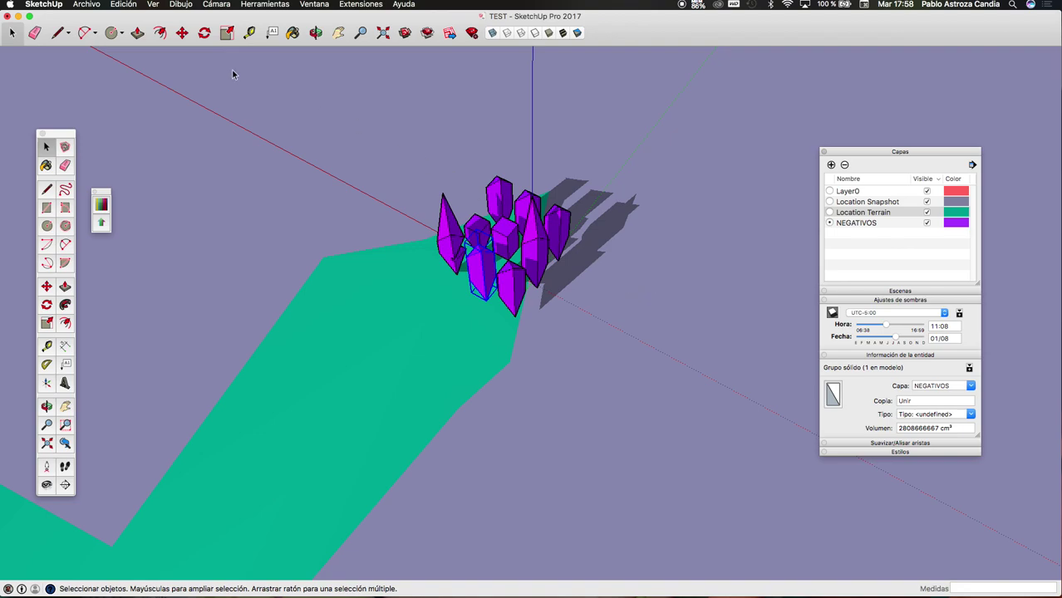
{"action": "key", "text": "ctrl+Up"}
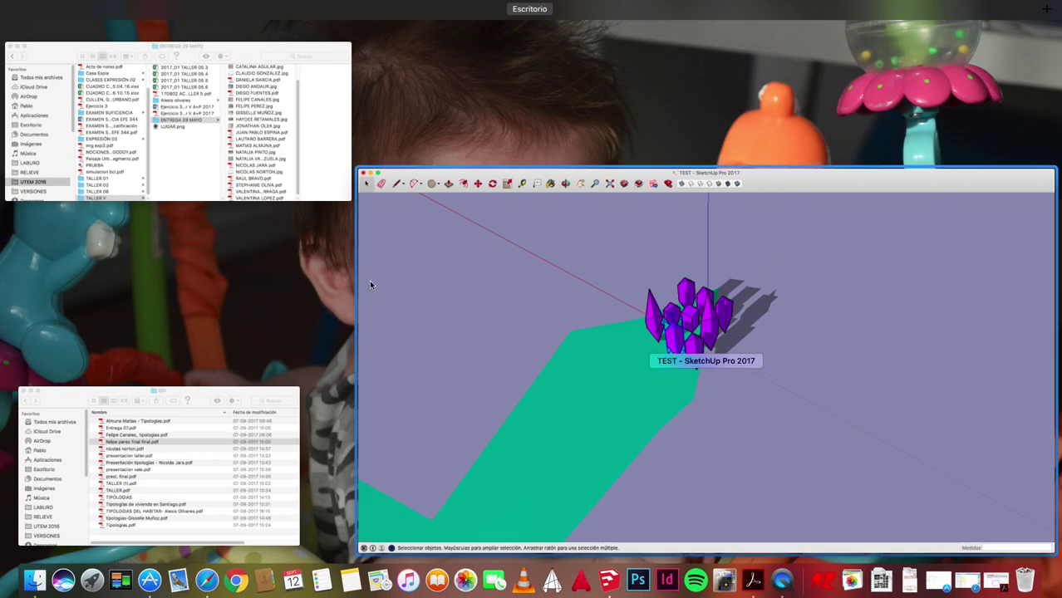
- Open MA-AR-3DM_LUM_25042016 from RELIEVE > 01-PROYECTOS > CASA MARDONES via Archivo > Abrir
{"action": "left_click", "coordinate": [446, 242]}
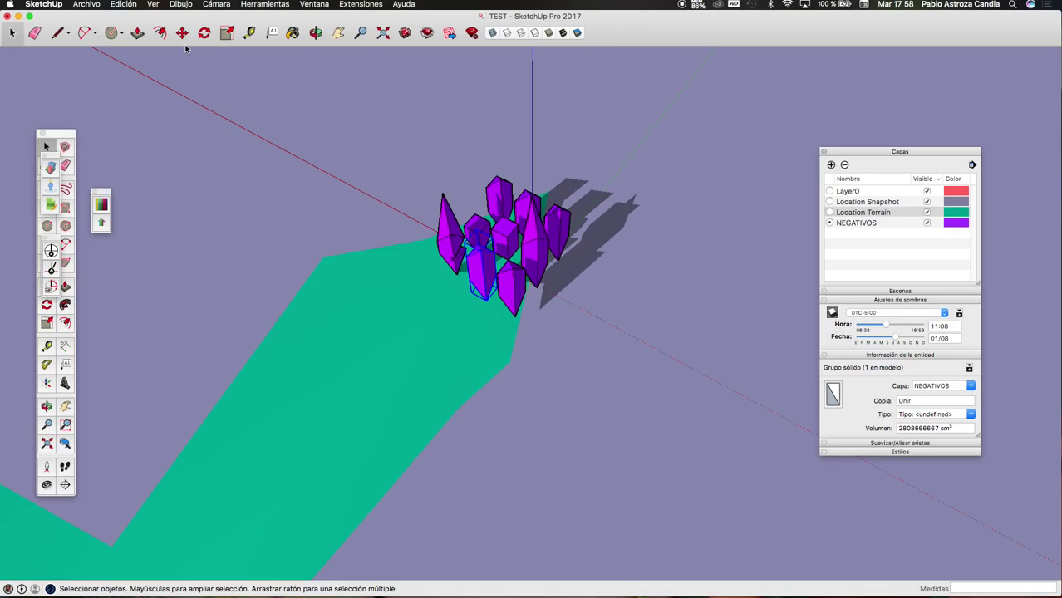
{"action": "left_click", "coordinate": [124, 4]}
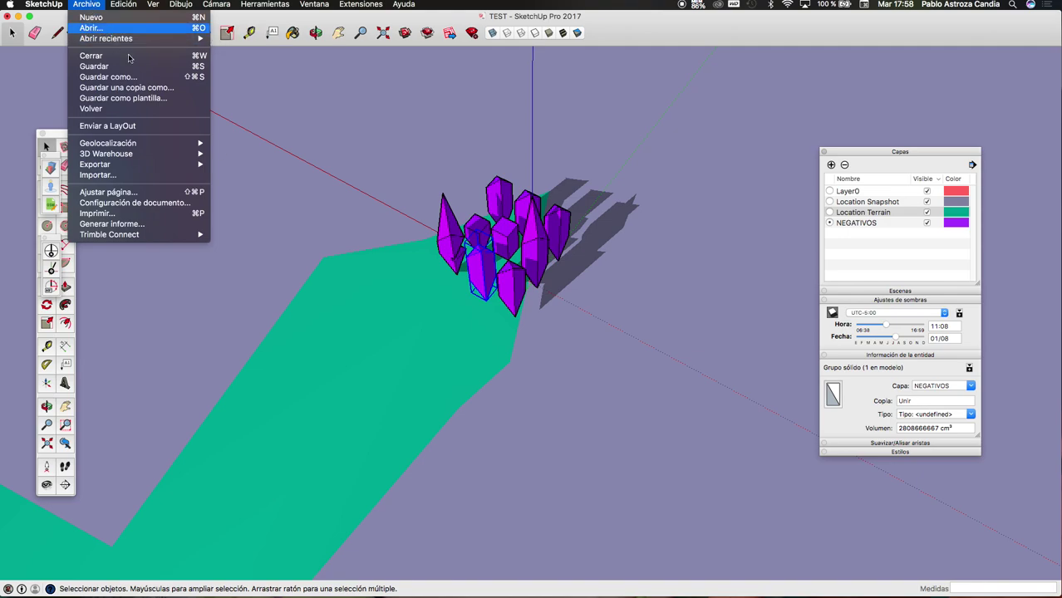
{"action": "left_click", "coordinate": [116, 27]}
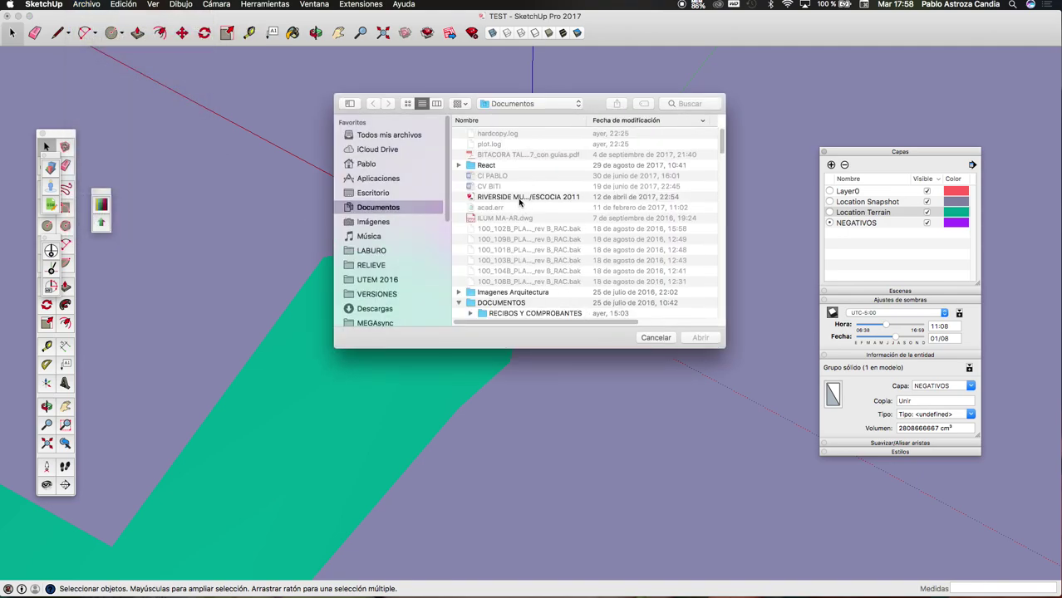
{"action": "left_click", "coordinate": [375, 265]}
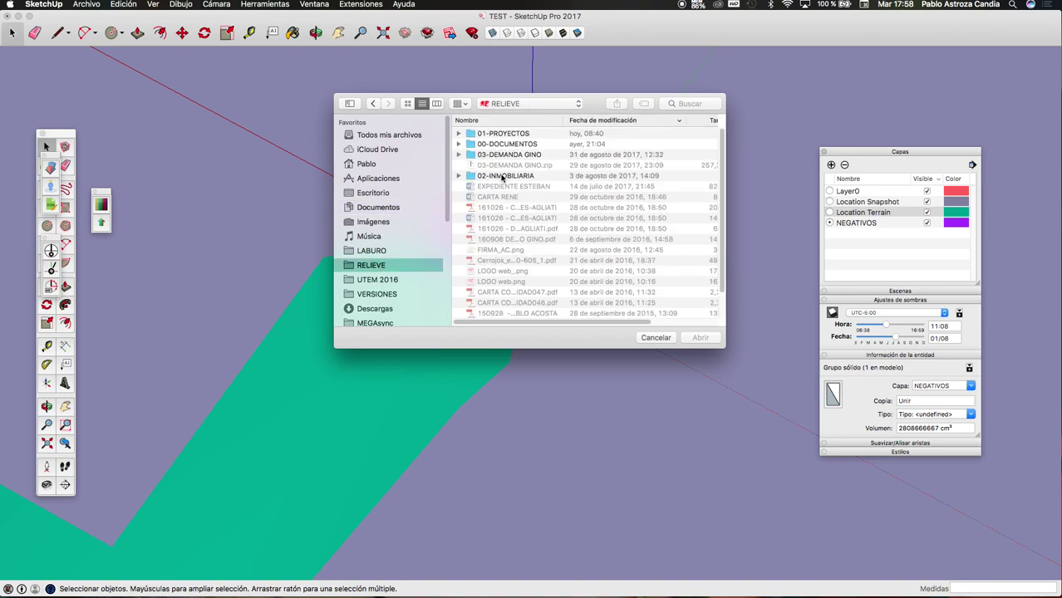
{"action": "double_click", "coordinate": [515, 135]}
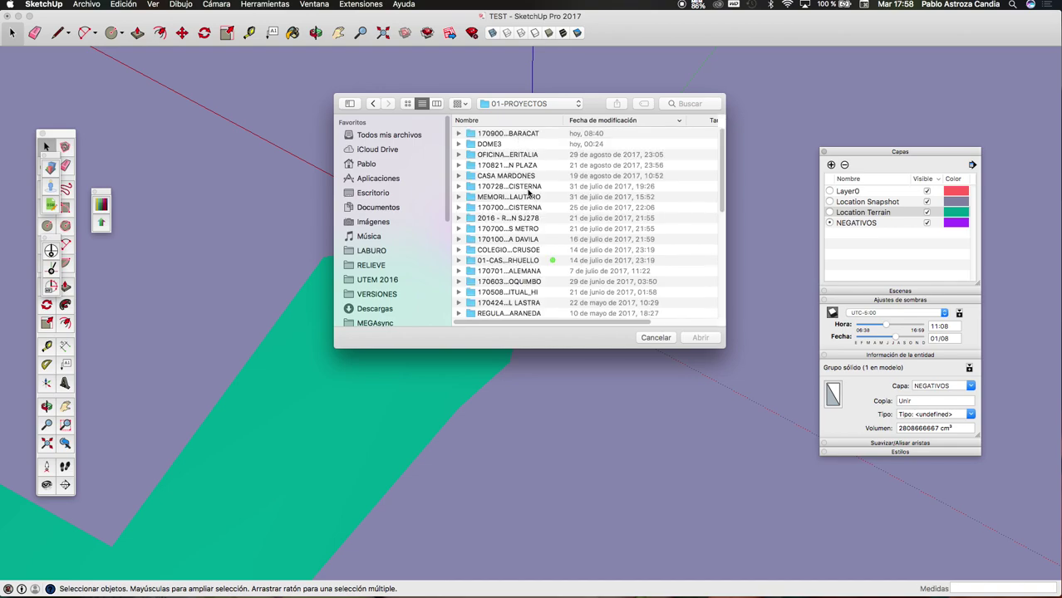
{"action": "left_click_drag", "start_coordinate": [528, 199], "coordinate": [528, 177]}
{"action": "double_click", "coordinate": [529, 176]}
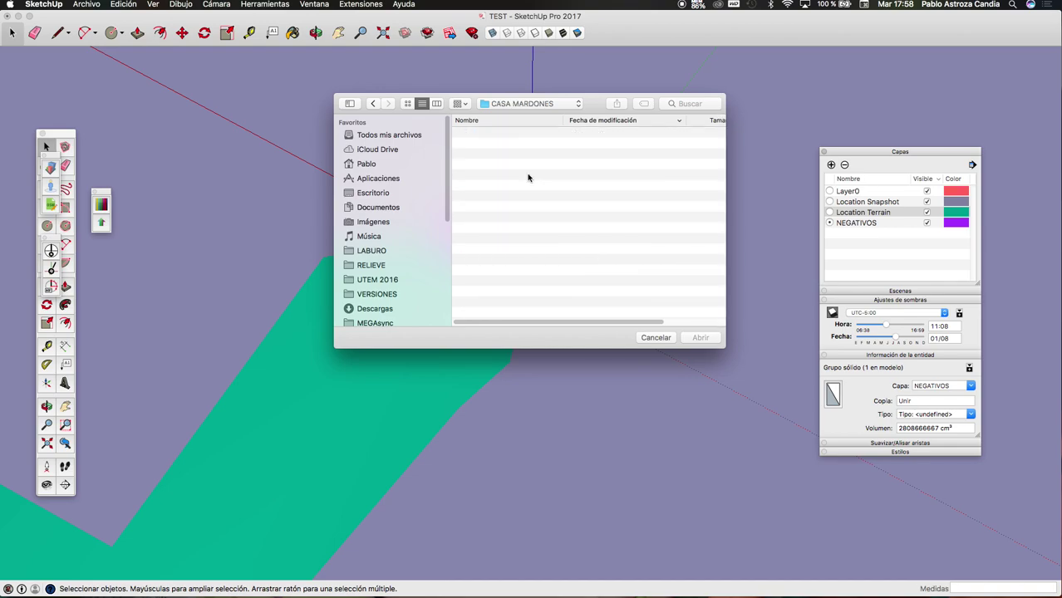
{"action": "scroll", "coordinate": [532, 182], "scroll_direction": "down", "scroll_amount": 5}
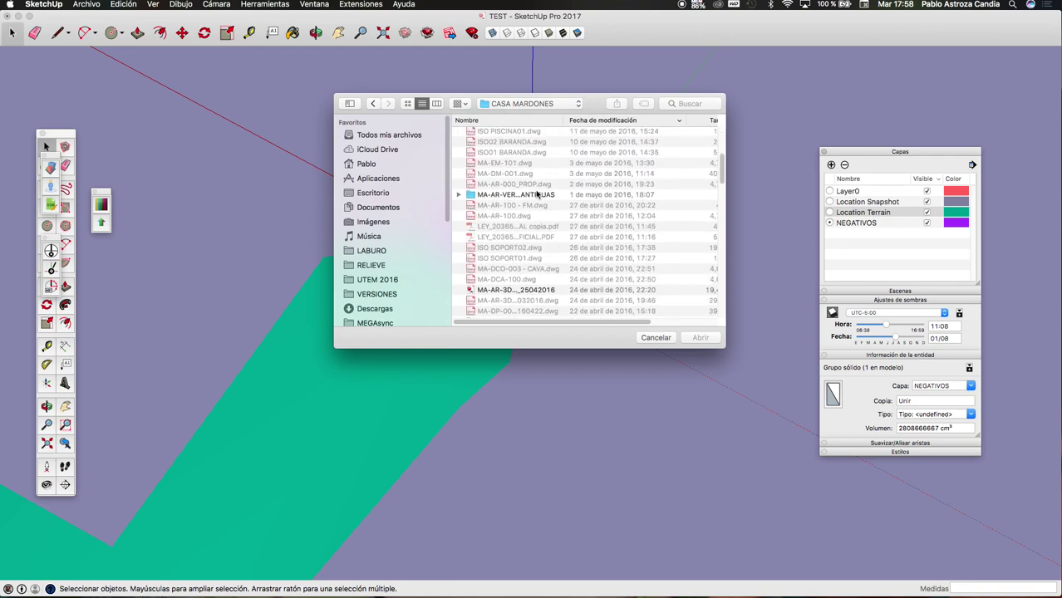
{"action": "left_click", "coordinate": [532, 289]}
{"action": "left_click", "coordinate": [698, 339]}
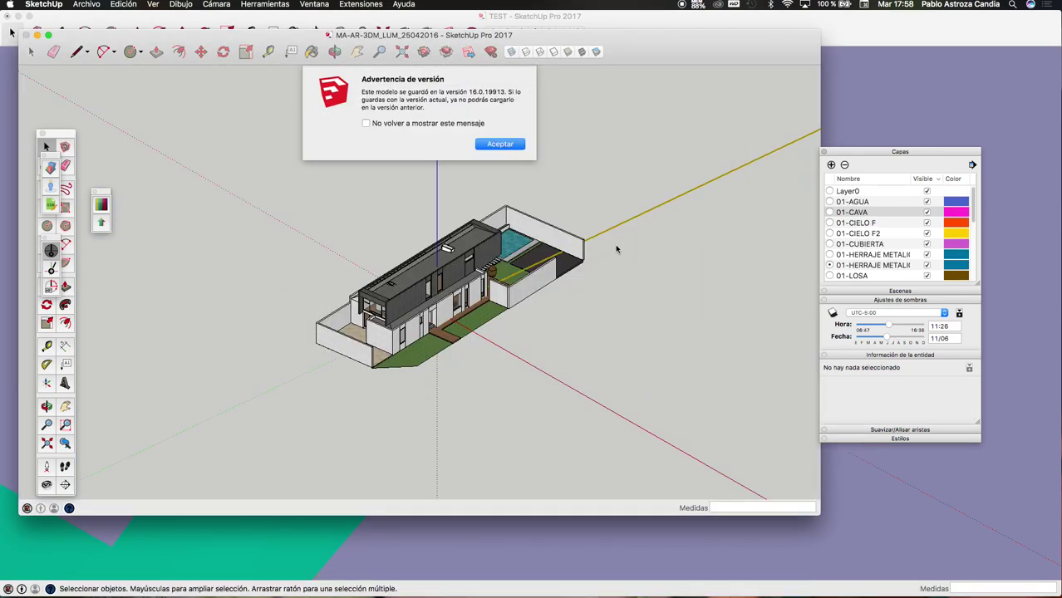
- Dismiss the version warning and colour the house model by its layers
{"action": "left_click", "coordinate": [501, 144]}
{"action": "scroll", "coordinate": [432, 300], "scroll_direction": "down", "scroll_amount": 3}
{"action": "scroll", "coordinate": [400, 318], "scroll_direction": "up", "scroll_amount": 3}
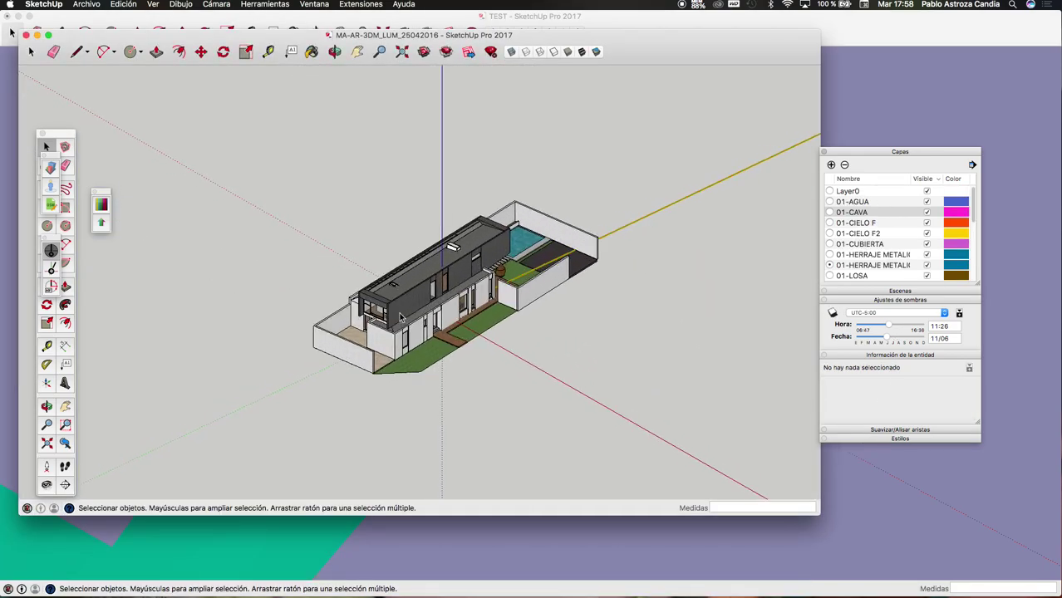
{"action": "scroll", "coordinate": [400, 318], "scroll_direction": "up", "scroll_amount": 3}
{"action": "left_click", "coordinate": [972, 166]}
{"action": "left_click", "coordinate": [987, 191]}
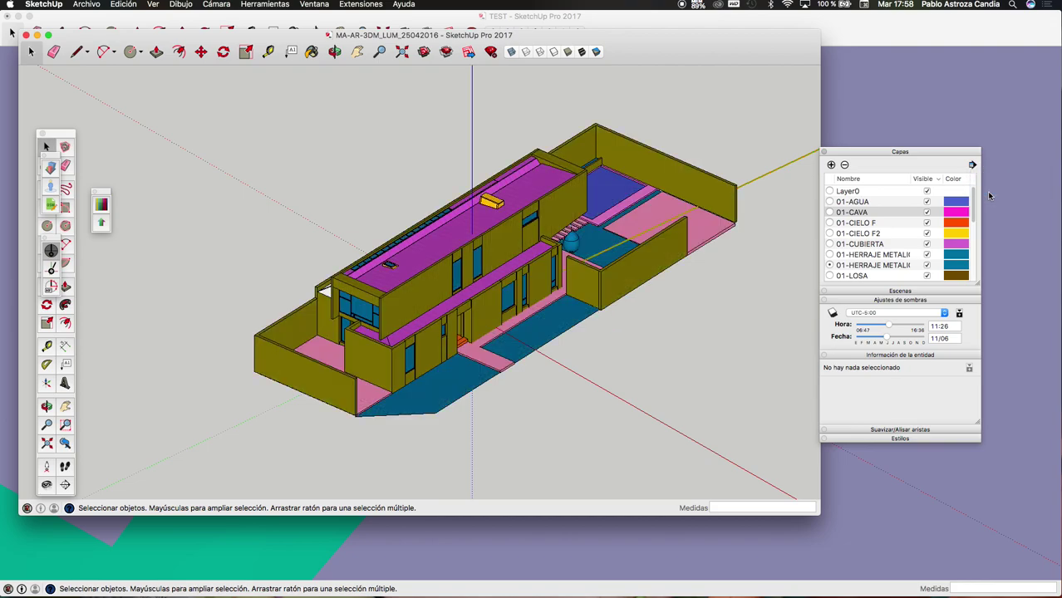
- Orbit the house and place a section plane on its upper front face
{"action": "scroll", "coordinate": [374, 269], "scroll_direction": "up", "scroll_amount": 5}
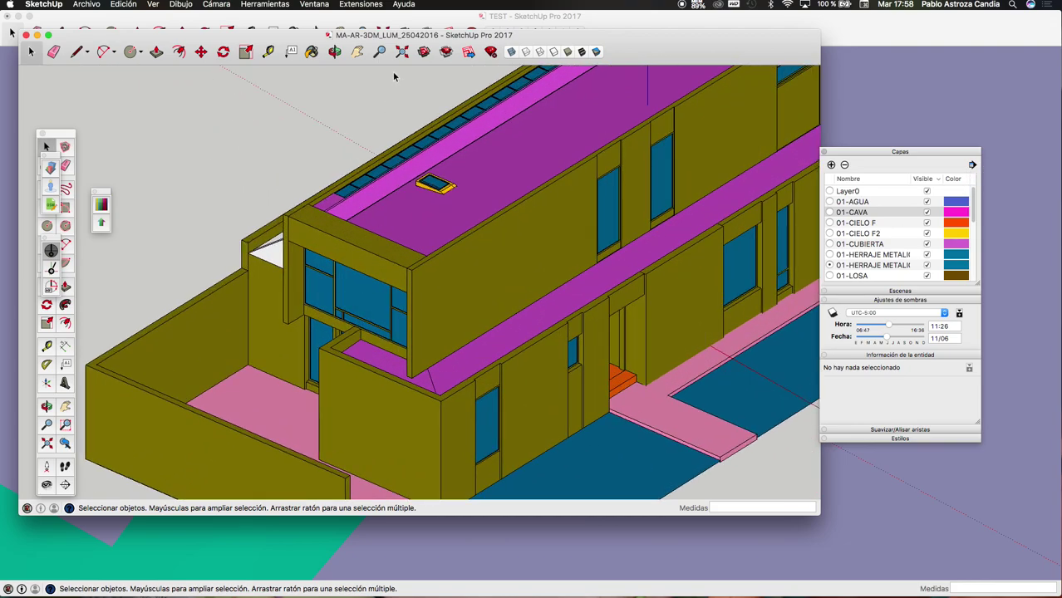
{"action": "left_click", "coordinate": [334, 51]}
{"action": "left_click_drag", "start_coordinate": [387, 174], "coordinate": [400, 244]}
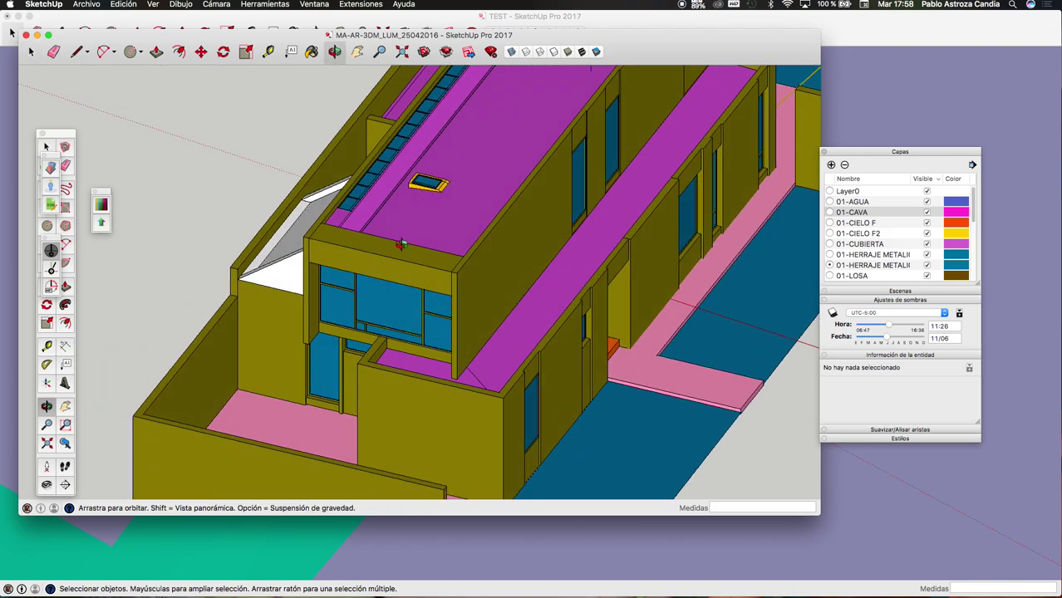
{"action": "left_click", "coordinate": [65, 484]}
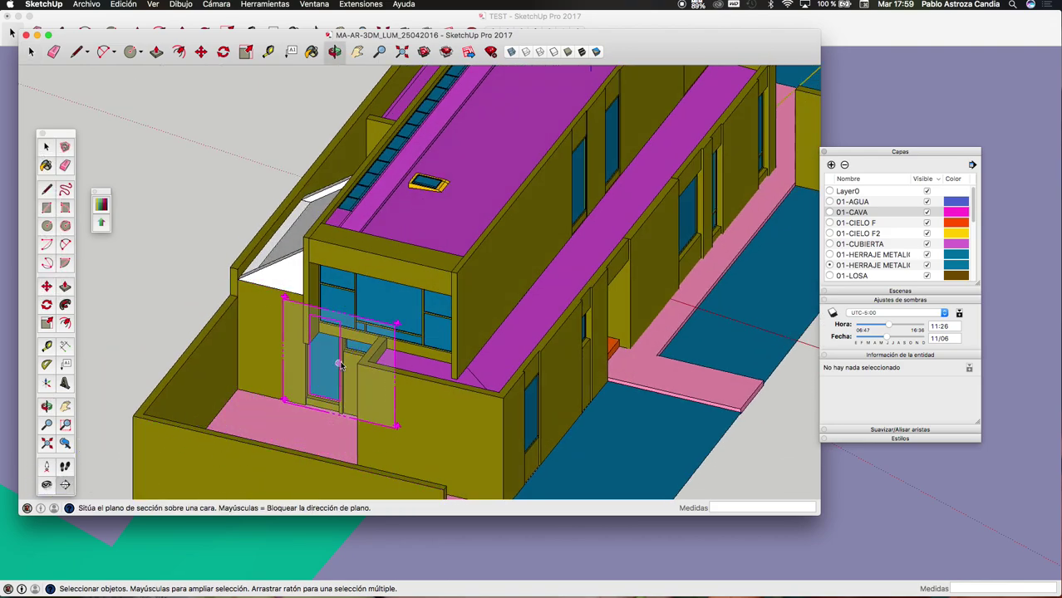
{"action": "left_click", "coordinate": [367, 269]}
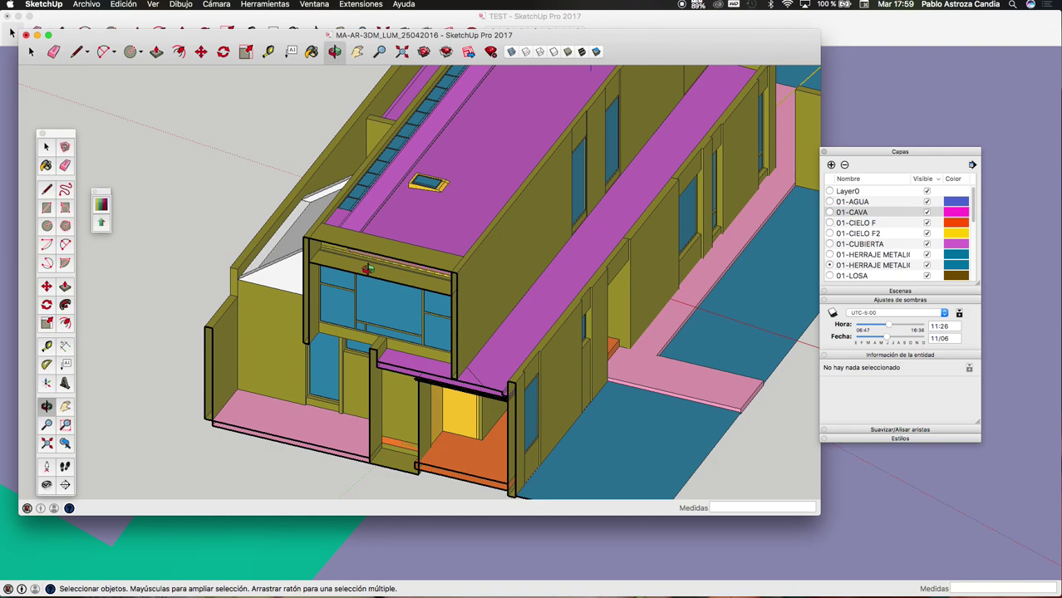
{"action": "scroll", "coordinate": [370, 271], "scroll_direction": "down", "scroll_amount": 3}
{"action": "scroll", "coordinate": [508, 374], "scroll_direction": "down", "scroll_amount": 5}
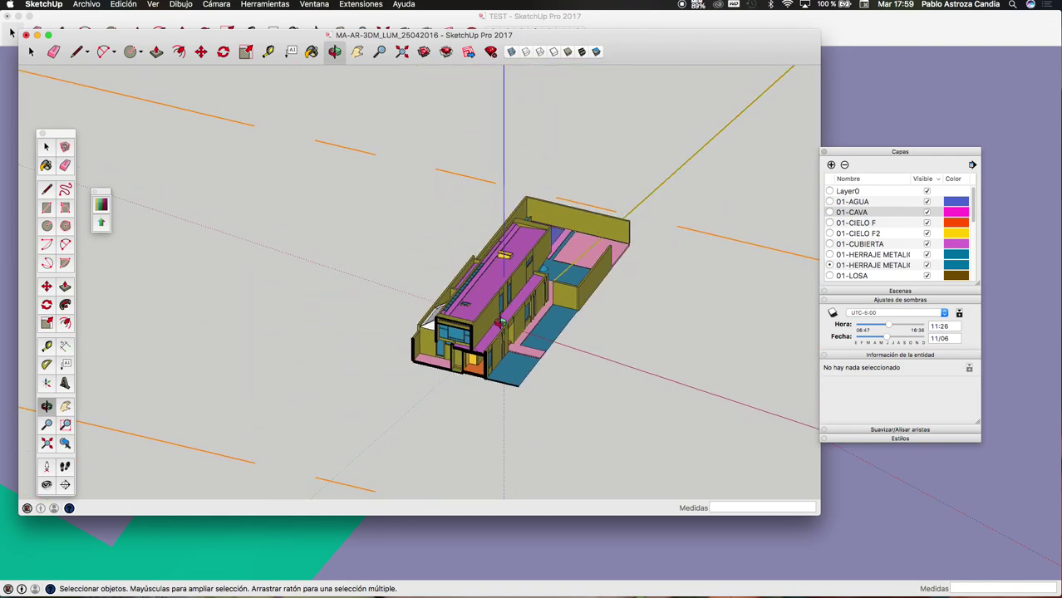
- Move the section plane back into the house and zoom in on the cut
{"action": "key", "text": "space"}
{"action": "left_click", "coordinate": [663, 306]}
{"action": "key", "text": "m"}
{"action": "left_click", "coordinate": [634, 399]}
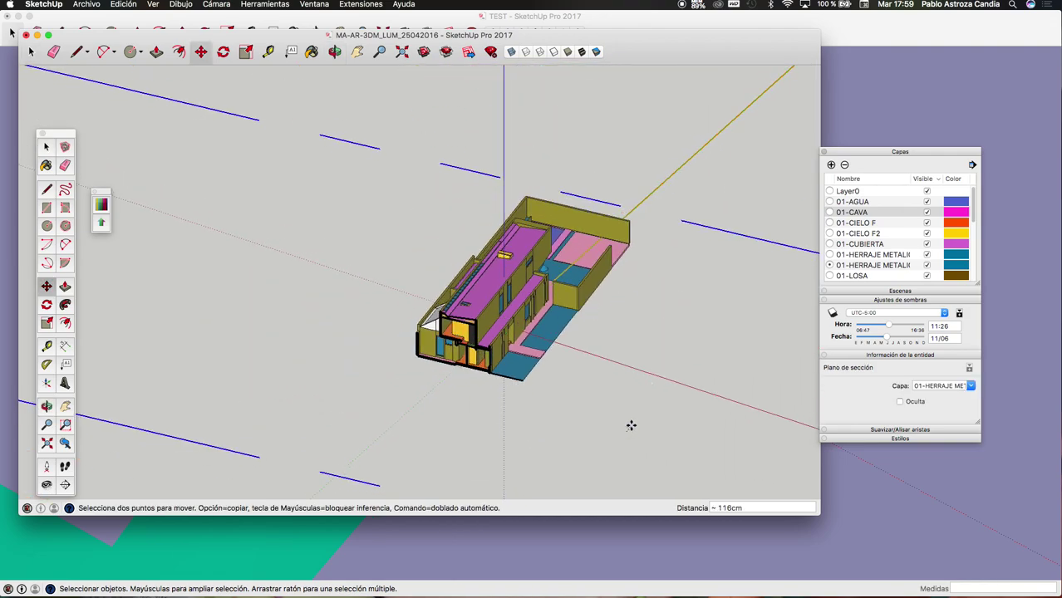
{"action": "scroll", "coordinate": [478, 340], "scroll_direction": "up", "scroll_amount": 2}
{"action": "scroll", "coordinate": [481, 334], "scroll_direction": "up", "scroll_amount": 3}
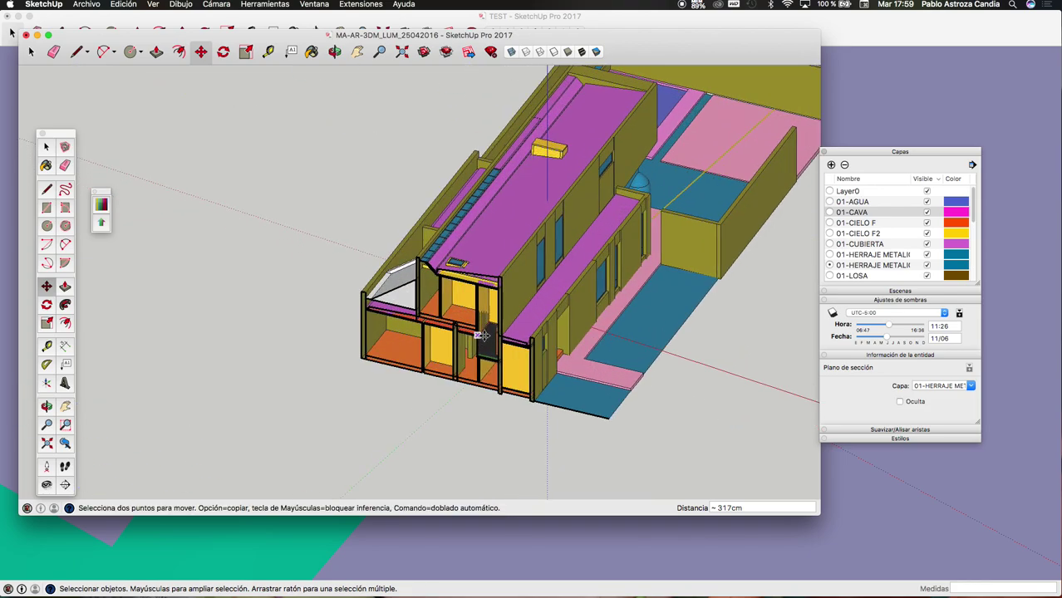
{"action": "scroll", "coordinate": [480, 335], "scroll_direction": "up", "scroll_amount": 2}
{"action": "scroll", "coordinate": [490, 337], "scroll_direction": "up", "scroll_amount": 2}
{"action": "scroll", "coordinate": [550, 341], "scroll_direction": "up", "scroll_amount": 2}
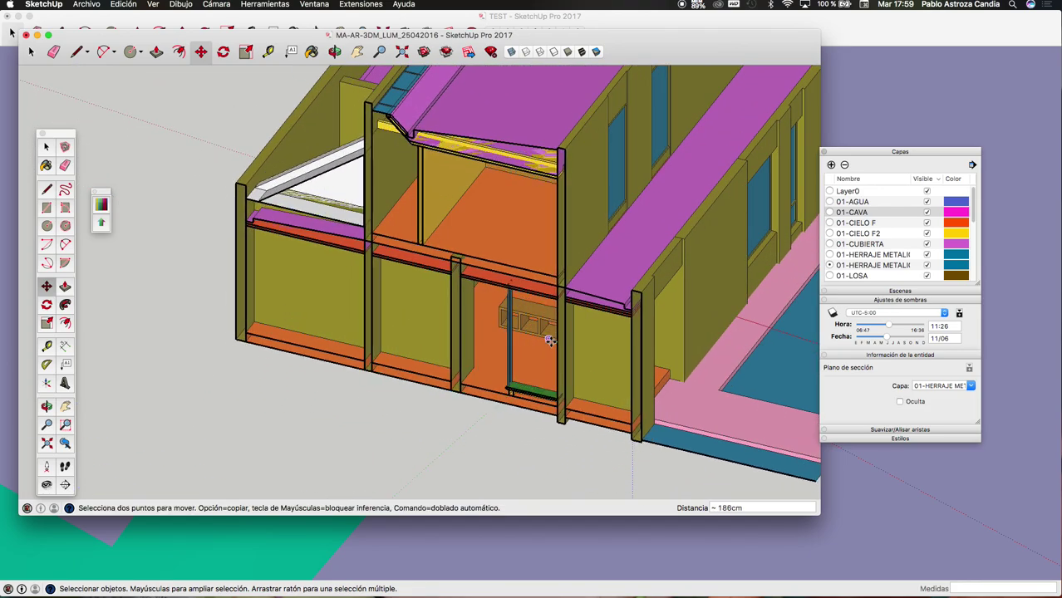
- Zoom in and out to inspect the exposed ground-floor rooms and furniture
{"action": "scroll", "coordinate": [502, 309], "scroll_direction": "down", "scroll_amount": 3}
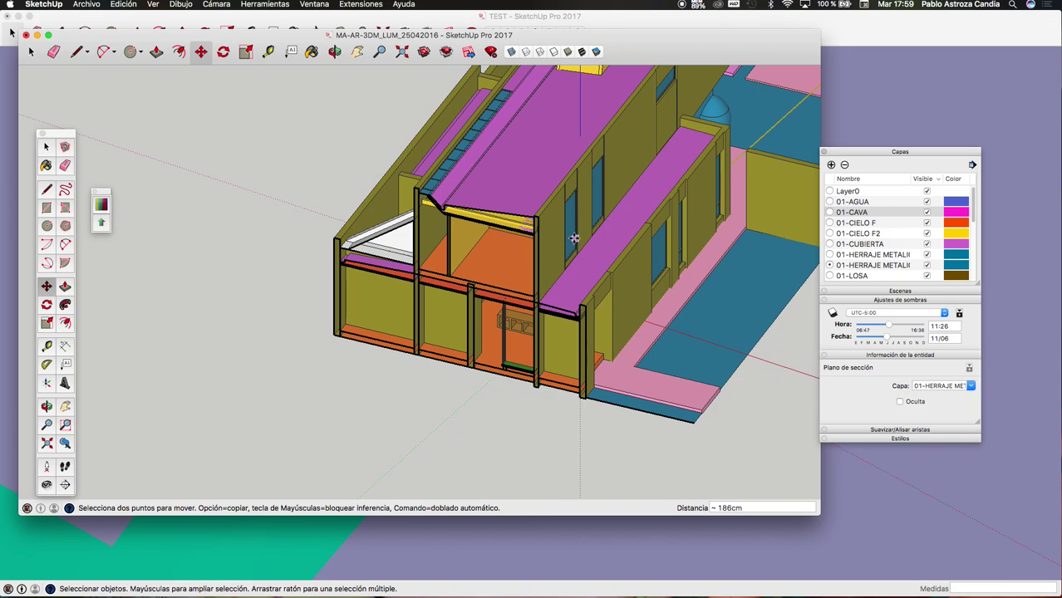
{"action": "scroll", "coordinate": [498, 333], "scroll_direction": "down", "scroll_amount": 3}
{"action": "scroll", "coordinate": [498, 366], "scroll_direction": "down", "scroll_amount": 1}
{"action": "scroll", "coordinate": [532, 337], "scroll_direction": "down", "scroll_amount": 1}
{"action": "scroll", "coordinate": [544, 328], "scroll_direction": "down", "scroll_amount": 1}
{"action": "scroll", "coordinate": [516, 248], "scroll_direction": "up", "scroll_amount": 3}
{"action": "scroll", "coordinate": [515, 248], "scroll_direction": "down", "scroll_amount": 1}
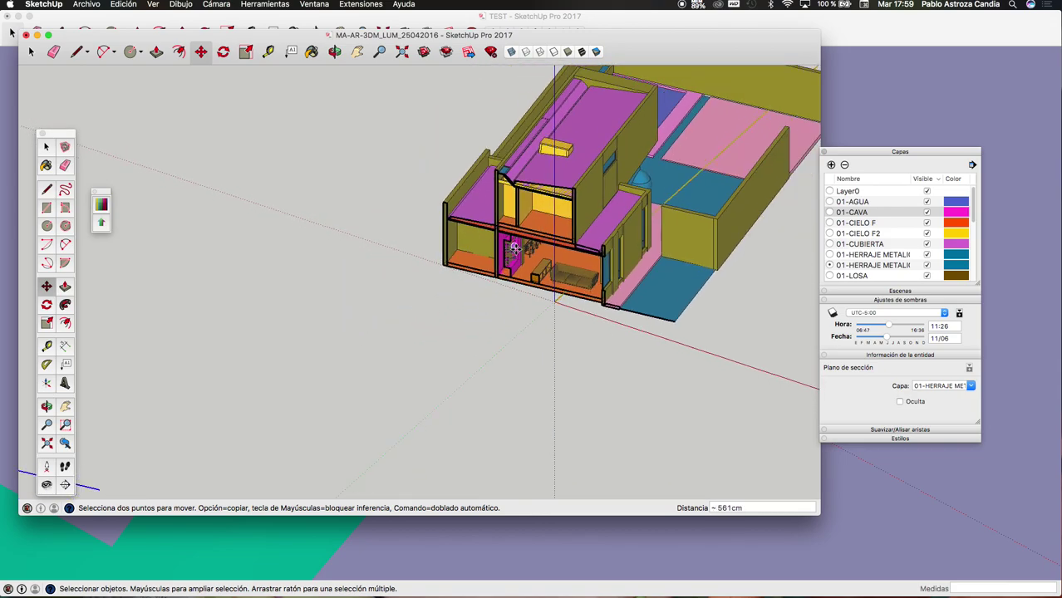
{"action": "scroll", "coordinate": [515, 247], "scroll_direction": "up", "scroll_amount": 2}
{"action": "scroll", "coordinate": [515, 248], "scroll_direction": "up", "scroll_amount": 3}
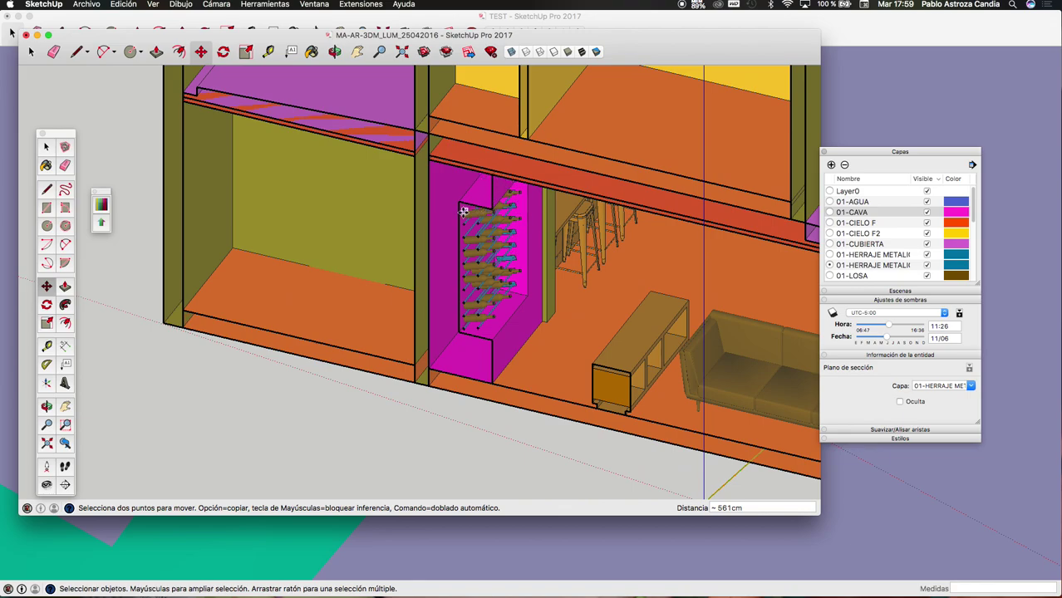
{"action": "left_click_drag", "start_coordinate": [973, 215], "coordinate": [976, 264]}
{"action": "scroll", "coordinate": [381, 309], "scroll_direction": "down", "scroll_amount": 3}
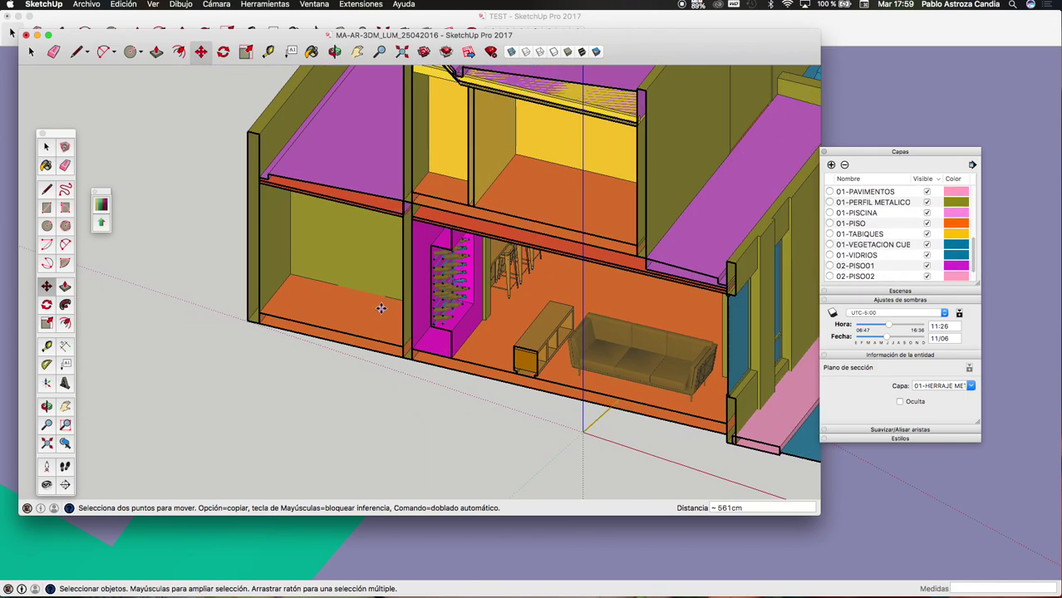
{"action": "scroll", "coordinate": [381, 309], "scroll_direction": "down", "scroll_amount": 5}
{"action": "scroll", "coordinate": [380, 309], "scroll_direction": "down", "scroll_amount": 4}
{"action": "scroll", "coordinate": [665, 170], "scroll_direction": "down", "scroll_amount": 4}
{"action": "key", "text": "space"}
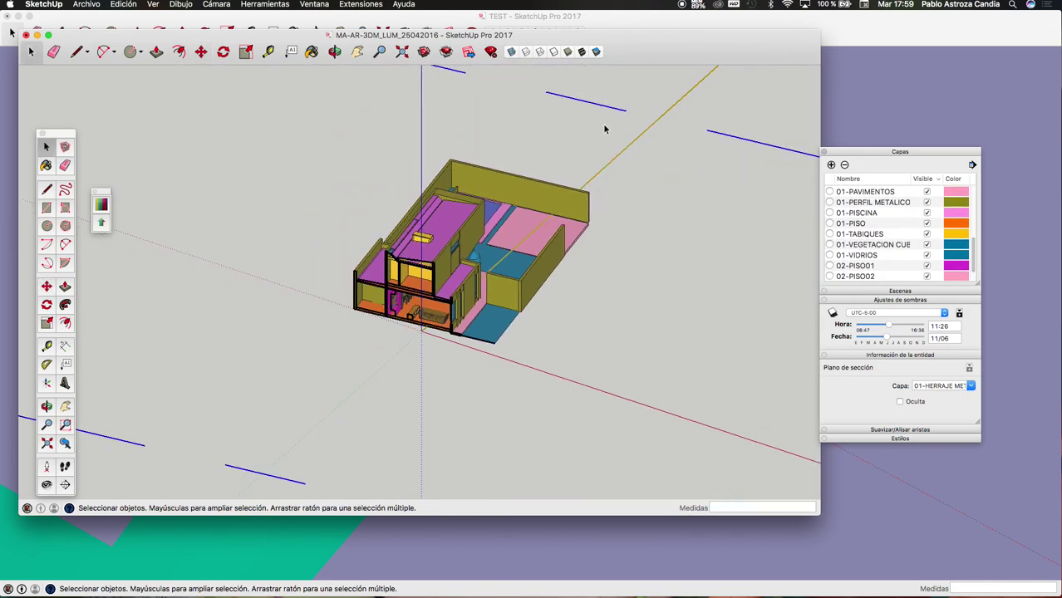
- Shift the section cut through the house and toggle 01-TABIQUES, leaving it visible
{"action": "key", "text": "m"}
{"action": "left_click", "coordinate": [619, 268]}
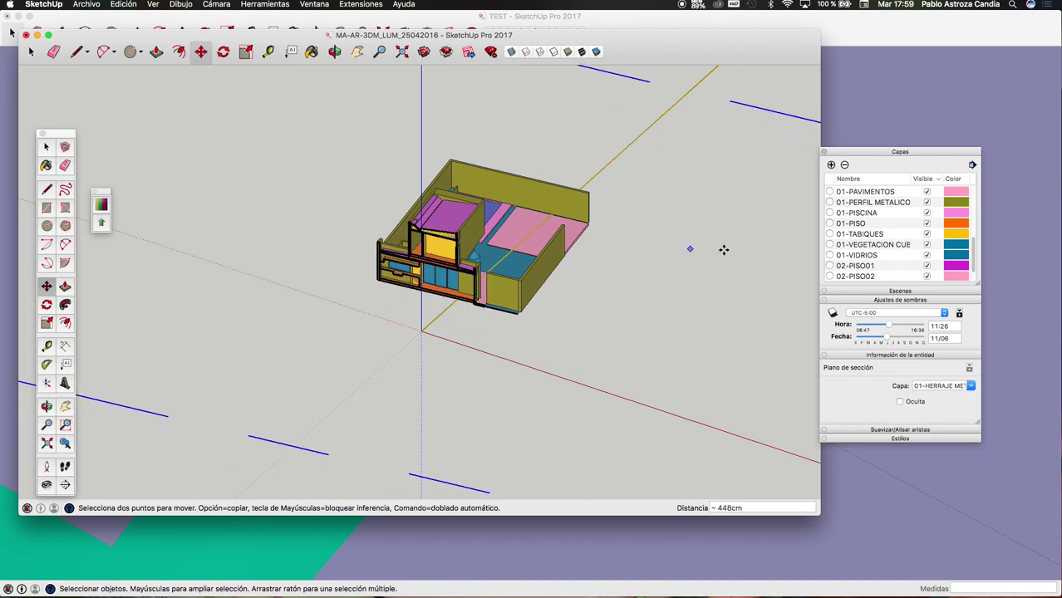
{"action": "left_click", "coordinate": [927, 234]}
{"action": "left_click", "coordinate": [927, 235]}
{"action": "left_click", "coordinate": [927, 235]}
{"action": "left_click", "coordinate": [926, 234]}
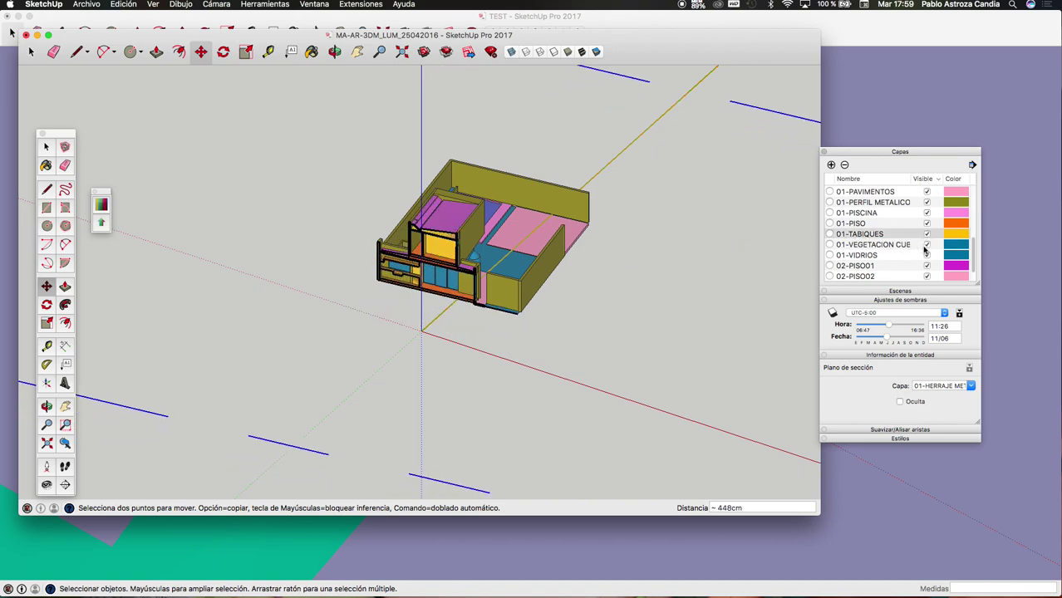
- Hide the 01-VIDRIOS glass layer
{"action": "left_click", "coordinate": [926, 255]}
{"action": "left_click", "coordinate": [927, 255]}
{"action": "left_click", "coordinate": [927, 255]}
{"action": "left_click", "coordinate": [927, 255]}
{"action": "left_click", "coordinate": [926, 255]}
{"action": "left_click", "coordinate": [927, 256]}
{"action": "left_click", "coordinate": [926, 256]}
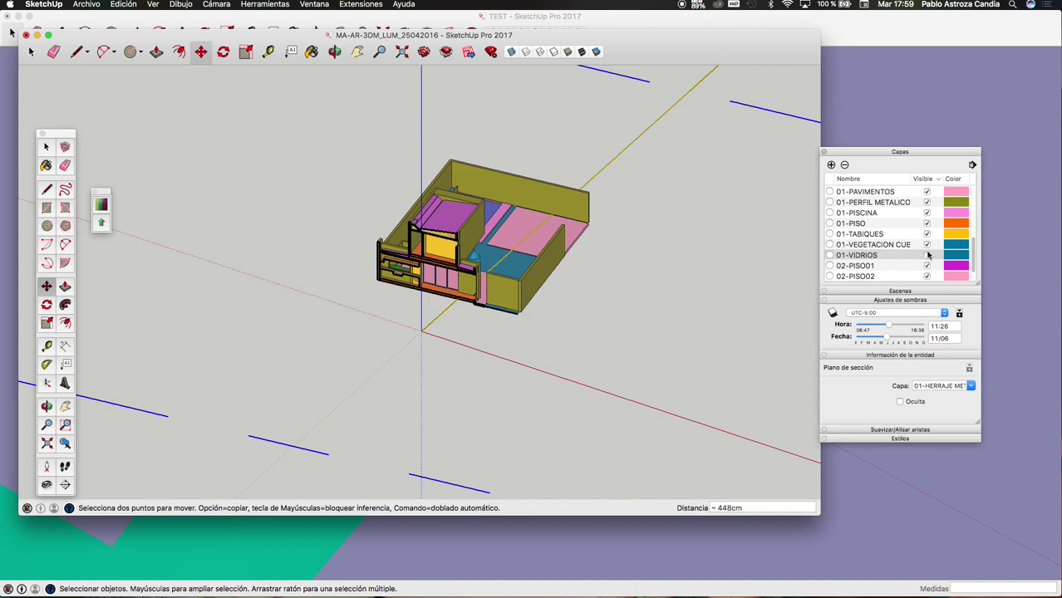
- Toggle the 02-PISO01 and 02-PISO02 floors to see the stairs, leaving both visible
{"action": "left_click", "coordinate": [926, 266]}
{"action": "left_click", "coordinate": [925, 266]}
{"action": "left_click", "coordinate": [927, 277]}
{"action": "left_click", "coordinate": [926, 277]}
{"action": "left_click", "coordinate": [927, 277]}
{"action": "left_click", "coordinate": [927, 277]}
{"action": "left_click", "coordinate": [927, 276]}
{"action": "left_click", "coordinate": [927, 277]}
{"action": "left_click", "coordinate": [926, 277]}
{"action": "left_click", "coordinate": [927, 277]}
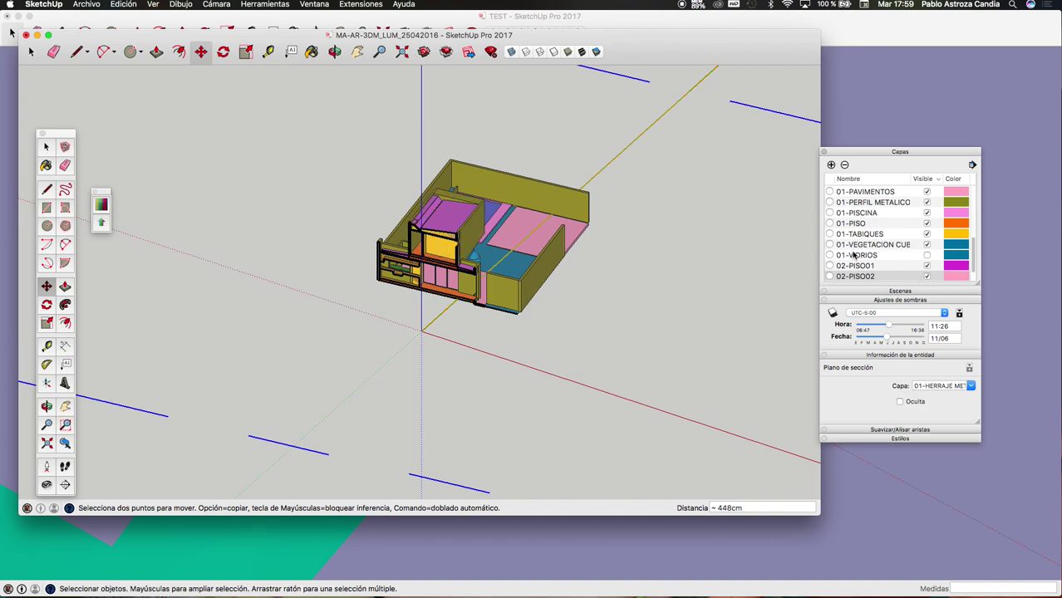
- Hide the 01-PAVIMENTOS pink paving layer
{"action": "scroll", "coordinate": [890, 246], "scroll_direction": "up", "scroll_amount": 1}
{"action": "left_click", "coordinate": [927, 200]}
{"action": "left_click", "coordinate": [927, 201]}
{"action": "left_click", "coordinate": [927, 200]}
{"action": "left_click", "coordinate": [926, 200]}
{"action": "left_click", "coordinate": [927, 200]}
{"action": "left_click", "coordinate": [926, 200]}
{"action": "left_click", "coordinate": [927, 200]}
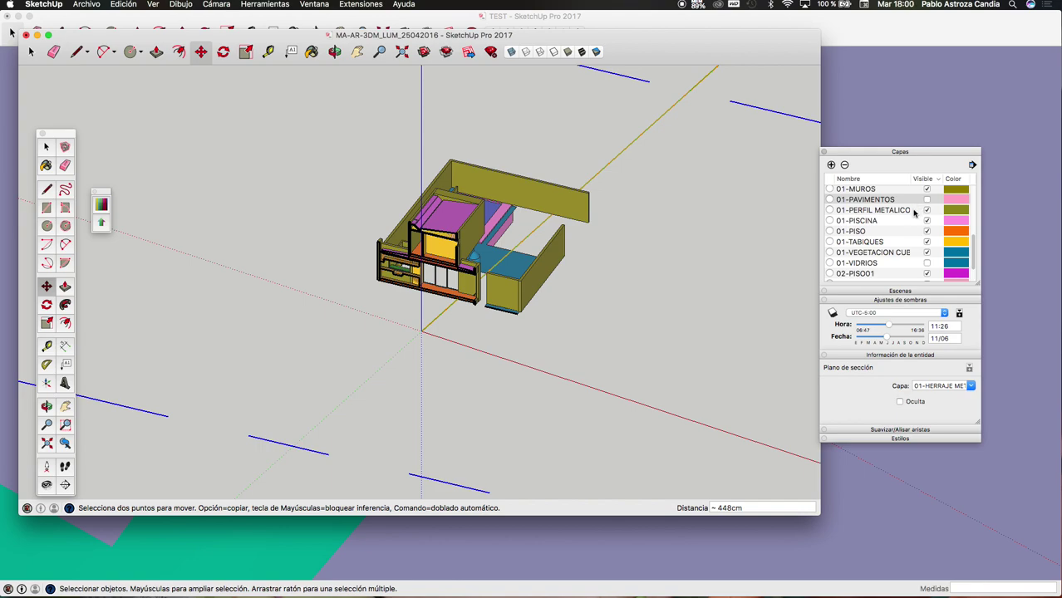
- Reposition and enlarge the Capas panel so every layer is listed
{"action": "scroll", "coordinate": [908, 261], "scroll_direction": "down", "scroll_amount": 2}
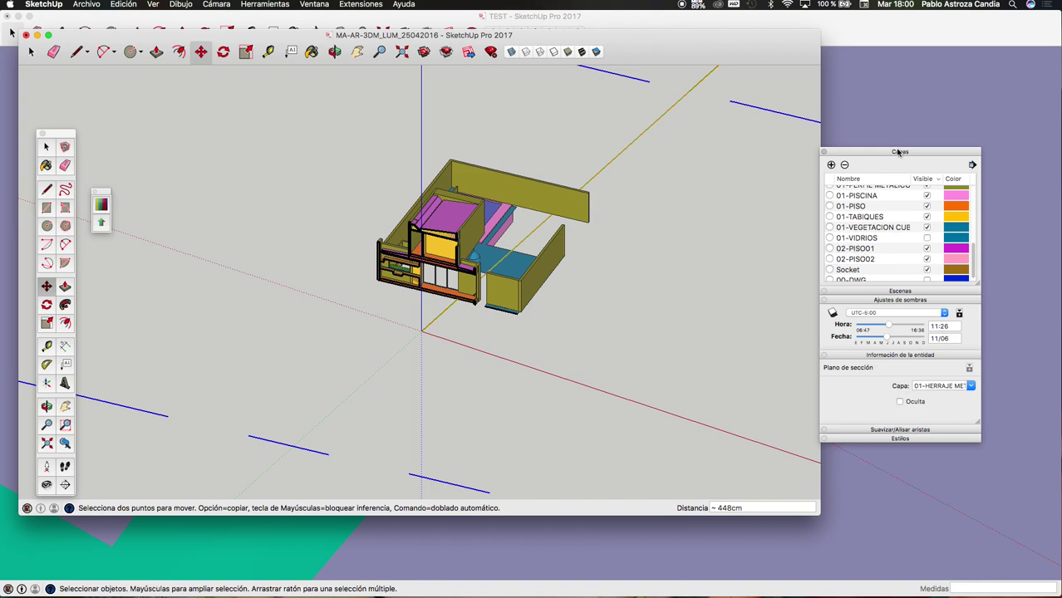
{"action": "left_click_drag", "start_coordinate": [896, 151], "coordinate": [871, 95]}
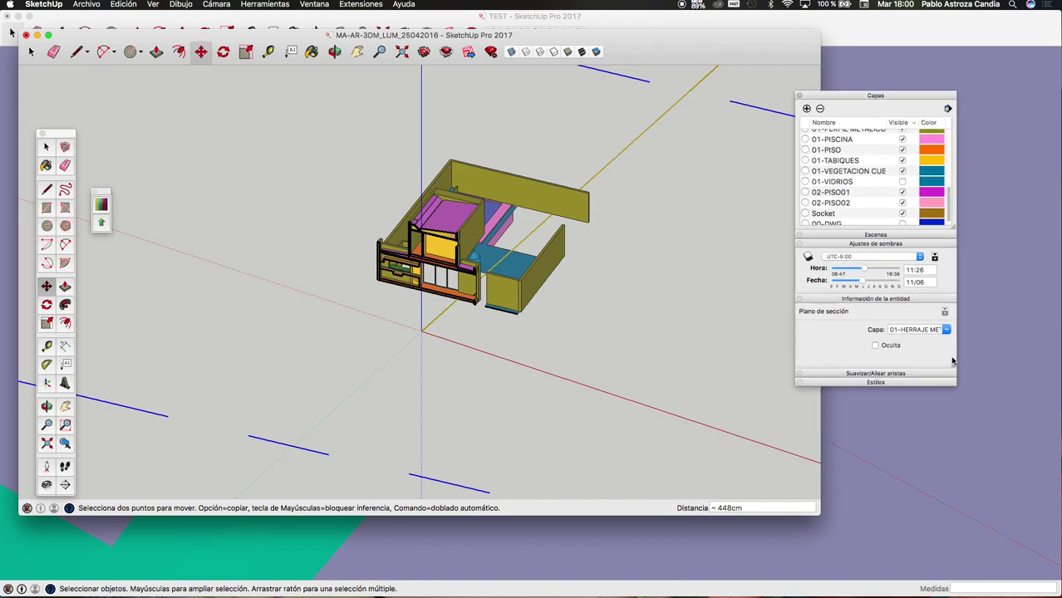
{"action": "left_click_drag", "start_coordinate": [954, 233], "coordinate": [967, 401]}
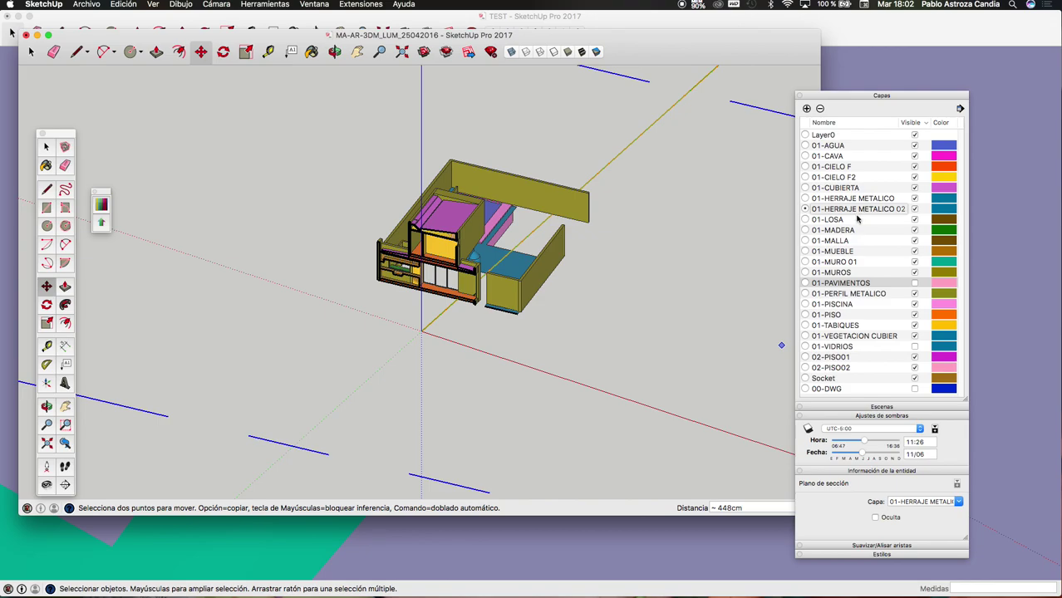
- Select layers 01-LOSA through 02-PISO02, then close the house model to get the save prompt
{"action": "left_click", "coordinate": [858, 219]}
{"action": "left_click", "coordinate": [856, 231]}
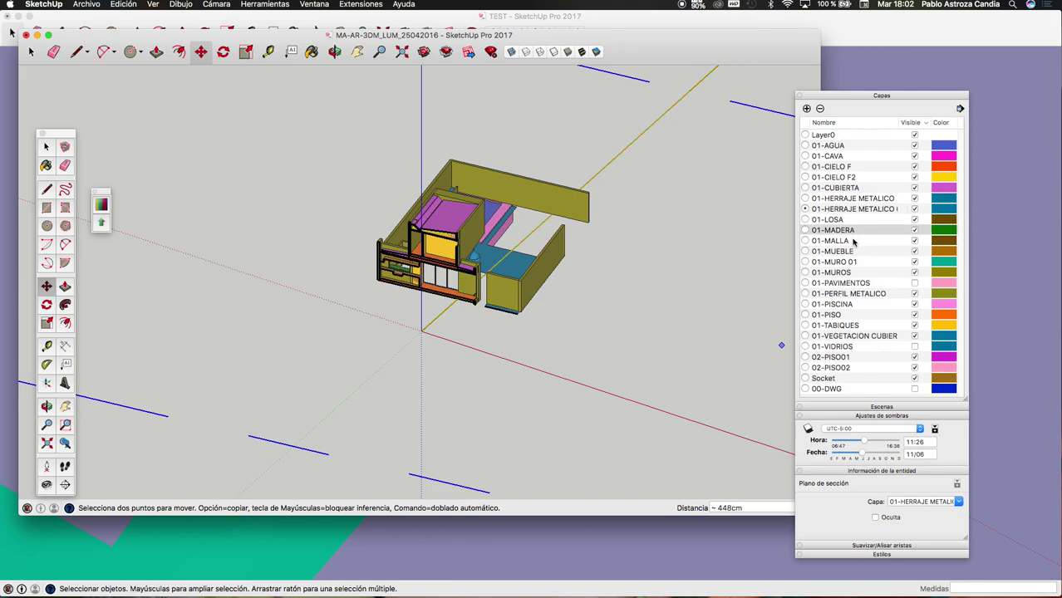
{"action": "left_click", "coordinate": [854, 241]}
{"action": "left_click", "coordinate": [854, 252]}
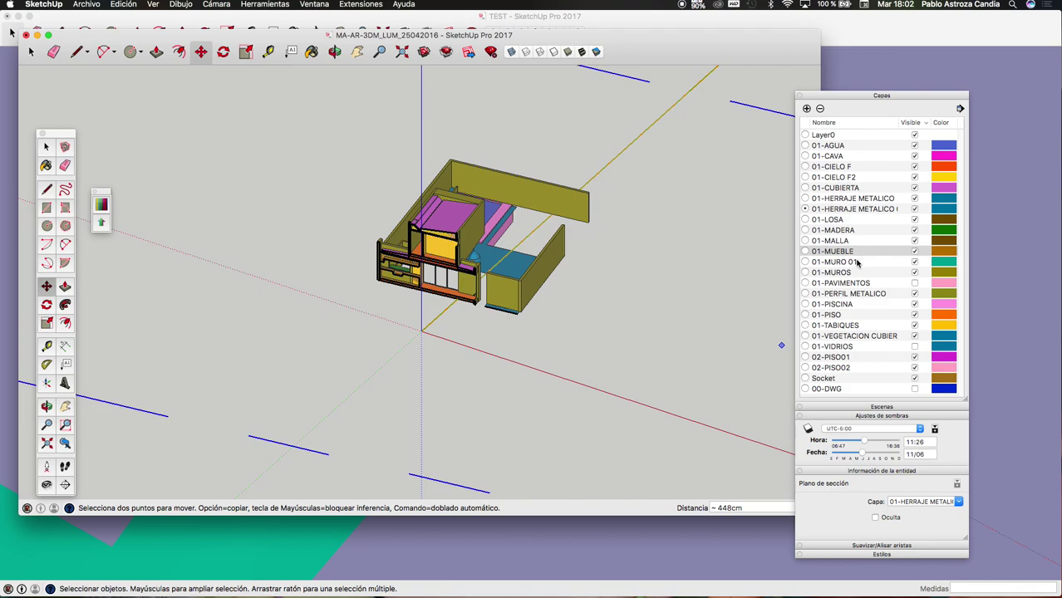
{"action": "left_click", "coordinate": [856, 262]}
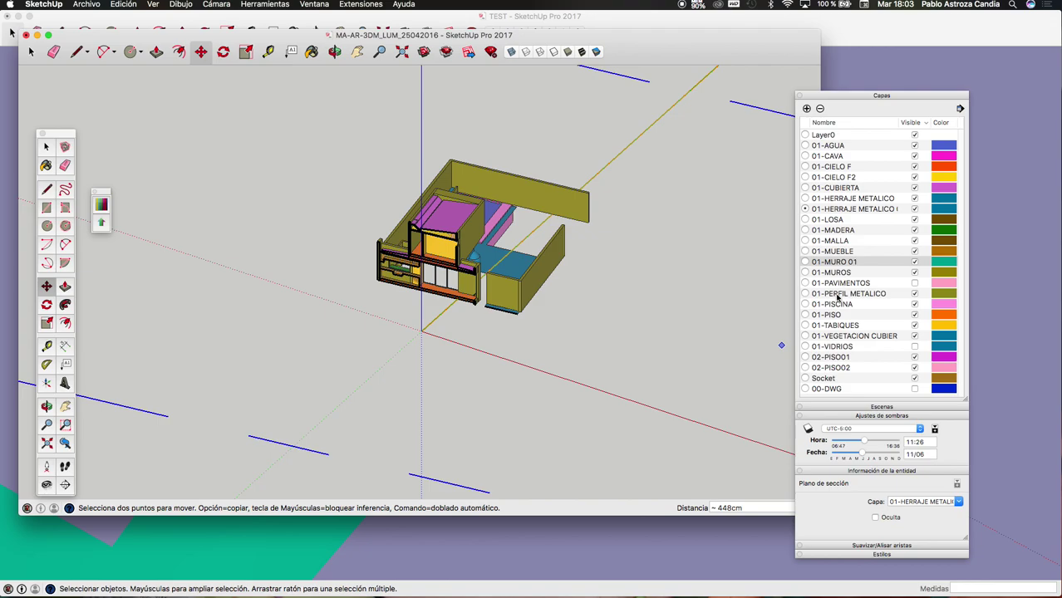
{"action": "left_click", "coordinate": [837, 356]}
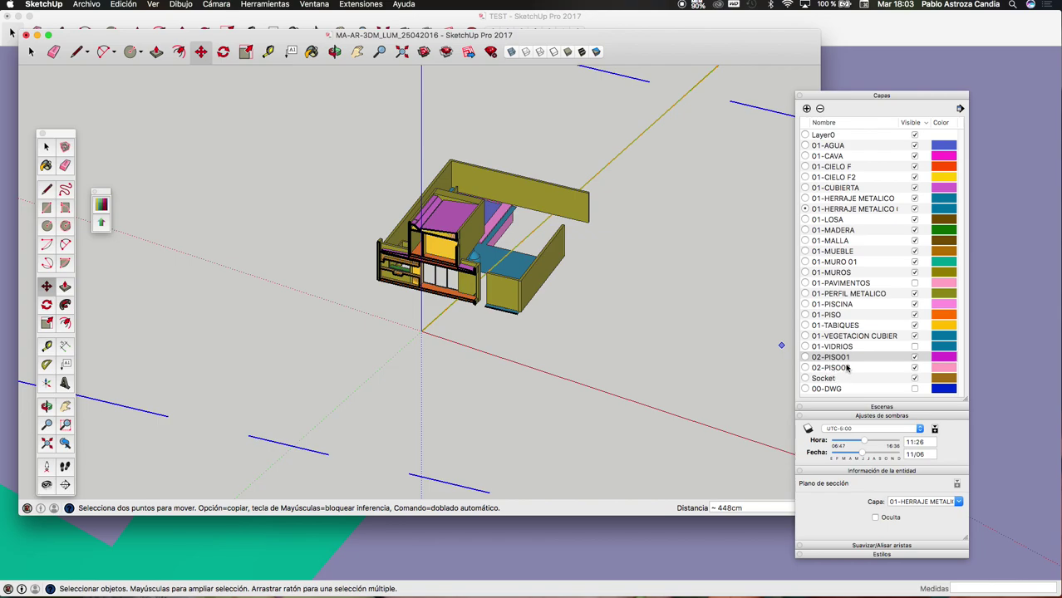
{"action": "left_click", "coordinate": [843, 366]}
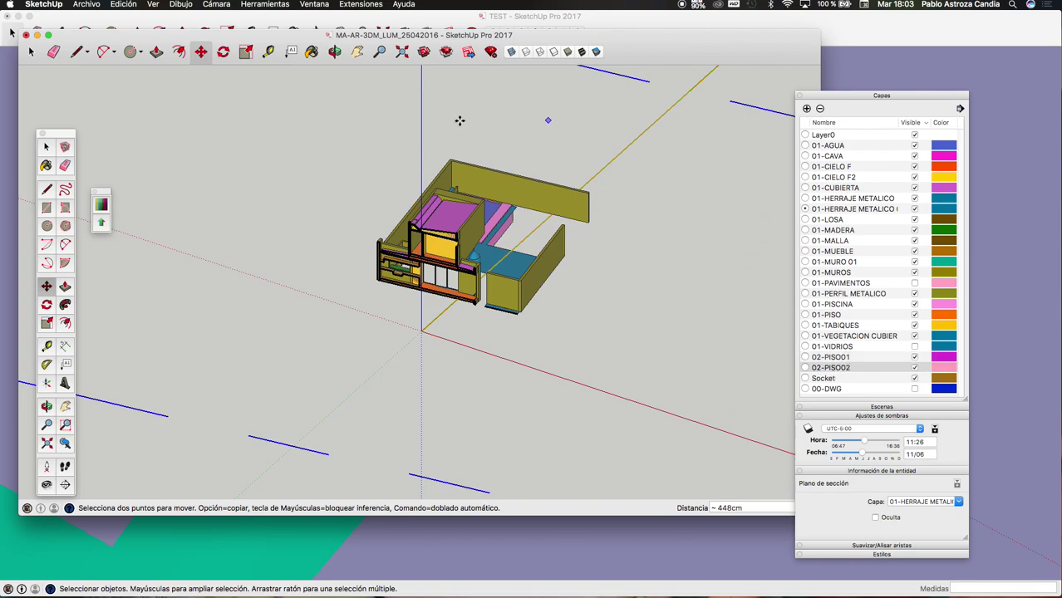
{"action": "left_click", "coordinate": [25, 35]}
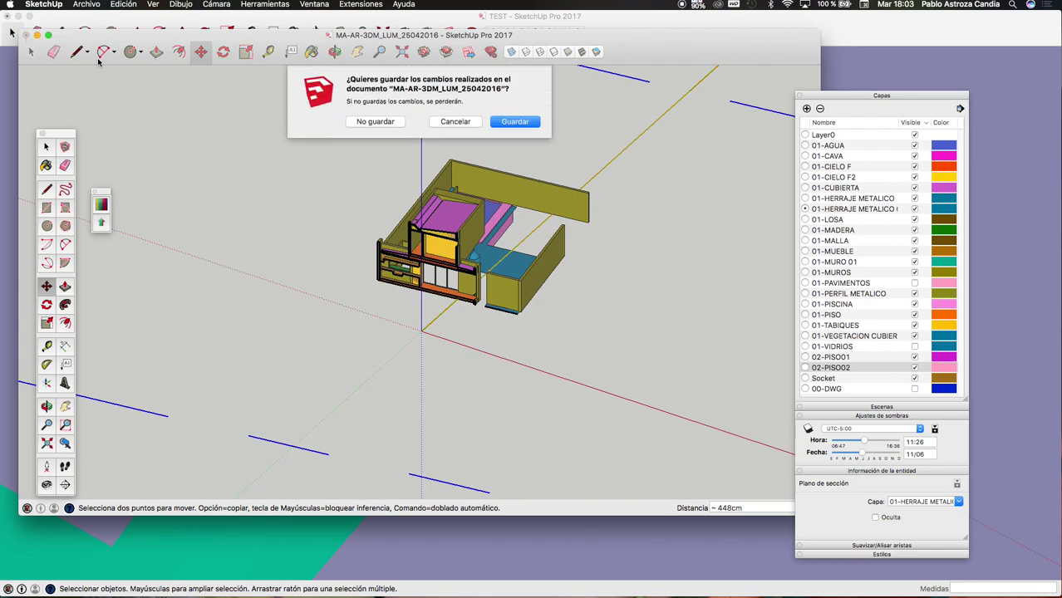
- Answer the save prompt to close the house model and open the Archivo > Abrir browser at Escritorio
{"action": "left_click", "coordinate": [373, 123]}
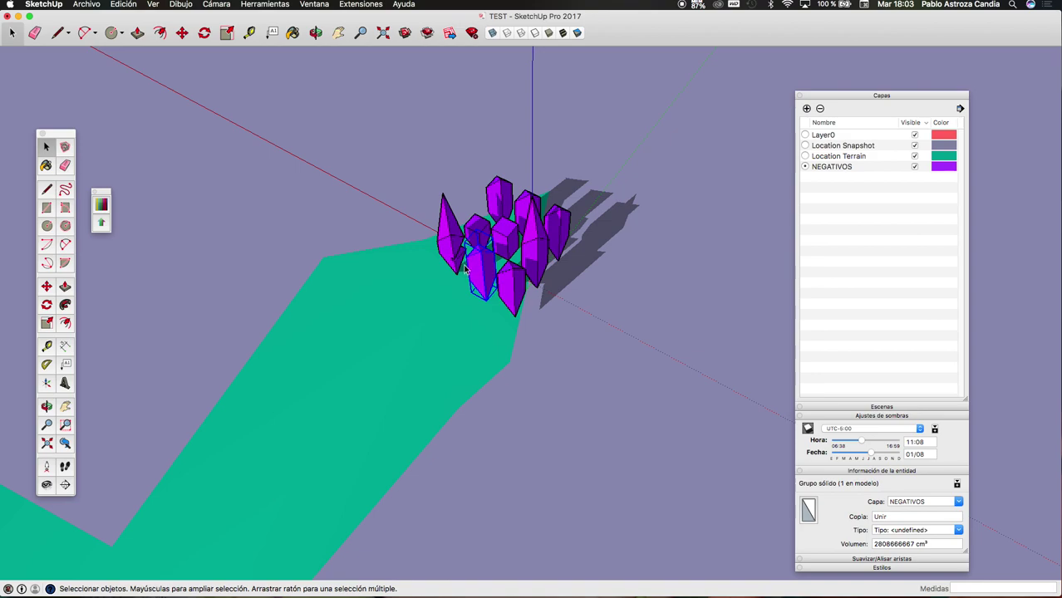
{"action": "left_click", "coordinate": [86, 5]}
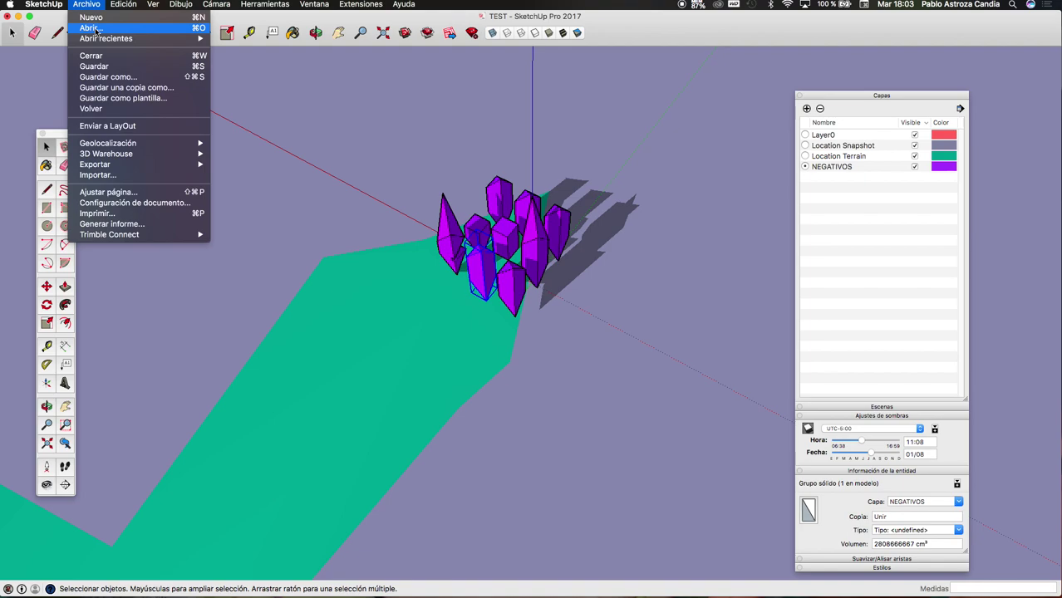
{"action": "left_click", "coordinate": [92, 28]}
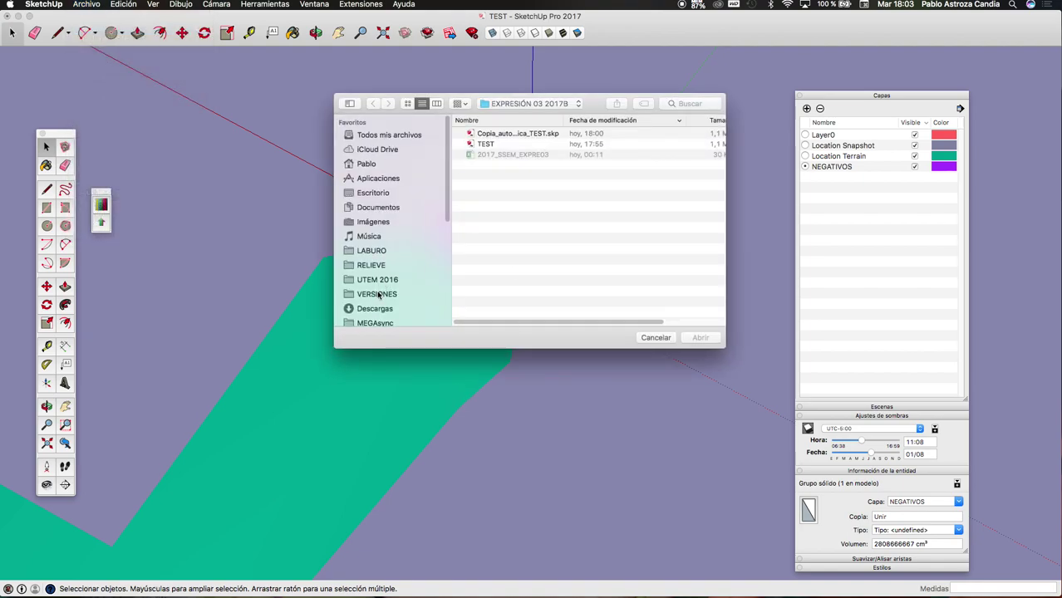
{"action": "left_click", "coordinate": [384, 197]}
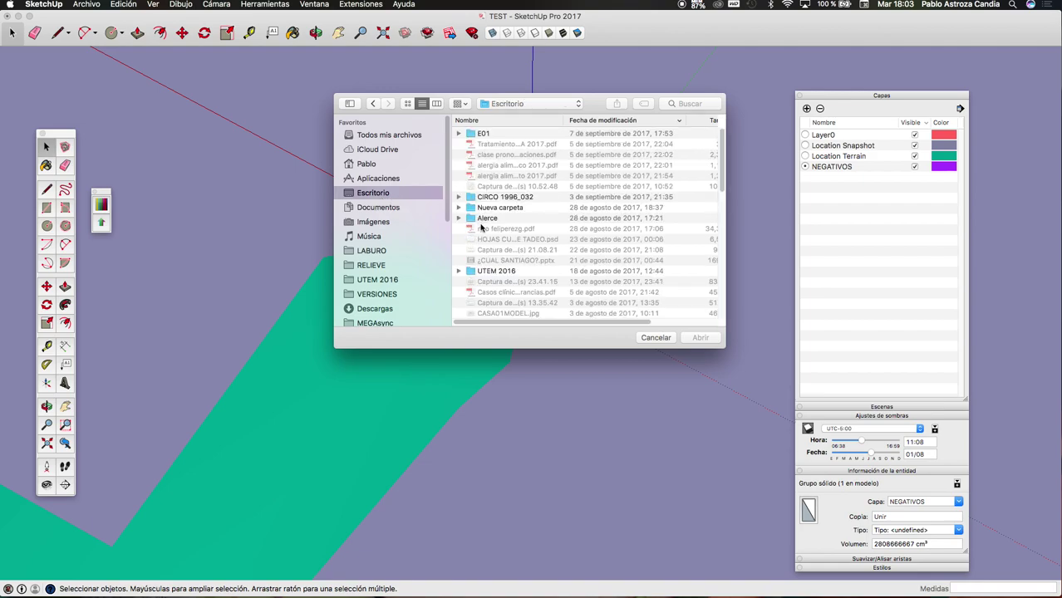
- Browse into the REFERENCIAS A4 folder and look through the modelos a4 folder
{"action": "scroll", "coordinate": [501, 252], "scroll_direction": "down", "scroll_amount": 2}
{"action": "scroll", "coordinate": [501, 252], "scroll_direction": "down", "scroll_amount": 5}
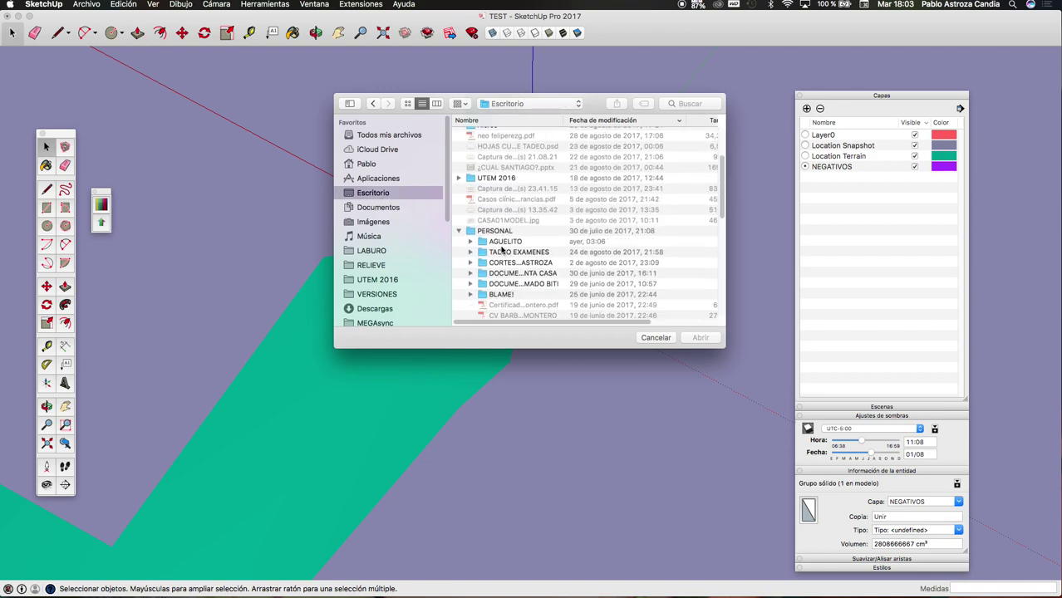
{"action": "scroll", "coordinate": [501, 252], "scroll_direction": "down", "scroll_amount": 2}
{"action": "left_click", "coordinate": [459, 197]}
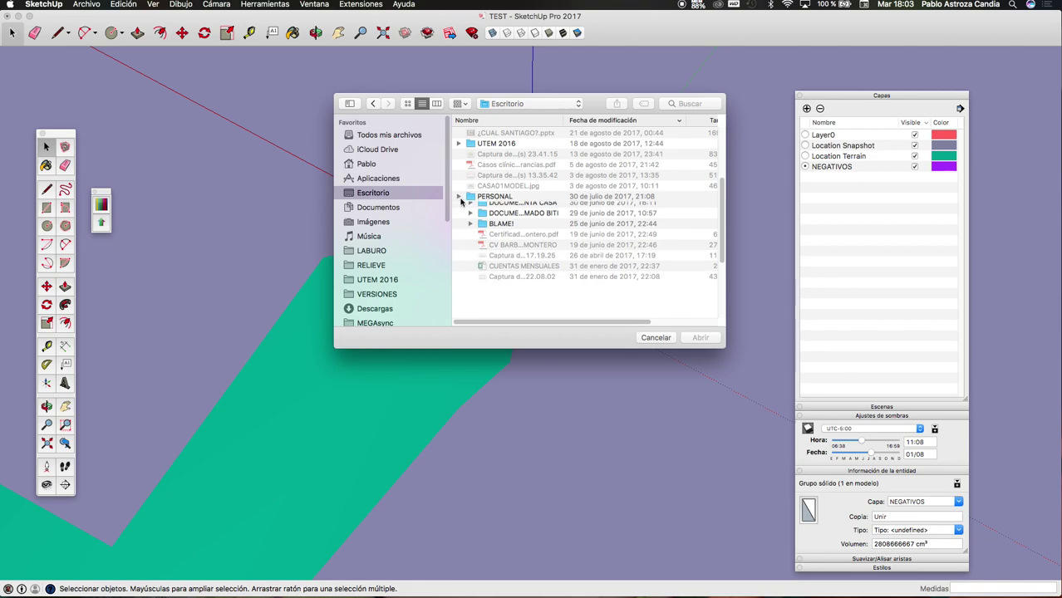
{"action": "double_click", "coordinate": [499, 208]}
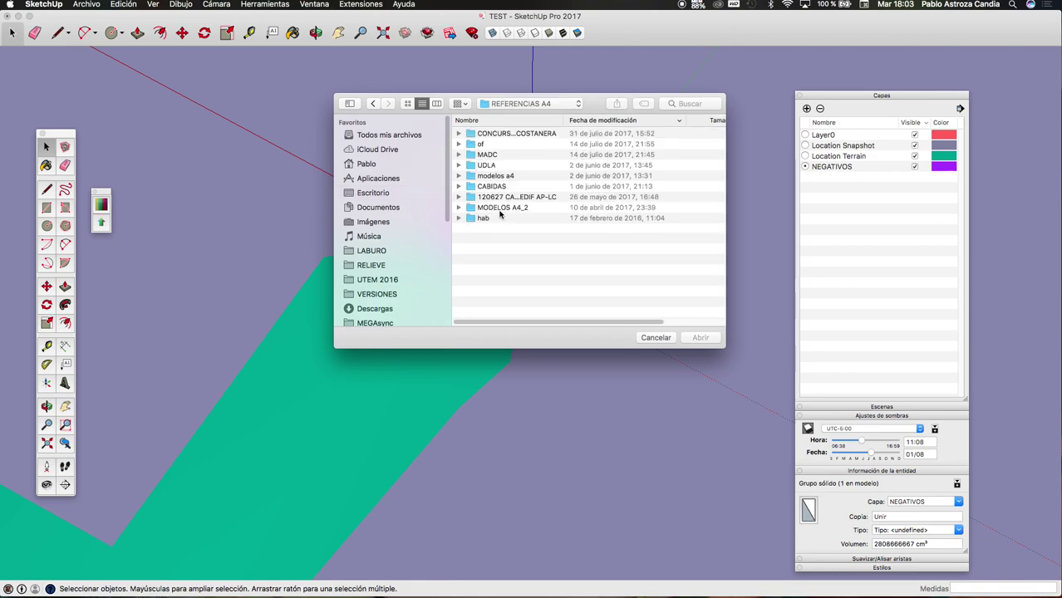
{"action": "left_click", "coordinate": [457, 176]}
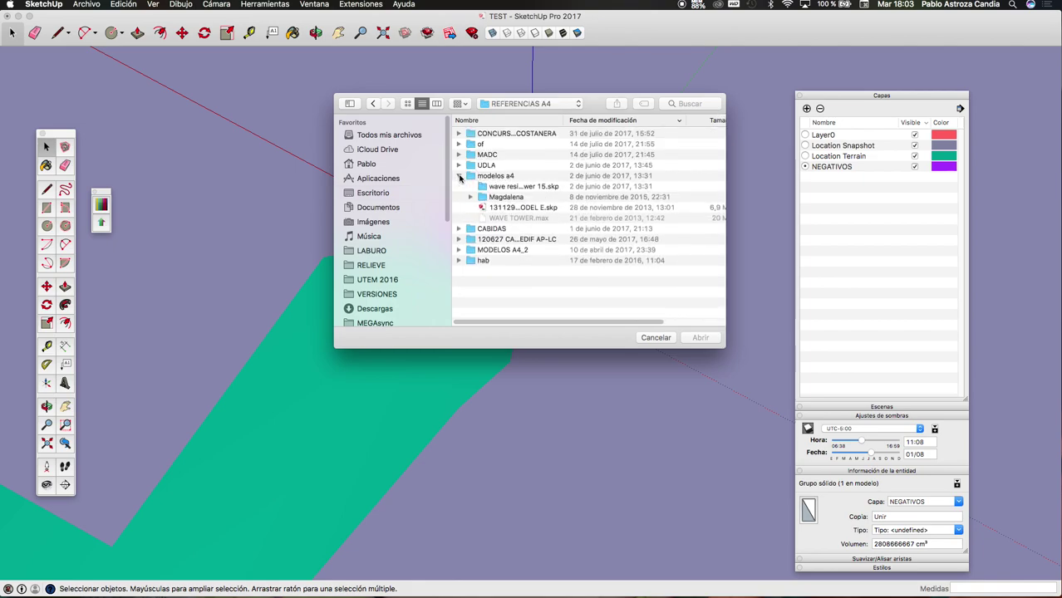
{"action": "left_click", "coordinate": [512, 208]}
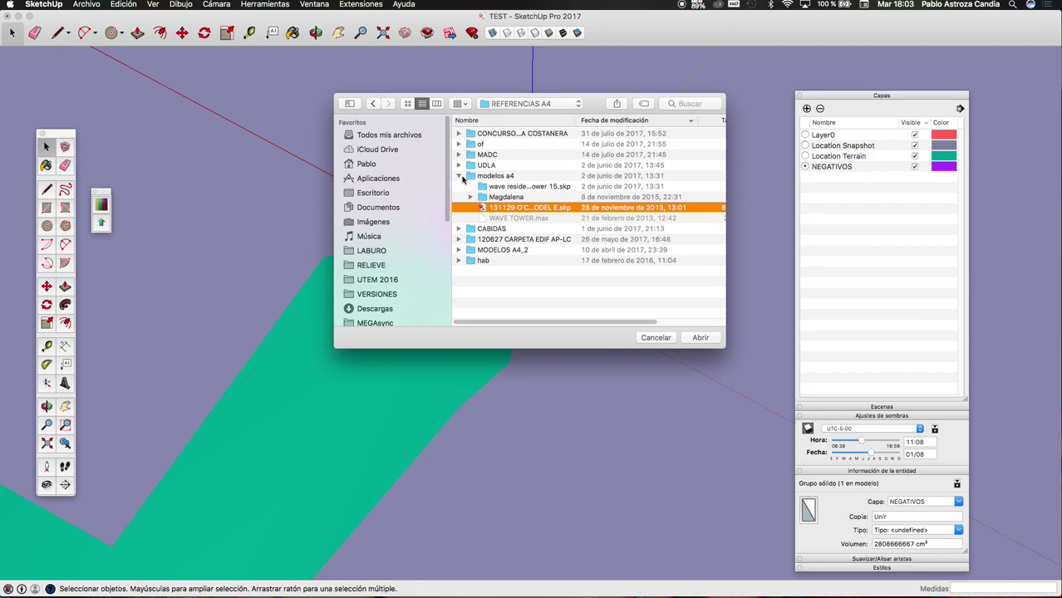
{"action": "left_click", "coordinate": [459, 177]}
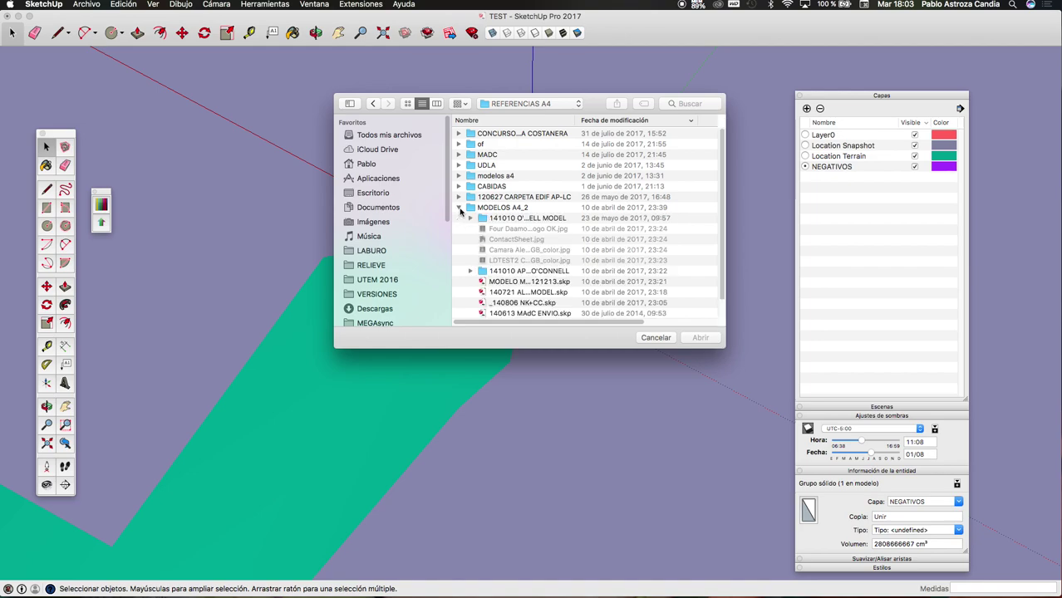
- Quick Look the MODELOS A4_2 files and open 140613 MAdC ENVIO.skp
{"action": "left_click", "coordinate": [503, 283]}
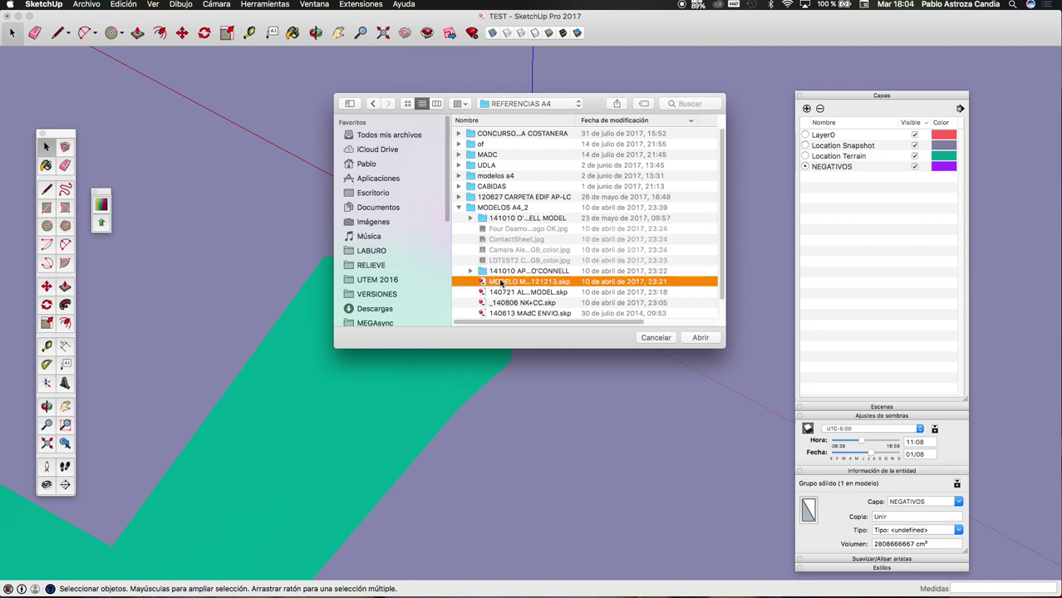
{"action": "key", "text": "space"}
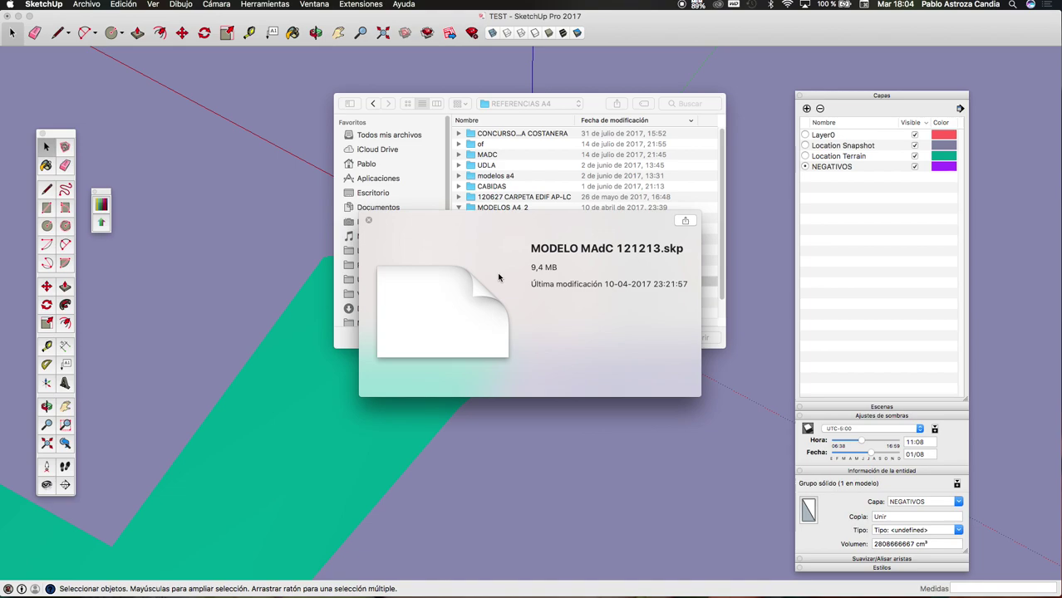
{"action": "key", "text": "Down"}
{"action": "key", "text": "Down"}
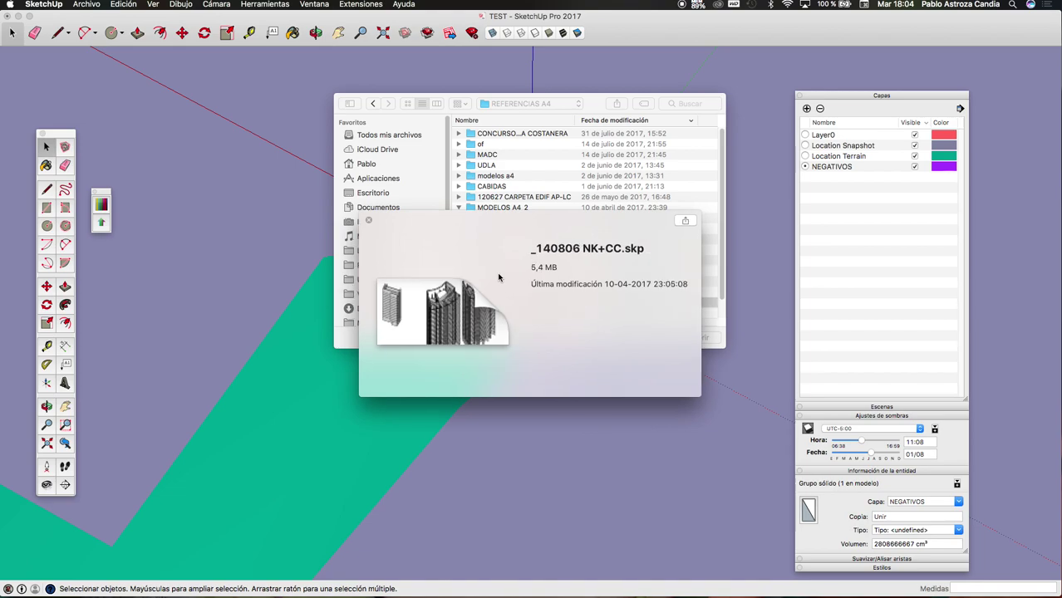
{"action": "key", "text": "Down"}
{"action": "key", "text": "space"}
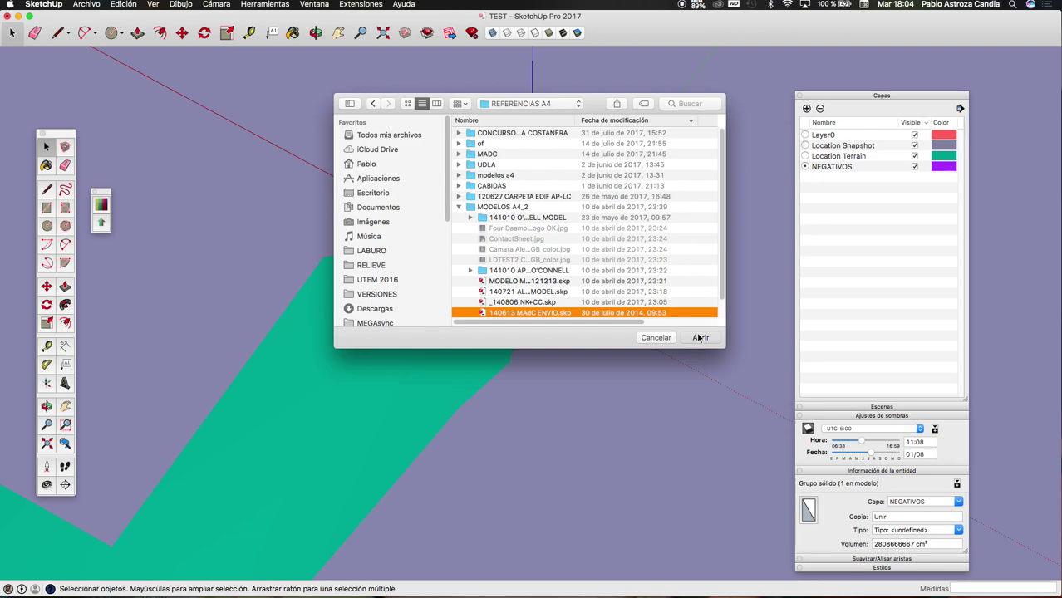
{"action": "left_click", "coordinate": [698, 337]}
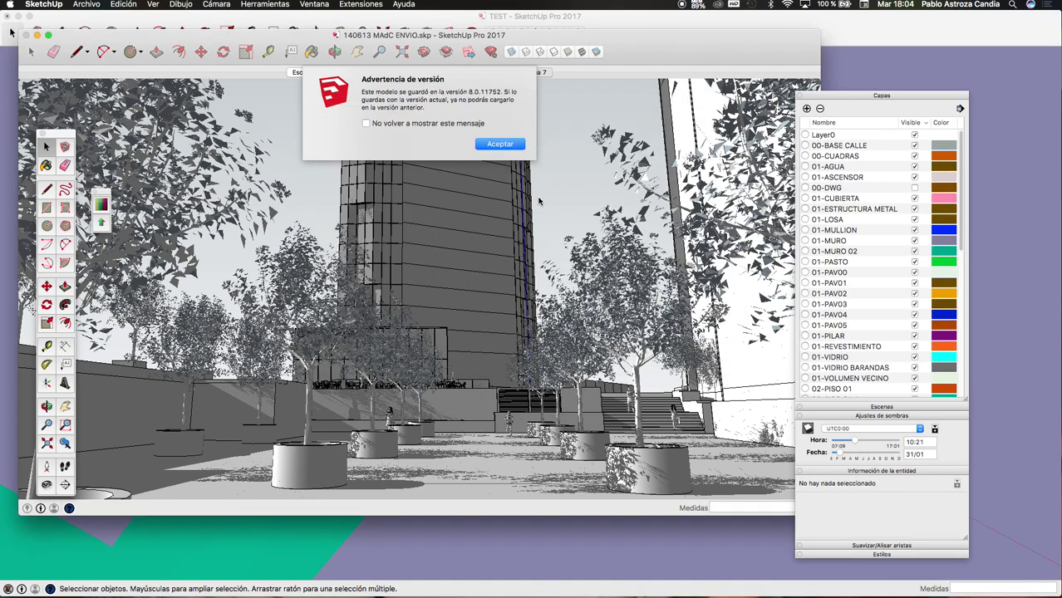
- Dismiss the version warning, orbit around the tower, and switch to the isometric standard view
{"action": "left_click", "coordinate": [496, 147]}
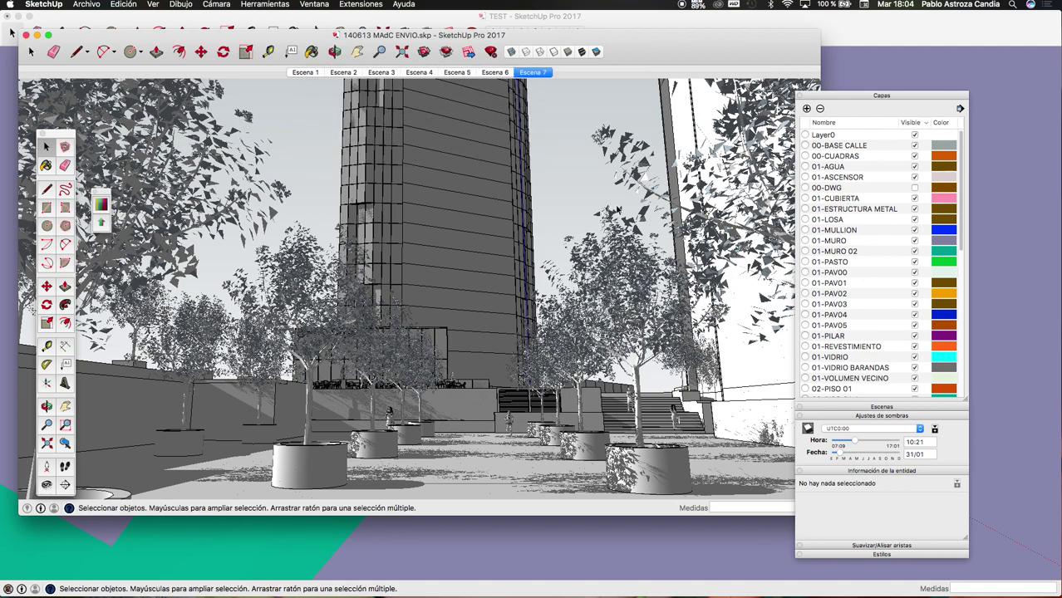
{"action": "left_click", "coordinate": [334, 51]}
{"action": "mouse_move", "coordinate": [360, 149]}
{"action": "left_mouse_down"}
{"action": "mouse_move", "coordinate": [416, 227]}
{"action": "mouse_move", "coordinate": [432, 199]}
{"action": "left_mouse_up"}
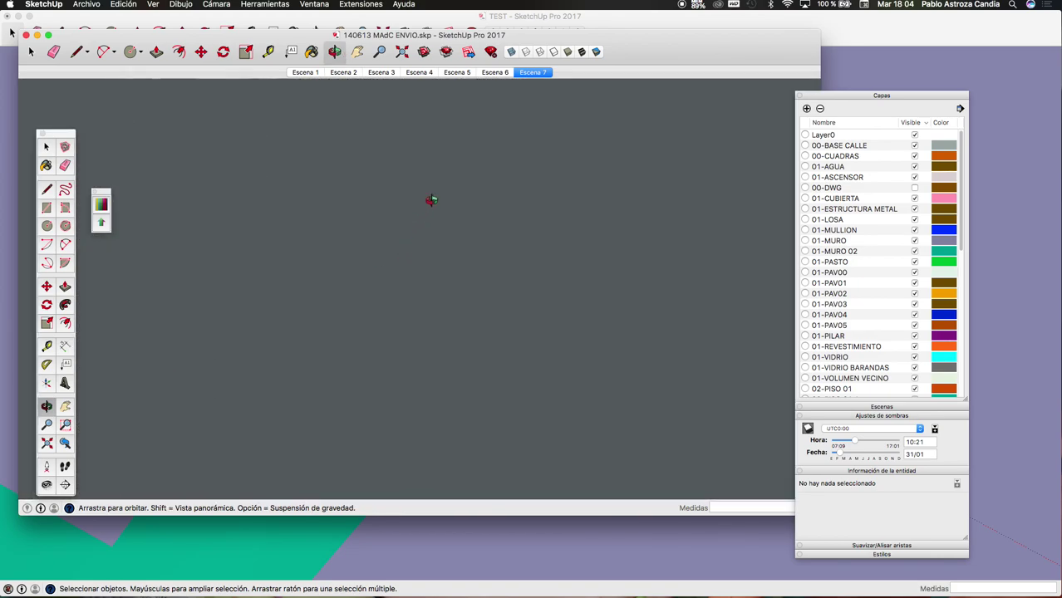
{"action": "left_click", "coordinate": [216, 4]}
{"action": "mouse_move", "coordinate": [237, 38]}
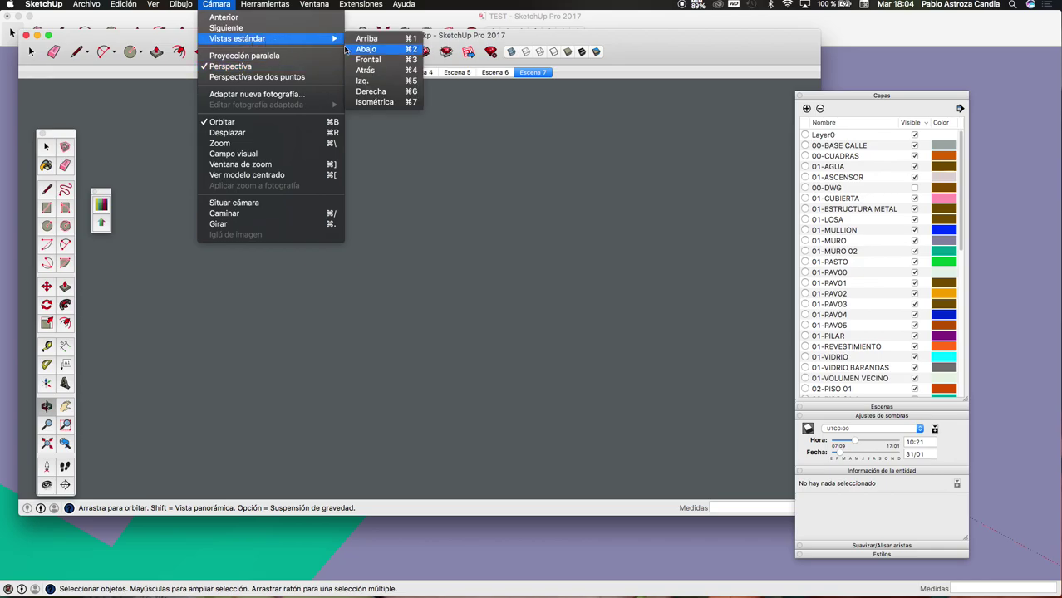
{"action": "left_click", "coordinate": [370, 102]}
{"action": "mouse_move", "coordinate": [422, 209]}
{"action": "left_mouse_down"}
{"action": "mouse_move", "coordinate": [352, 249]}
{"action": "mouse_move", "coordinate": [486, 253]}
{"action": "mouse_move", "coordinate": [315, 237]}
{"action": "mouse_move", "coordinate": [505, 278]}
{"action": "mouse_move", "coordinate": [598, 278]}
{"action": "left_mouse_up"}
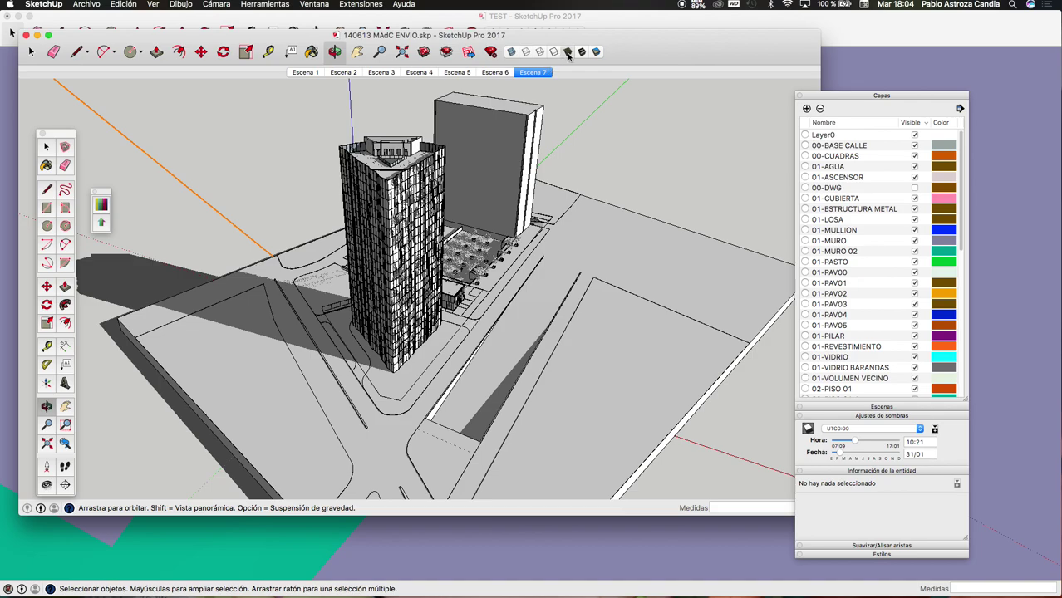
- Orbit close to the blue tower and compare X-ray with shaded-with-textures display
{"action": "left_click_drag", "start_coordinate": [500, 183], "coordinate": [529, 101]}
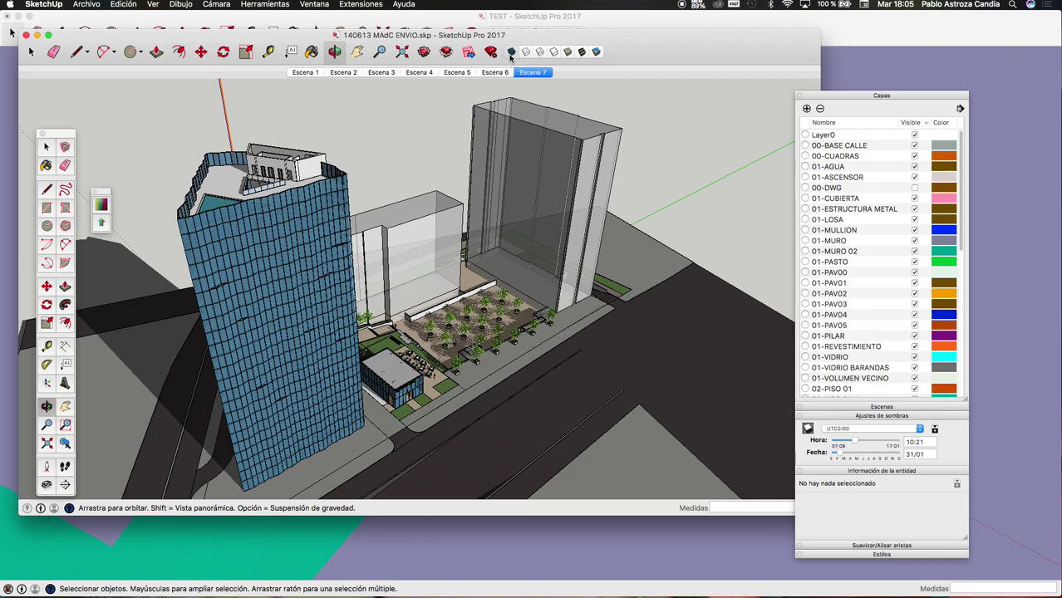
{"action": "left_click", "coordinate": [523, 54]}
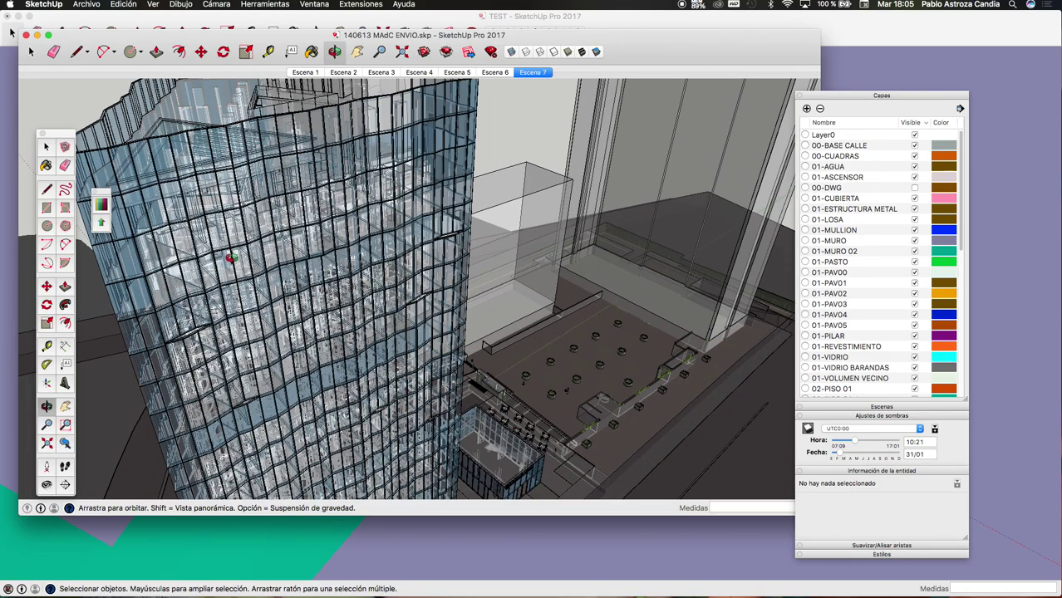
{"action": "mouse_move", "coordinate": [235, 258]}
{"action": "left_mouse_down"}
{"action": "mouse_move", "coordinate": [455, 188]}
{"action": "mouse_move", "coordinate": [368, 177]}
{"action": "mouse_move", "coordinate": [357, 216]}
{"action": "mouse_move", "coordinate": [452, 171]}
{"action": "left_mouse_up"}
{"action": "scroll", "coordinate": [359, 216], "scroll_direction": "down", "scroll_amount": 3}
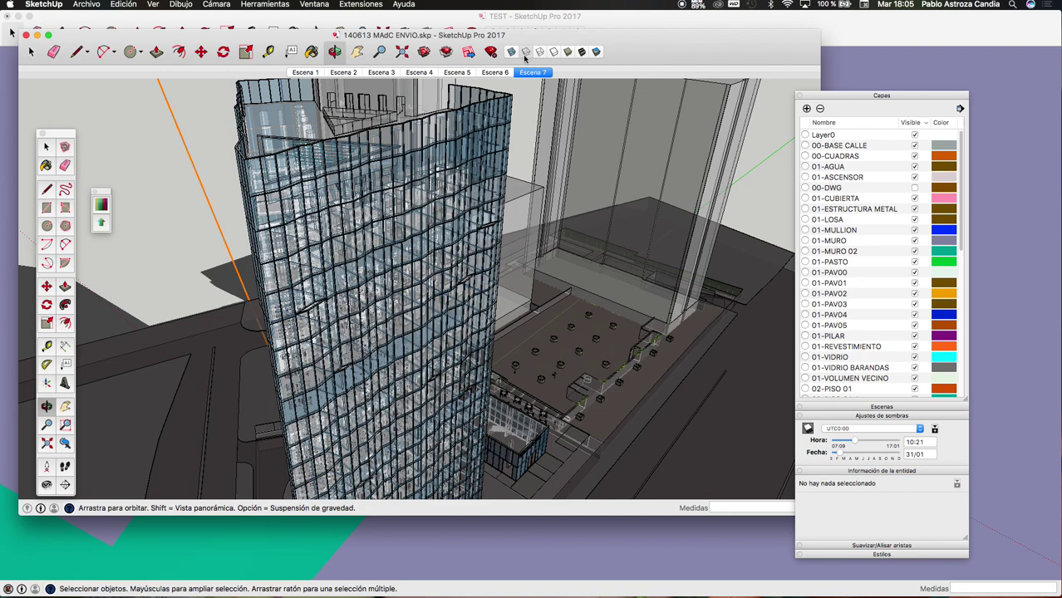
{"action": "left_click", "coordinate": [526, 55]}
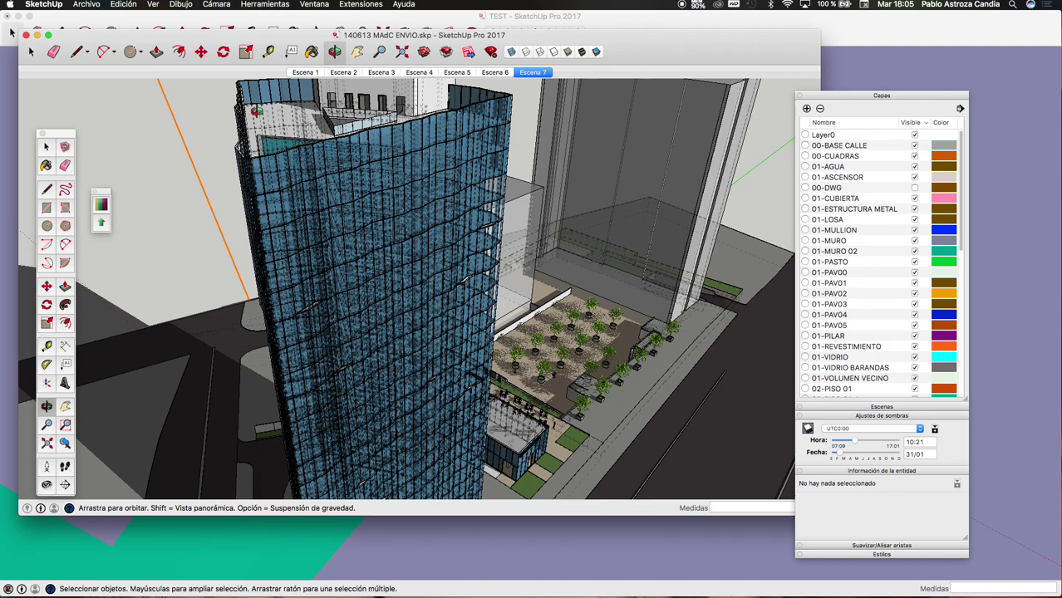
- Turn off Back Edges and view the site as wireframe from above
{"action": "left_click", "coordinate": [531, 54]}
{"action": "left_click", "coordinate": [539, 53]}
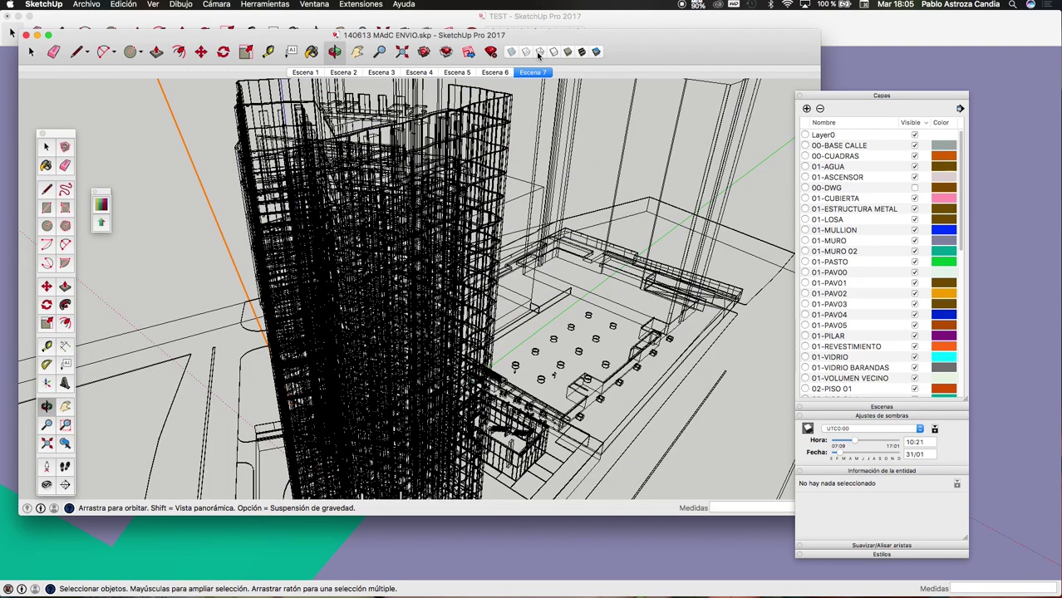
{"action": "mouse_move", "coordinate": [455, 133]}
{"action": "left_mouse_down"}
{"action": "mouse_move", "coordinate": [572, 204]}
{"action": "mouse_move", "coordinate": [416, 270]}
{"action": "mouse_move", "coordinate": [664, 344]}
{"action": "left_mouse_up"}
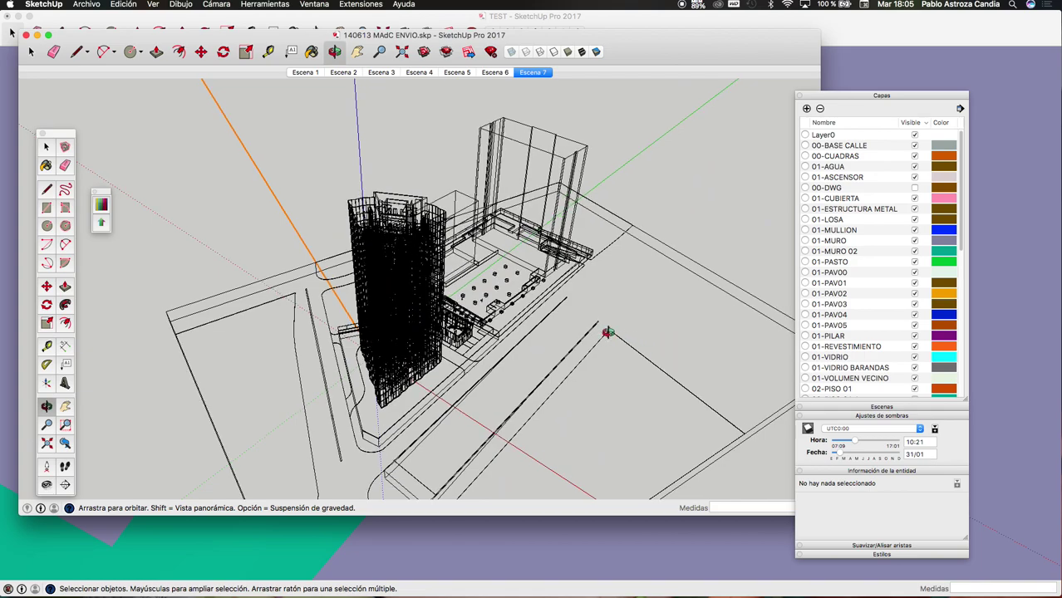
{"action": "mouse_move", "coordinate": [590, 304]}
{"action": "left_mouse_down"}
{"action": "mouse_move", "coordinate": [68, 289]}
{"action": "mouse_move", "coordinate": [418, 218]}
{"action": "mouse_move", "coordinate": [431, 230]}
{"action": "left_mouse_up"}
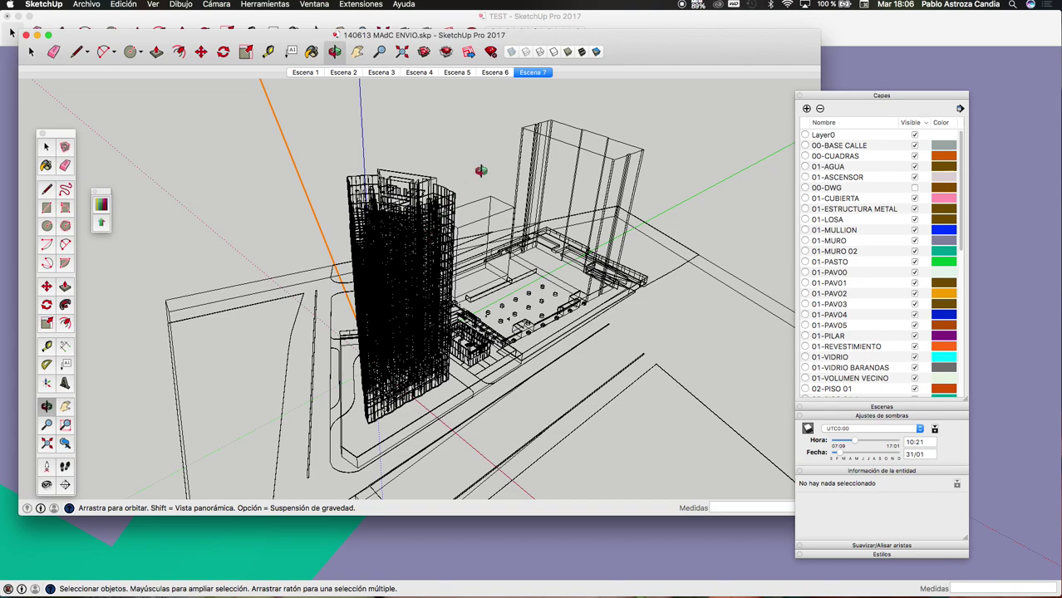
- Switch to Hidden Line, frame the tower top and plaza, and turn shadows off
{"action": "left_click", "coordinate": [554, 52]}
{"action": "scroll", "coordinate": [431, 237], "scroll_direction": "up", "scroll_amount": 4}
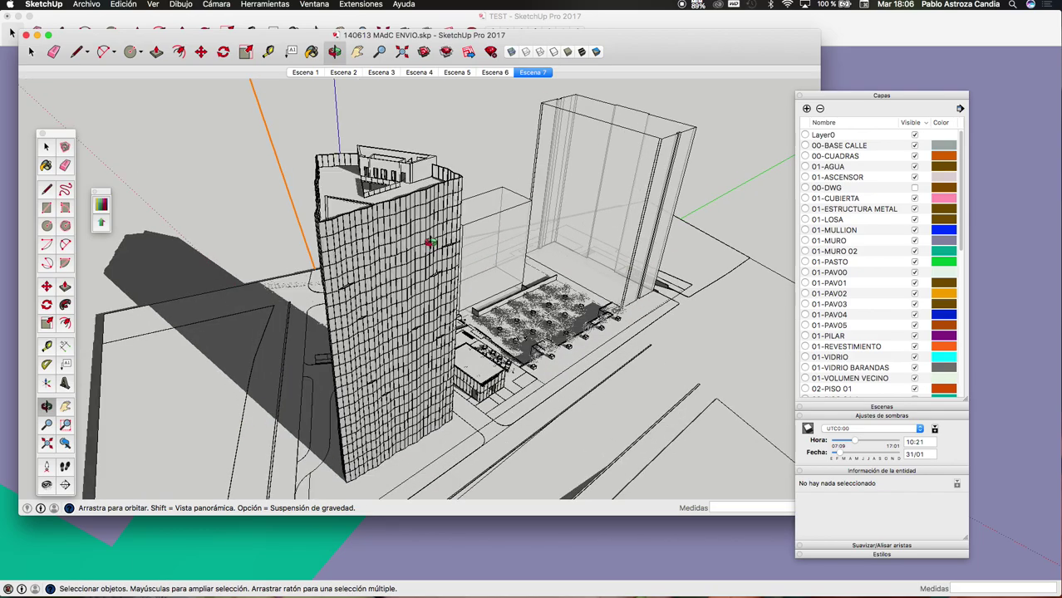
{"action": "scroll", "coordinate": [428, 241], "scroll_direction": "up", "scroll_amount": 4}
{"action": "scroll", "coordinate": [530, 170], "scroll_direction": "up", "scroll_amount": 3}
{"action": "mouse_move", "coordinate": [529, 170]}
{"action": "left_mouse_down"}
{"action": "mouse_move", "coordinate": [654, 234]}
{"action": "mouse_move", "coordinate": [339, 275]}
{"action": "mouse_move", "coordinate": [340, 227]}
{"action": "left_mouse_up"}
{"action": "scroll", "coordinate": [340, 227], "scroll_direction": "up", "scroll_amount": 3}
{"action": "scroll", "coordinate": [351, 201], "scroll_direction": "up", "scroll_amount": 2}
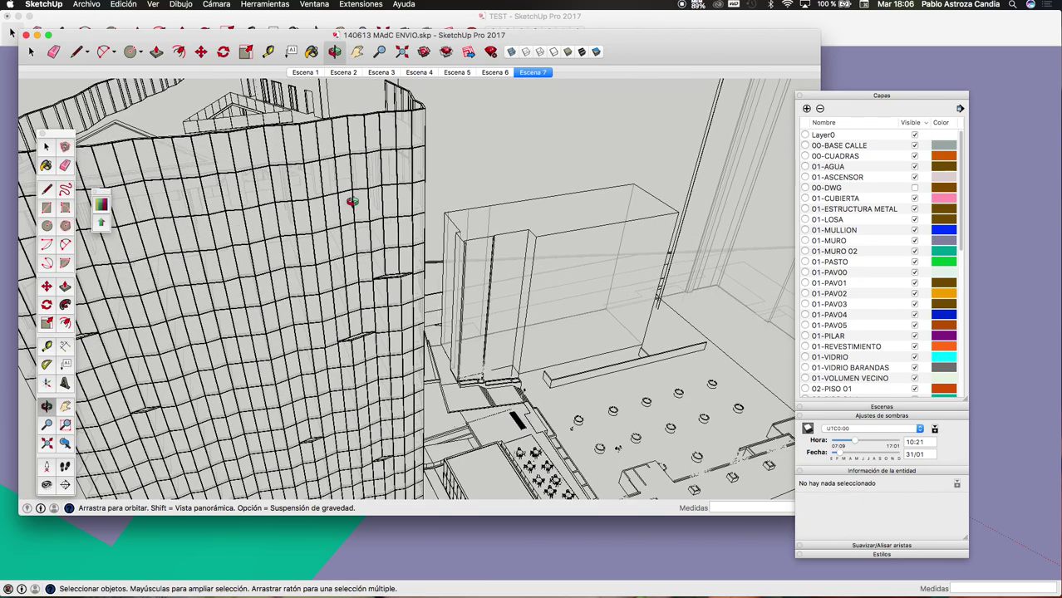
{"action": "scroll", "coordinate": [350, 206], "scroll_direction": "up", "scroll_amount": 3}
{"action": "scroll", "coordinate": [403, 183], "scroll_direction": "up", "scroll_amount": 2}
{"action": "scroll", "coordinate": [416, 221], "scroll_direction": "down", "scroll_amount": 6}
{"action": "scroll", "coordinate": [410, 243], "scroll_direction": "down", "scroll_amount": 2}
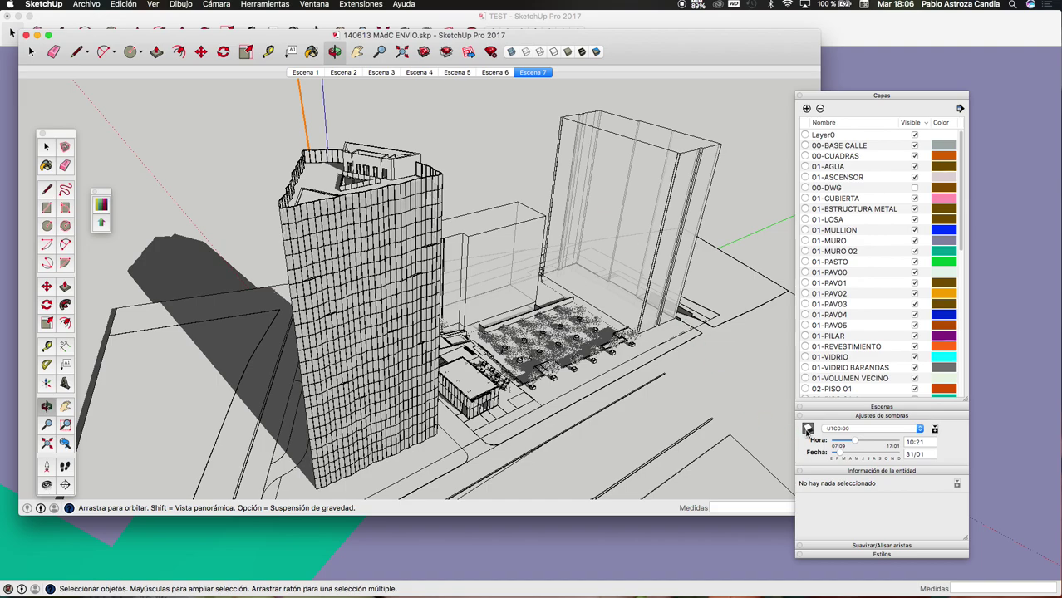
{"action": "left_click", "coordinate": [807, 429]}
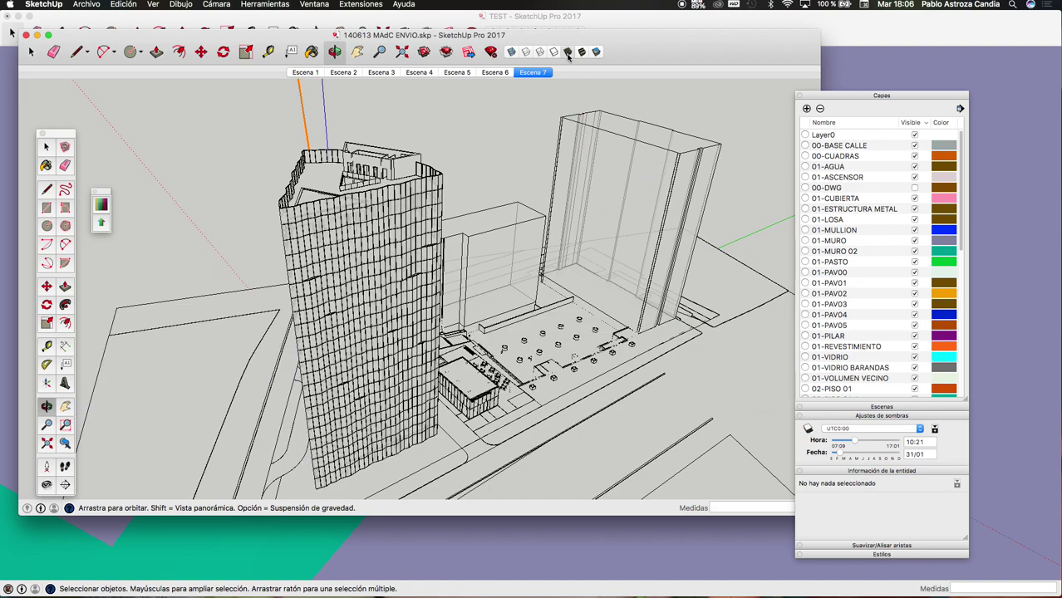
- Switch back to shaded with textures and zoom out over the site
{"action": "left_click", "coordinate": [567, 52]}
{"action": "scroll", "coordinate": [514, 371], "scroll_direction": "up", "scroll_amount": 3}
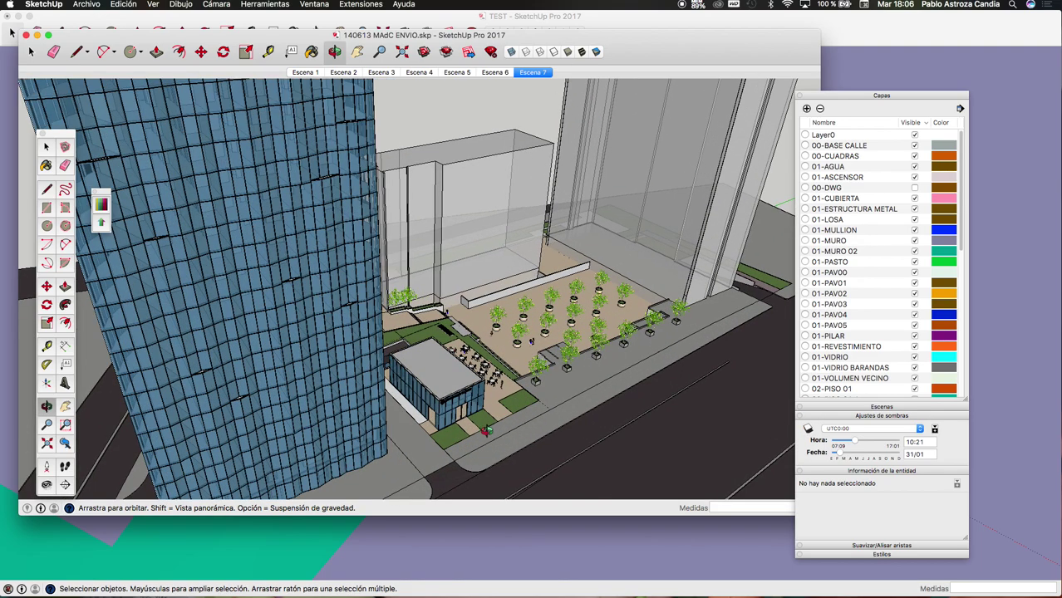
{"action": "scroll", "coordinate": [507, 374], "scroll_direction": "up", "scroll_amount": 3}
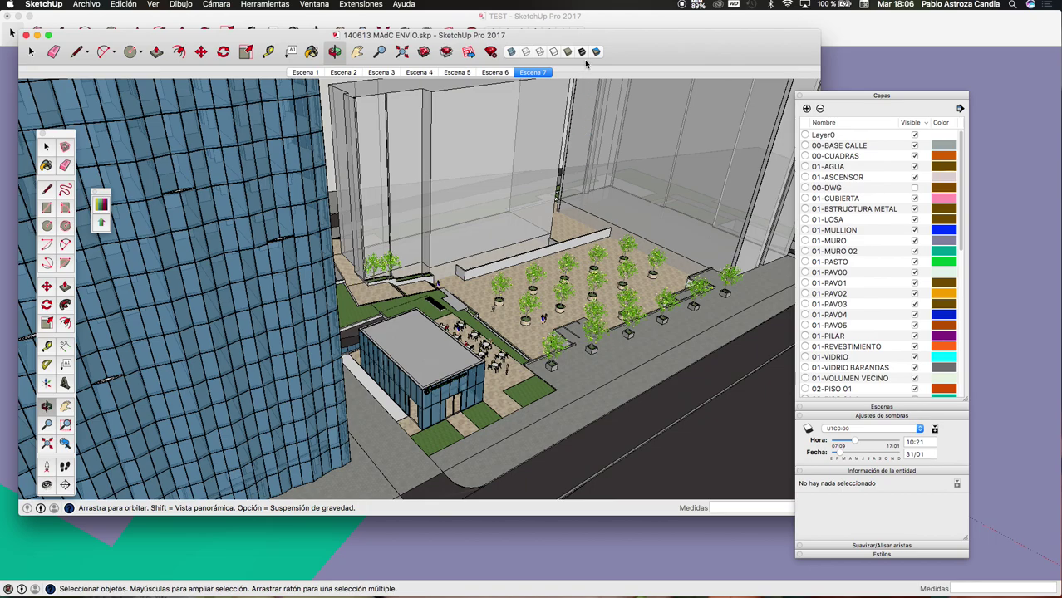
{"action": "scroll", "coordinate": [542, 323], "scroll_direction": "up", "scroll_amount": 10}
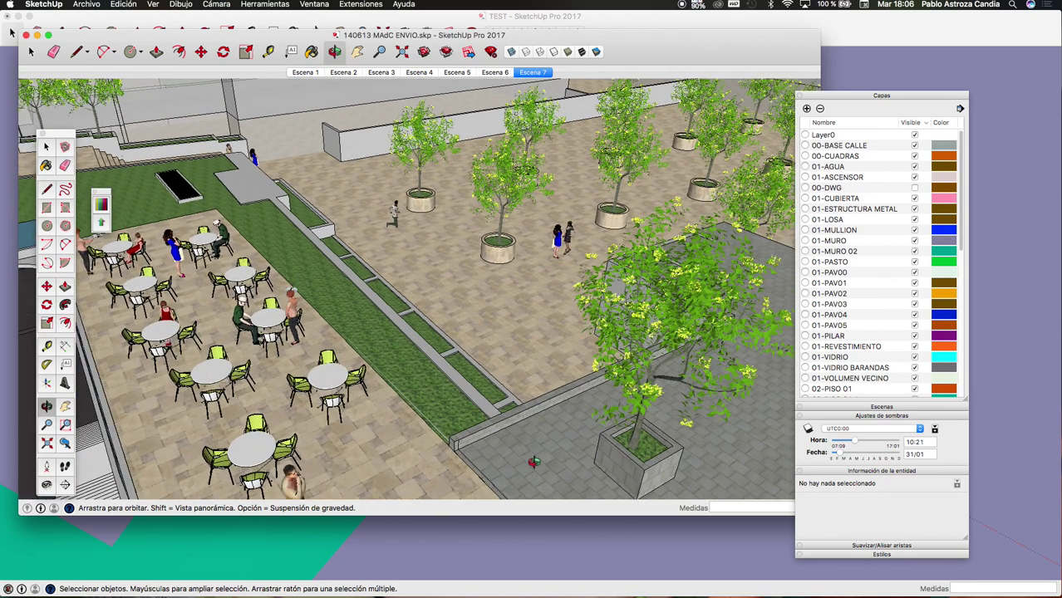
{"action": "scroll", "coordinate": [534, 462], "scroll_direction": "up", "scroll_amount": 5}
{"action": "scroll", "coordinate": [499, 449], "scroll_direction": "up", "scroll_amount": 3}
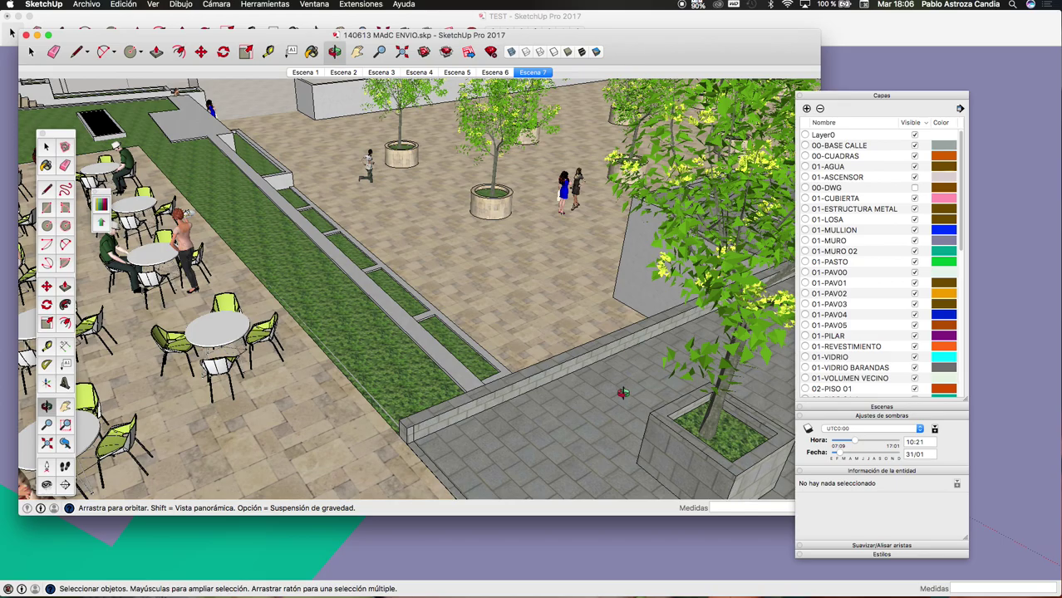
{"action": "scroll", "coordinate": [479, 362], "scroll_direction": "down", "scroll_amount": 5}
{"action": "scroll", "coordinate": [482, 305], "scroll_direction": "up", "scroll_amount": 2}
{"action": "scroll", "coordinate": [463, 328], "scroll_direction": "up", "scroll_amount": 2}
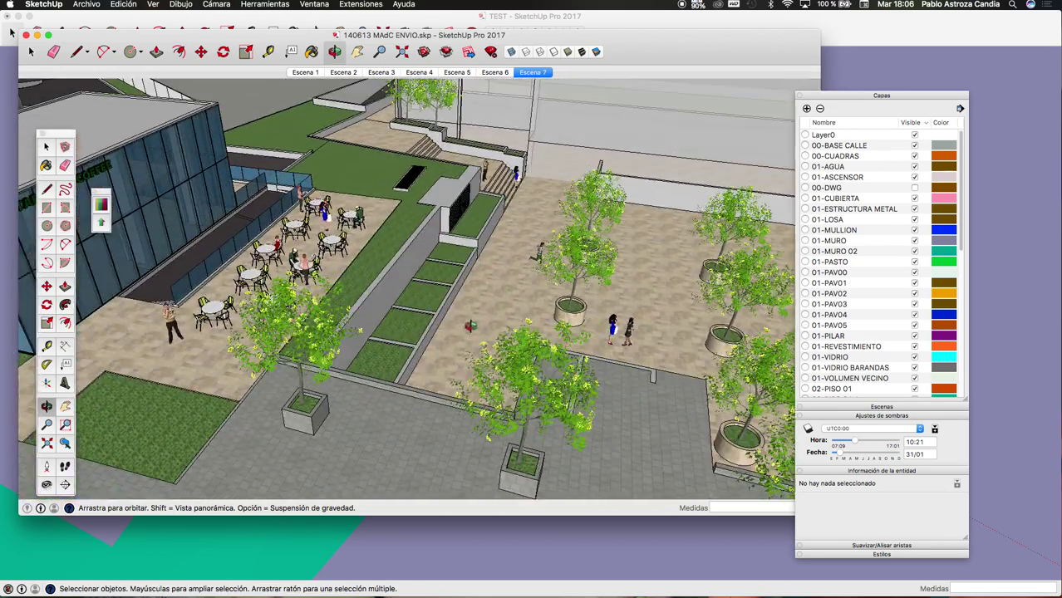
- Orbit around the café, plaza and stairs to look over them from above
{"action": "left_click_drag", "start_coordinate": [463, 328], "coordinate": [484, 308]}
{"action": "left_click_drag", "start_coordinate": [333, 325], "coordinate": [342, 320]}
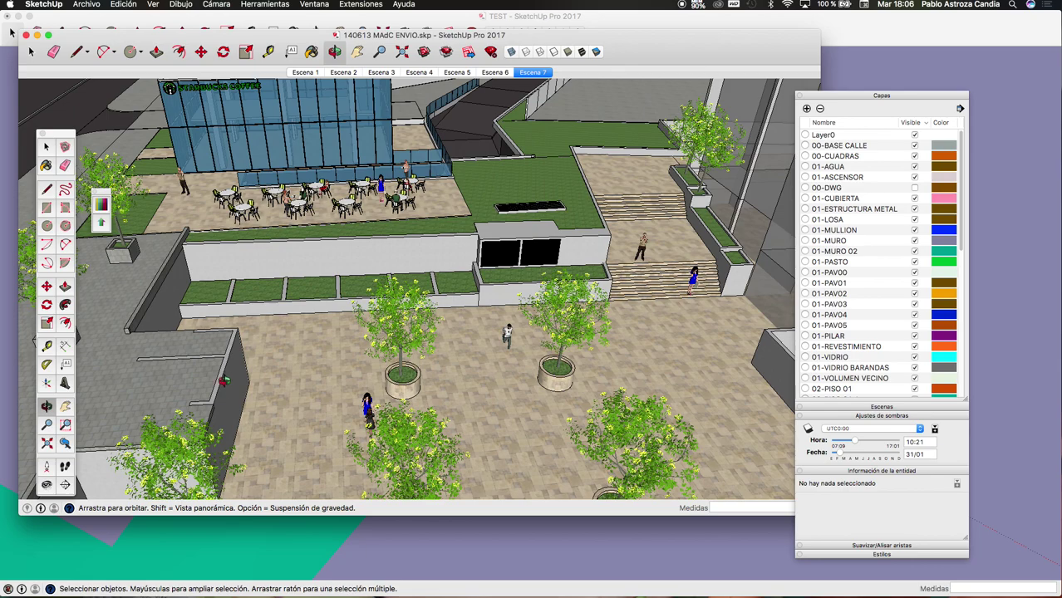
{"action": "left_click_drag", "start_coordinate": [329, 417], "coordinate": [247, 404]}
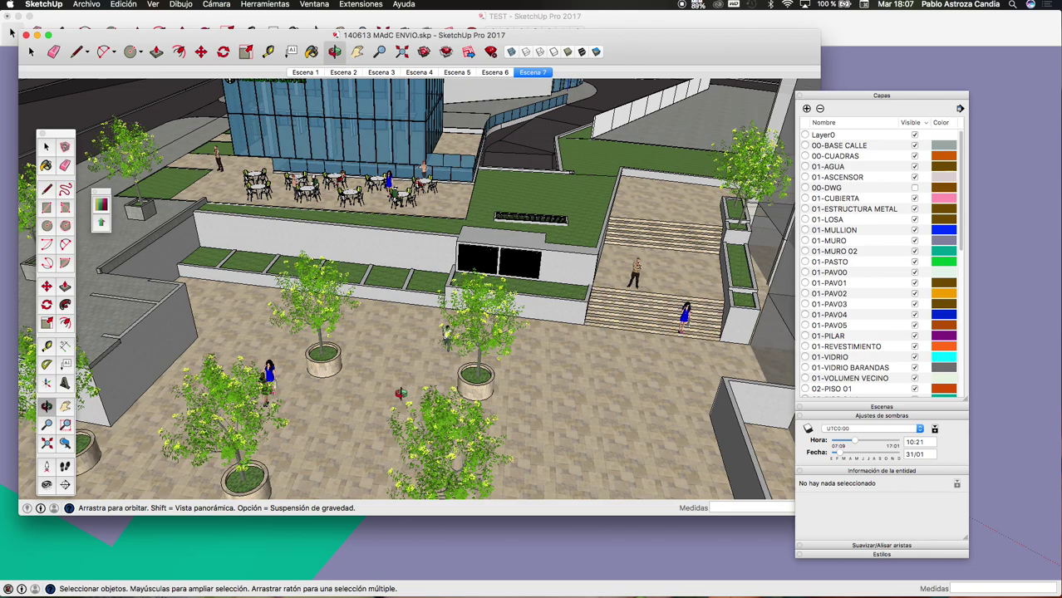
{"action": "left_click_drag", "start_coordinate": [559, 355], "coordinate": [569, 346]}
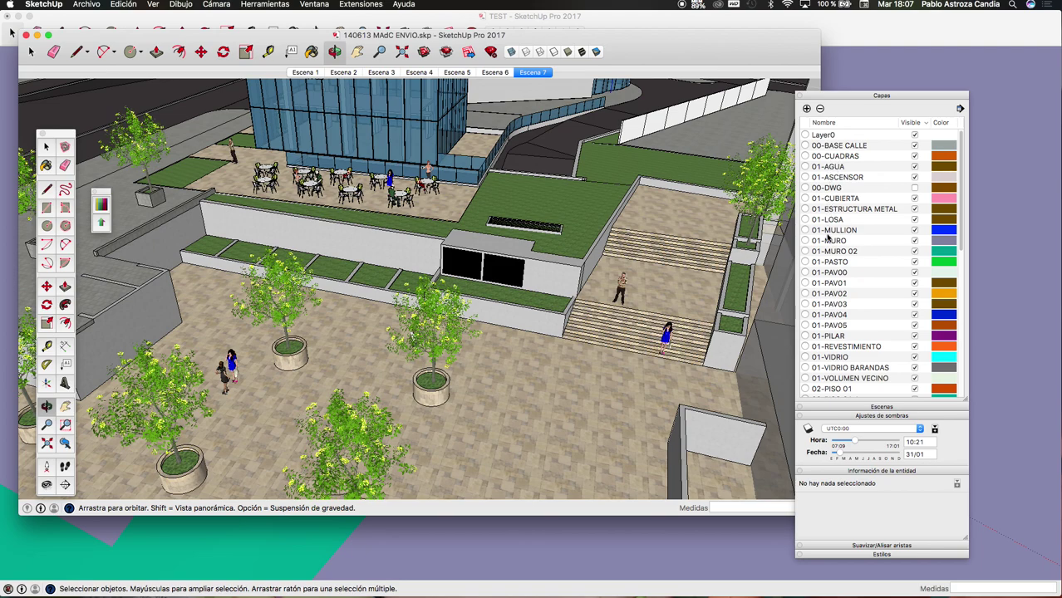
{"action": "scroll", "coordinate": [836, 303], "scroll_direction": "down", "scroll_amount": 3}
{"action": "scroll", "coordinate": [841, 334], "scroll_direction": "down", "scroll_amount": 2}
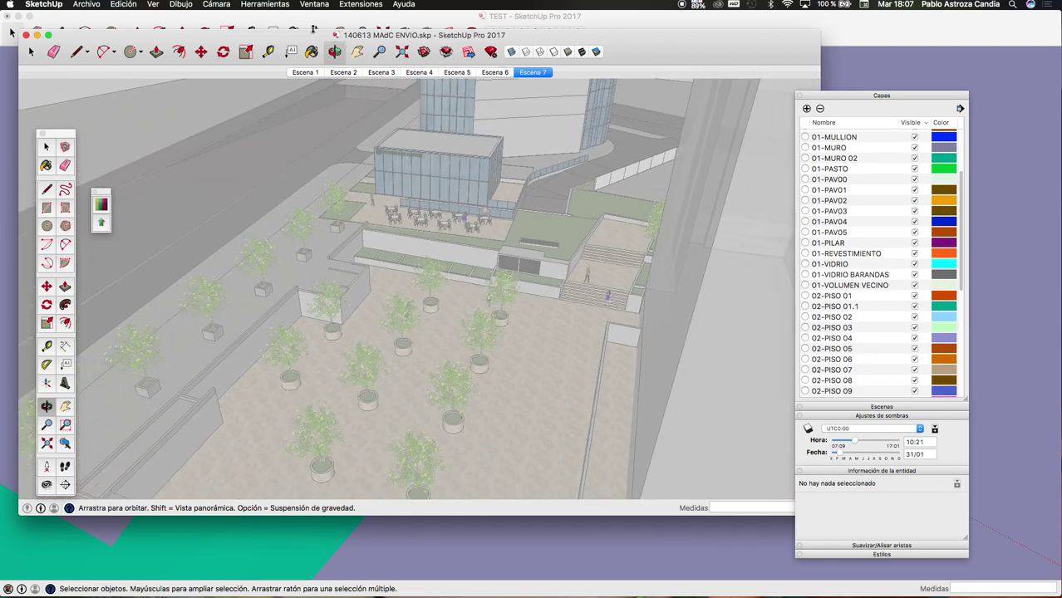
- Switch to the standard right view and orbit out to a wide view of the towers
{"action": "left_click", "coordinate": [320, 5]}
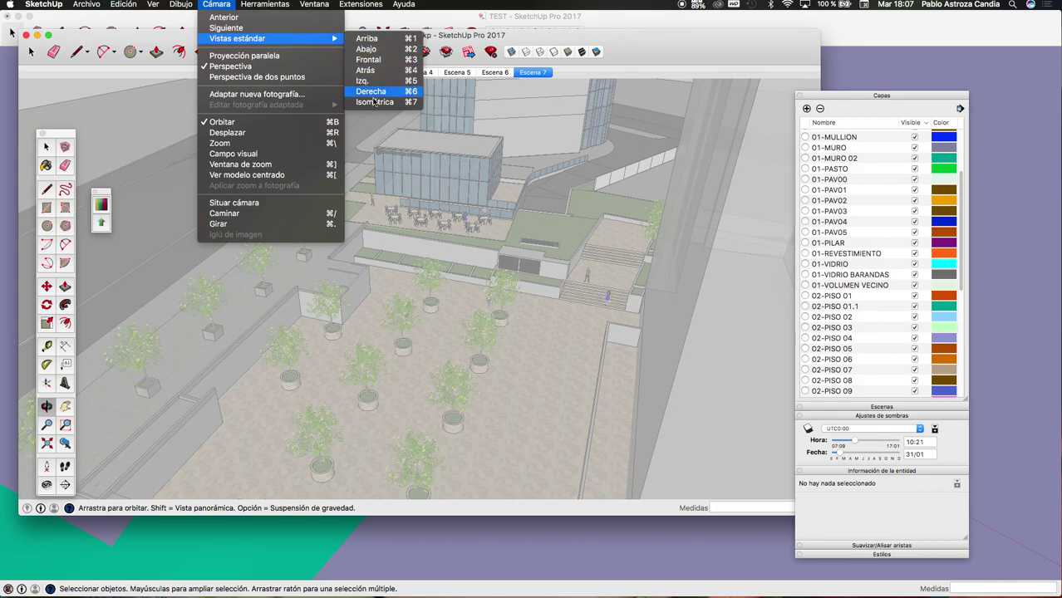
{"action": "left_click", "coordinate": [371, 90]}
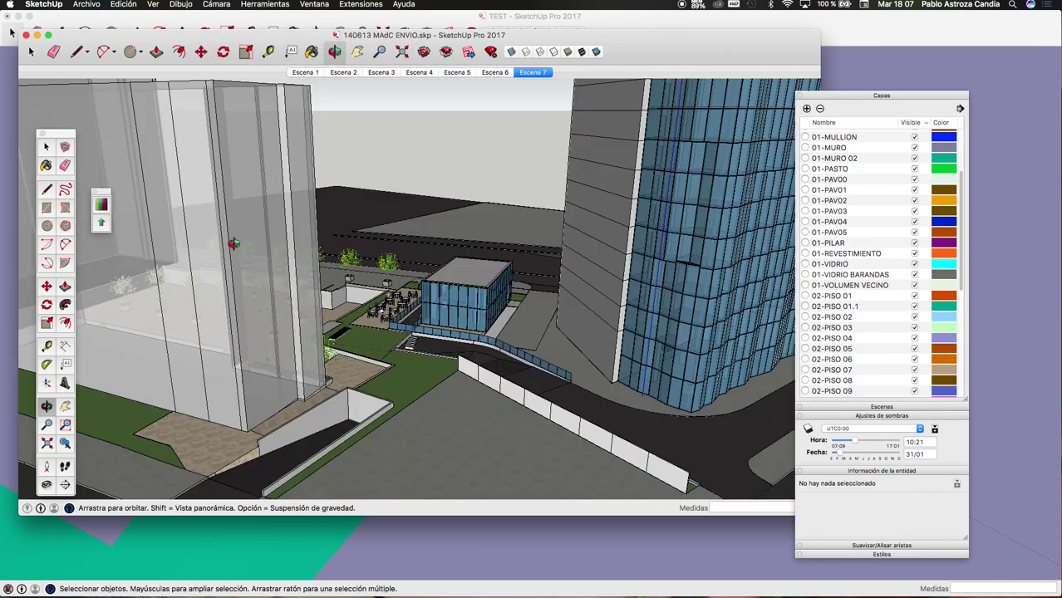
{"action": "mouse_move", "coordinate": [505, 219]}
{"action": "left_mouse_down"}
{"action": "mouse_move", "coordinate": [293, 240]}
{"action": "mouse_move", "coordinate": [314, 171]}
{"action": "mouse_move", "coordinate": [304, 168]}
{"action": "left_mouse_up"}
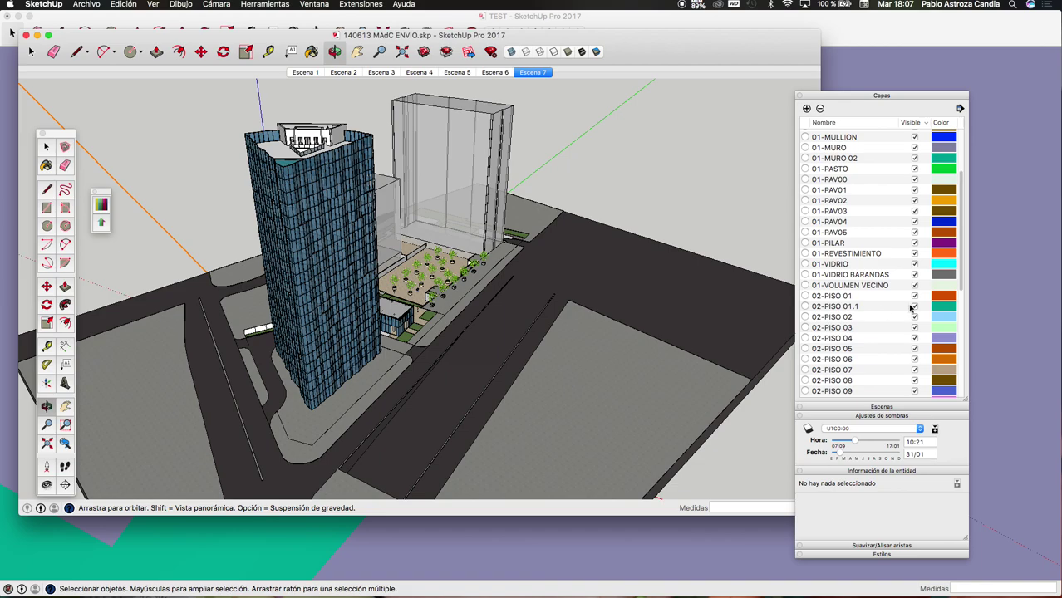
- Hide floor layers 02-PISO 01.1 through 02-PISO 08, keeping 02-PISO 05 visible
{"action": "left_click", "coordinate": [915, 307]}
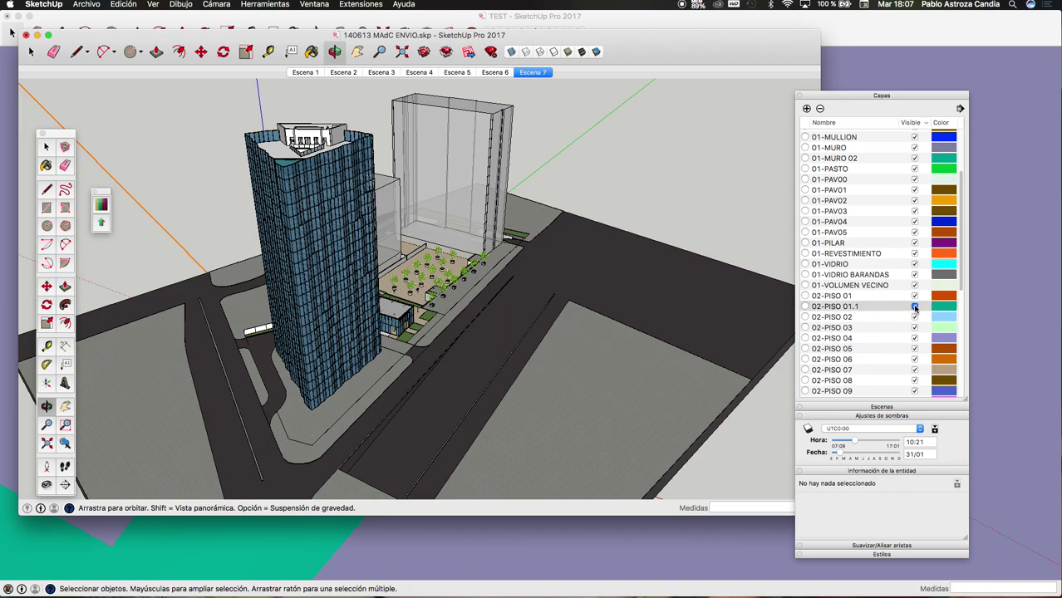
{"action": "left_click", "coordinate": [915, 318]}
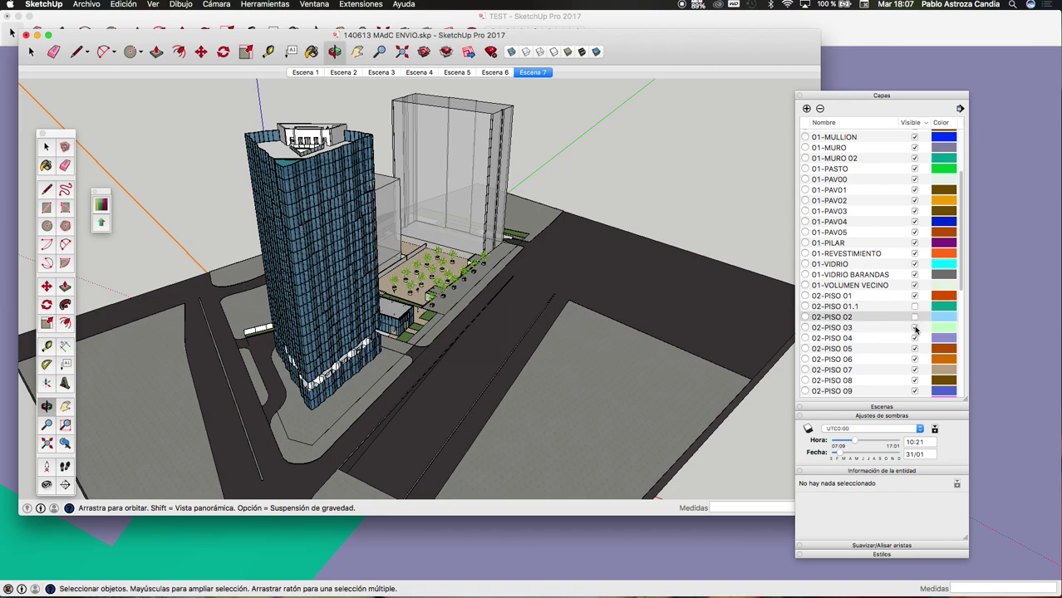
{"action": "left_click", "coordinate": [915, 328]}
{"action": "left_click", "coordinate": [915, 338]}
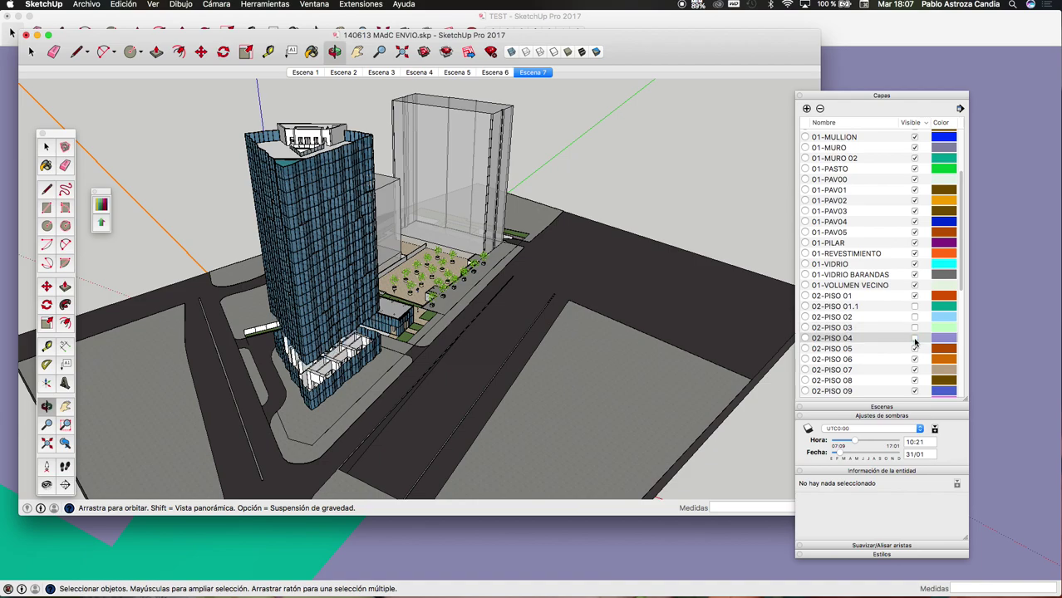
{"action": "left_click", "coordinate": [916, 349]}
{"action": "left_click", "coordinate": [915, 359]}
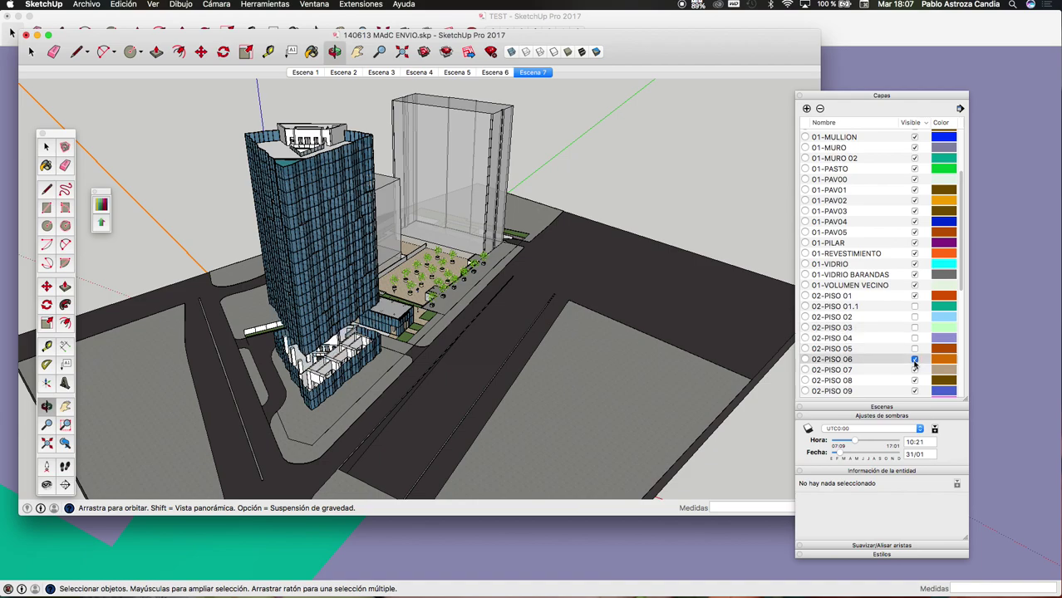
{"action": "left_click", "coordinate": [915, 369]}
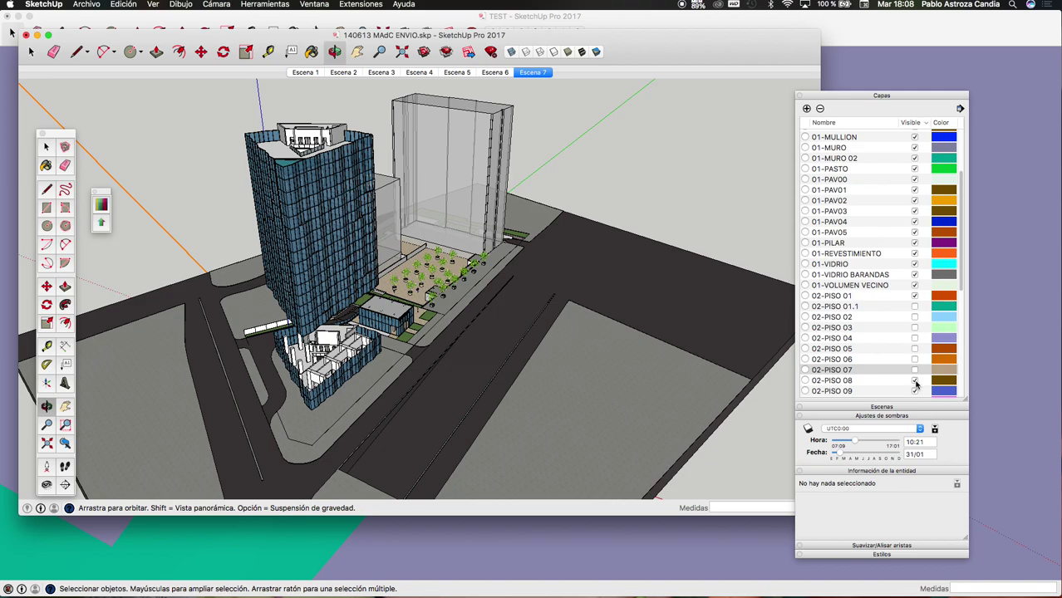
{"action": "left_click", "coordinate": [915, 380]}
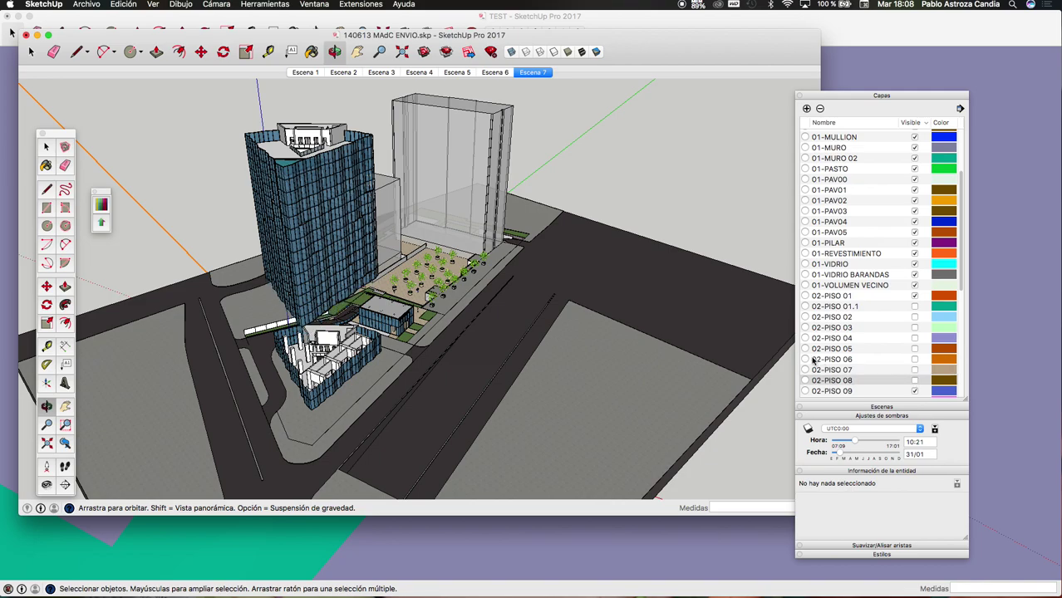
{"action": "left_click", "coordinate": [915, 359]}
{"action": "left_click", "coordinate": [915, 359]}
{"action": "left_click", "coordinate": [915, 348]}
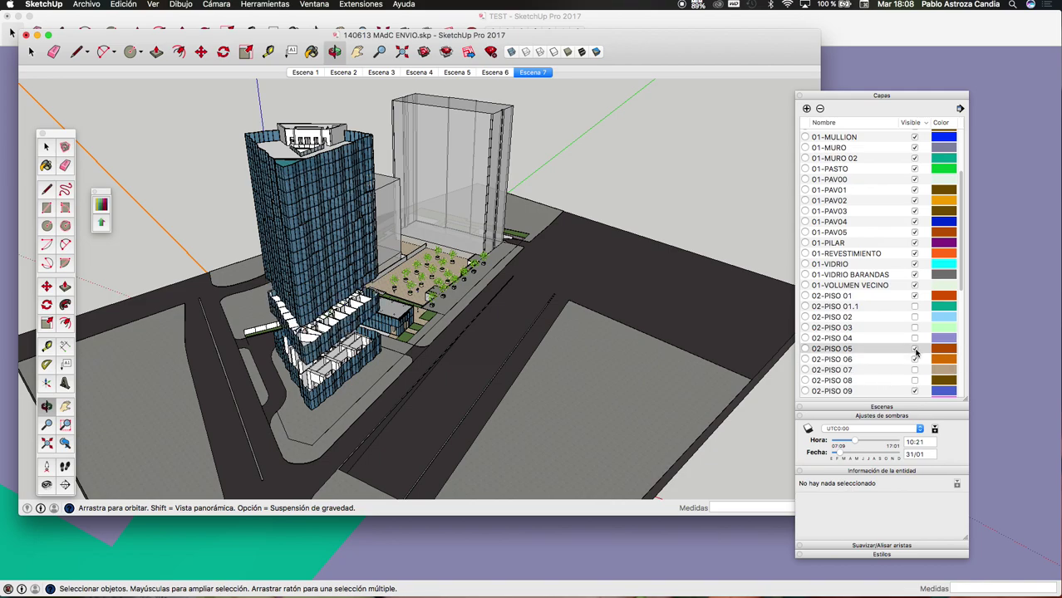
{"action": "scroll", "coordinate": [377, 342], "scroll_direction": "up", "scroll_amount": 3}
{"action": "scroll", "coordinate": [327, 347], "scroll_direction": "up", "scroll_amount": 3}
{"action": "scroll", "coordinate": [325, 341], "scroll_direction": "up", "scroll_amount": 2}
{"action": "key", "text": "space"}
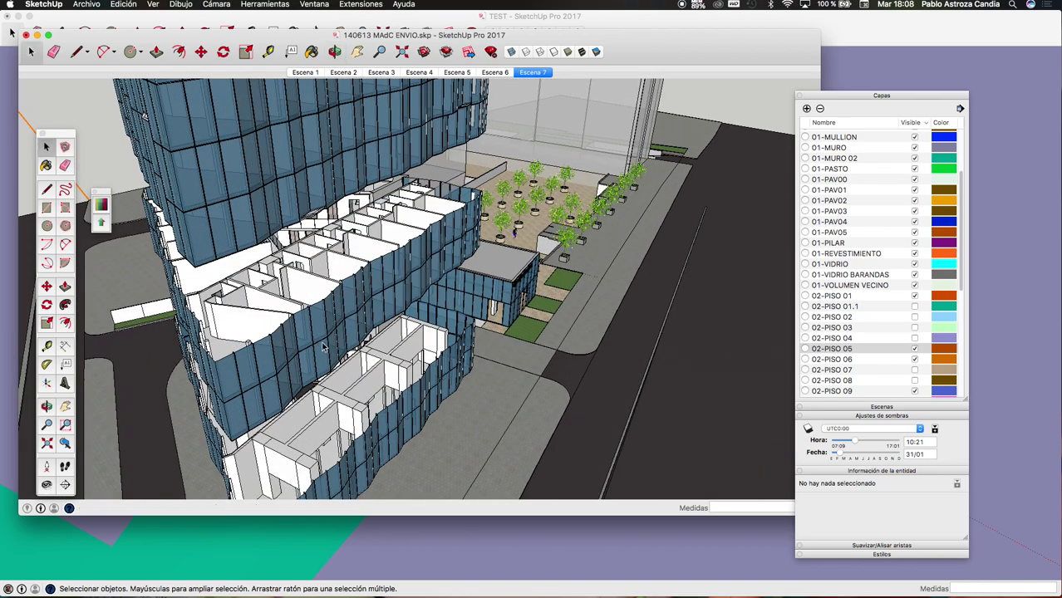
- Open the exposed 02-PISO 05 floor group and select its connected glass panels
{"action": "left_click", "coordinate": [309, 327]}
{"action": "double_click", "coordinate": [307, 326]}
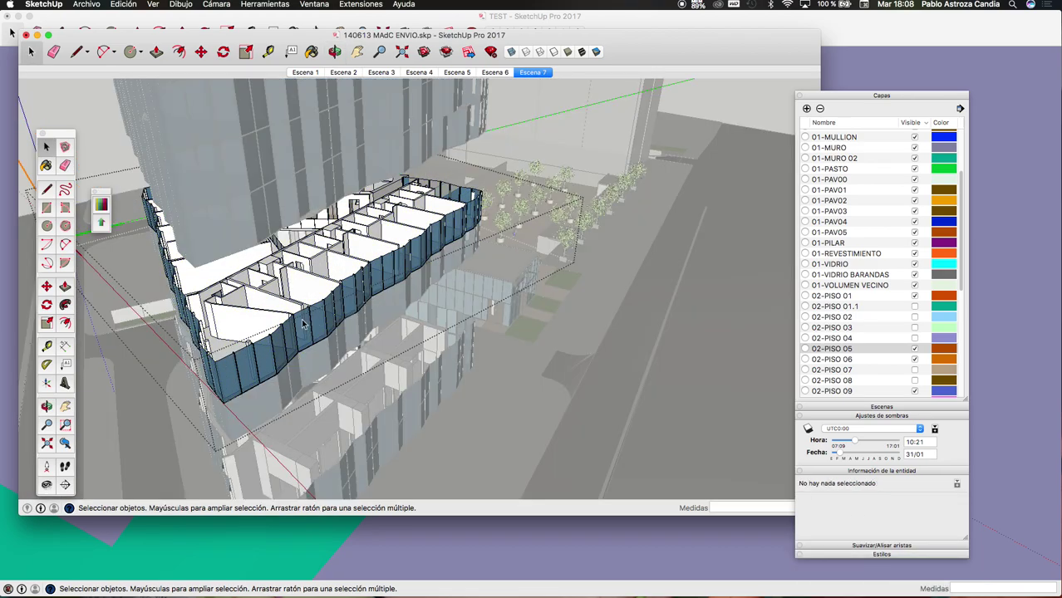
{"action": "left_click", "coordinate": [305, 325]}
{"action": "scroll", "coordinate": [304, 325], "scroll_direction": "down", "scroll_amount": 2}
{"action": "triple_click", "coordinate": [297, 322]}
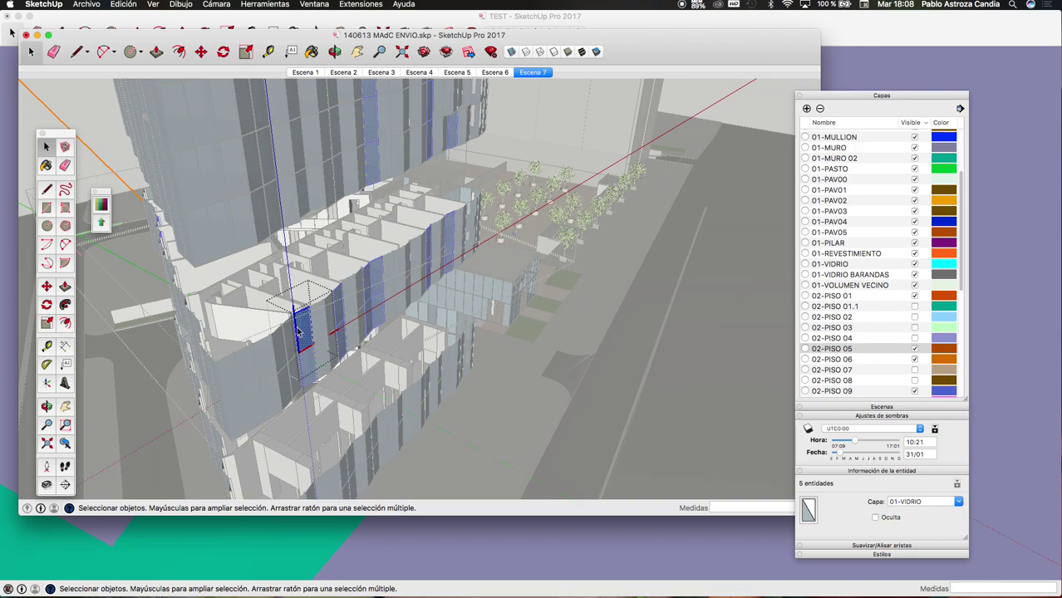
{"action": "scroll", "coordinate": [299, 326], "scroll_direction": "down", "scroll_amount": 3}
{"action": "scroll", "coordinate": [309, 335], "scroll_direction": "down", "scroll_amount": 3}
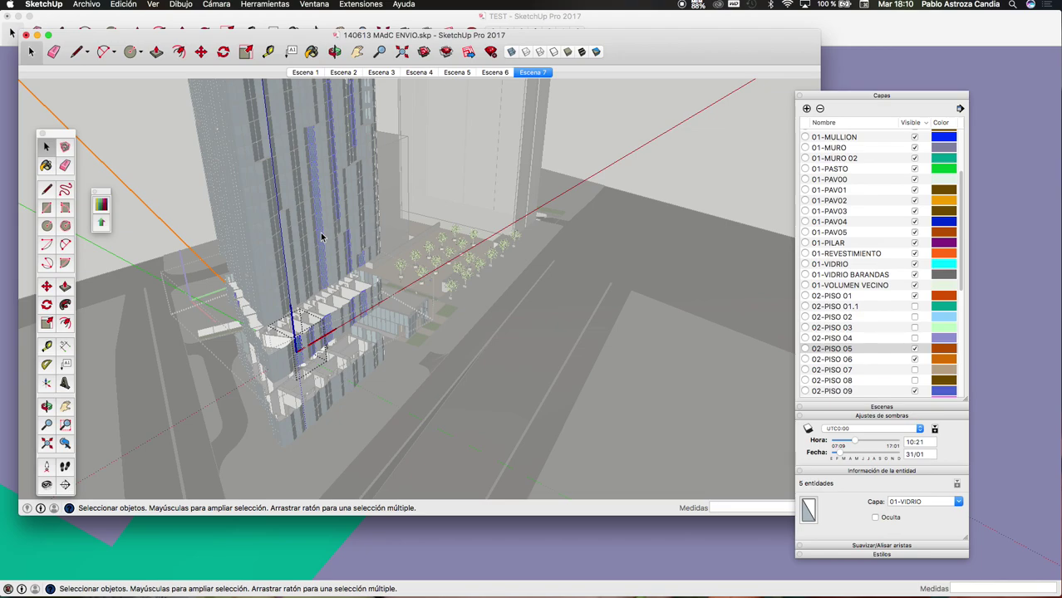
- Exit group editing and bring the TEST model with its purple NEGATIVOS solids to the front
{"action": "left_click", "coordinate": [514, 232]}
{"action": "left_click", "coordinate": [514, 232]}
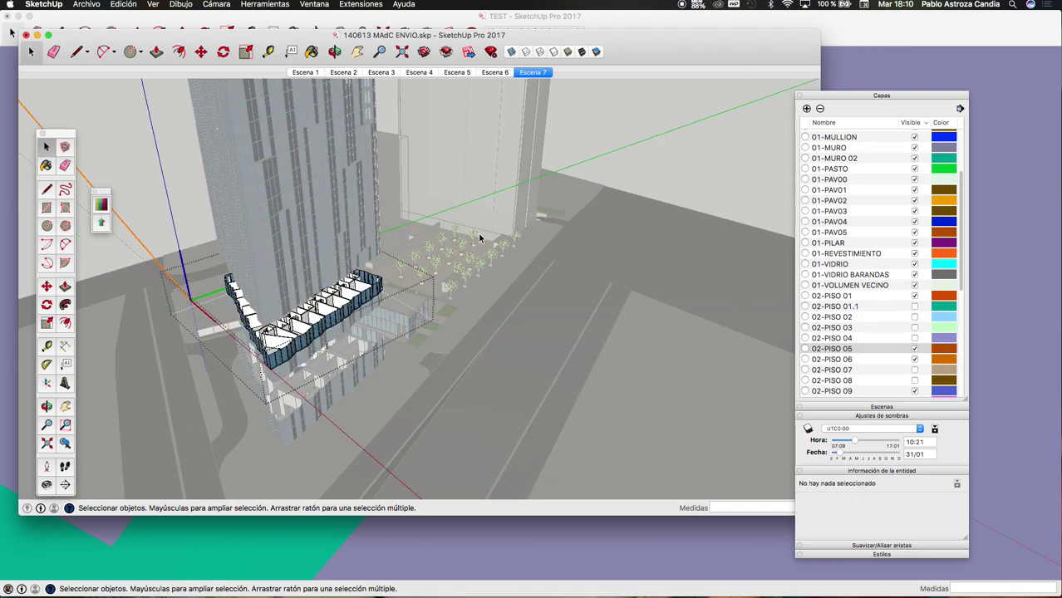
{"action": "left_click", "coordinate": [482, 241]}
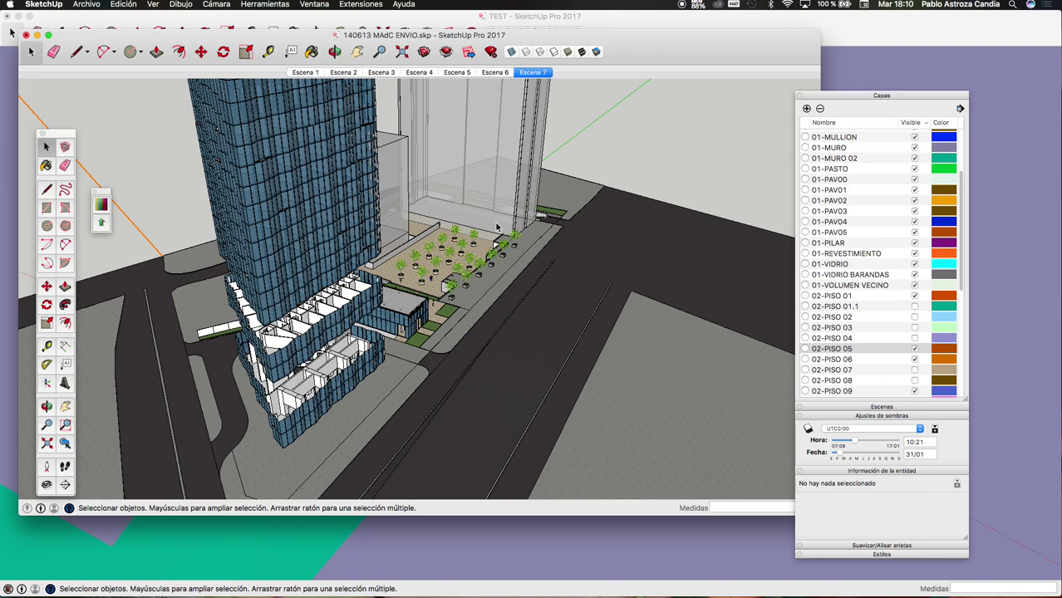
{"action": "left_click", "coordinate": [841, 29]}
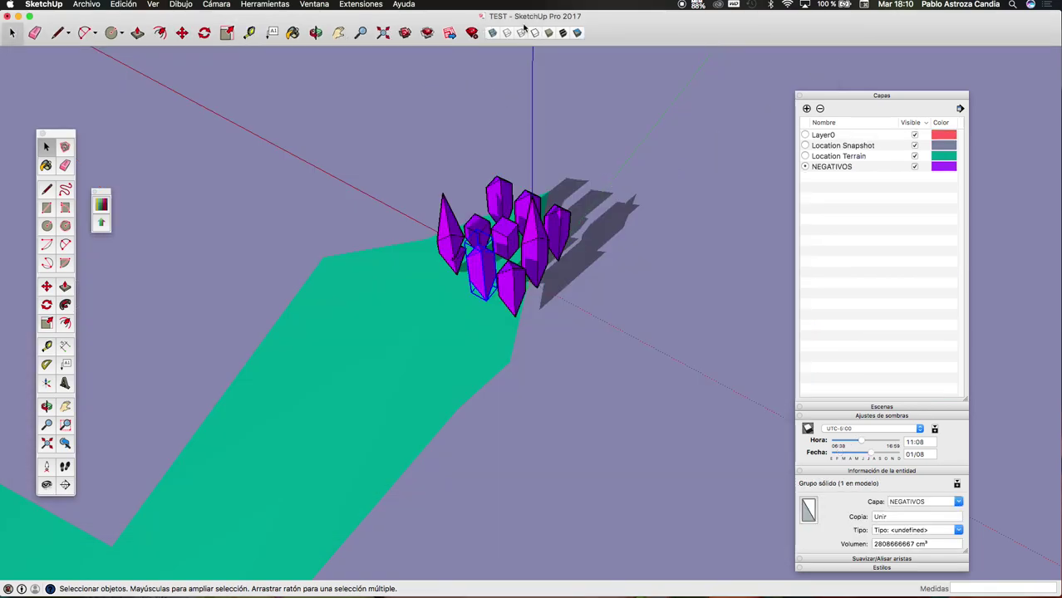
- Orbit toward the purple NEGATIVOS solids and stand the camera on the ground beside them
{"action": "left_click", "coordinate": [315, 34]}
{"action": "mouse_move", "coordinate": [564, 275]}
{"action": "left_mouse_down"}
{"action": "mouse_move", "coordinate": [722, 239]}
{"action": "mouse_move", "coordinate": [431, 206]}
{"action": "mouse_move", "coordinate": [505, 287]}
{"action": "mouse_move", "coordinate": [554, 286]}
{"action": "mouse_move", "coordinate": [322, 254]}
{"action": "left_mouse_up"}
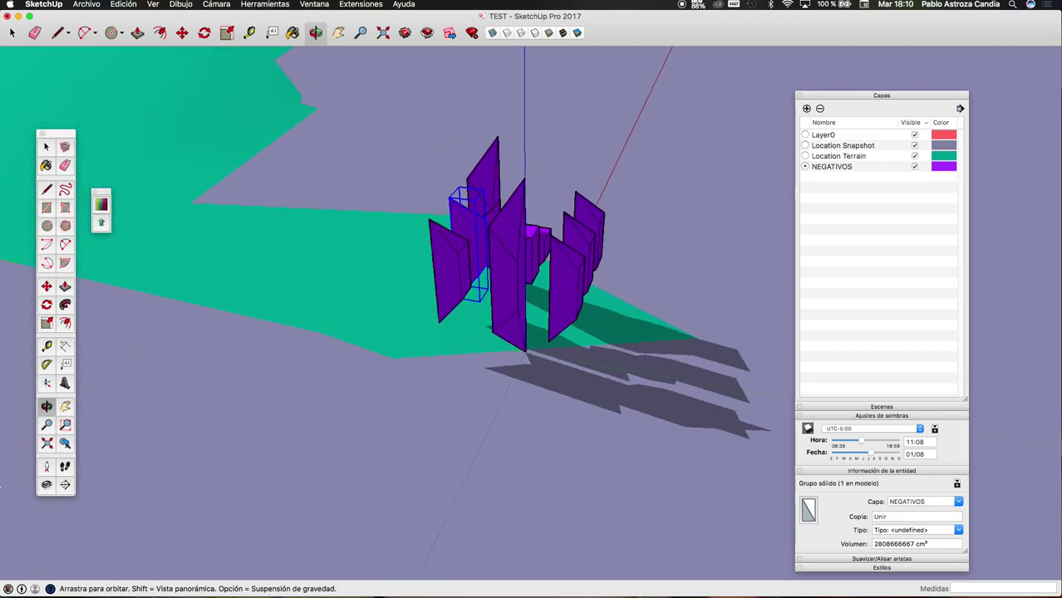
{"action": "left_click", "coordinate": [47, 466]}
{"action": "scroll", "coordinate": [392, 256], "scroll_direction": "down", "scroll_amount": 3}
{"action": "scroll", "coordinate": [398, 297], "scroll_direction": "down", "scroll_amount": 3}
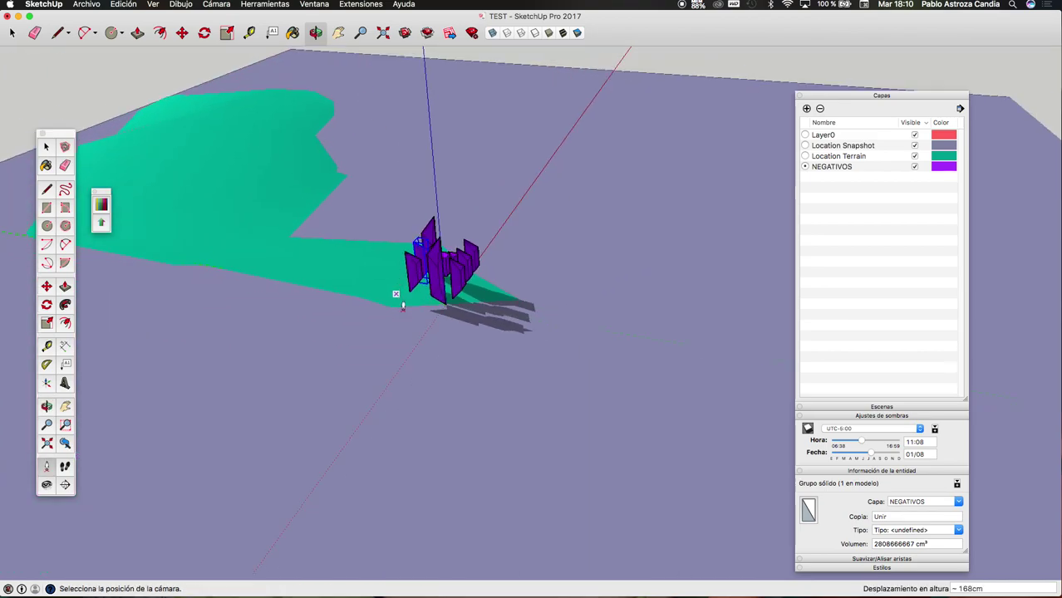
{"action": "left_click", "coordinate": [454, 389]}
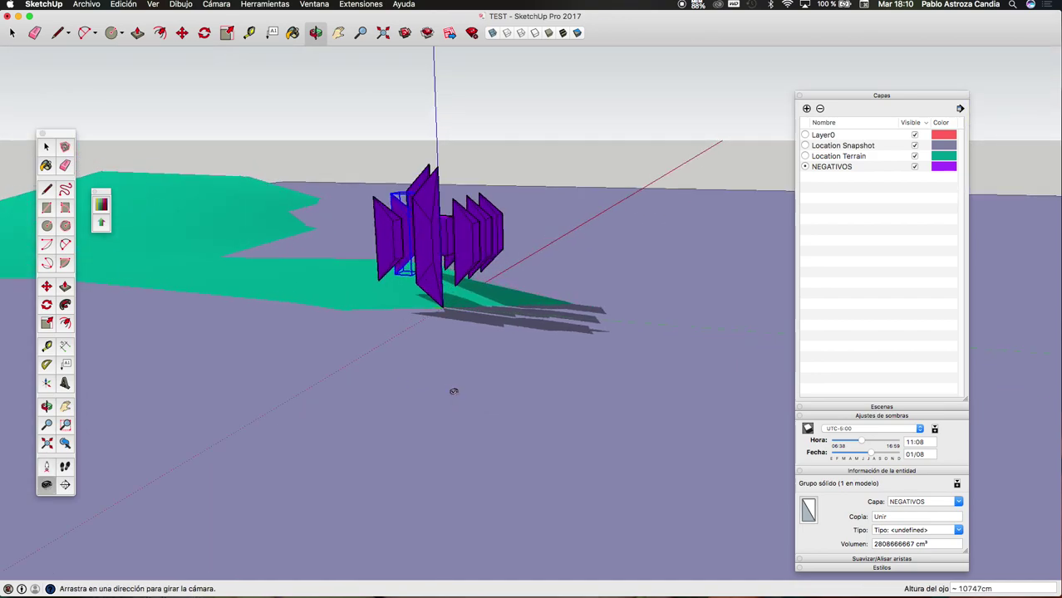
- Try twice to hide the NEGATIVOS layer, dismissing the cannot-hide-current-layer warning each time
{"action": "left_click", "coordinate": [47, 466]}
{"action": "left_click", "coordinate": [916, 167]}
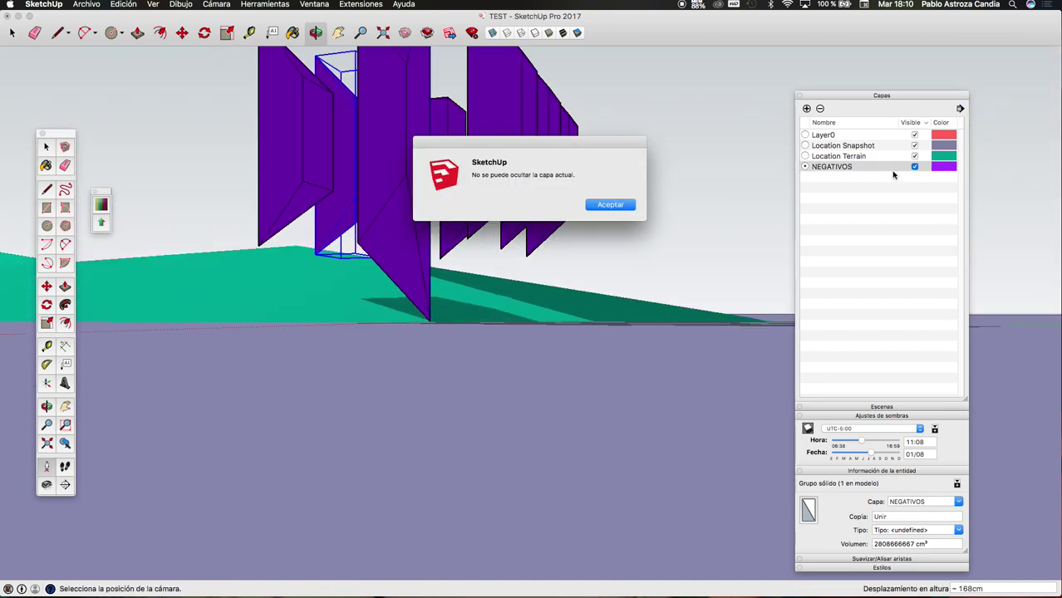
{"action": "left_click", "coordinate": [625, 205]}
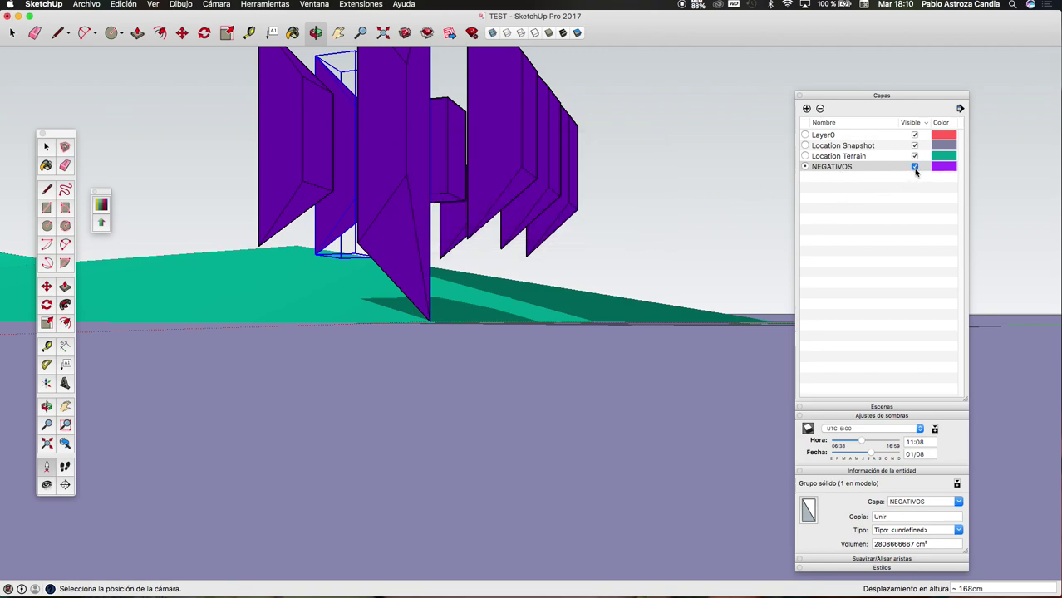
{"action": "left_click", "coordinate": [915, 167]}
{"action": "left_click", "coordinate": [619, 205]}
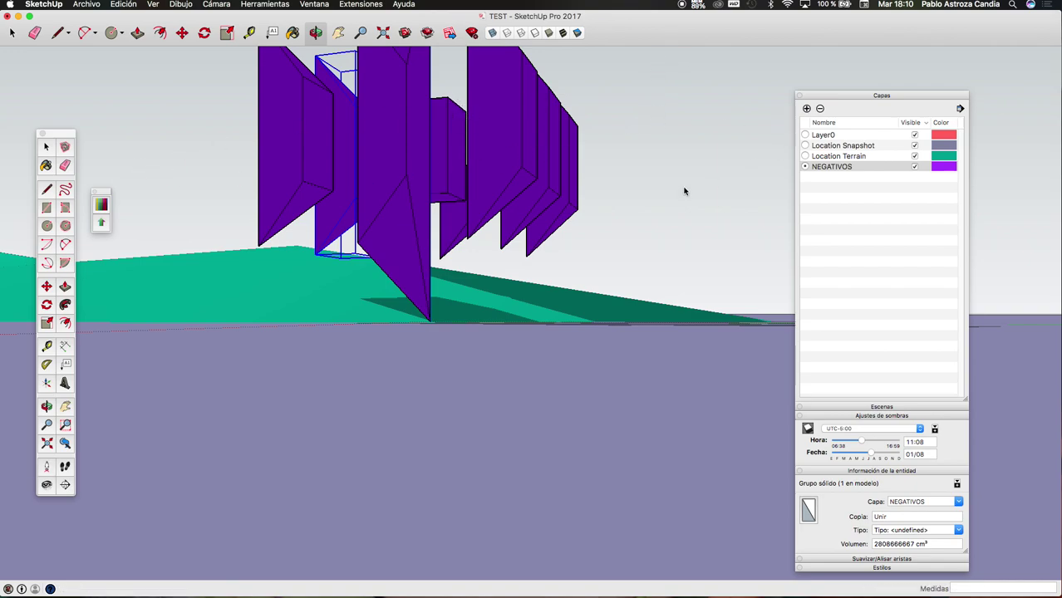
- Move the camera back, orbit above the terrain, and hide the Location Snapshot layer
{"action": "left_click", "coordinate": [509, 322]}
{"action": "scroll", "coordinate": [507, 322], "scroll_direction": "down", "scroll_amount": 2}
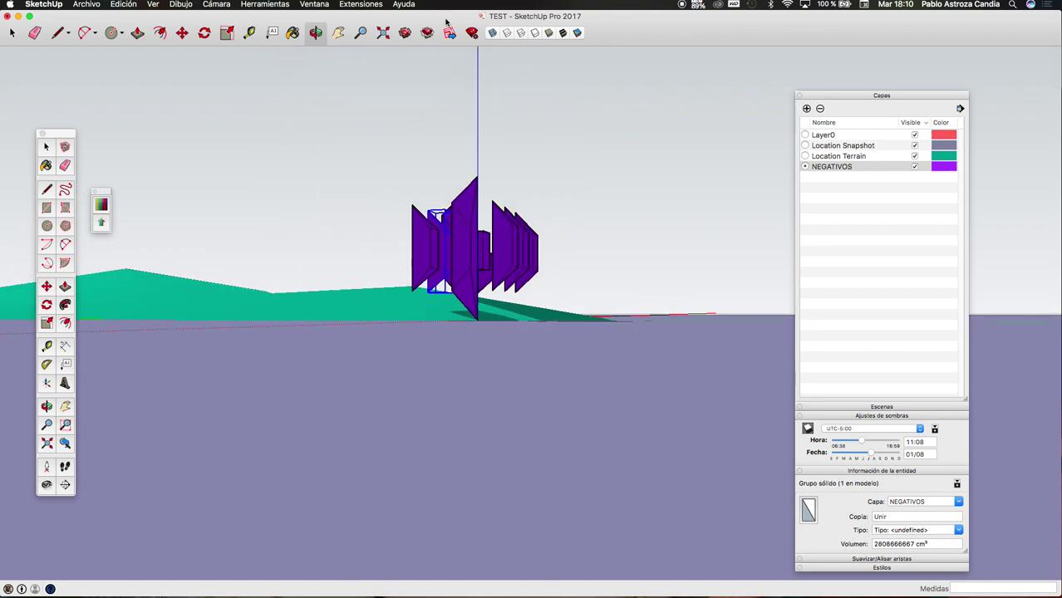
{"action": "left_click", "coordinate": [317, 34]}
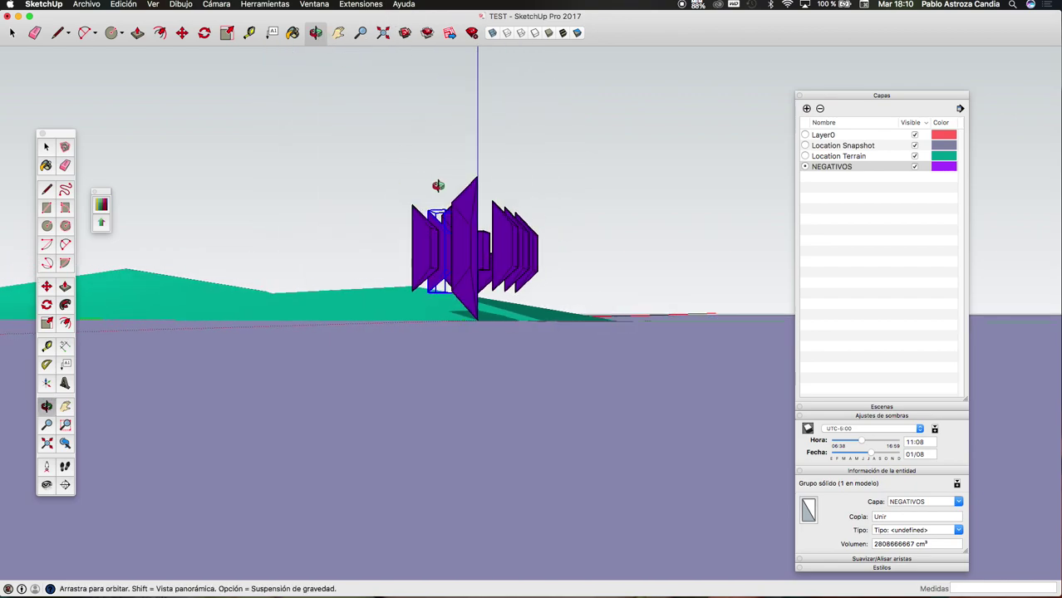
{"action": "left_click_drag", "start_coordinate": [437, 187], "coordinate": [523, 272]}
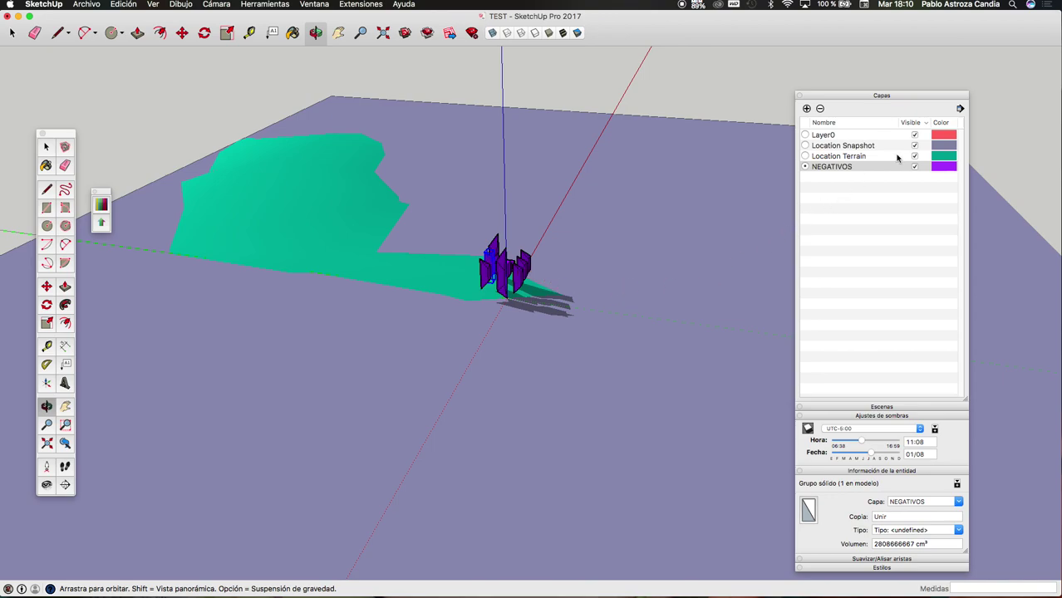
{"action": "left_click", "coordinate": [915, 145]}
{"action": "left_click_drag", "start_coordinate": [621, 290], "coordinate": [266, 289]}
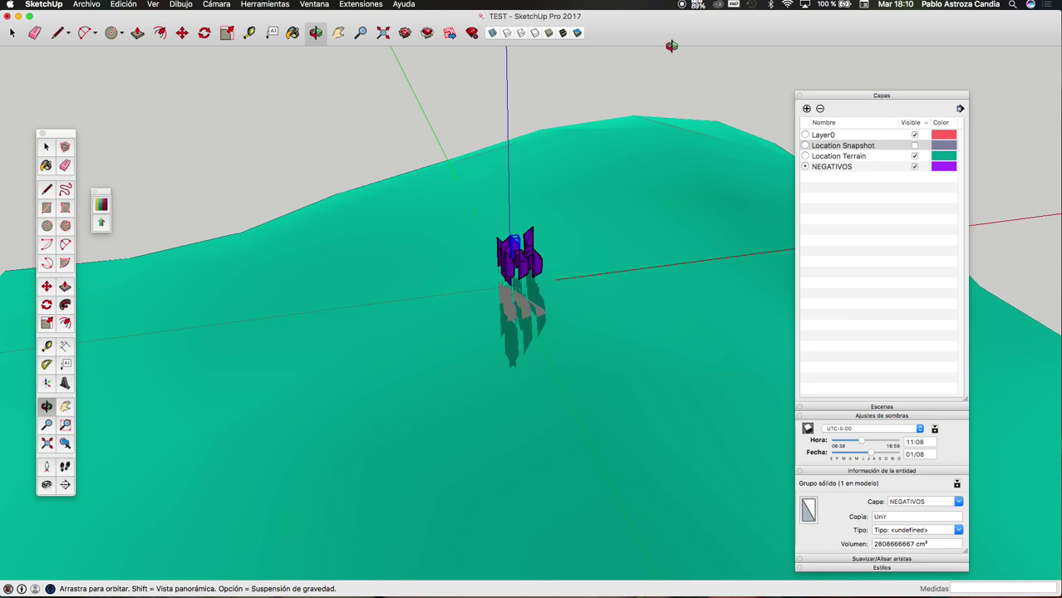